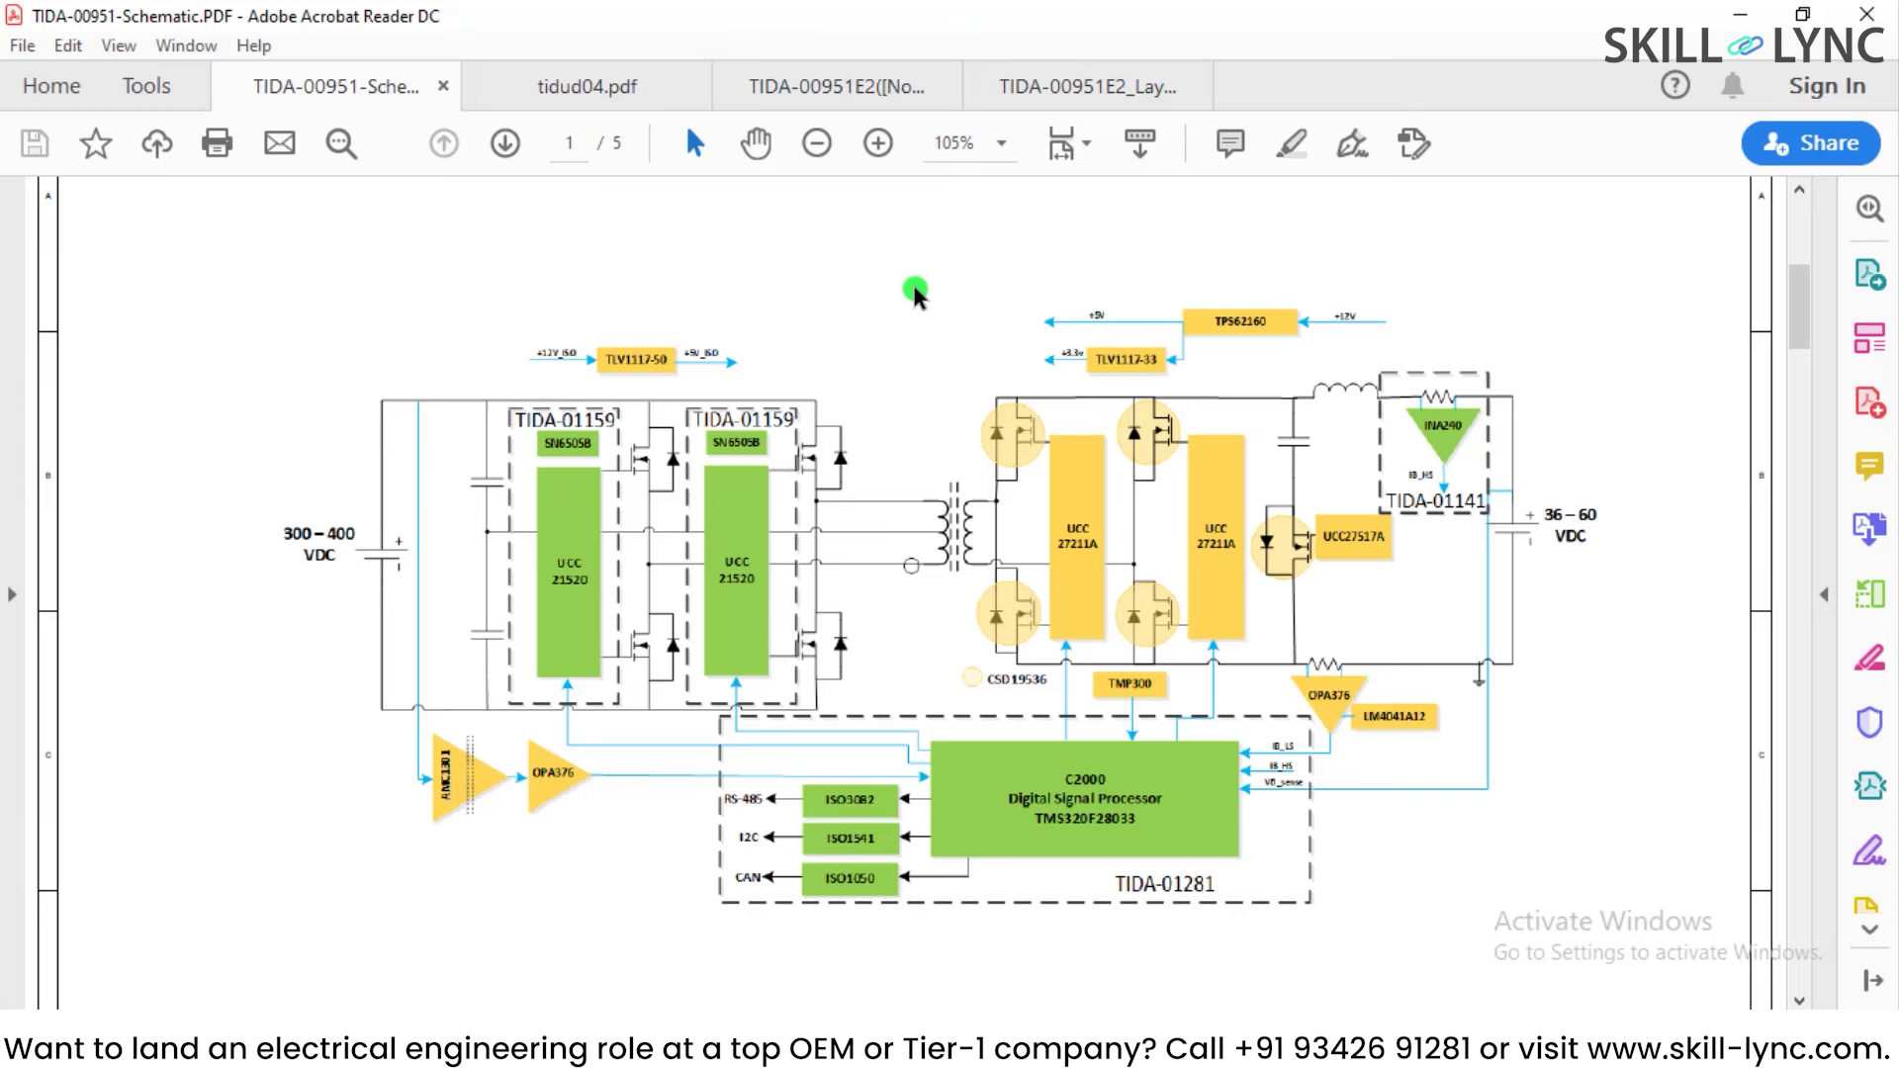
Step: Go from the block diagram to page 2 of the schematic to examine the power stage circuit
scroll(915, 293, down, 1)
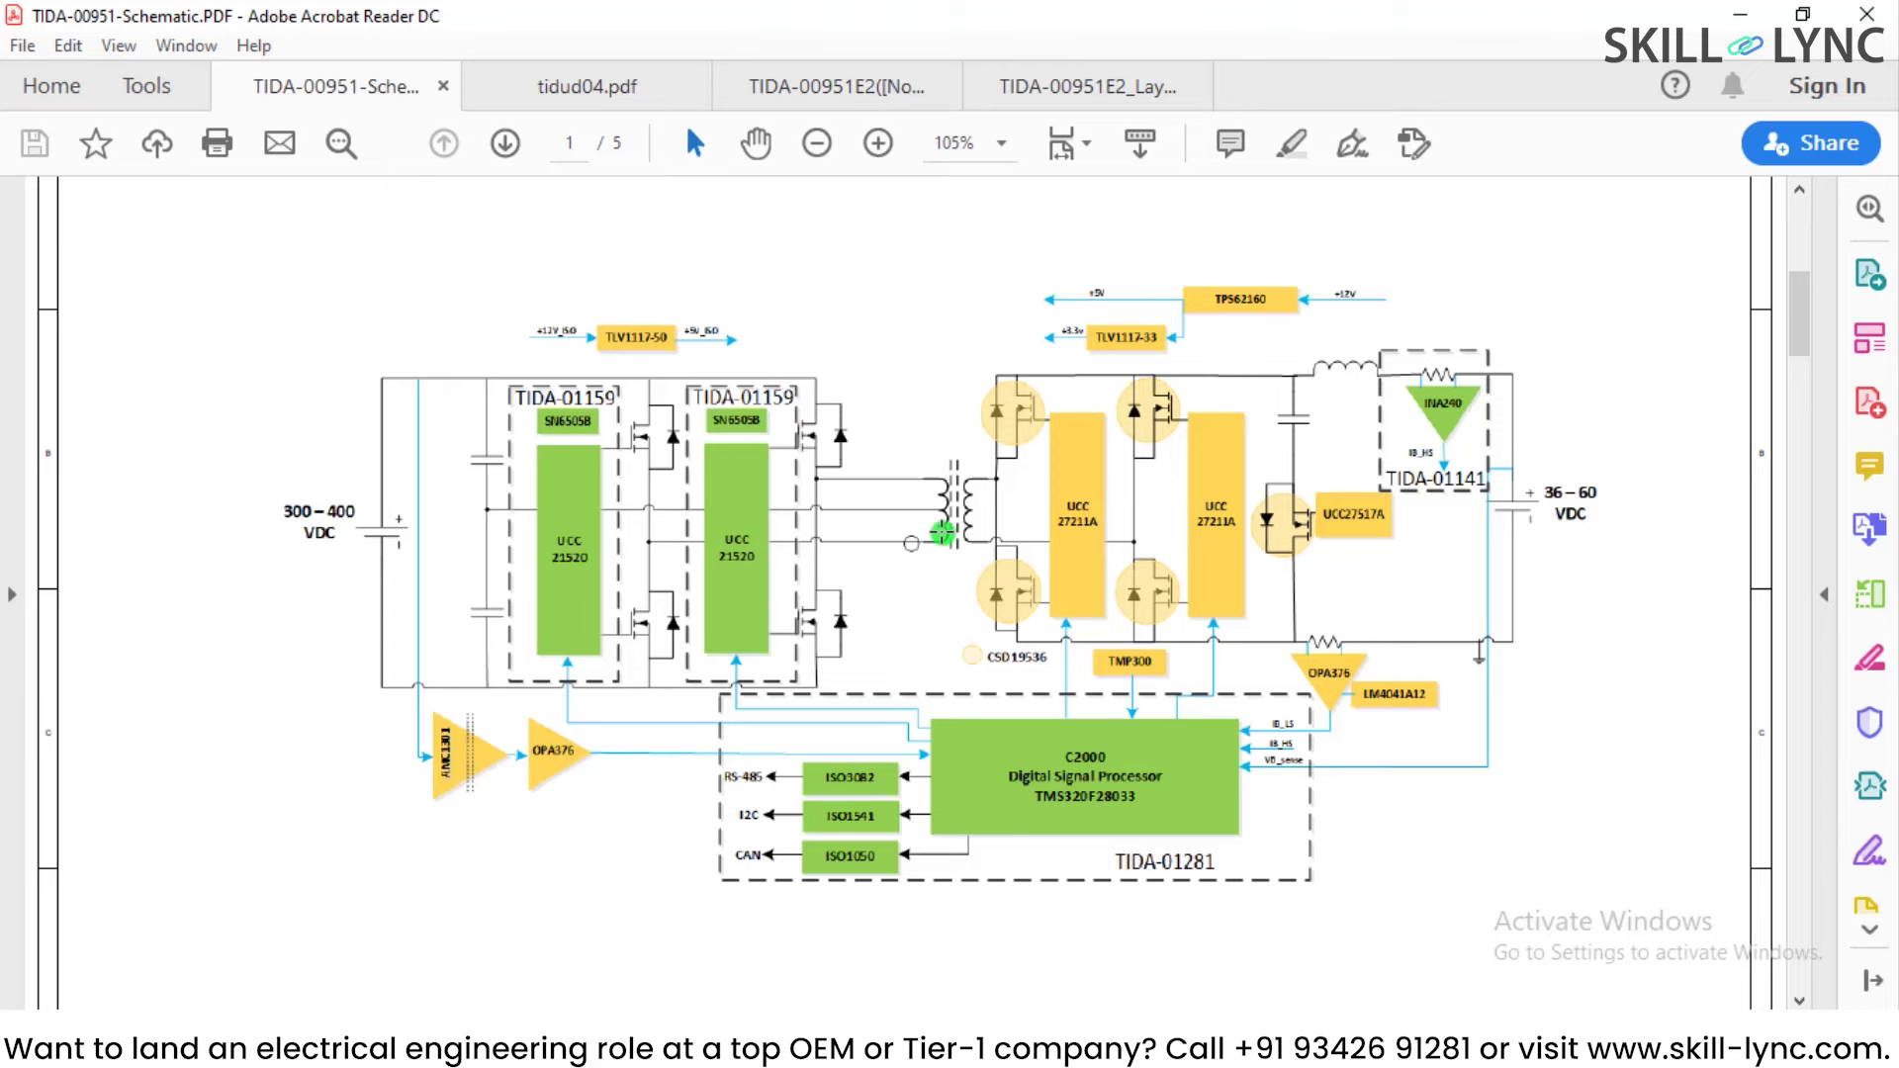
scroll(942, 534, down, 3)
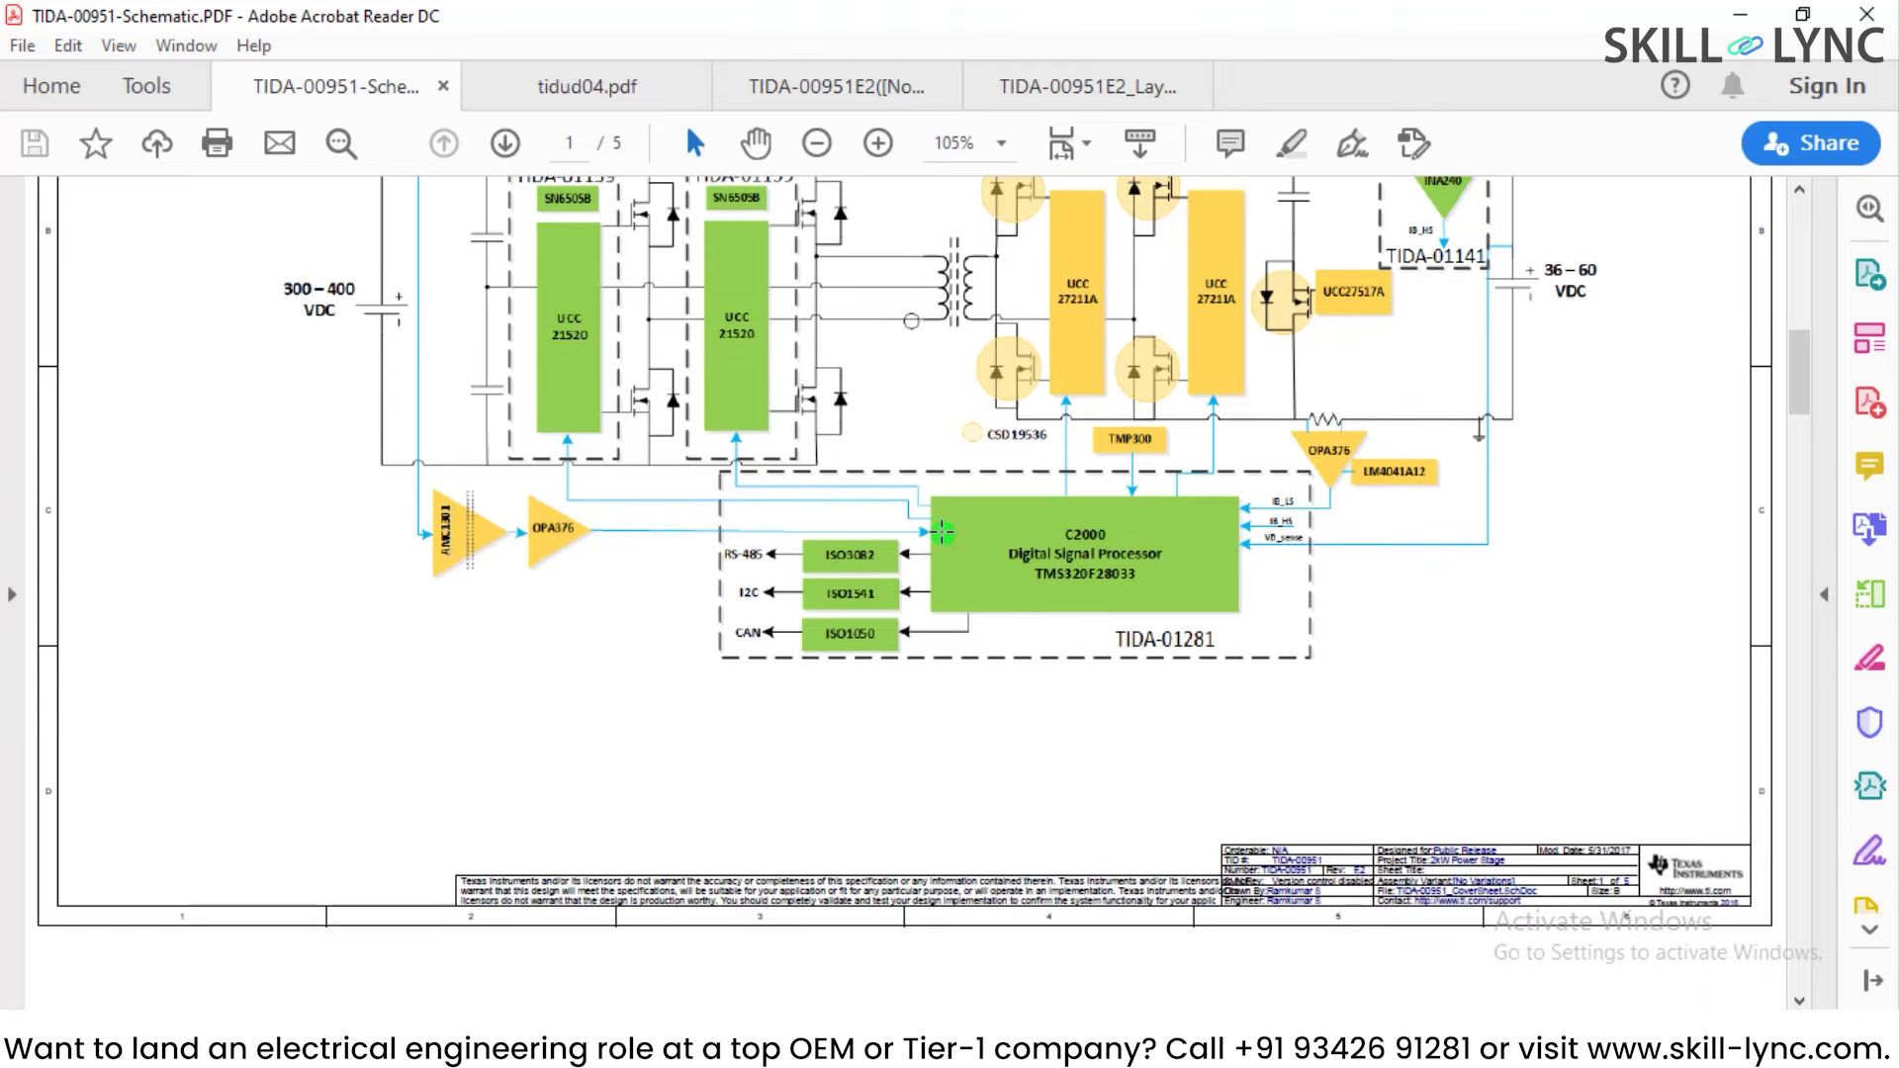
scroll(942, 533, down, 10)
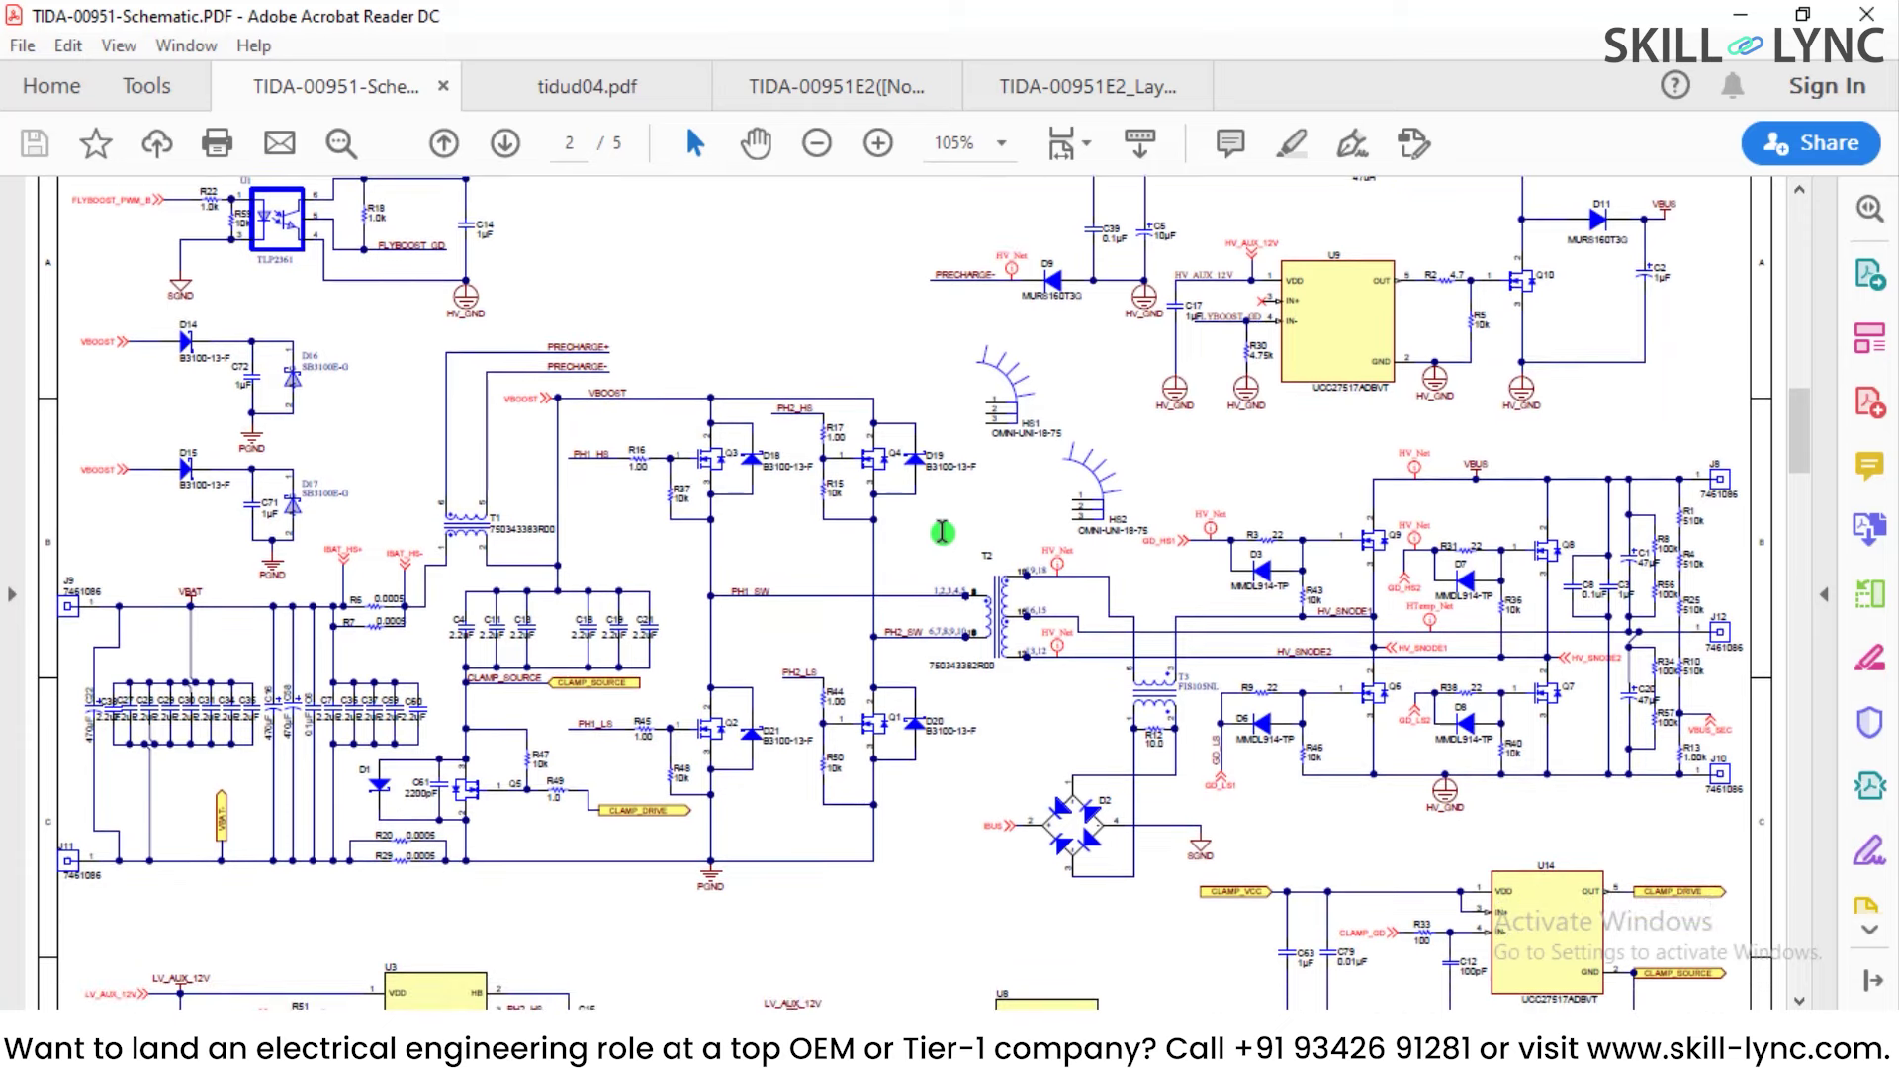
scroll(942, 532, up, 1)
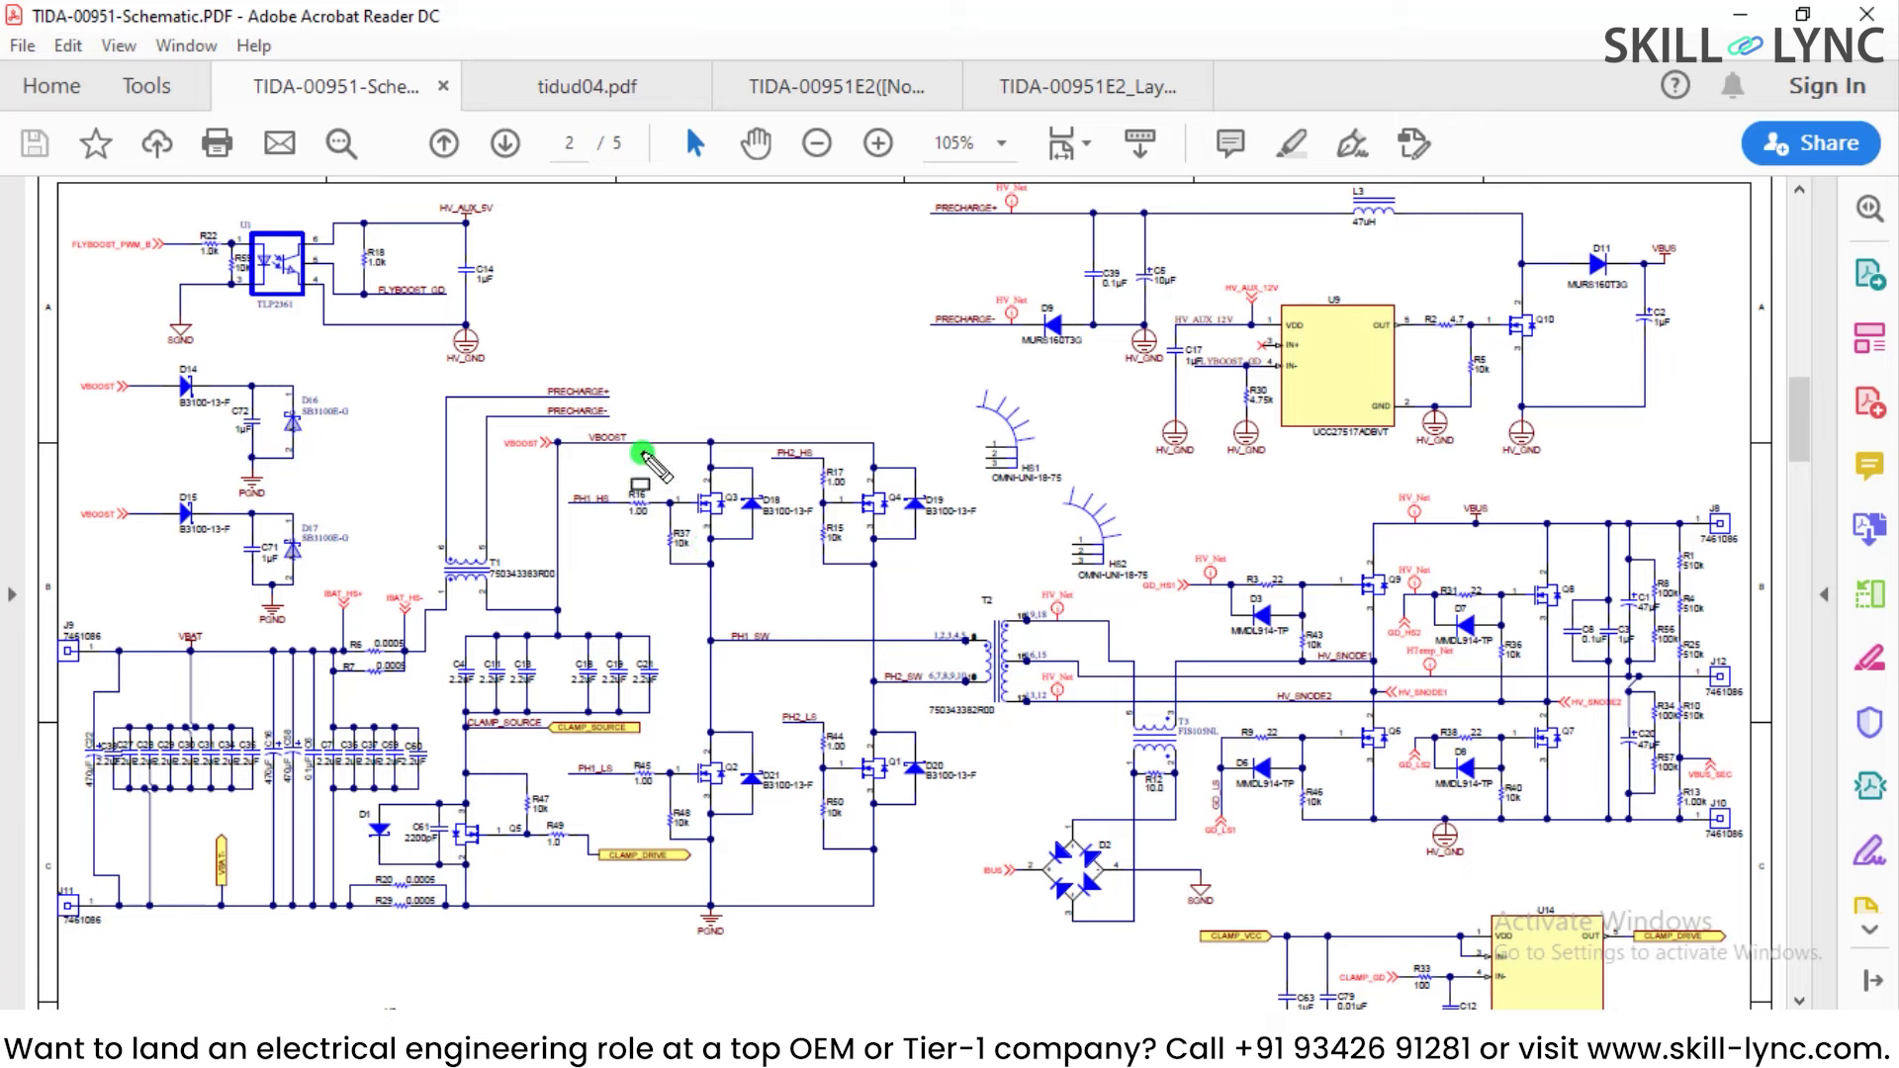
Step: Box the primary and secondary MOSFET pairs, transformer T2 and the input and output connectors on the schematic, and clear the markings
drag(641, 433, 934, 593)
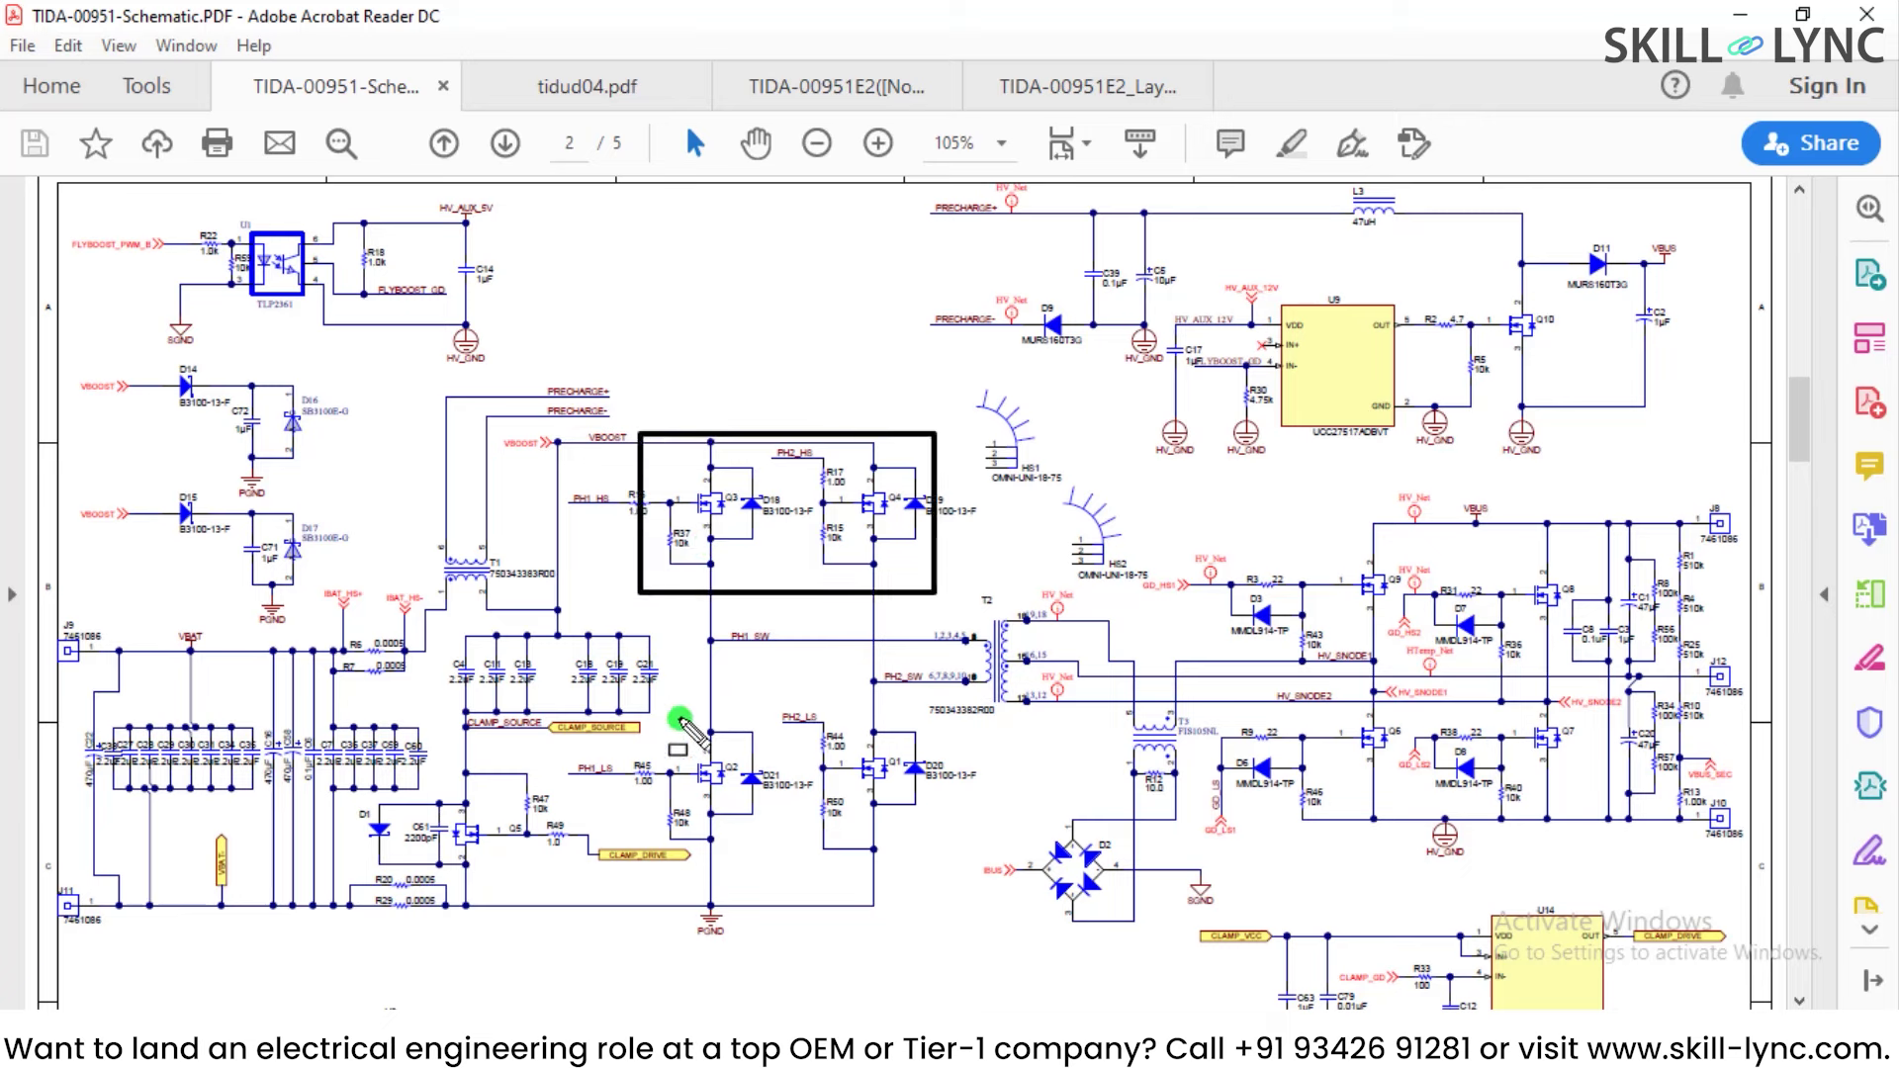
mouse_move(681, 714)
mouse_down()
mouse_move(876, 836)
mouse_move(944, 842)
mouse_up()
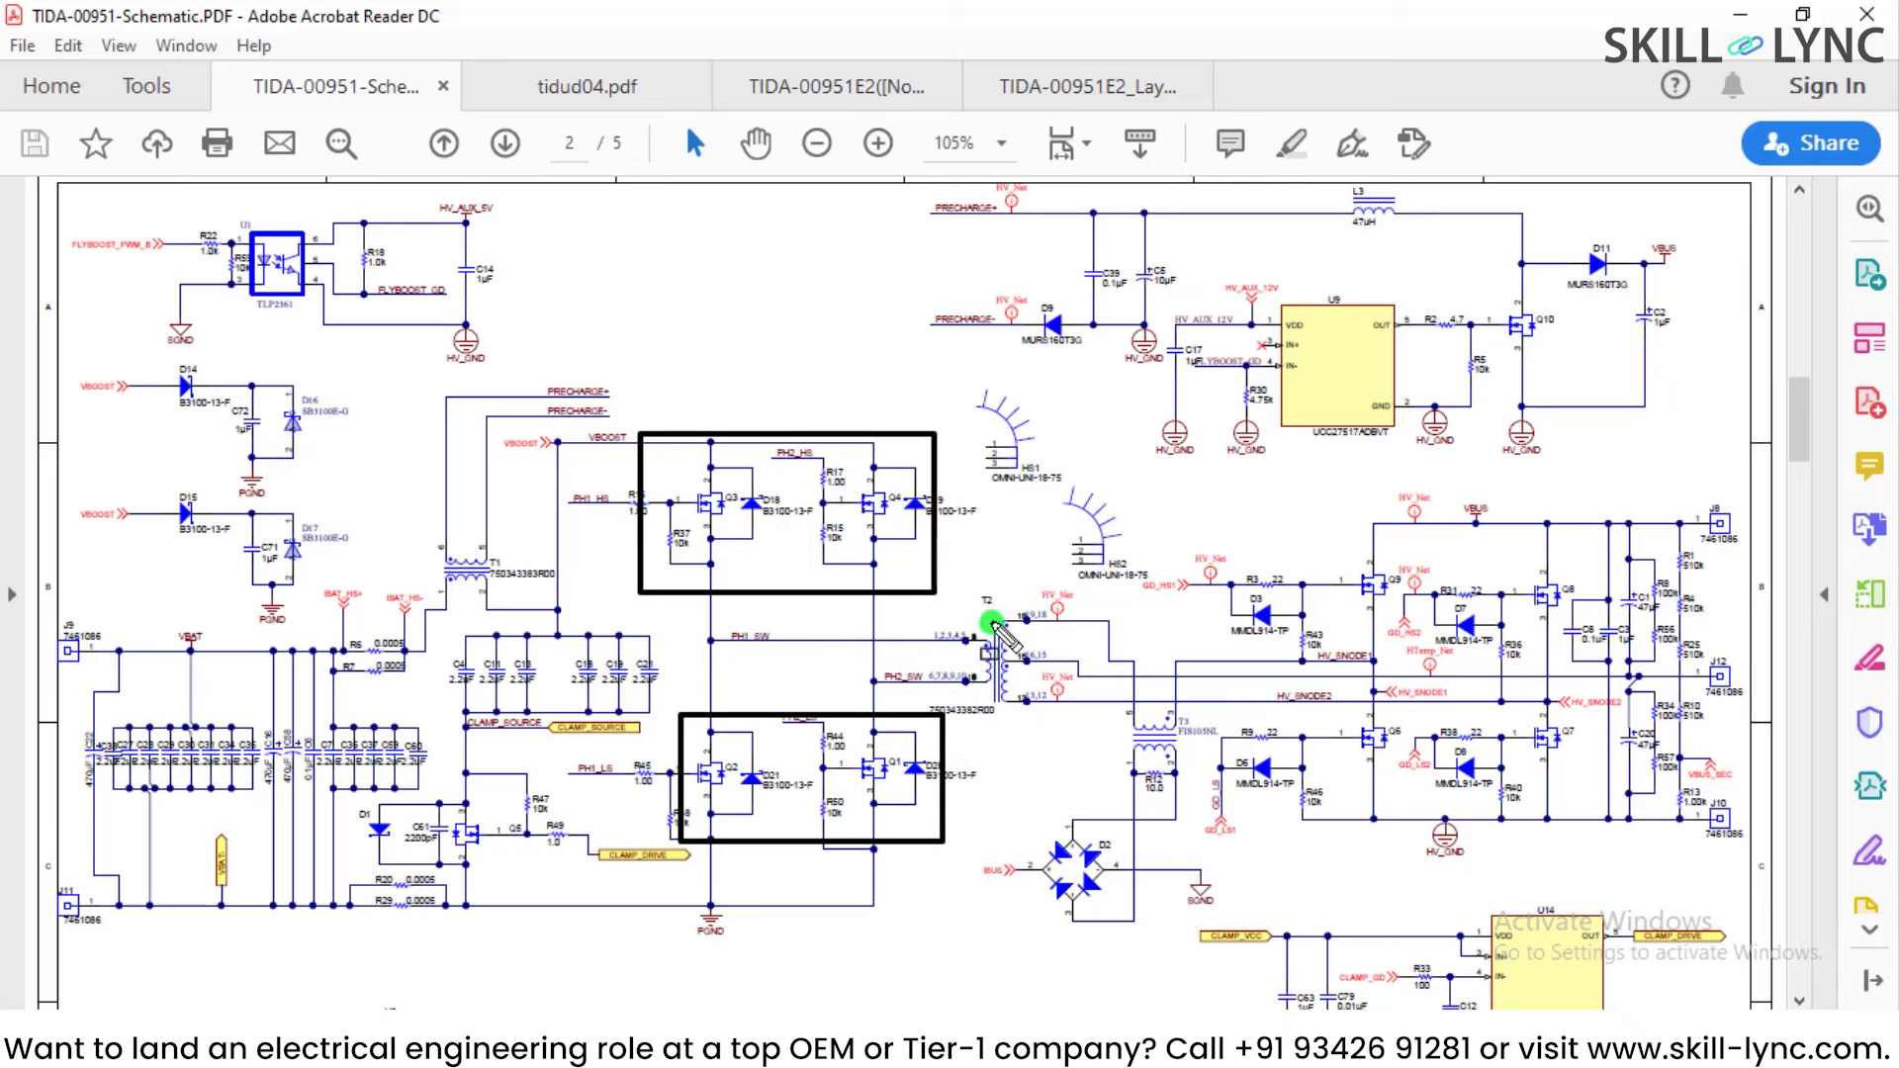
mouse_move(942, 599)
mouse_down()
mouse_move(1014, 732)
mouse_move(1047, 742)
mouse_move(1050, 725)
mouse_up()
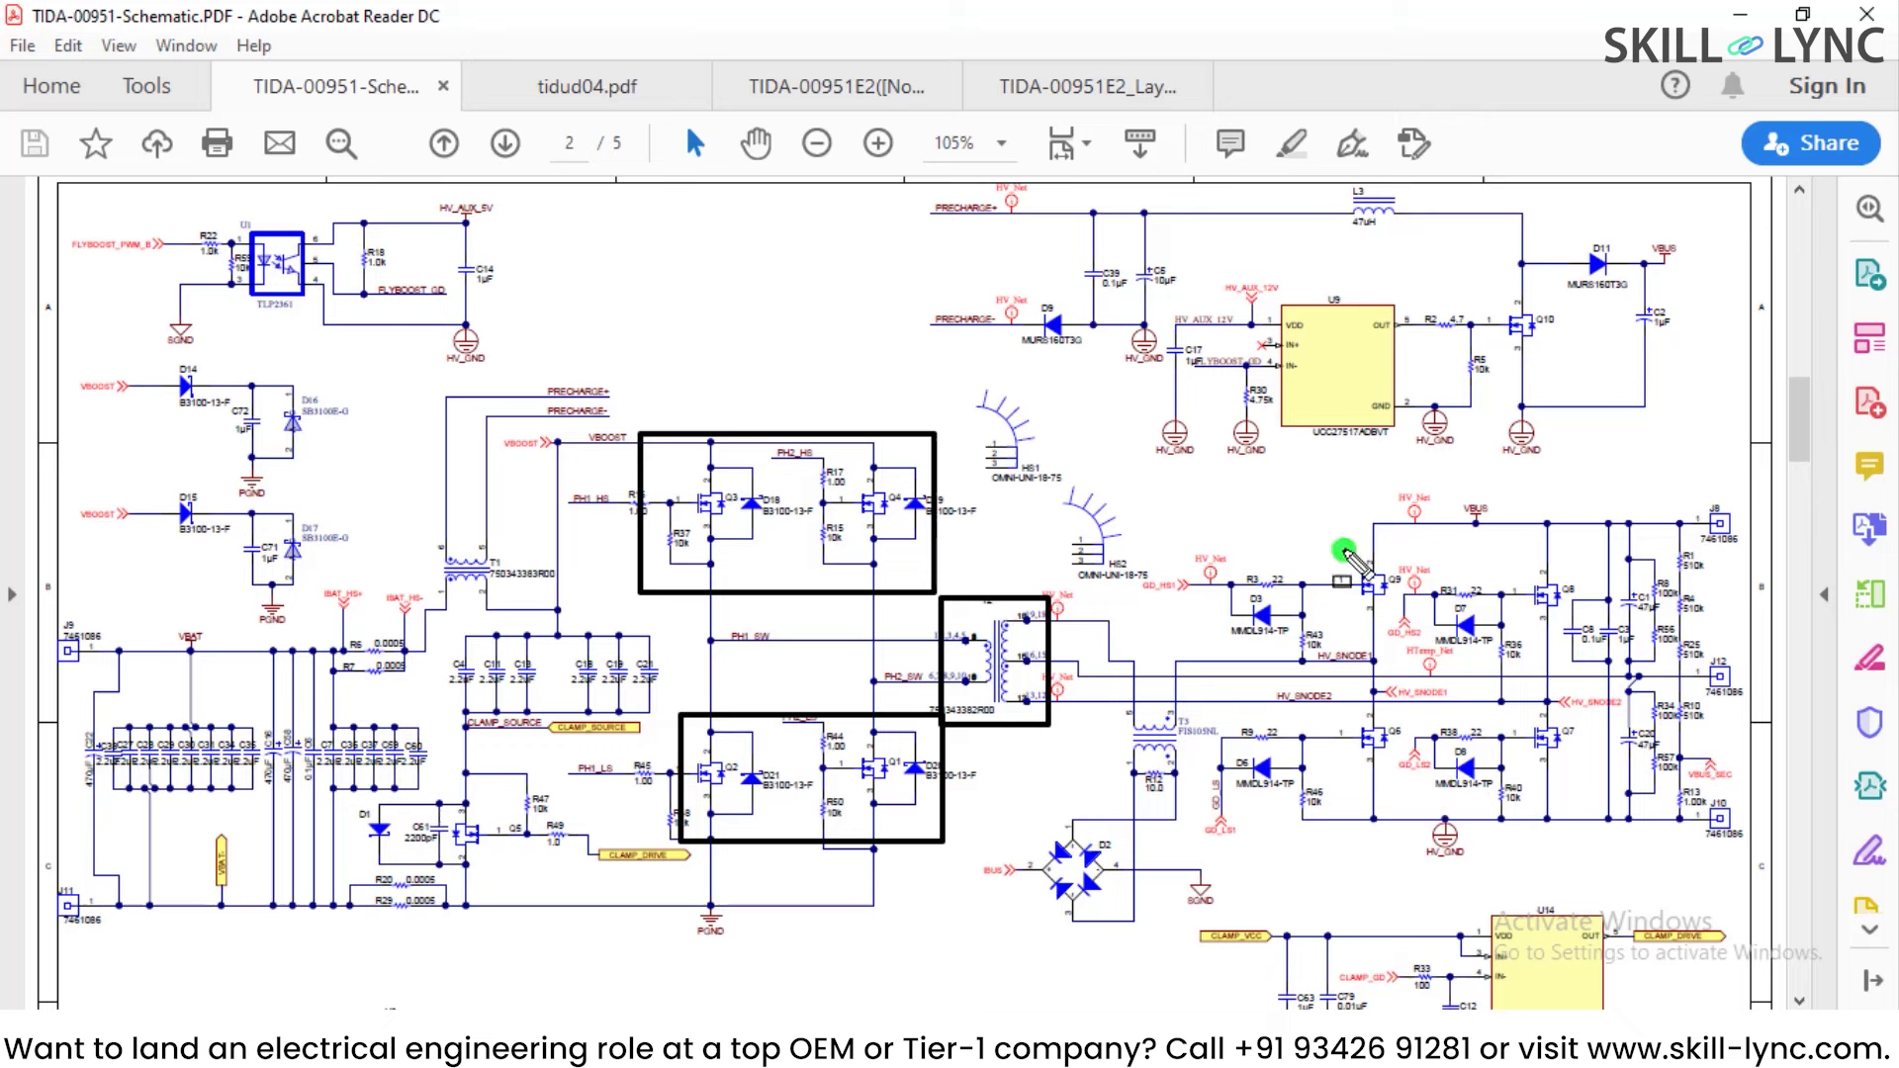
drag(1328, 532, 1587, 650)
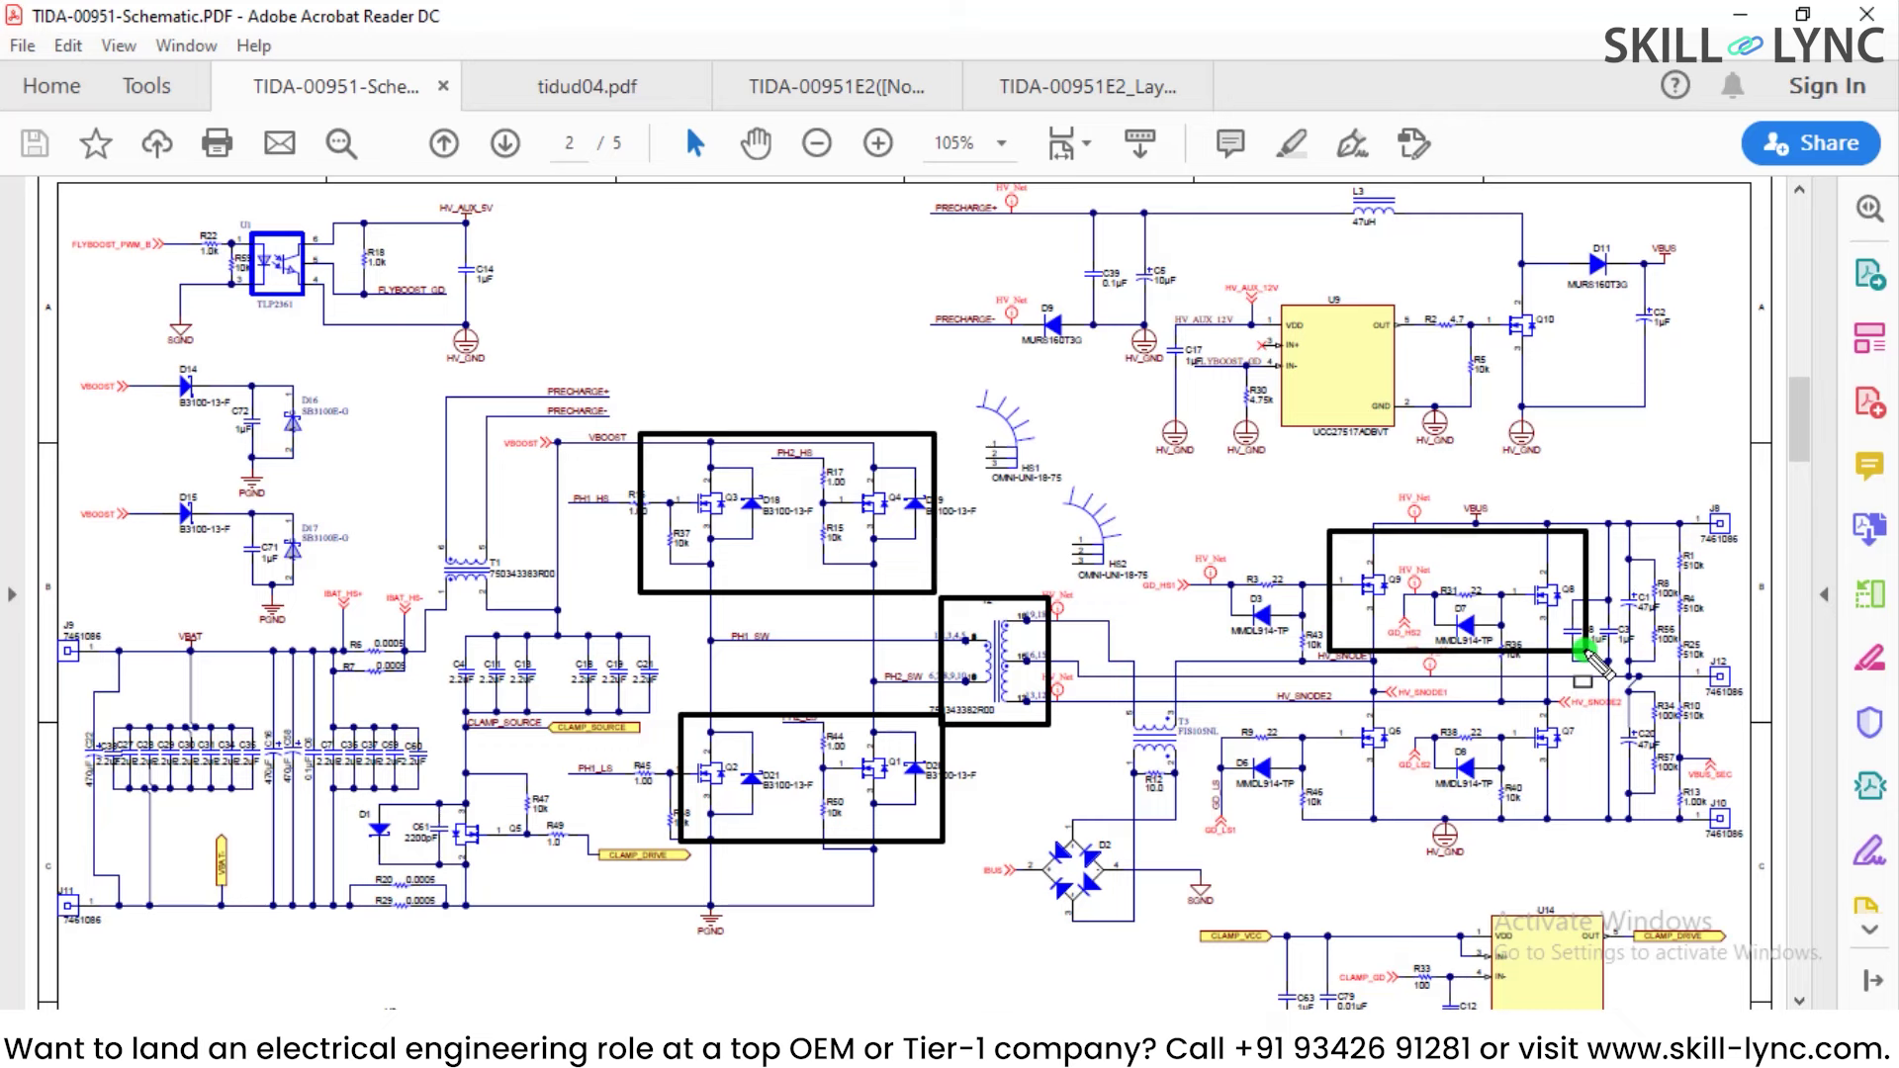
drag(1334, 712, 1583, 794)
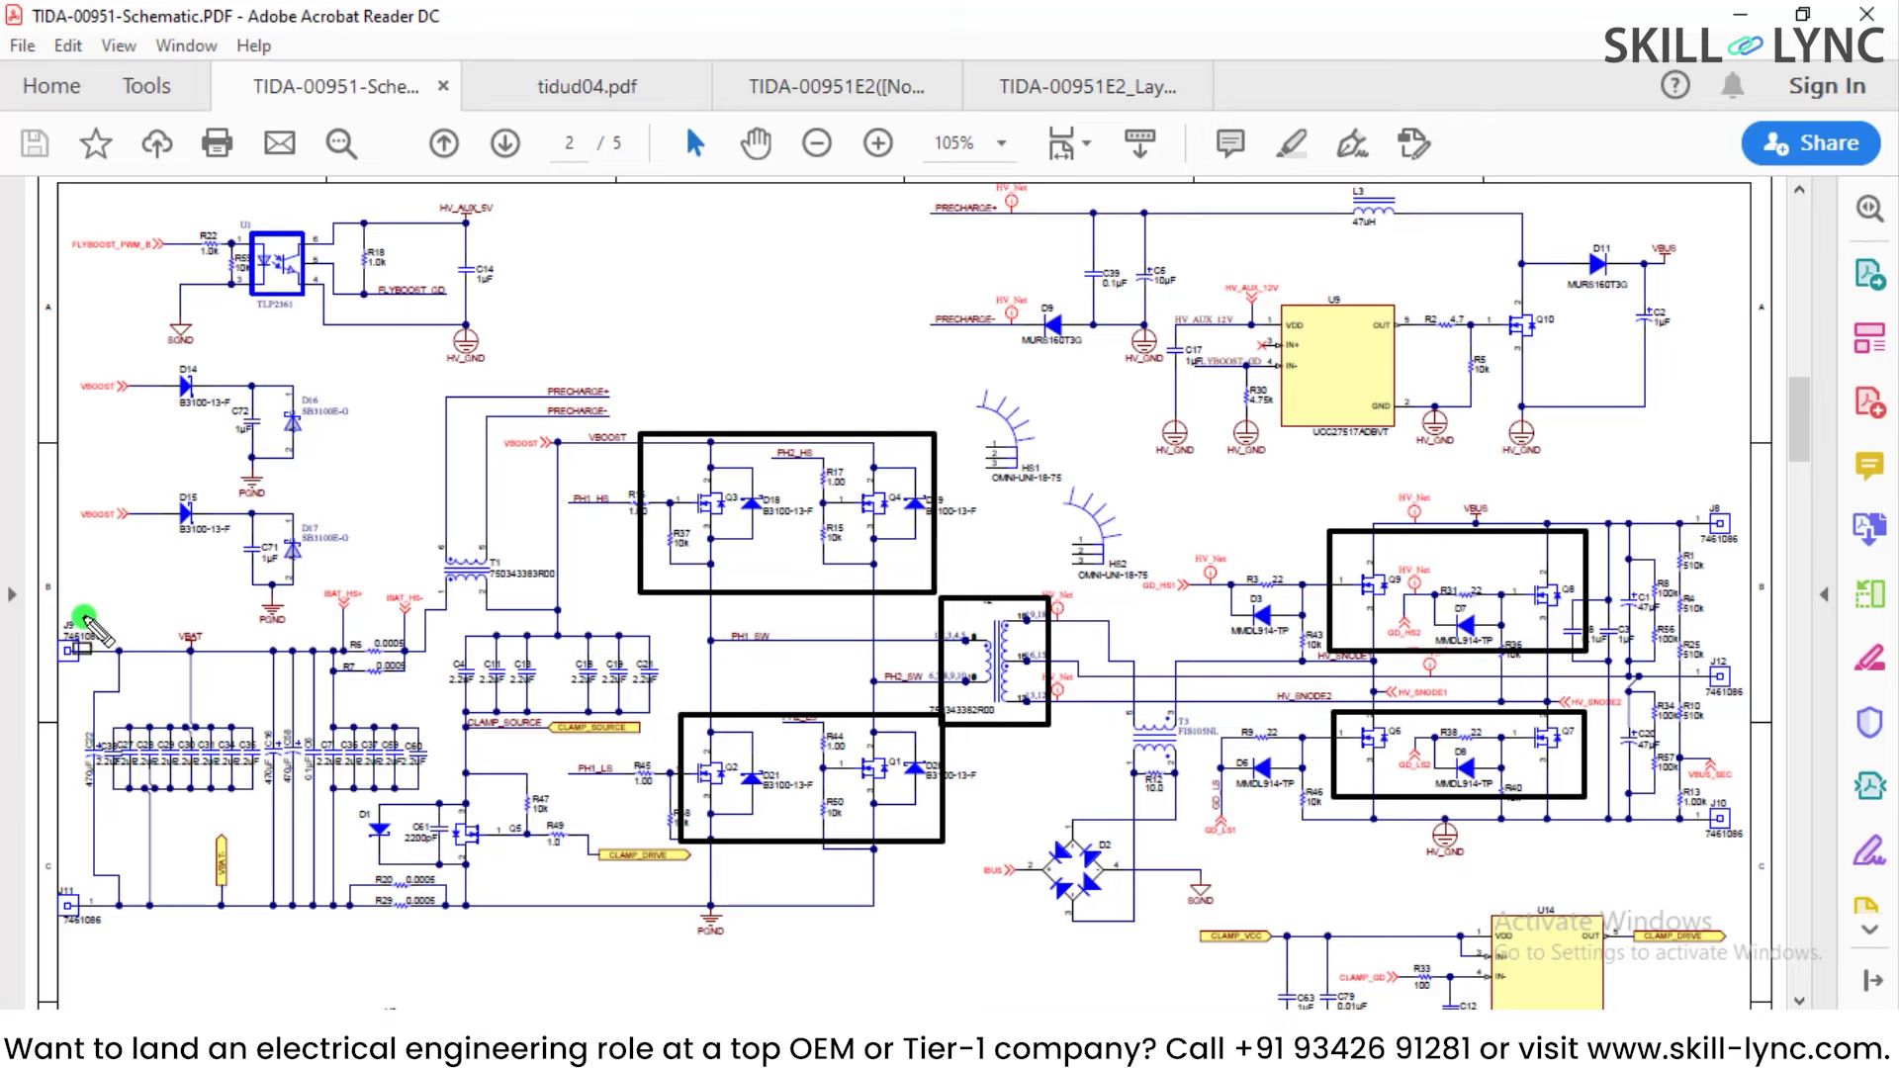
mouse_move(120, 603)
mouse_down()
mouse_move(95, 833)
mouse_move(54, 922)
mouse_up()
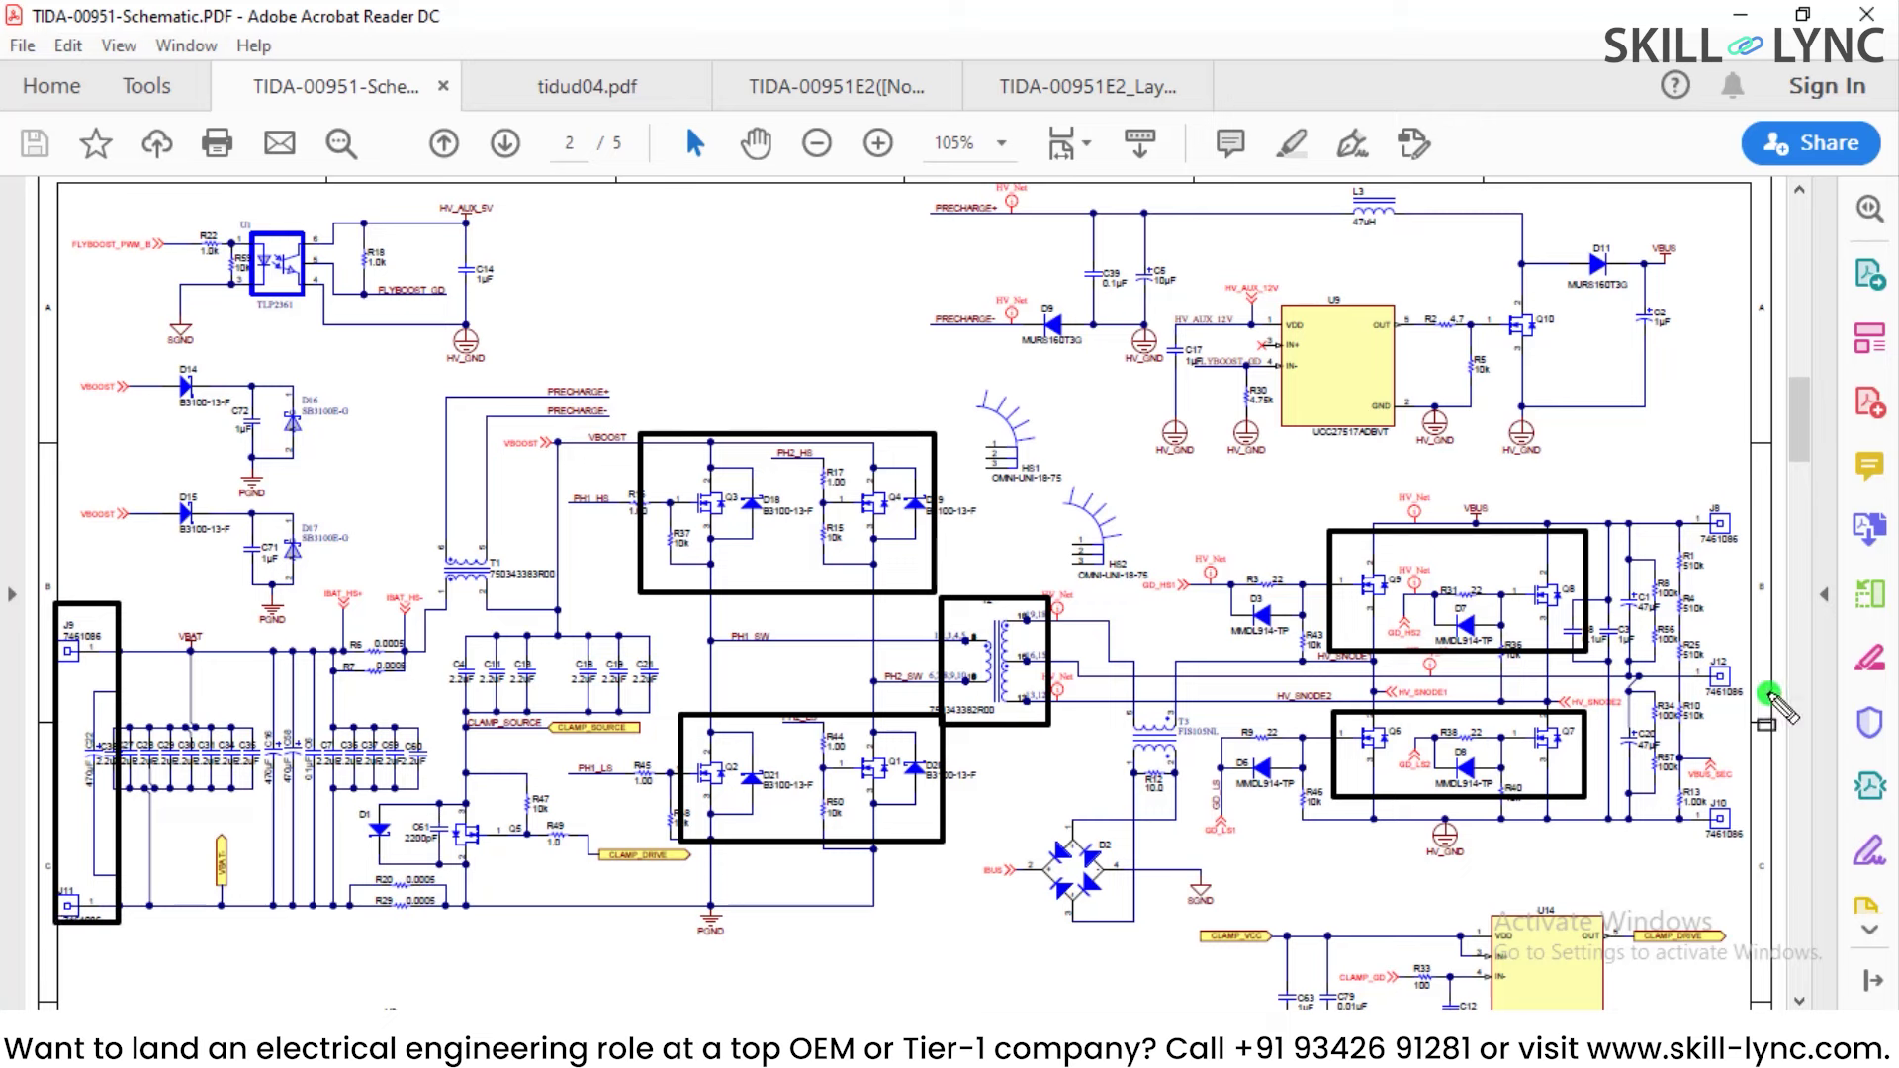
mouse_move(1672, 485)
mouse_down()
mouse_move(1734, 625)
mouse_move(1766, 821)
mouse_move(1753, 848)
mouse_up()
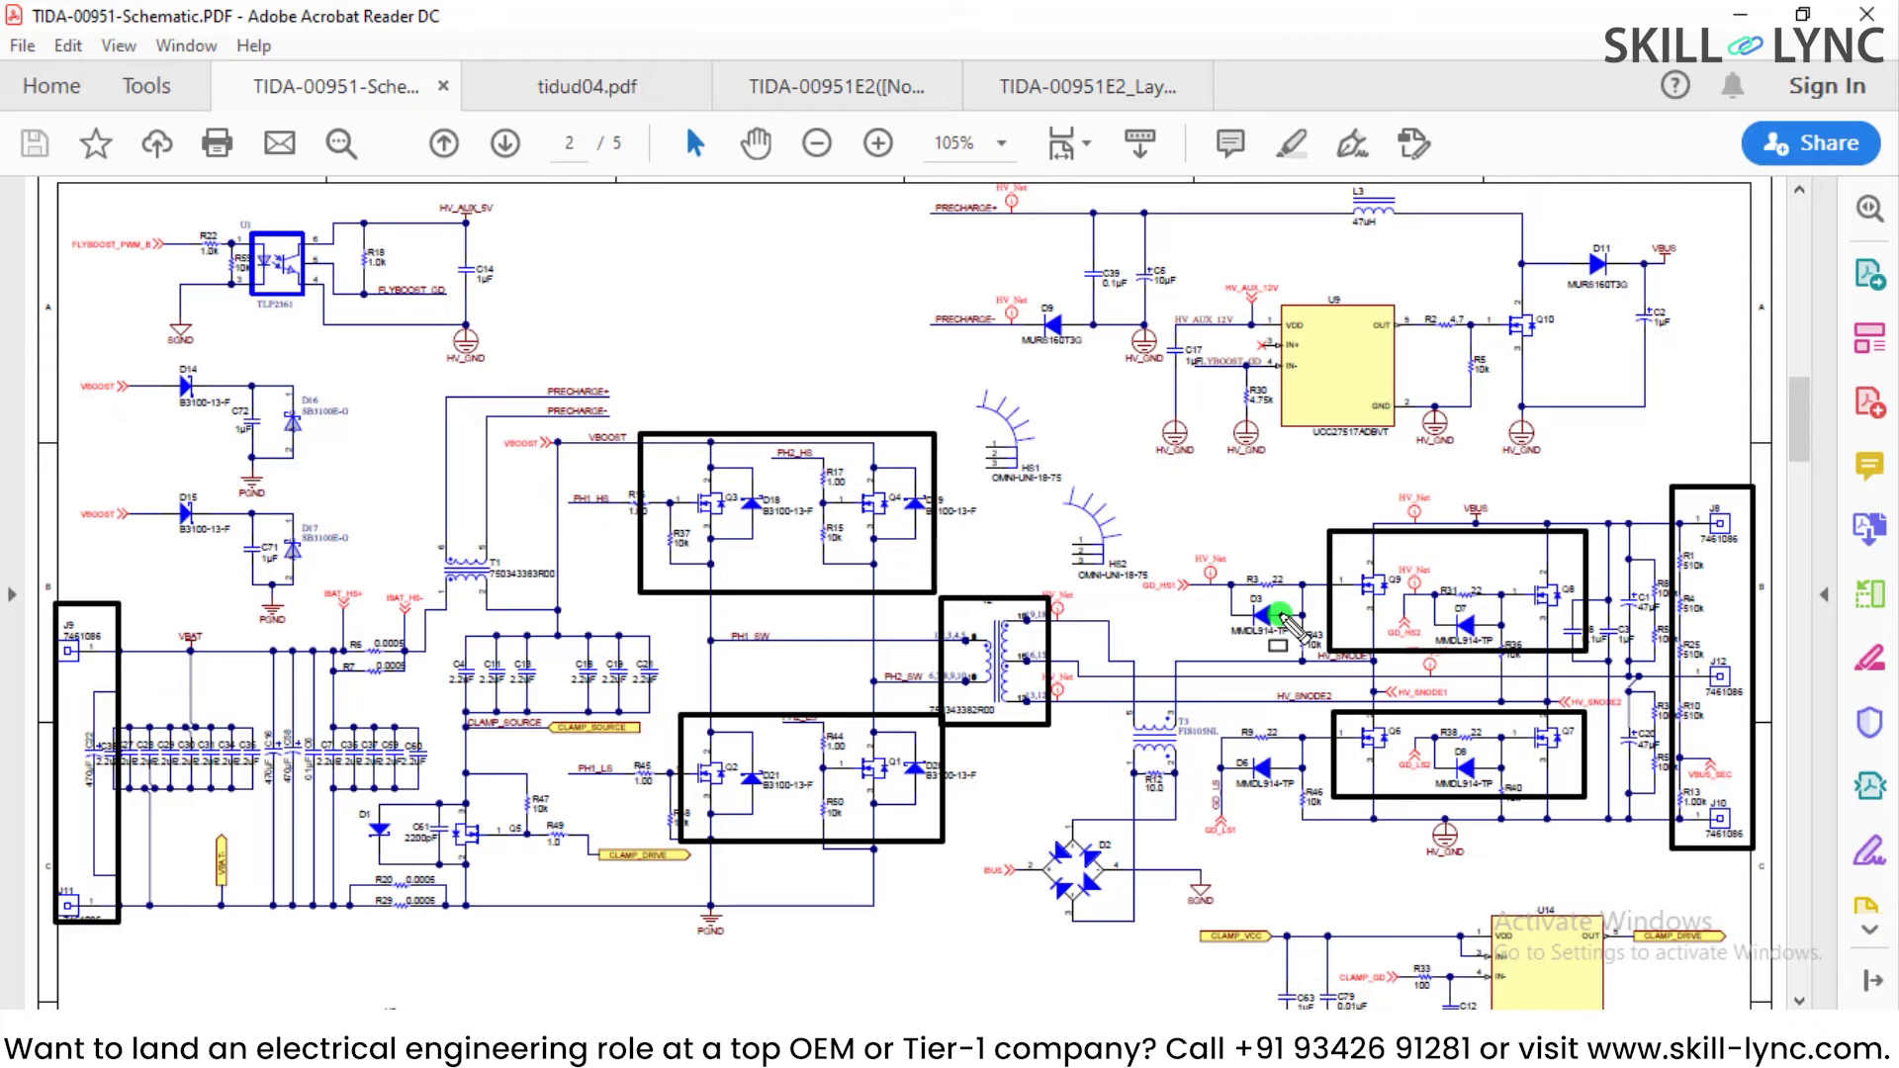
key(Delete)
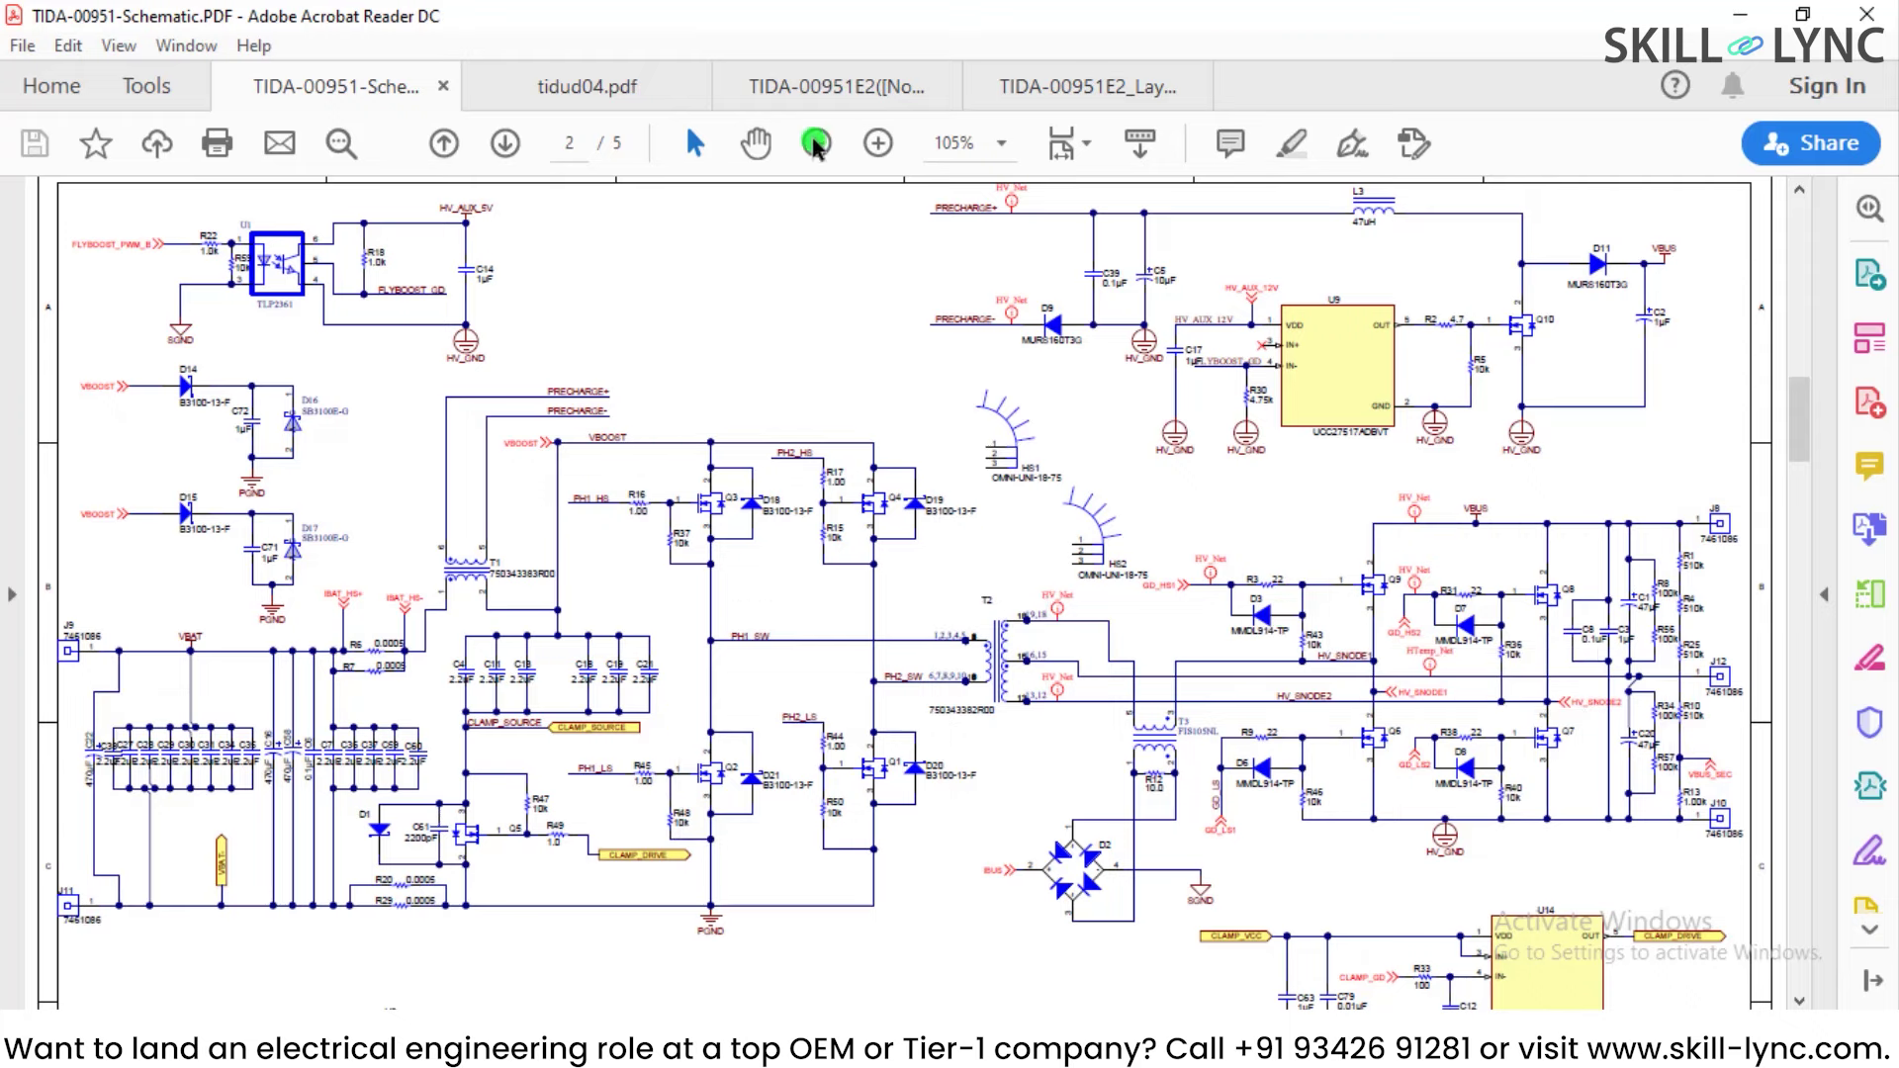
Step: Switch to the TIDA-00951E2 assembly drawing, dismiss the reading options dialog and bring the component placement into view
click(819, 91)
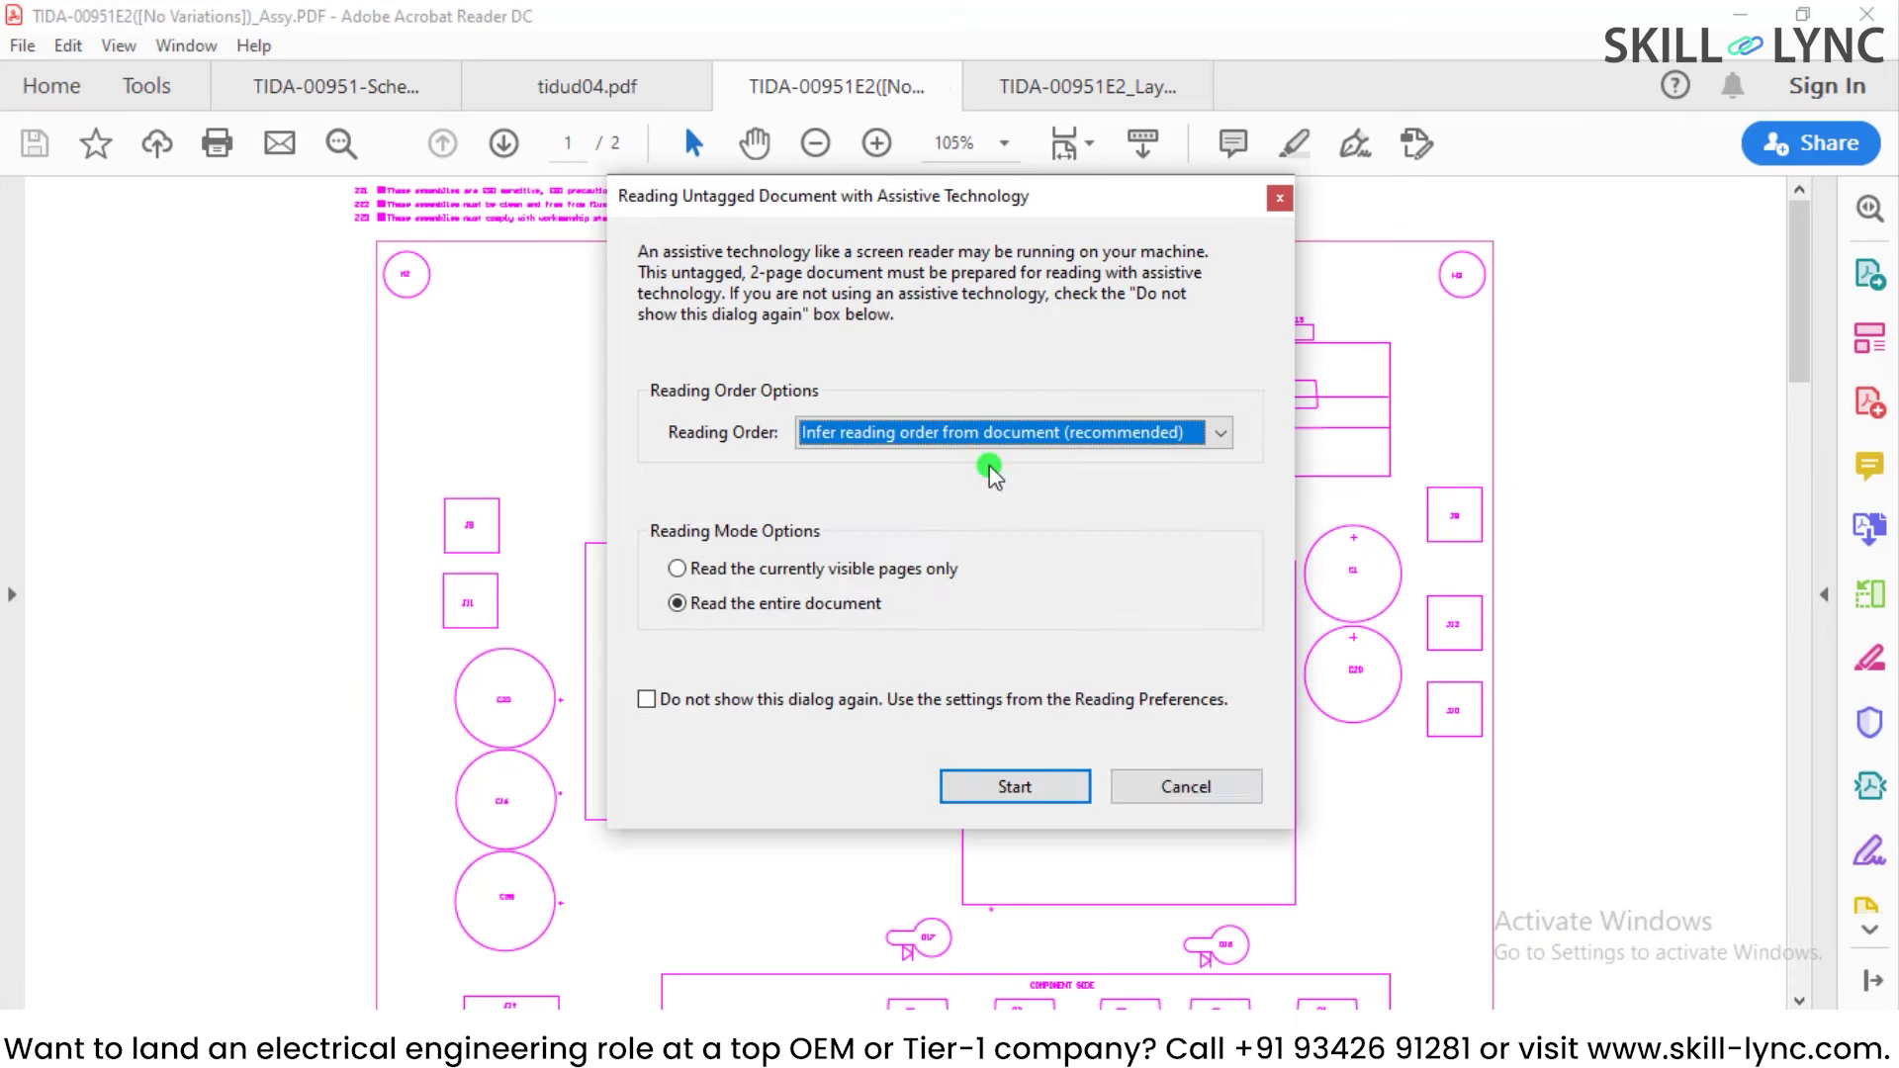
click(1130, 786)
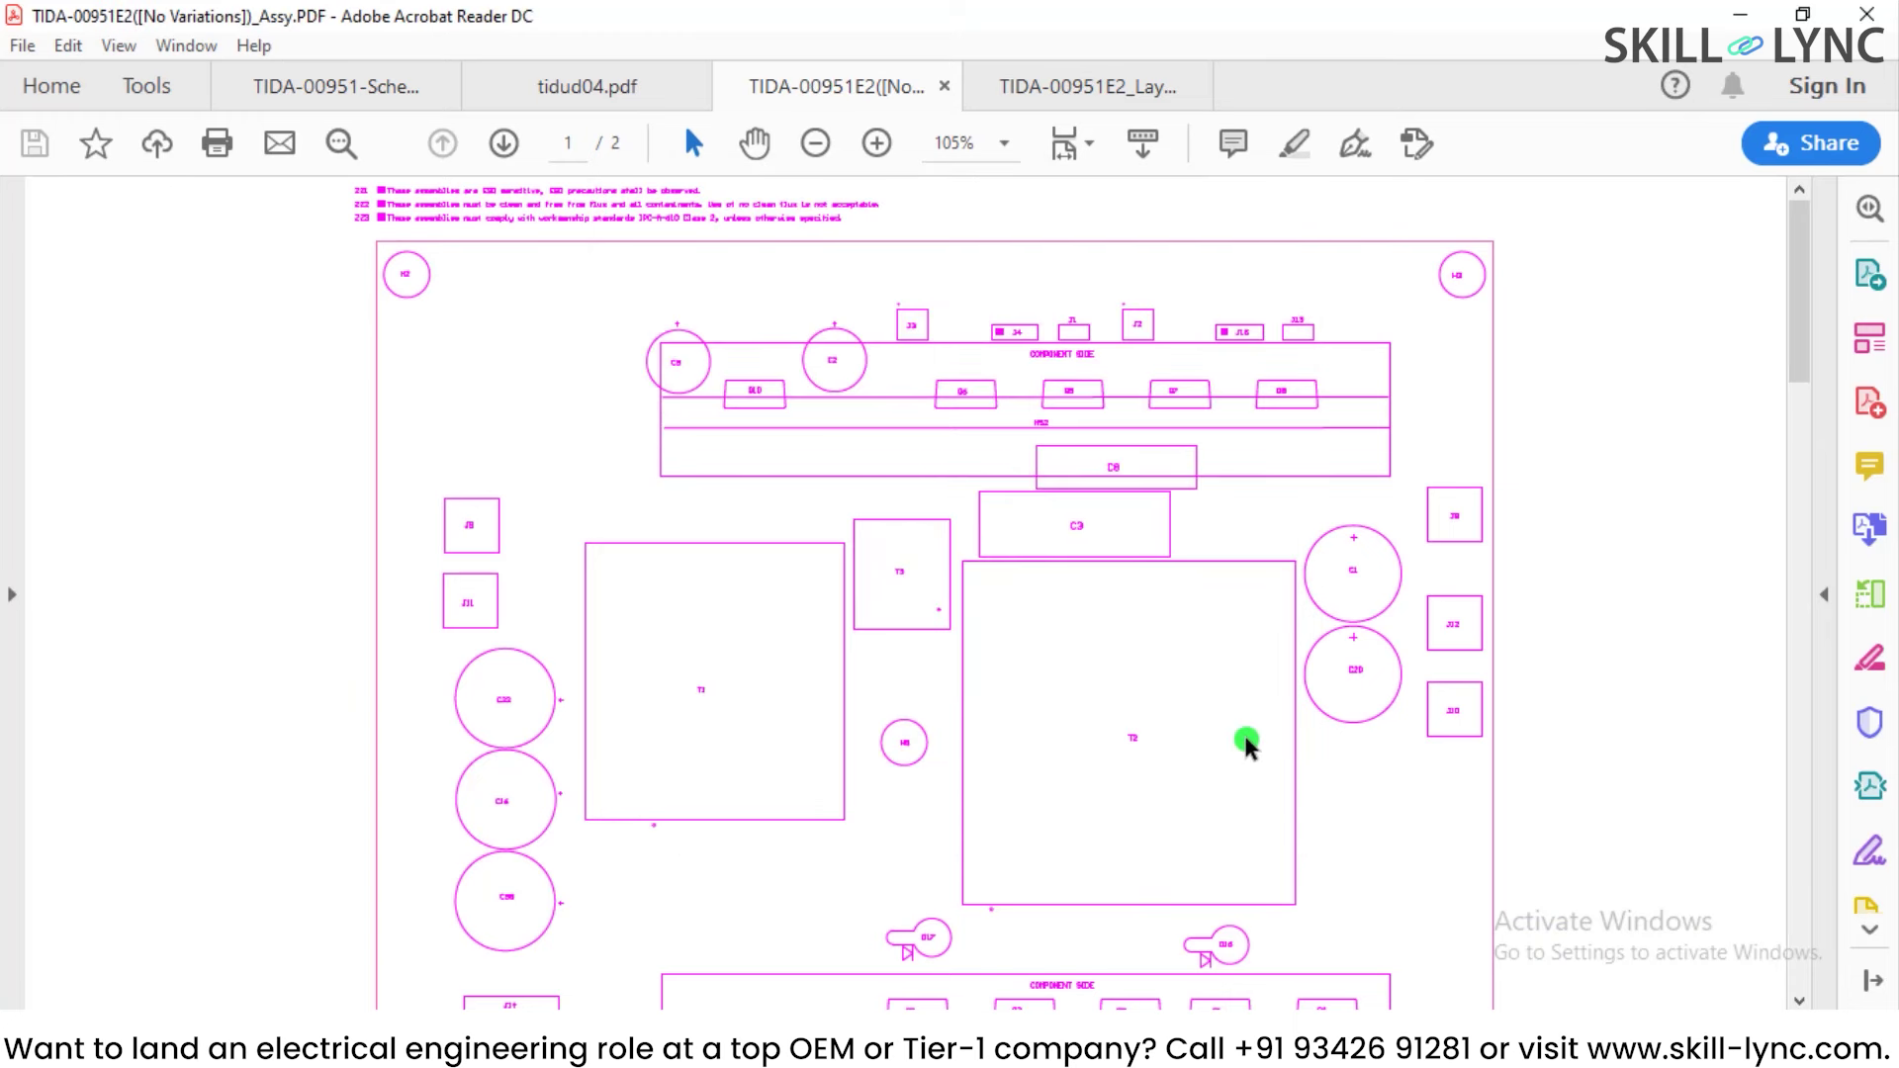
scroll(1244, 737, down, 3)
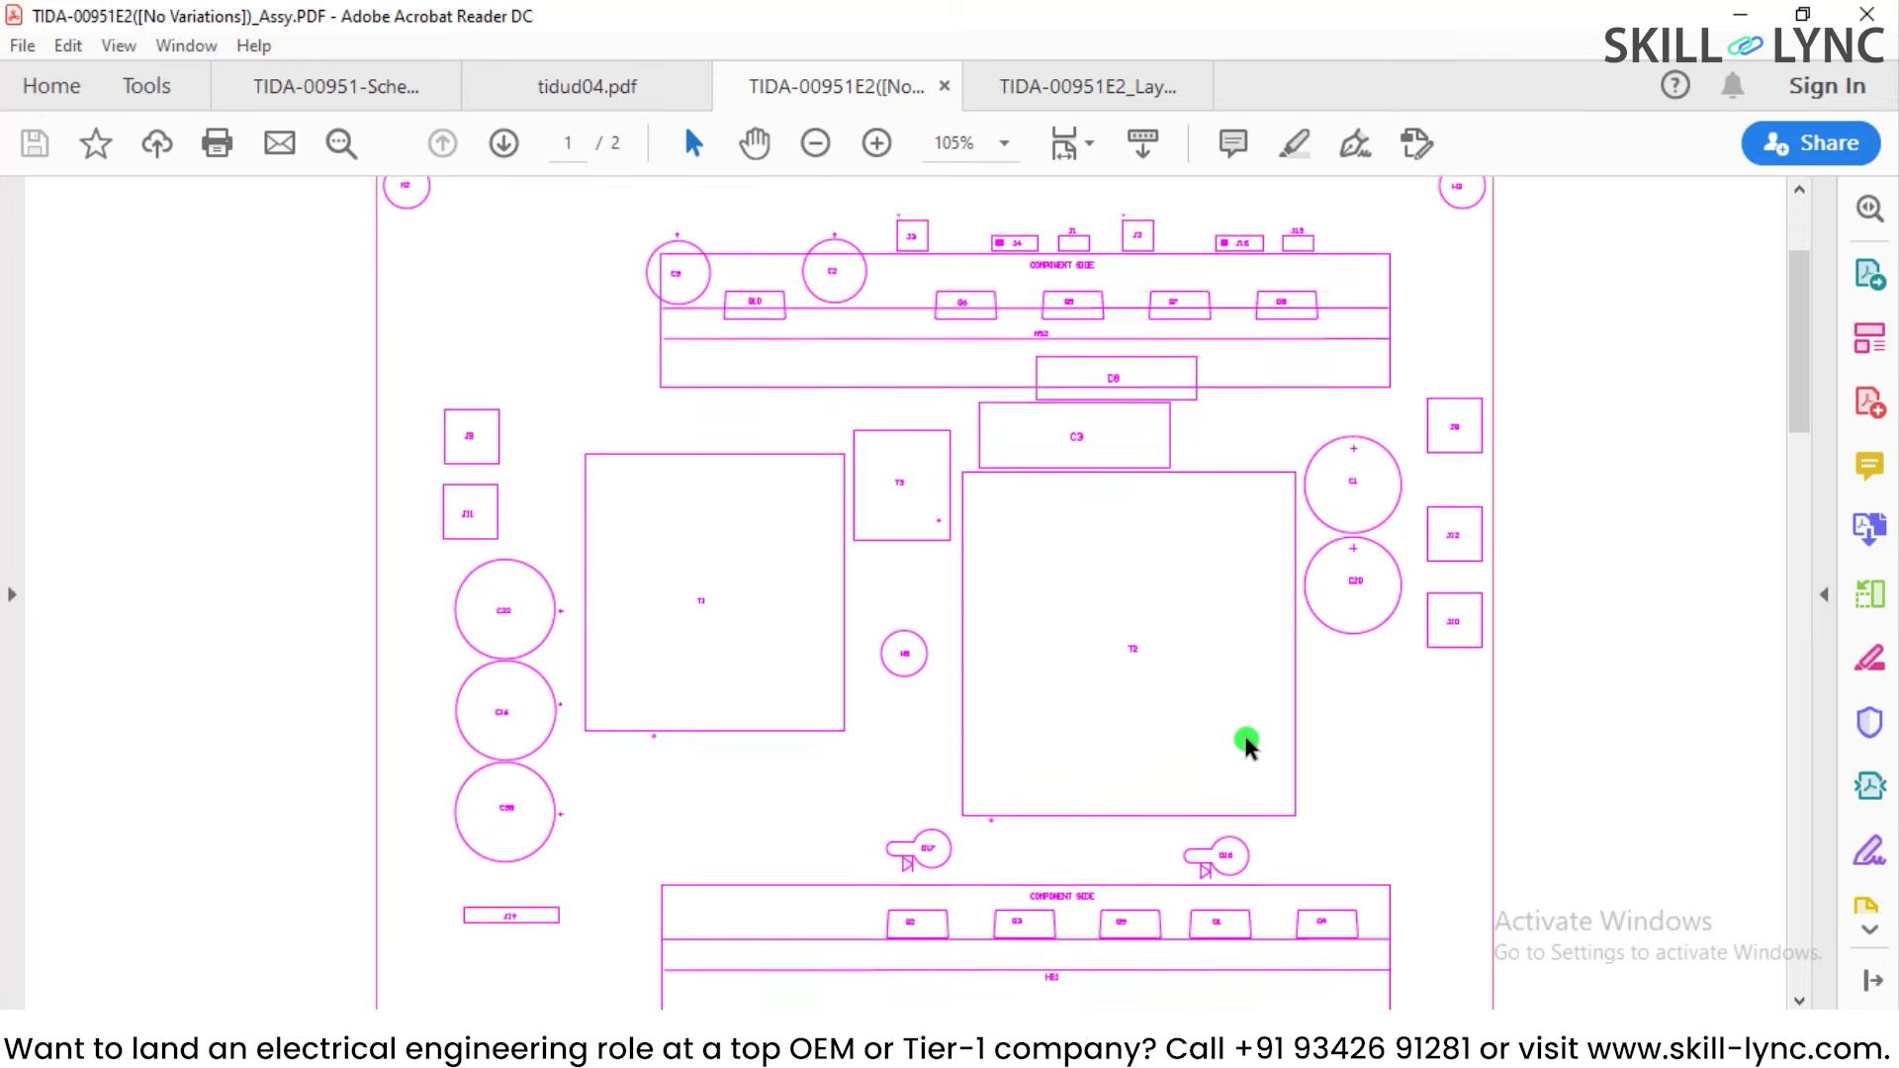
scroll(692, 303, up, 1)
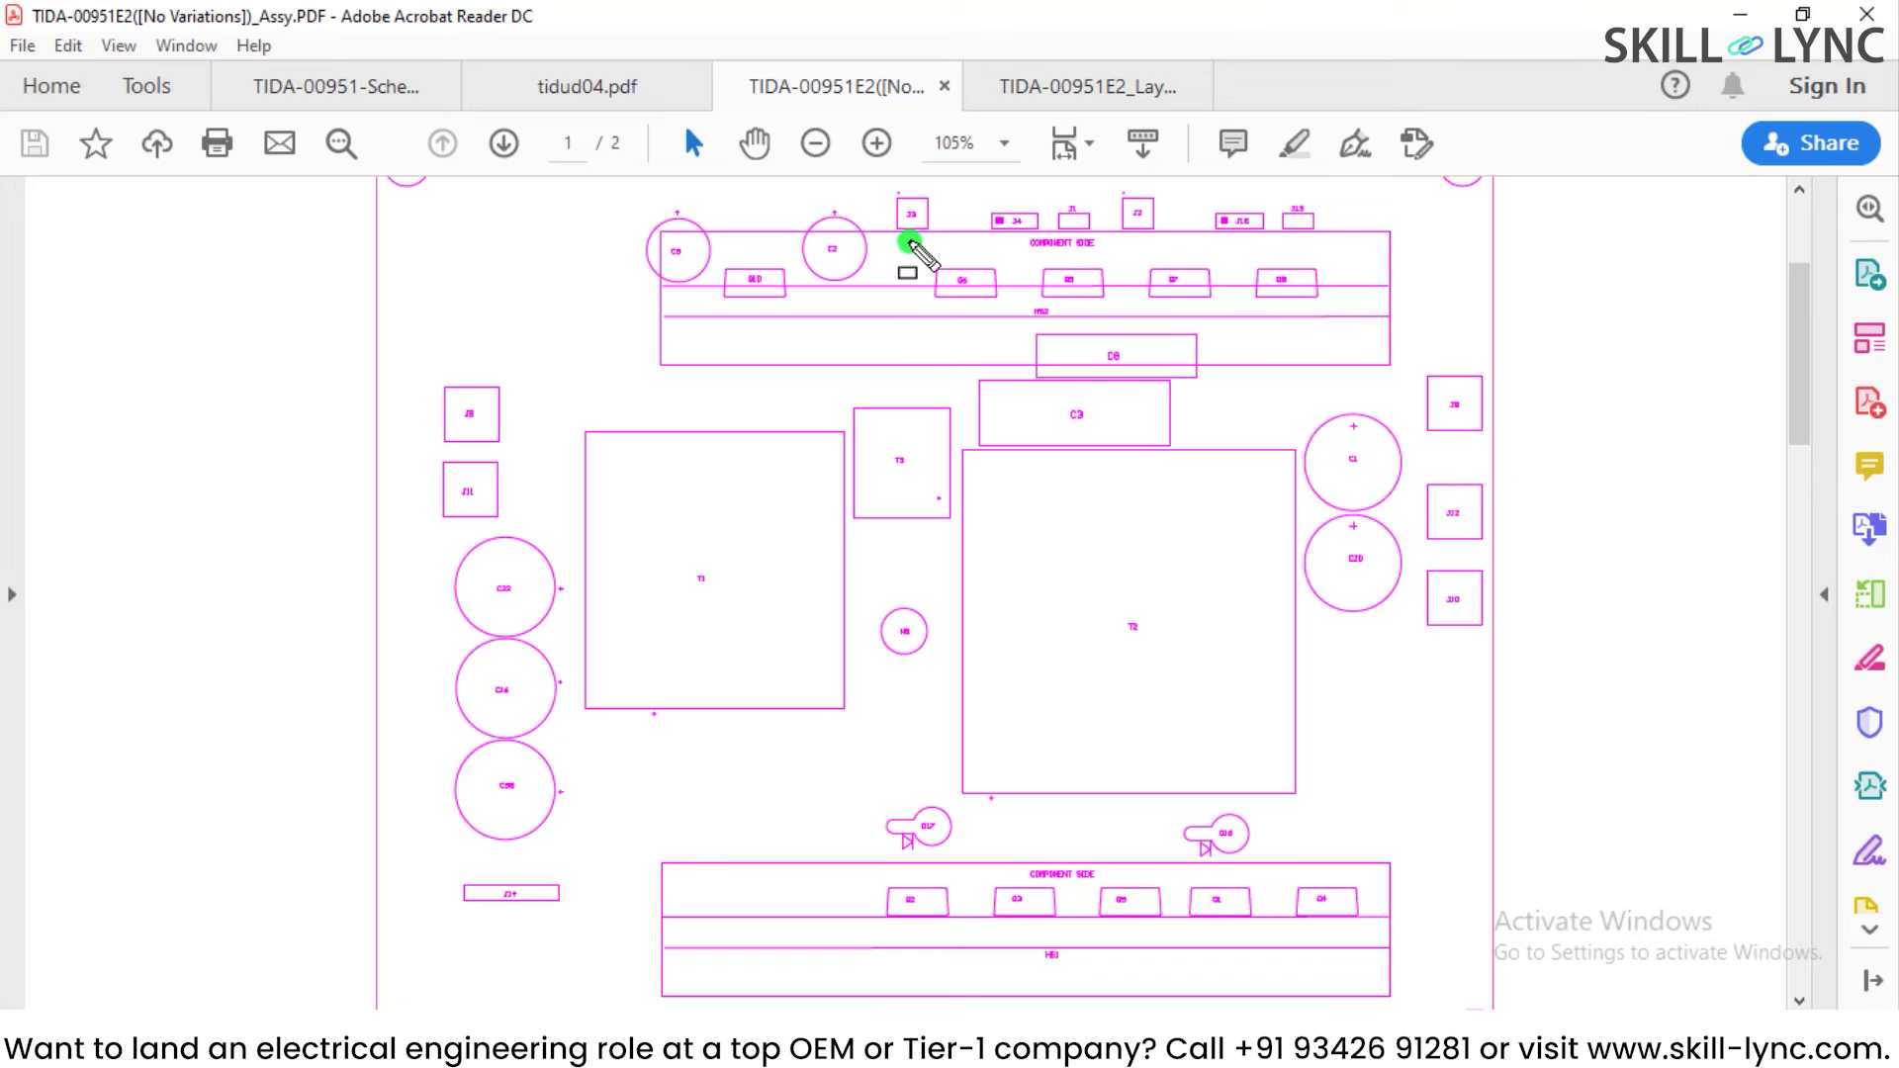
Step: Box both heatsink MOSFET rows, transformer T2 and the two groups of round capacitors on the assembly drawing, and clear the markings
drag(907, 239, 1345, 323)
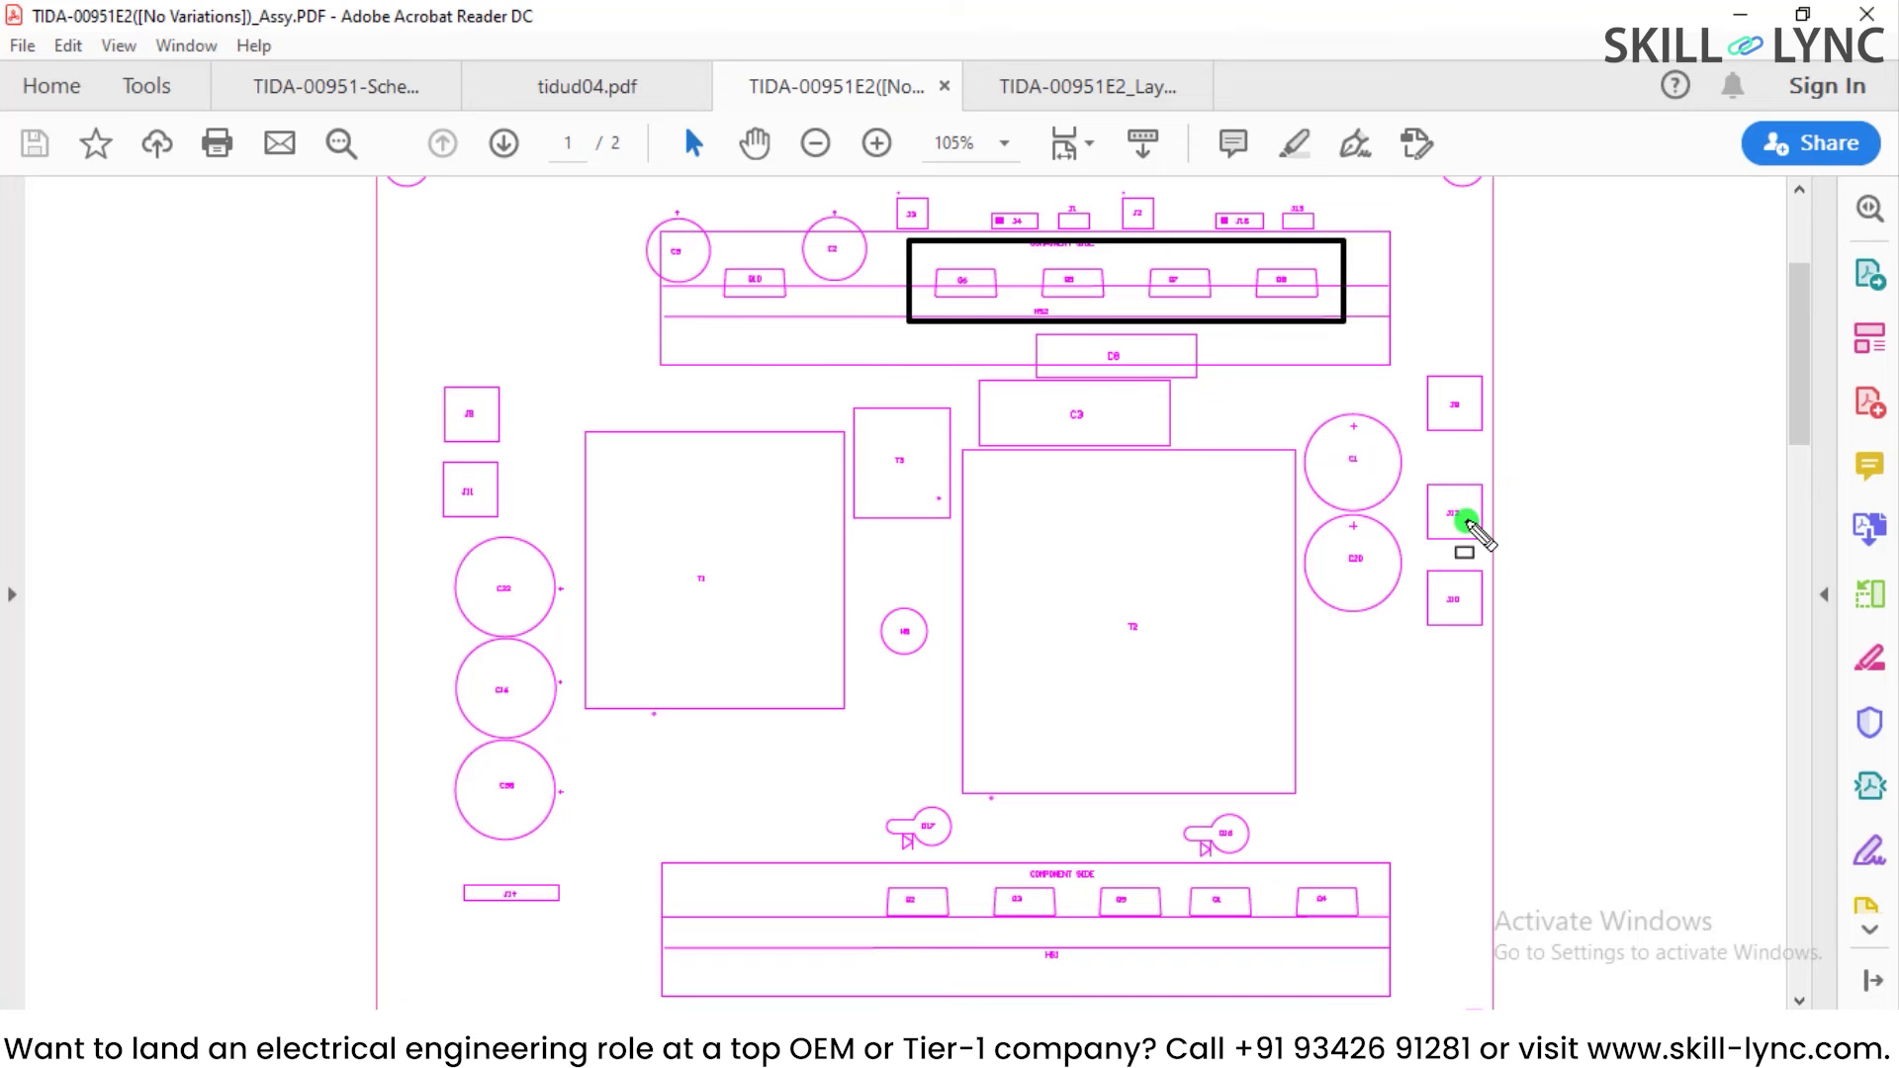
mouse_move(854, 839)
mouse_down()
mouse_move(1124, 907)
mouse_move(1361, 911)
mouse_move(1394, 936)
mouse_up()
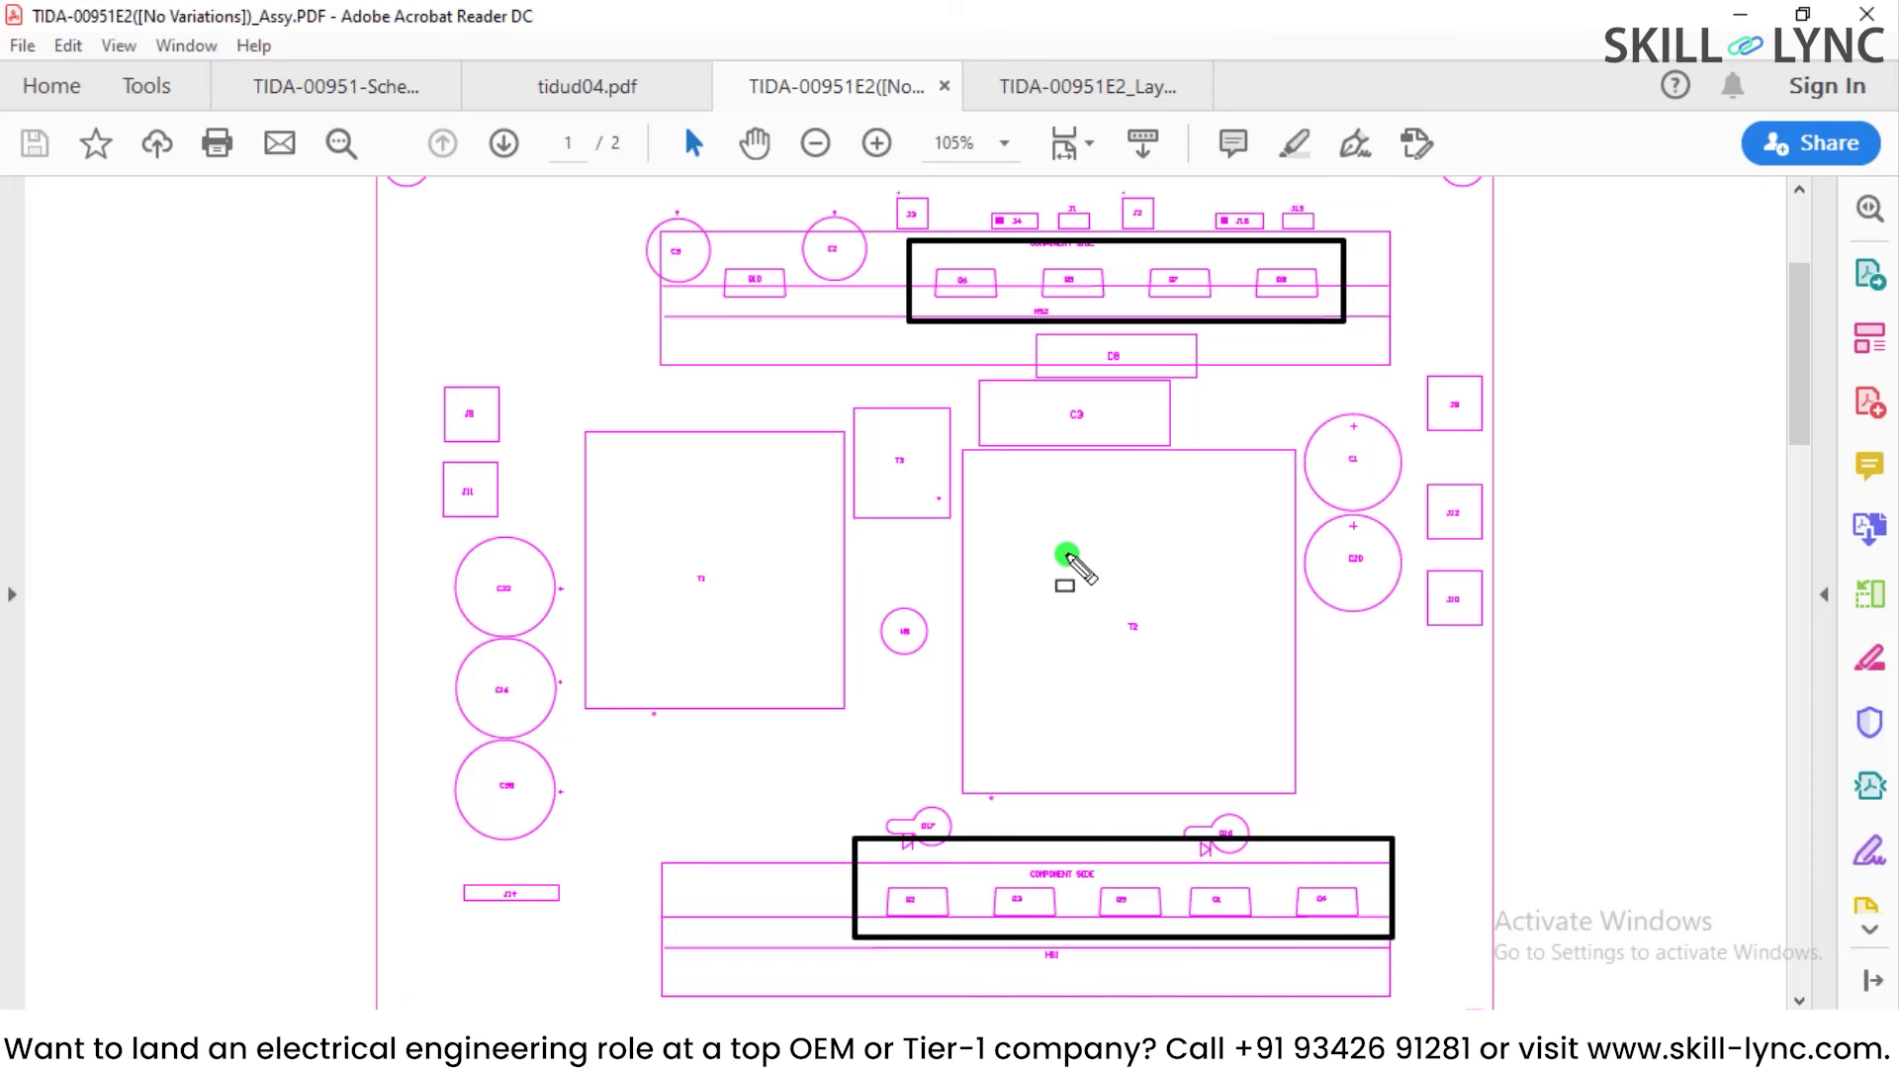
drag(969, 449, 1293, 768)
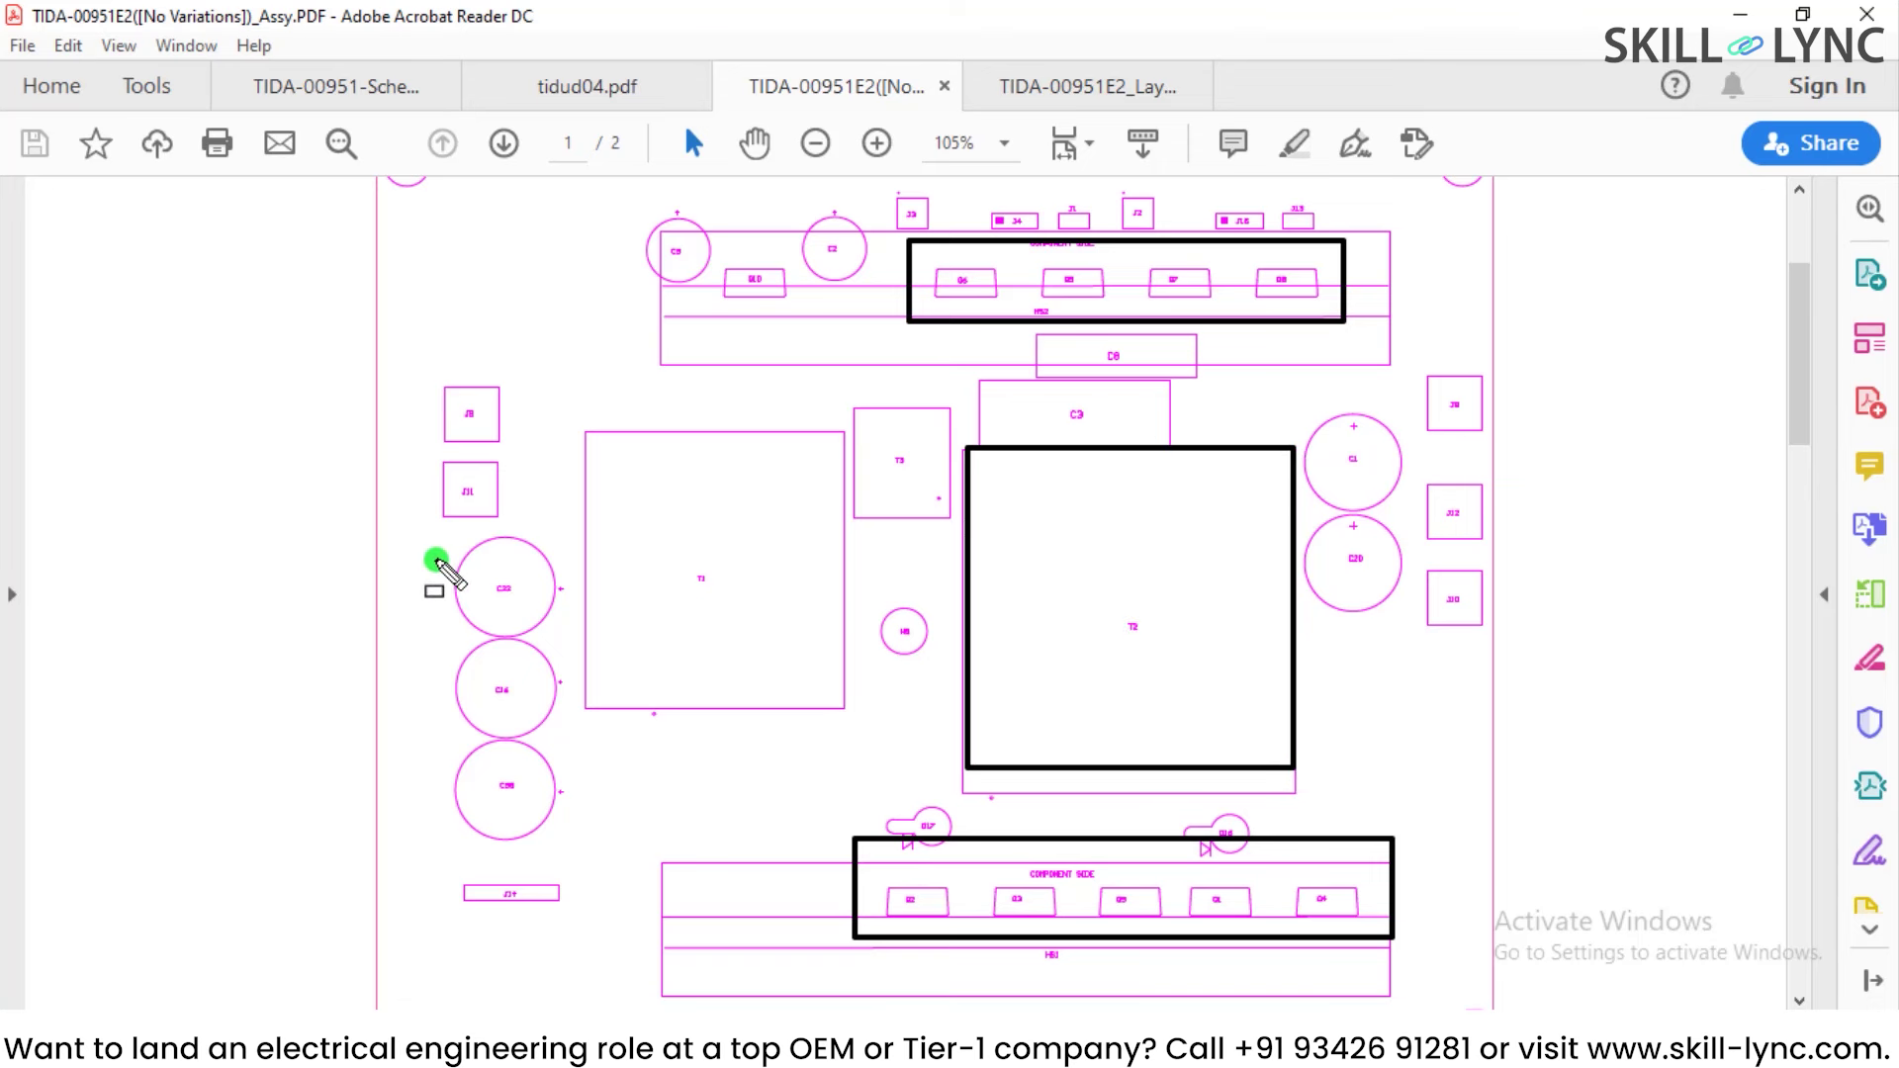
drag(437, 562, 577, 831)
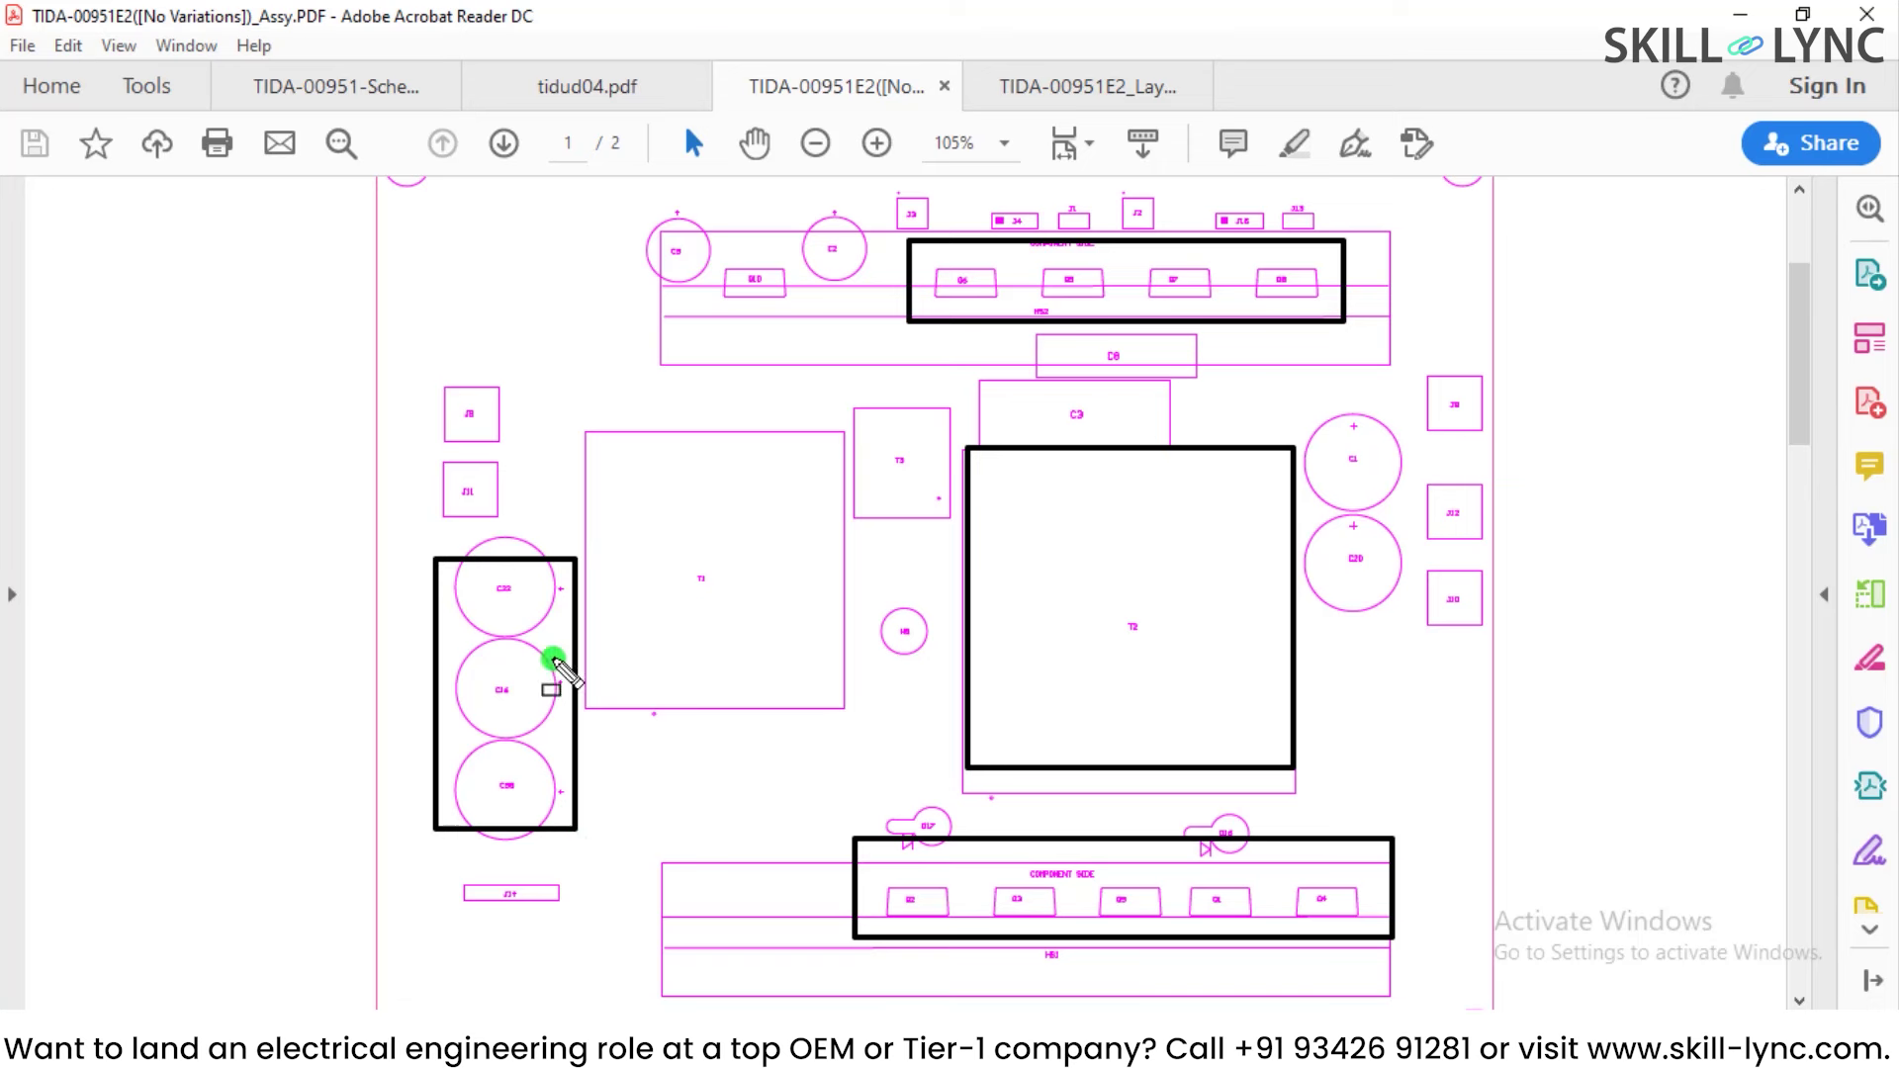
drag(1317, 393, 1400, 624)
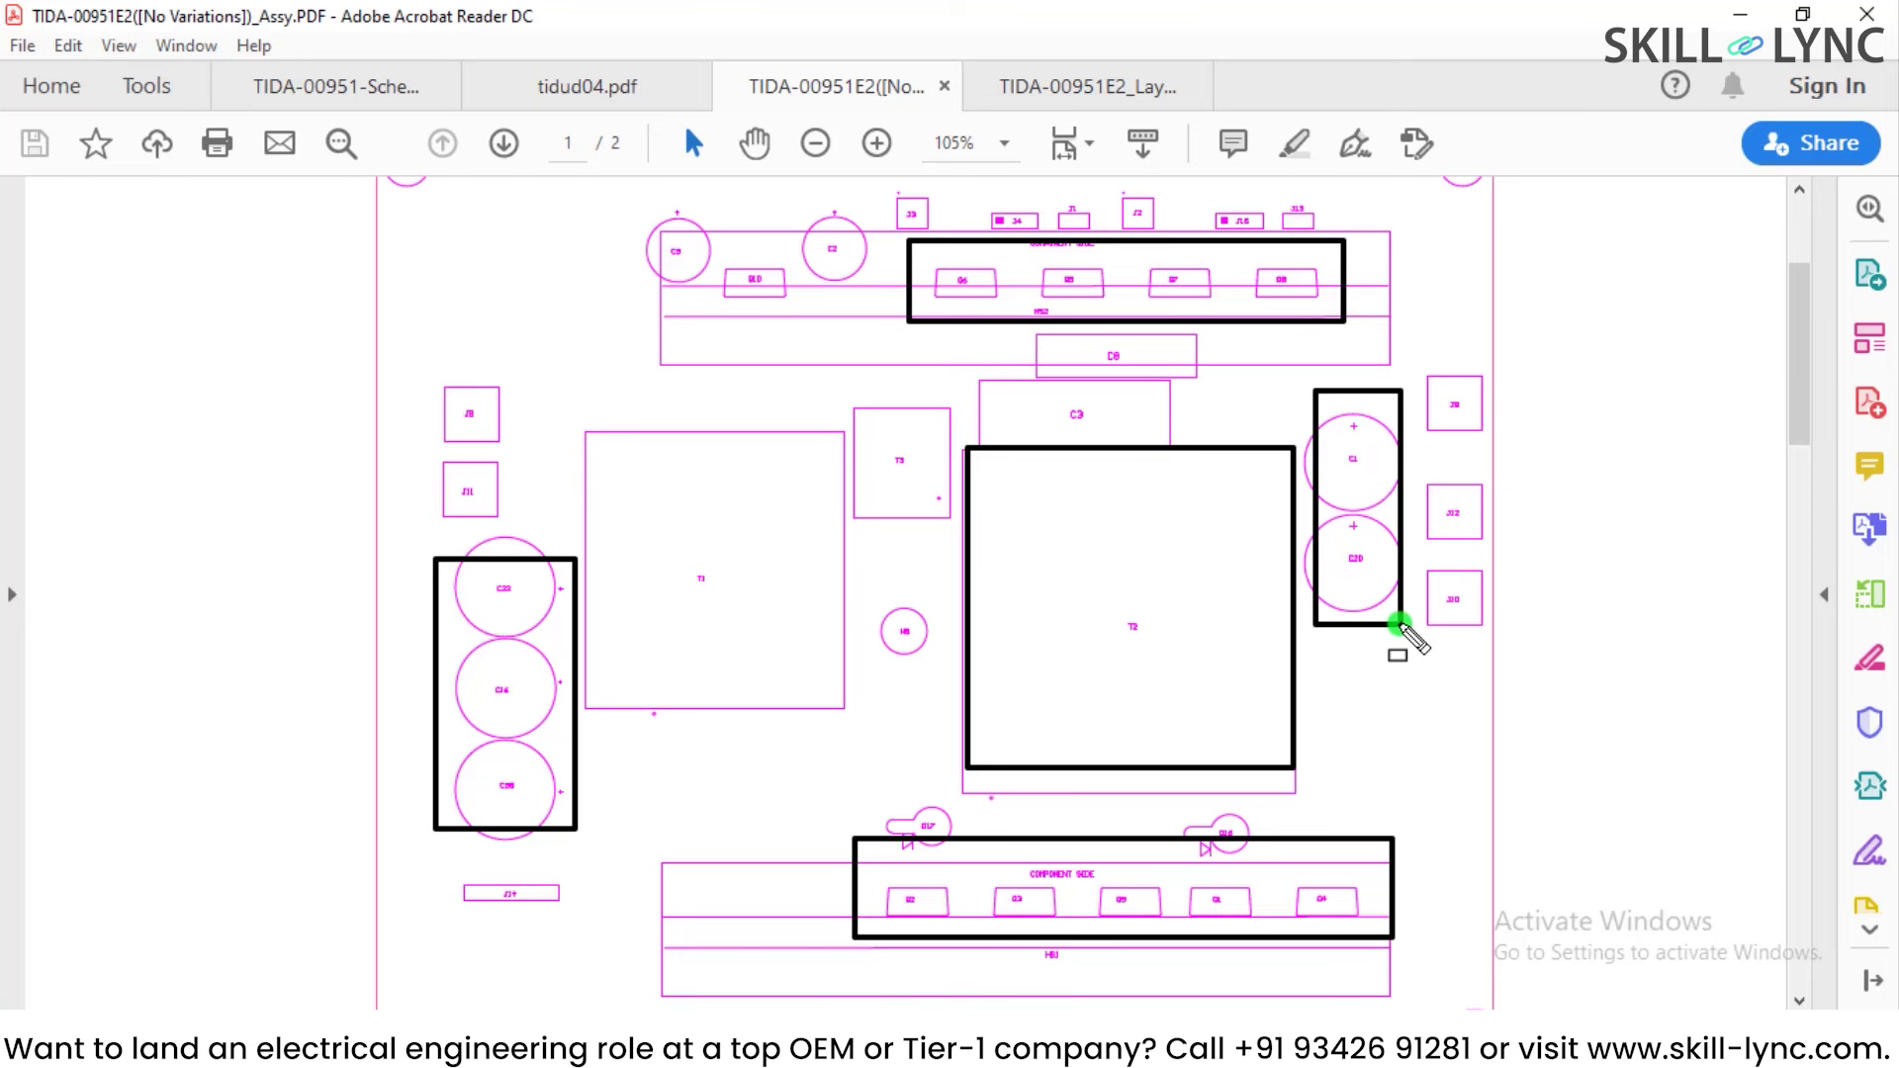
key(e)
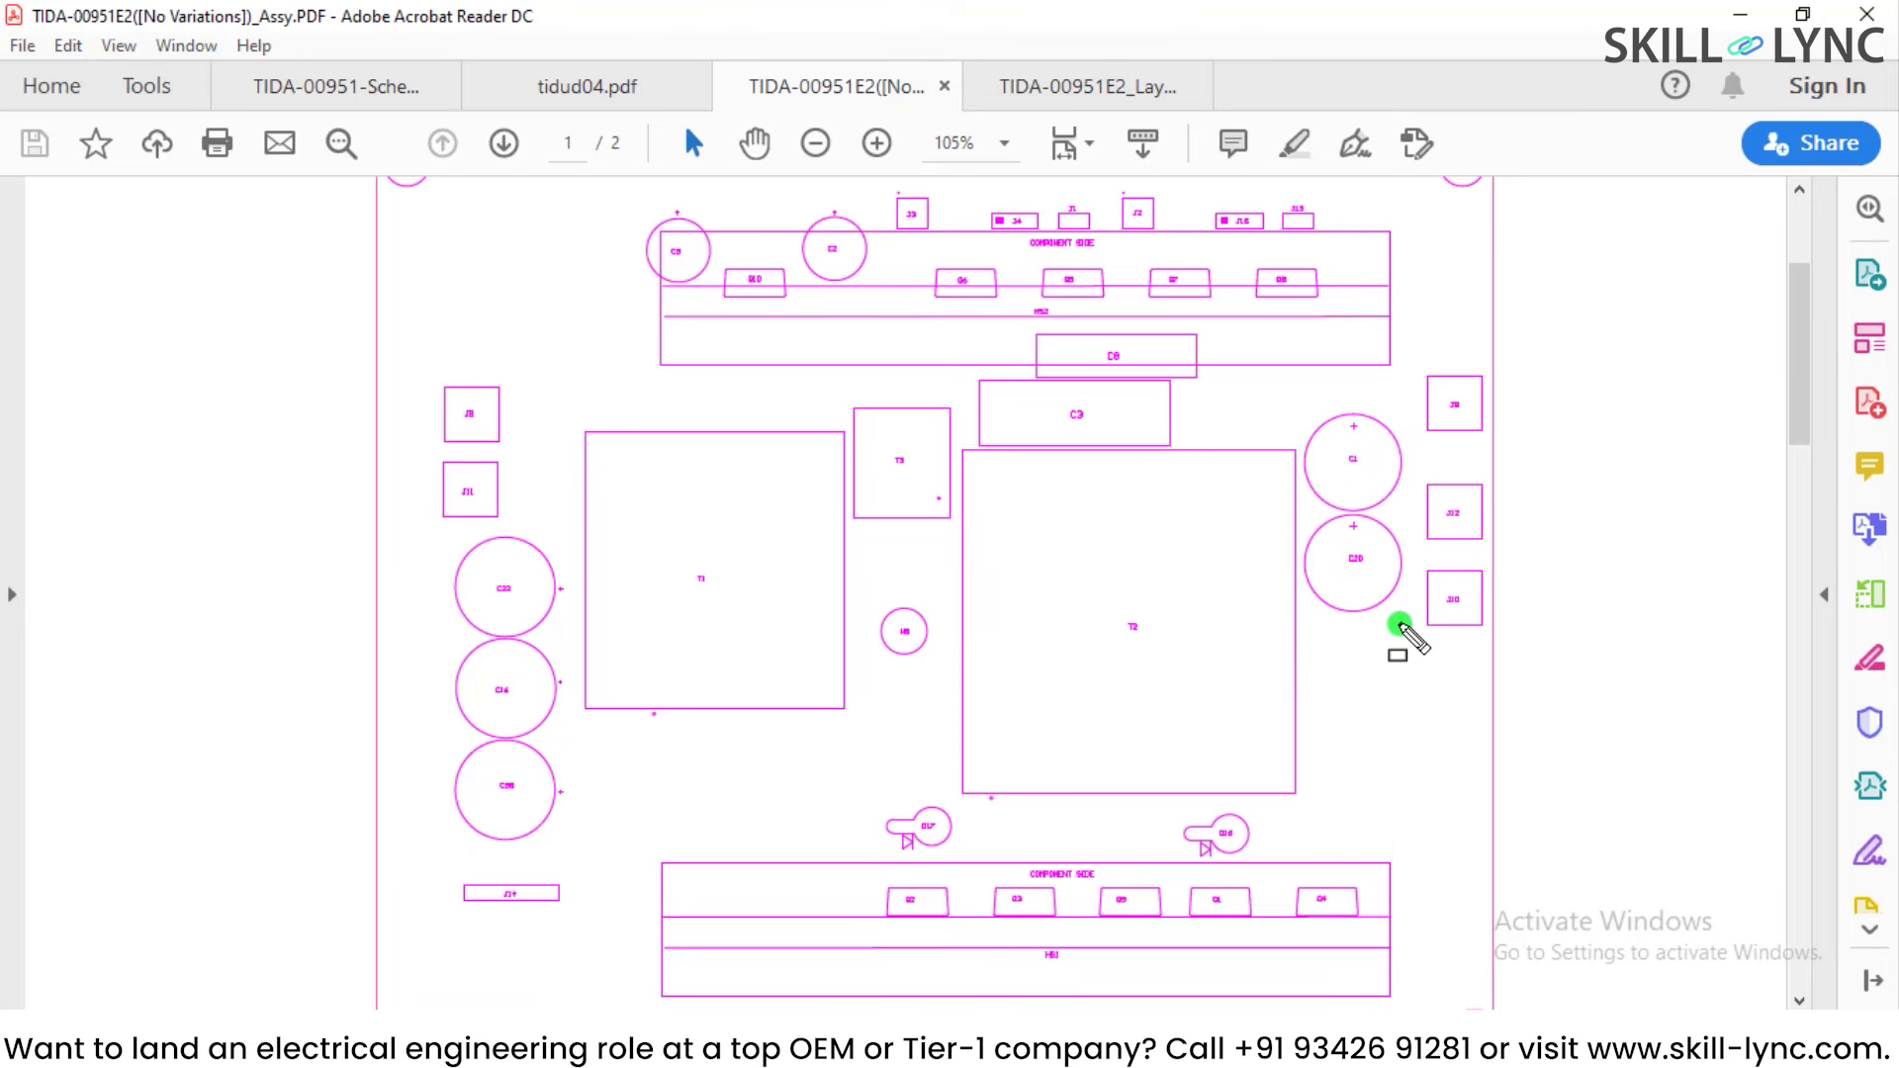
Step: Check the lower part of the assembly drawing and switch to the TIDA-00951E2 layer plots, dismissing the reading options dialog
scroll(1401, 625, down, 5)
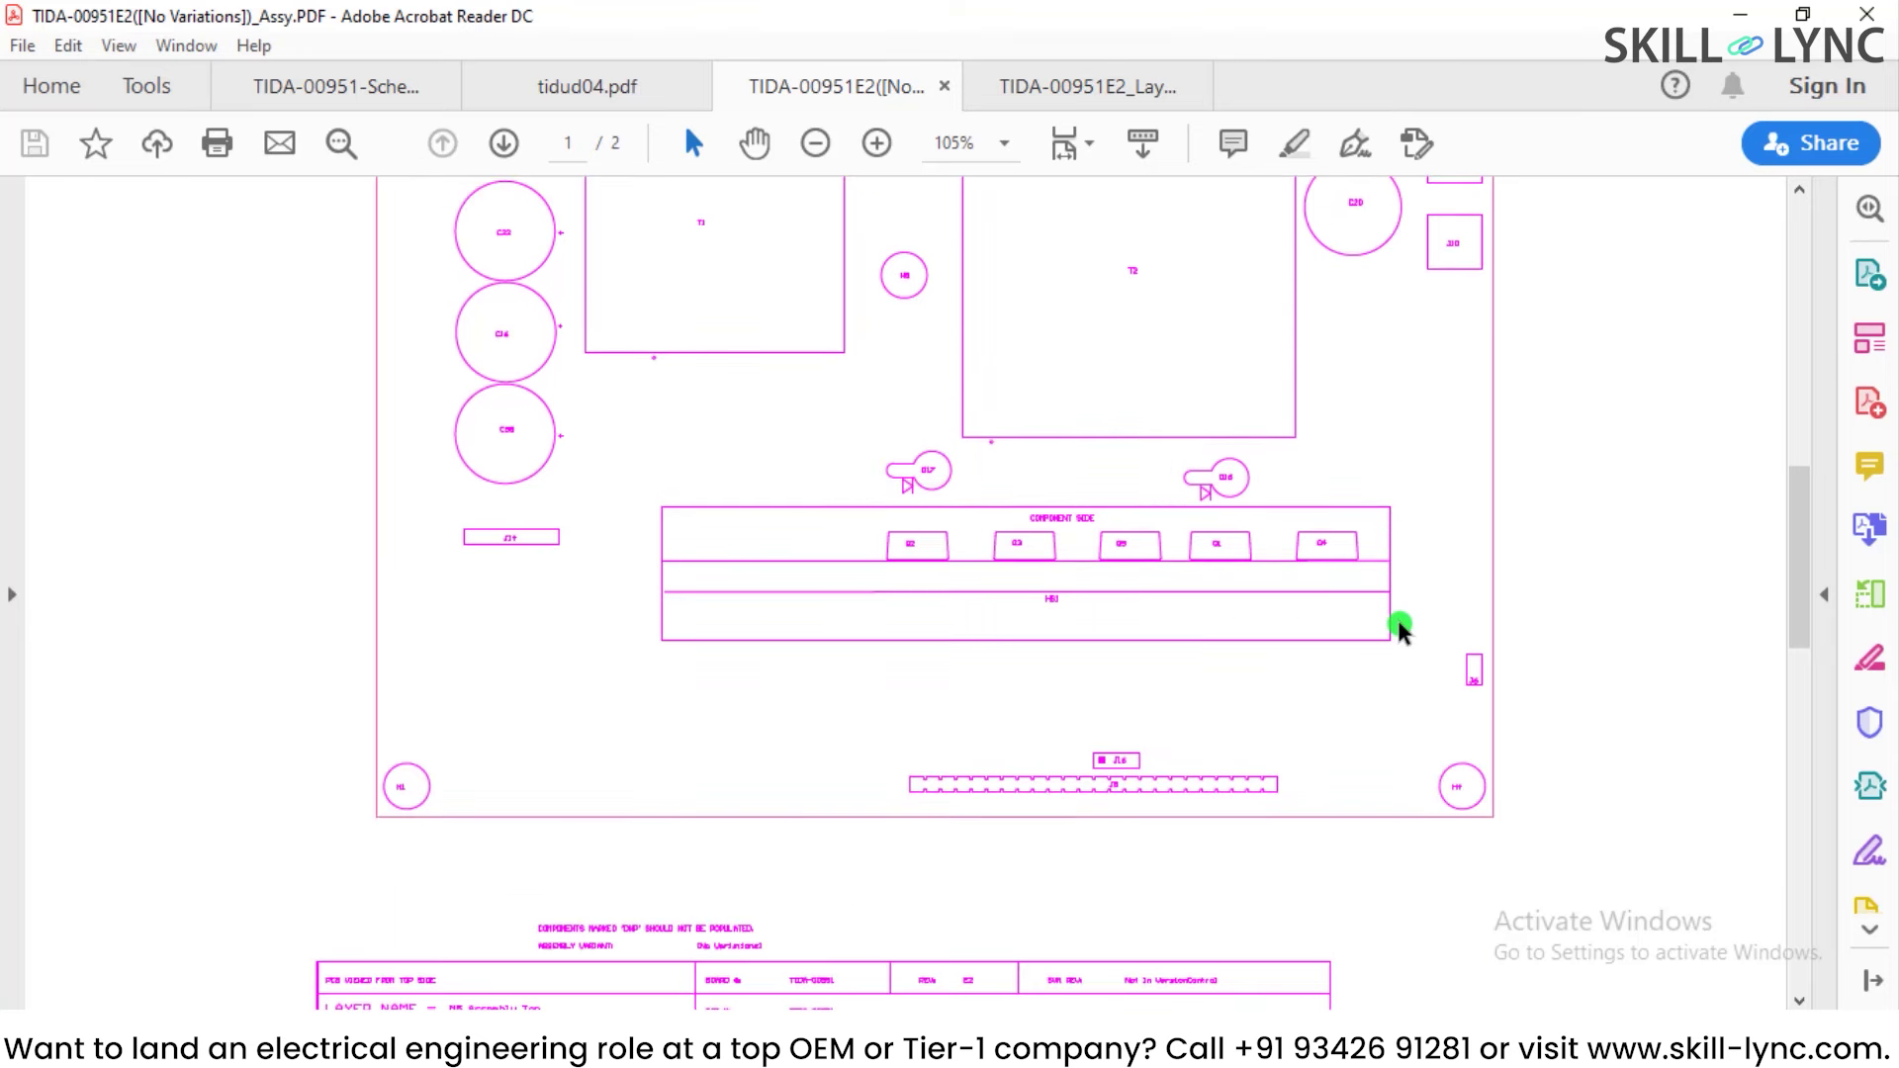
click(1120, 72)
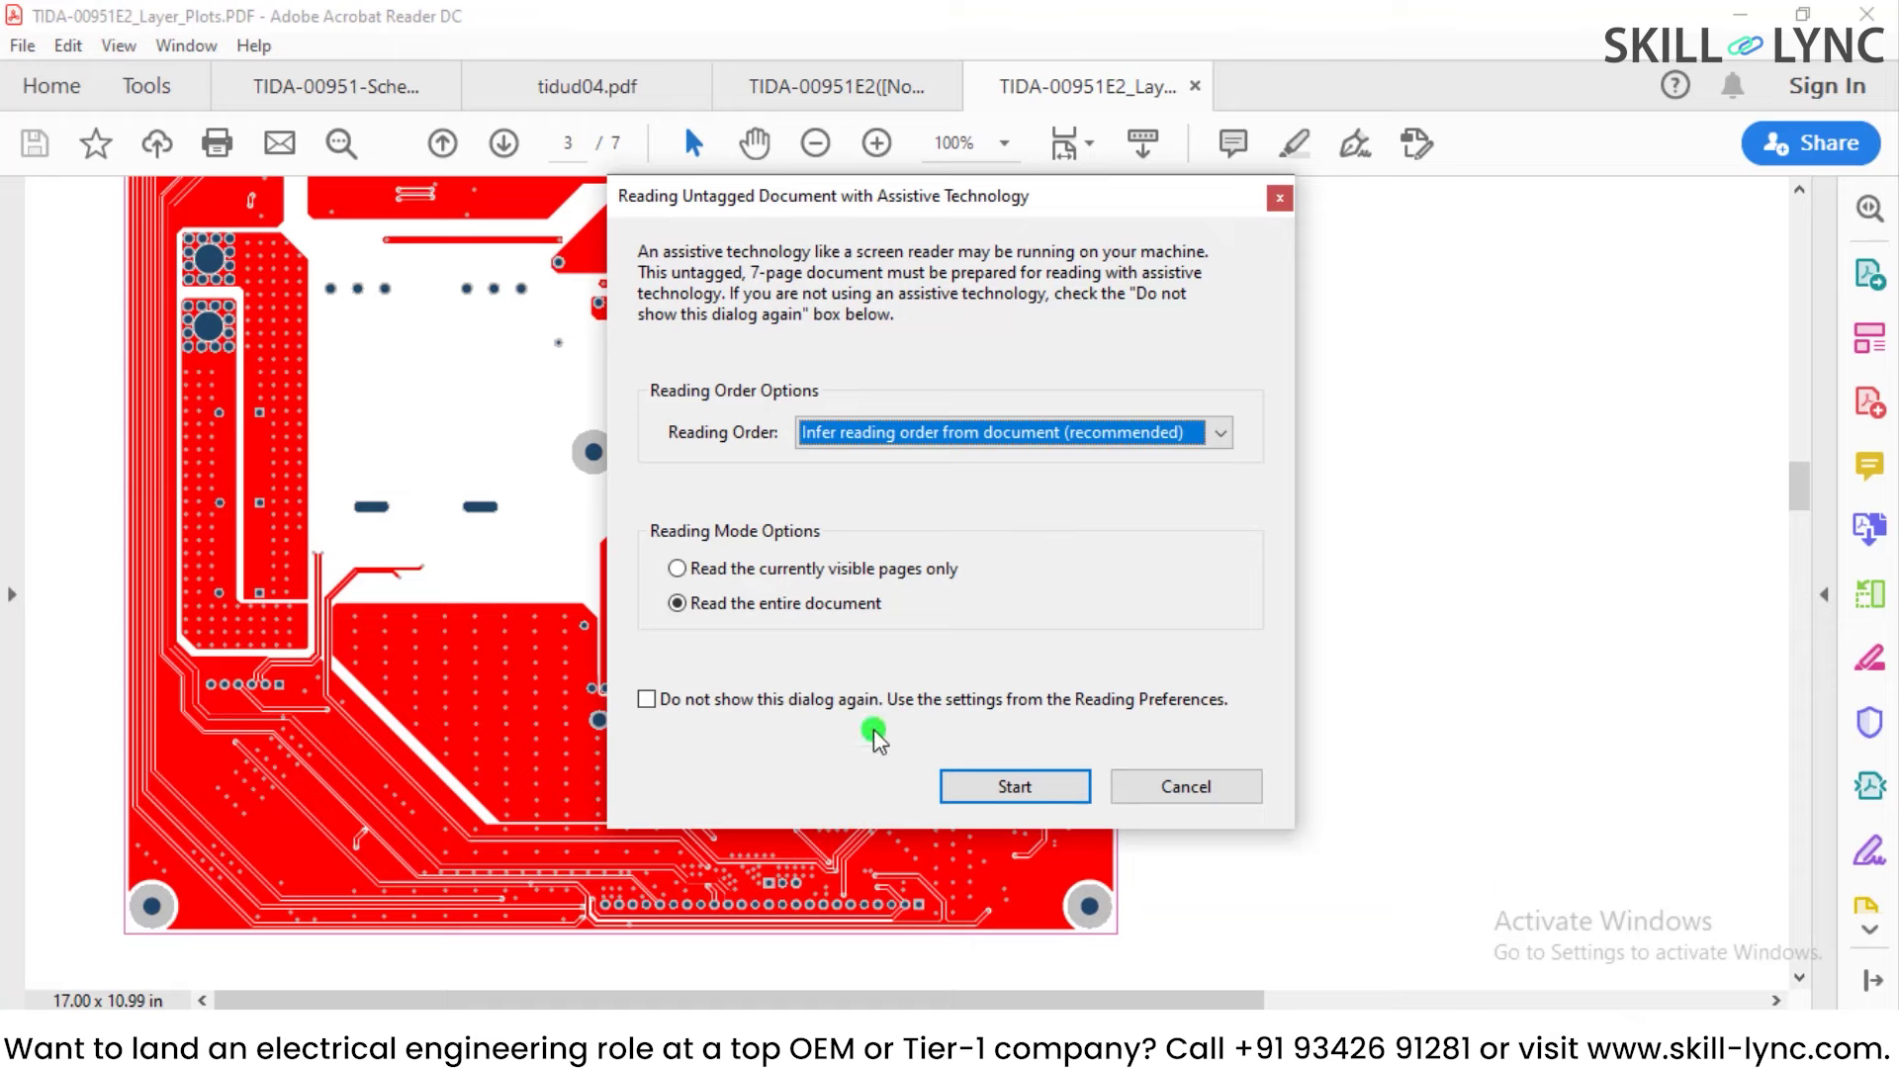
click(1133, 787)
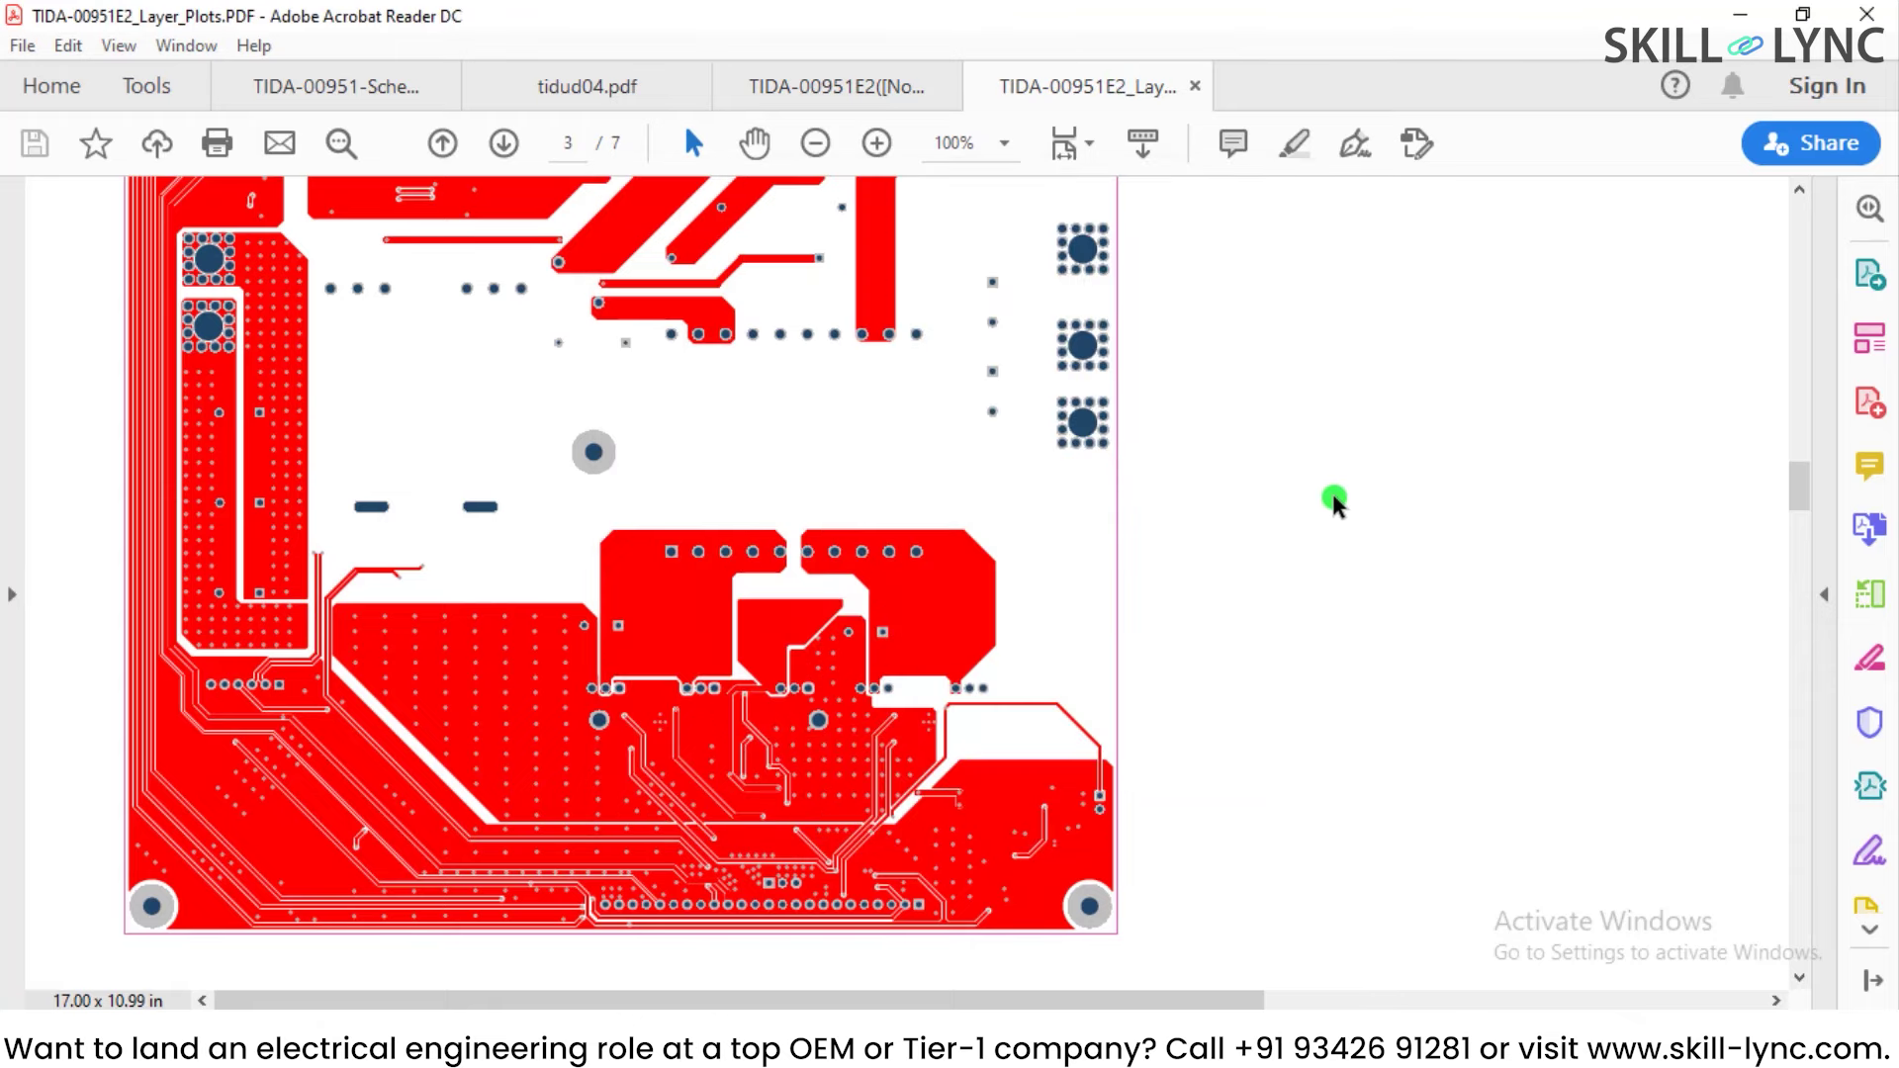
Step: Examine the copper layout of the red layer on page 3 and the blue layer on page 4
scroll(1333, 501, up, 2)
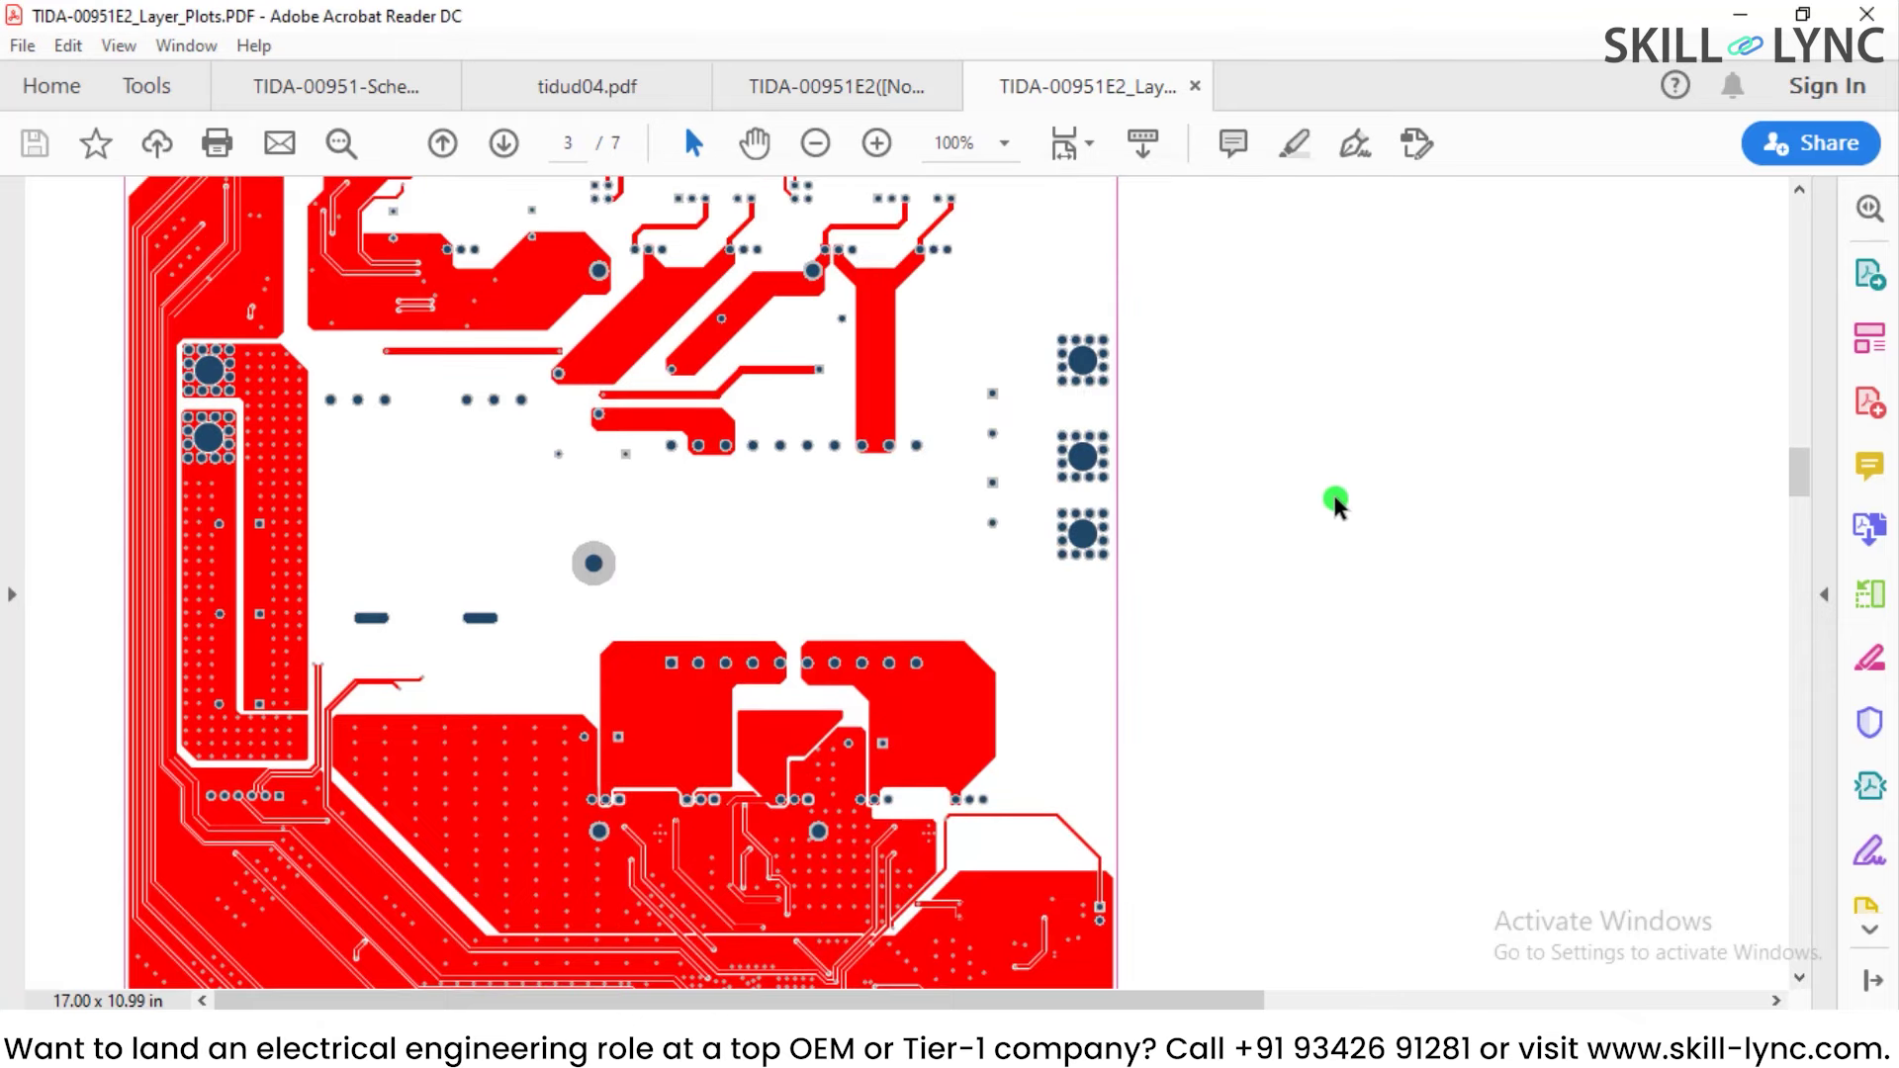
scroll(1334, 500, down, 10)
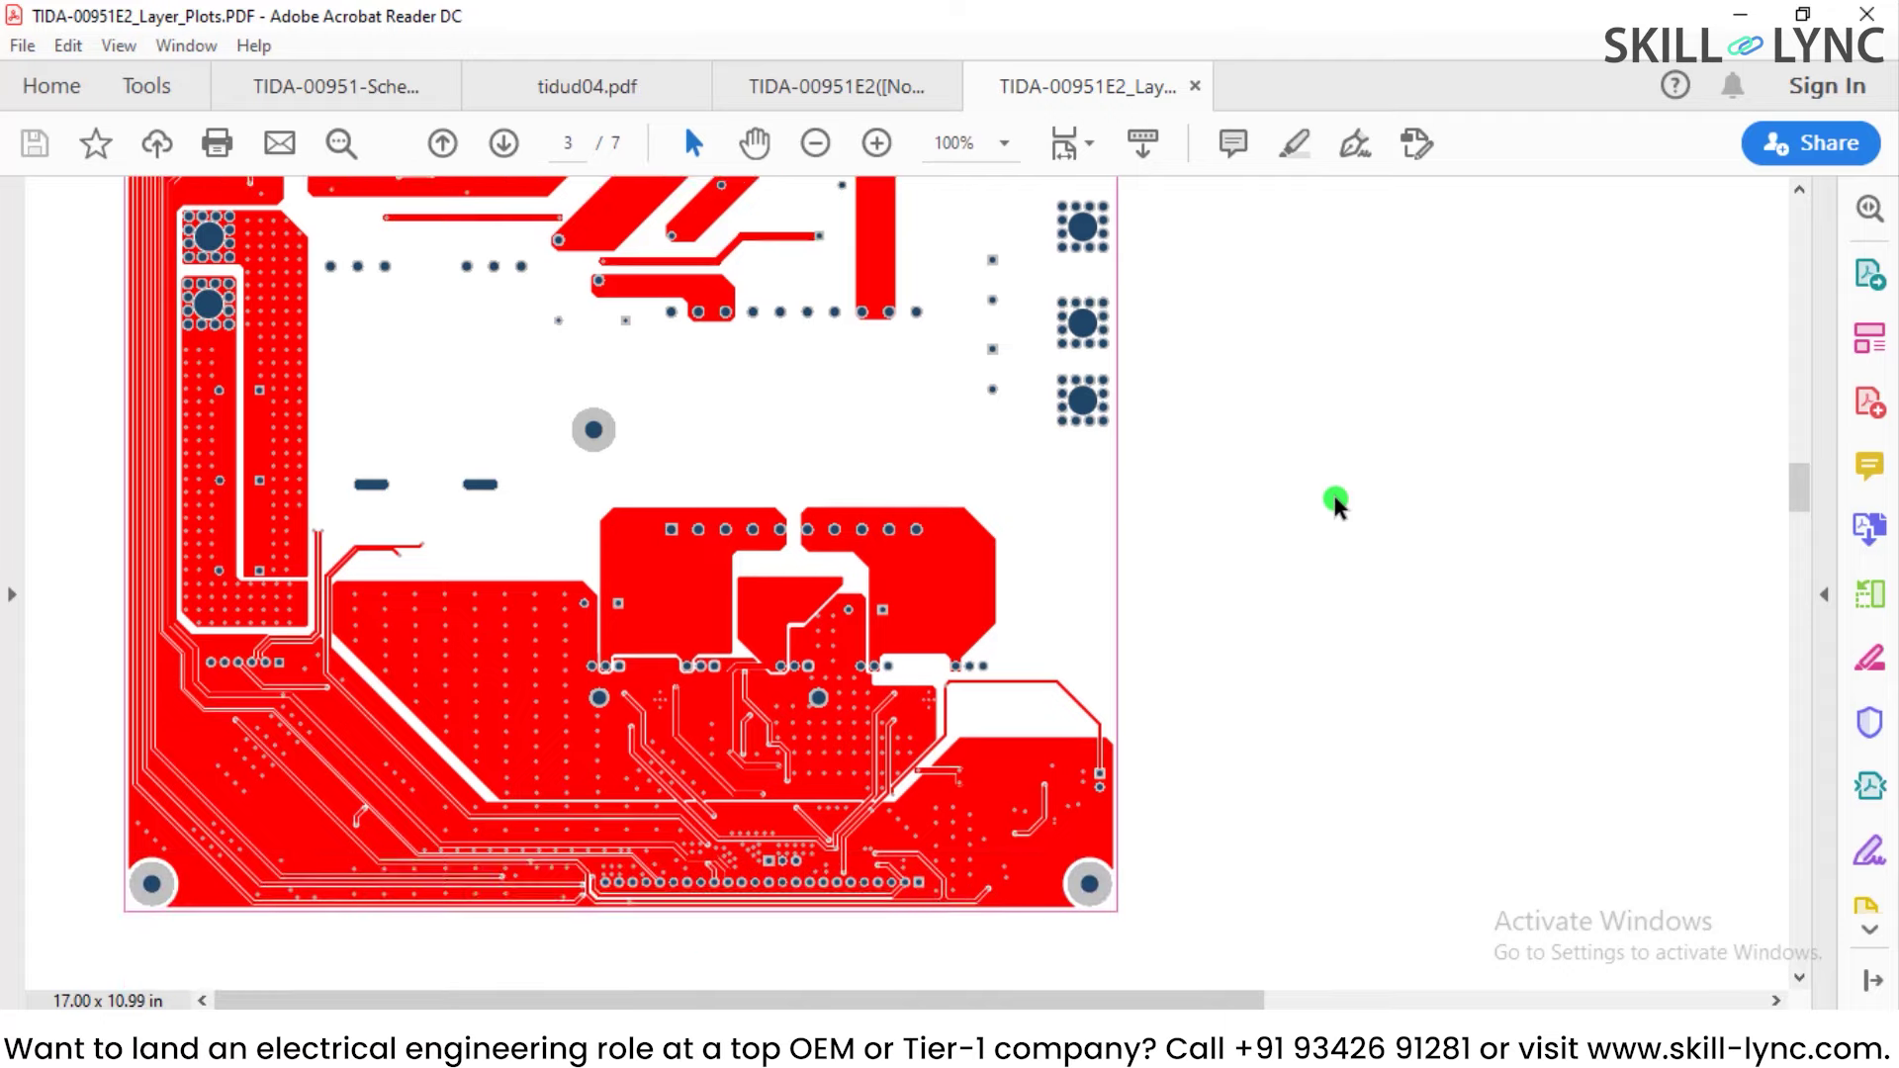
scroll(1334, 500, down, 5)
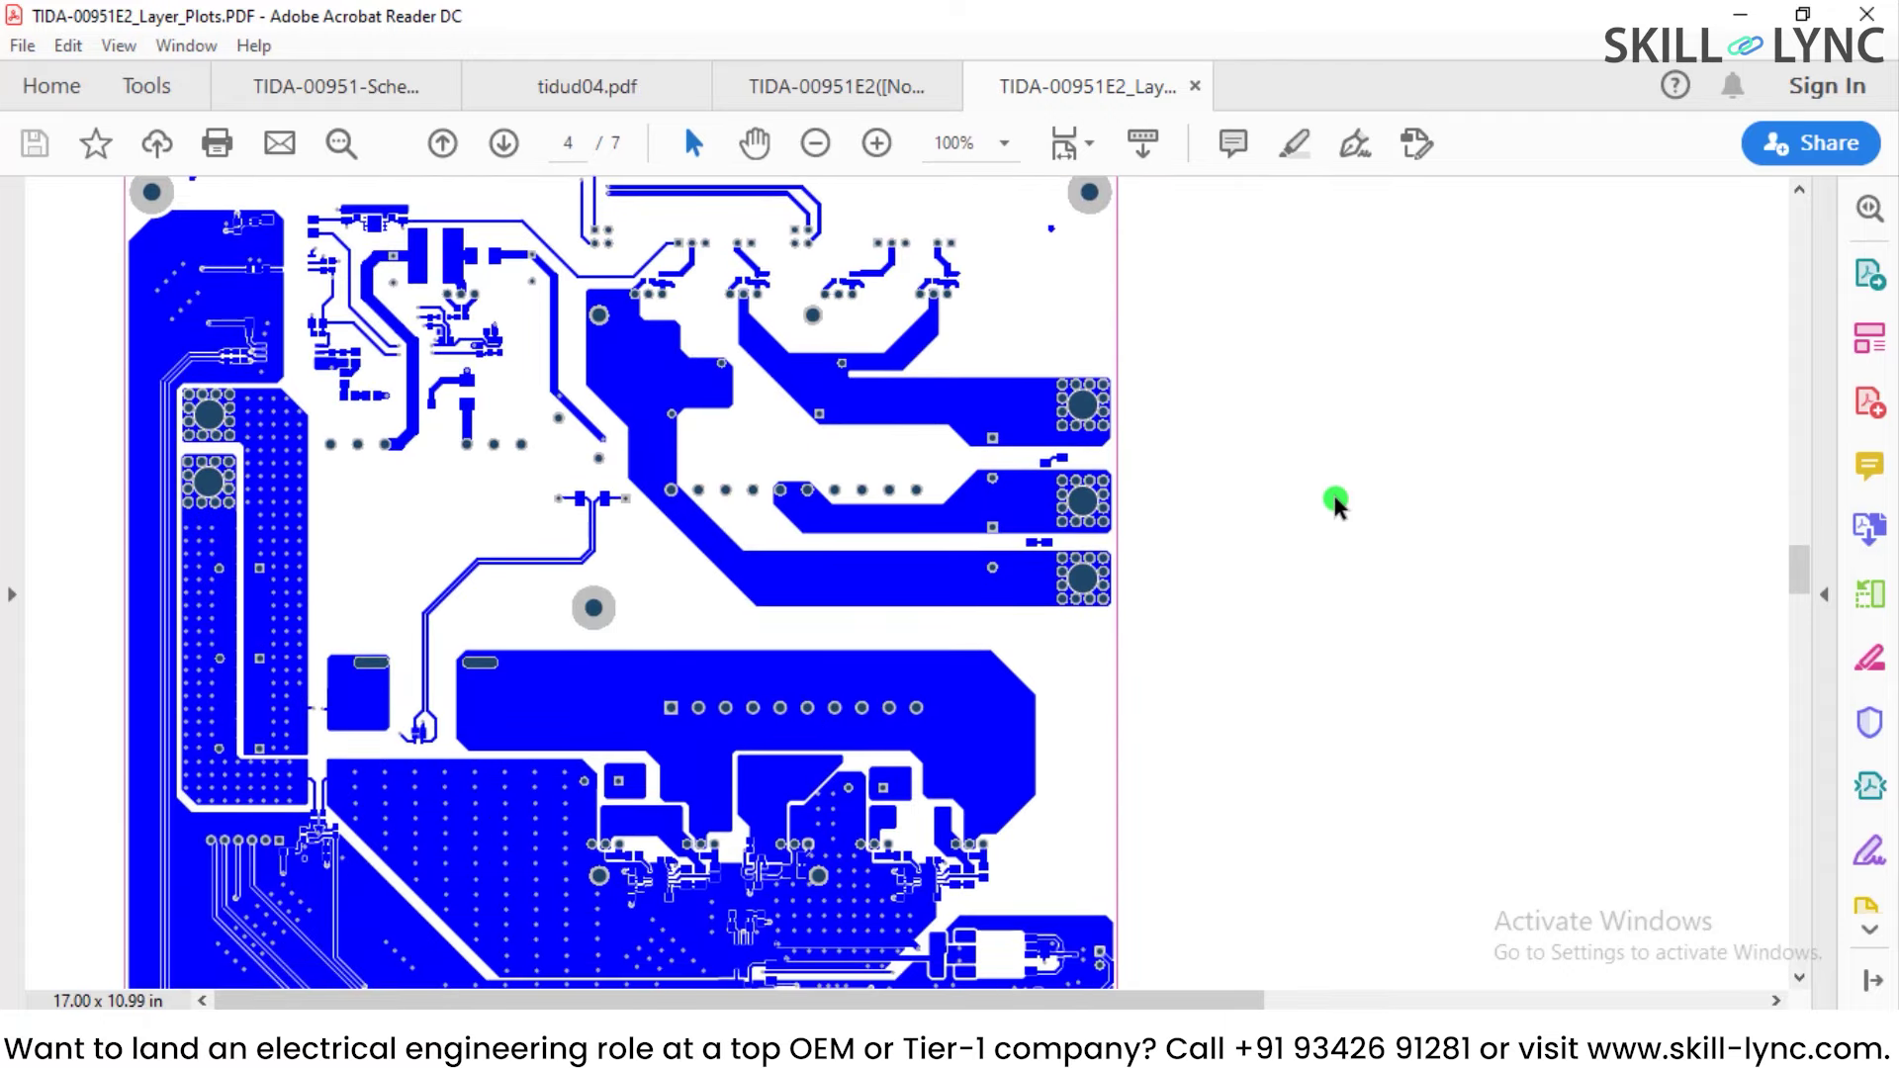
scroll(1334, 502, down, 2)
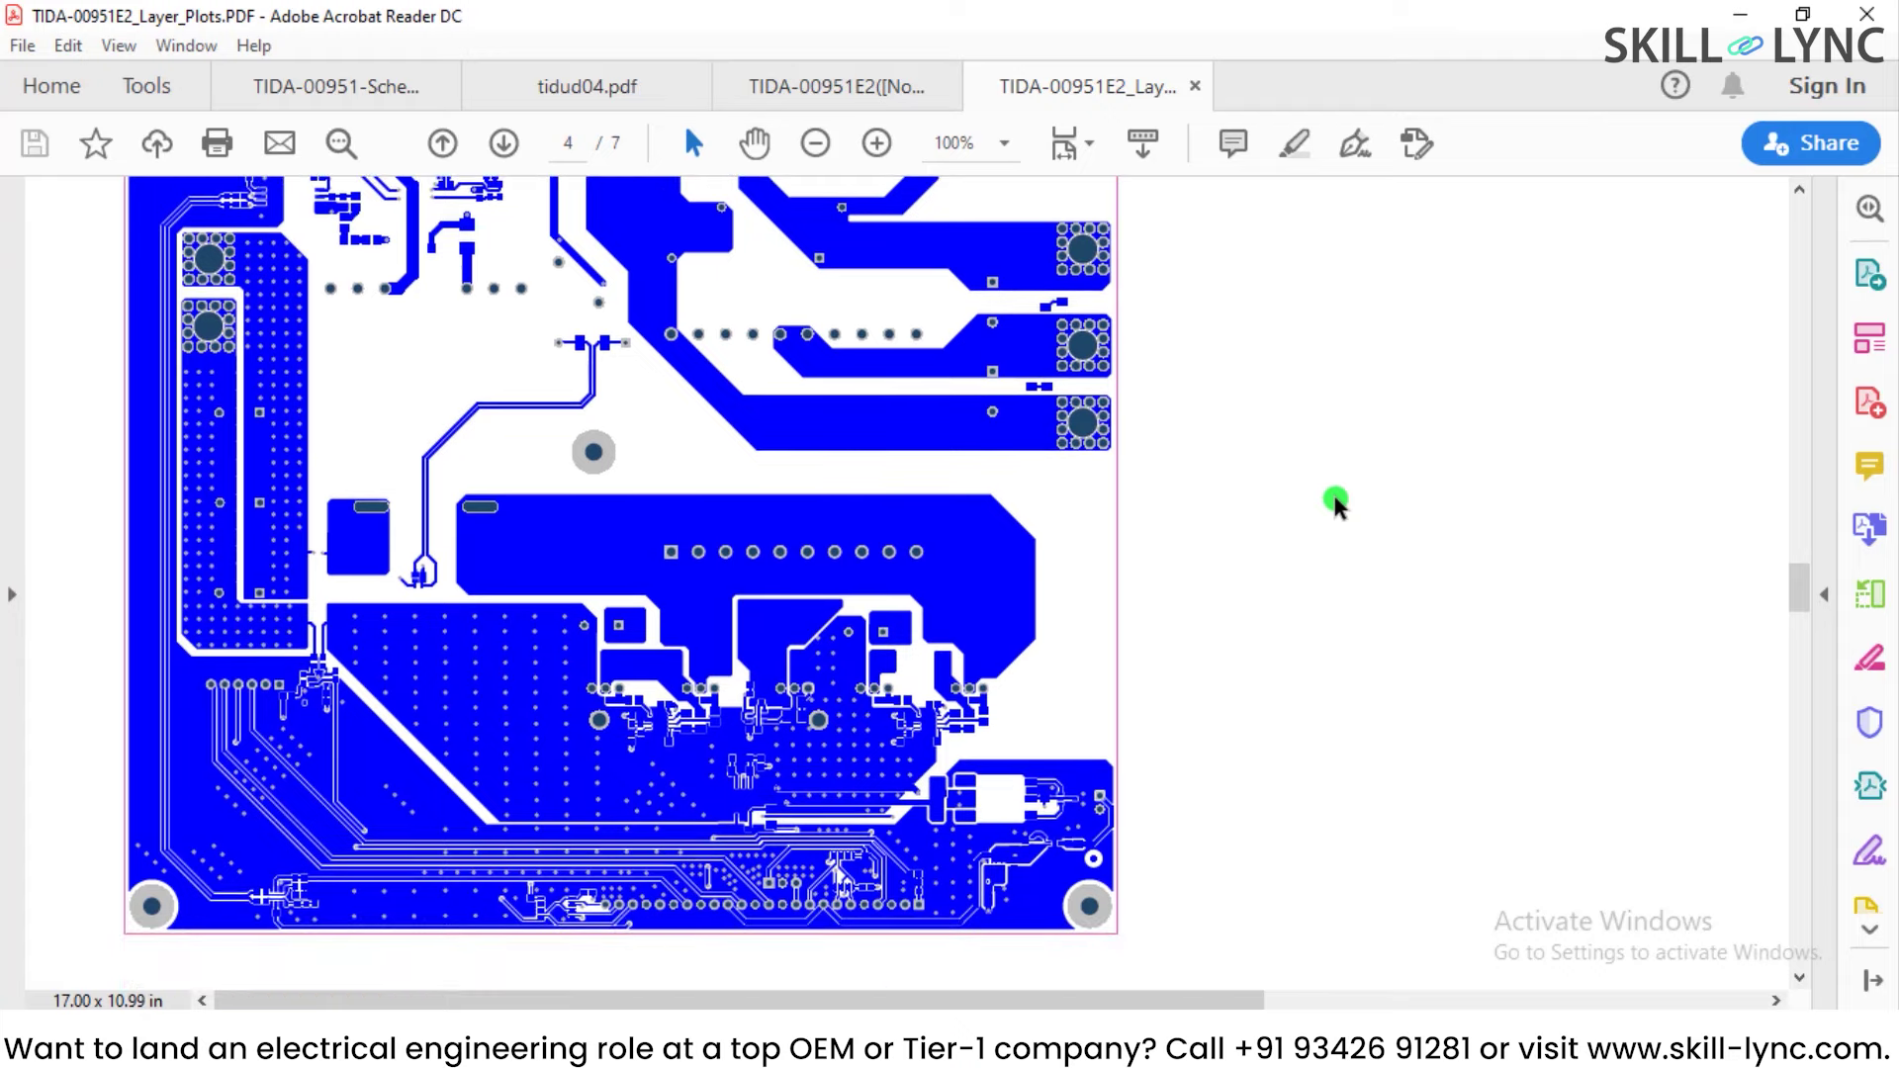
scroll(1334, 503, up, 4)
scroll(1334, 502, down, 4)
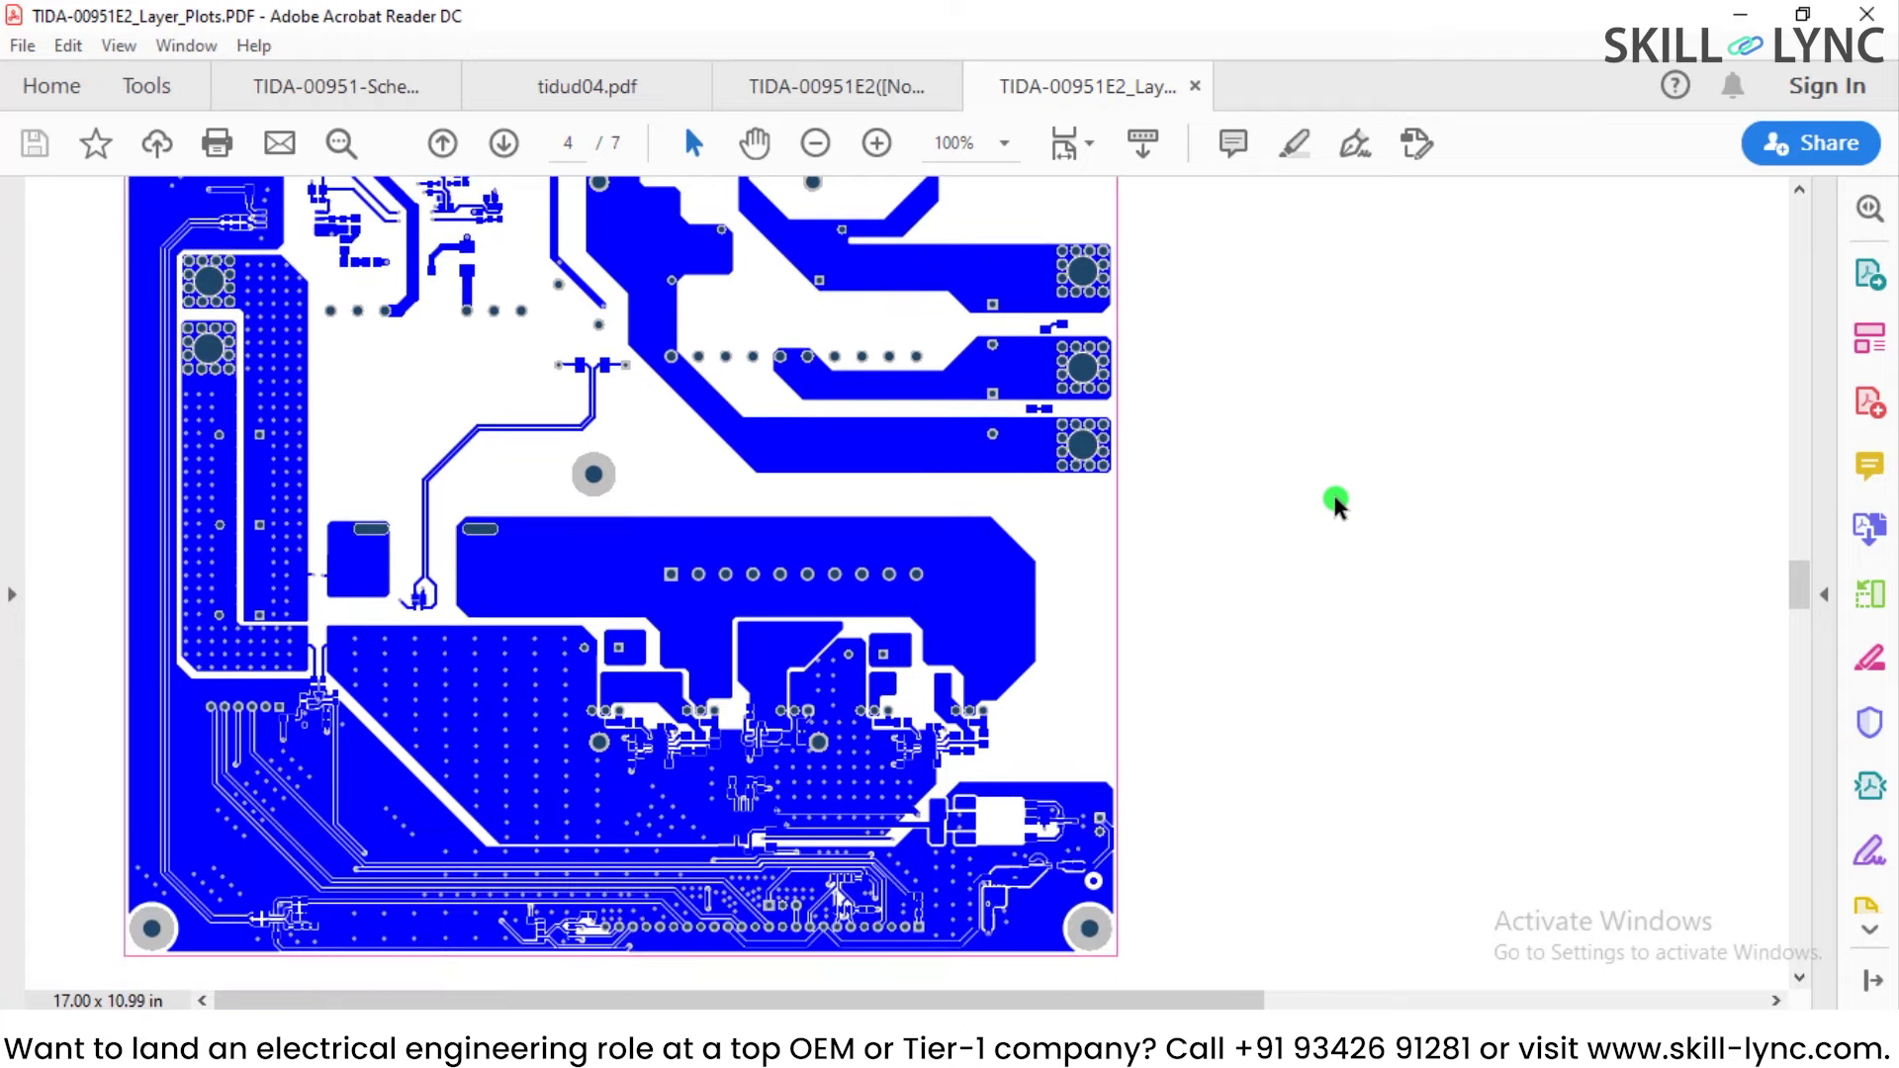
Step: Switch to the Ansys shortcuts folder, launch ANSYS SIwave and dismiss its welcome dialog
click(1029, 1039)
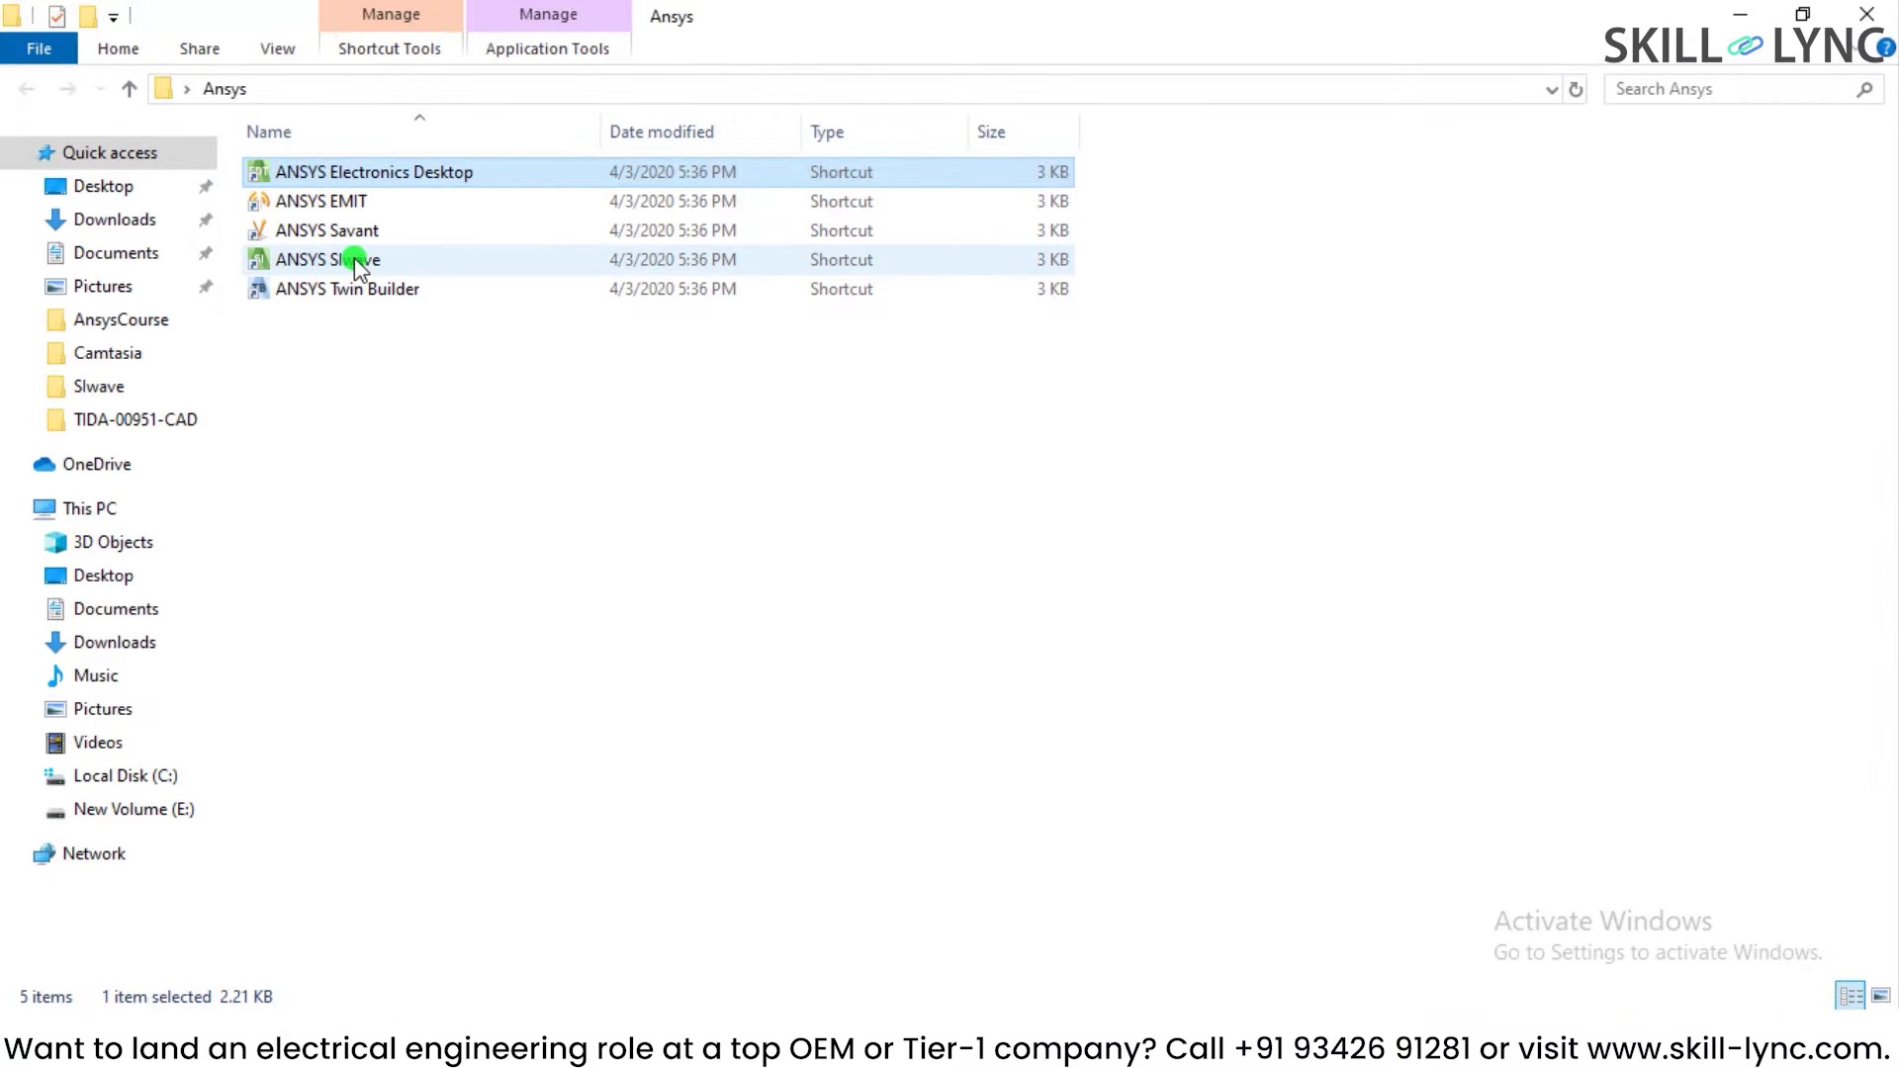
double_click(356, 261)
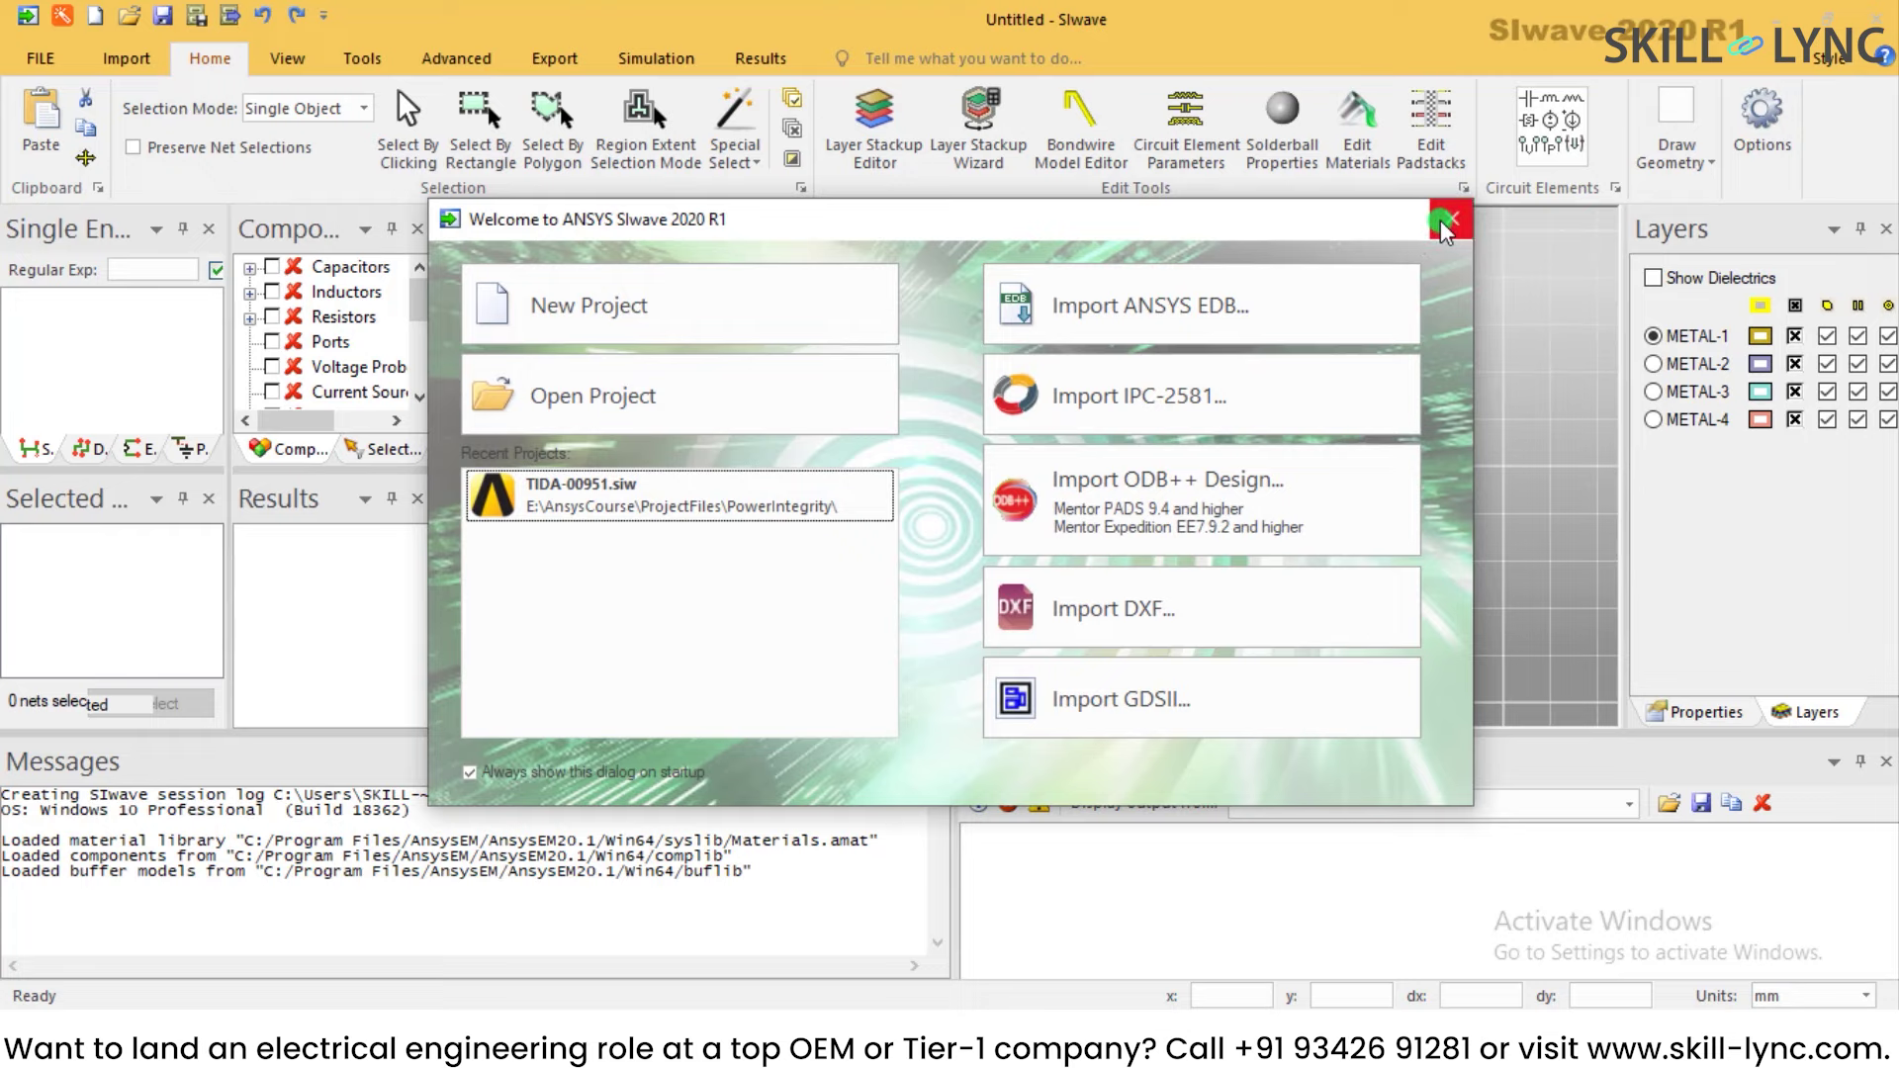
click(1444, 223)
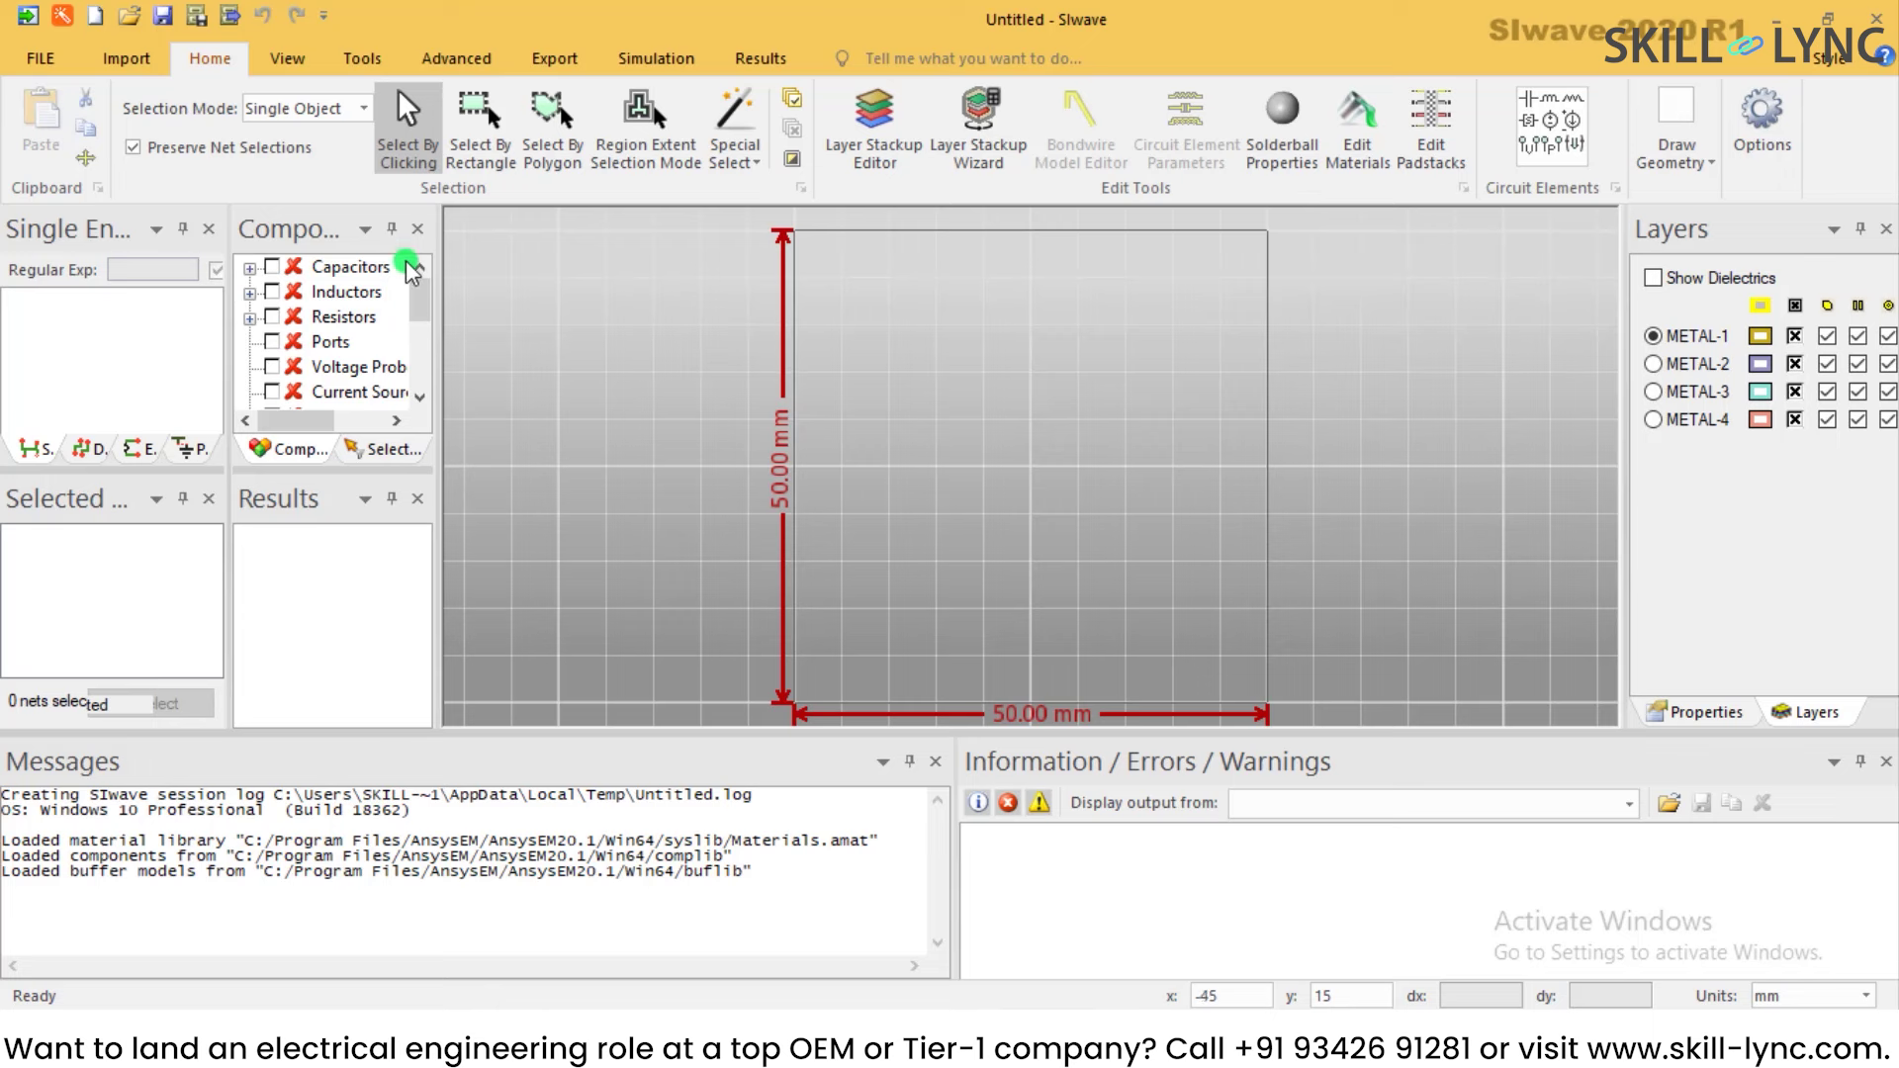
Step: Check the layout import options and open the existing TIDA-00951 project in SIwave
click(143, 62)
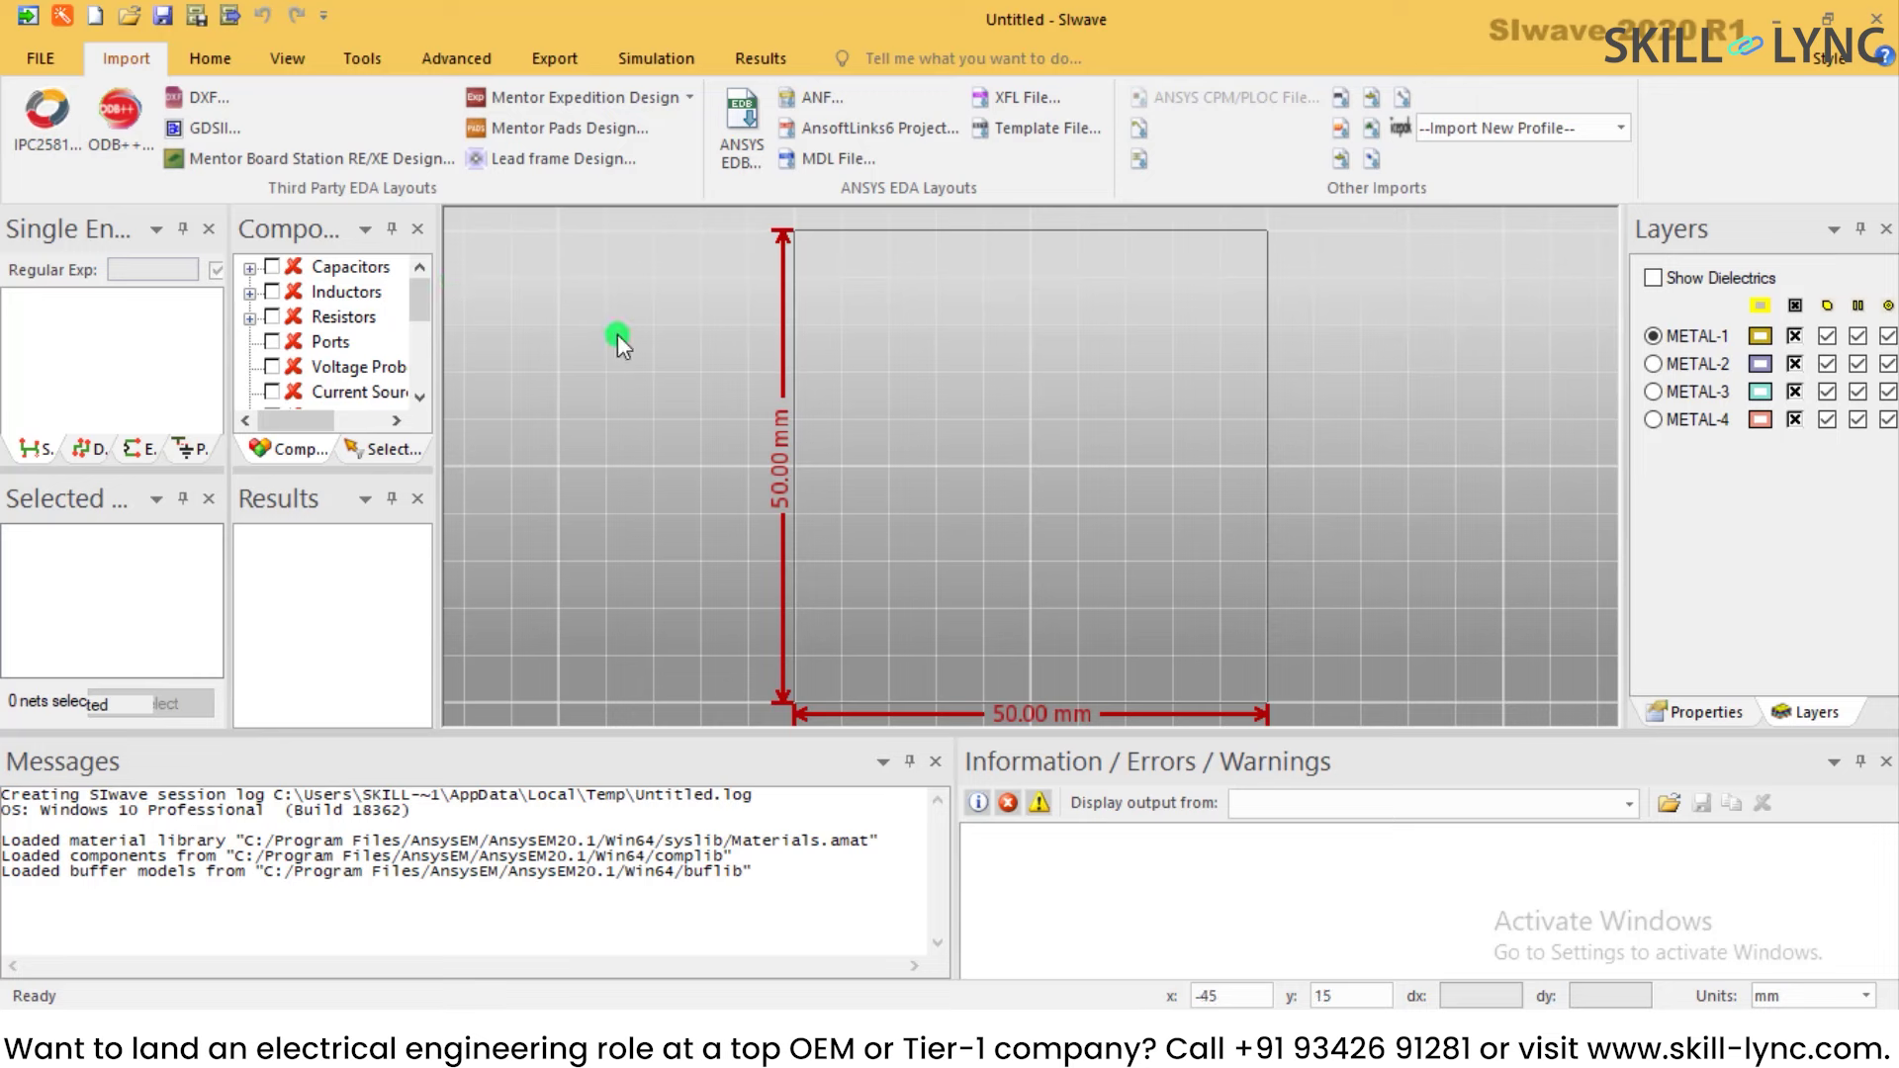
click(31, 64)
click(453, 182)
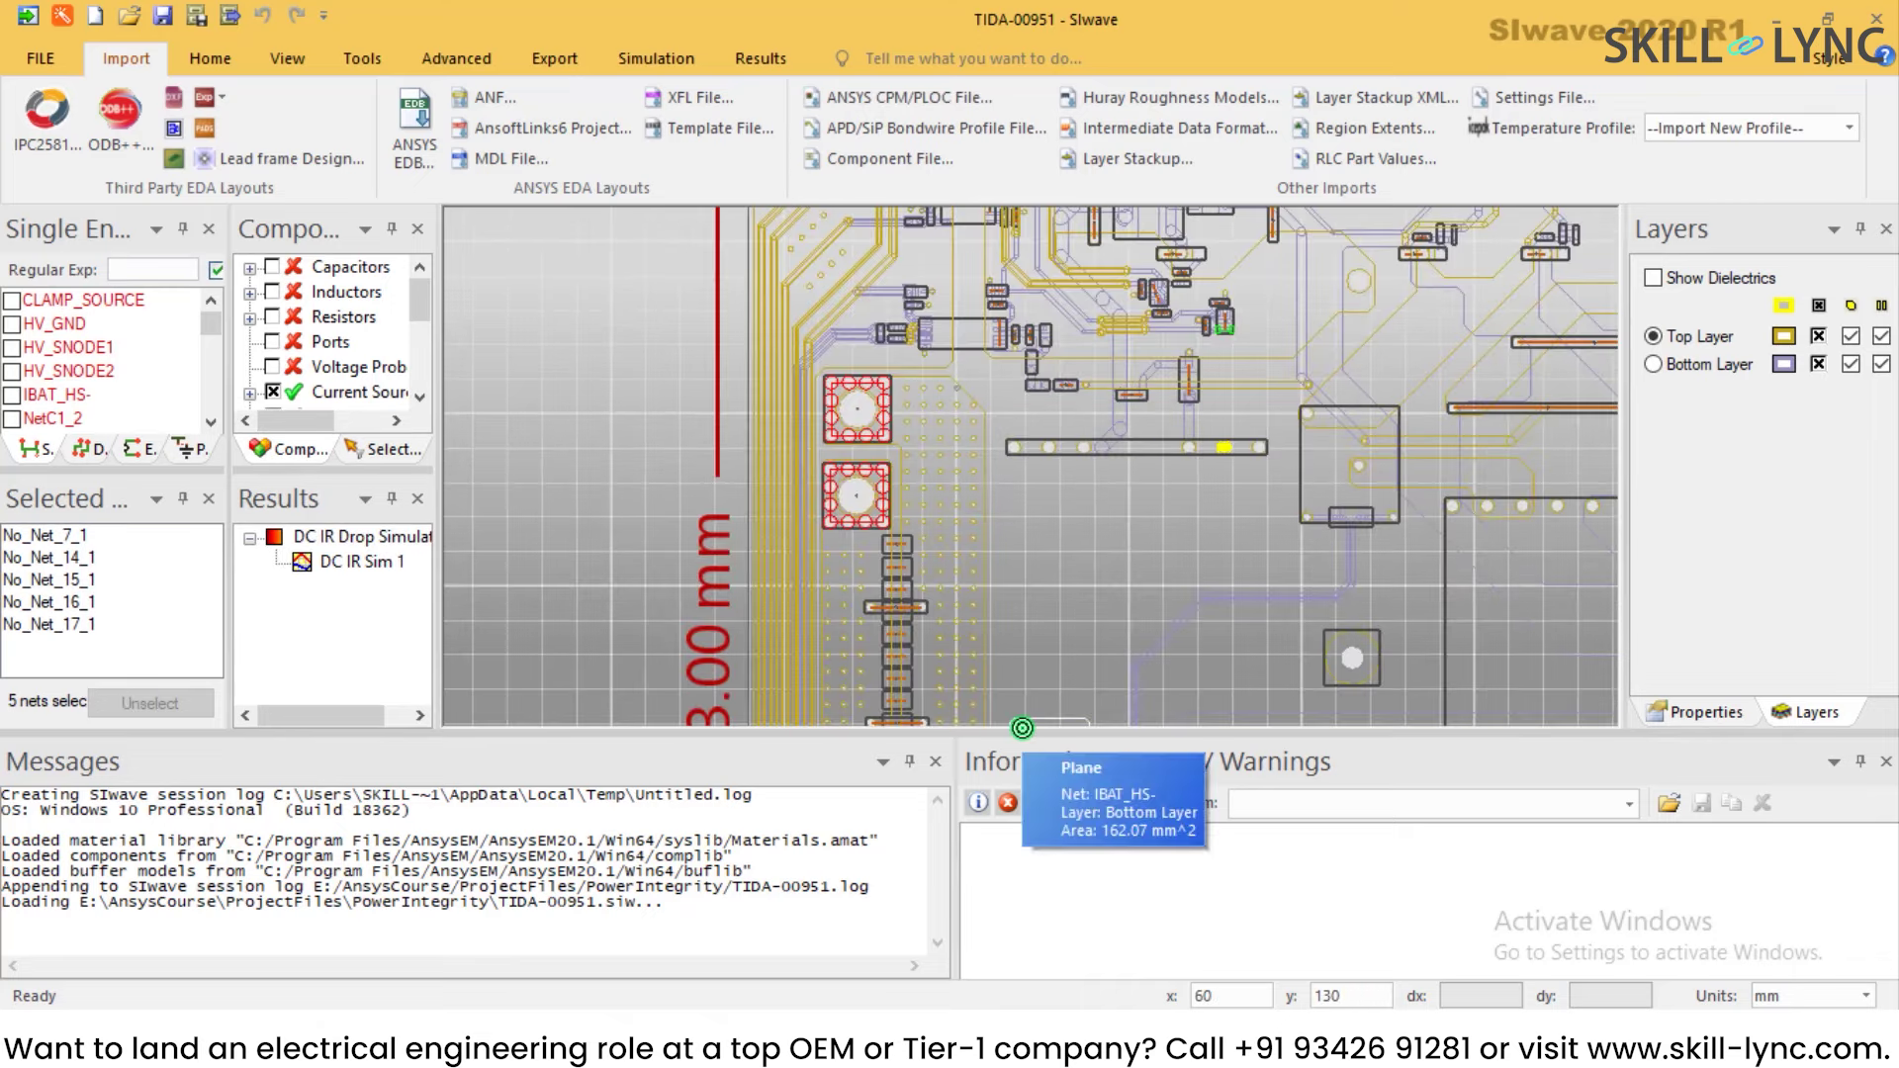
Step: Enlarge the layout view by shrinking the message panes' height and the Layers pane's width
drag(1006, 733, 995, 866)
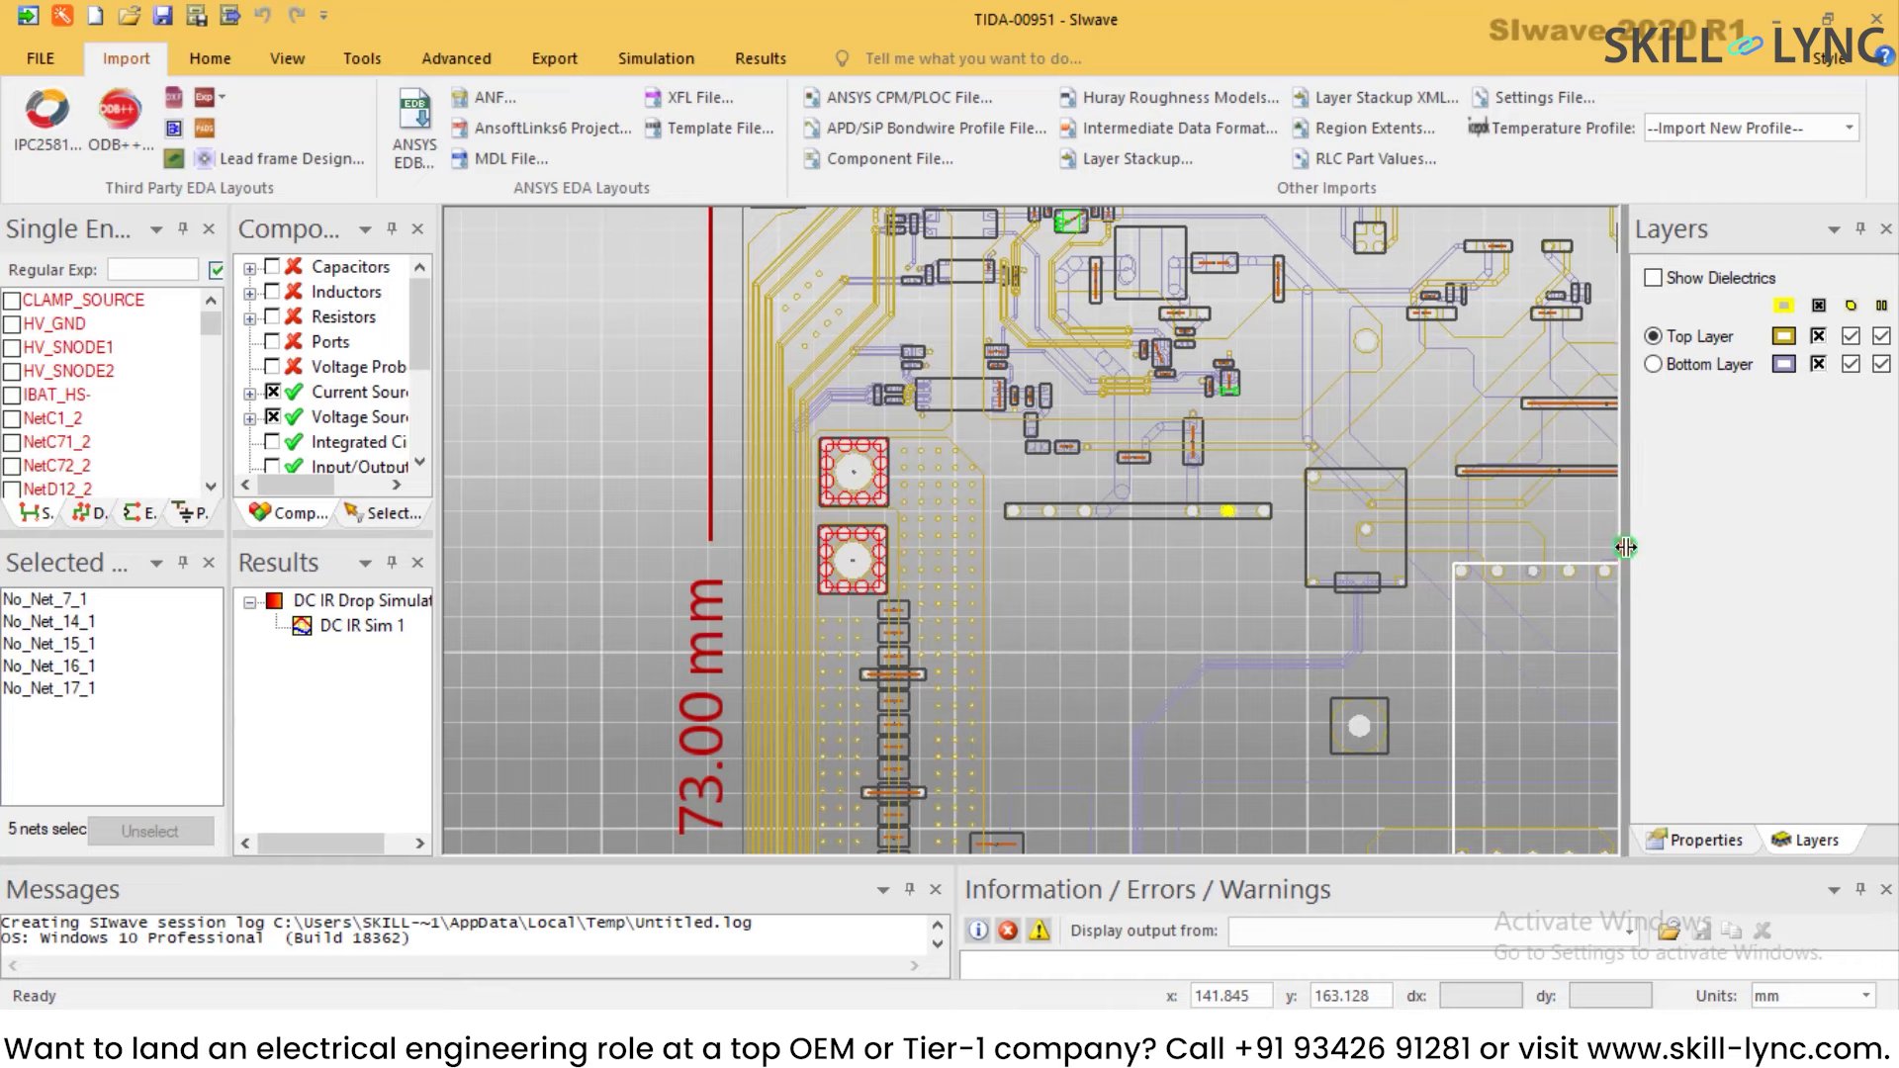
drag(1625, 547, 1654, 547)
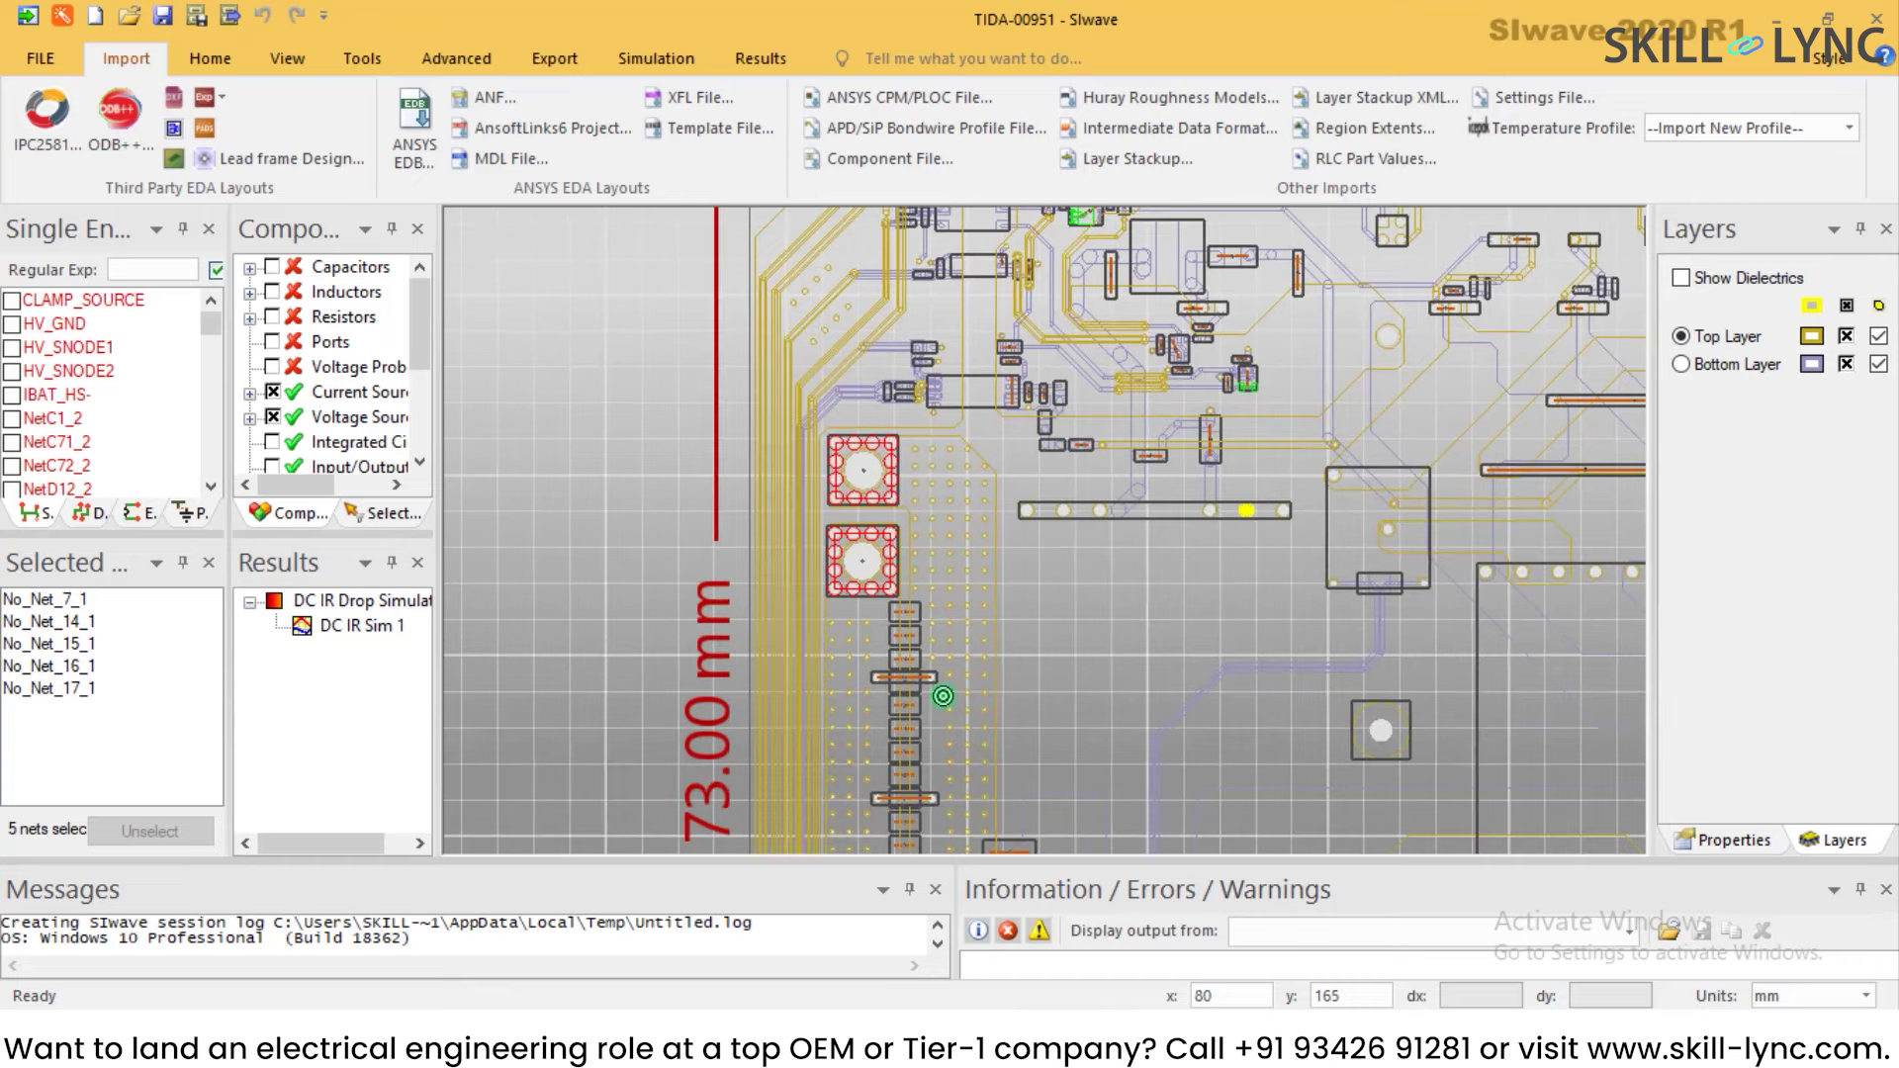
Step: Examine the TIDA-00951 board layout from the large connectors and lower circuitry back up to the traces and components near the upper edge
middle_drag(1078, 627, 696, 463)
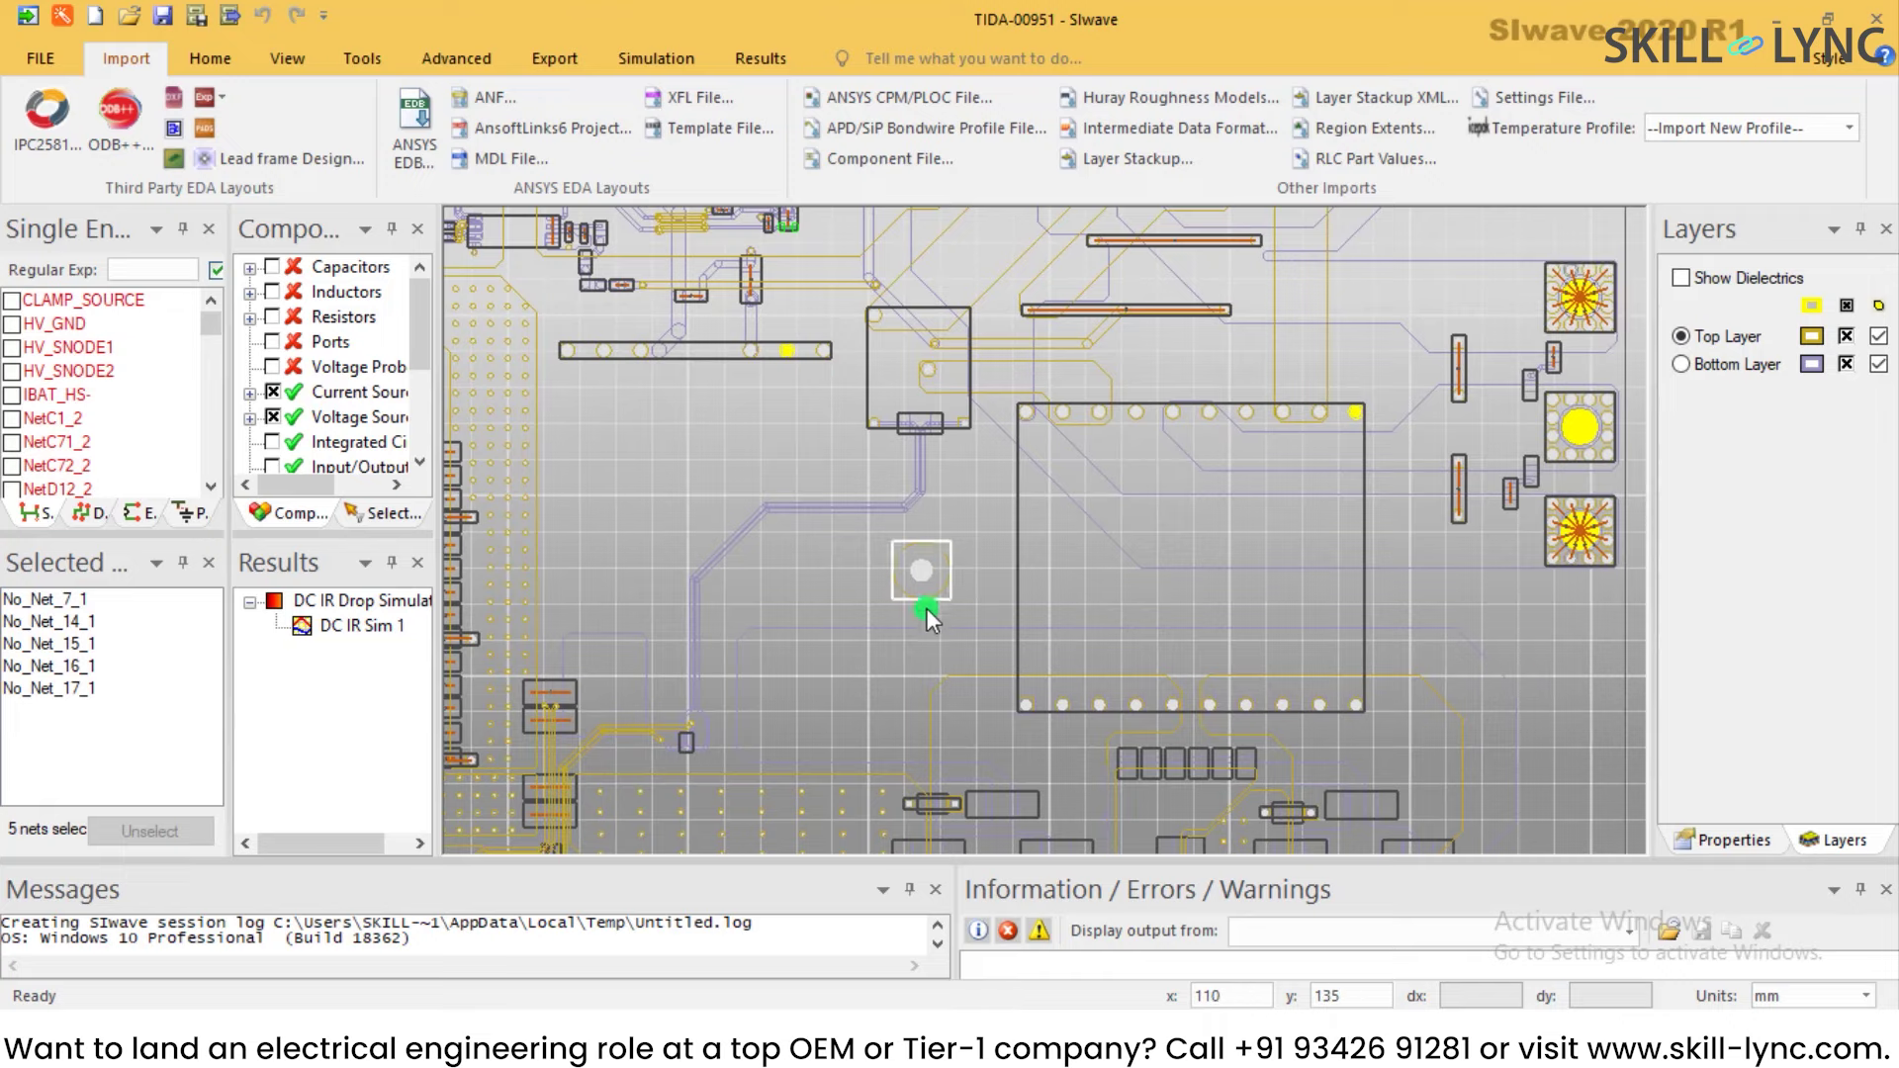
middle_drag(1035, 596, 1631, 470)
middle_drag(1516, 520, 1421, 766)
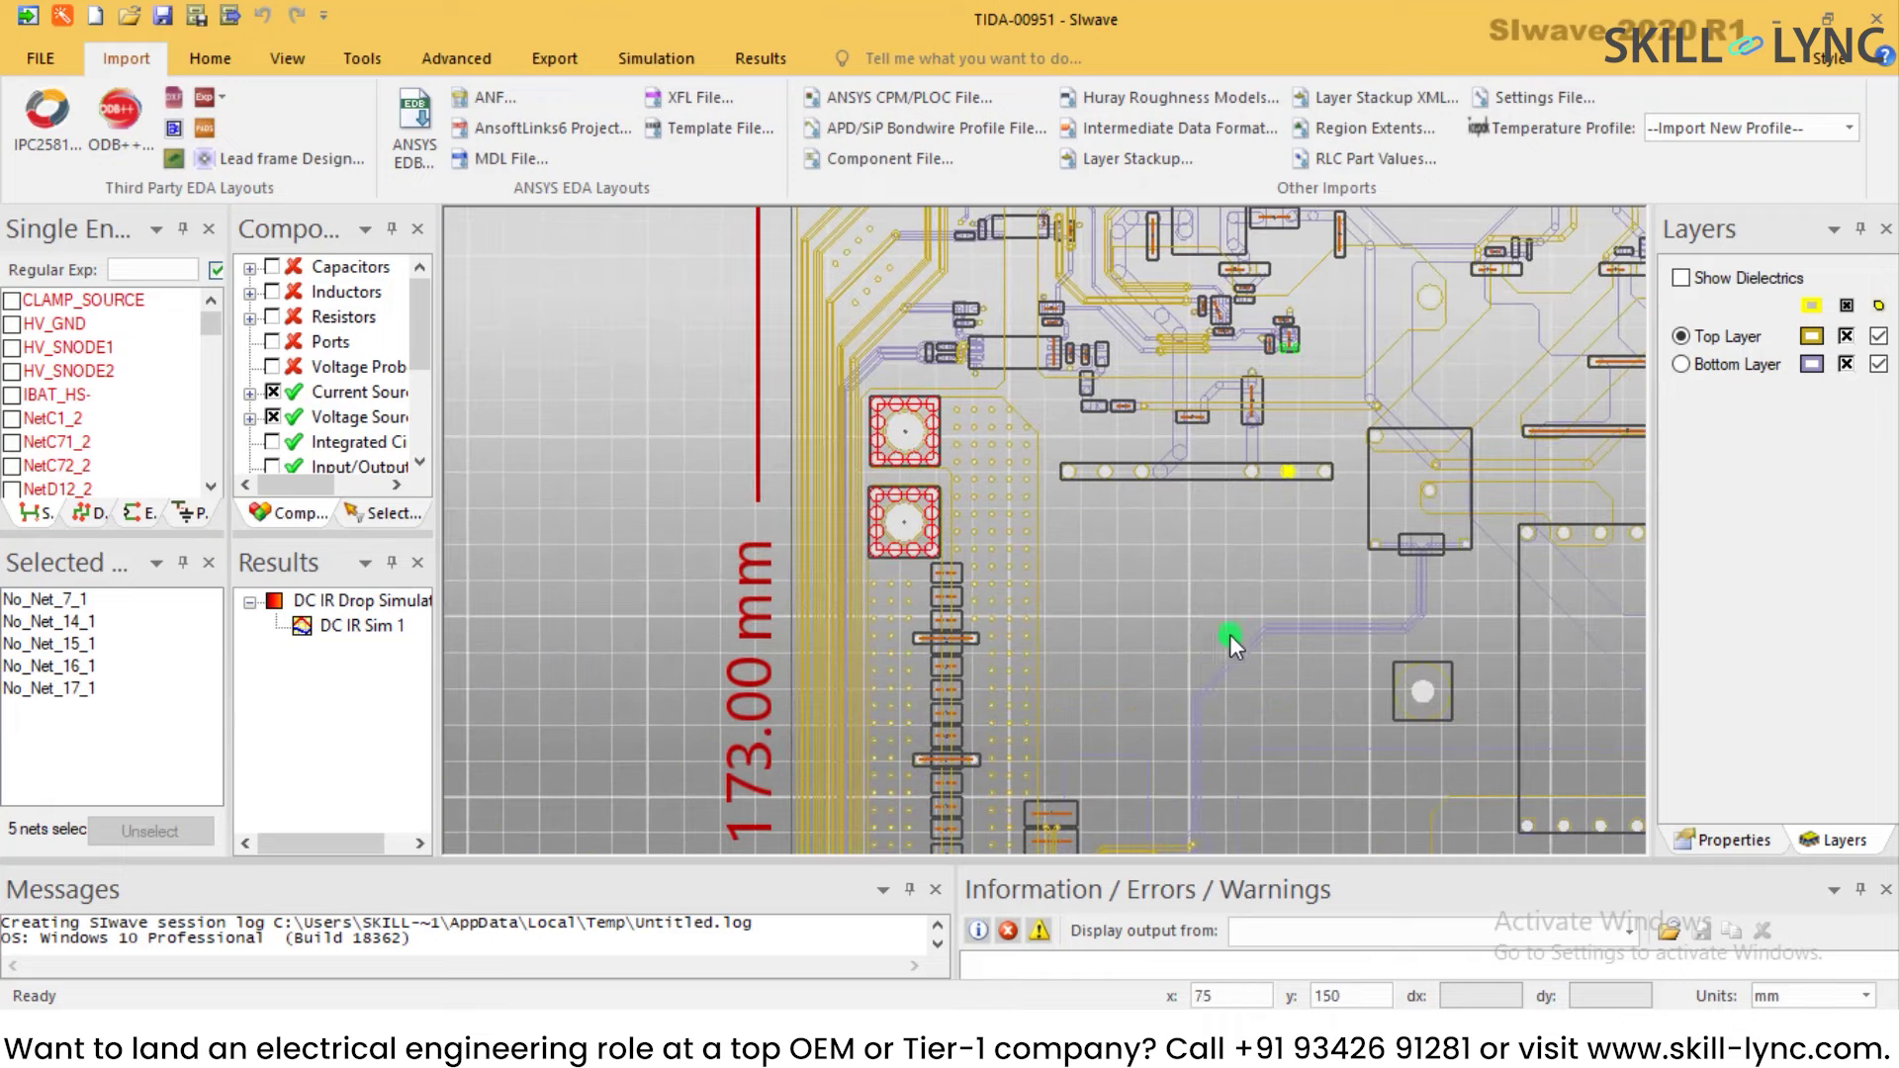
mouse_move(1230, 647)
middle_down()
mouse_move(1100, 397)
mouse_move(1011, 333)
middle_up()
middle_drag(1212, 601, 875, 255)
scroll(1243, 447, up, 3)
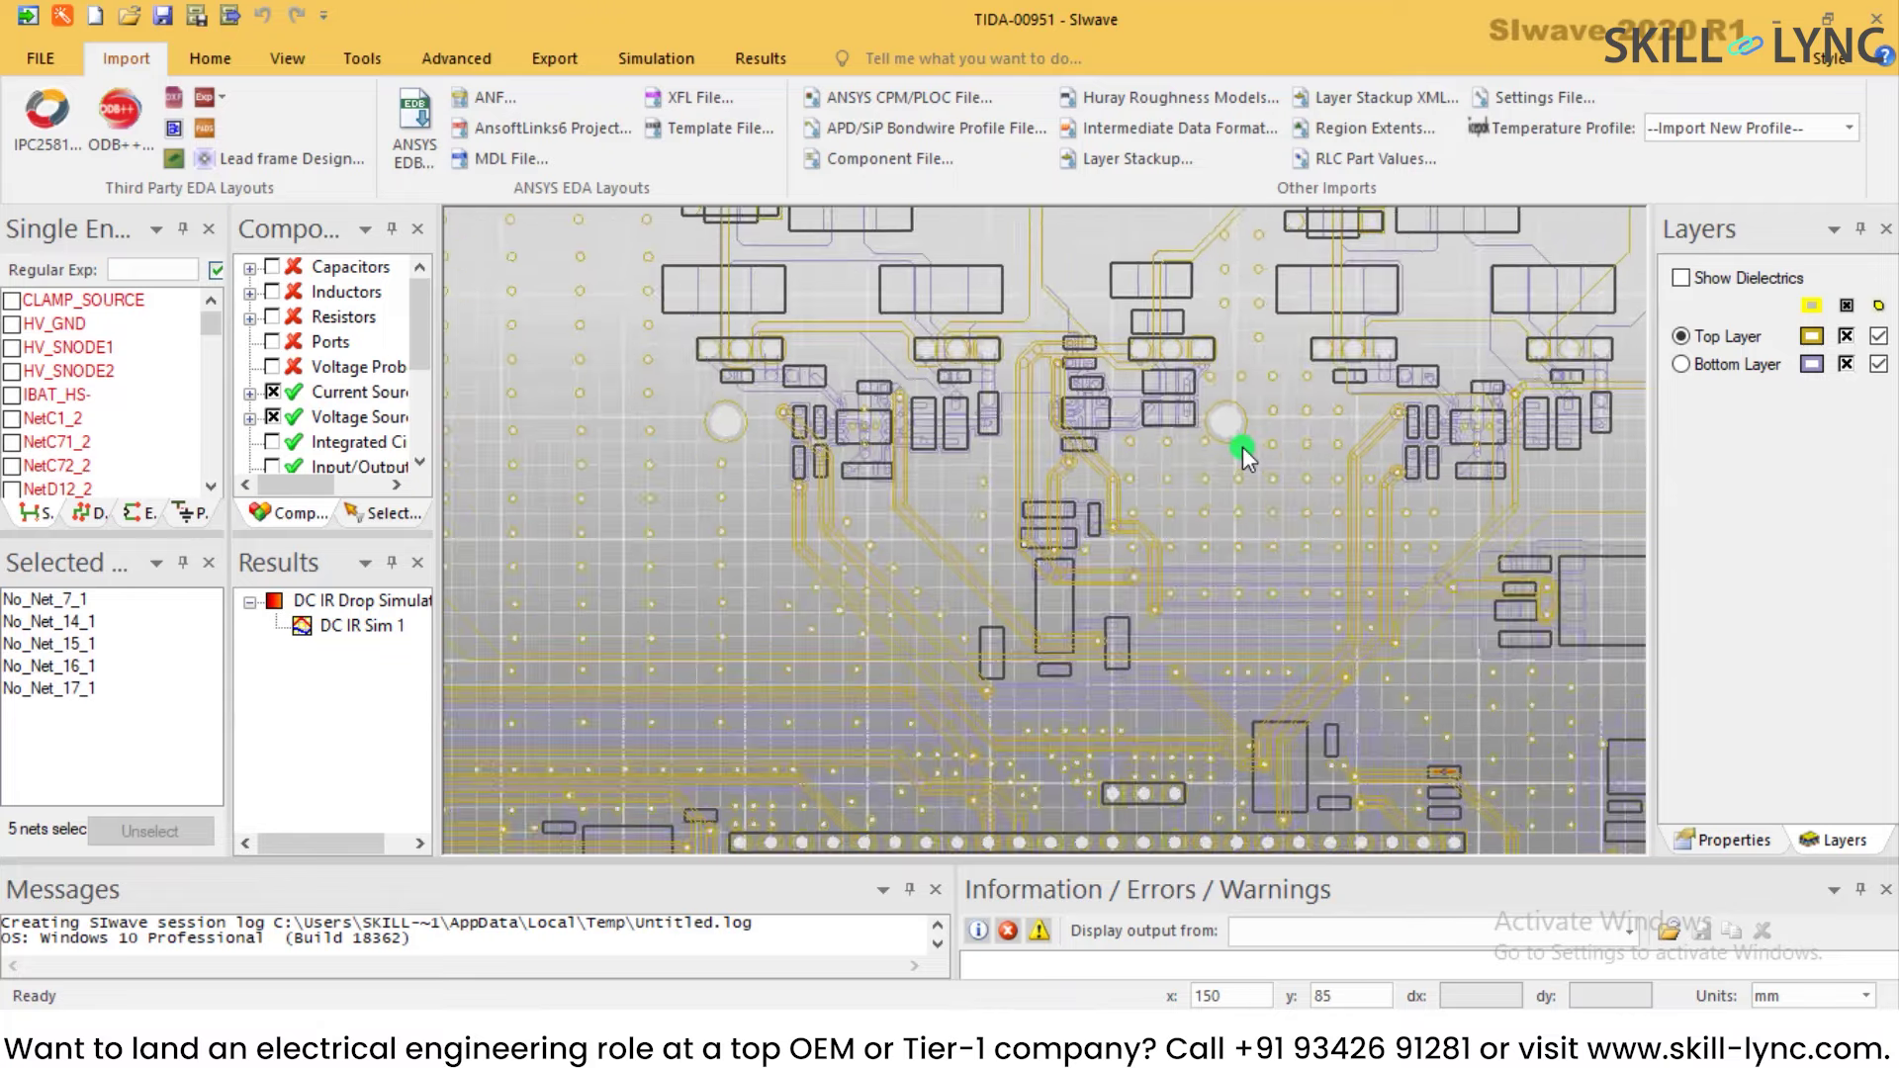
scroll(1242, 447, down, 2)
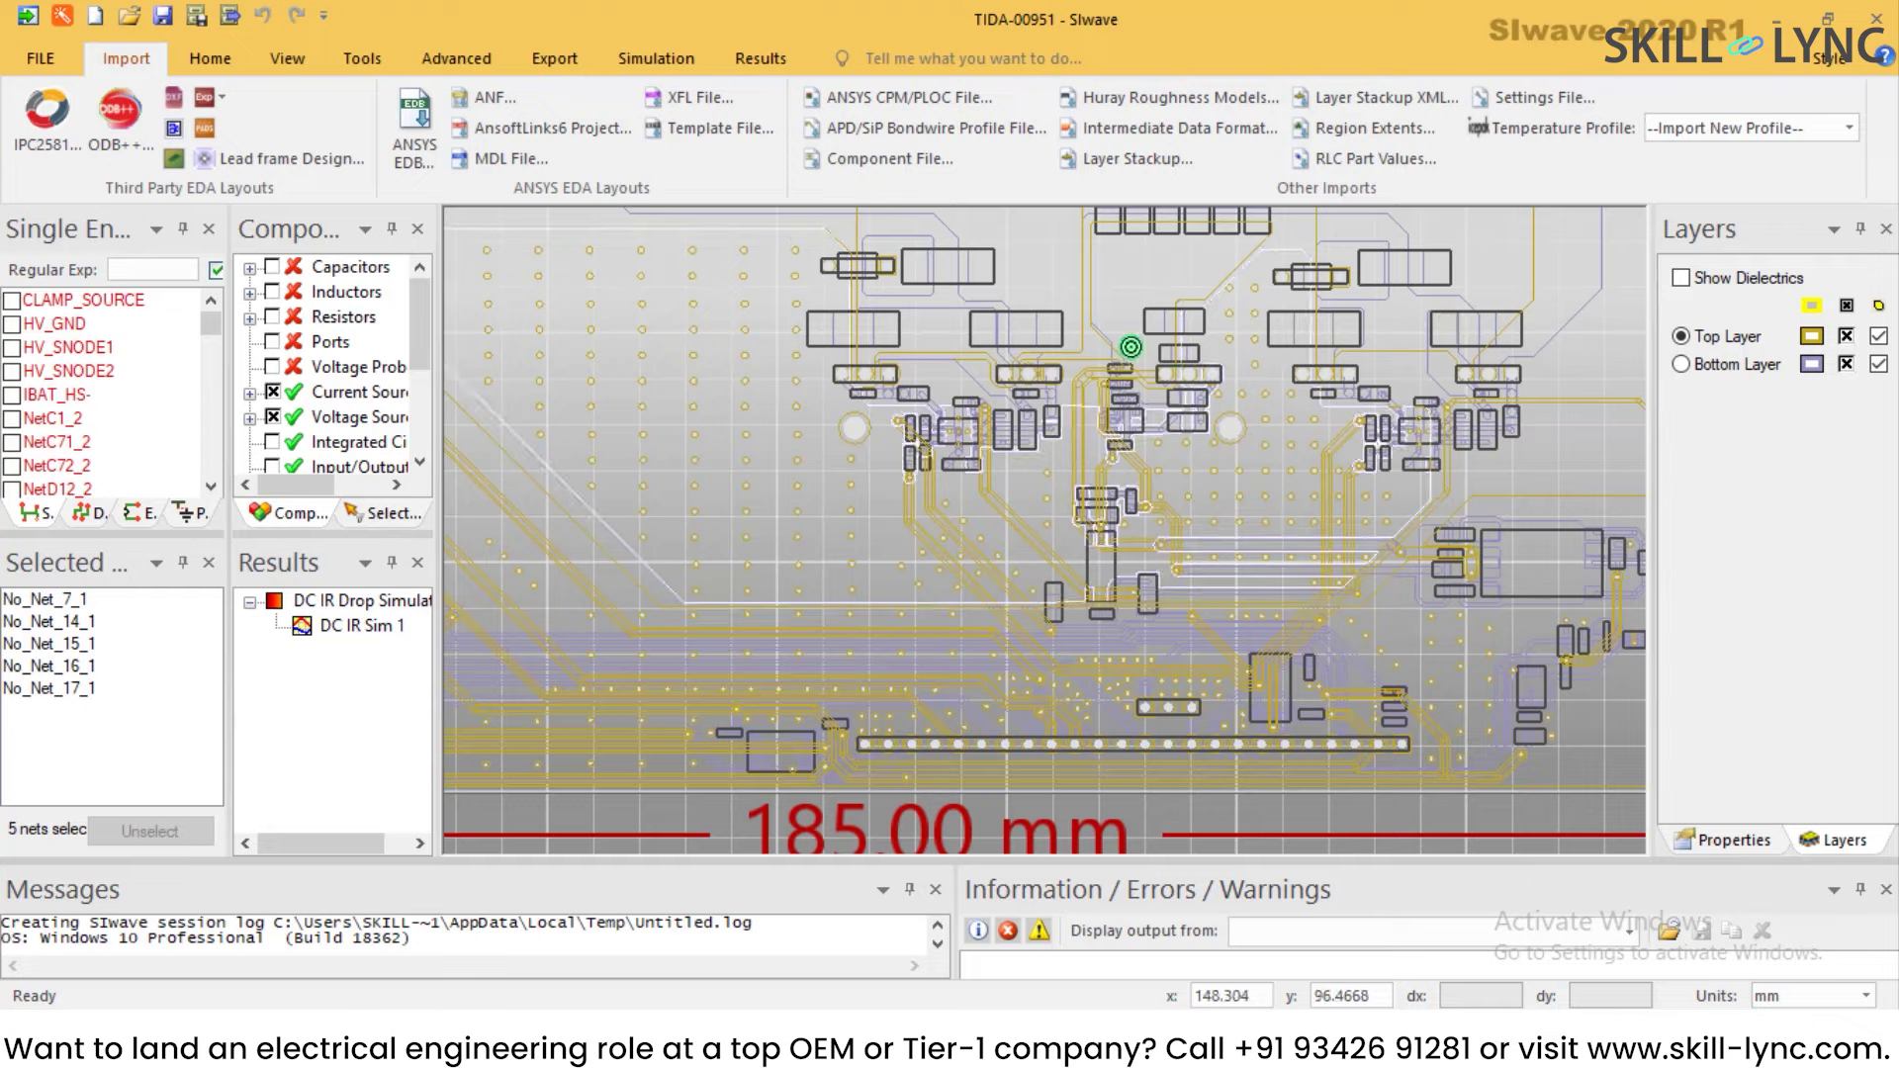
middle_drag(1172, 263, 1095, 715)
middle_drag(1175, 352, 1174, 733)
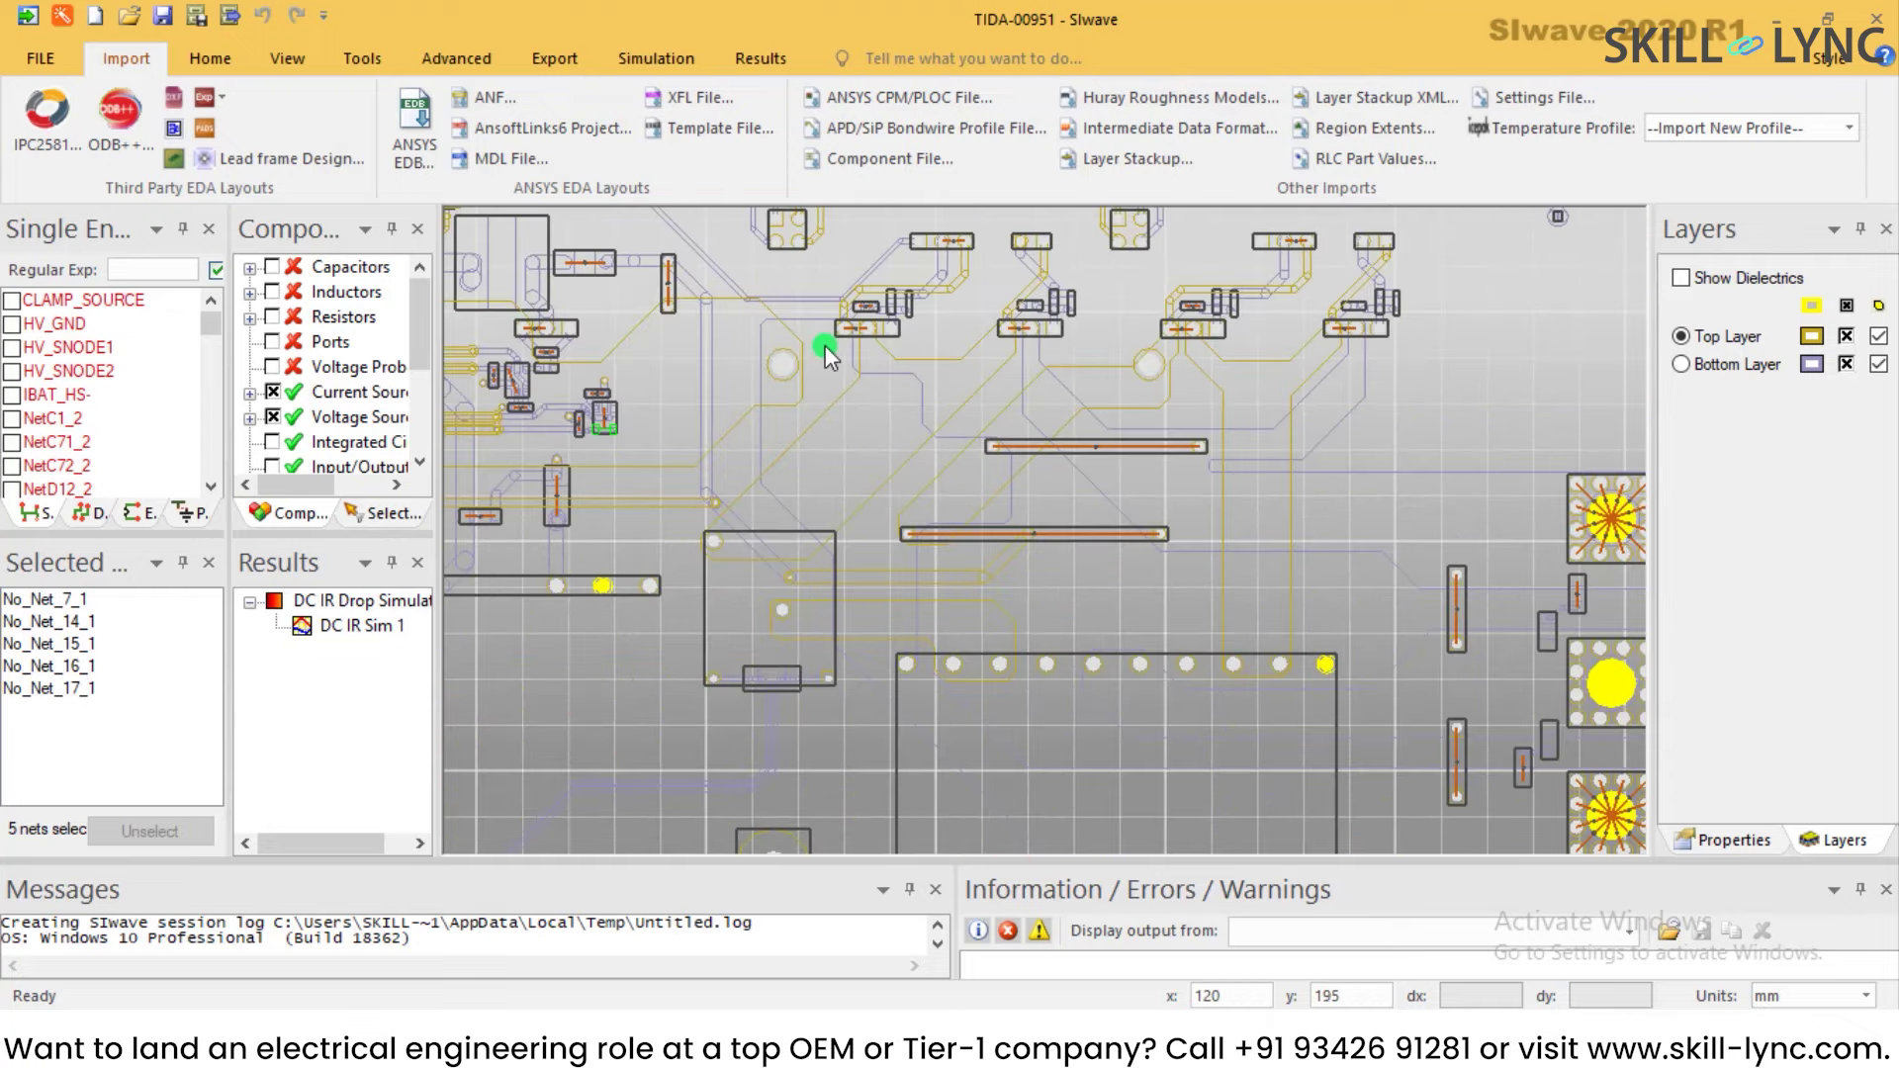
middle_drag(831, 348, 1006, 508)
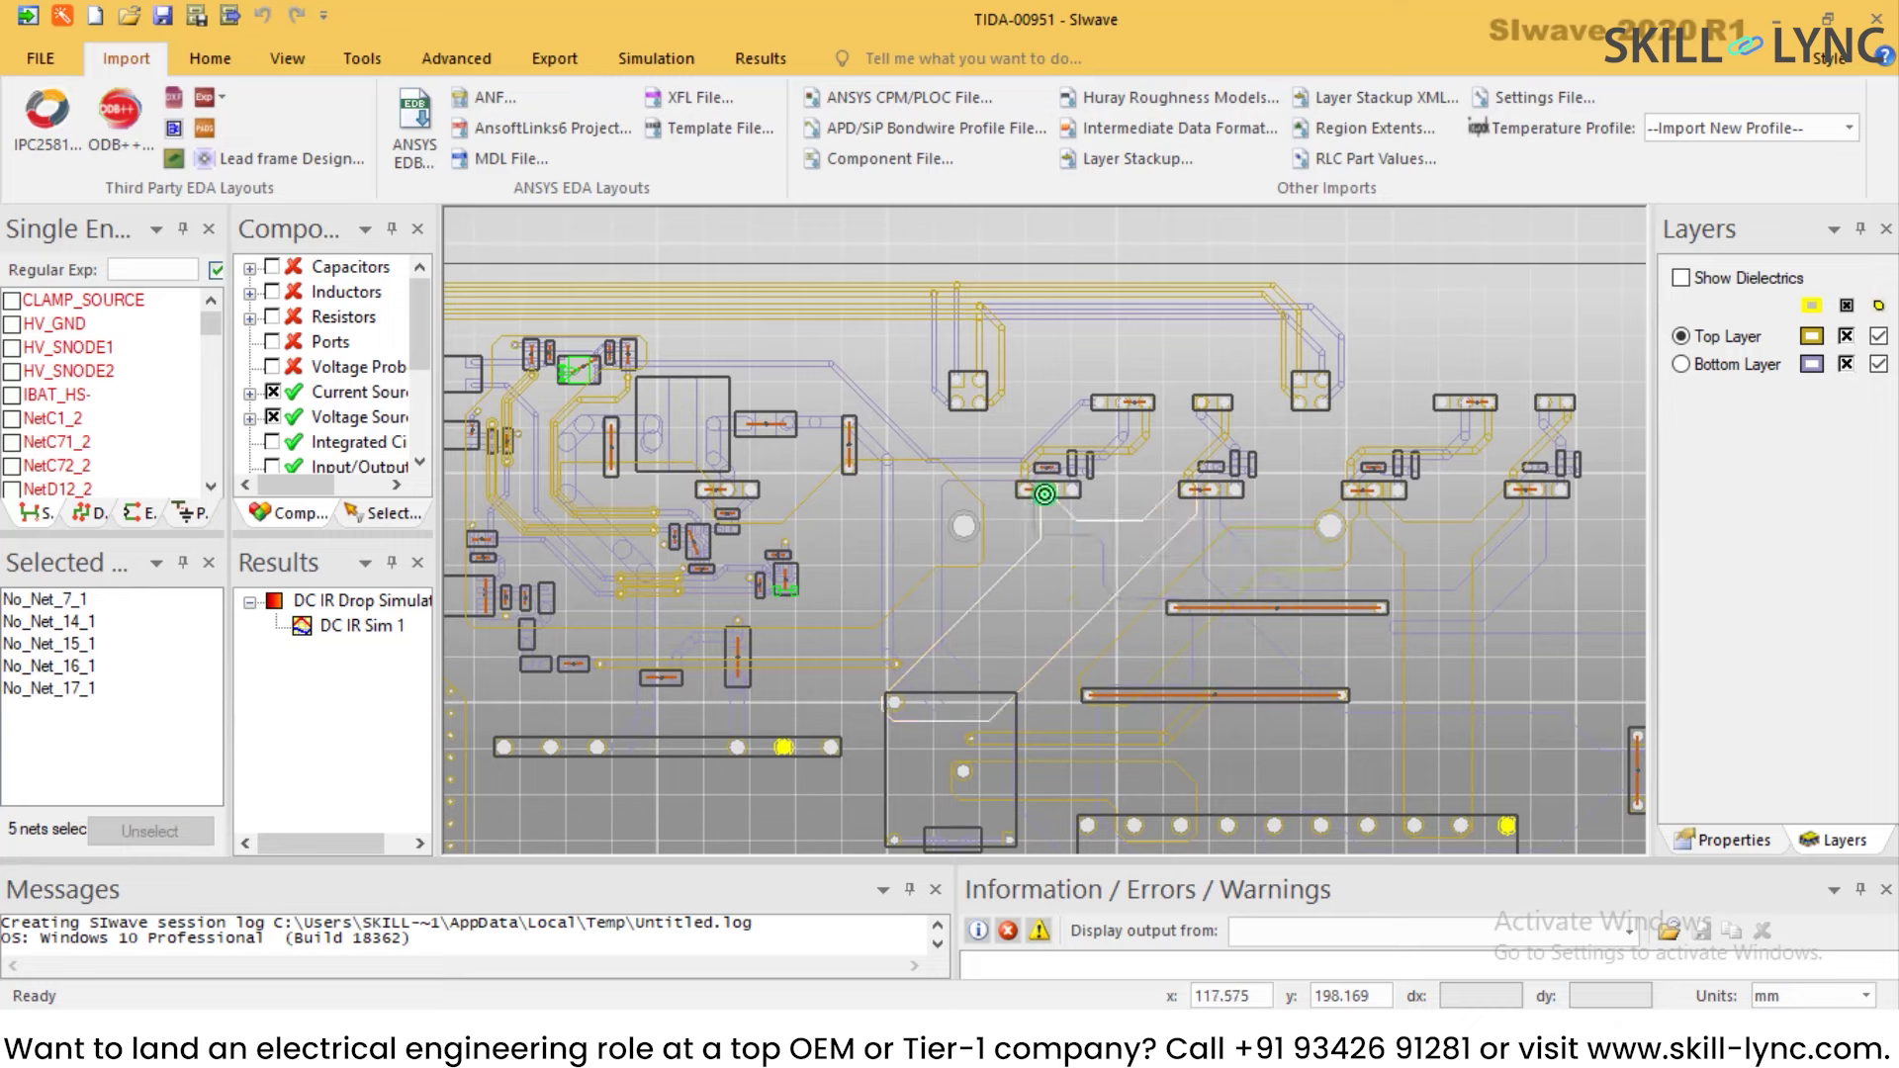
scroll(1577, 488, up, 1)
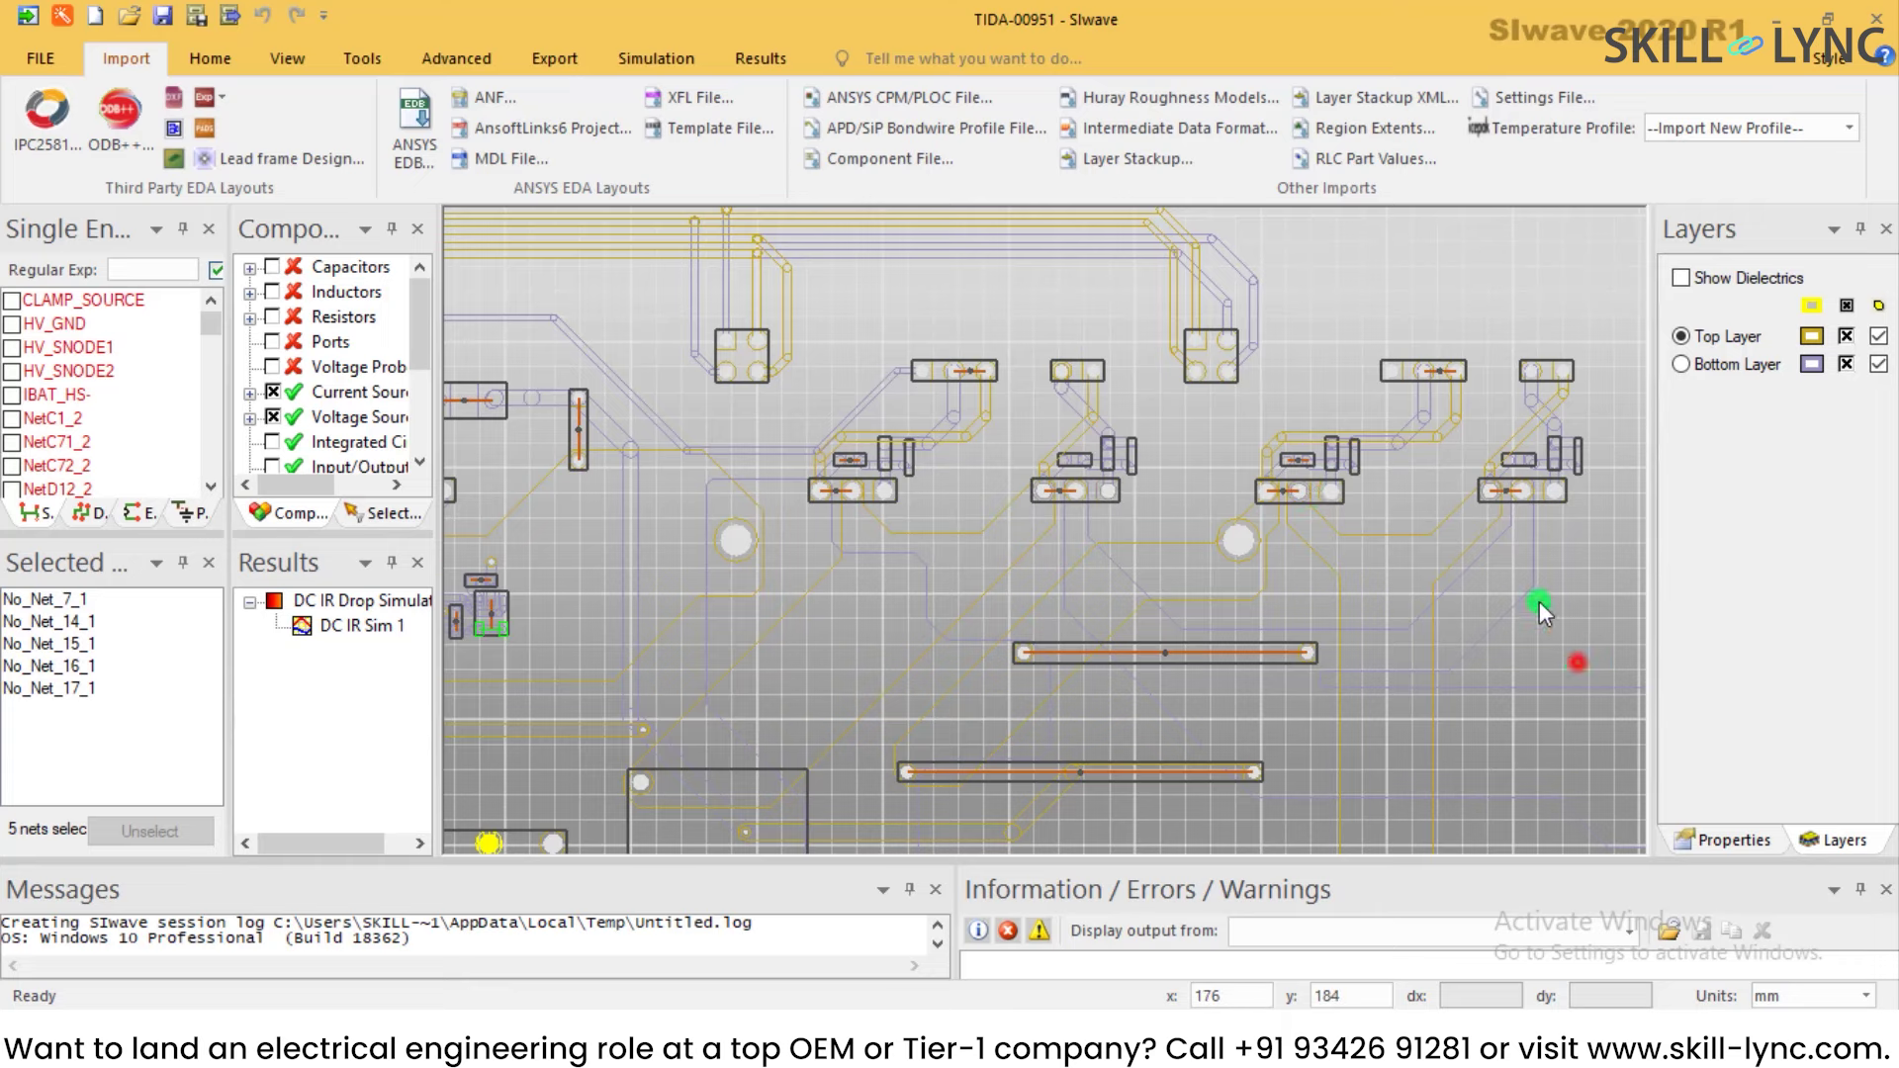
middle_drag(1539, 602, 1498, 423)
scroll(1341, 477, down, 5)
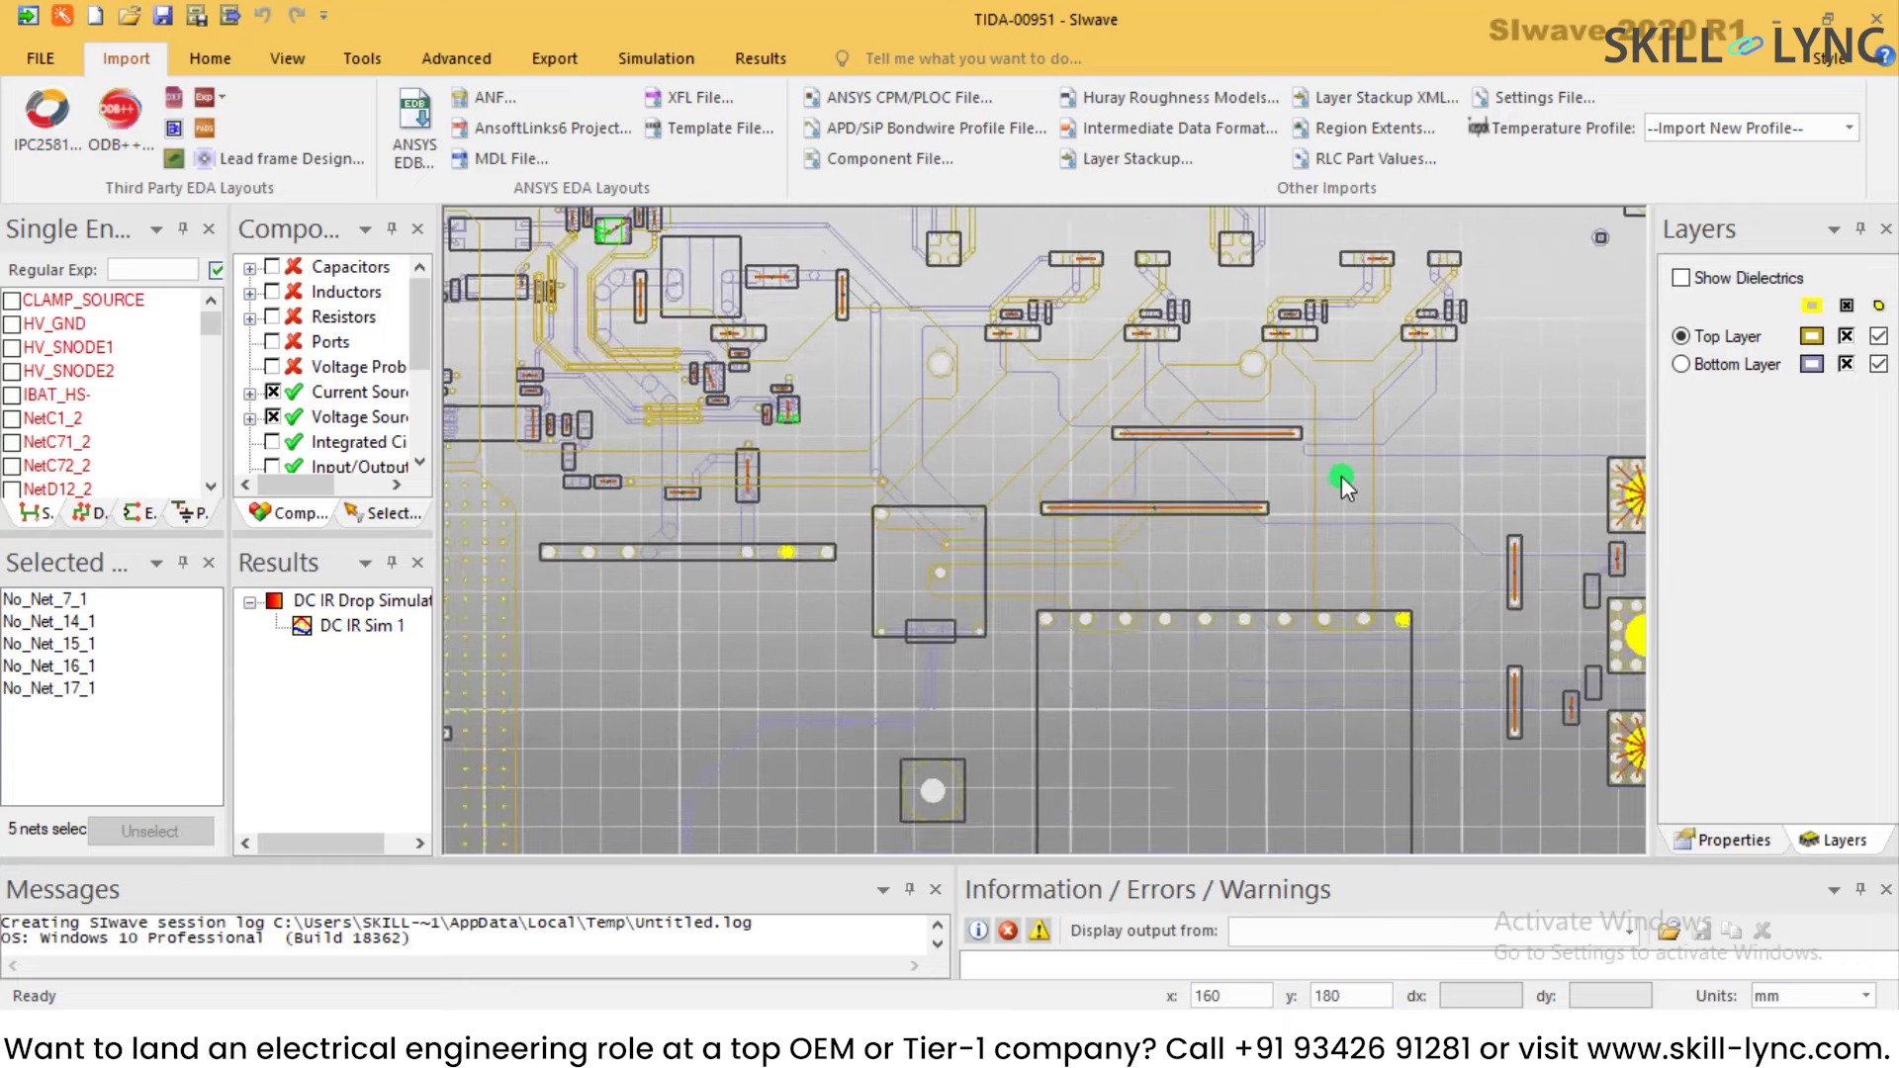
scroll(1341, 477, down, 1)
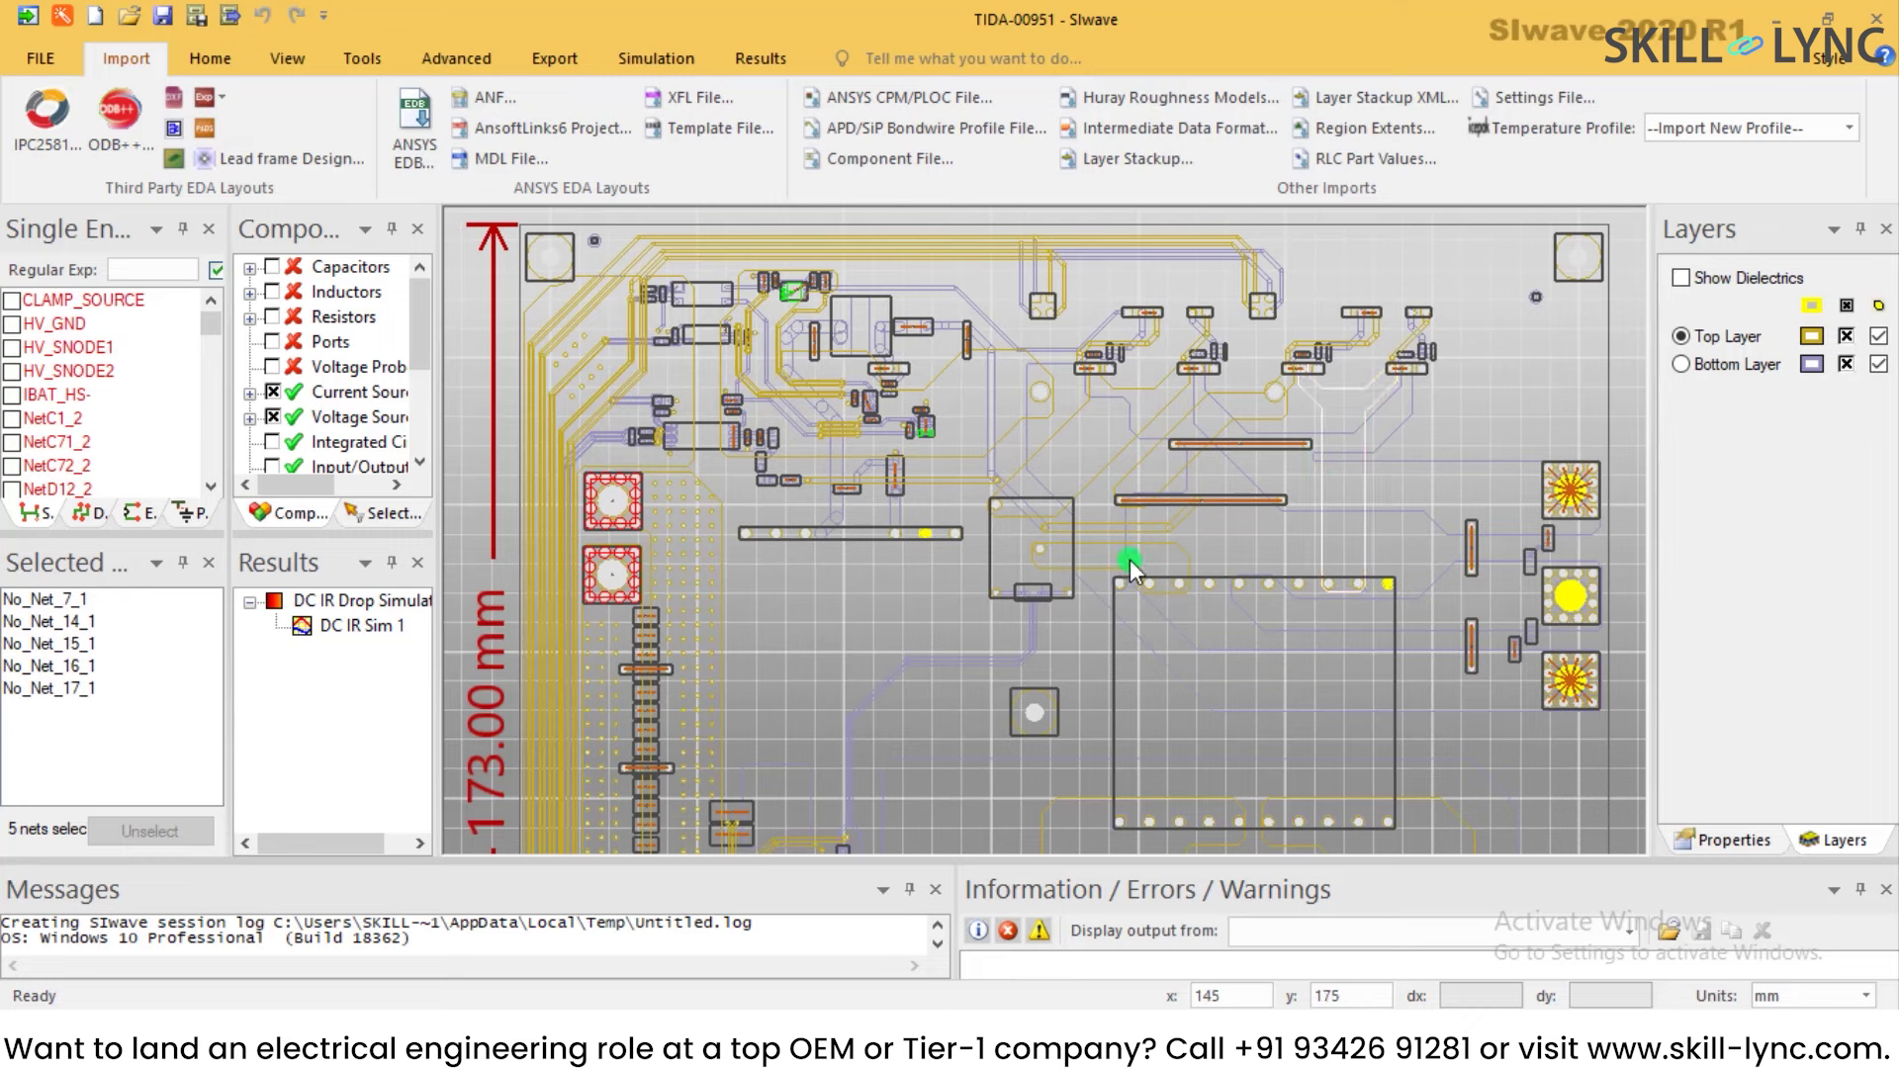
mouse_move(894, 637)
middle_down()
mouse_move(926, 552)
mouse_move(926, 608)
mouse_move(899, 627)
middle_up()
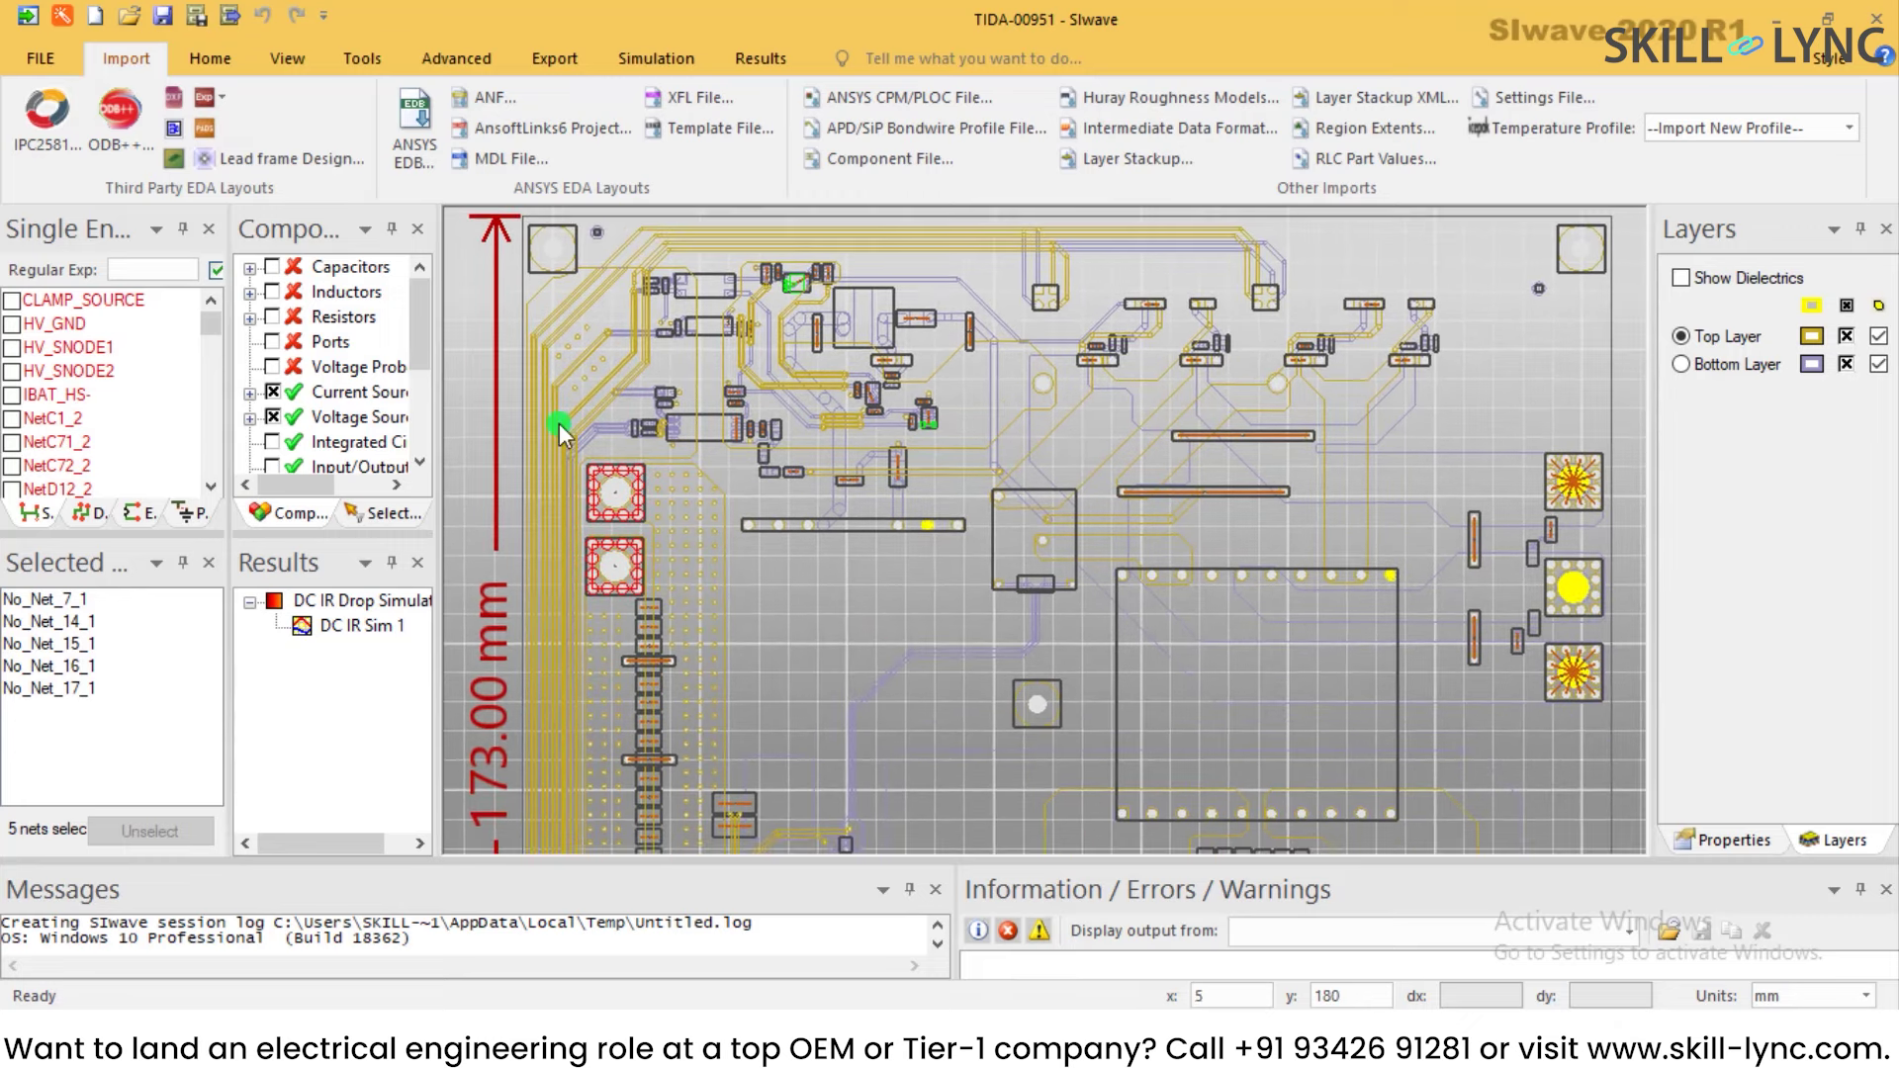
Step: Close the nets, selected nets, components, selection filter and results panes, and shrink the message panes to enlarge the layout view
click(207, 230)
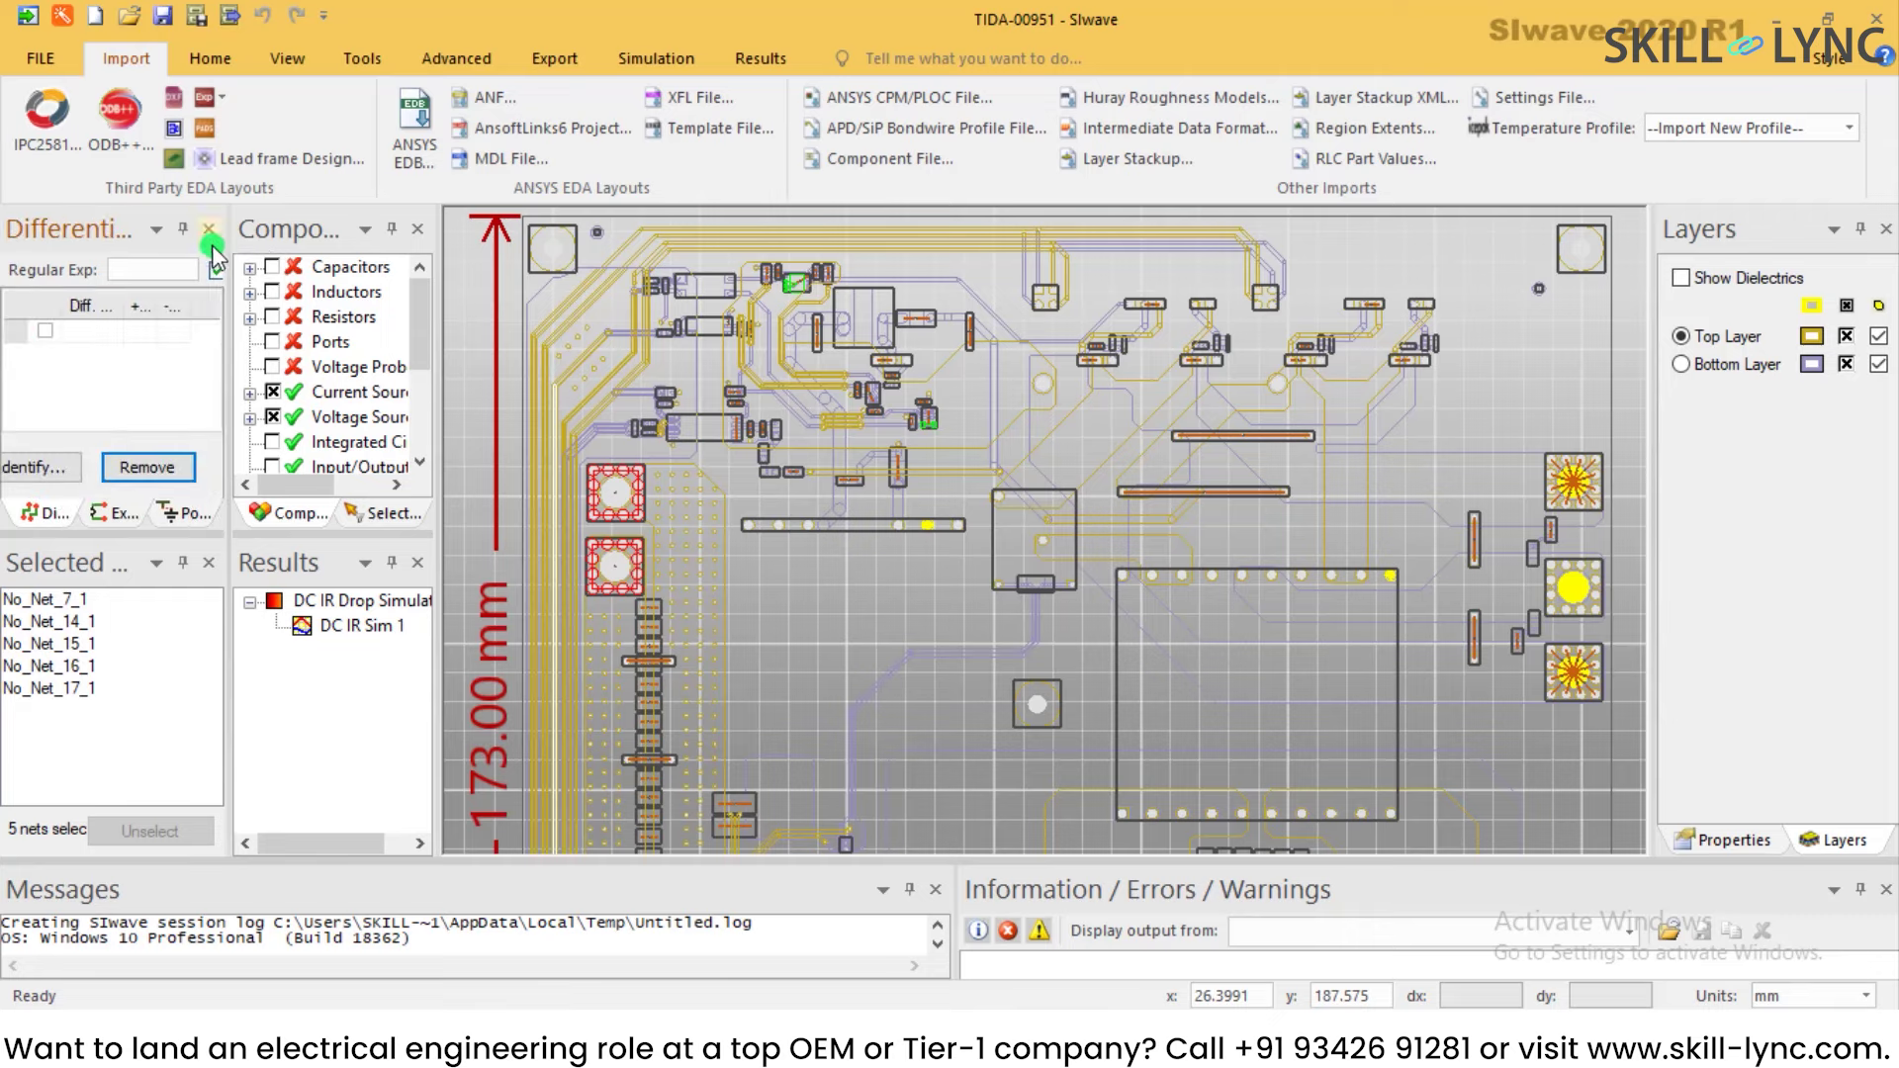
click(207, 233)
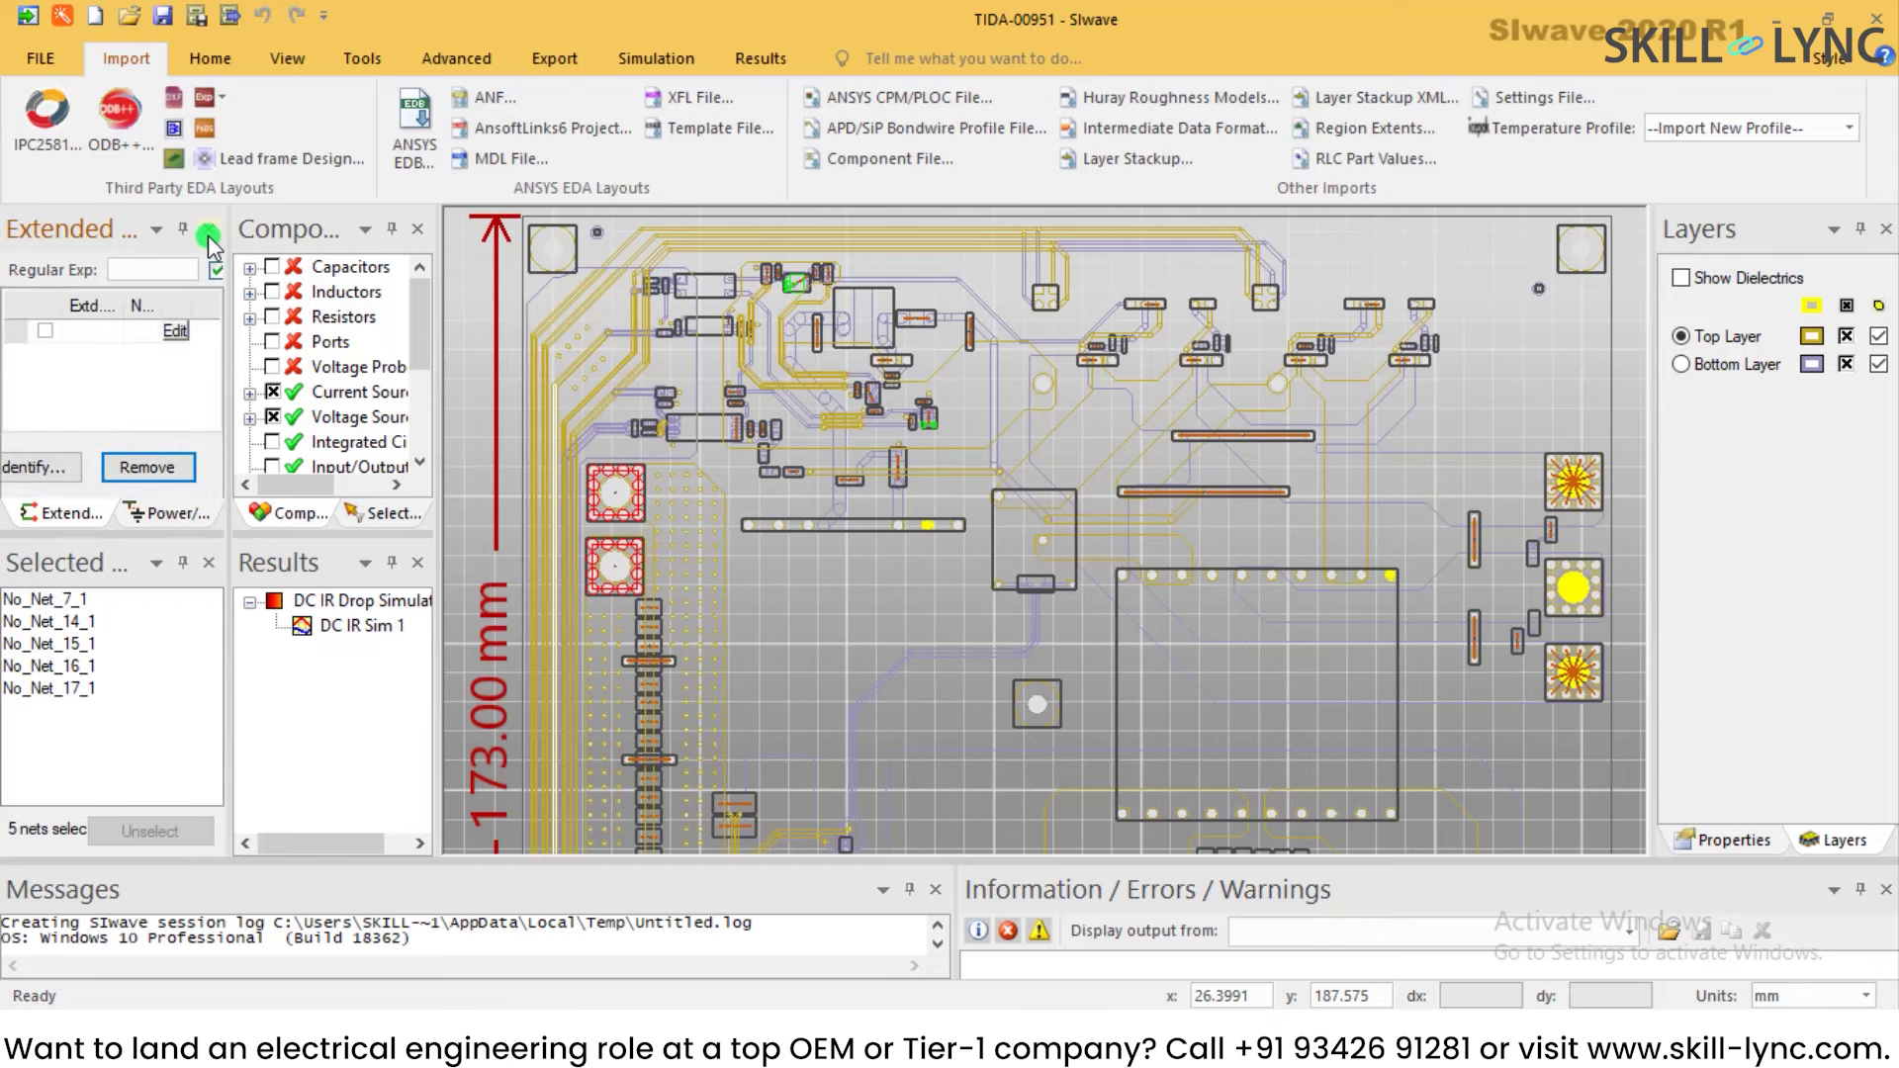
click(207, 234)
click(208, 234)
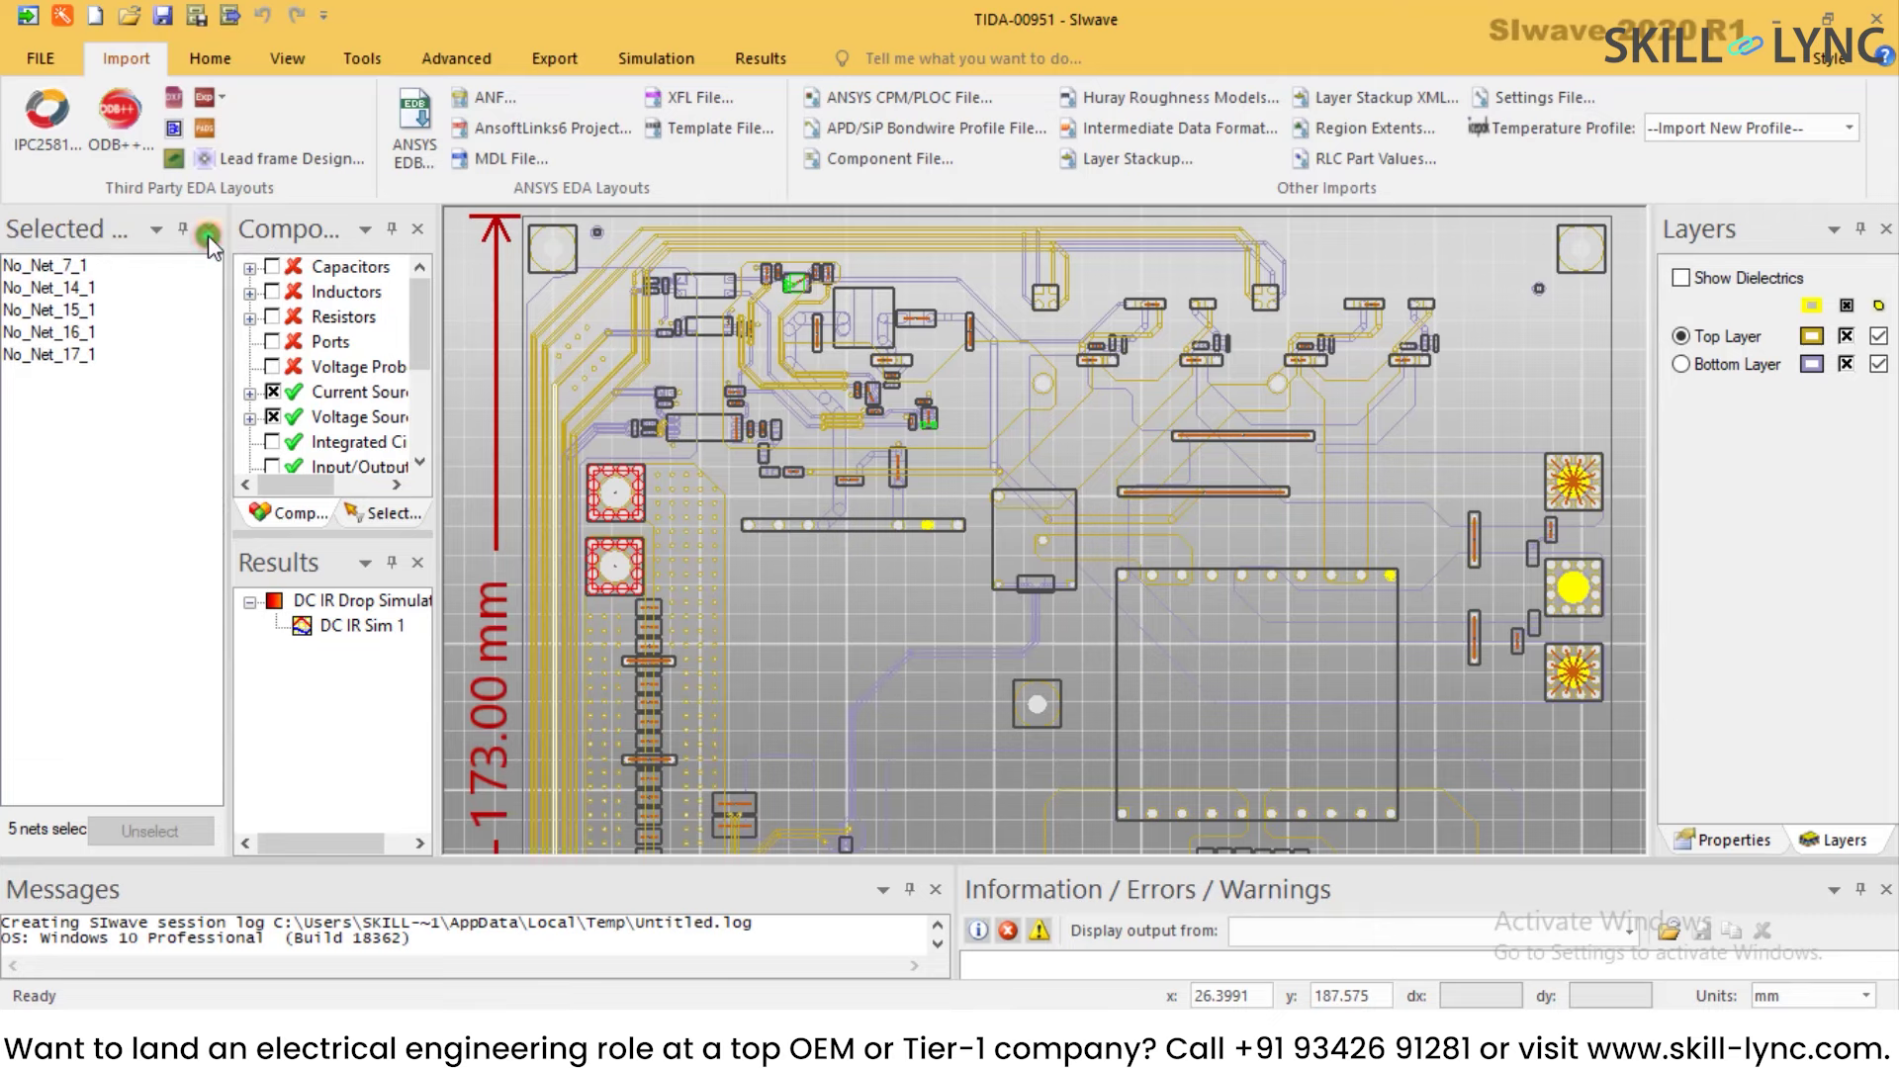
click(208, 233)
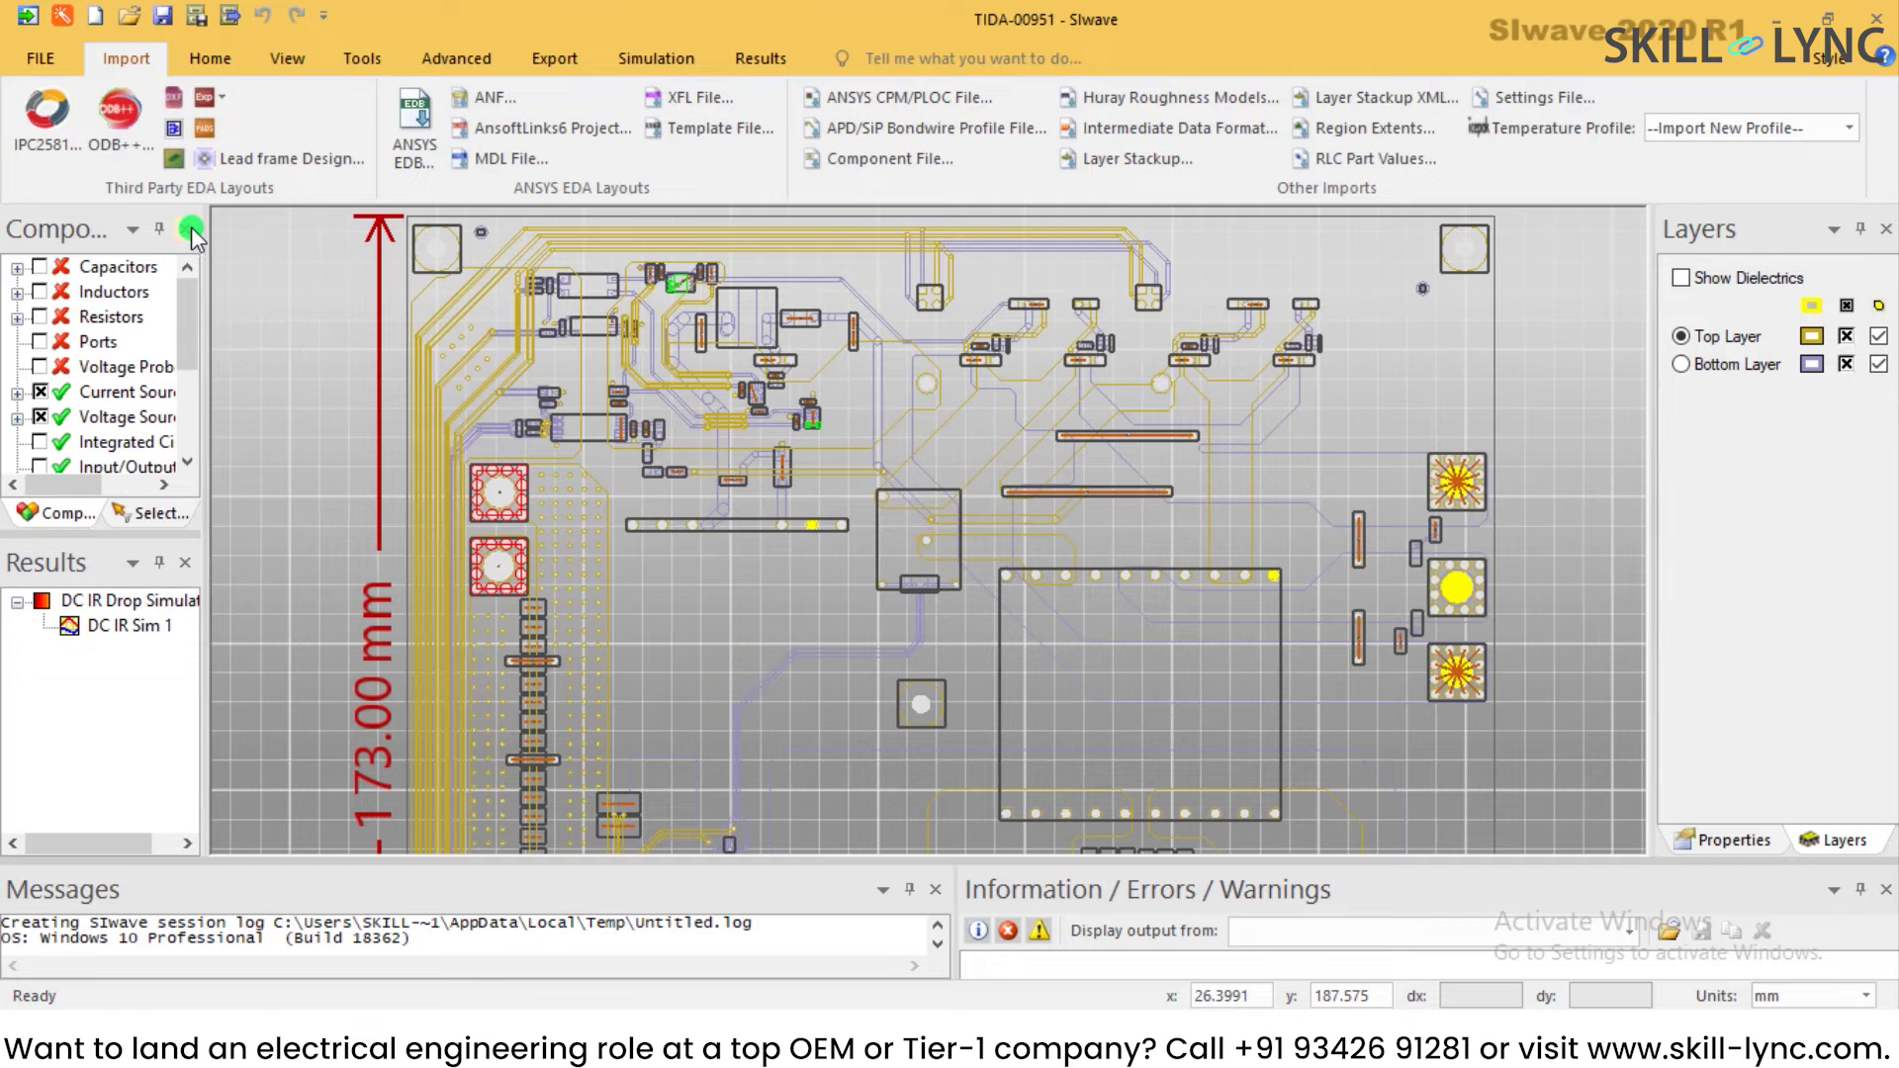
click(192, 228)
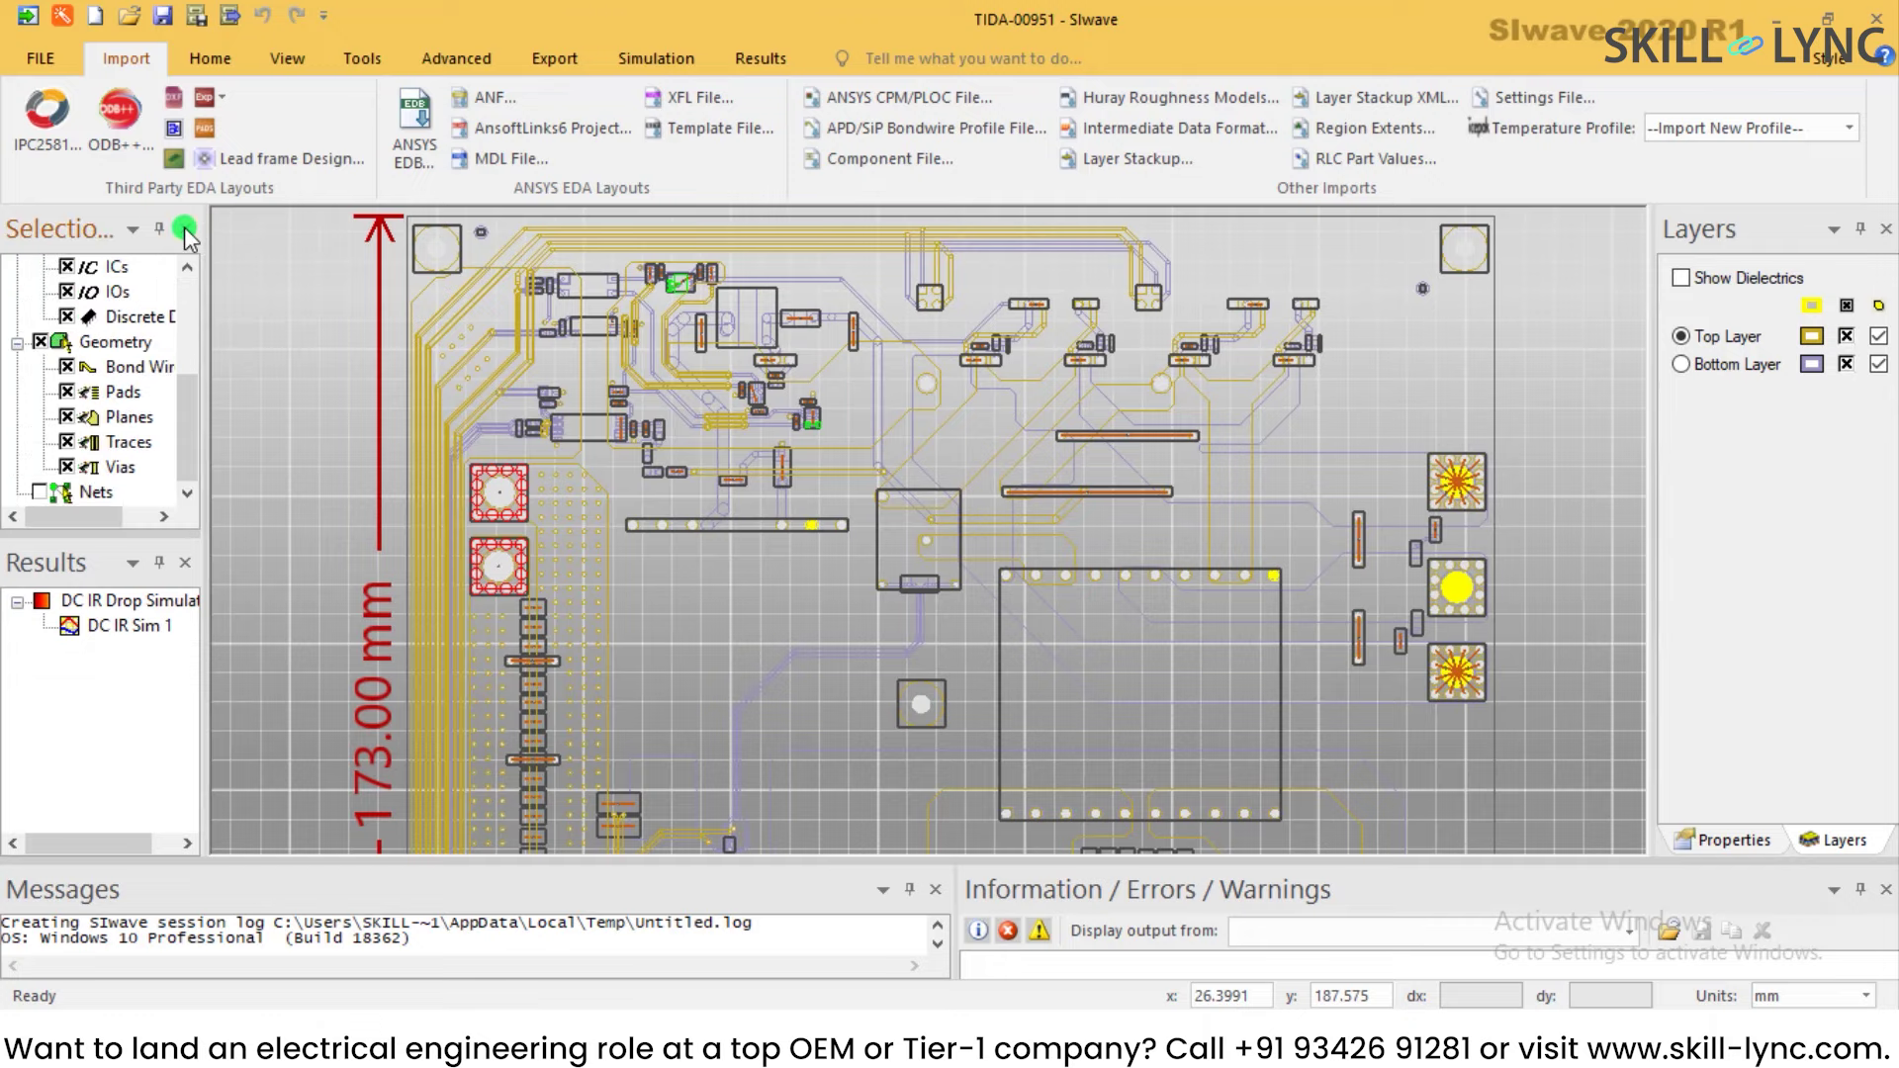
click(185, 228)
click(187, 230)
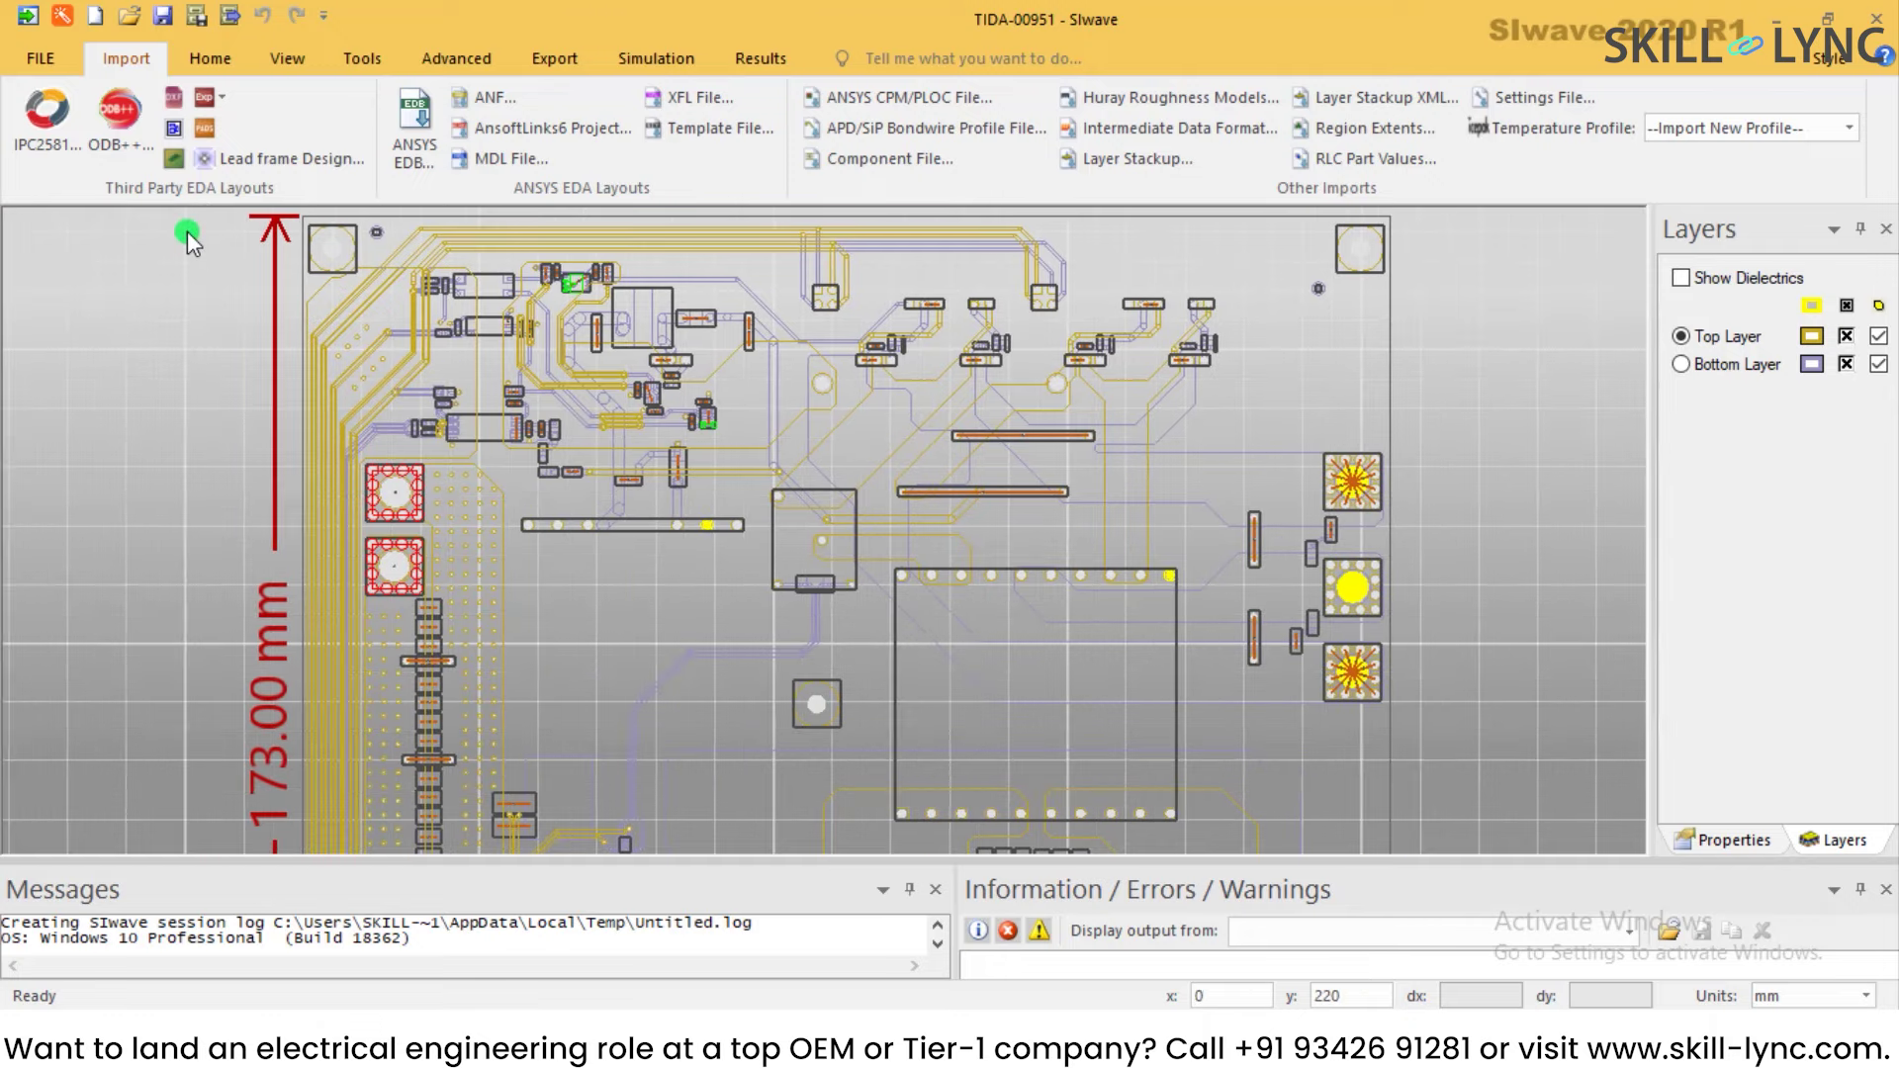
scroll(1173, 654, up, 1)
scroll(1173, 655, down, 1)
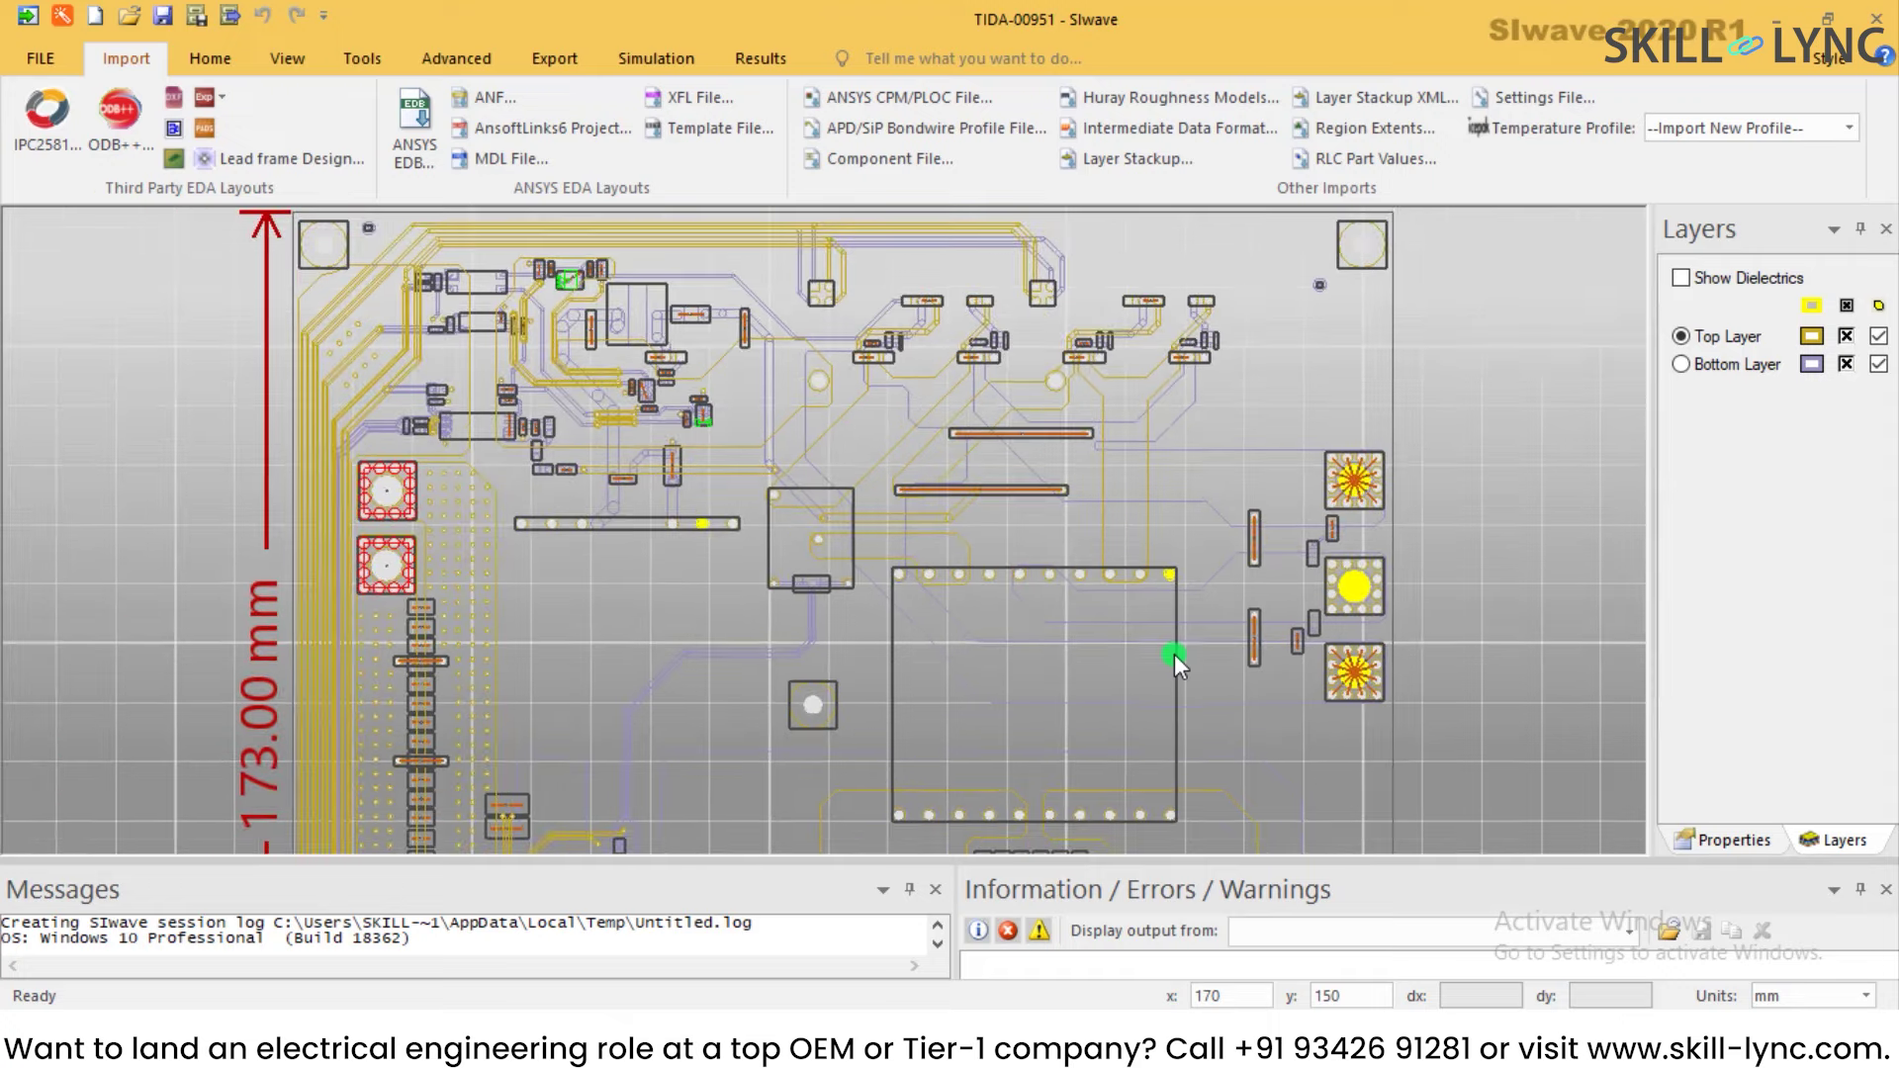
scroll(1168, 746, down, 1)
drag(1014, 861, 1014, 915)
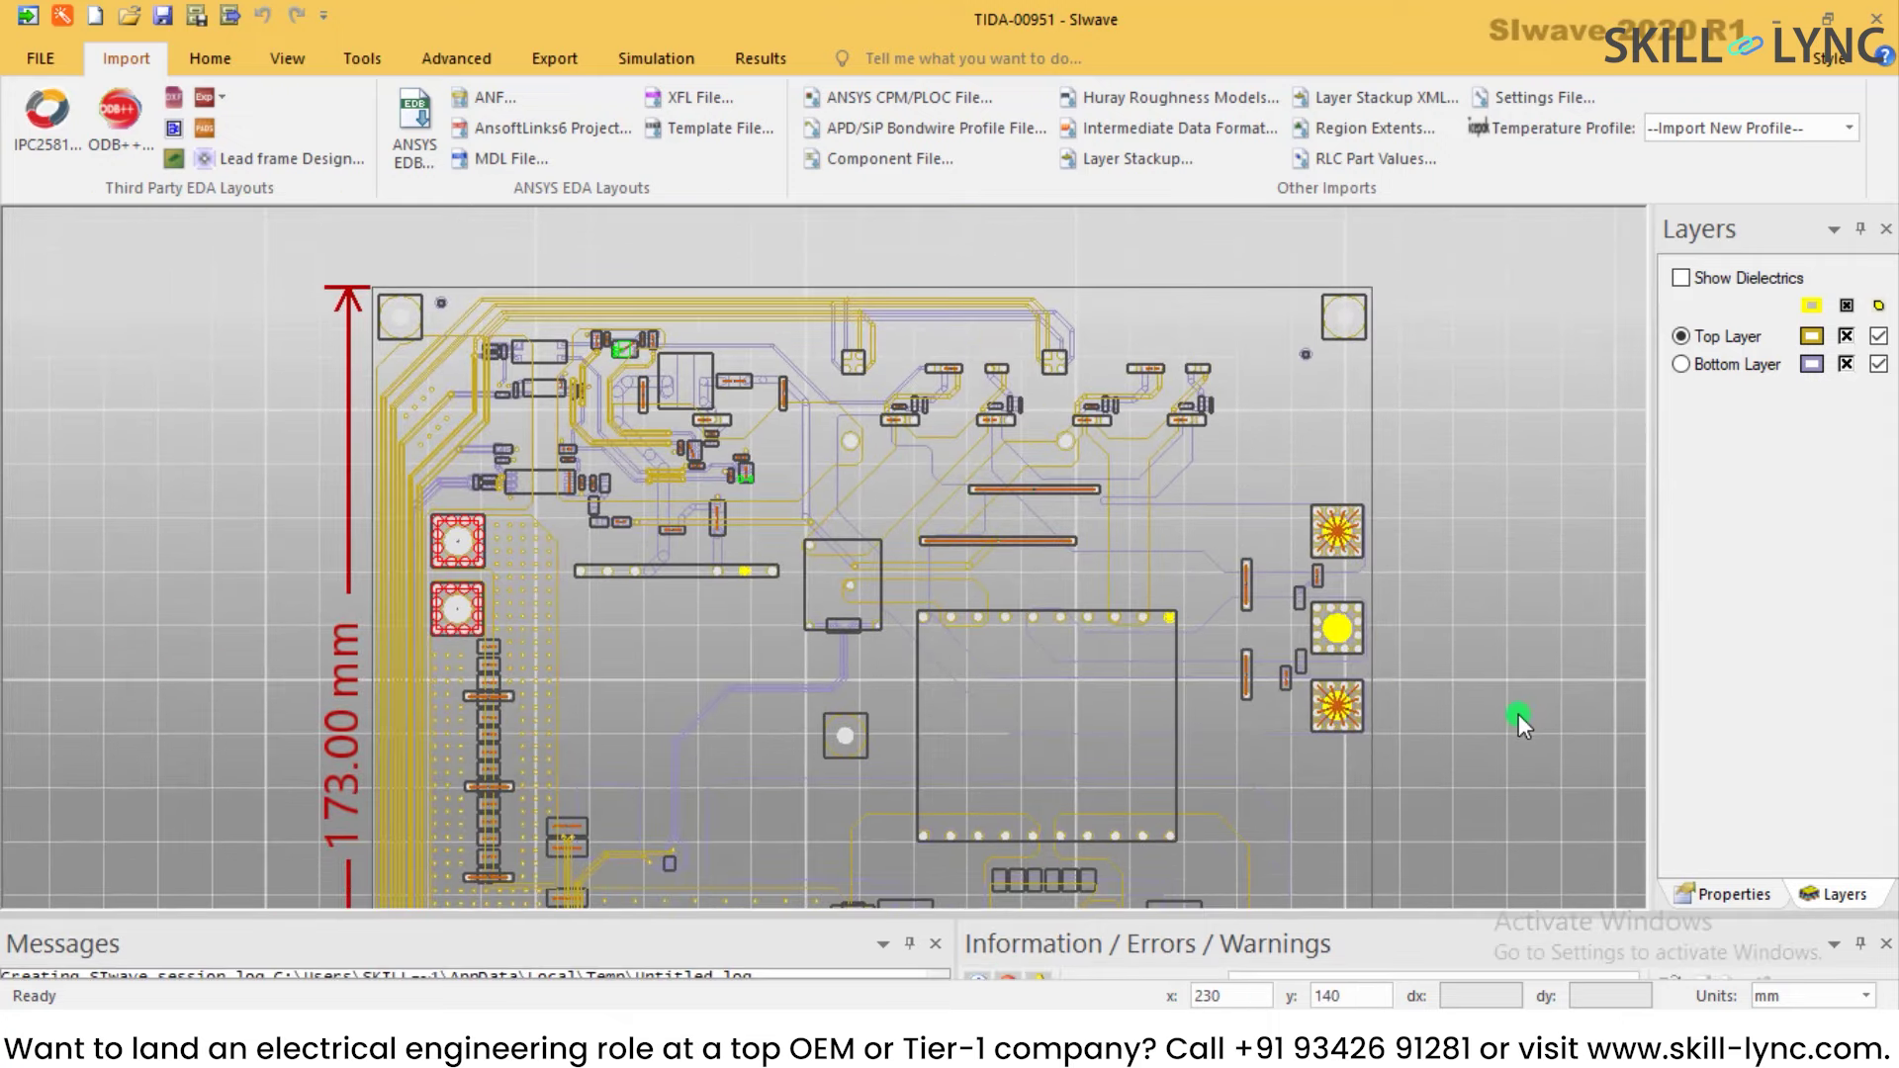
Step: Look over the complete board down to its lower edge, including the overall height and width dimensions
middle_drag(1512, 763, 1529, 681)
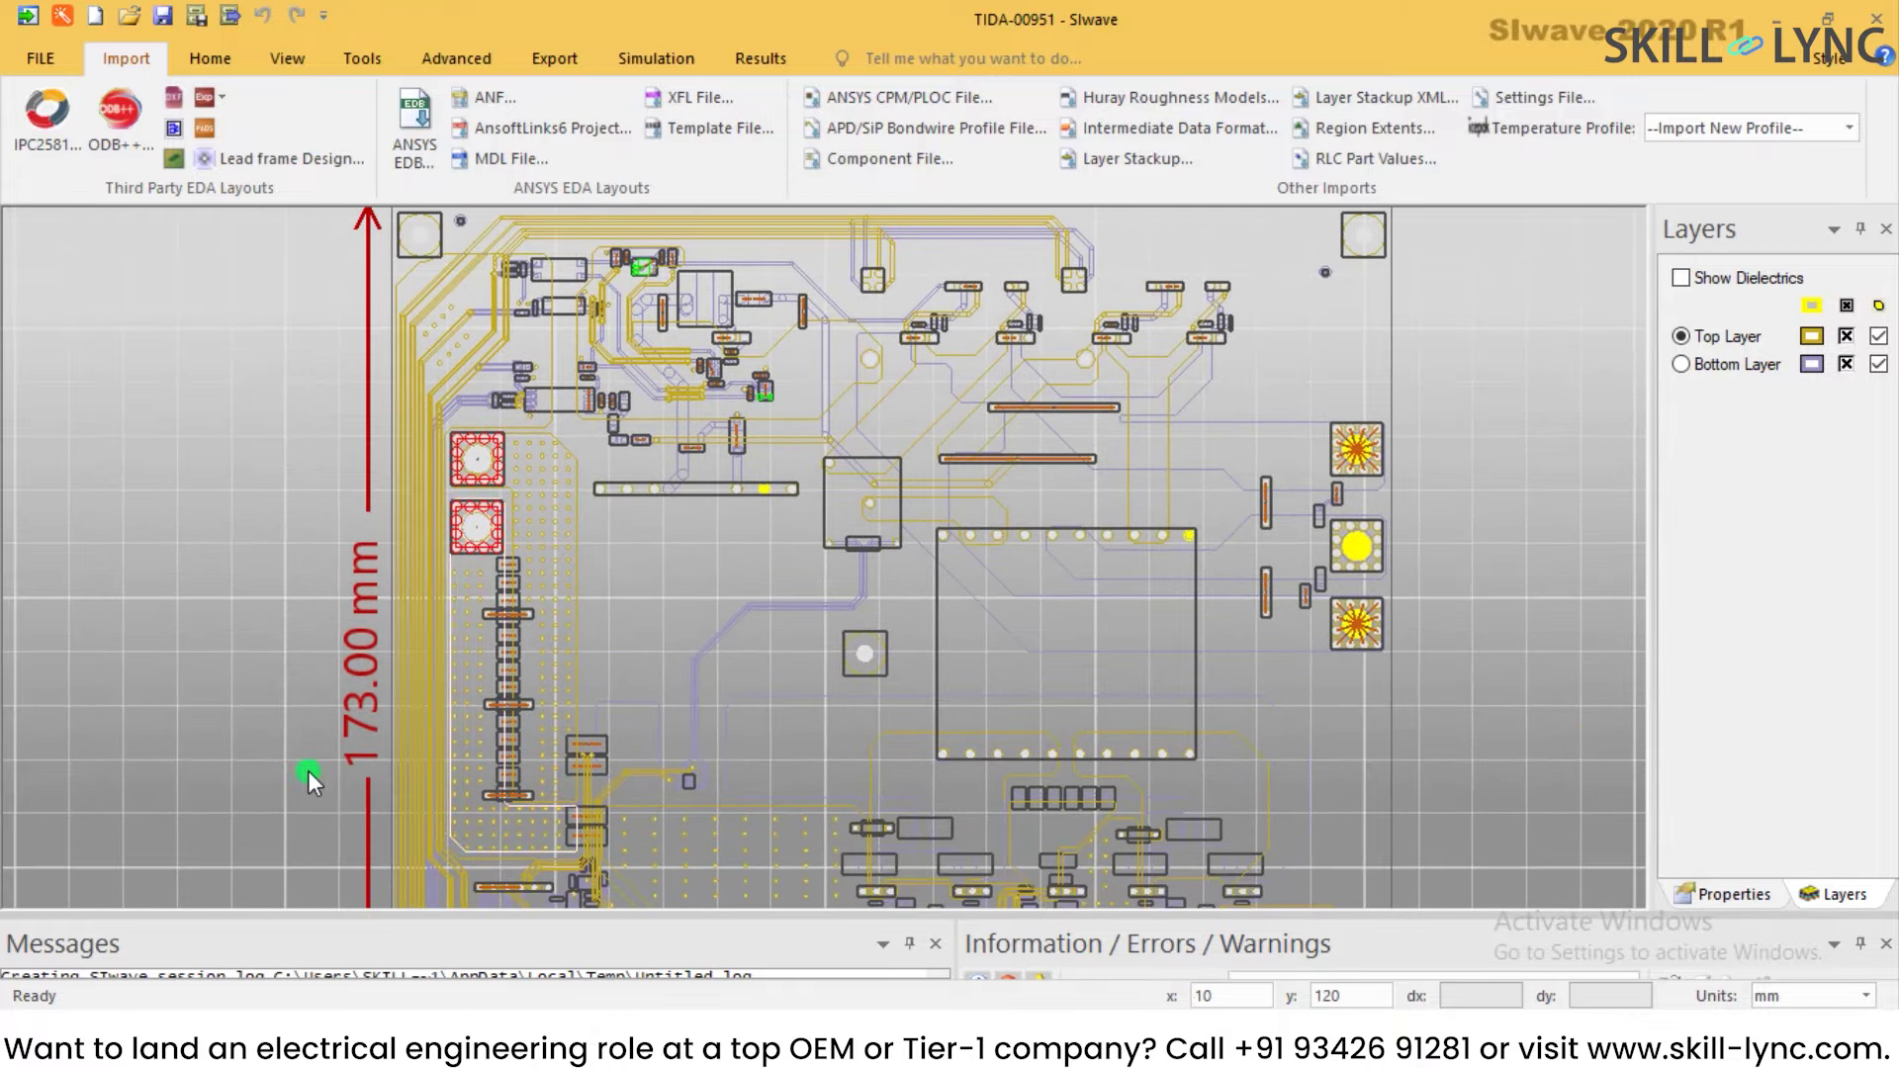
scroll(299, 641, down, 4)
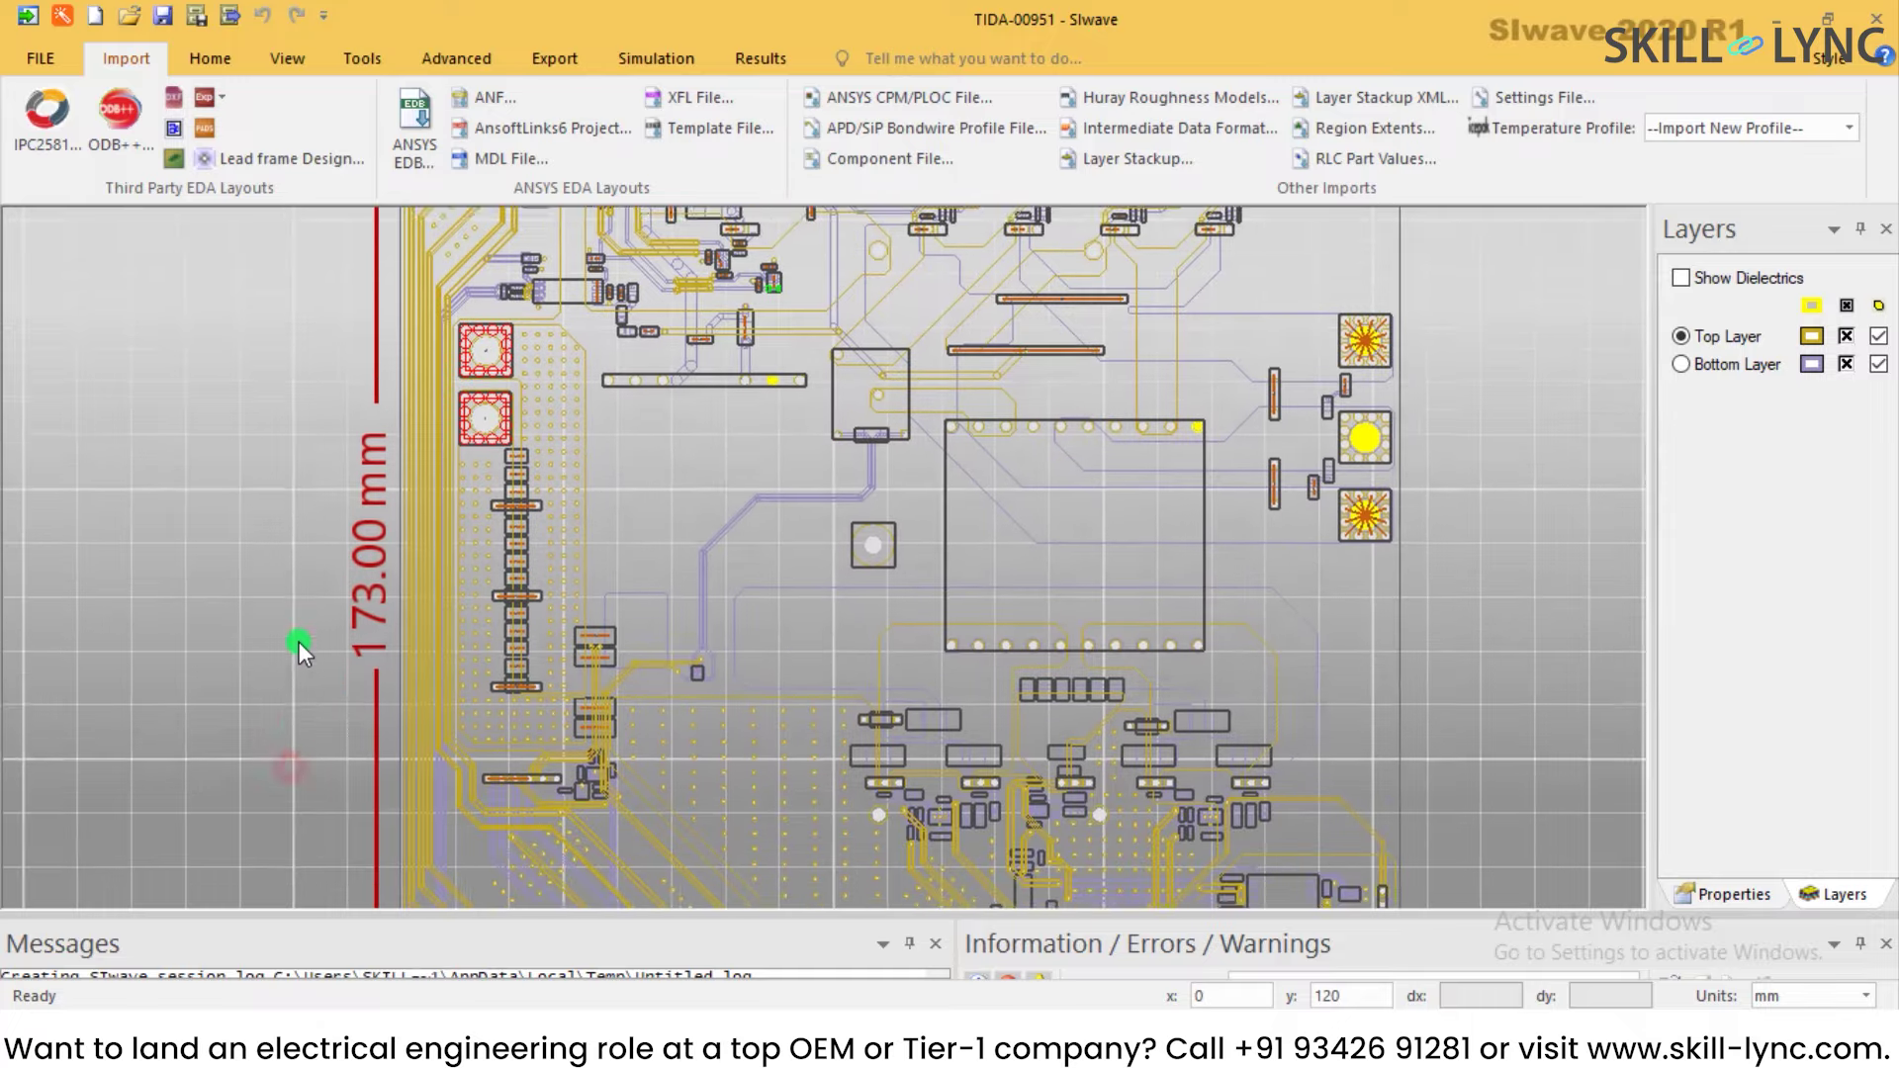
scroll(303, 515, down, 4)
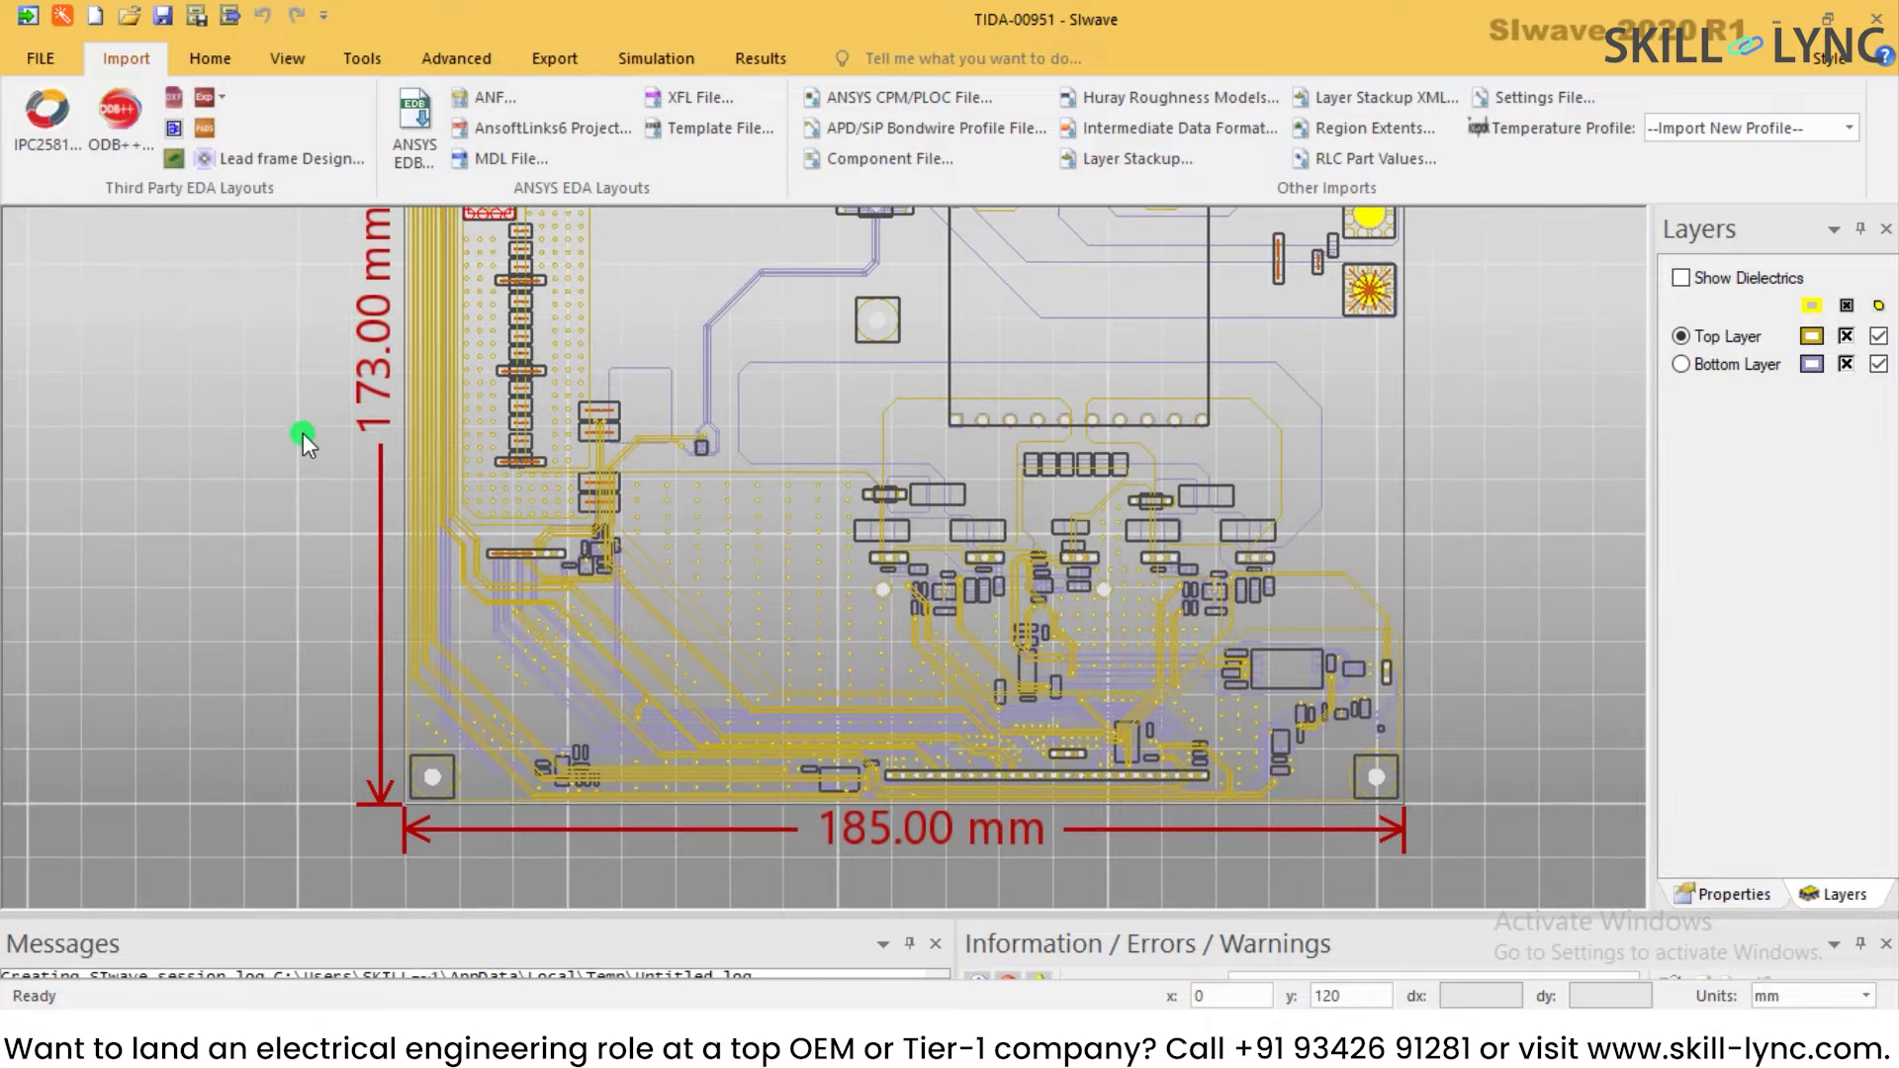
middle_drag(1509, 469, 1464, 668)
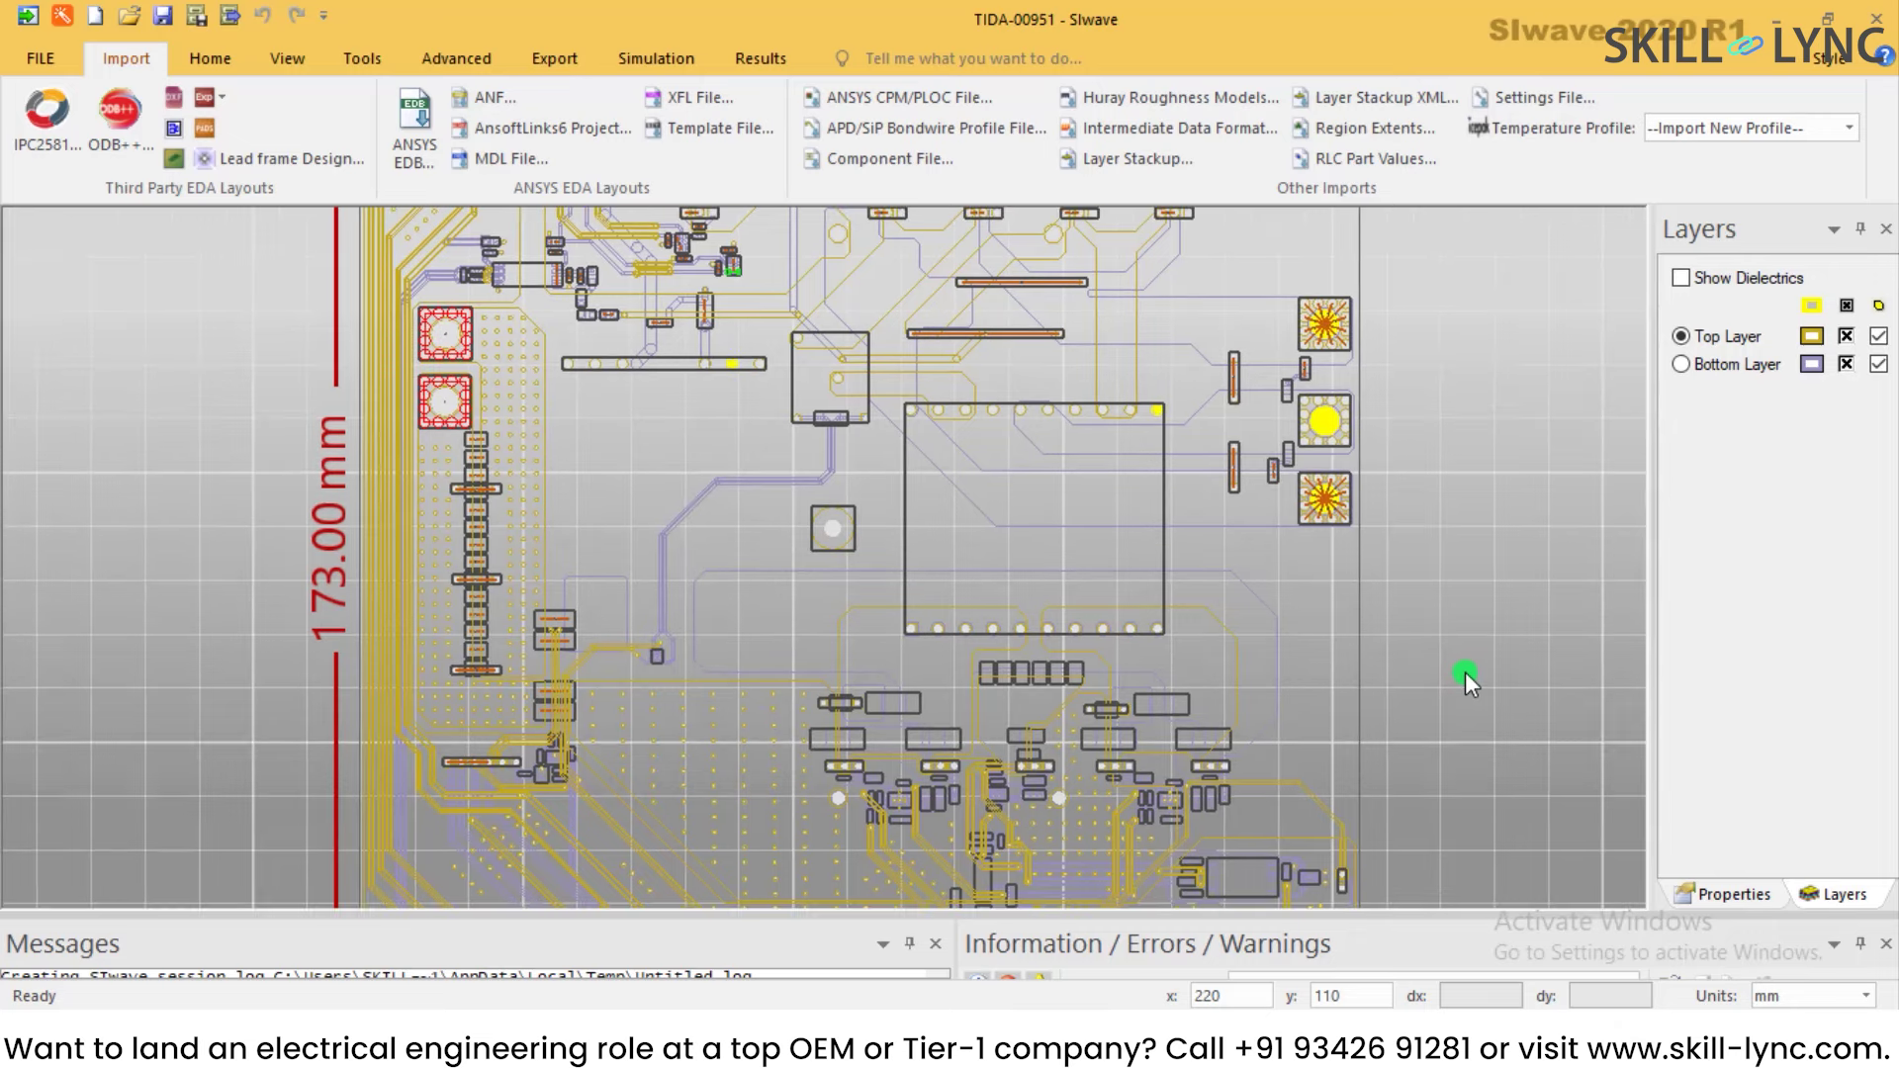
Step: Open the SIwave Workflow Wizard and start configuring the DC IR drop analysis
click(61, 16)
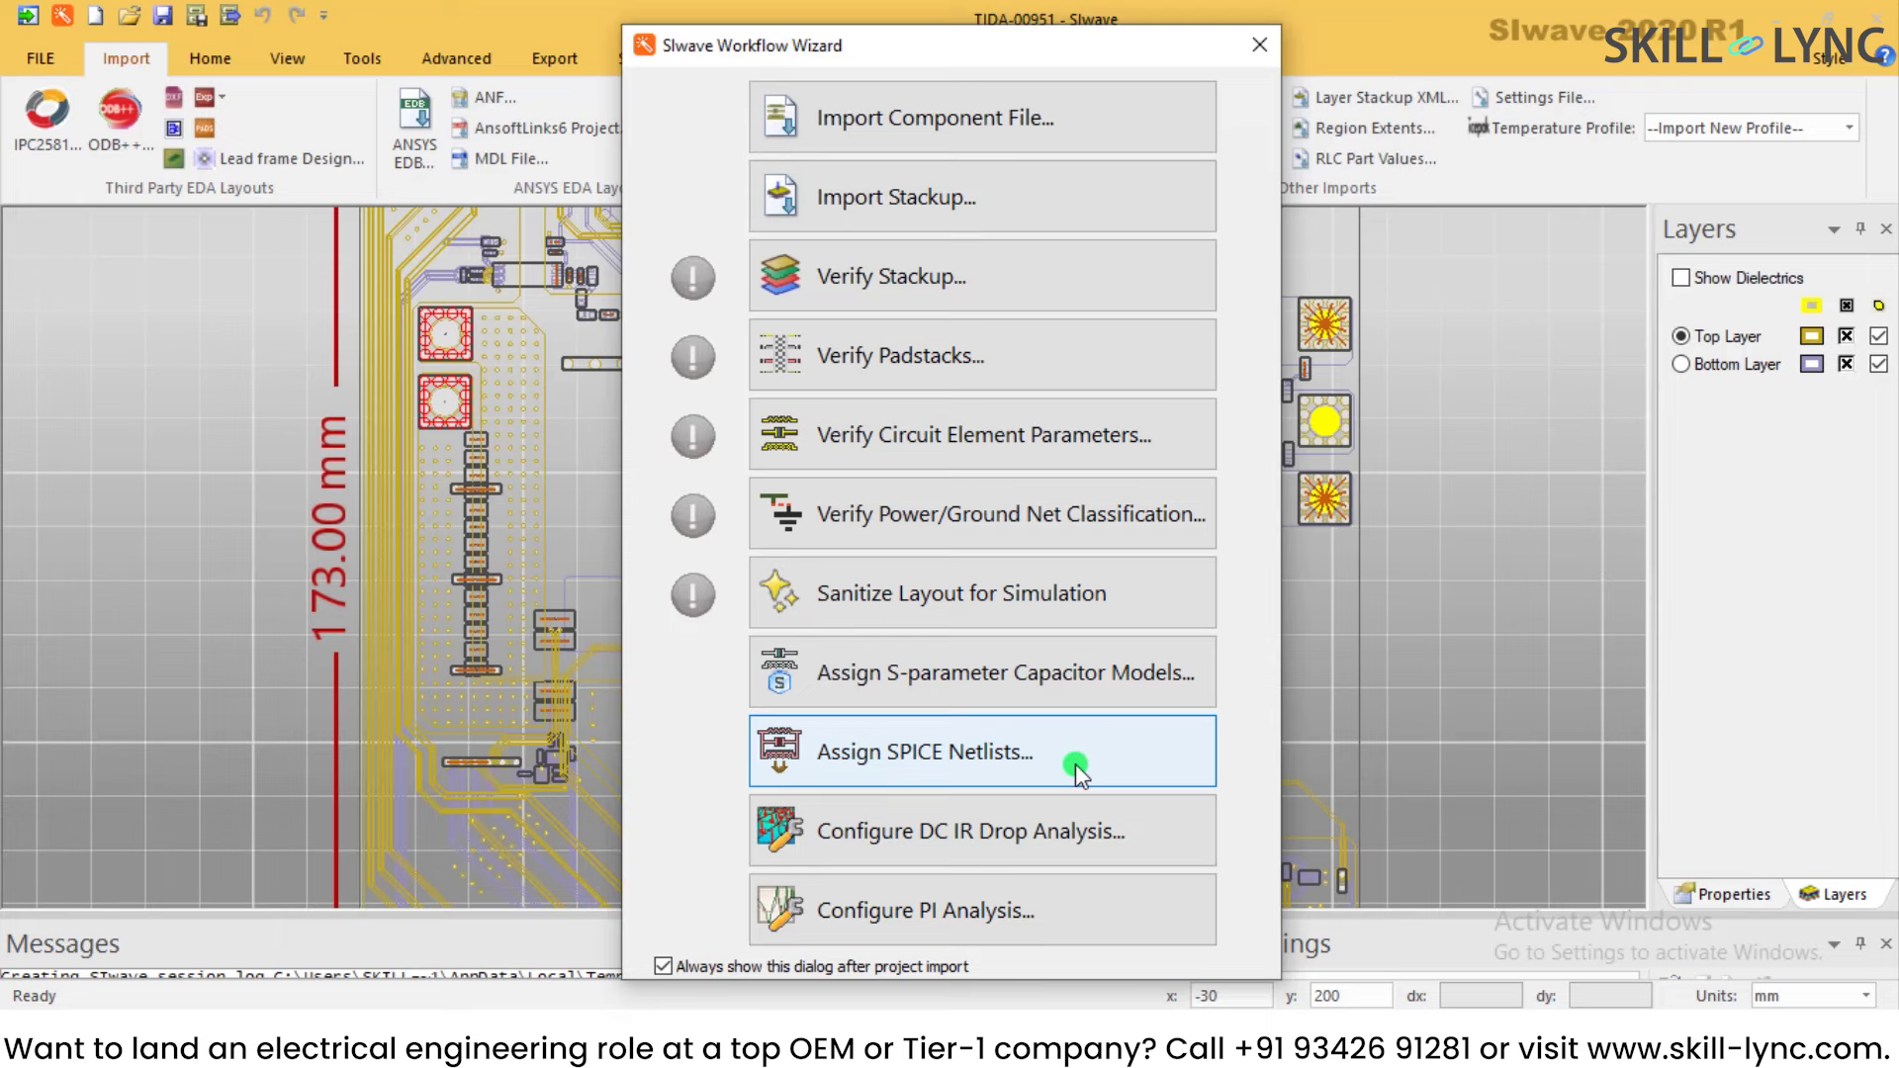
key(ctrl+shift+d)
mouse_move(716, 785)
mouse_down()
mouse_move(776, 831)
mouse_move(983, 890)
mouse_move(1229, 880)
mouse_up()
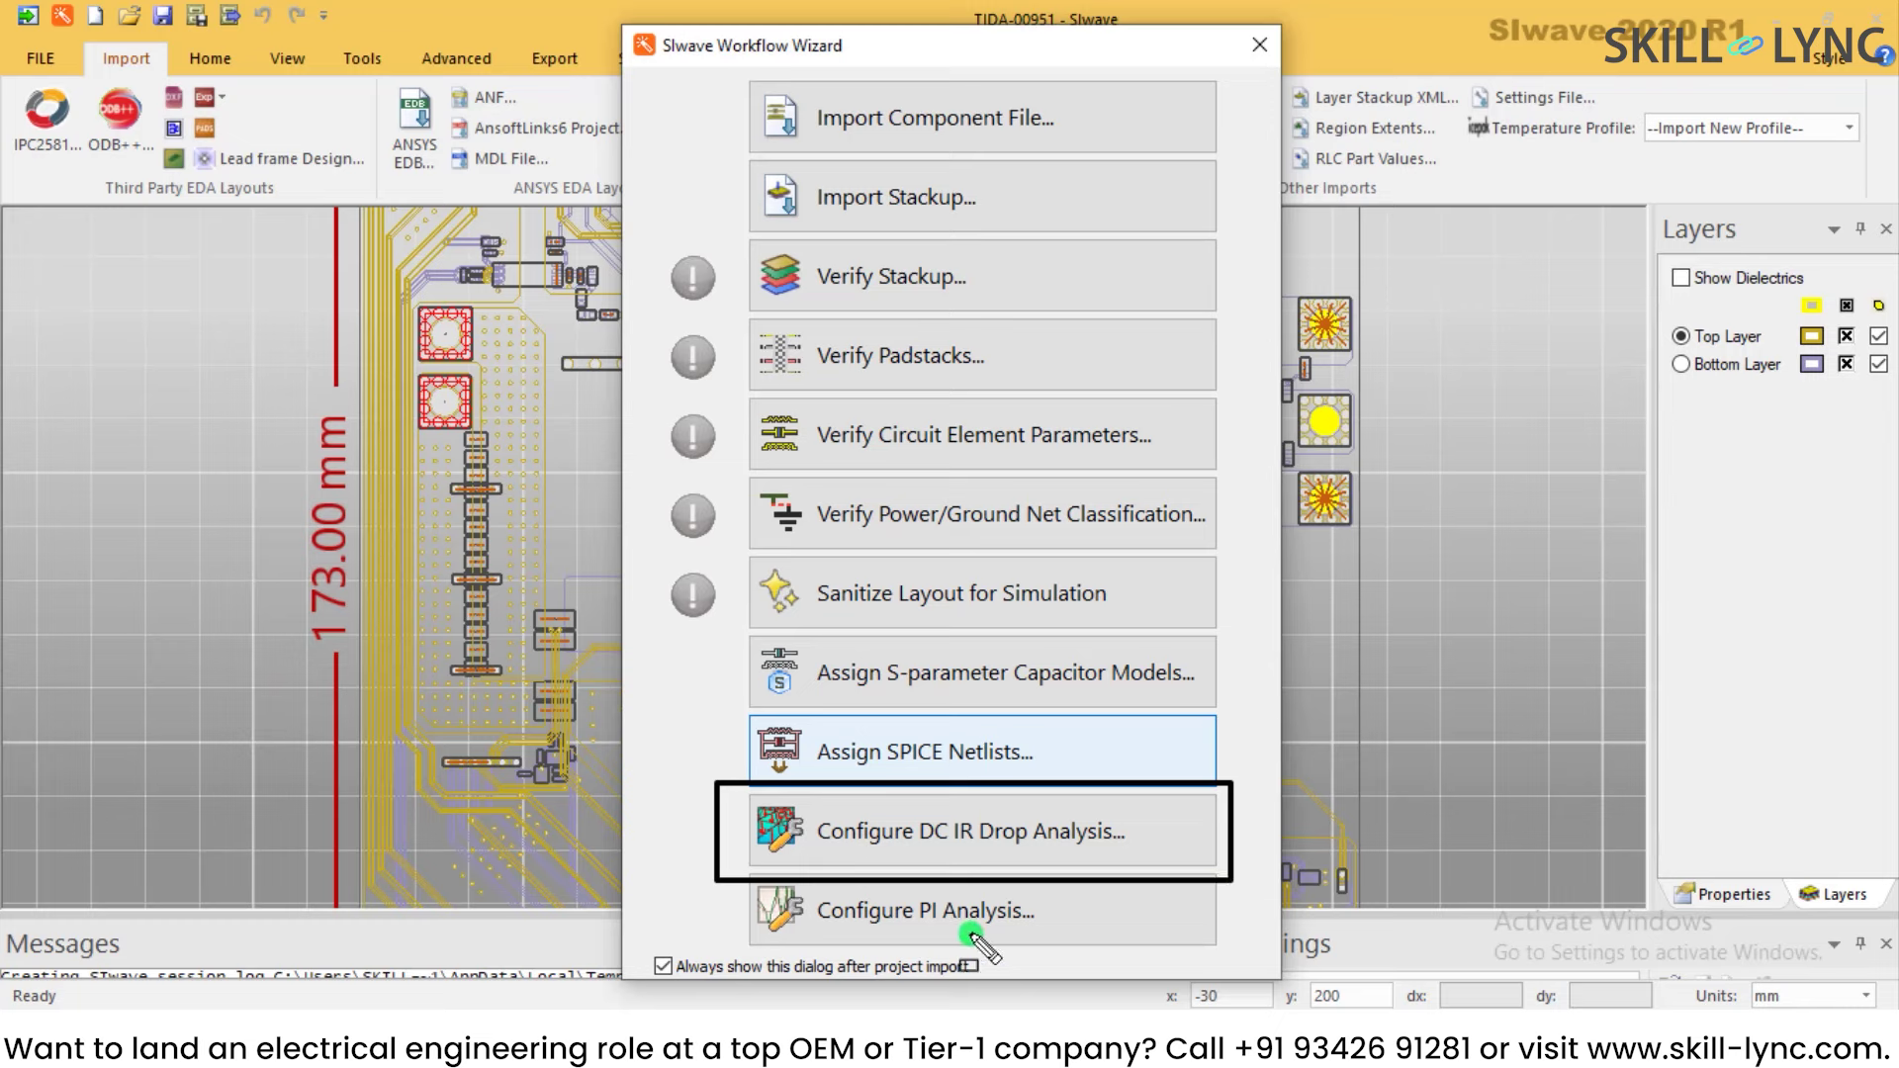
drag(1055, 928, 840, 888)
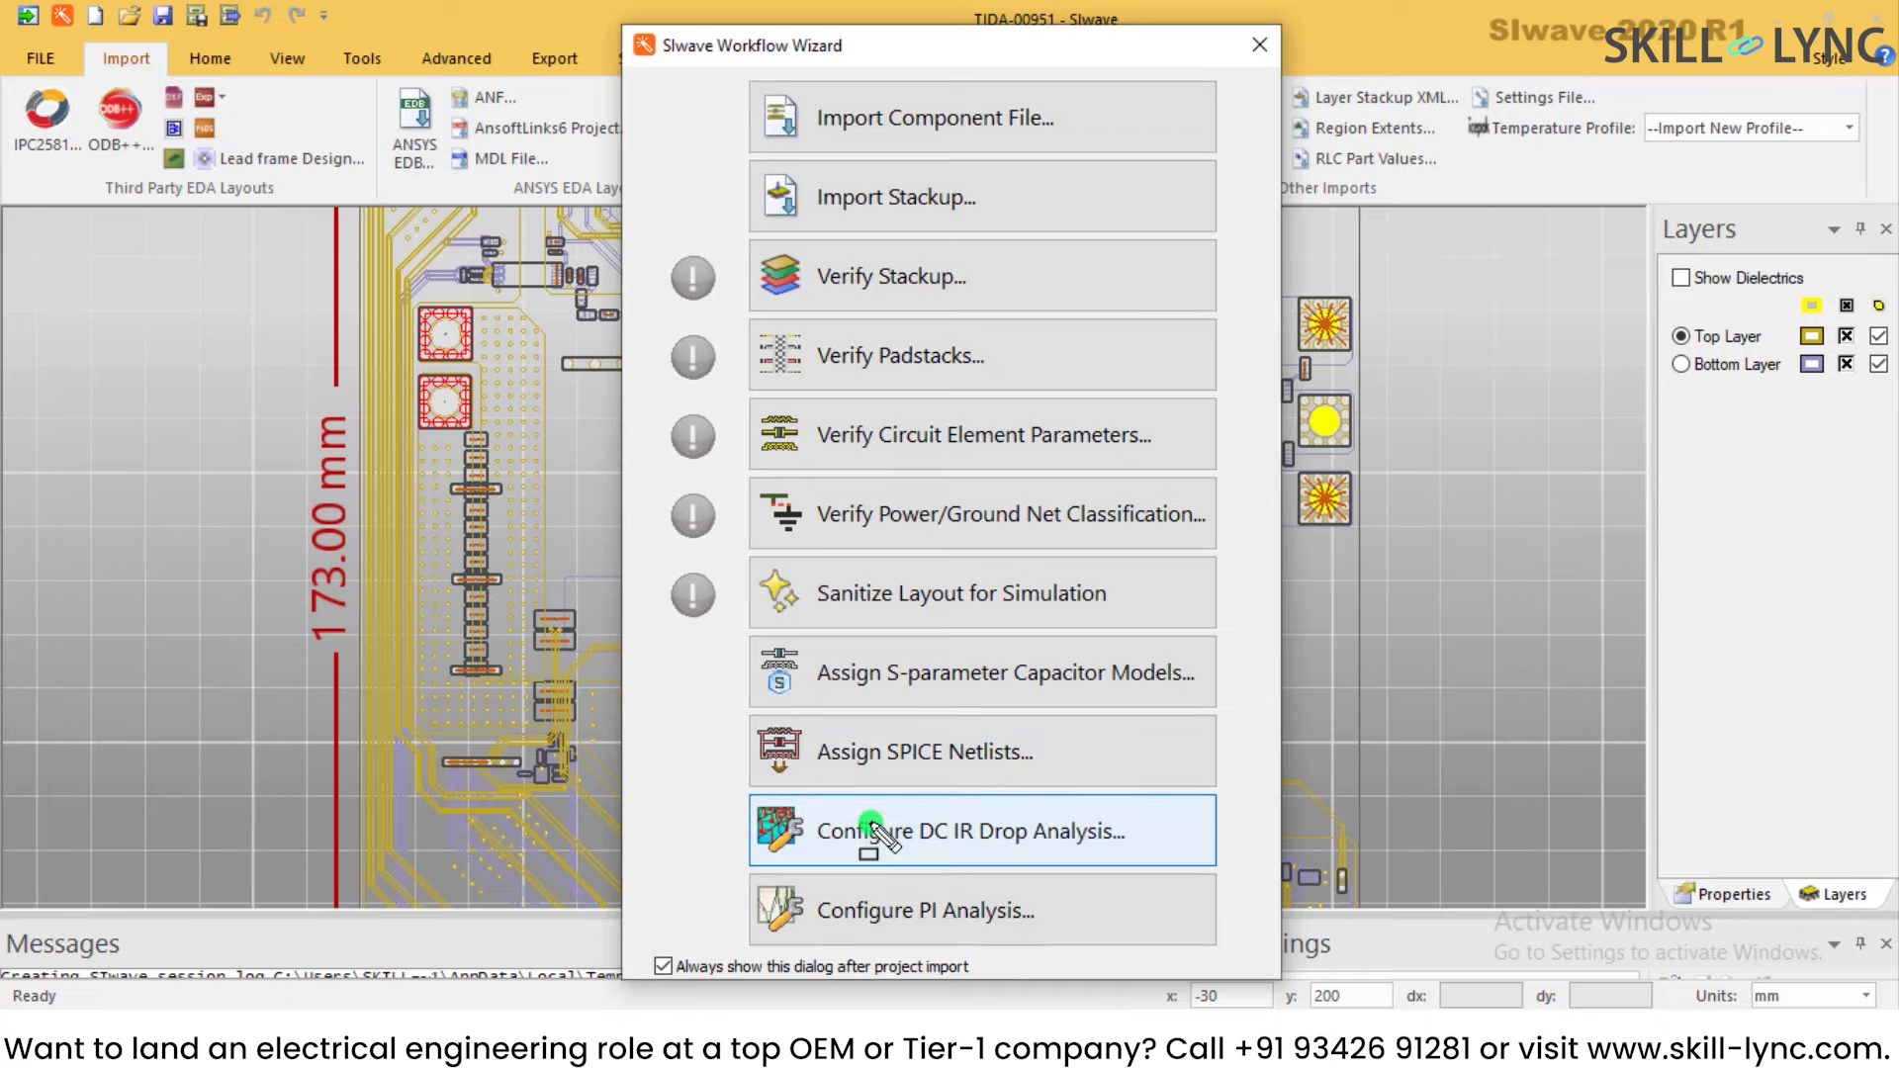
click(875, 834)
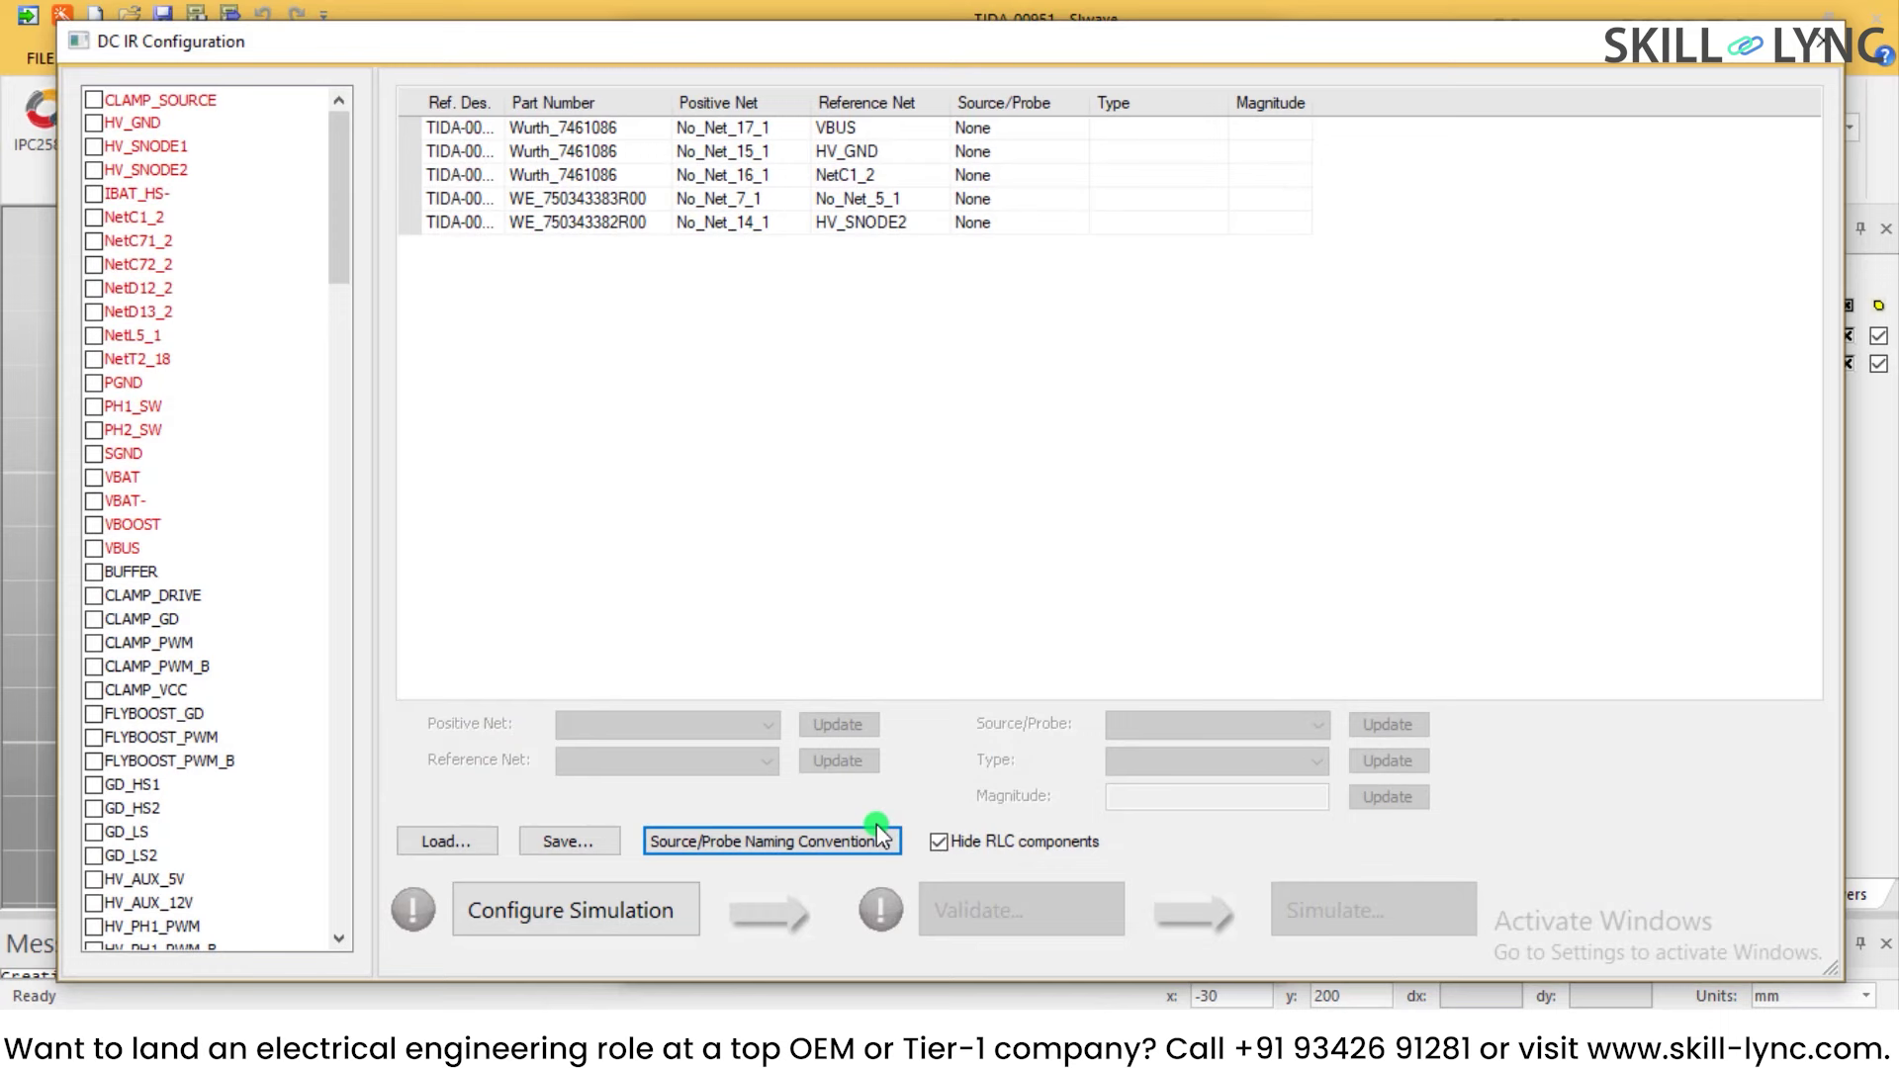
Step: Exclude the nets No_Net_15_1, No_Net_16_1, No_Net_14_1 and No_Net_17_1 from the DC IR configuration
scroll(212, 426, down, 20)
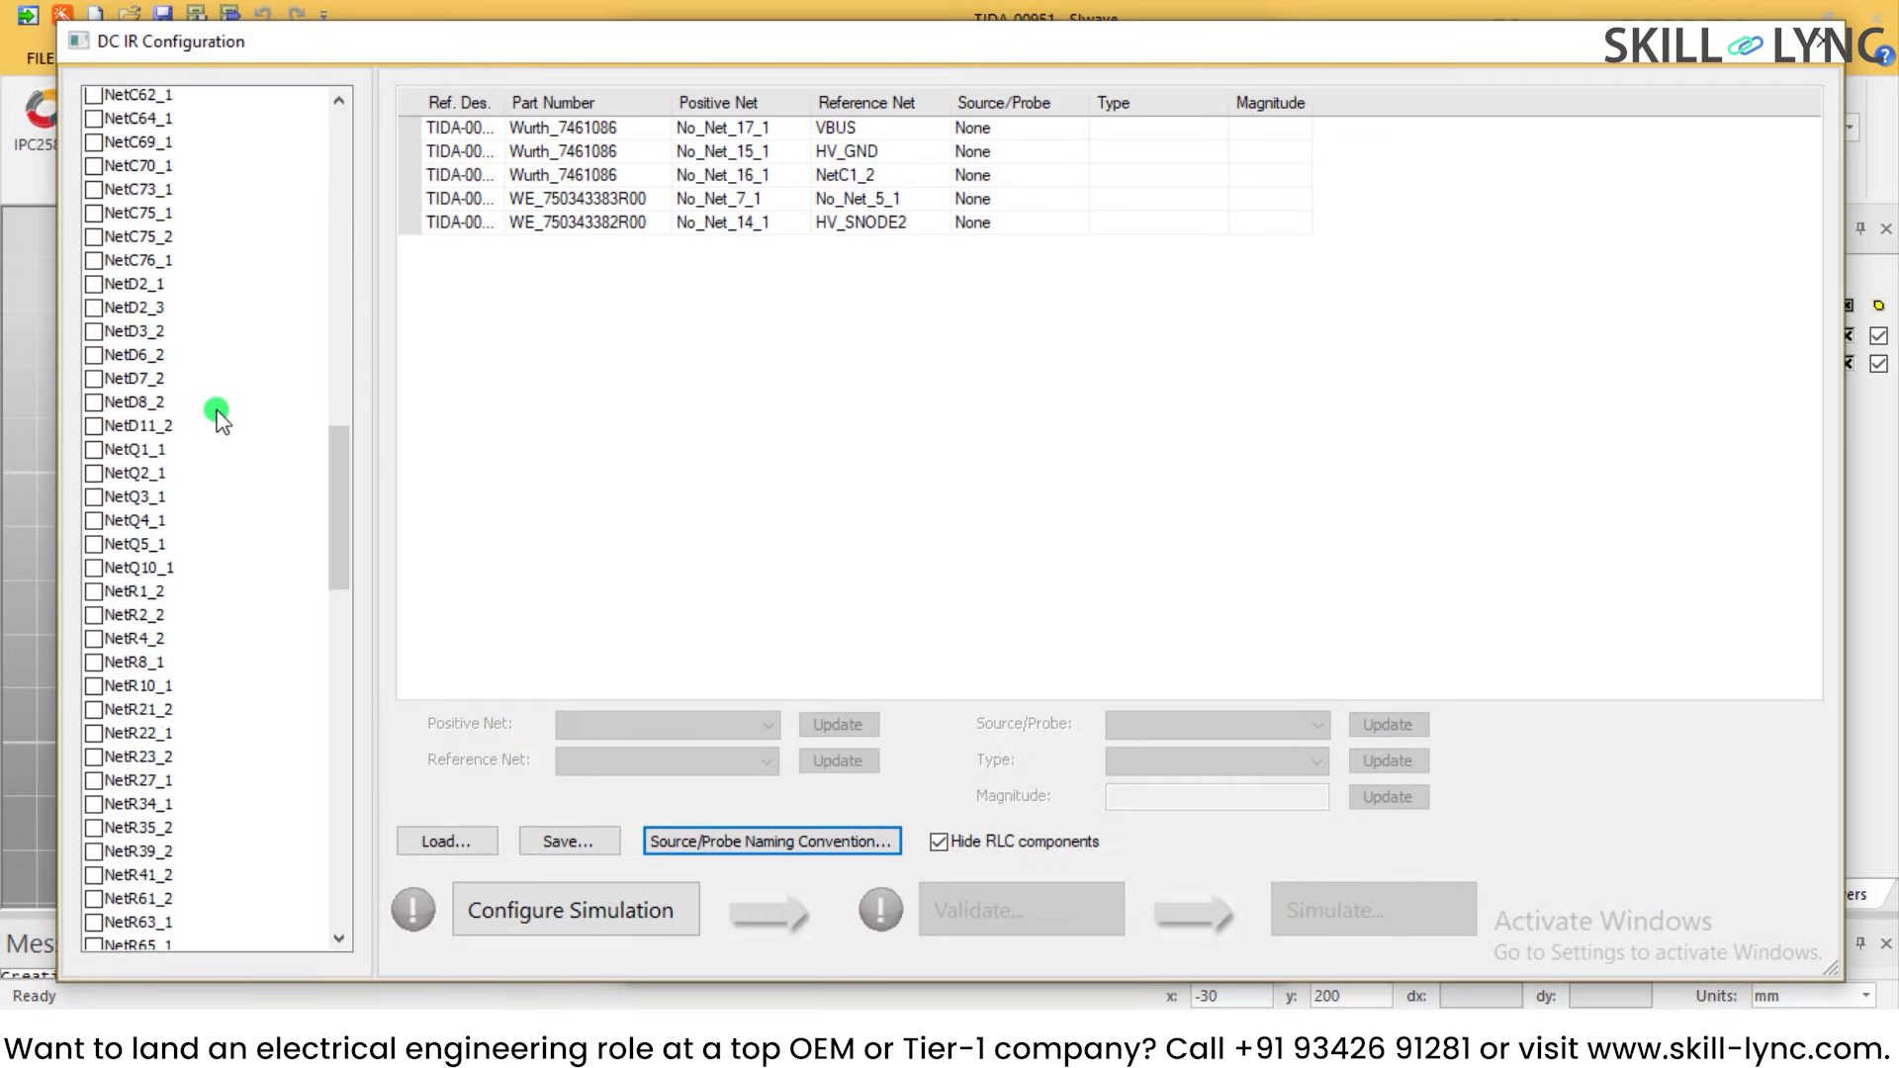
scroll(220, 420, down, 4)
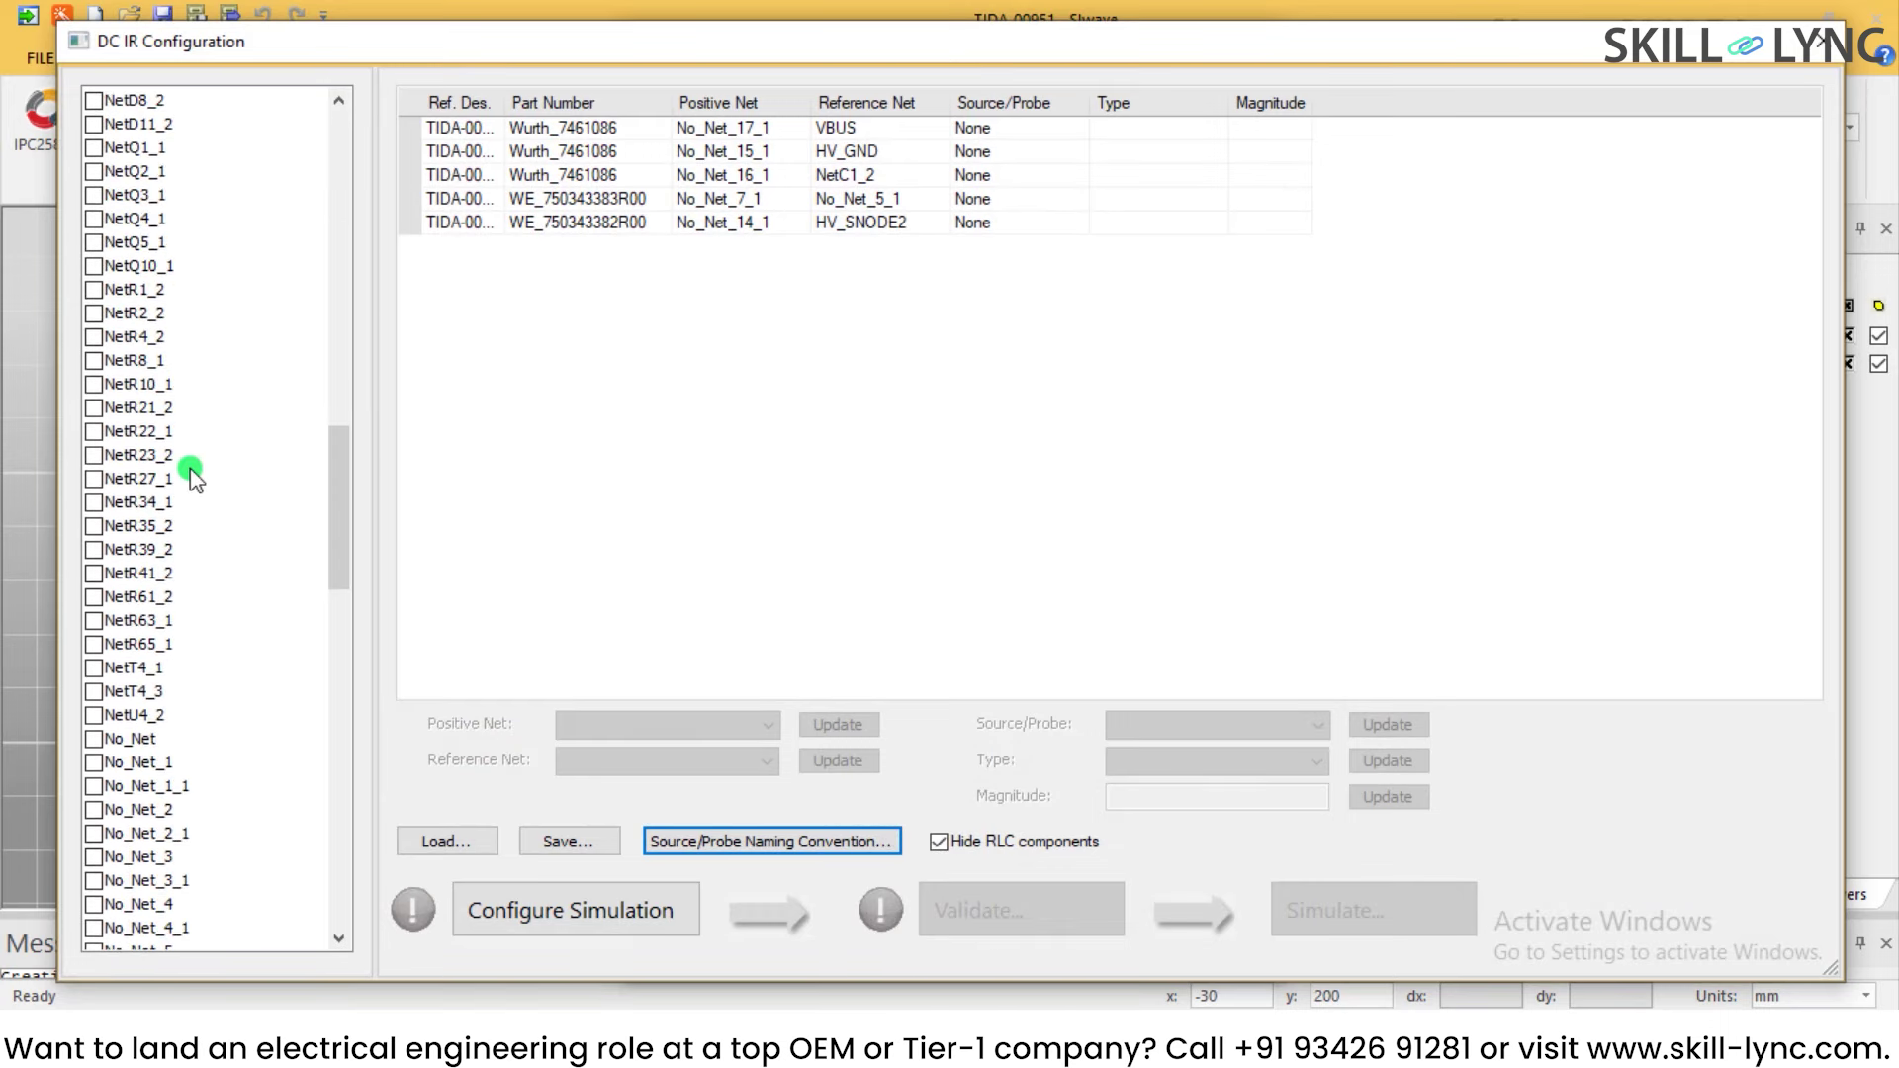
scroll(188, 475, down, 10)
scroll(188, 474, down, 2)
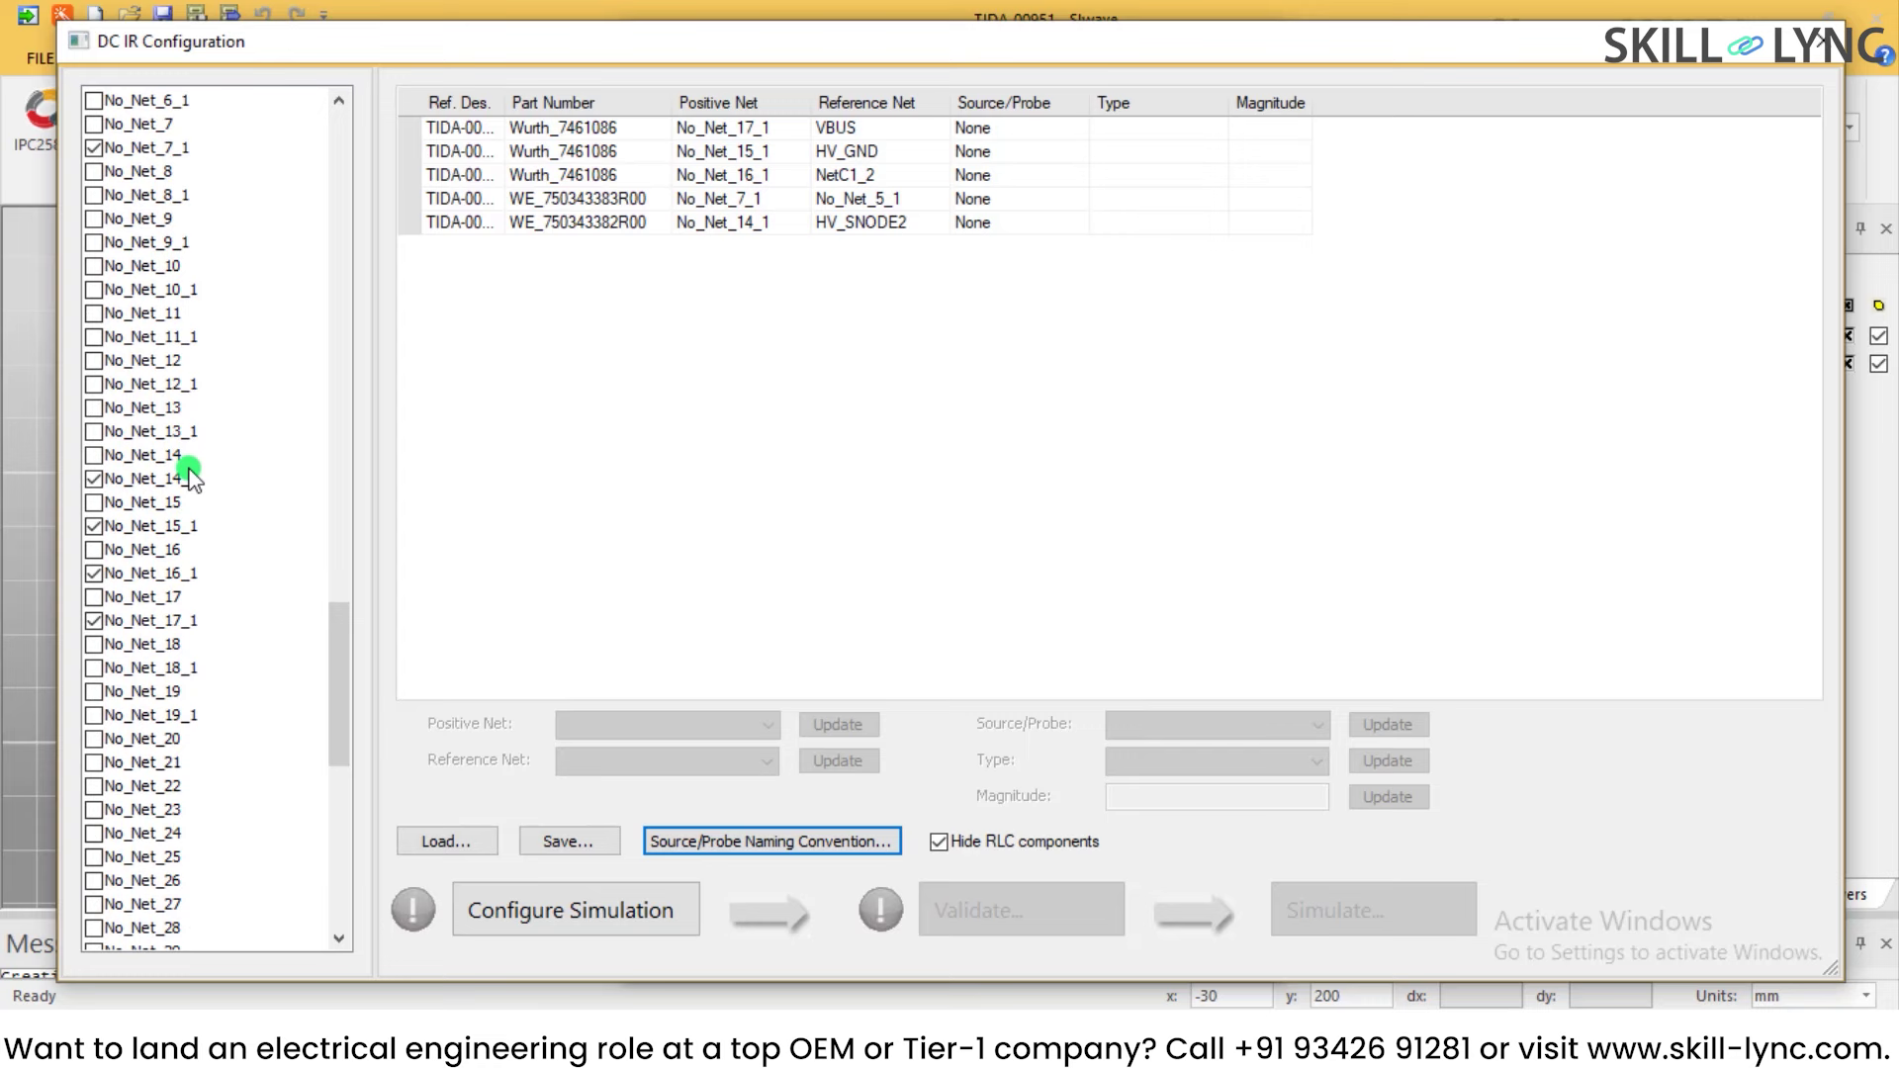
click(94, 526)
click(94, 573)
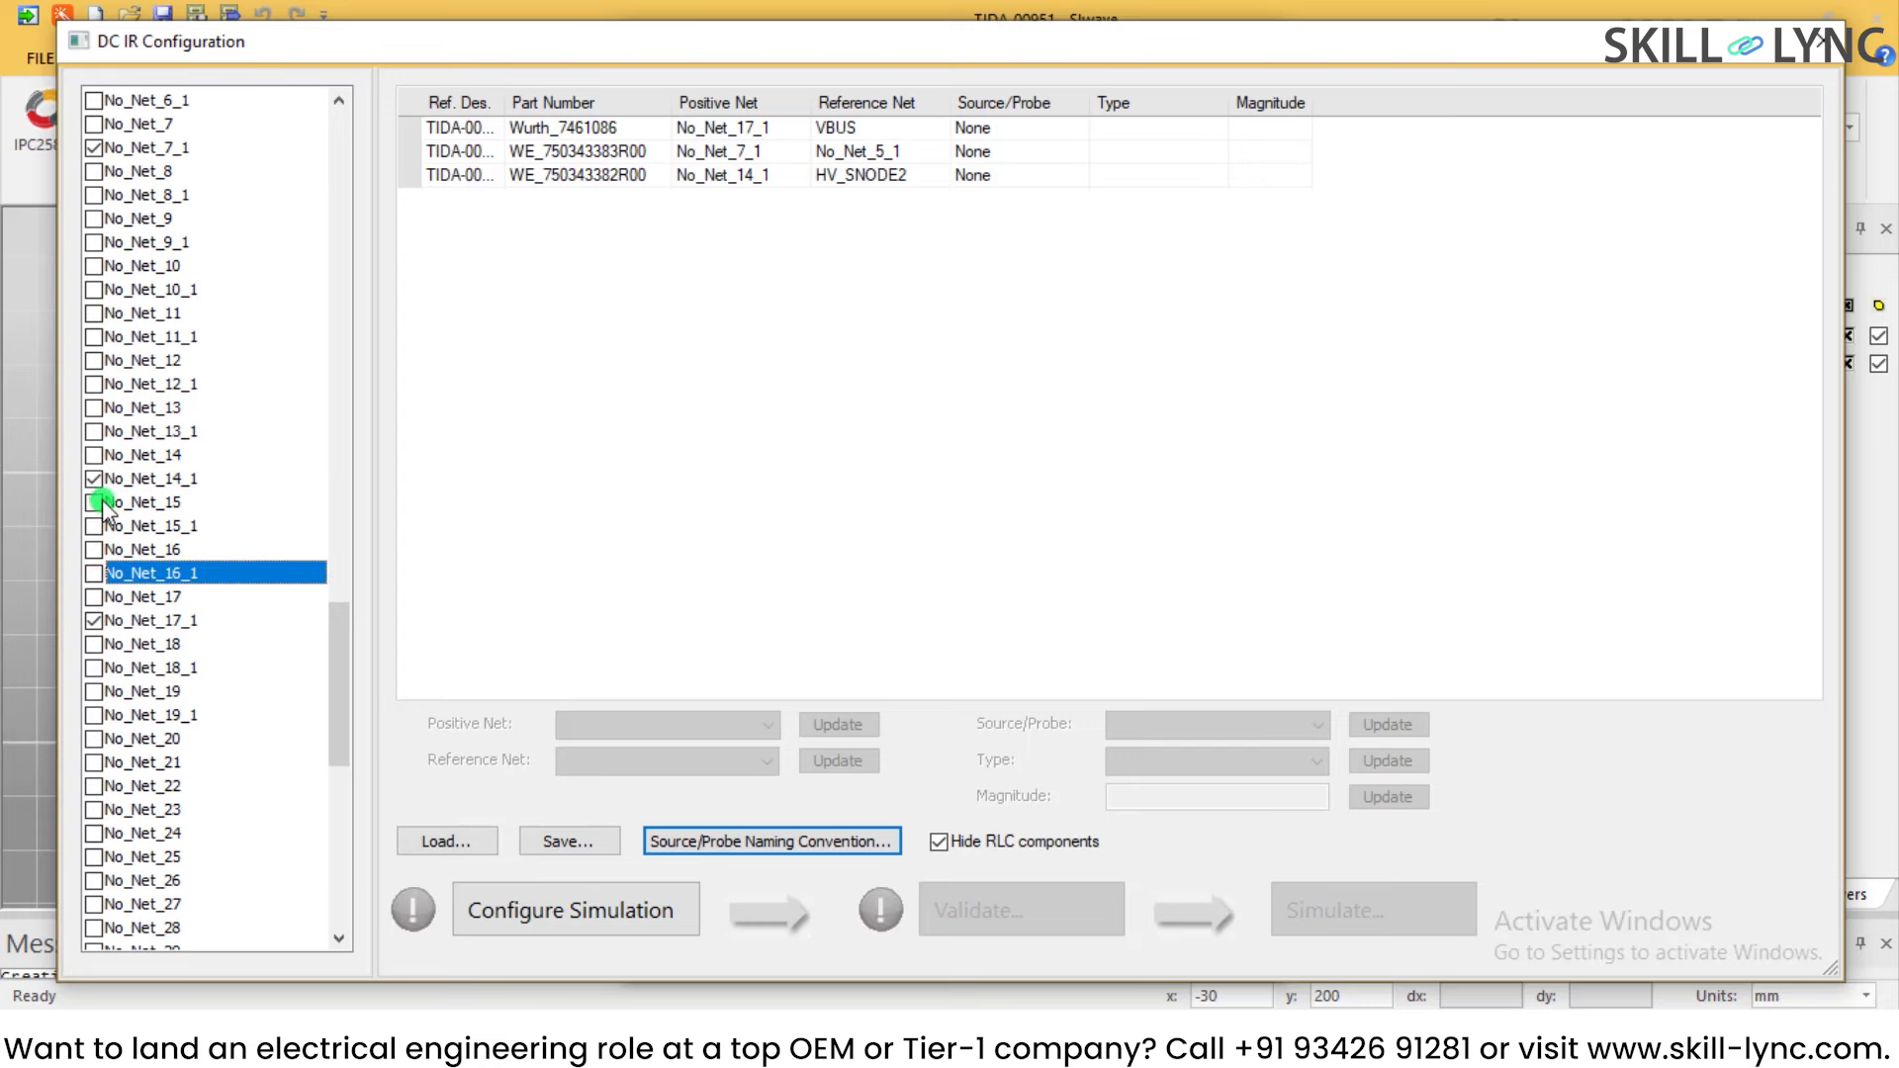
click(94, 478)
scroll(190, 479, down, 9)
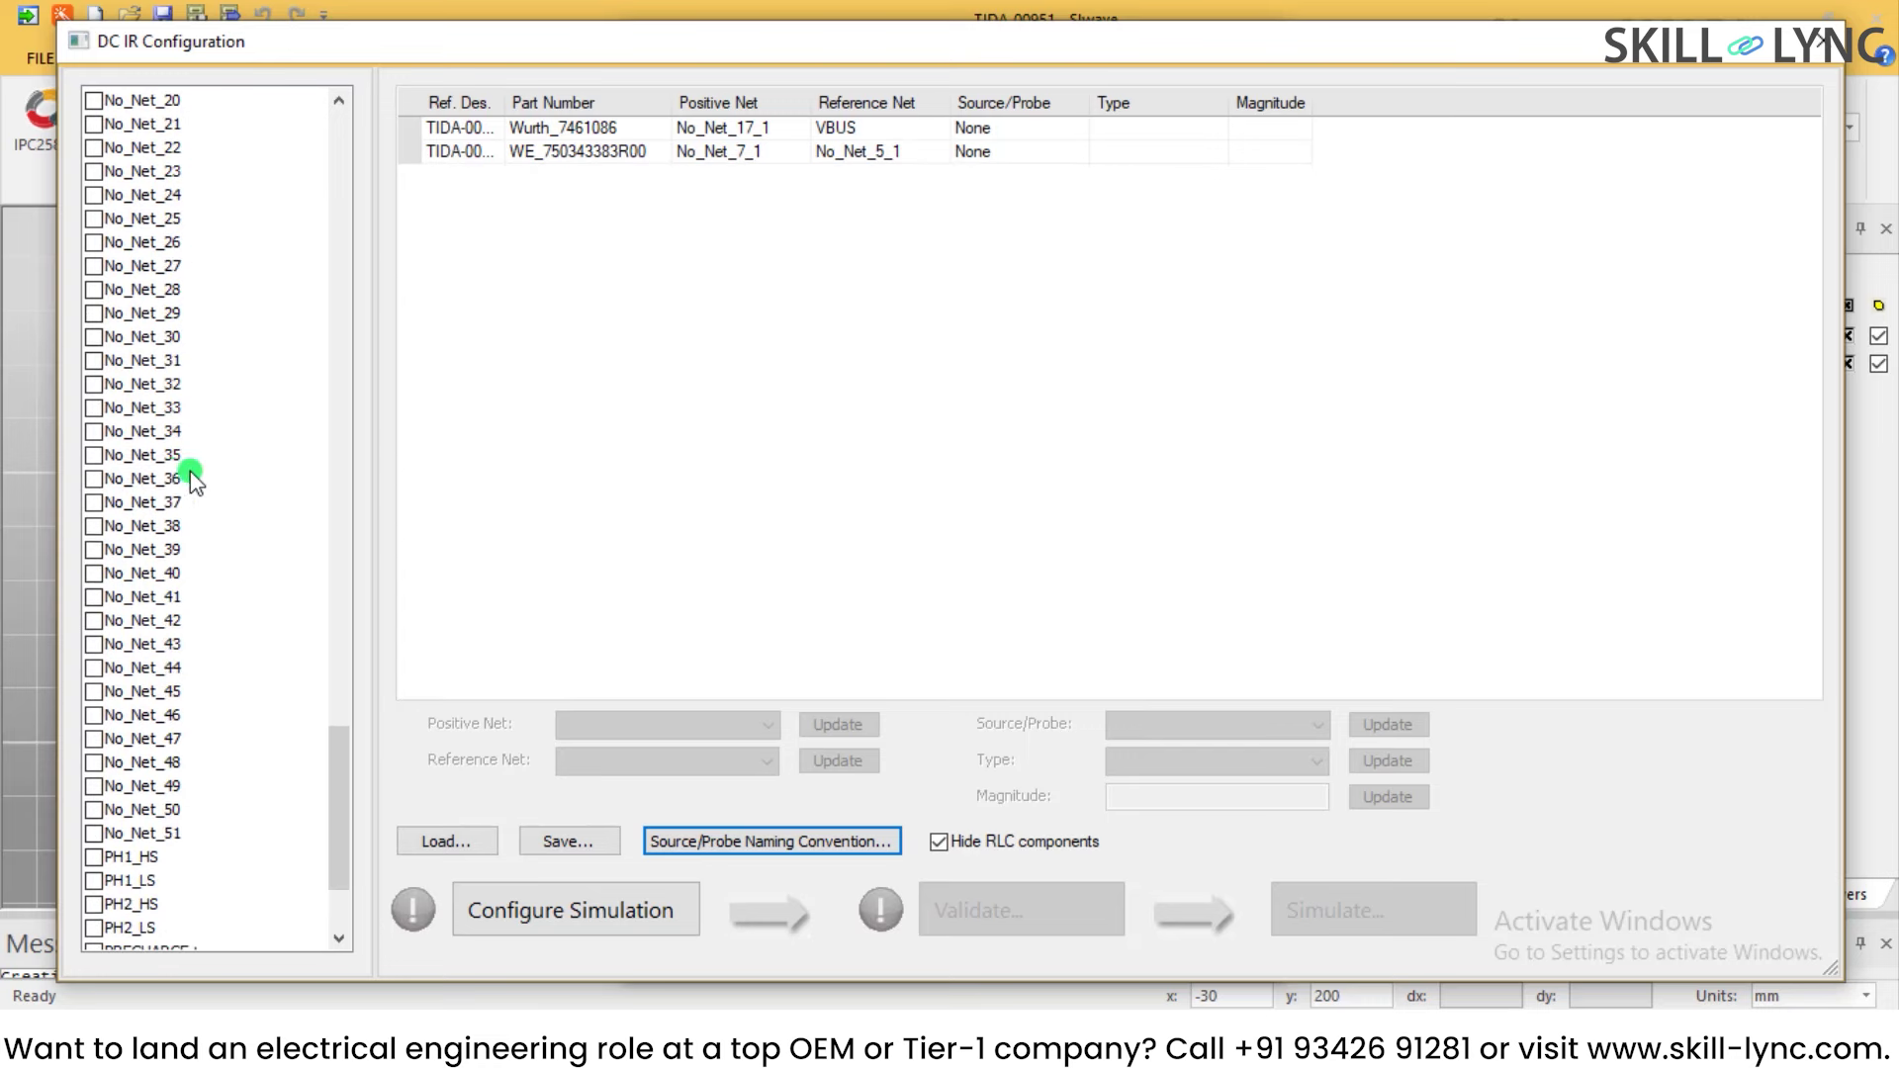
scroll(173, 477, up, 5)
scroll(170, 477, up, 1)
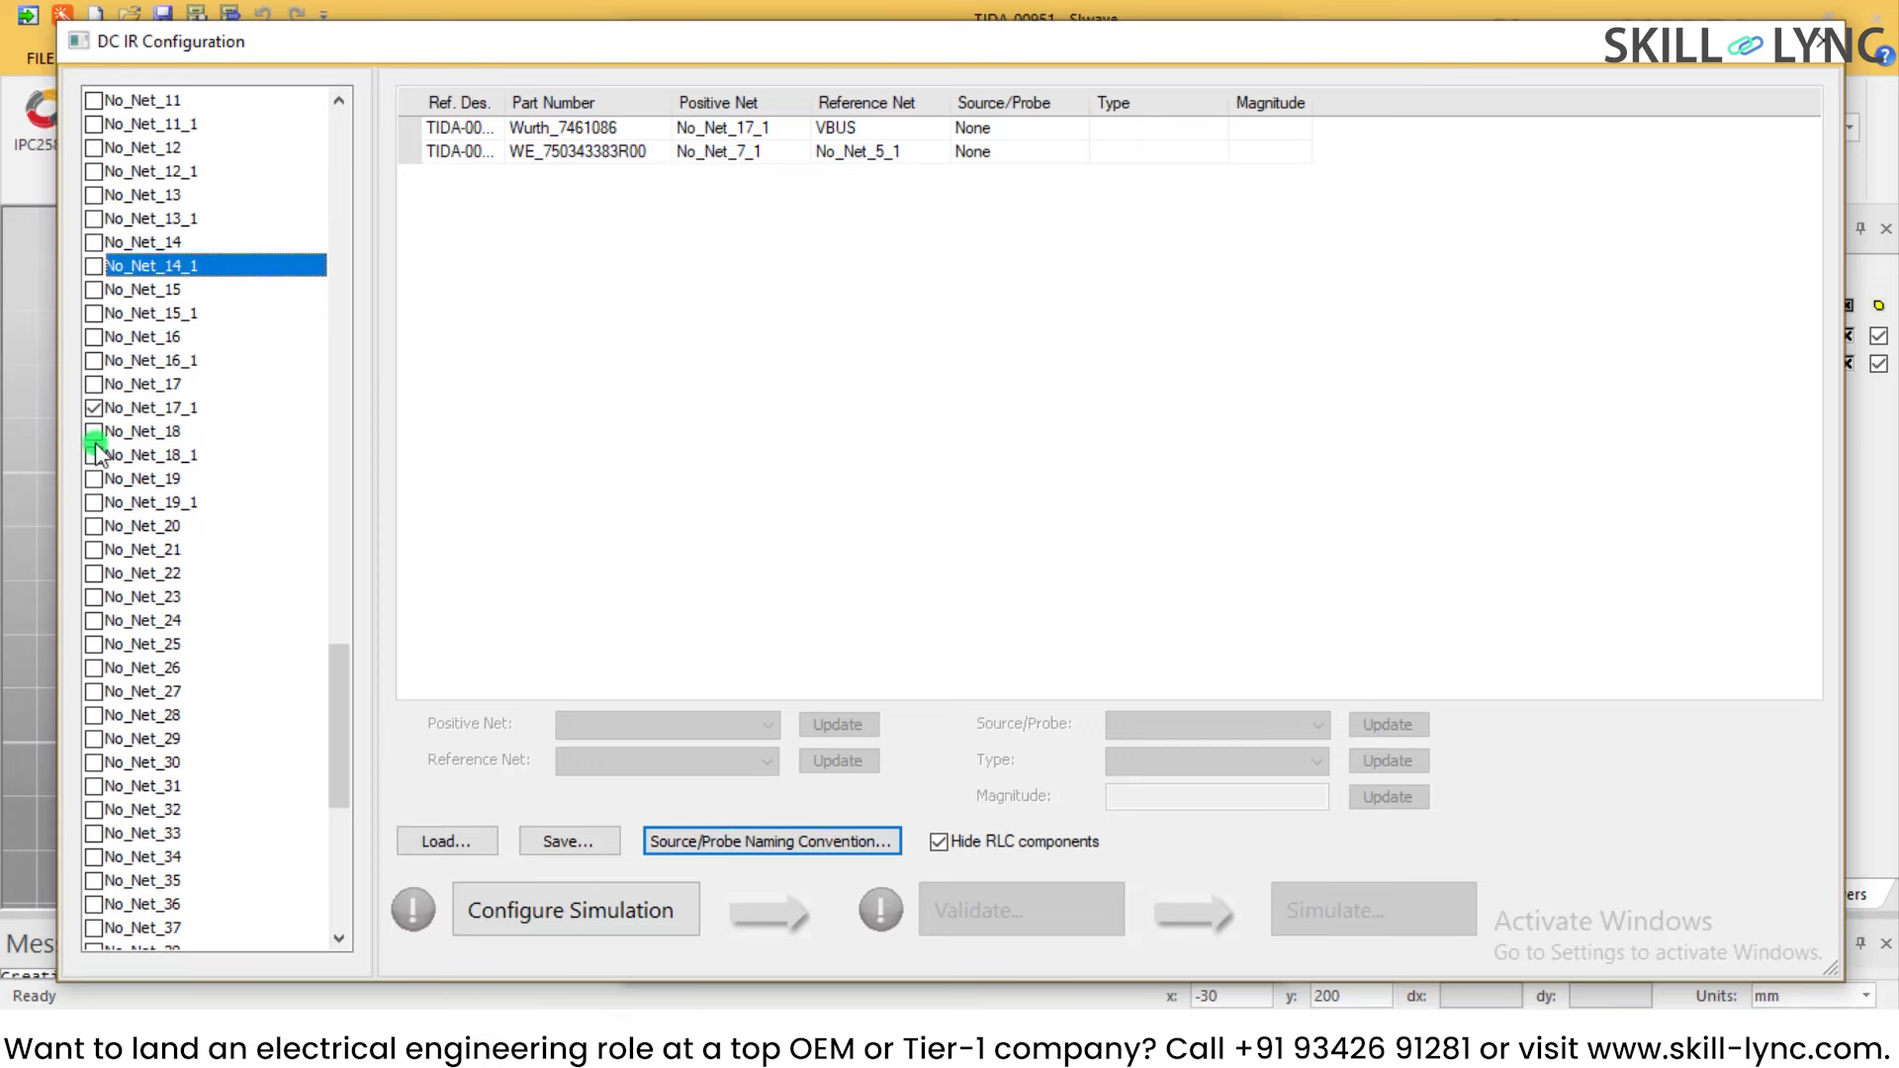
click(93, 408)
scroll(228, 607, down, 5)
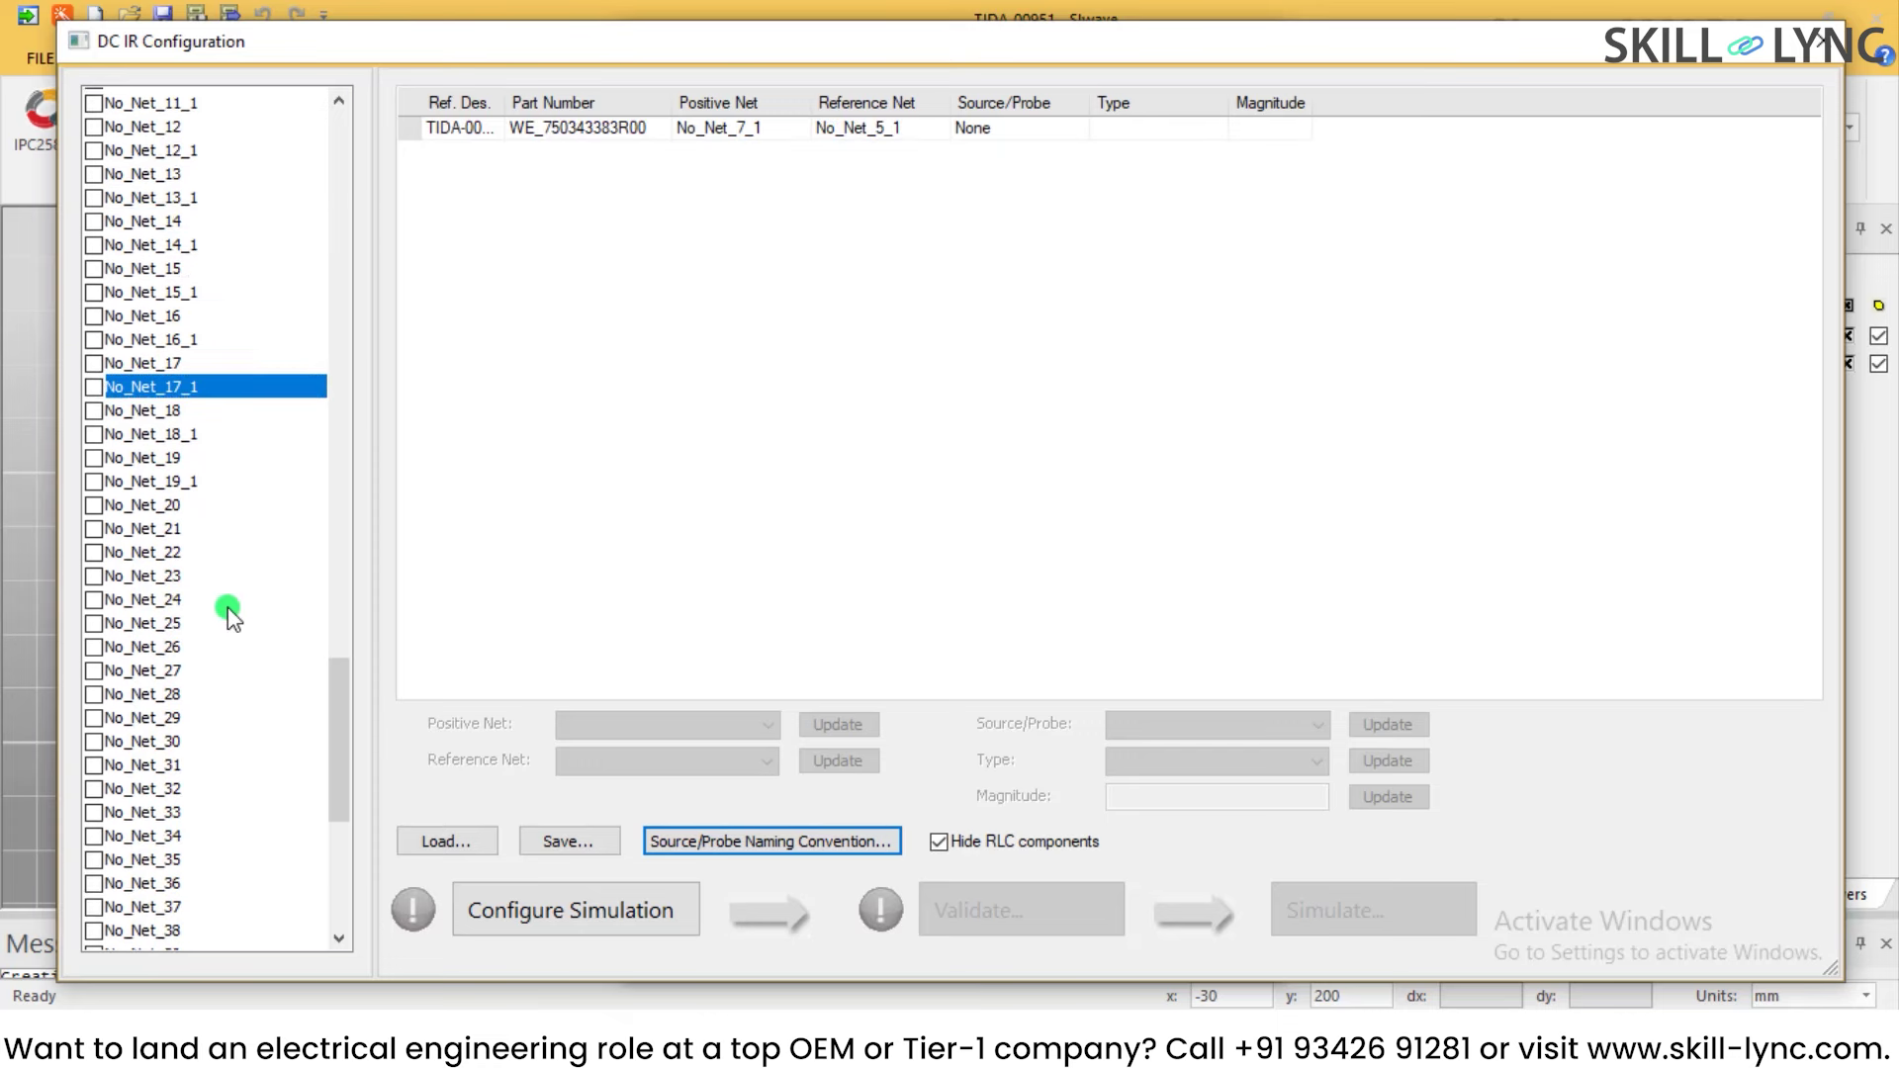
Step: Include the HV_GND, VBUS, VBAT and VBAT- nets in the DC IR configuration
drag(341, 821, 348, 150)
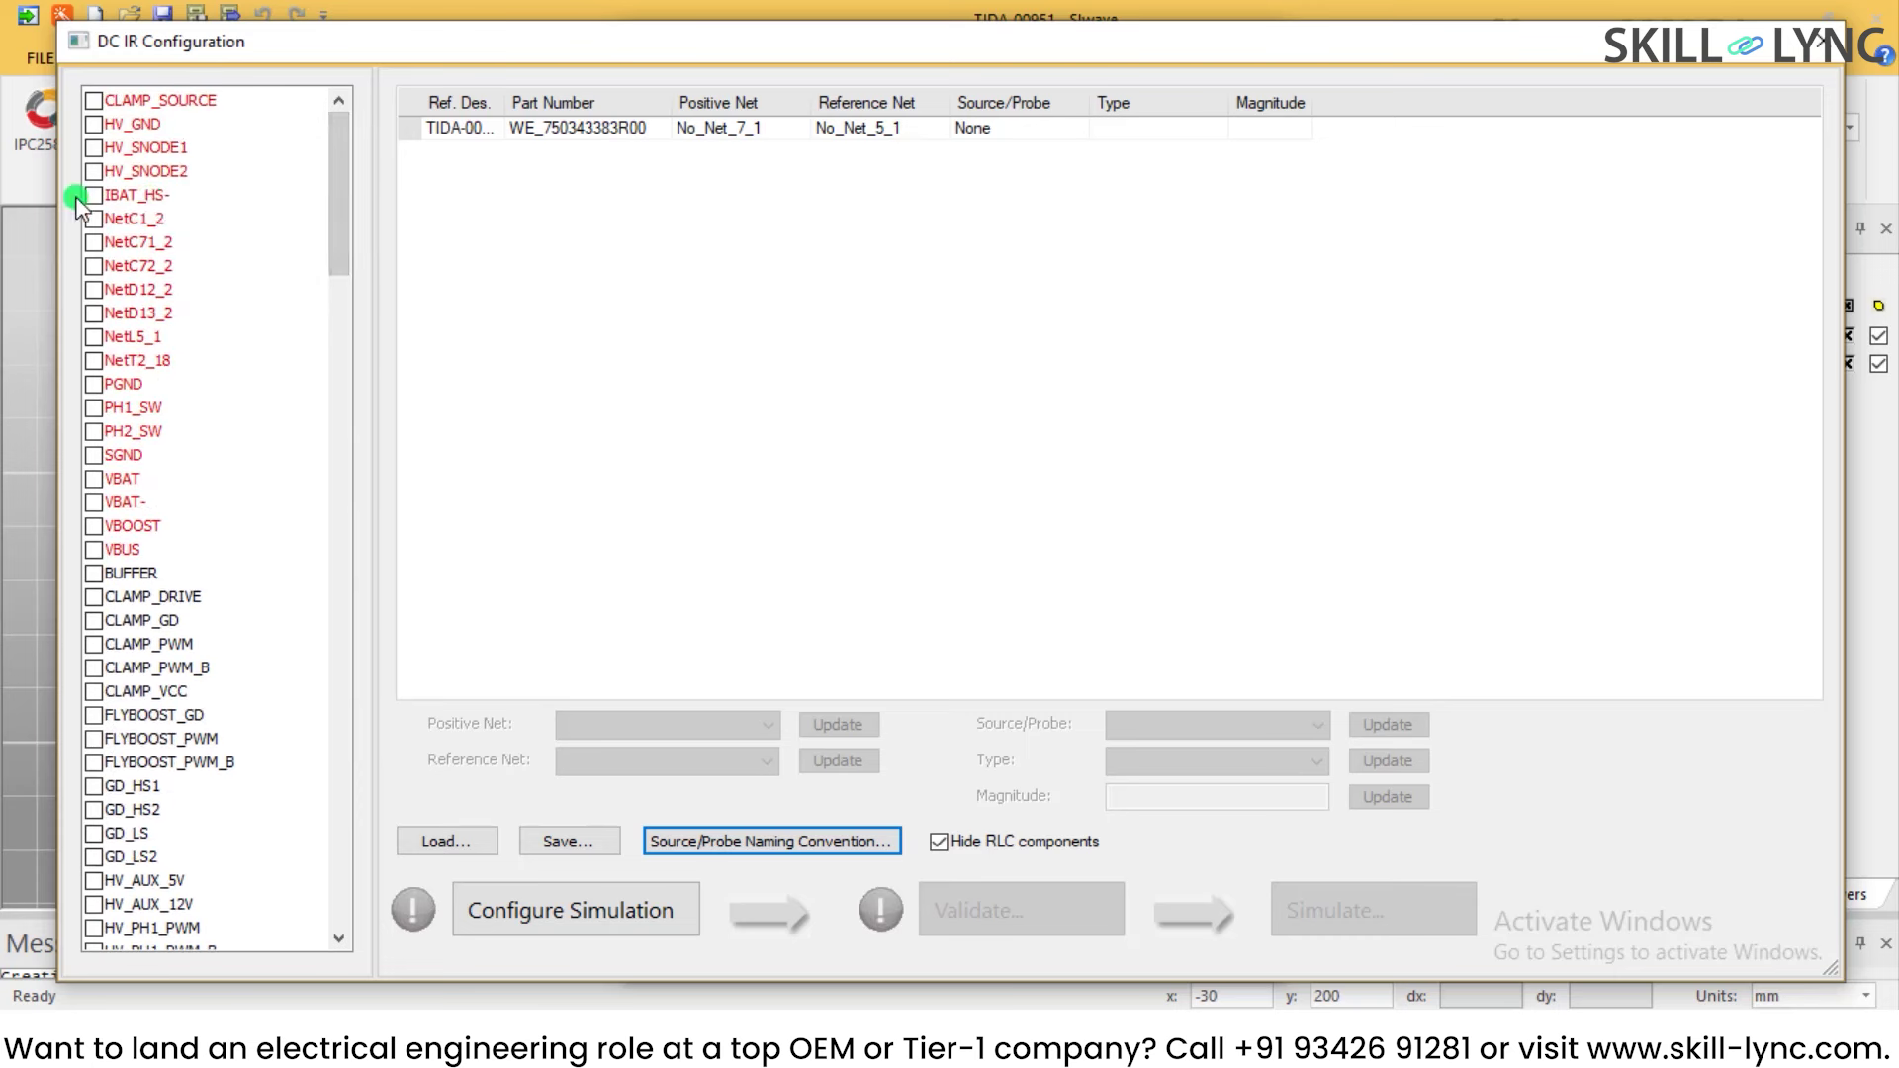
click(94, 124)
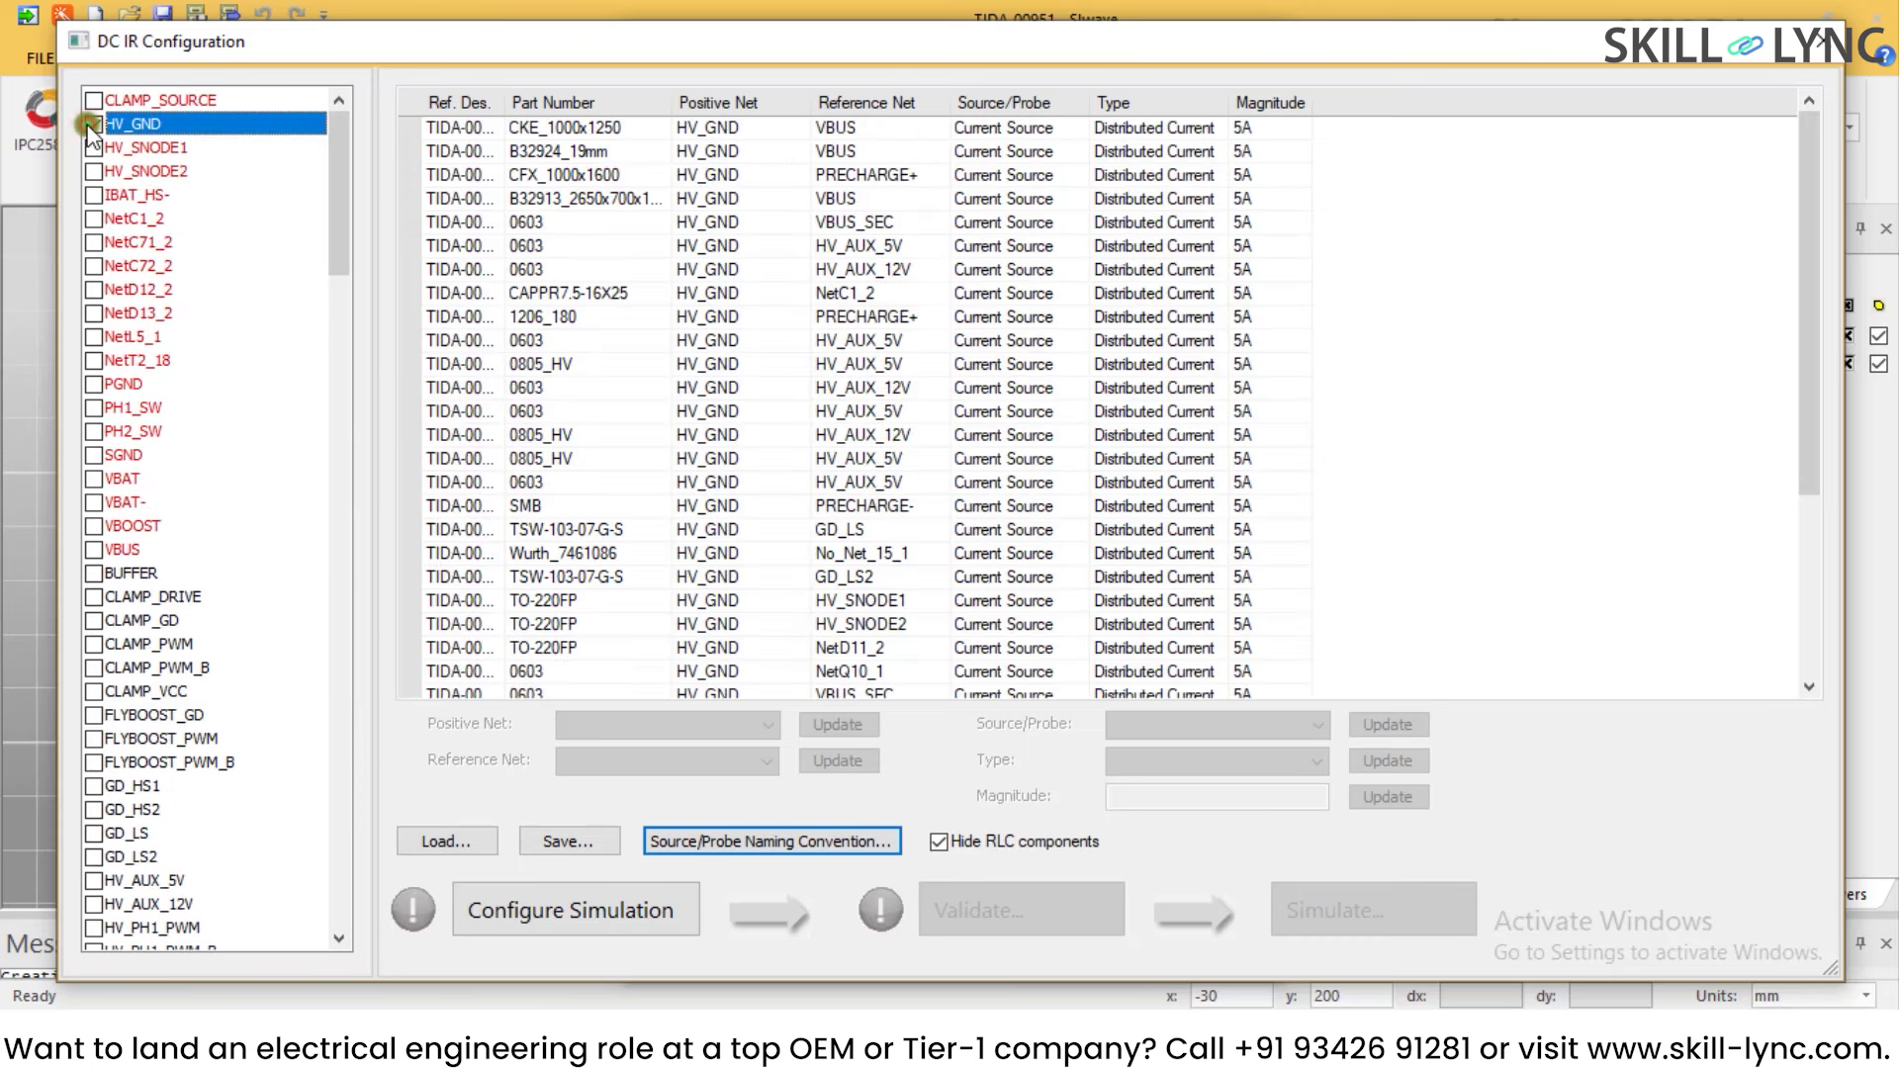
click(93, 124)
click(94, 551)
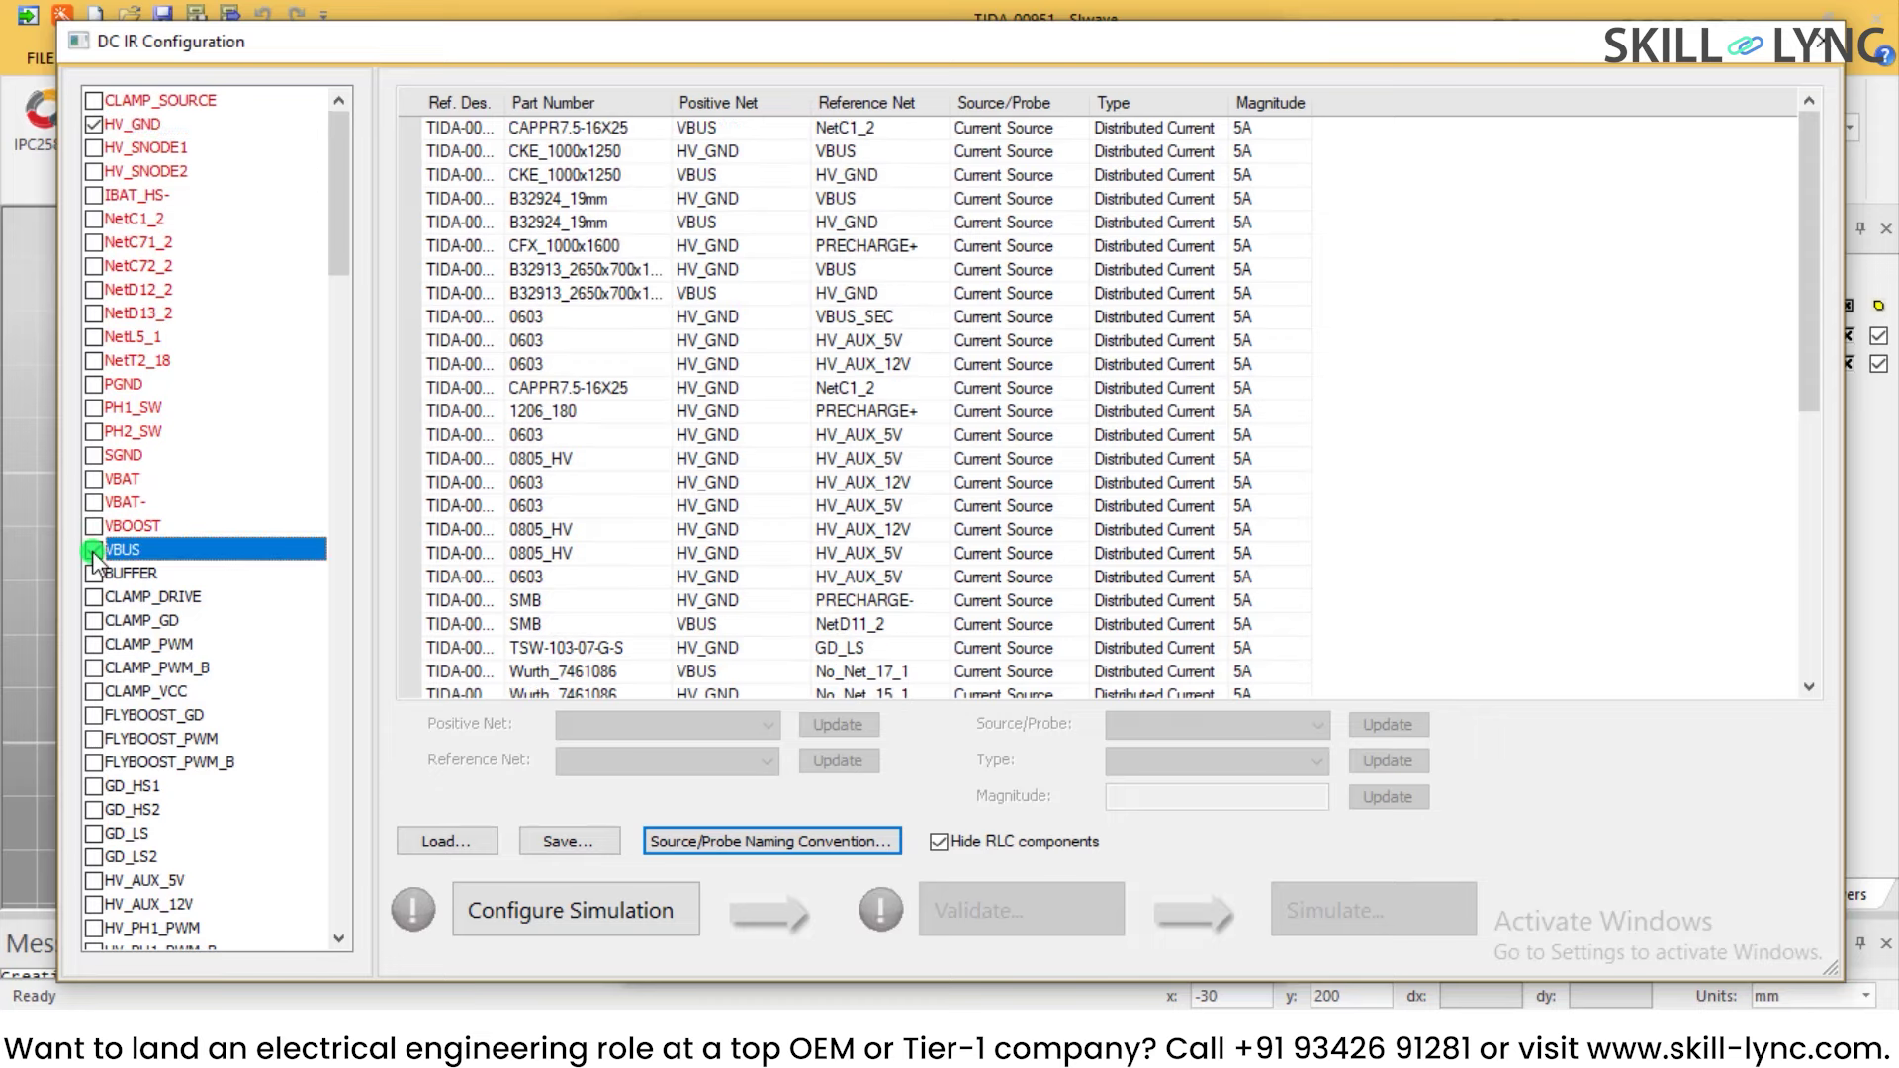
scroll(1305, 451, down, 7)
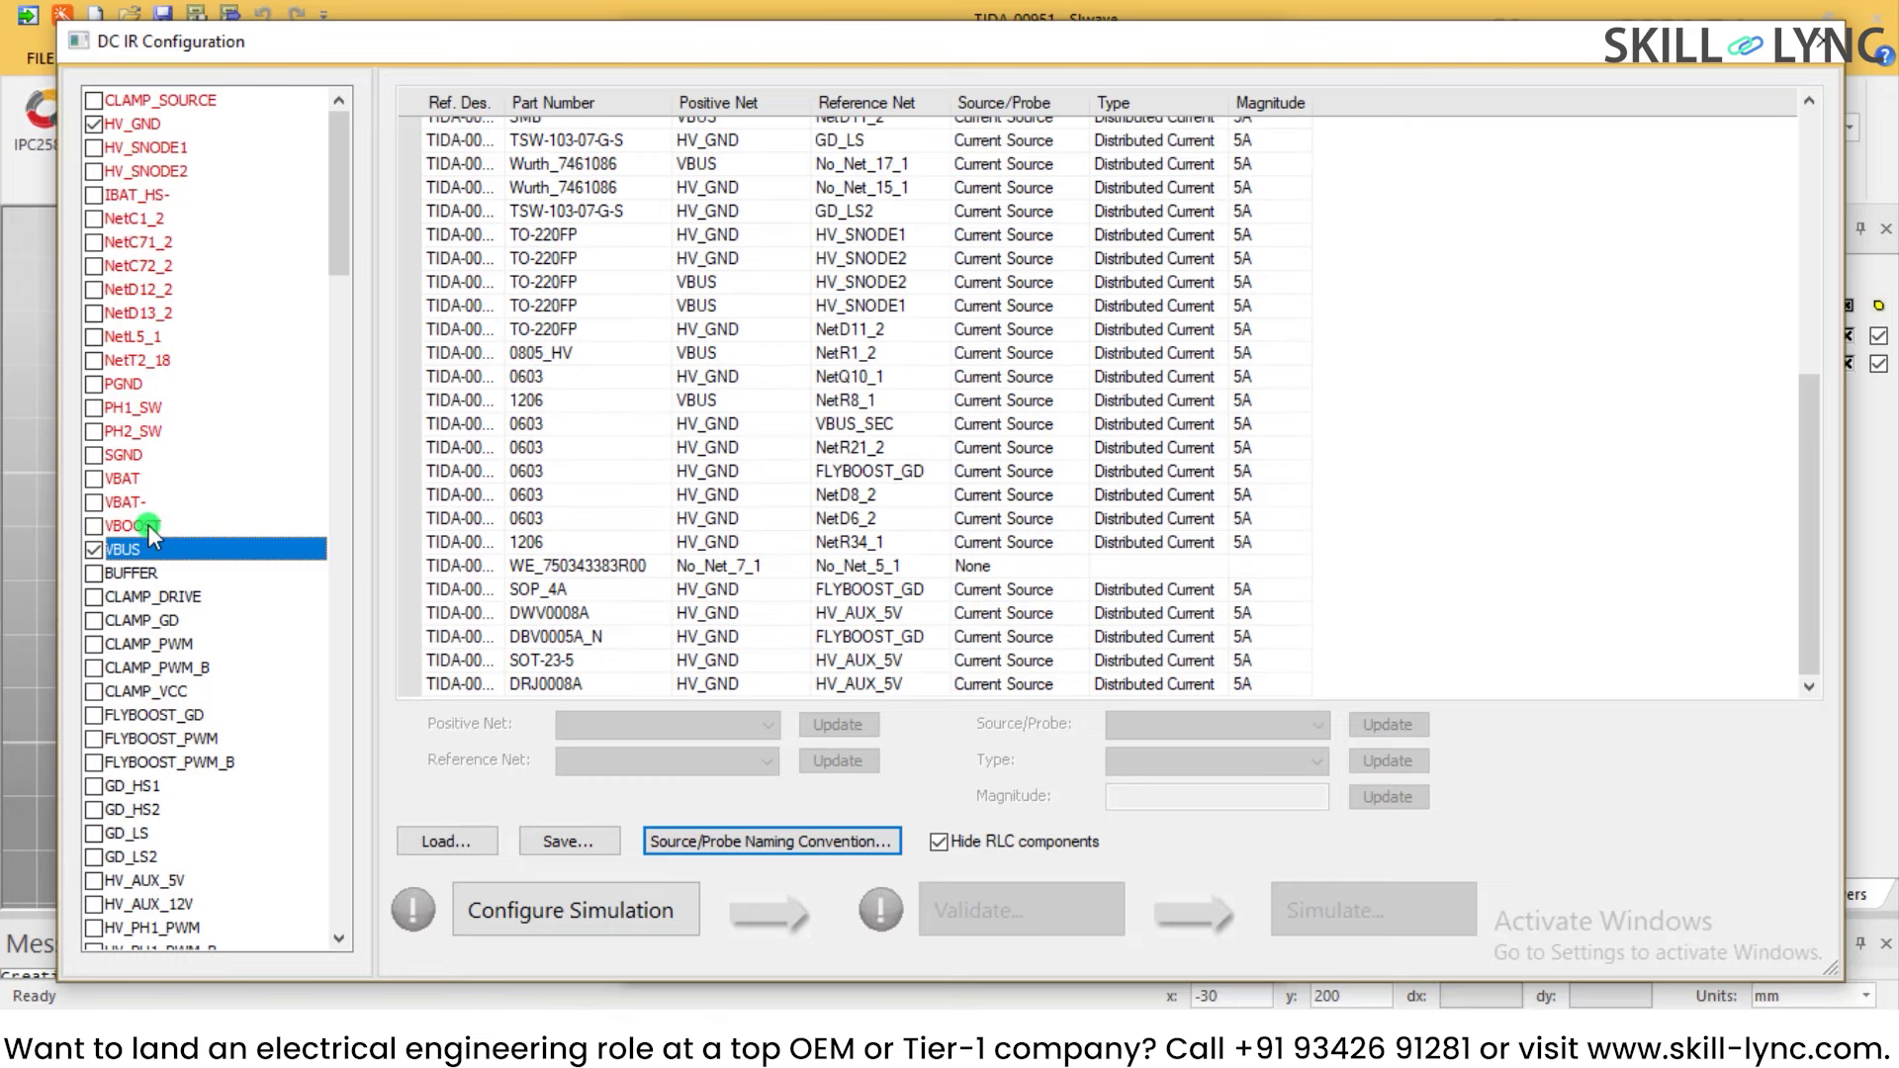
click(94, 479)
click(94, 503)
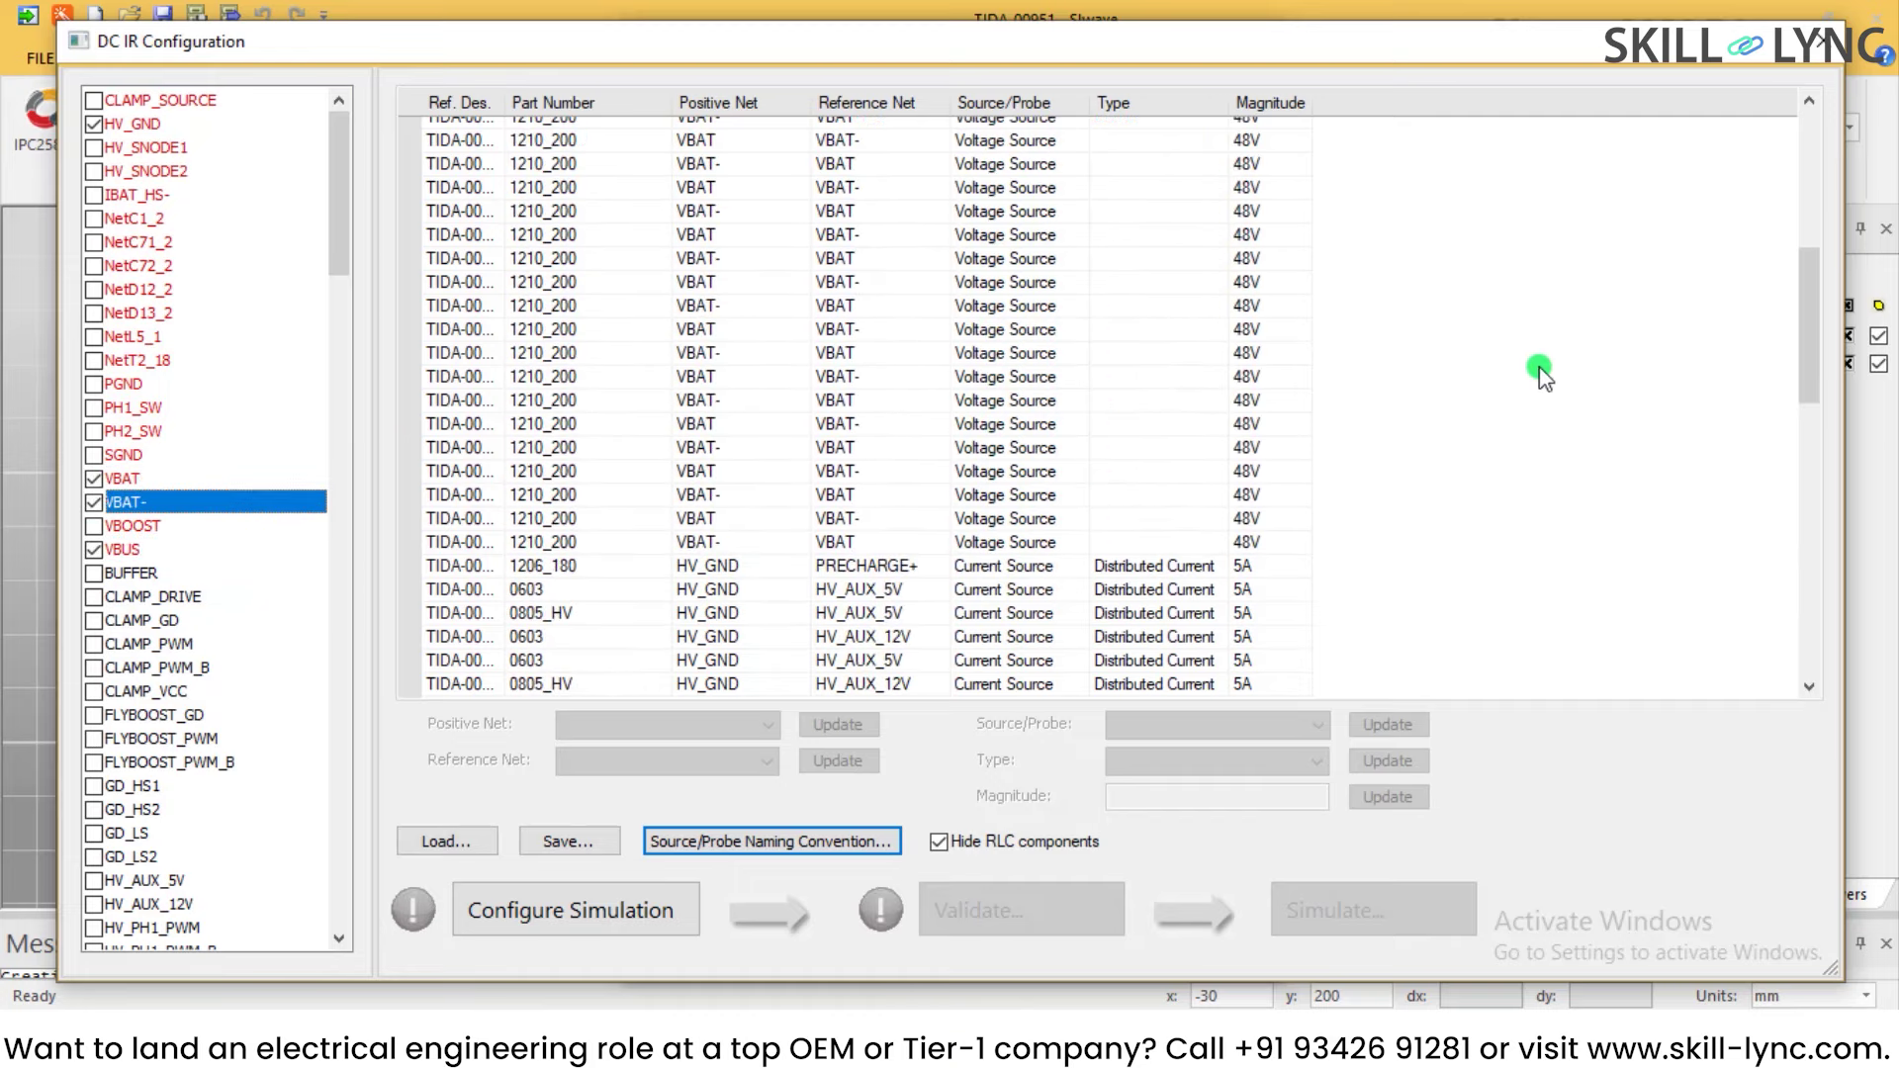
Step: Review the whole list of current and voltage sources assigned to the selected nets, including their types and magnitudes
scroll(1545, 375, down, 14)
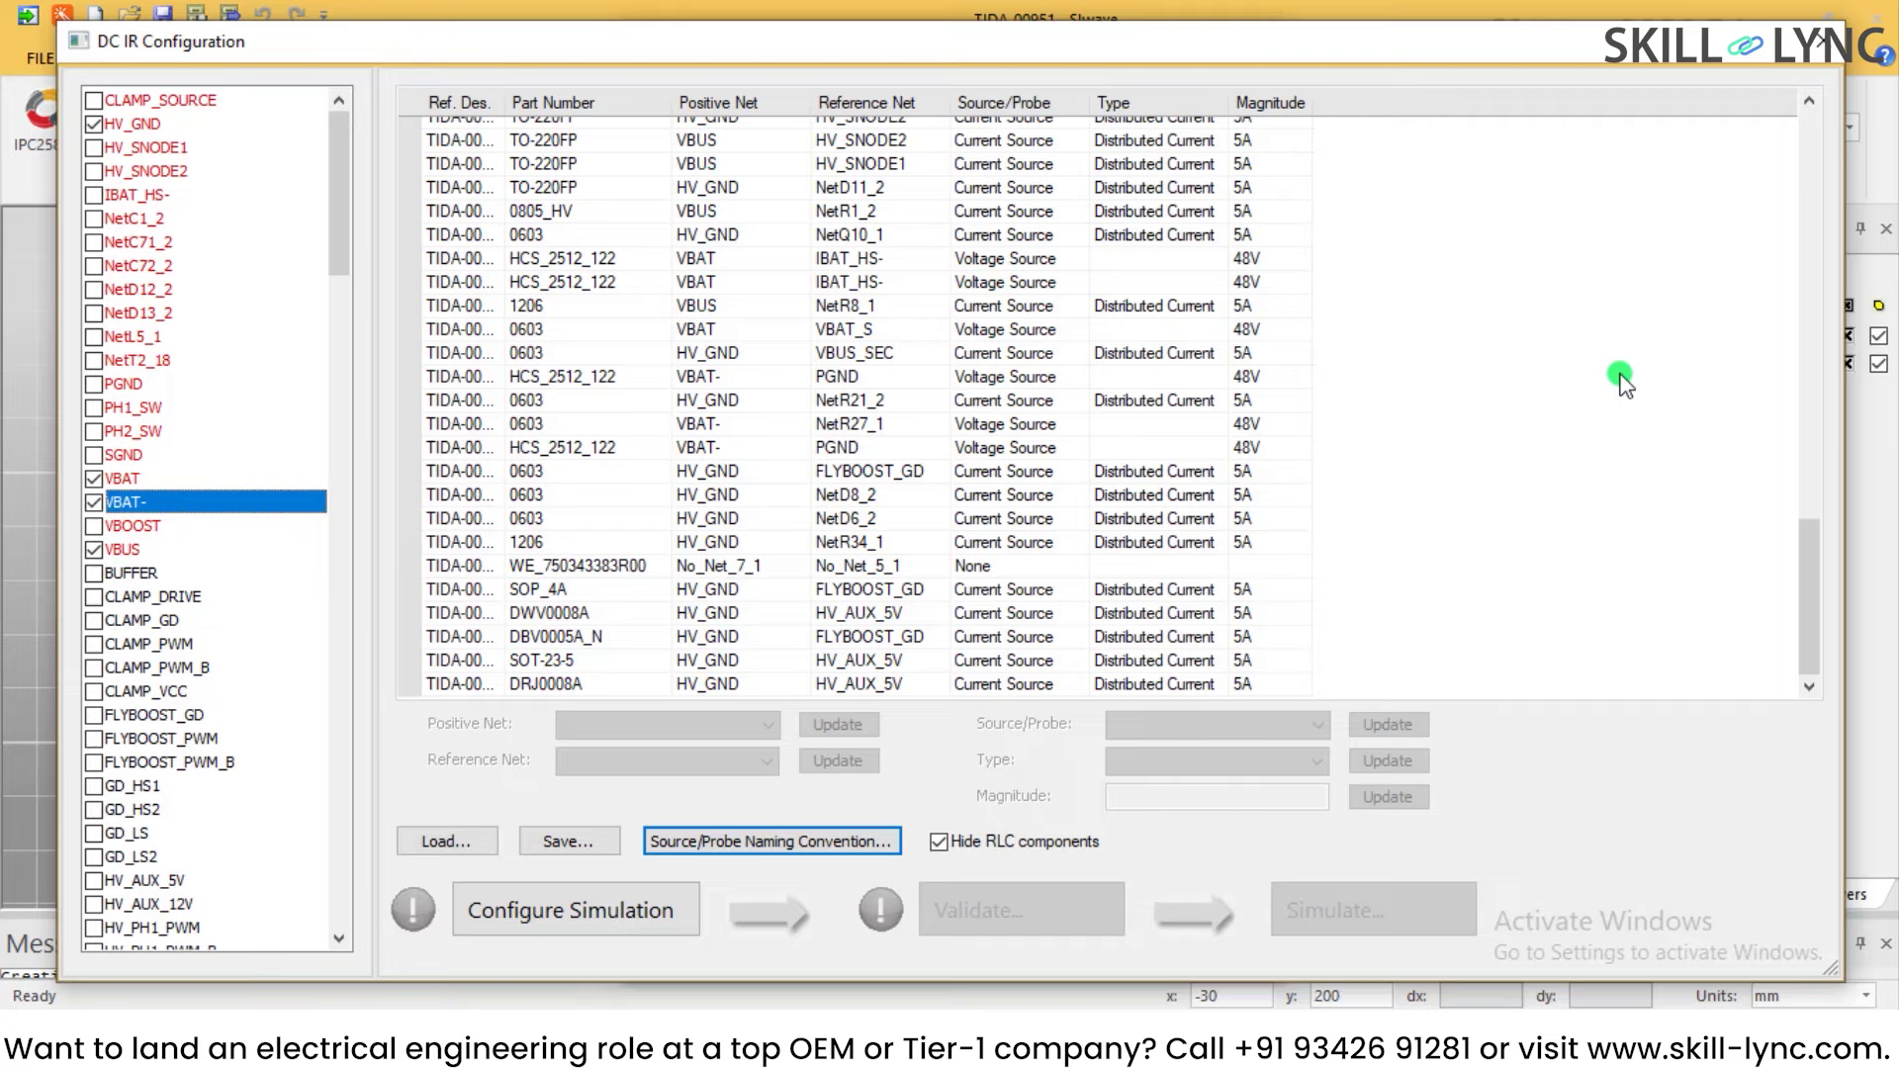
scroll(1622, 381, up, 15)
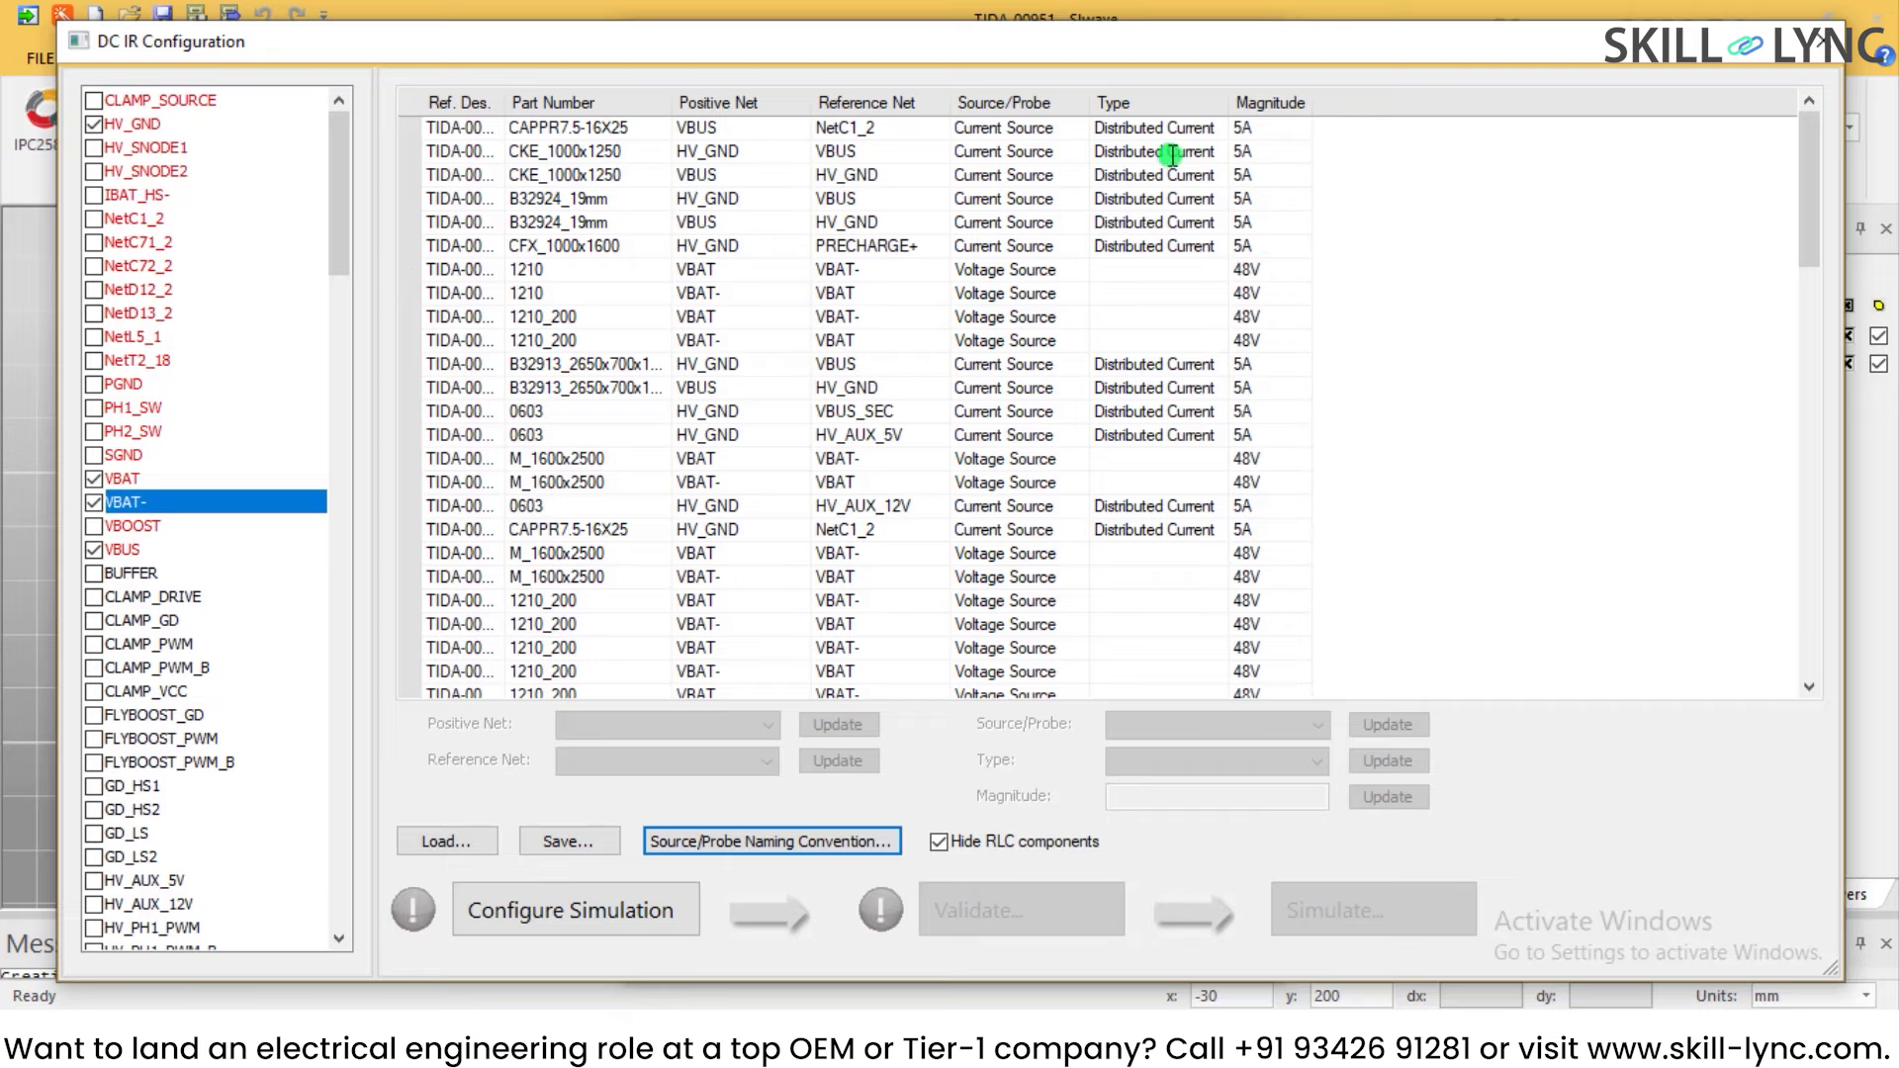
scroll(1410, 269, down, 1)
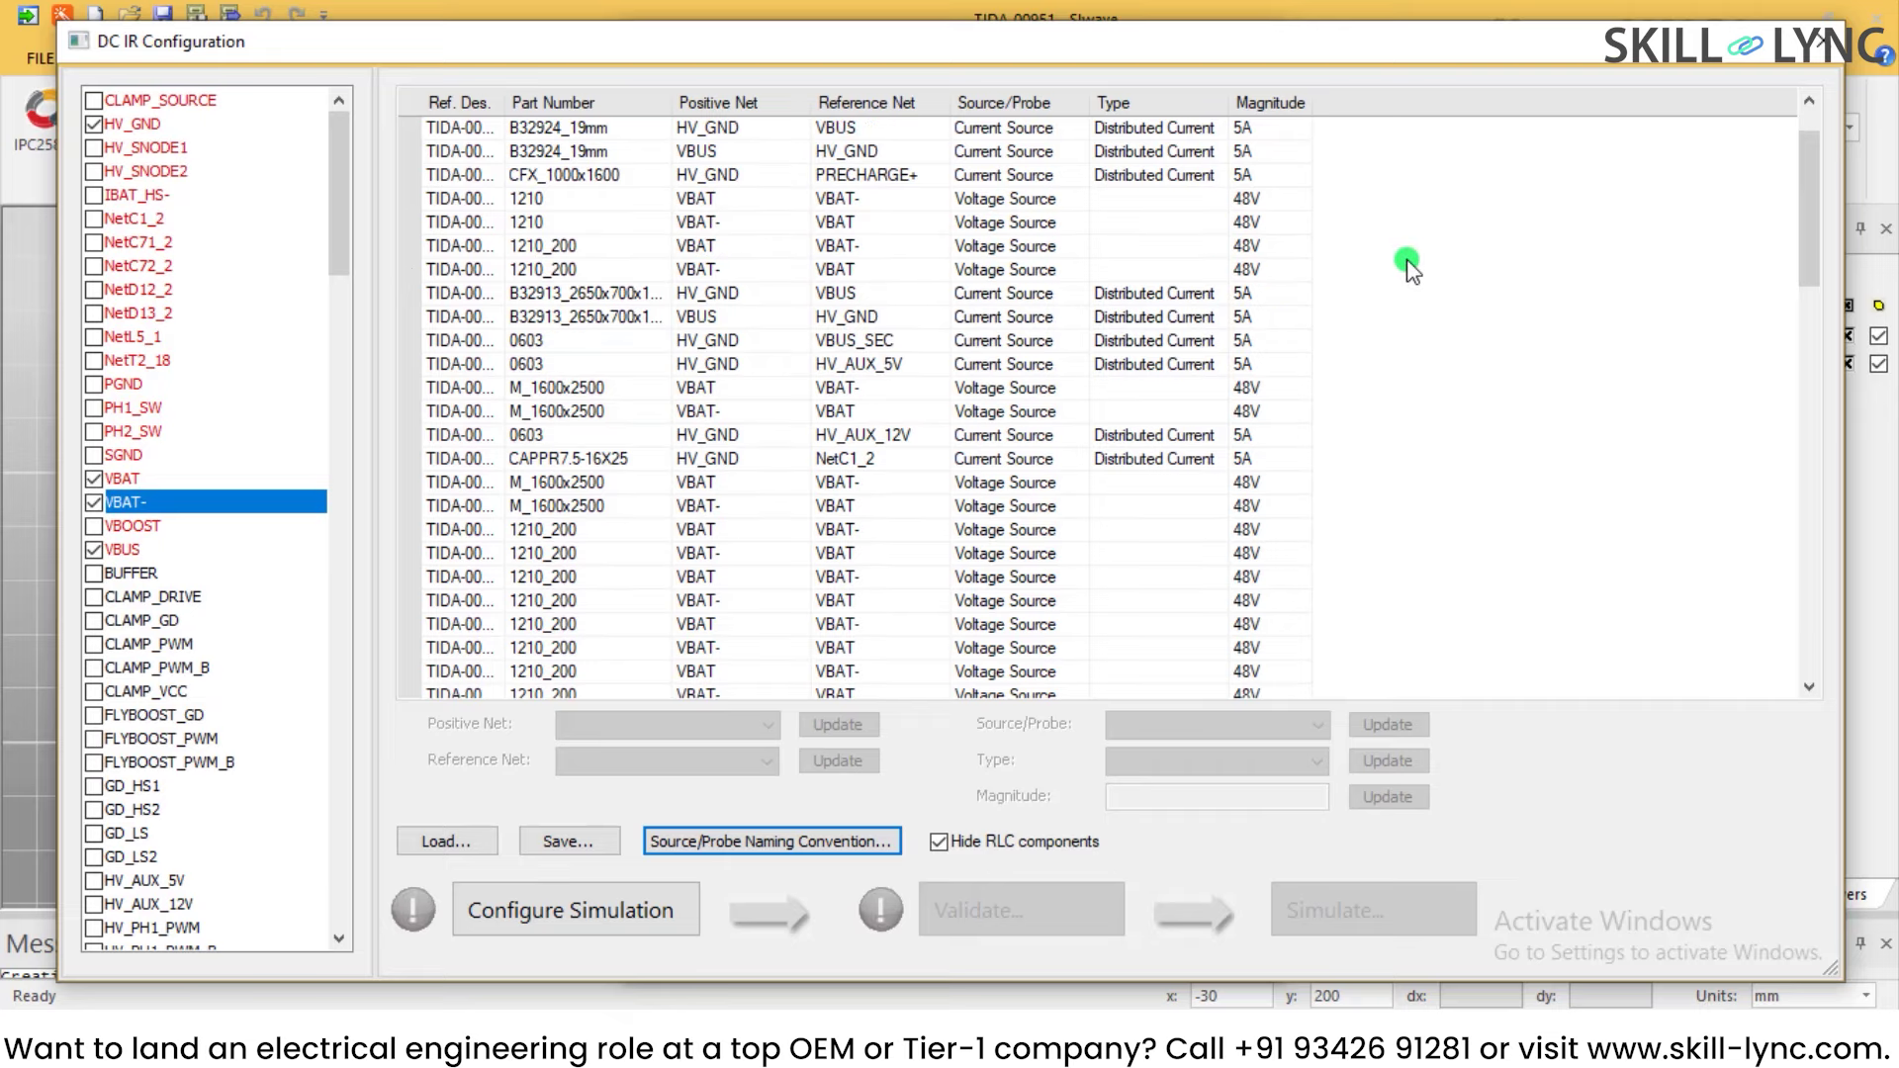
scroll(1410, 269, down, 20)
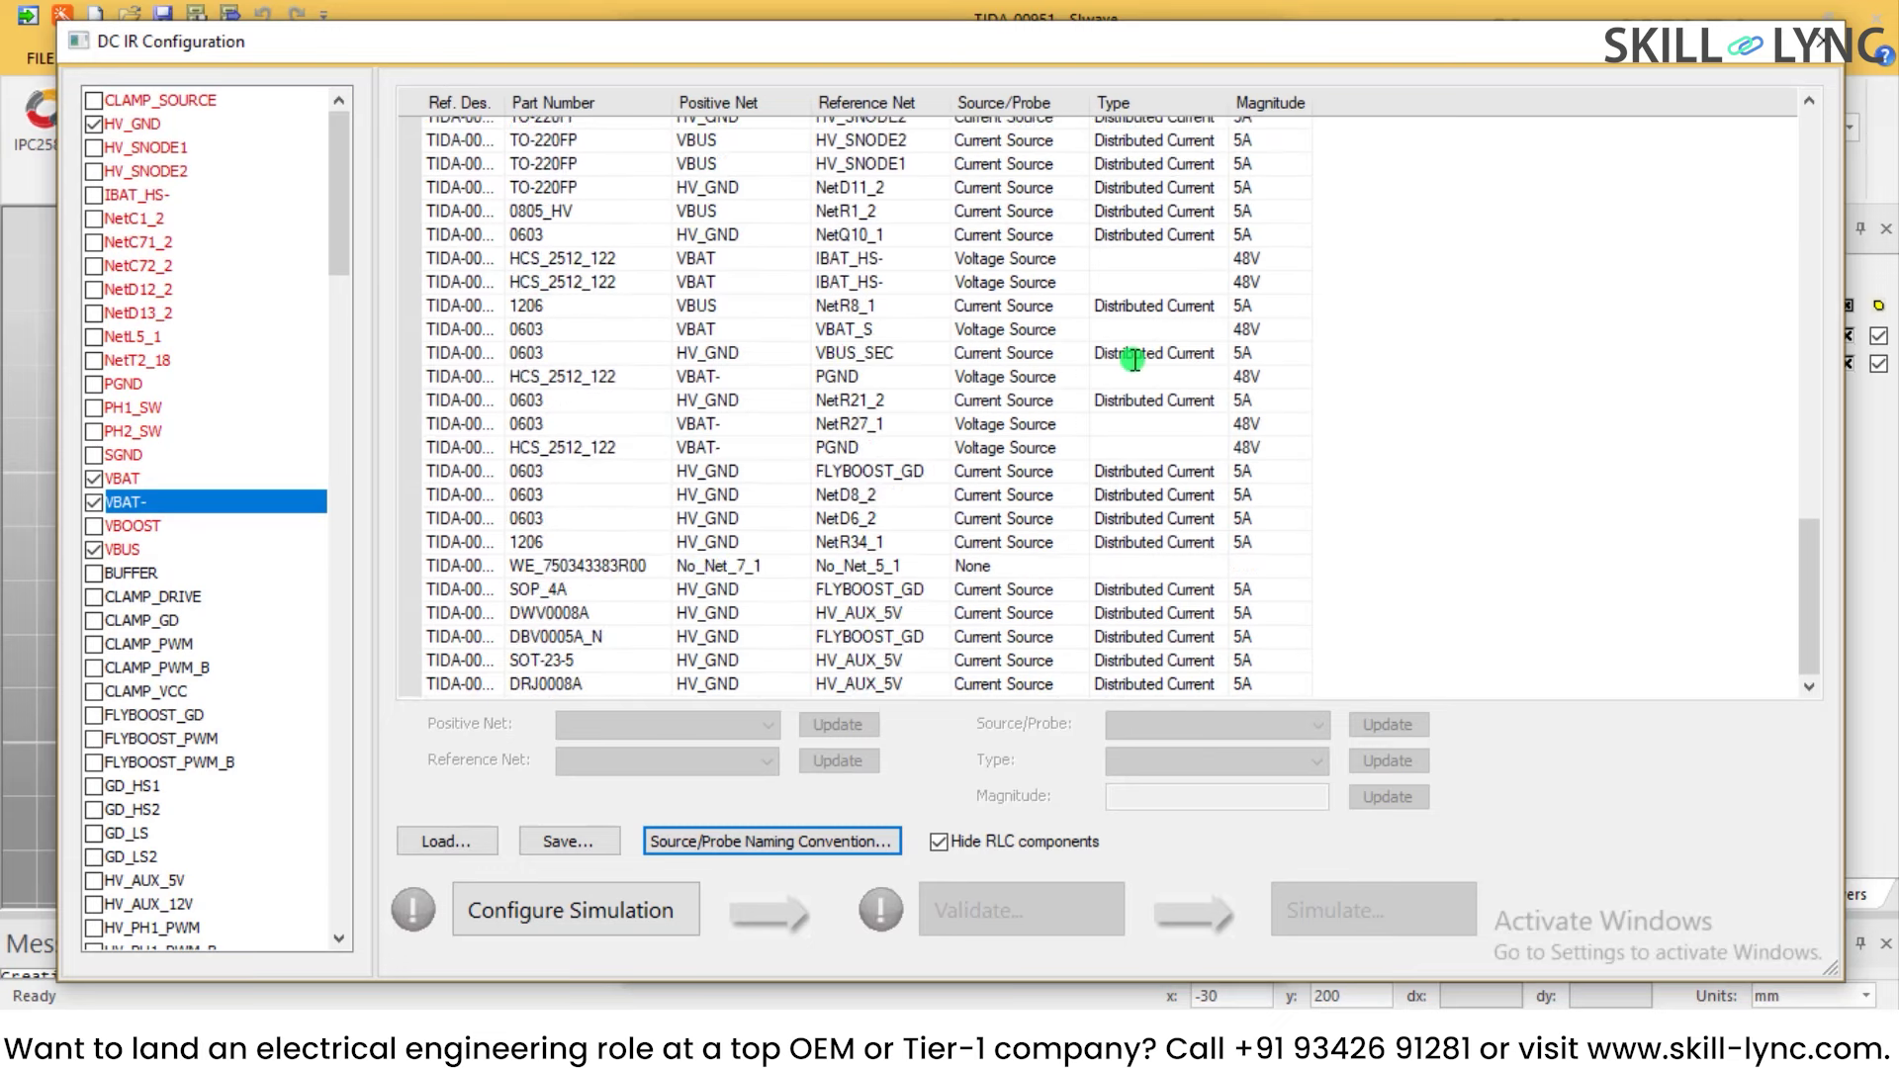
scroll(1134, 356, up, 20)
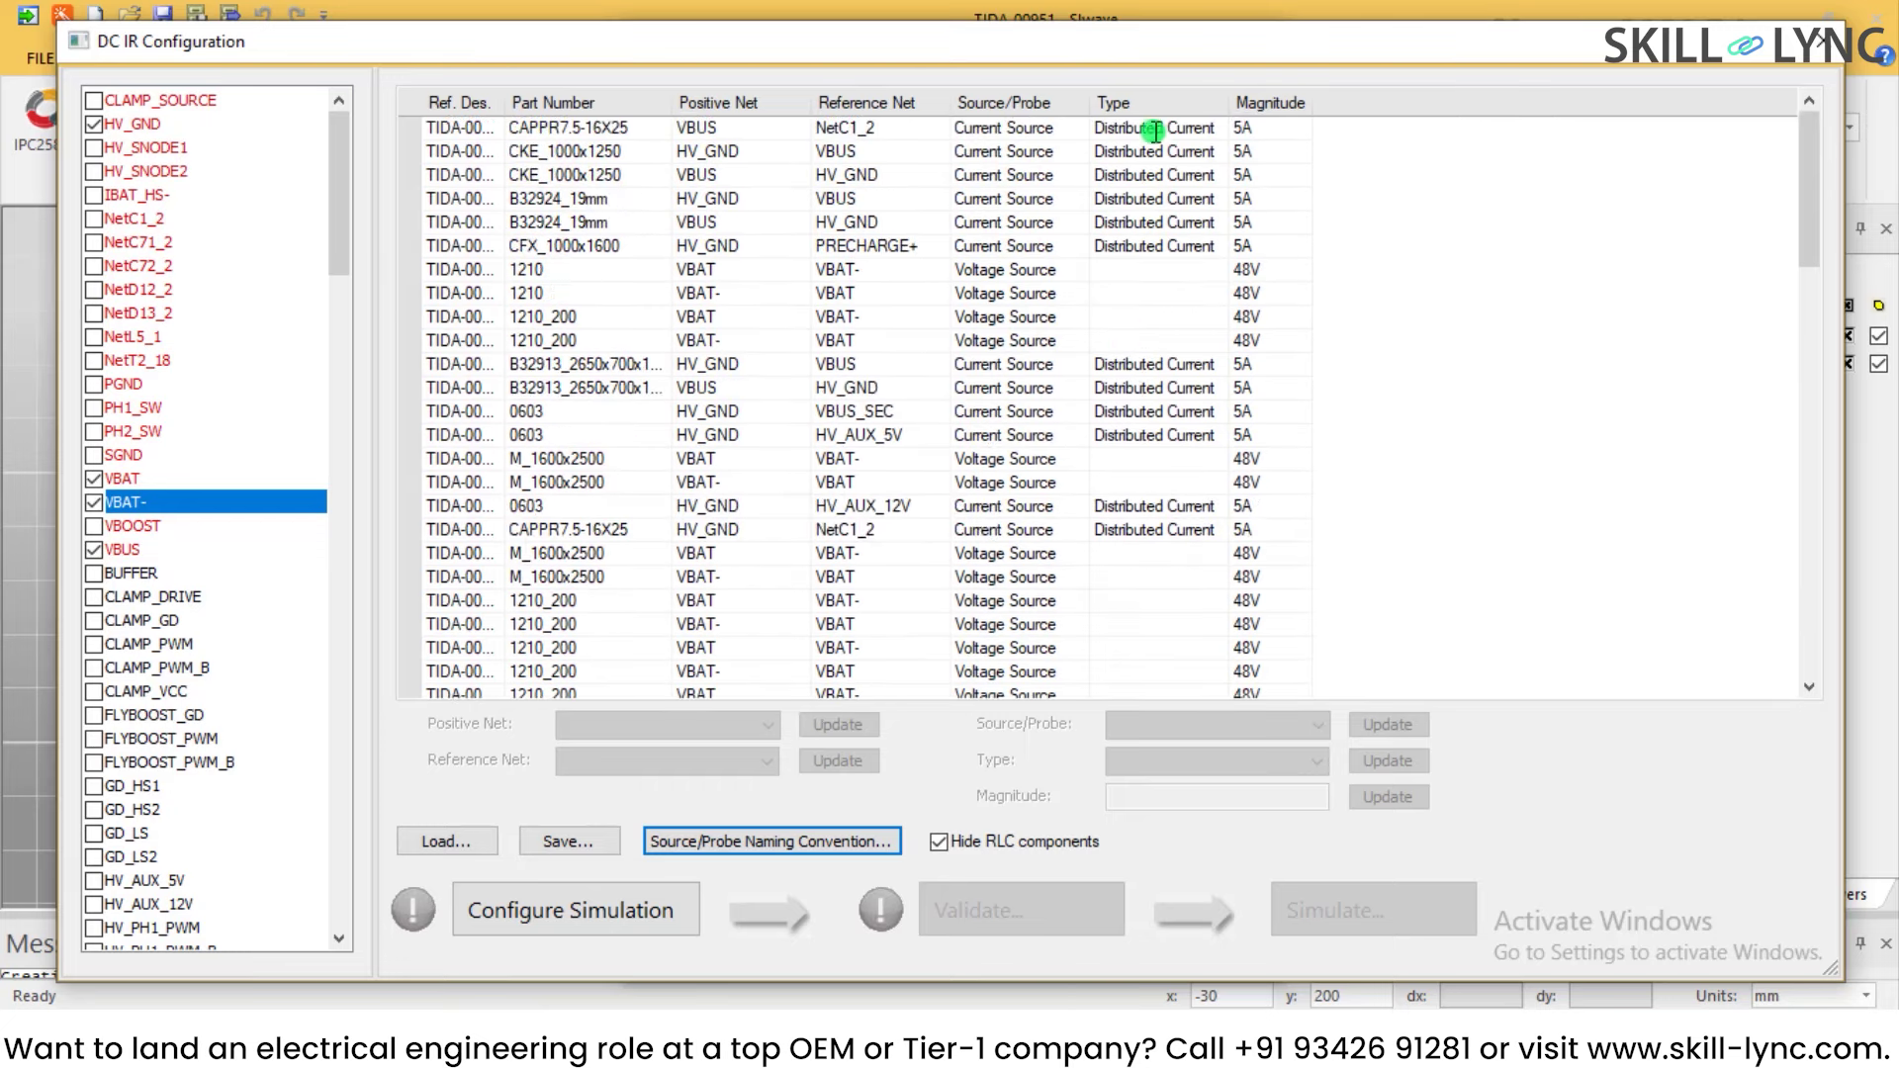
Step: Check the source/probe, type and magnitude options of the CAPPR7.5-16X25 source between VBUS and NetC1_2, leaving them as they are
click(1011, 131)
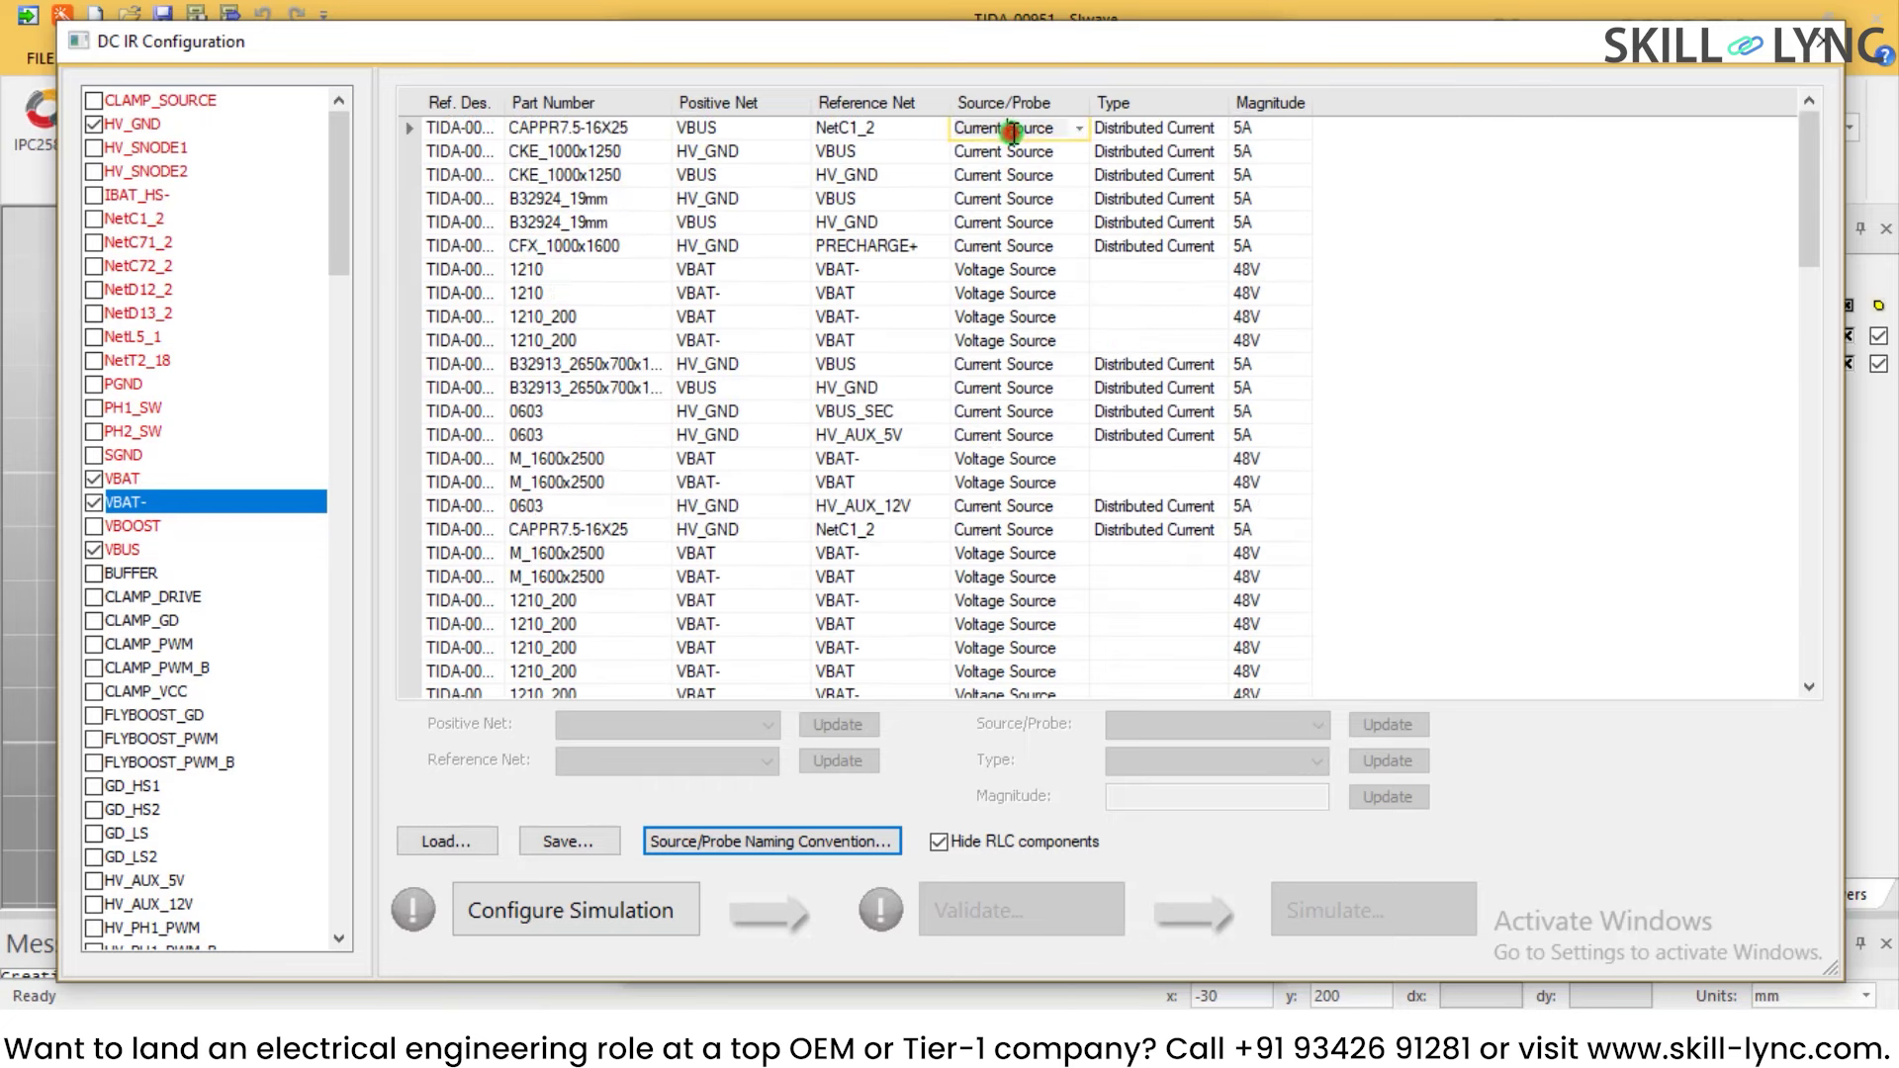
click(1078, 130)
click(1078, 130)
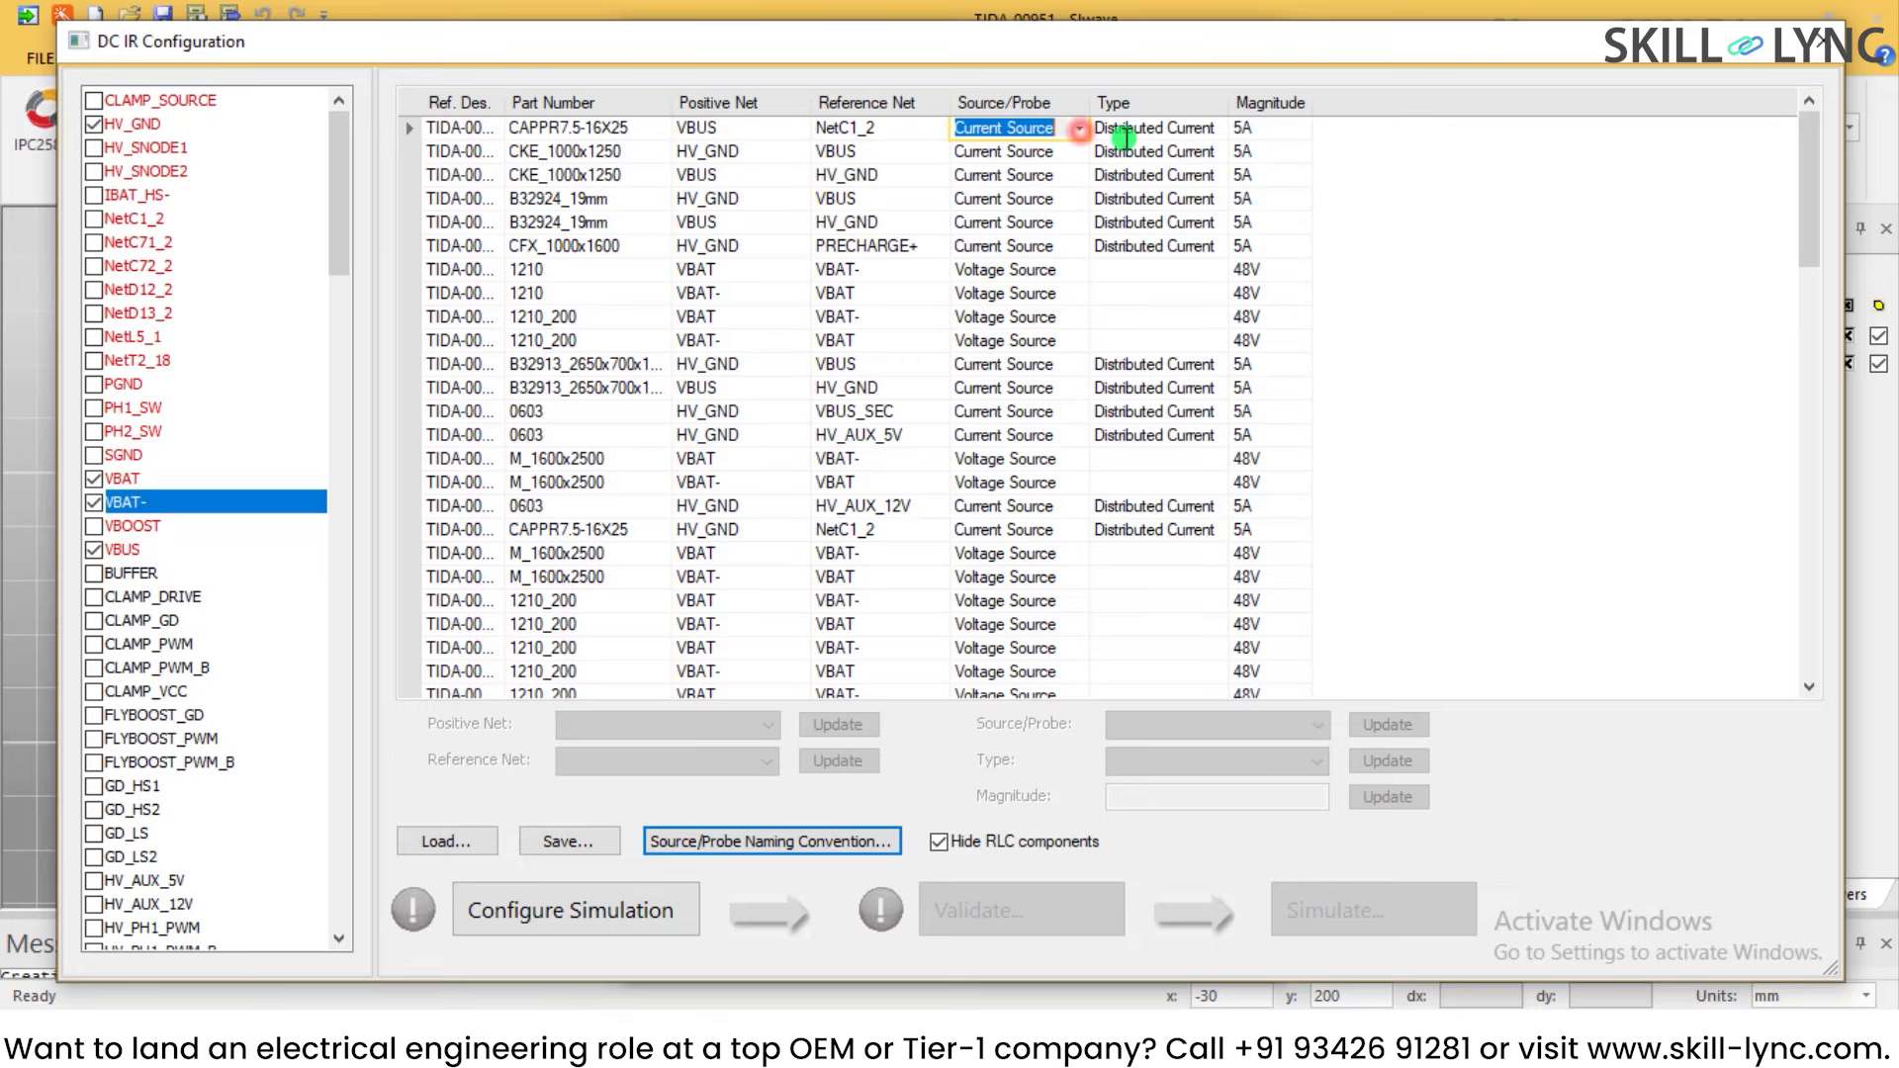
click(1188, 129)
click(1220, 127)
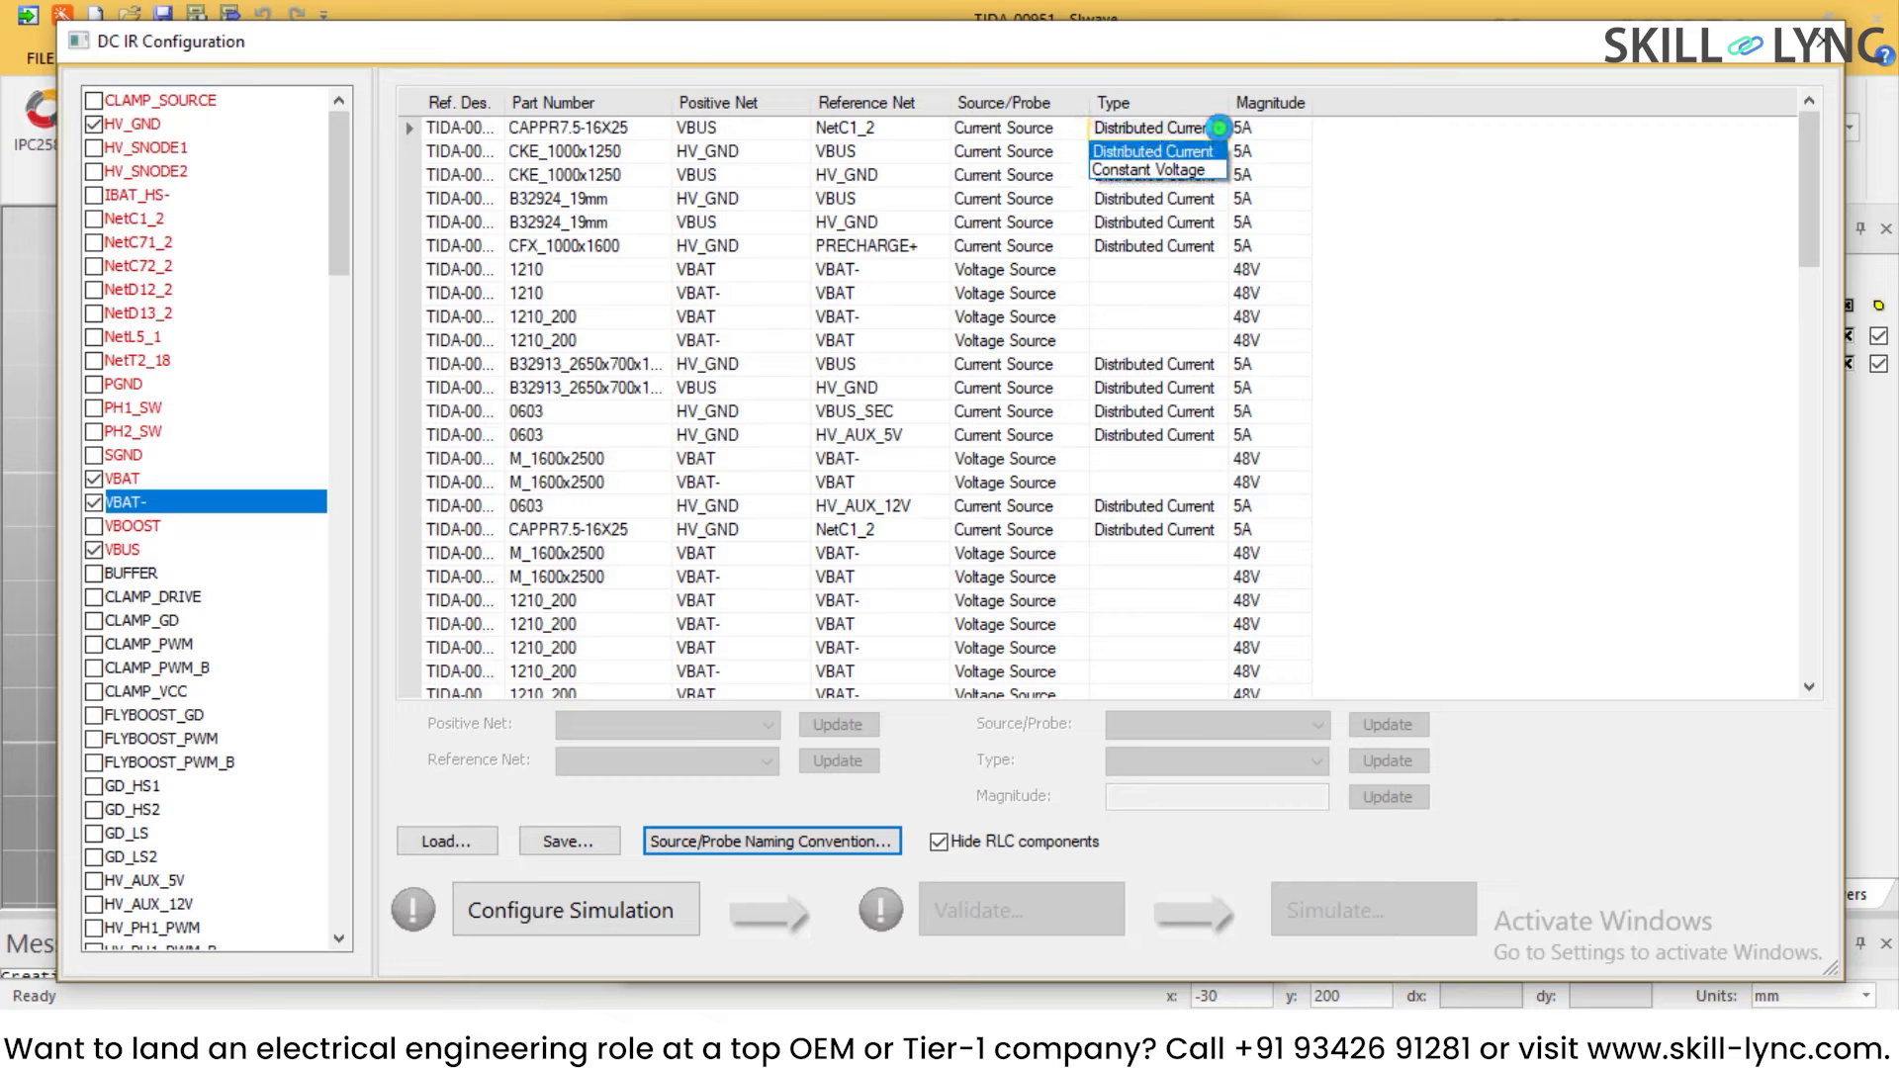
click(1220, 127)
click(1459, 212)
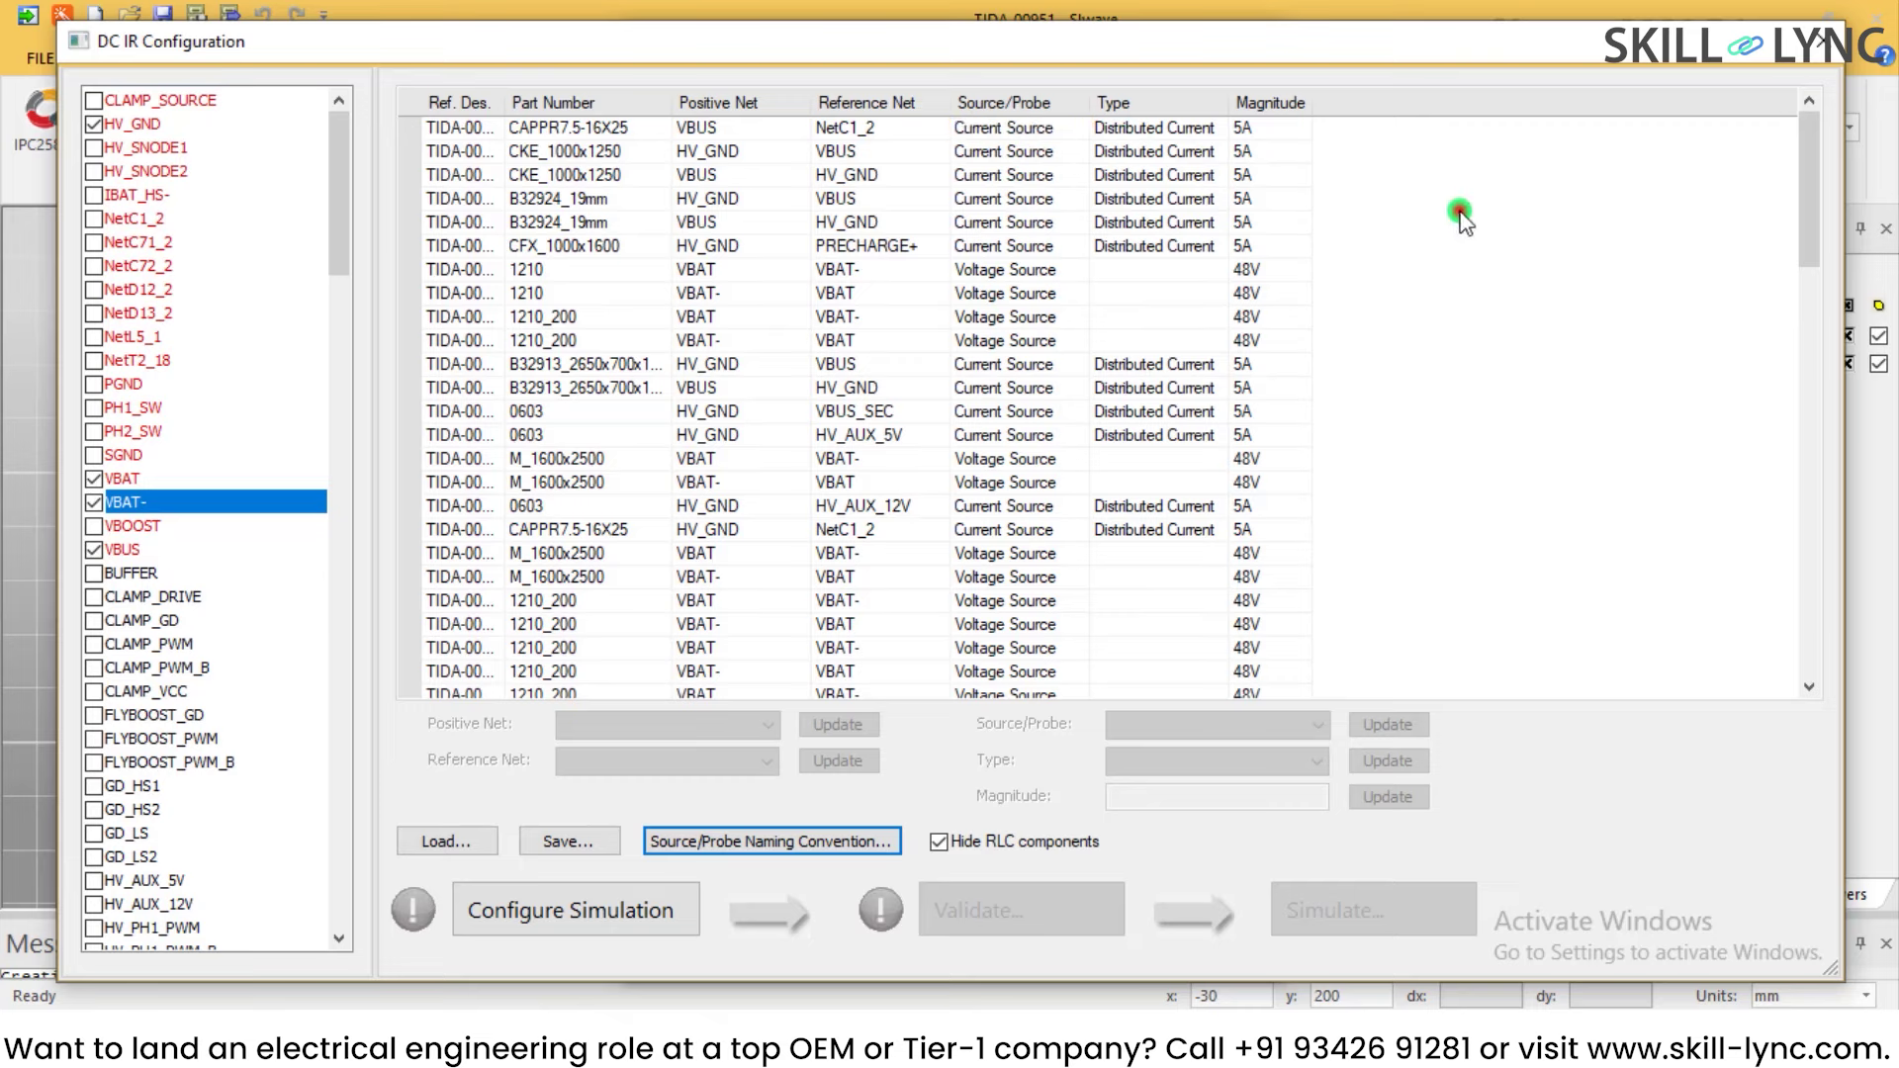
click(1250, 129)
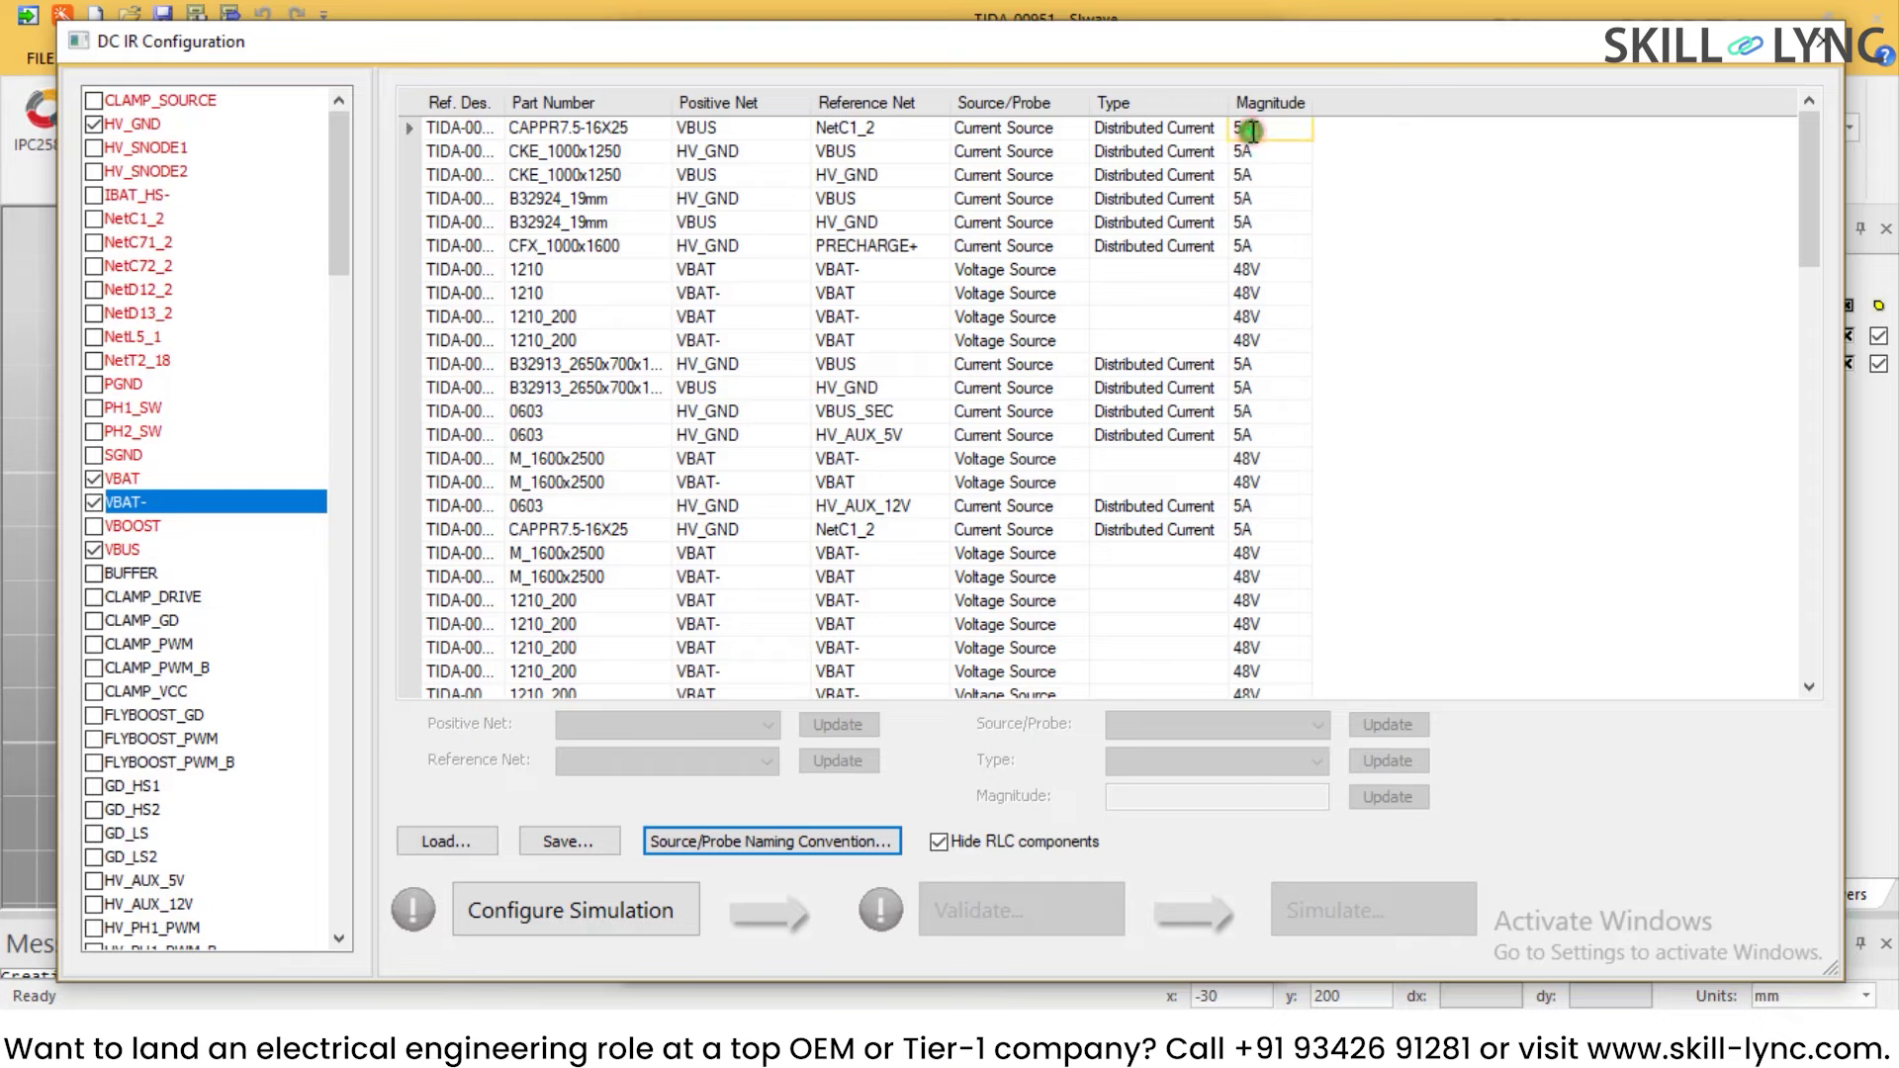
click(1489, 265)
scroll(1491, 269, down, 15)
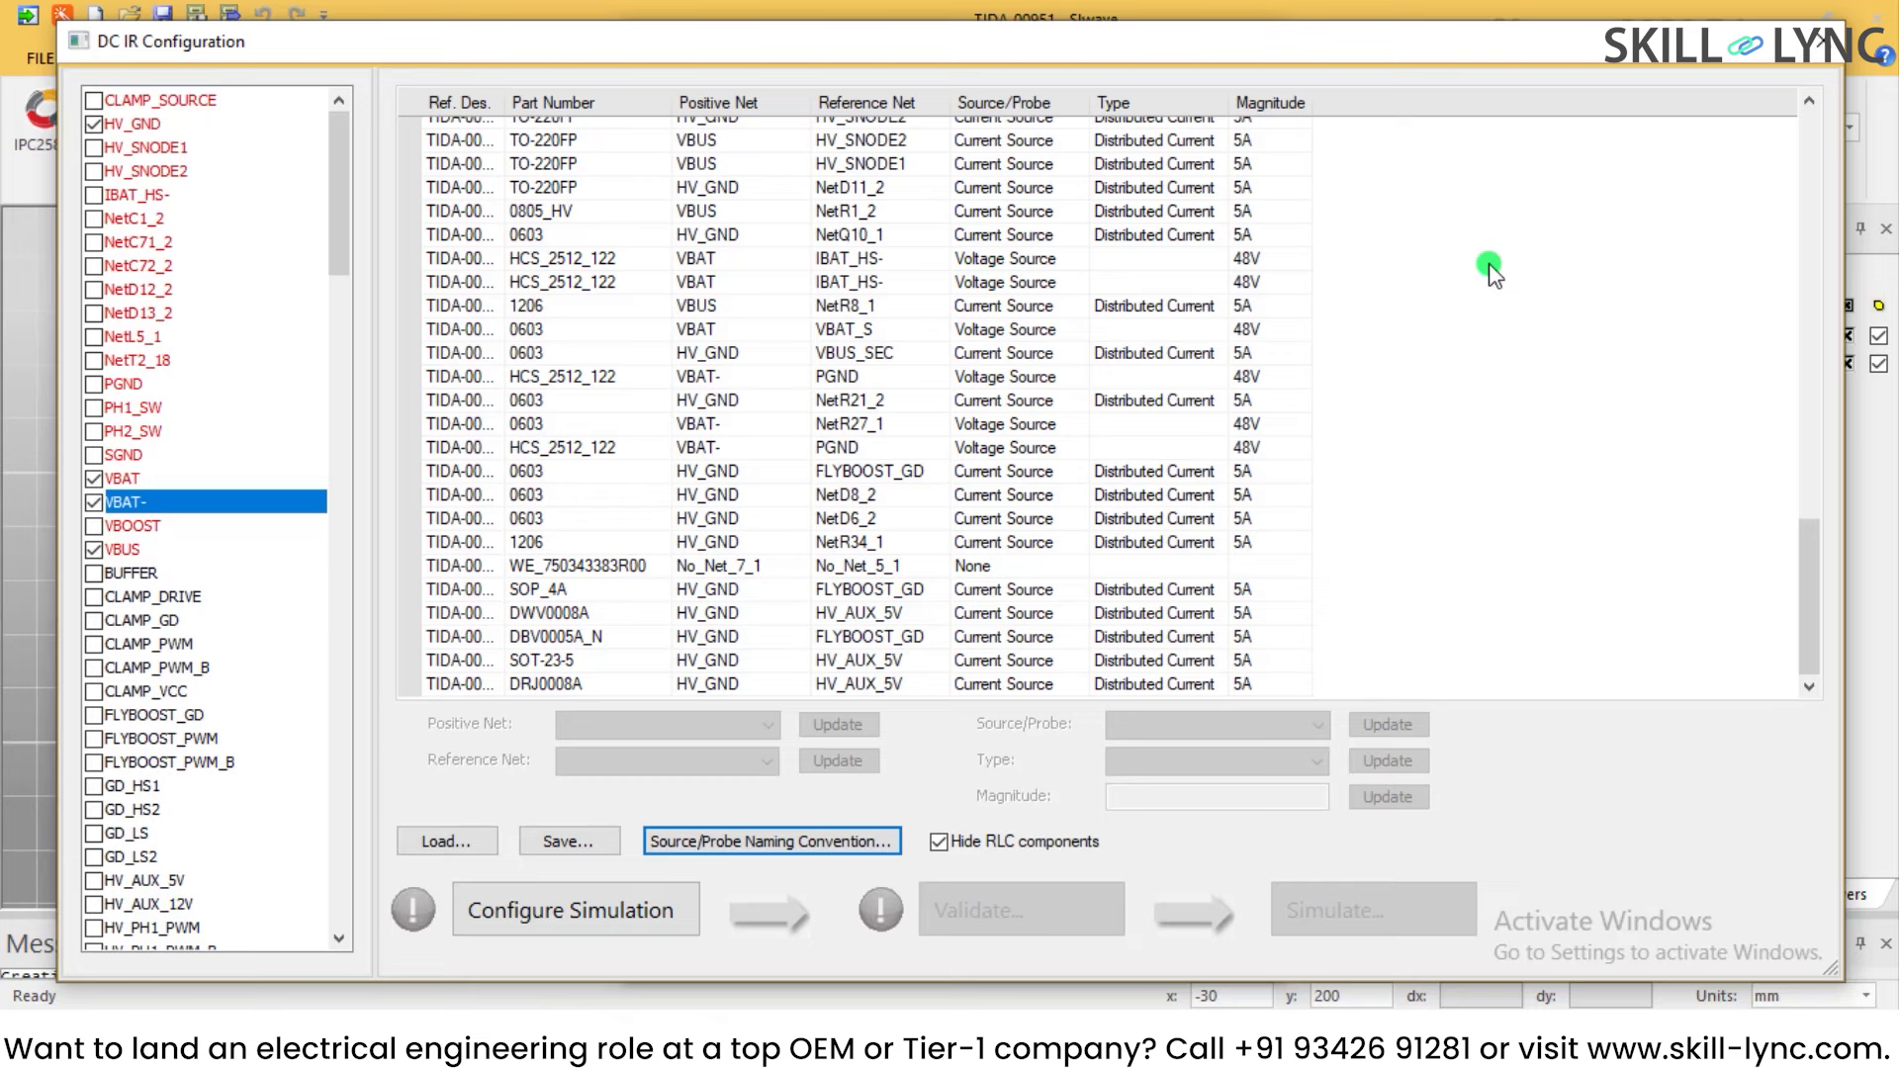
Step: Configure the simulation with the listed sources and close the SIwave Workflow Wizard
click(535, 910)
click(579, 910)
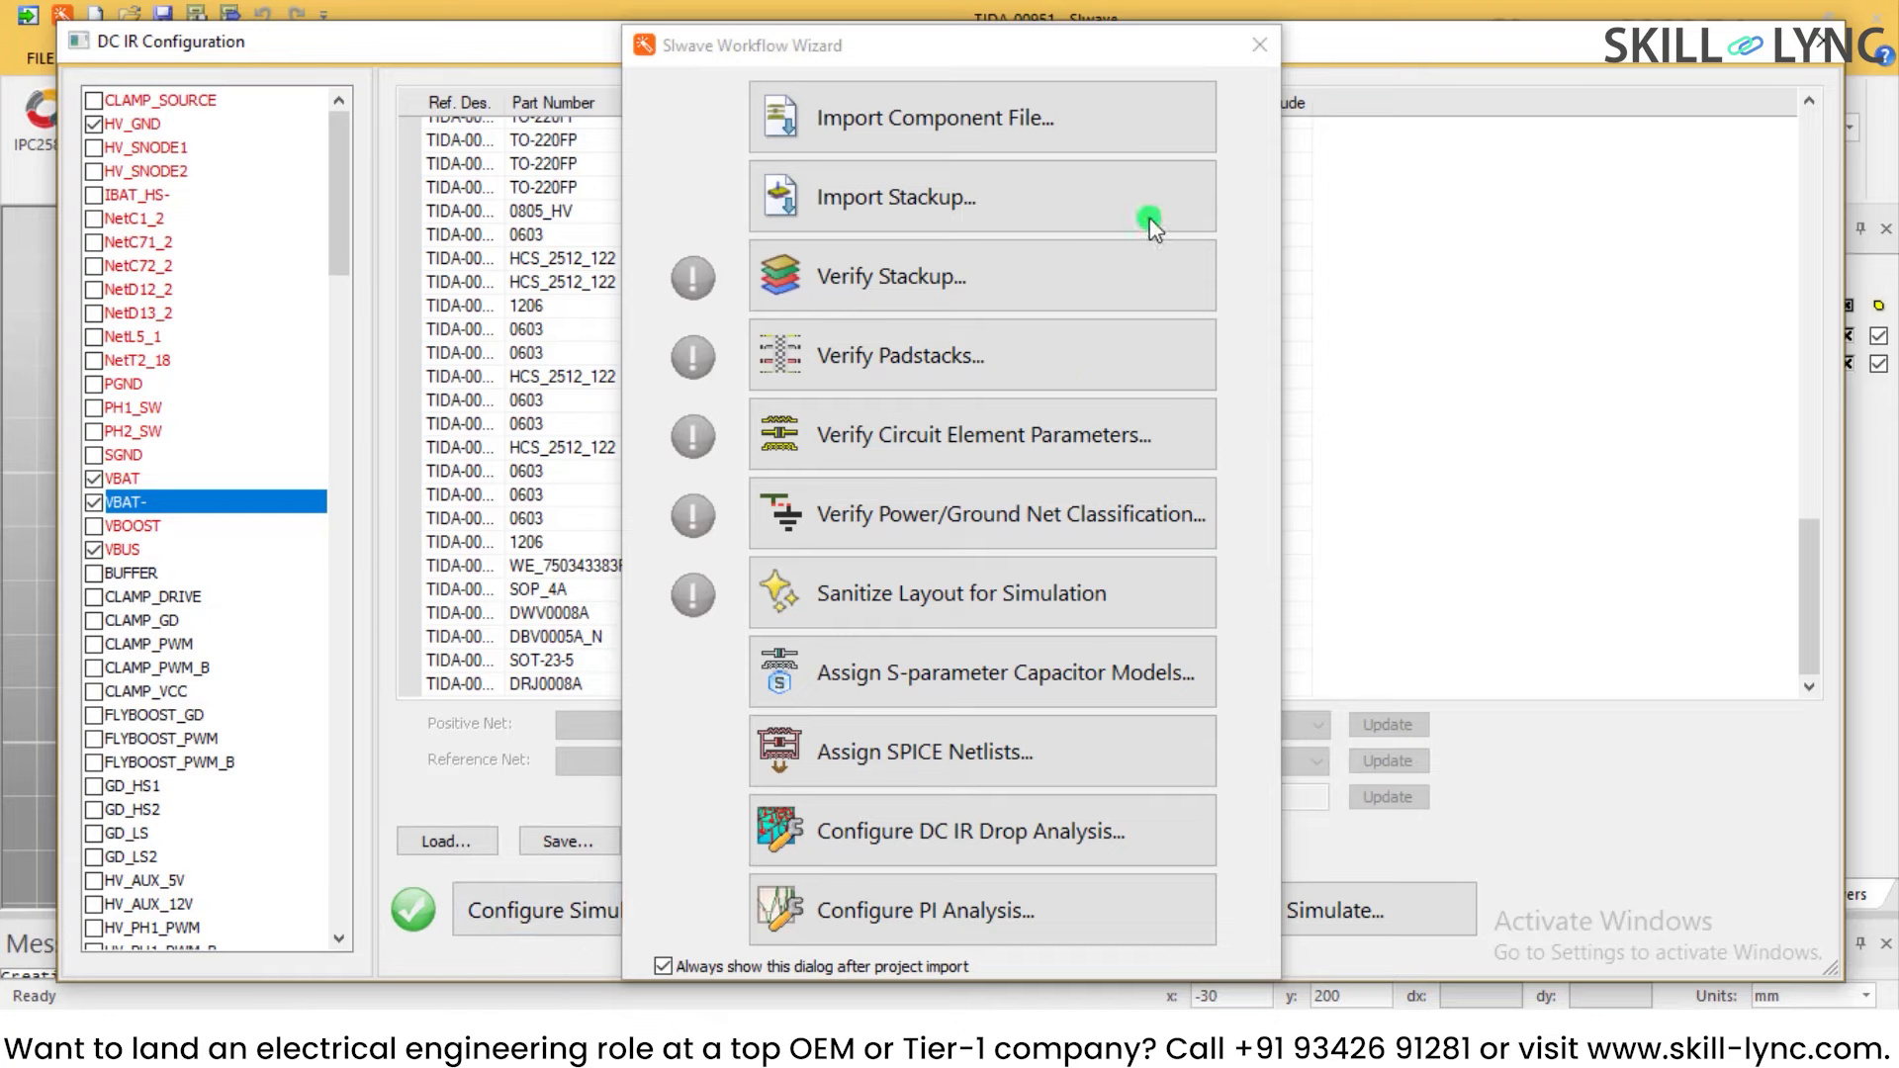
click(1272, 50)
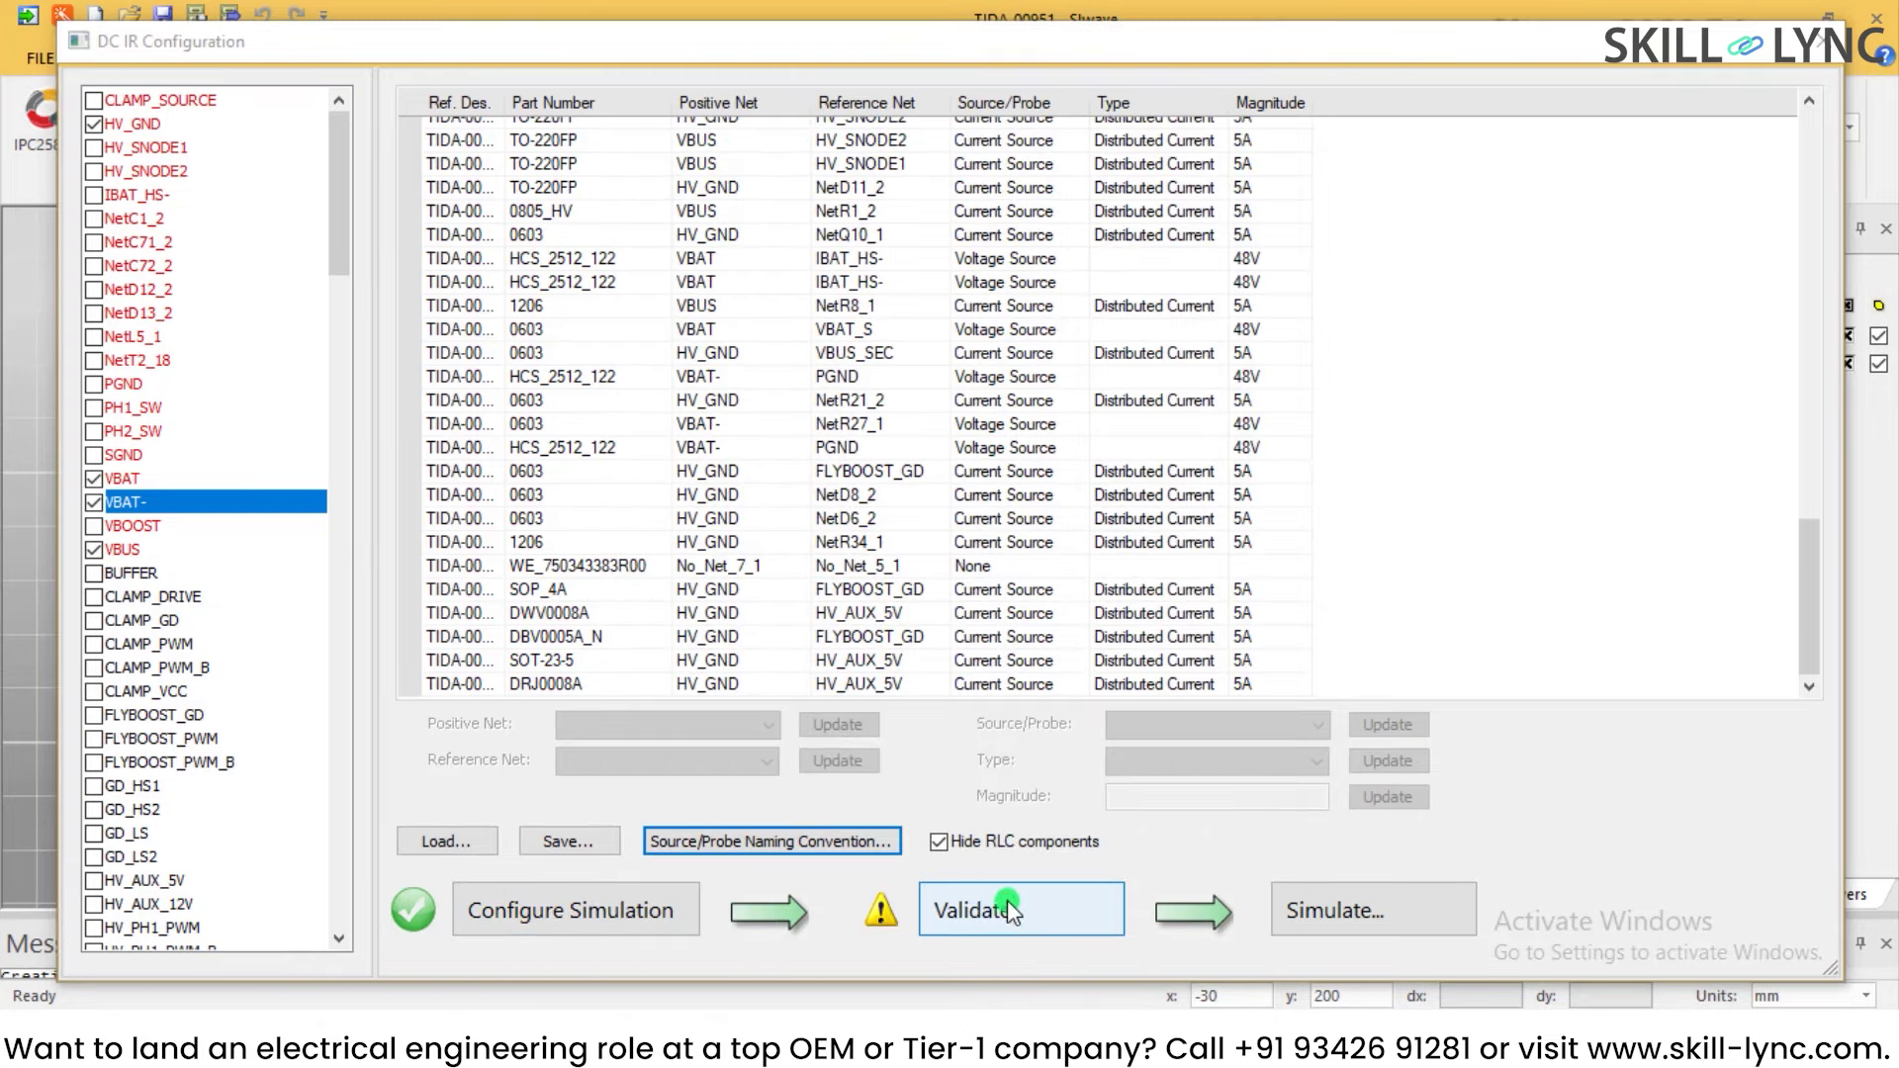
Step: Run the validation check on the configured layout and review its errors and warnings
click(1005, 903)
click(868, 744)
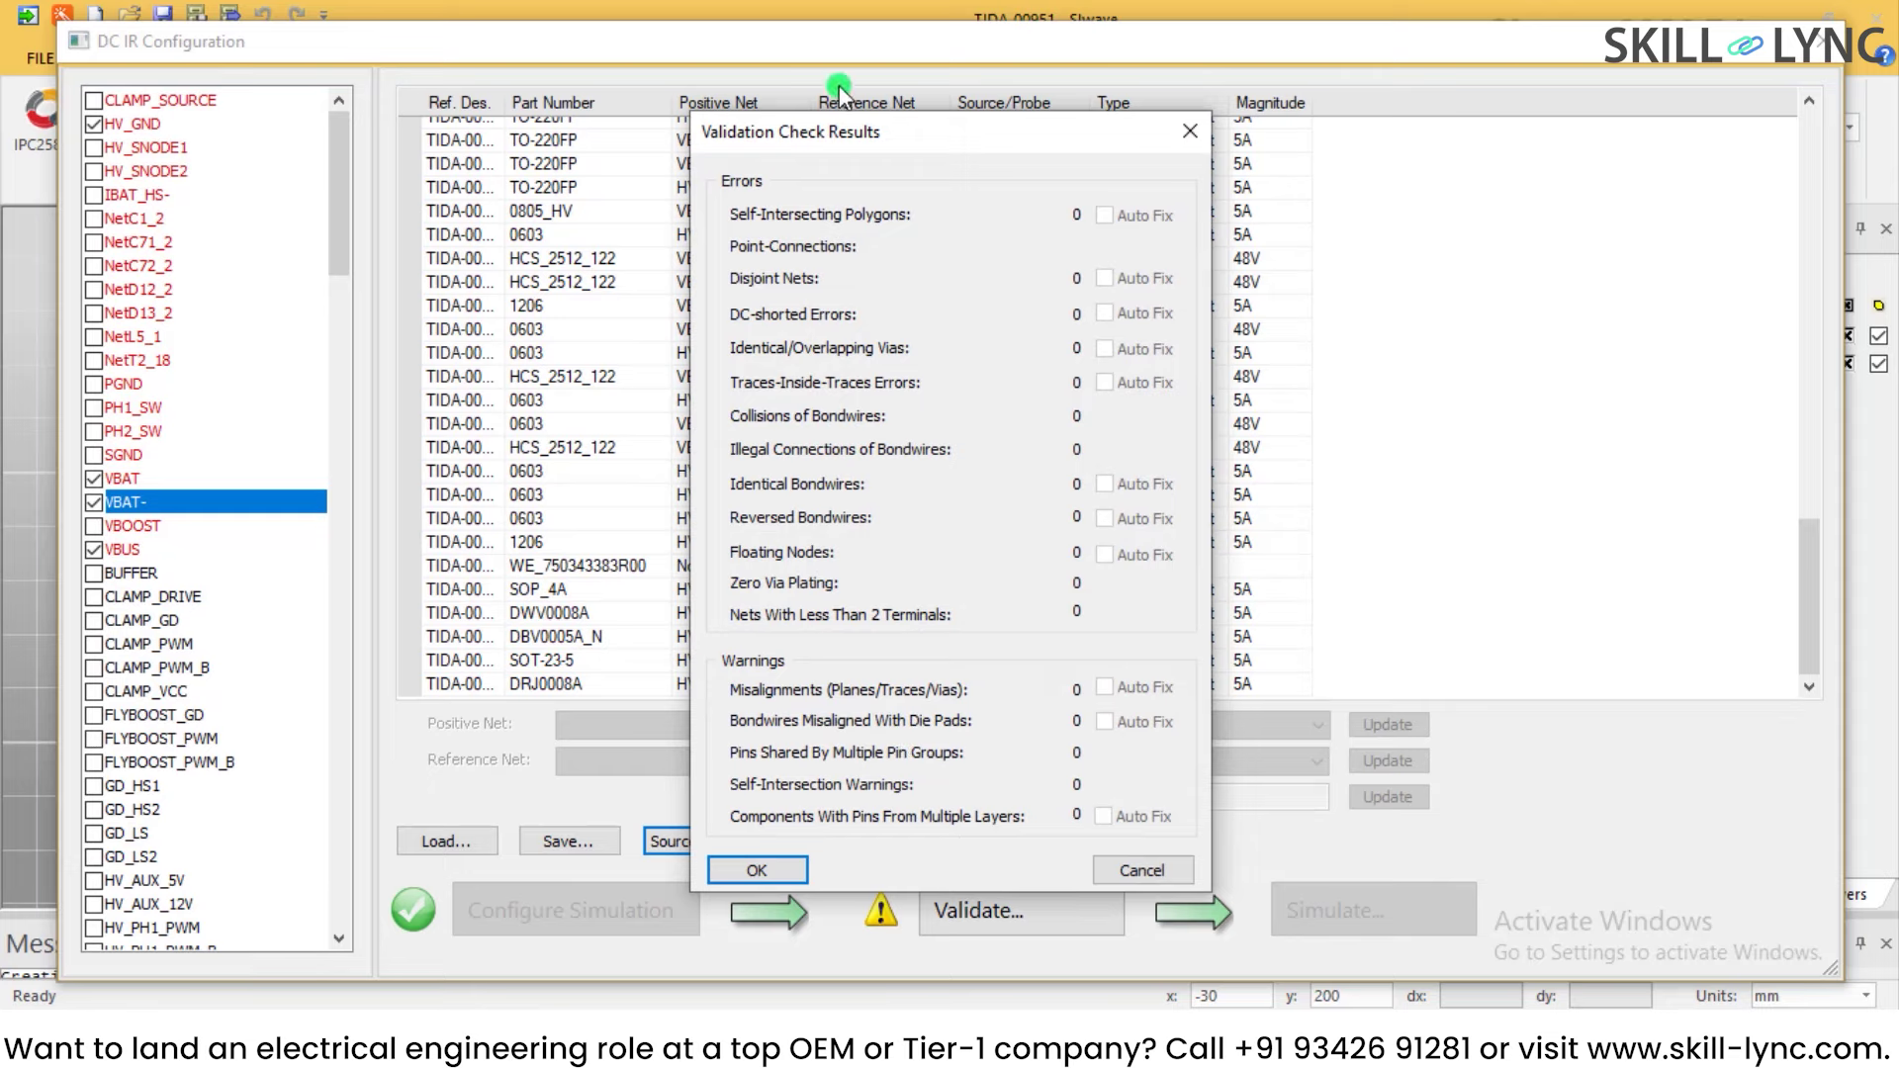
drag(833, 132, 802, 90)
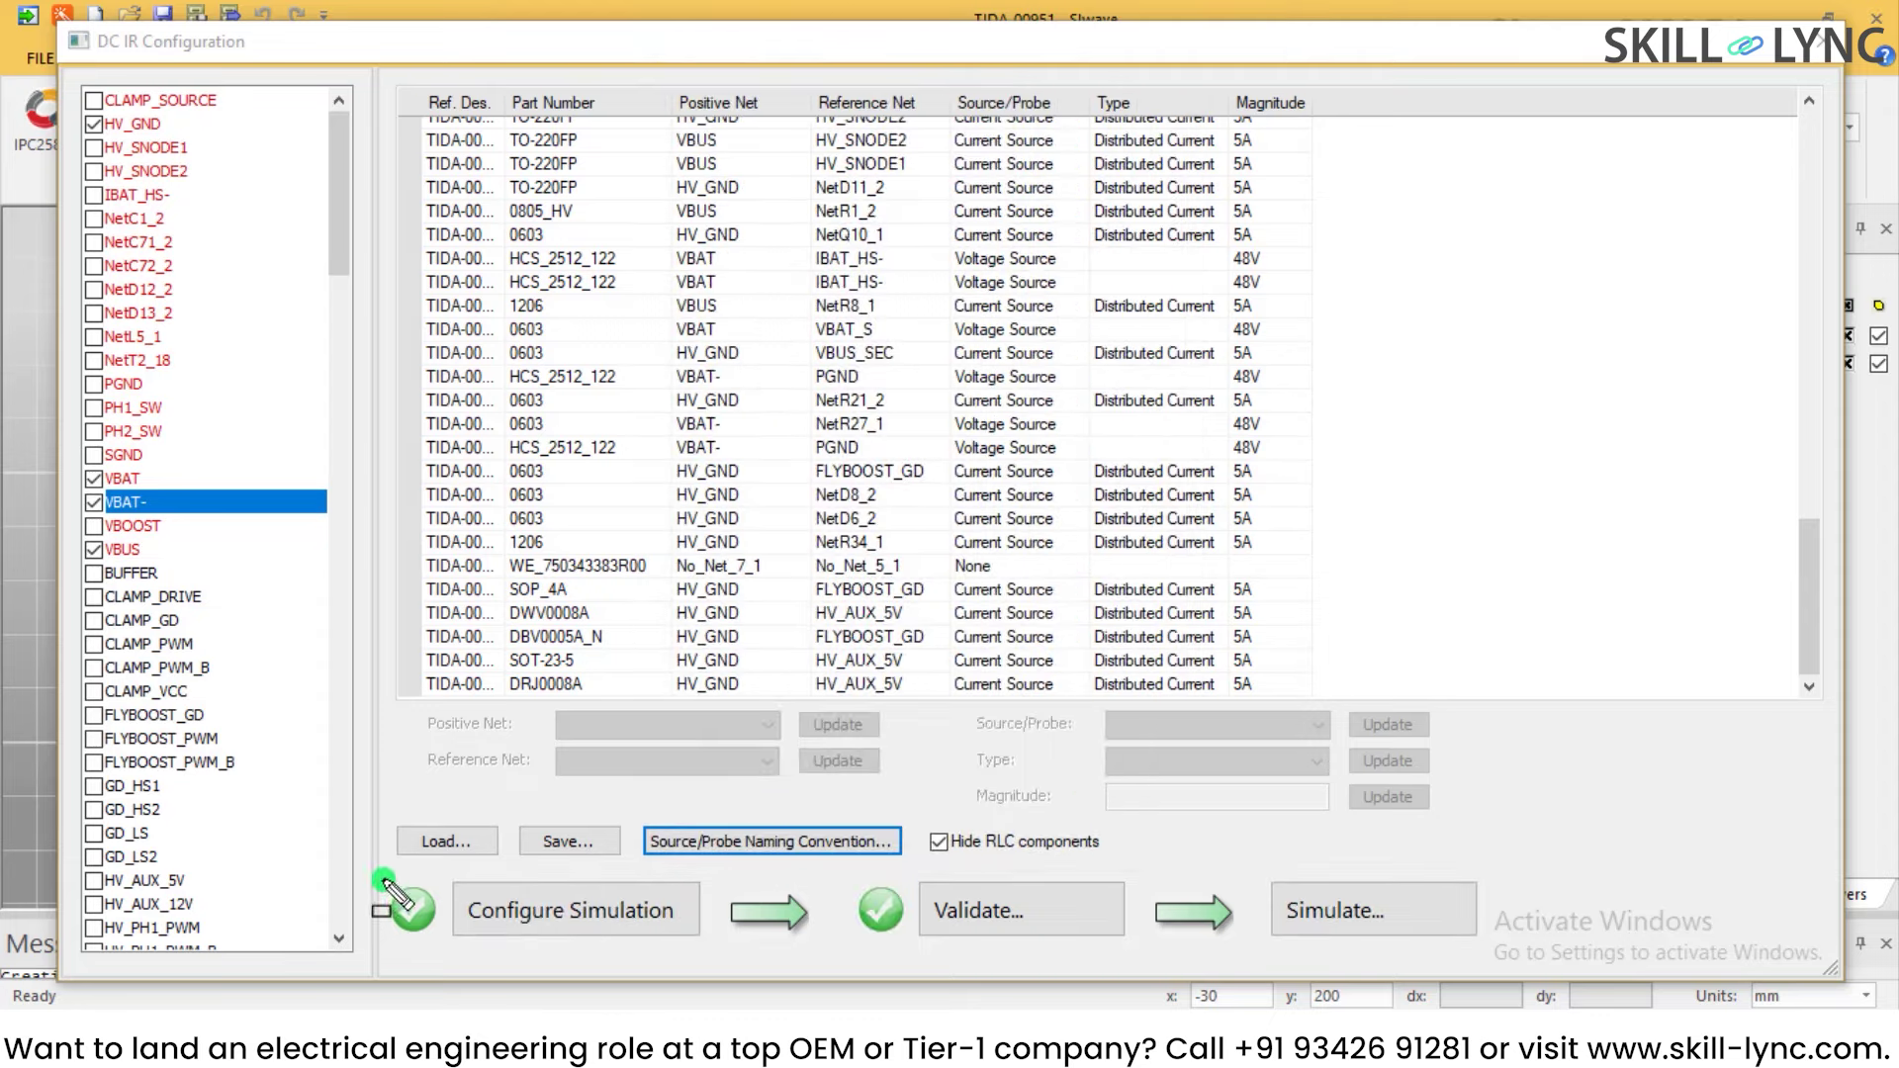
mouse_move(386, 881)
mouse_down()
mouse_move(420, 958)
mouse_move(711, 938)
mouse_up()
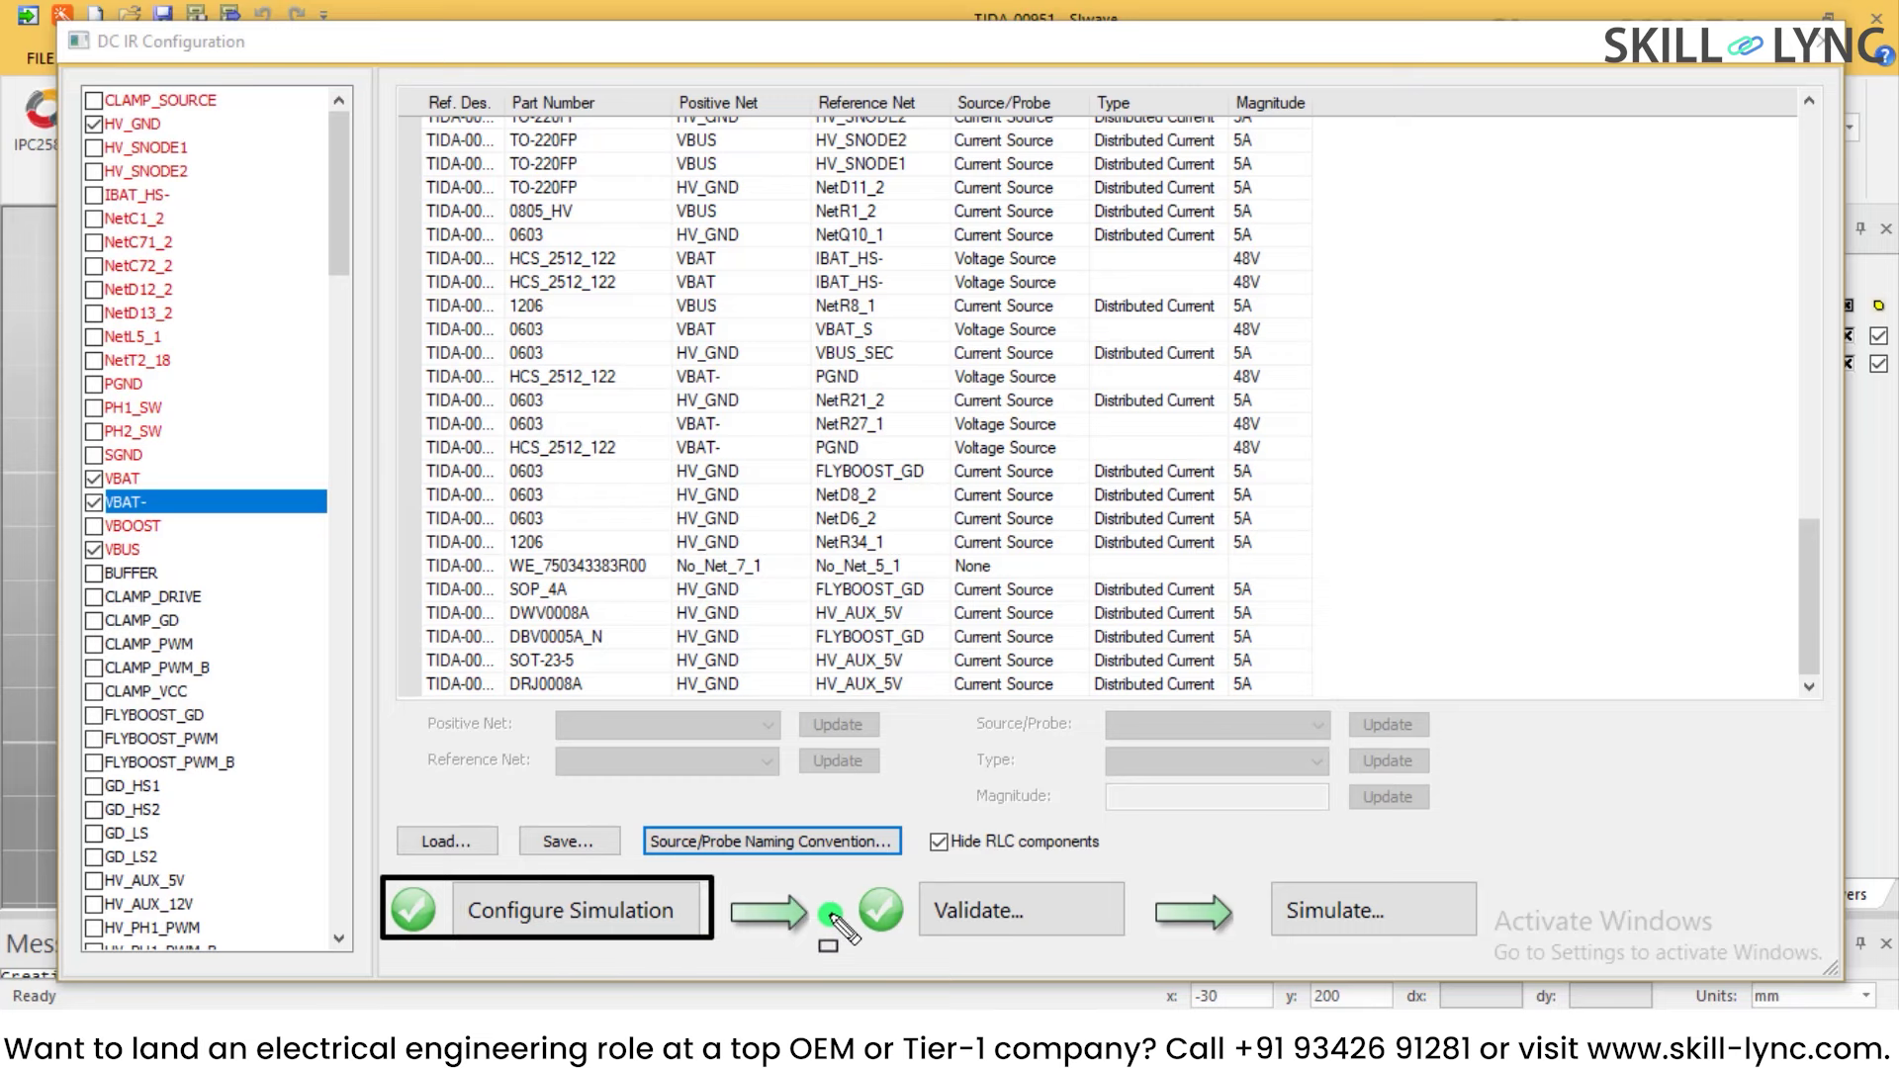
mouse_move(846, 864)
mouse_down()
mouse_move(917, 938)
mouse_move(1212, 984)
mouse_move(1176, 959)
mouse_up()
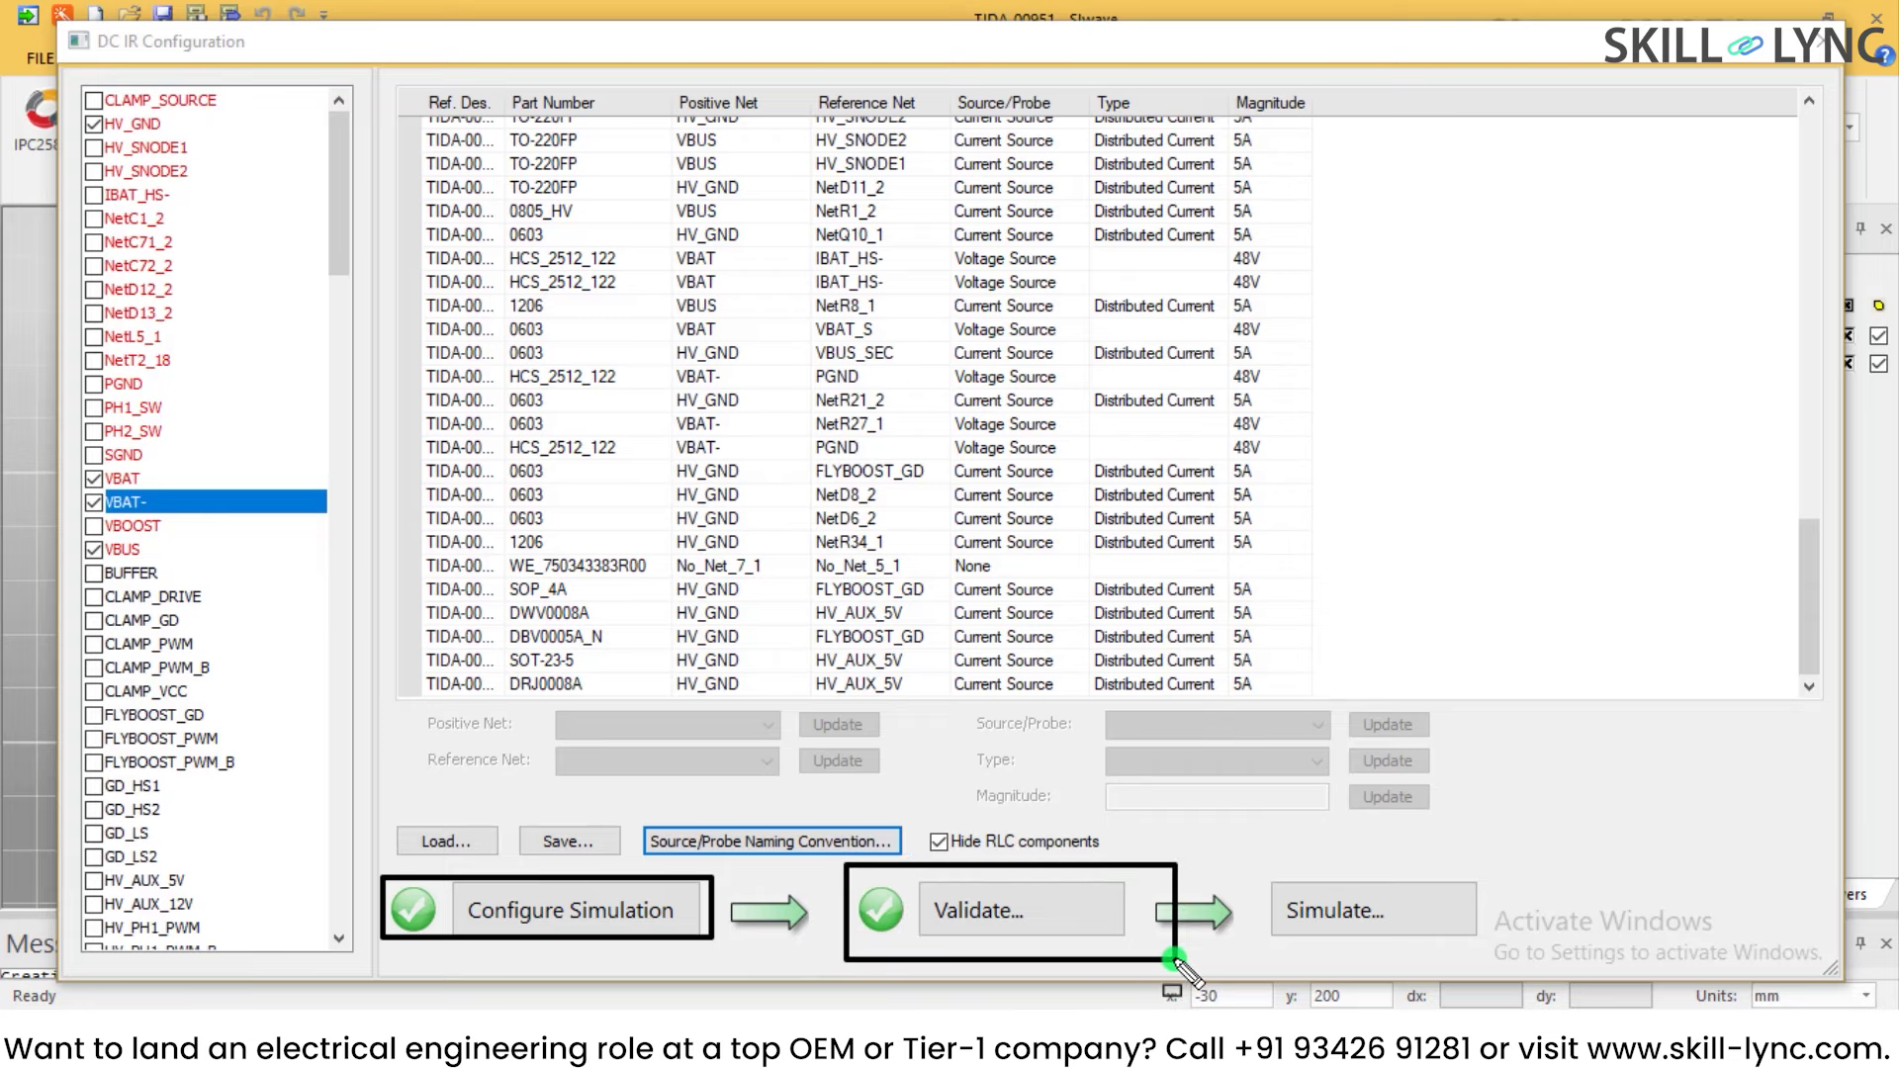
key(Escape)
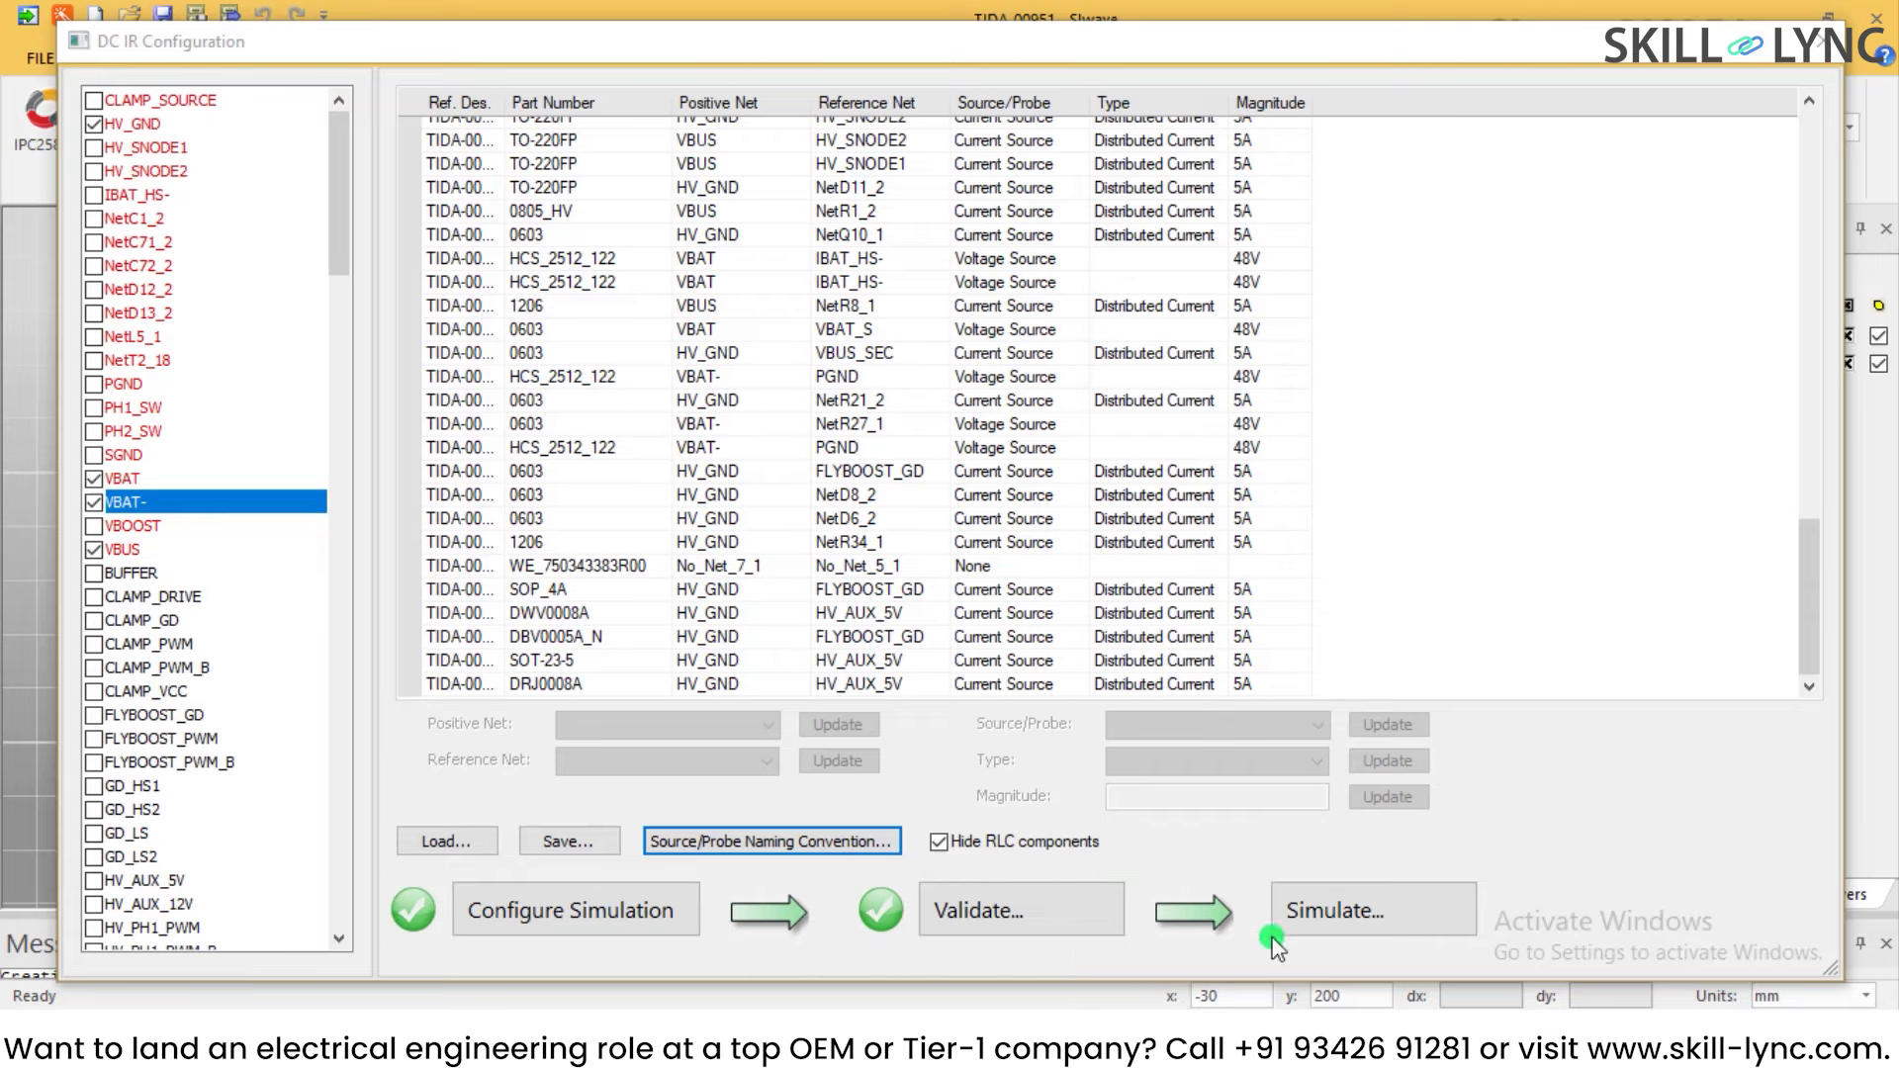
Step: Open the DC IR simulation setup and set the node to ground of source TIDA-00951_C2_2_HV_GND to Negative
click(1321, 911)
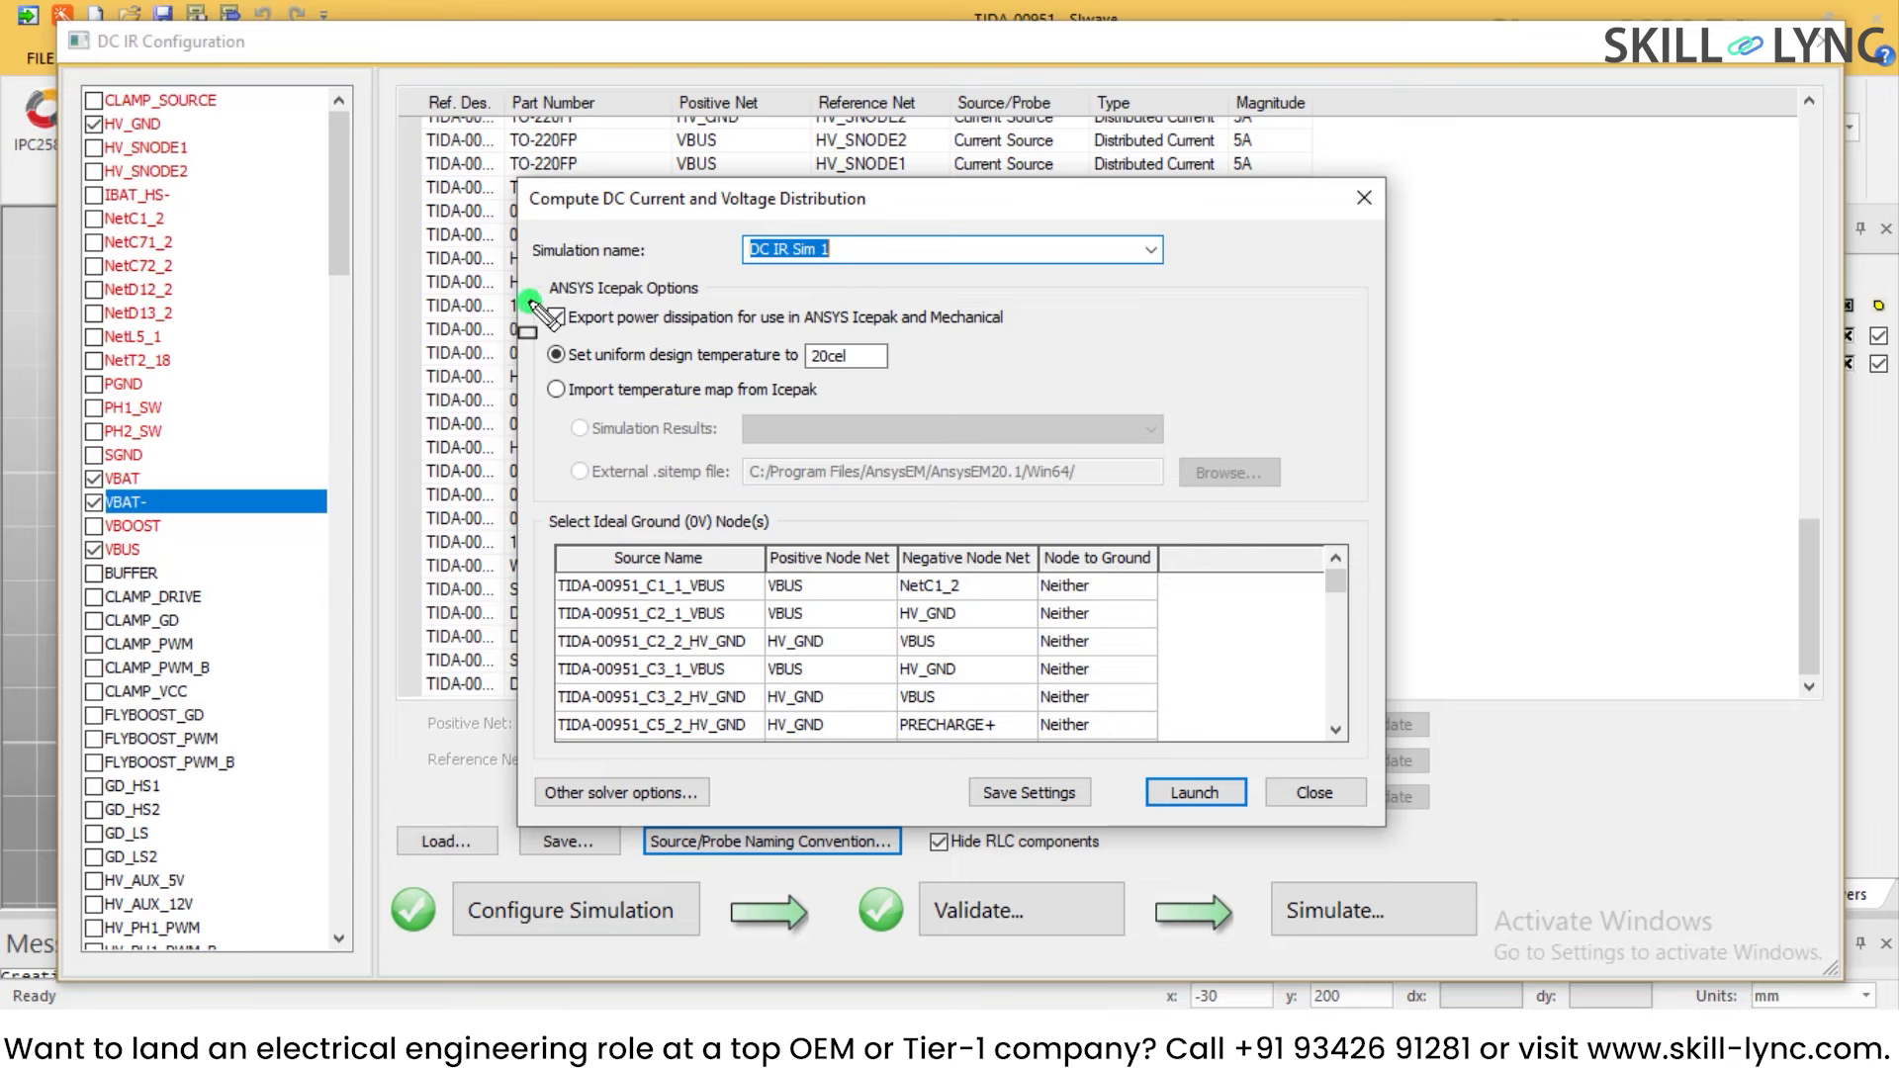
mouse_move(535, 281)
mouse_down()
mouse_move(618, 341)
mouse_move(872, 340)
mouse_up()
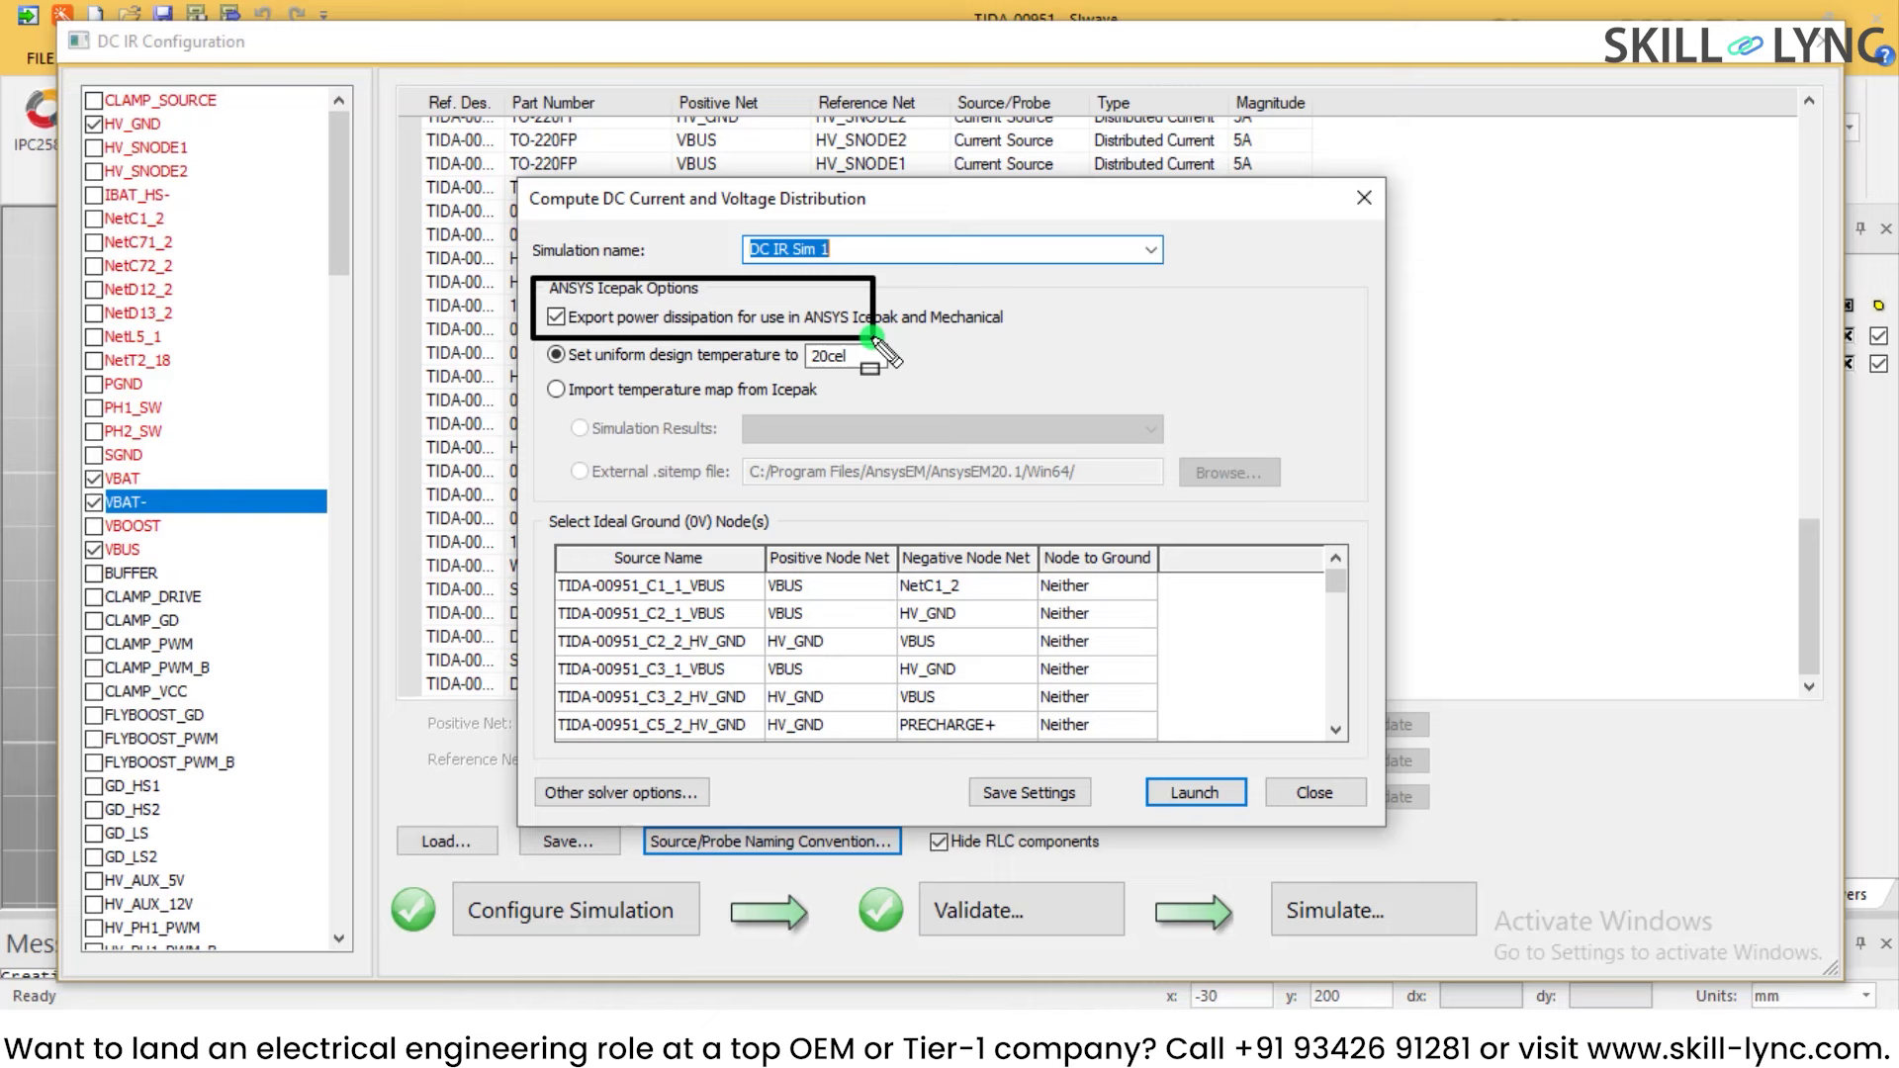
key(Escape)
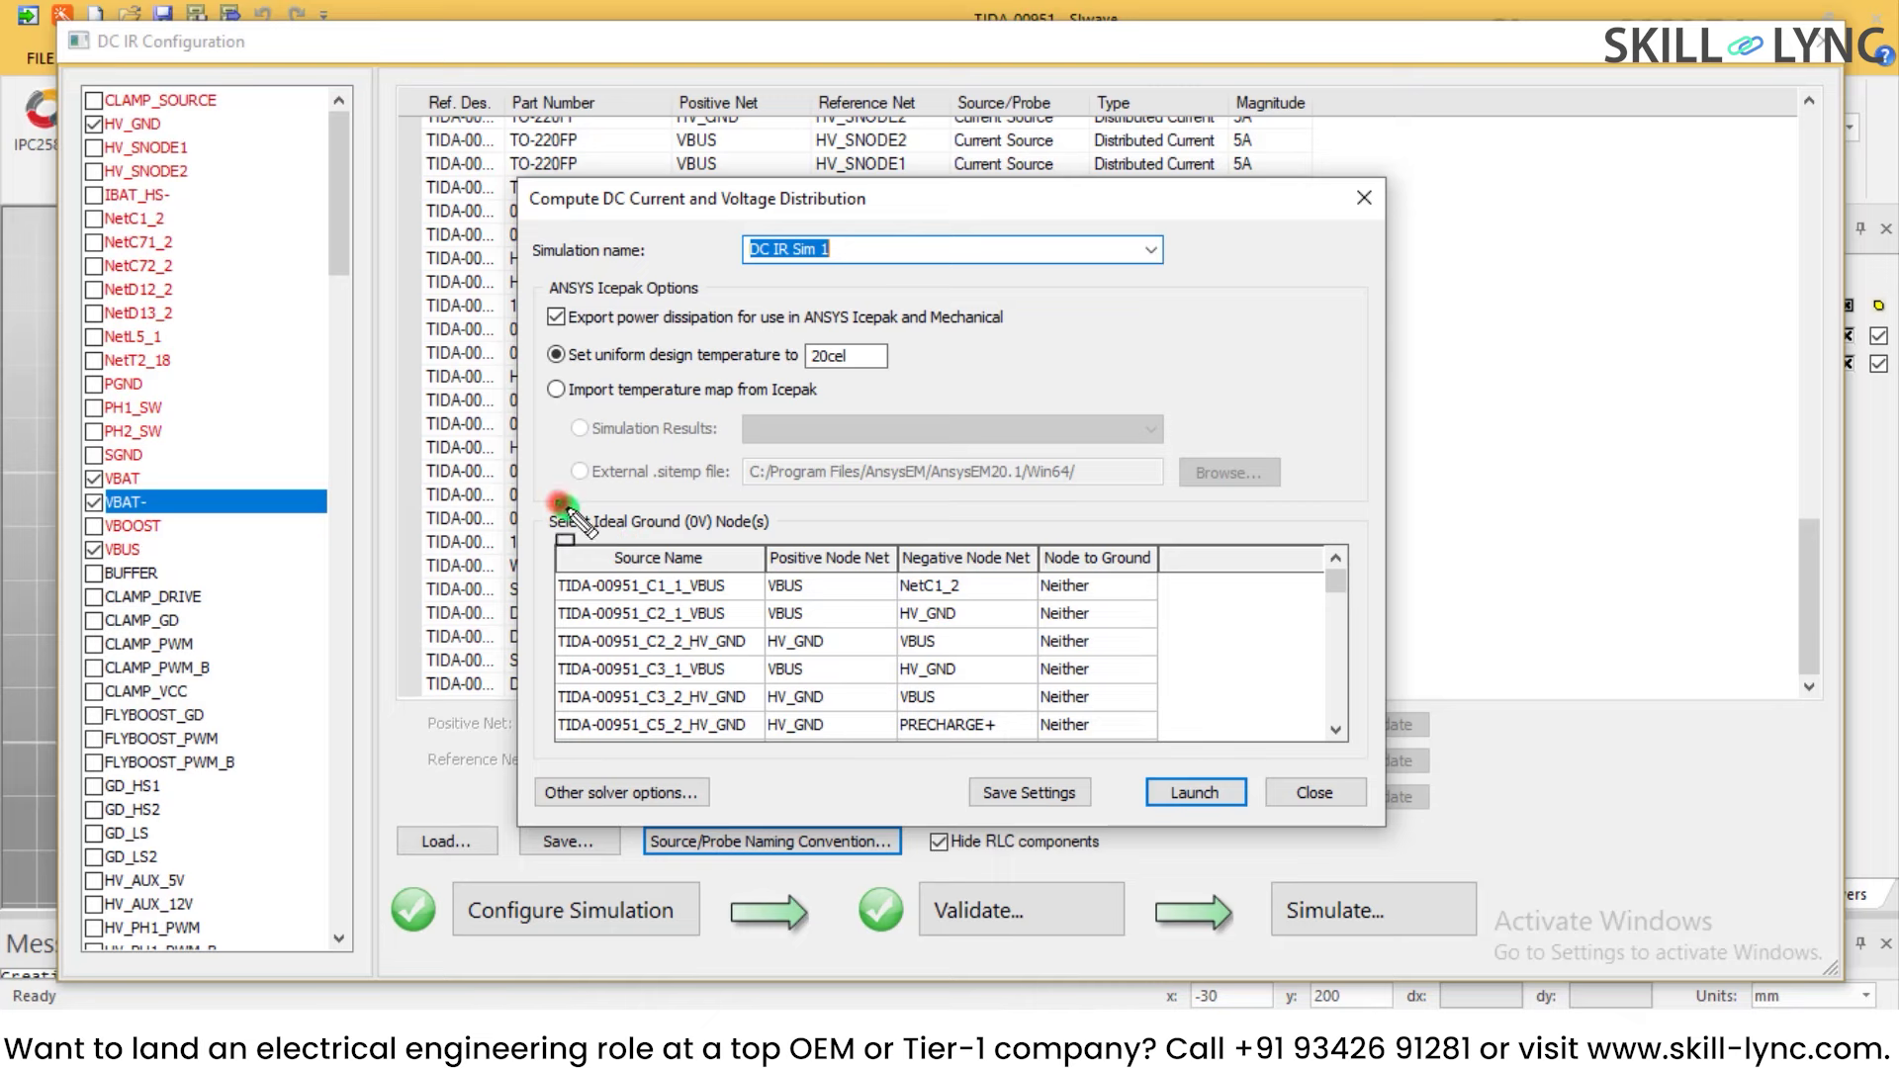
drag(557, 502, 785, 545)
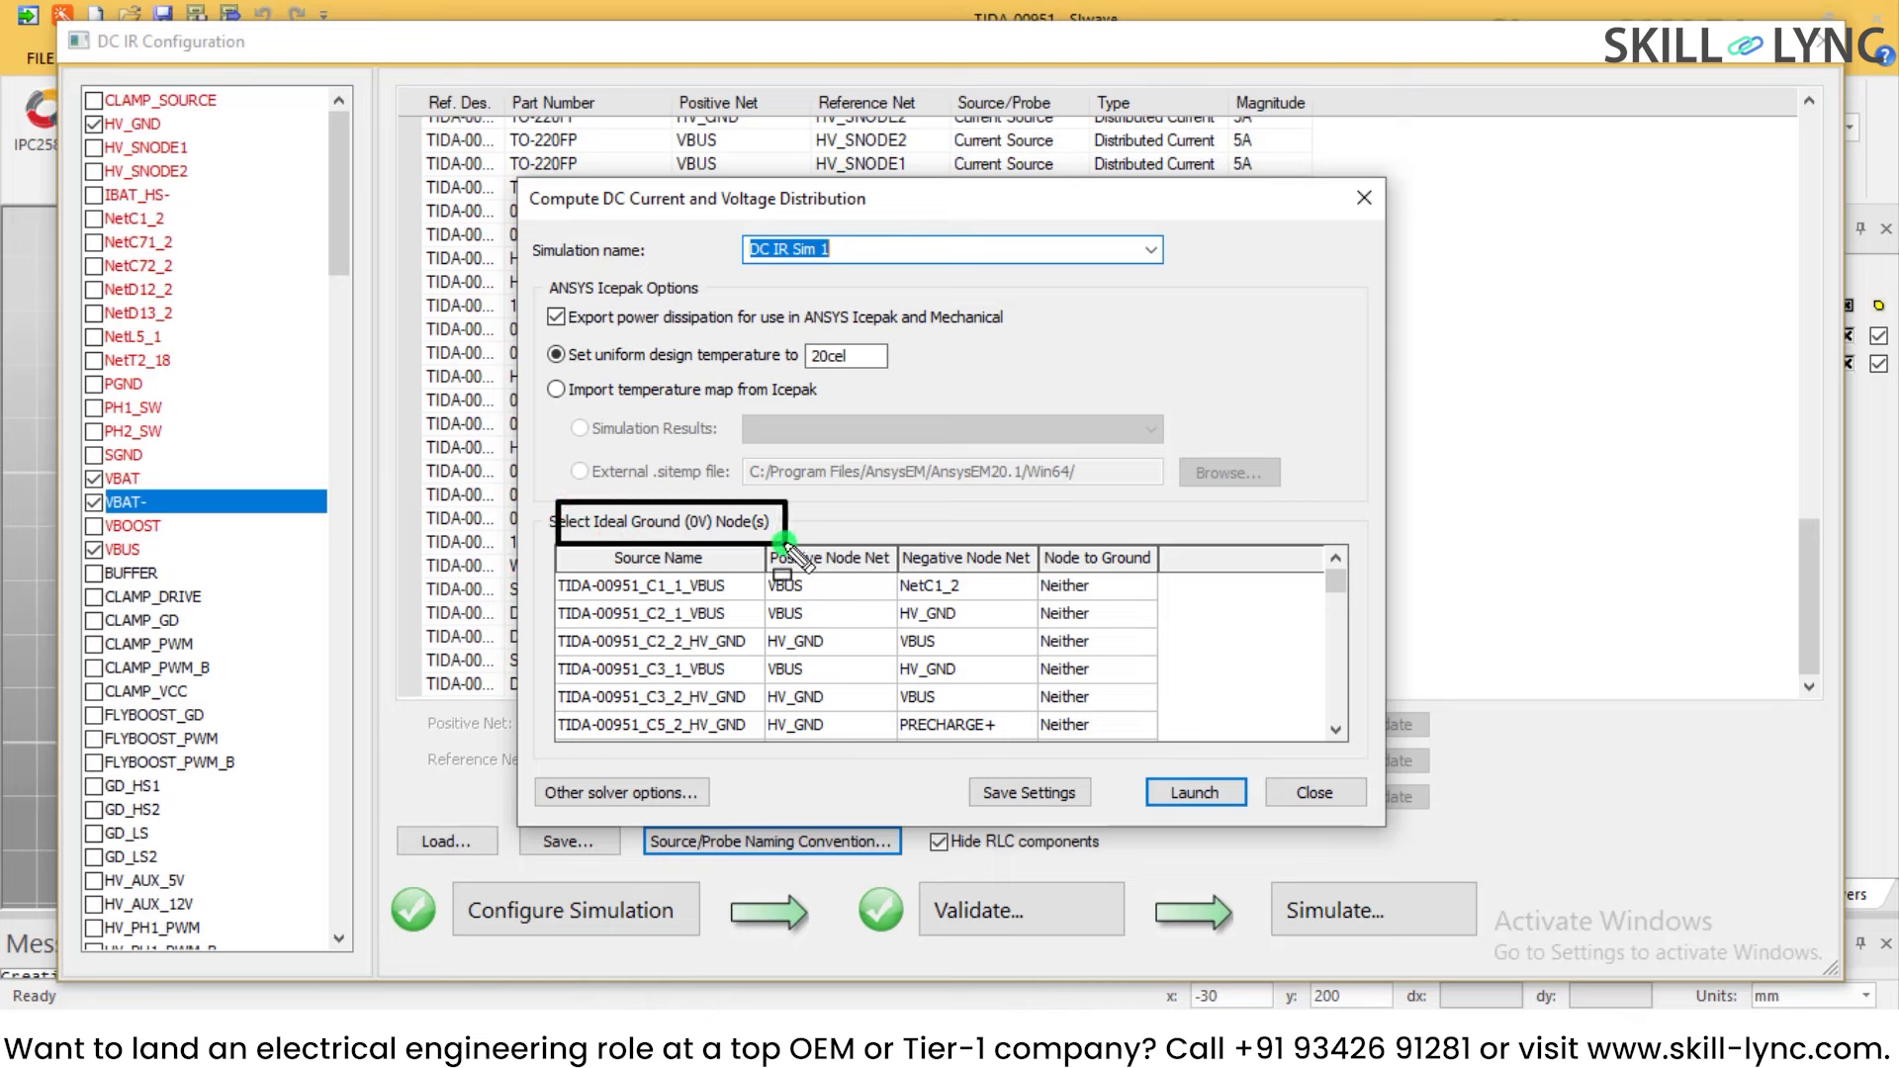
click(836, 648)
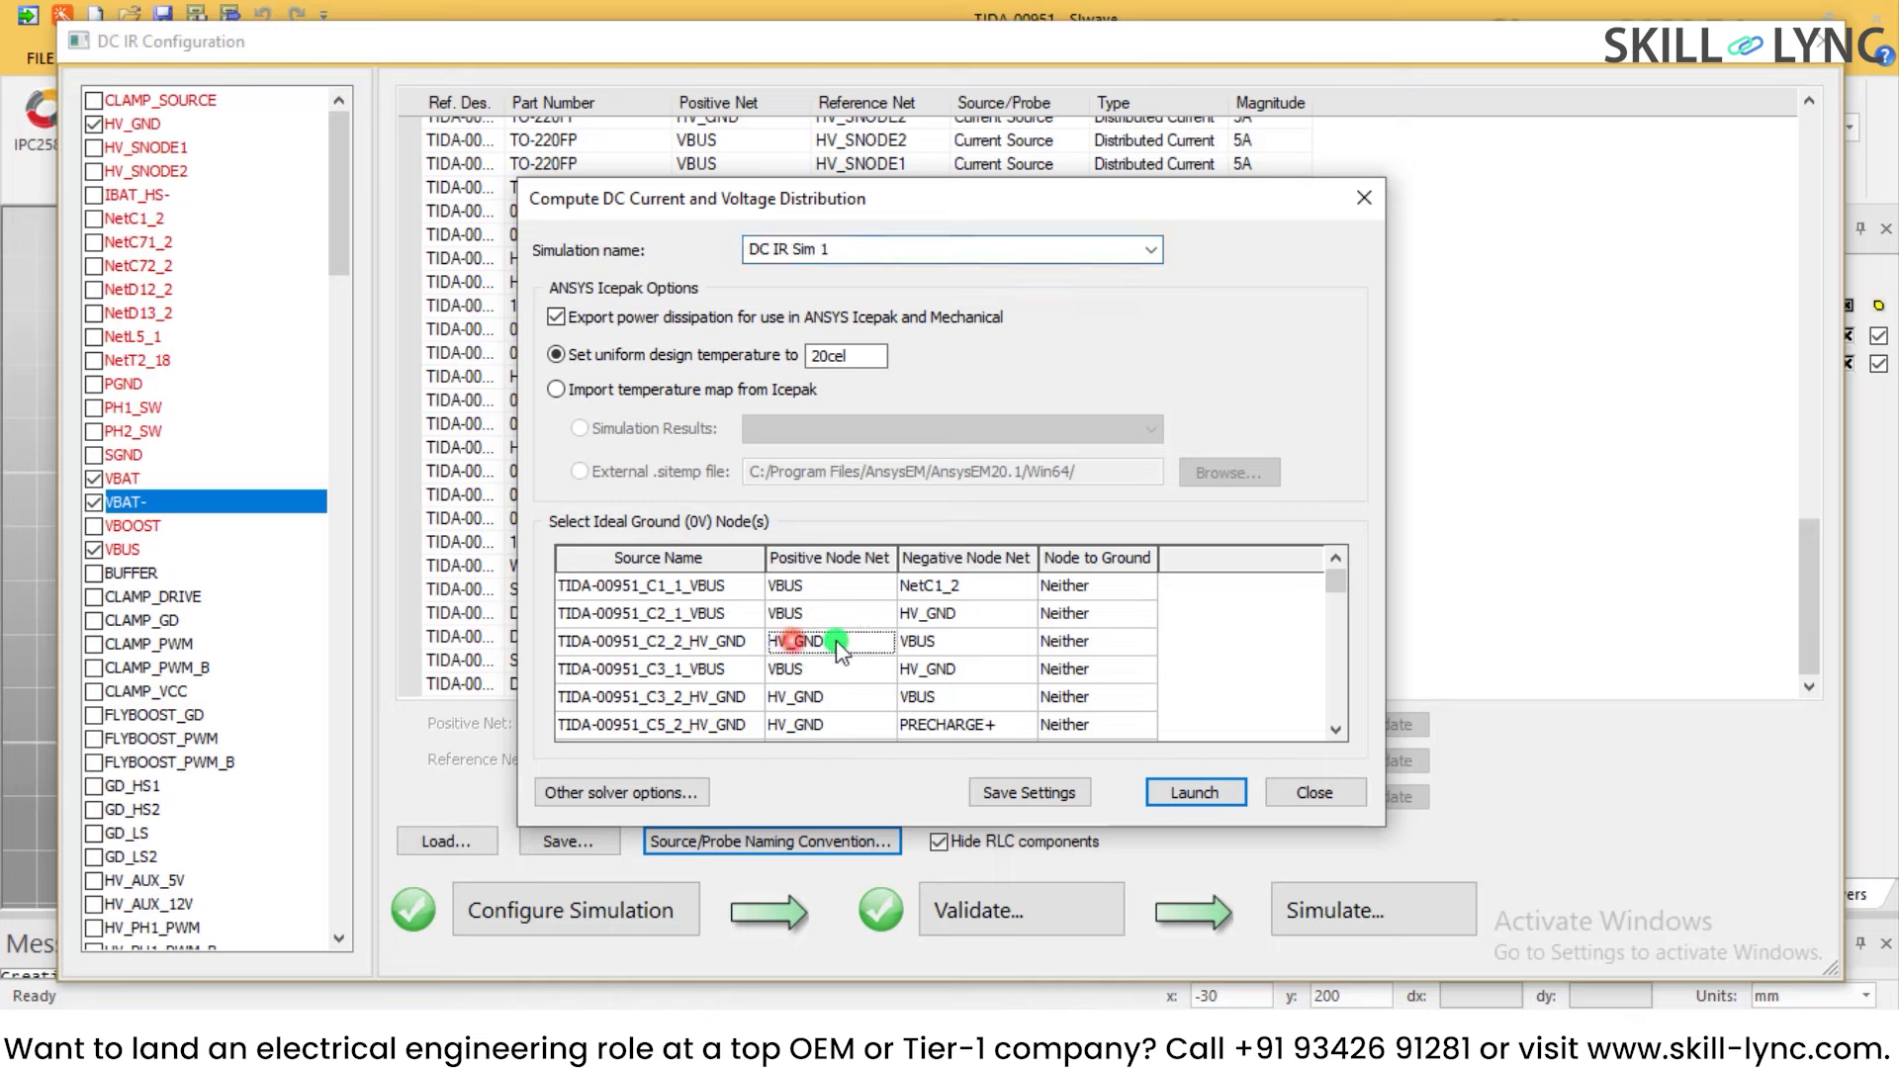
click(1124, 644)
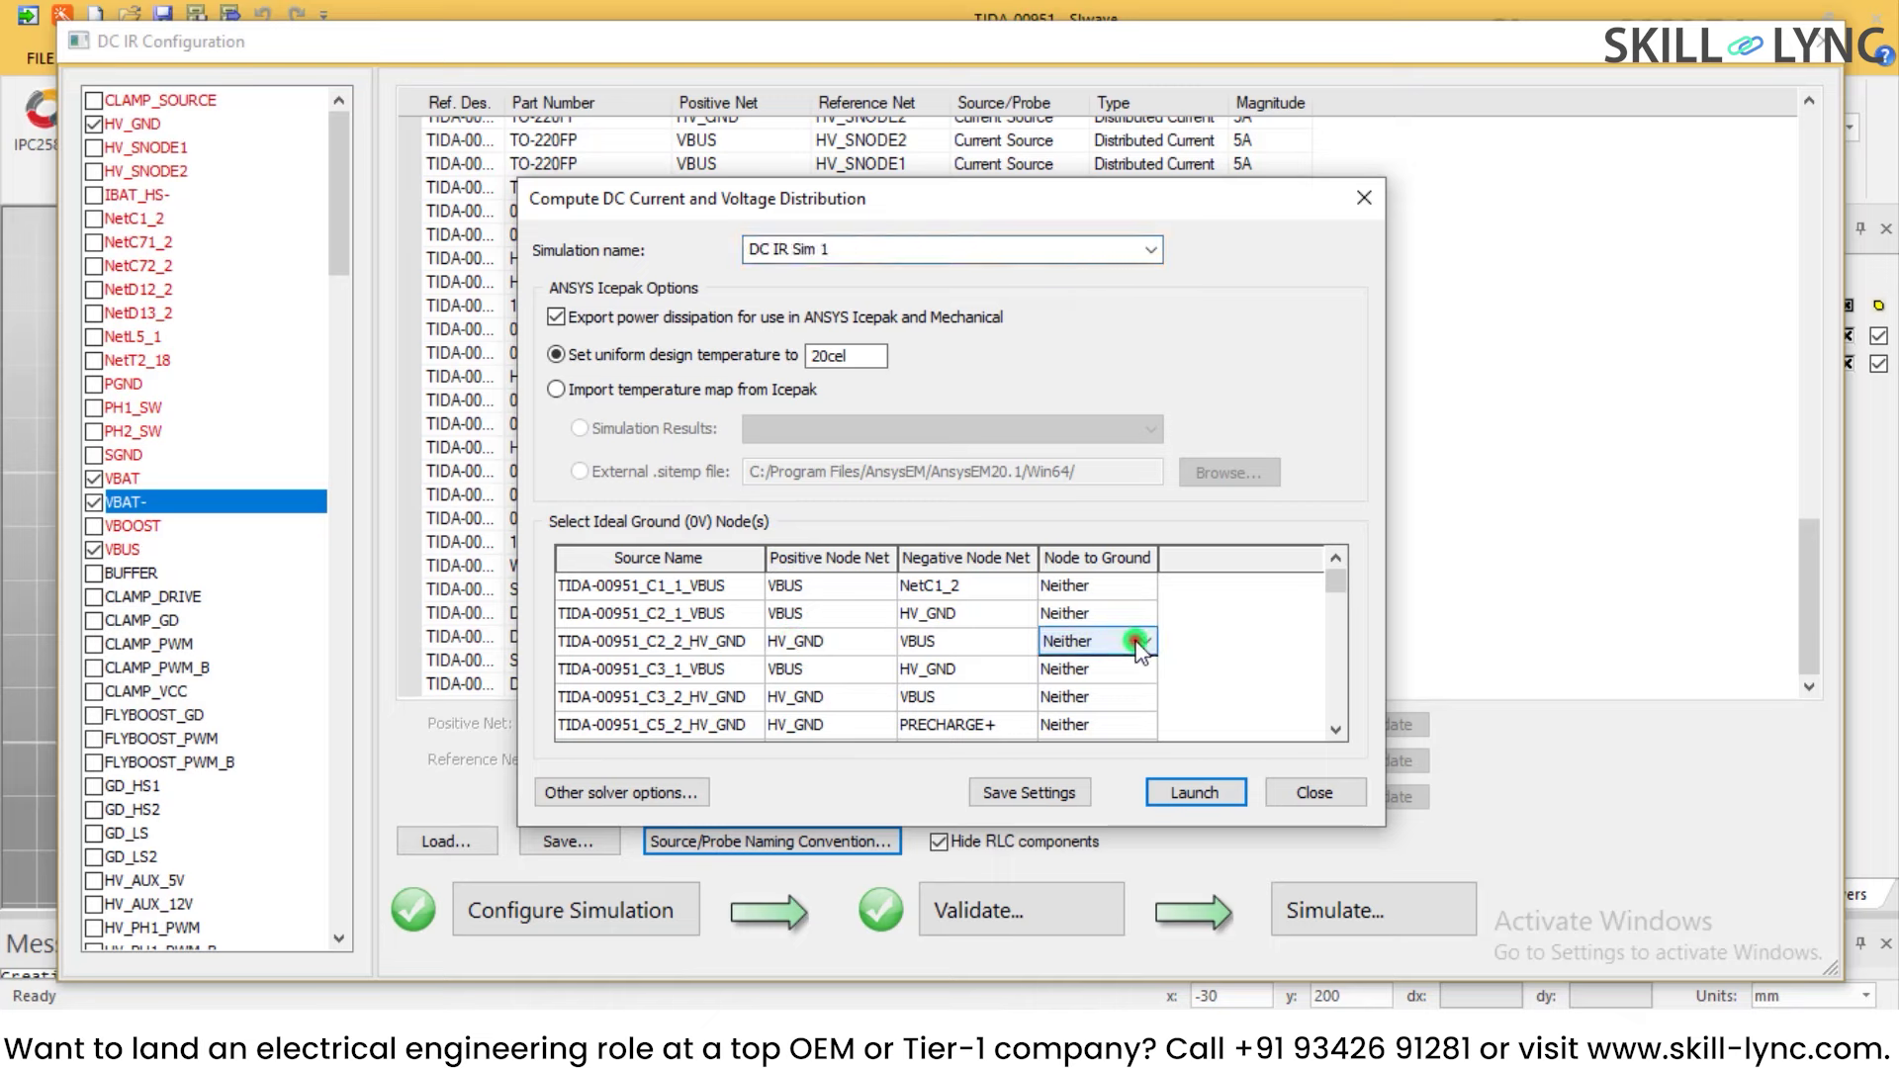
click(1137, 644)
click(1119, 679)
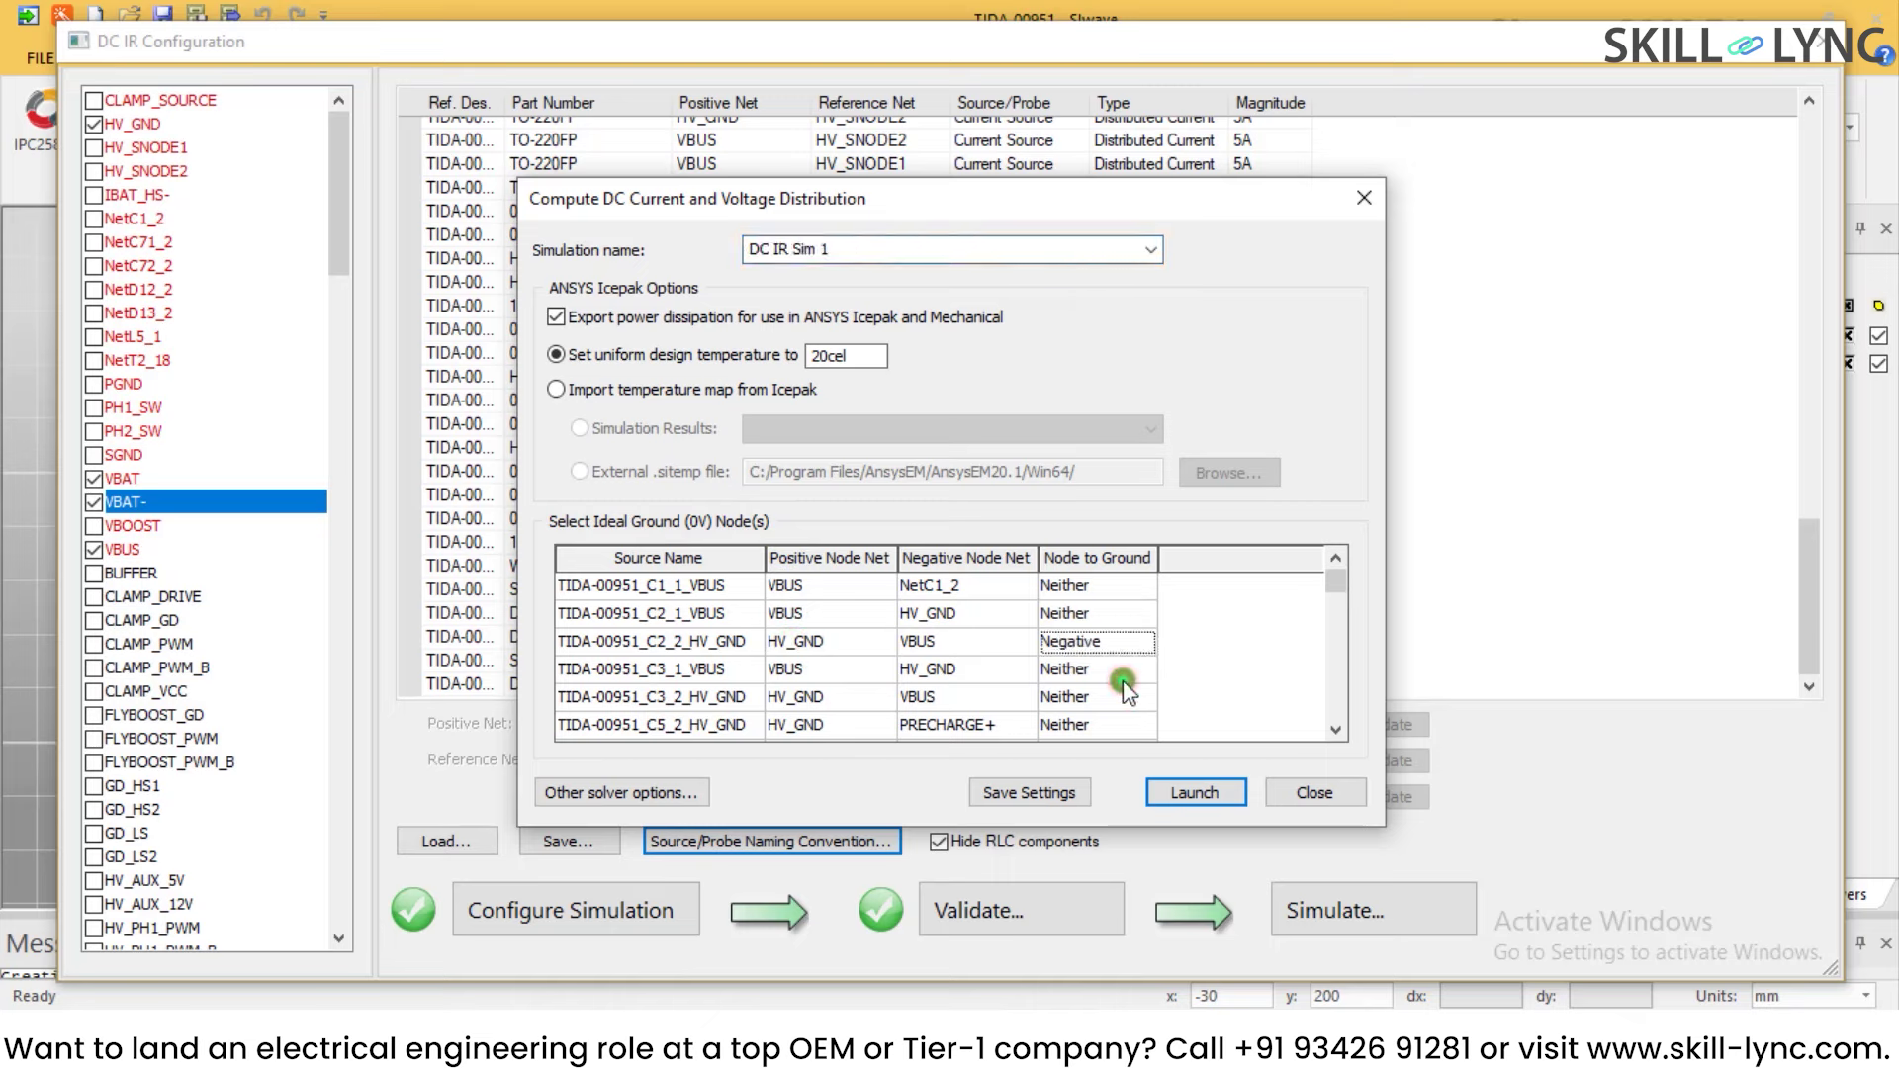
Step: Launch the simulation as DC IR Sim 1, overwriting the existing one, and enlarge the message area to follow its progress
click(1196, 792)
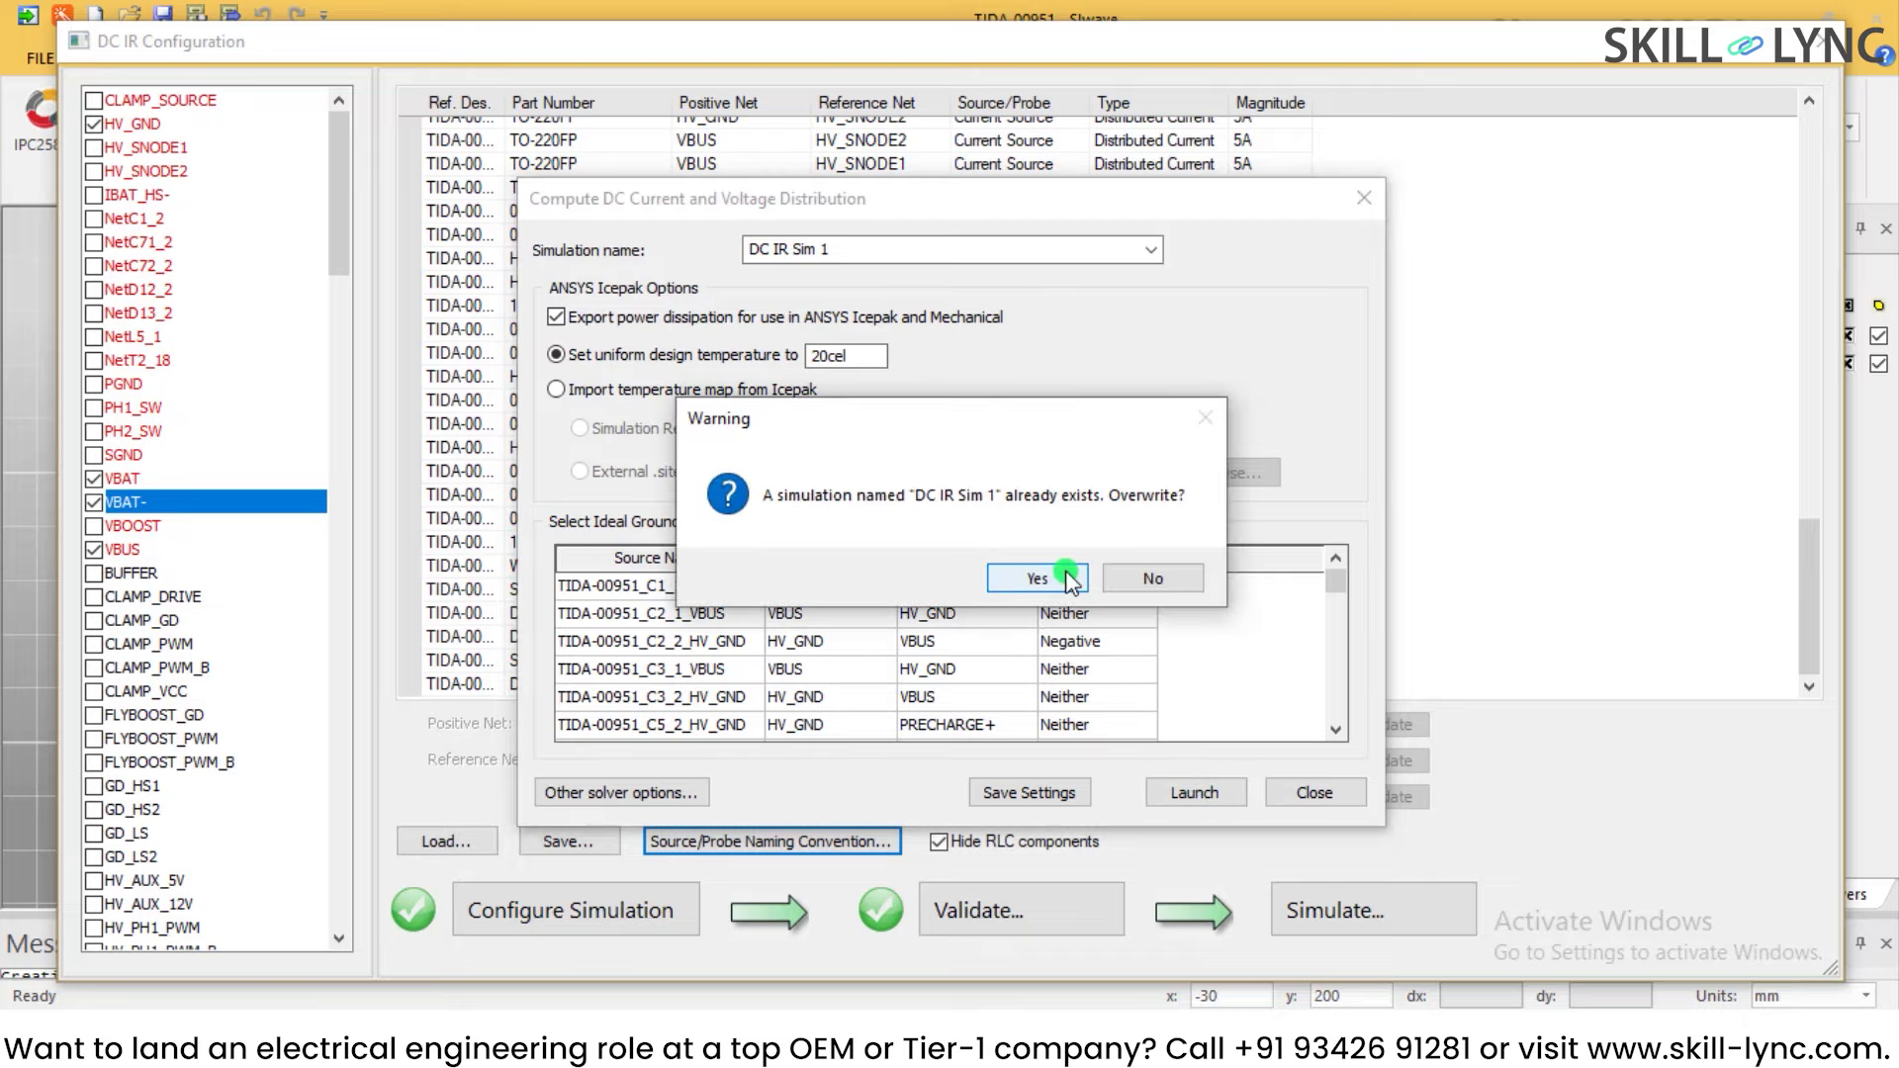
click(1068, 577)
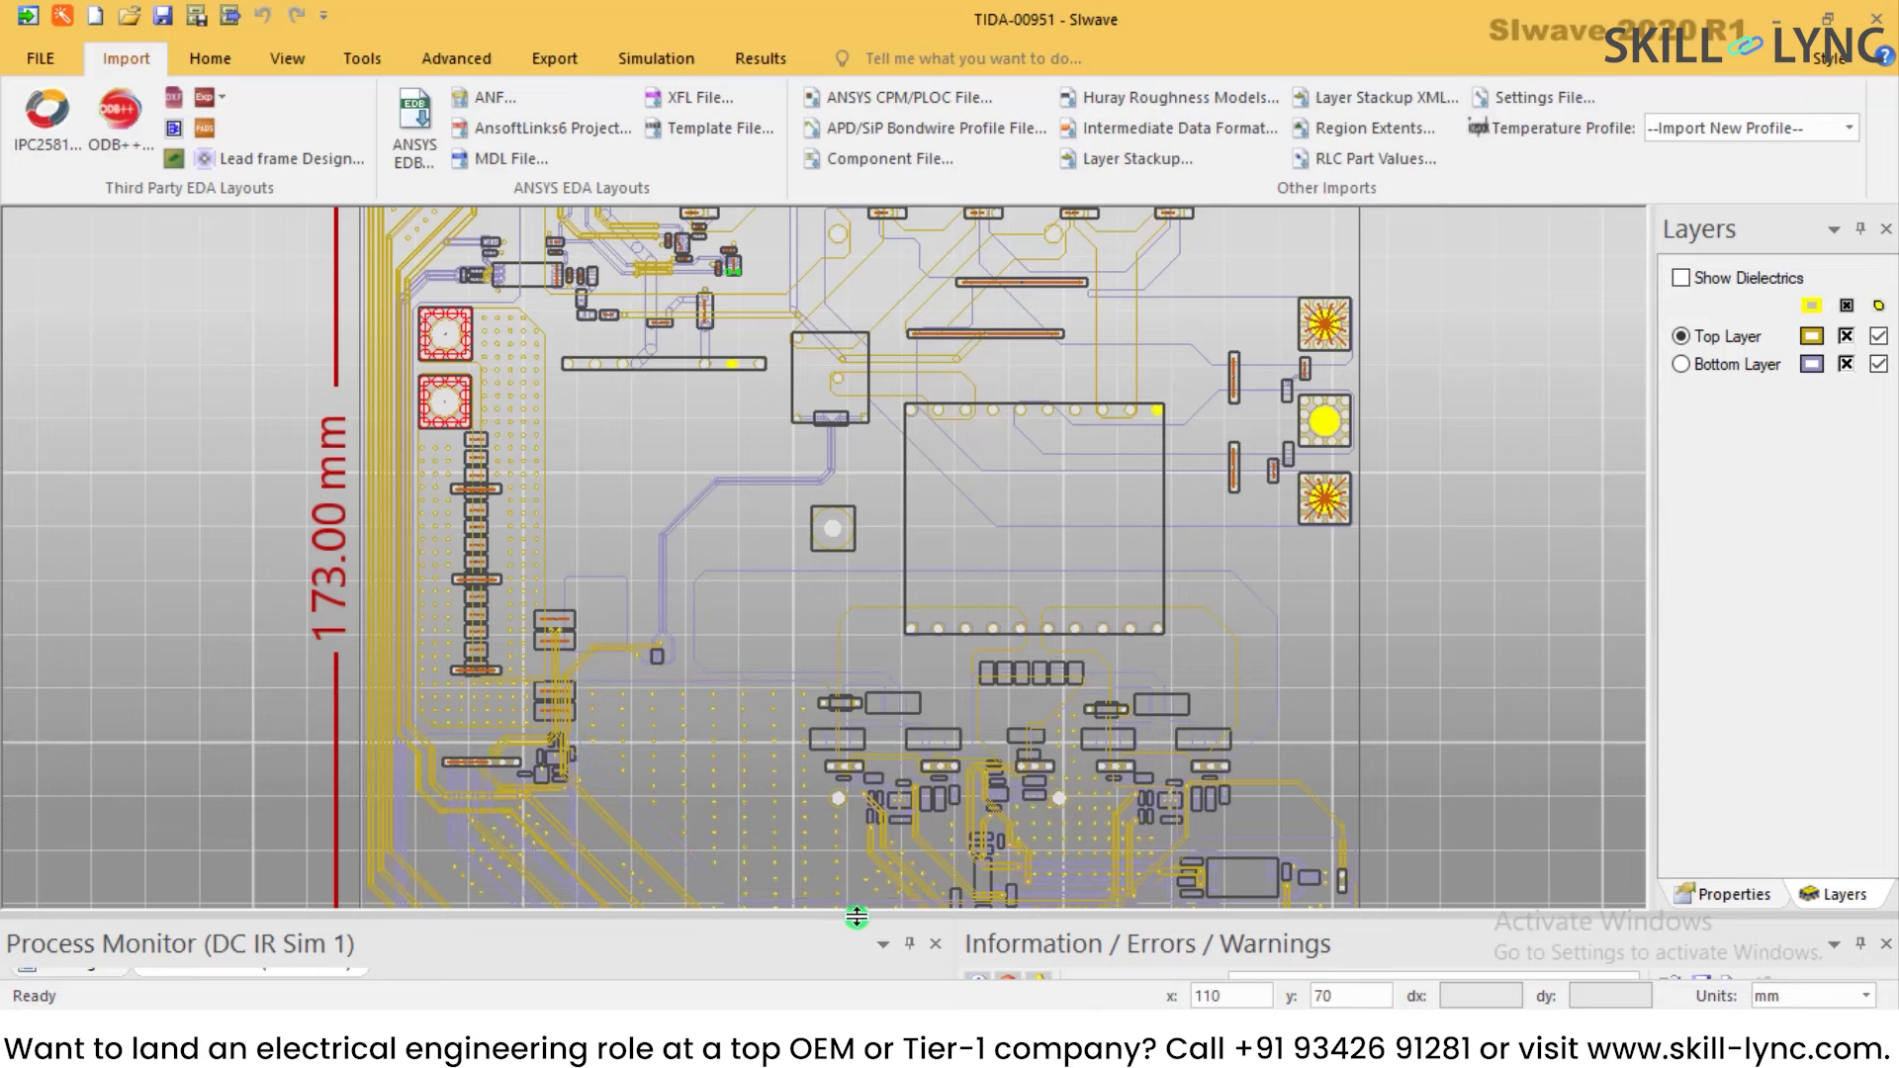
drag(877, 915, 871, 772)
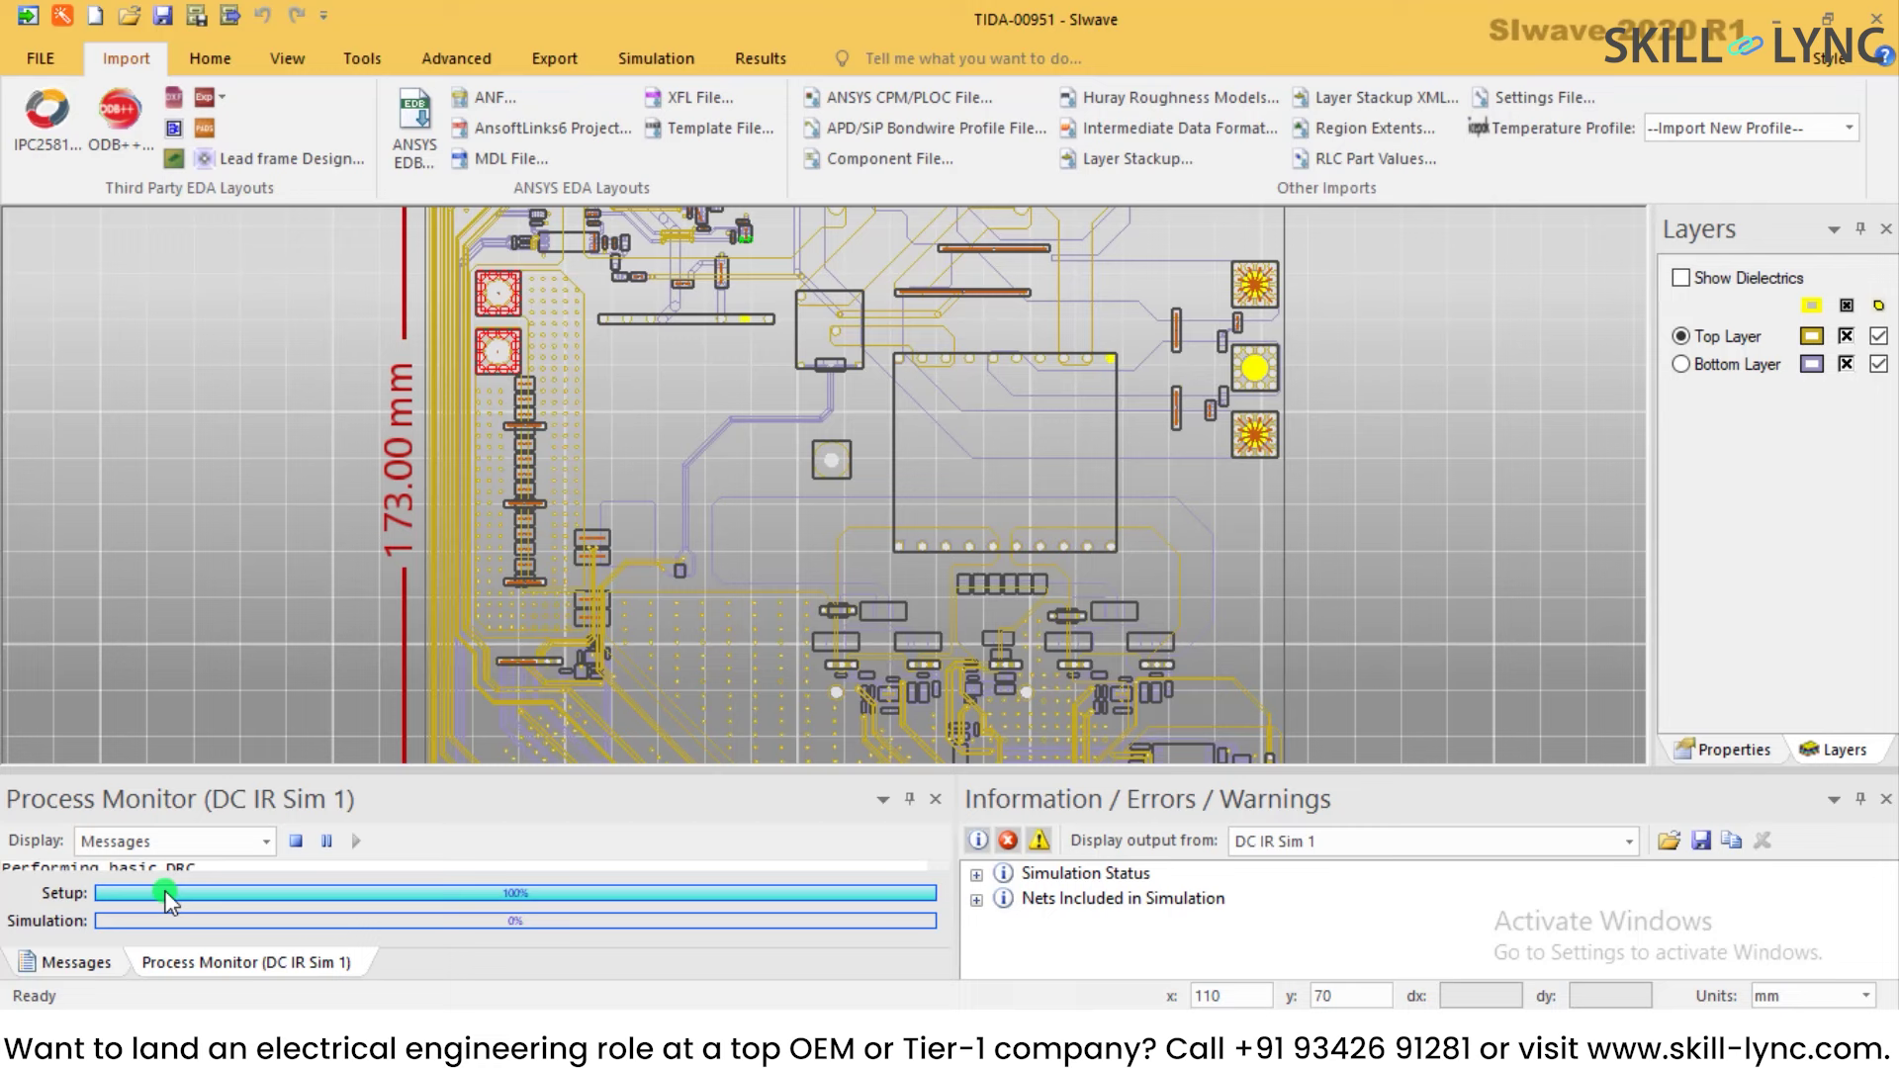
mouse_move(35, 844)
mouse_down()
mouse_move(94, 915)
mouse_move(948, 950)
mouse_up()
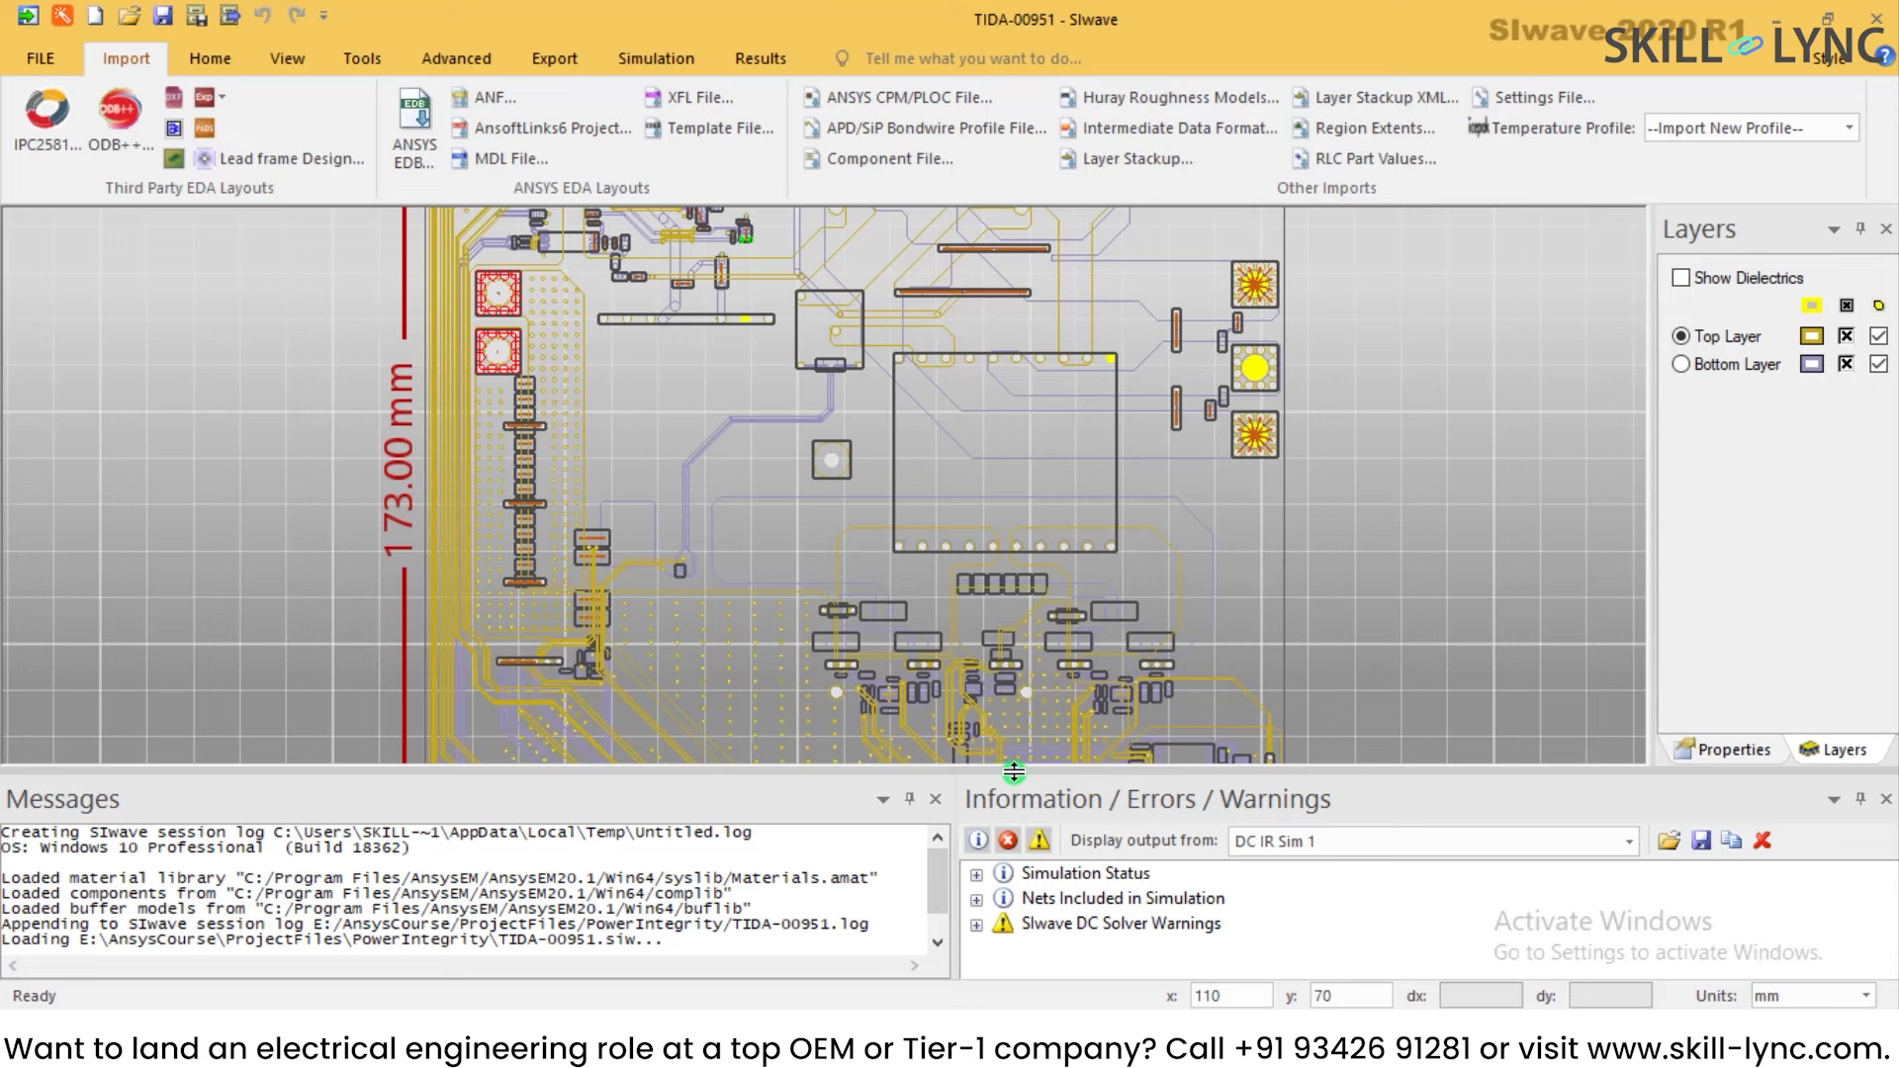
Step: Read through the session log messages, shrink the message area again and bring the upper part of the board into view
click(939, 942)
click(939, 942)
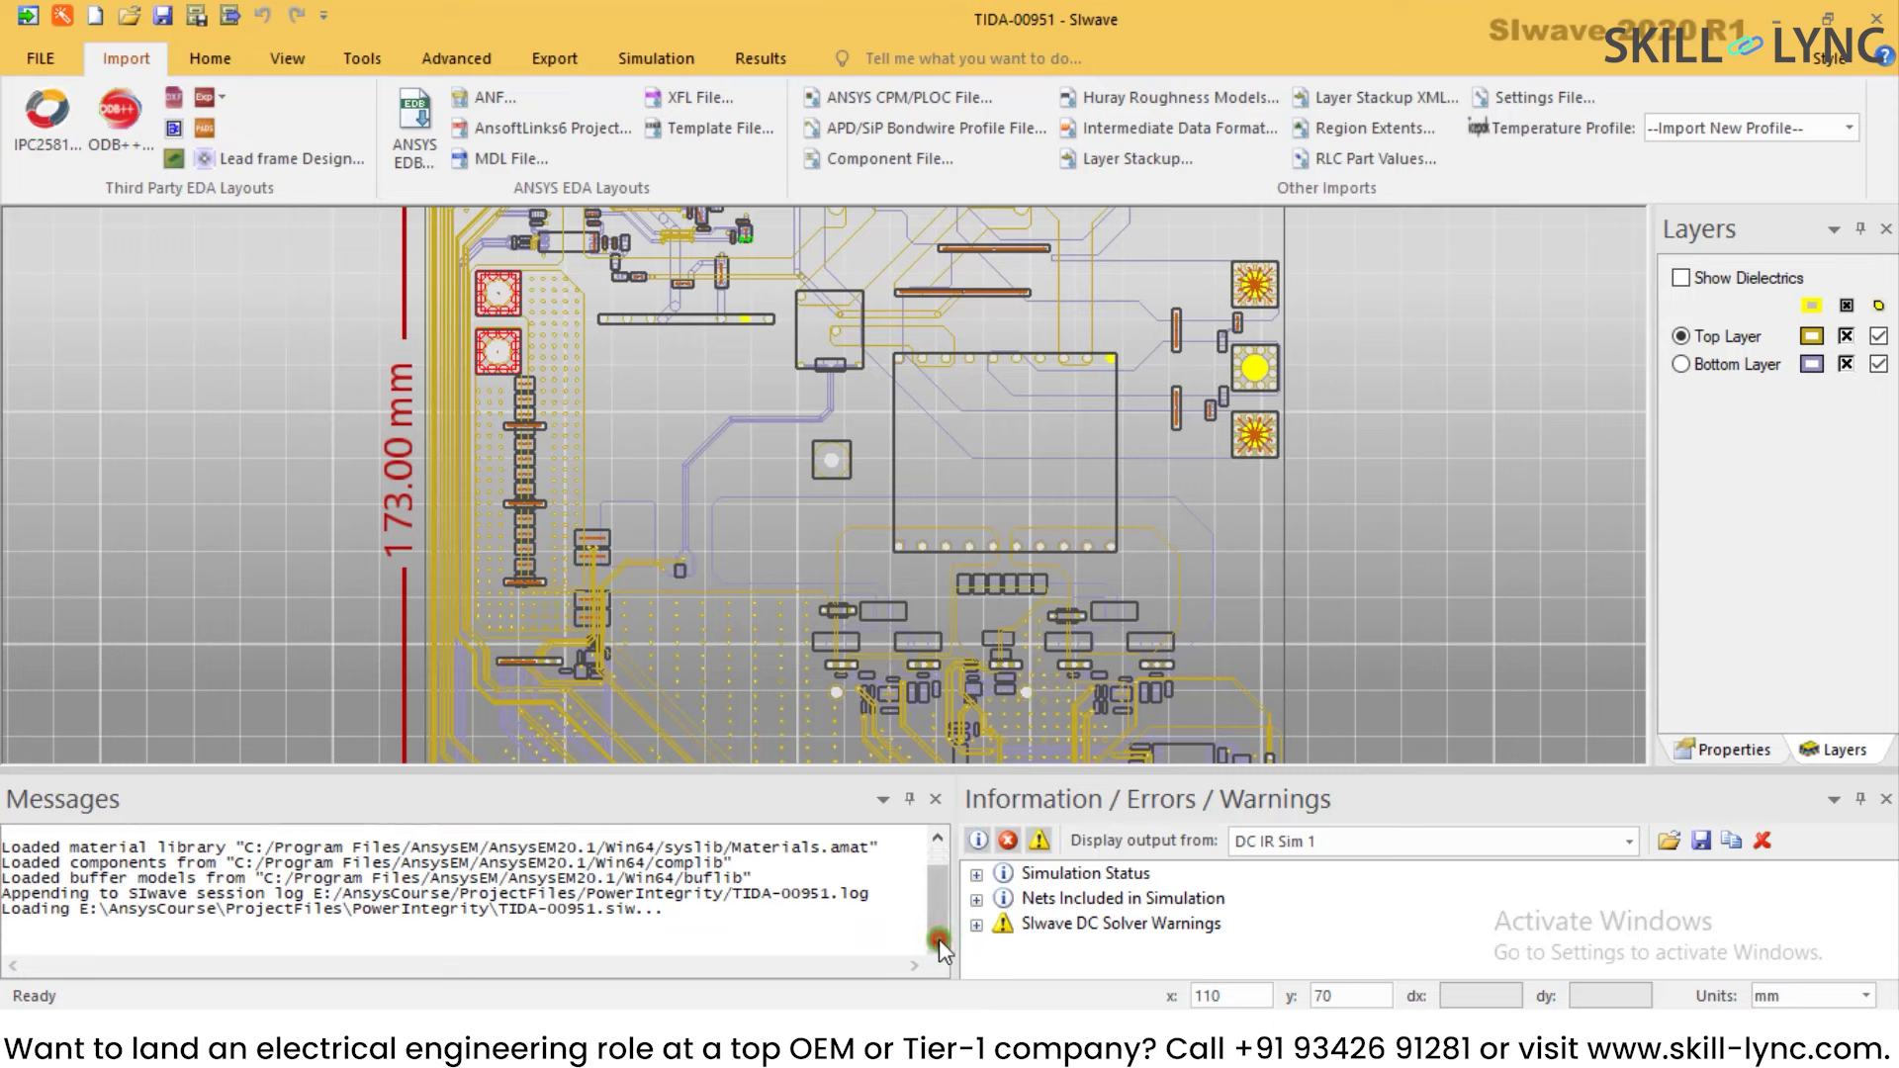
drag(846, 773, 841, 837)
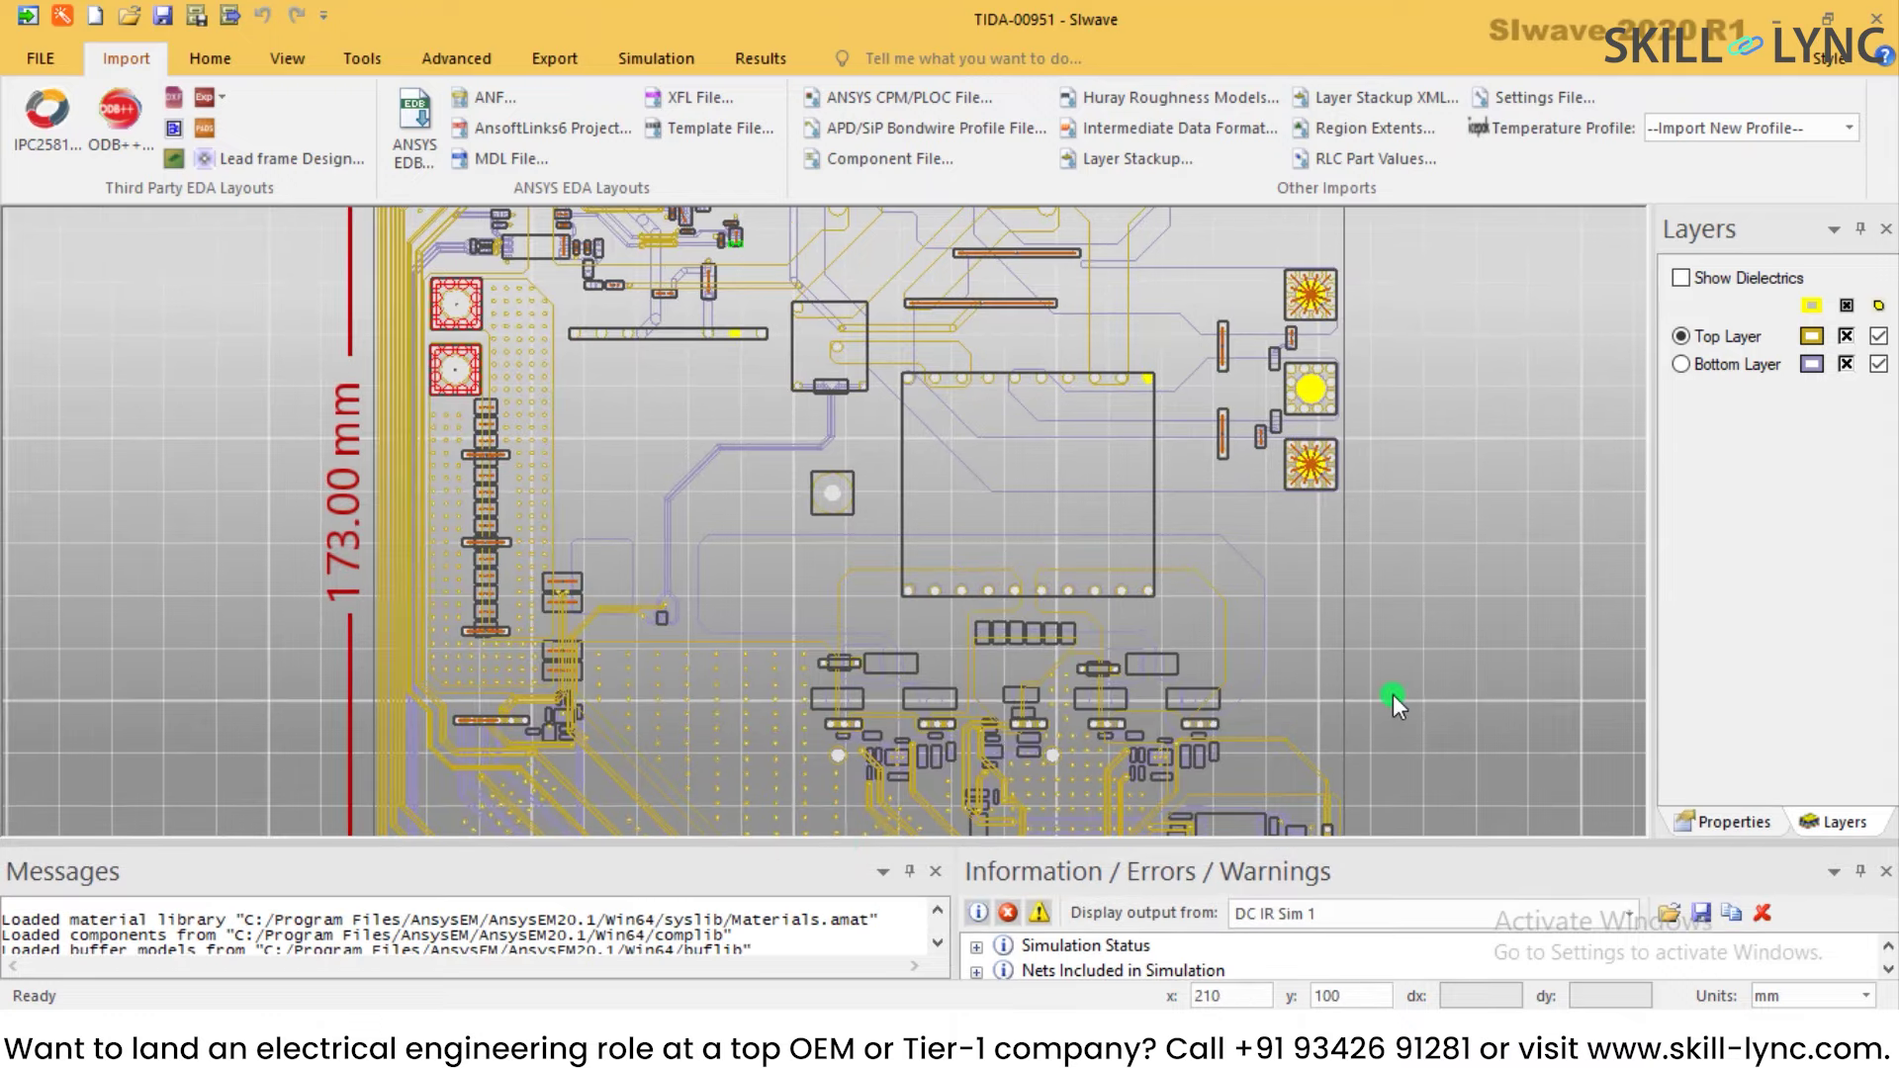
middle_drag(1403, 692, 1493, 613)
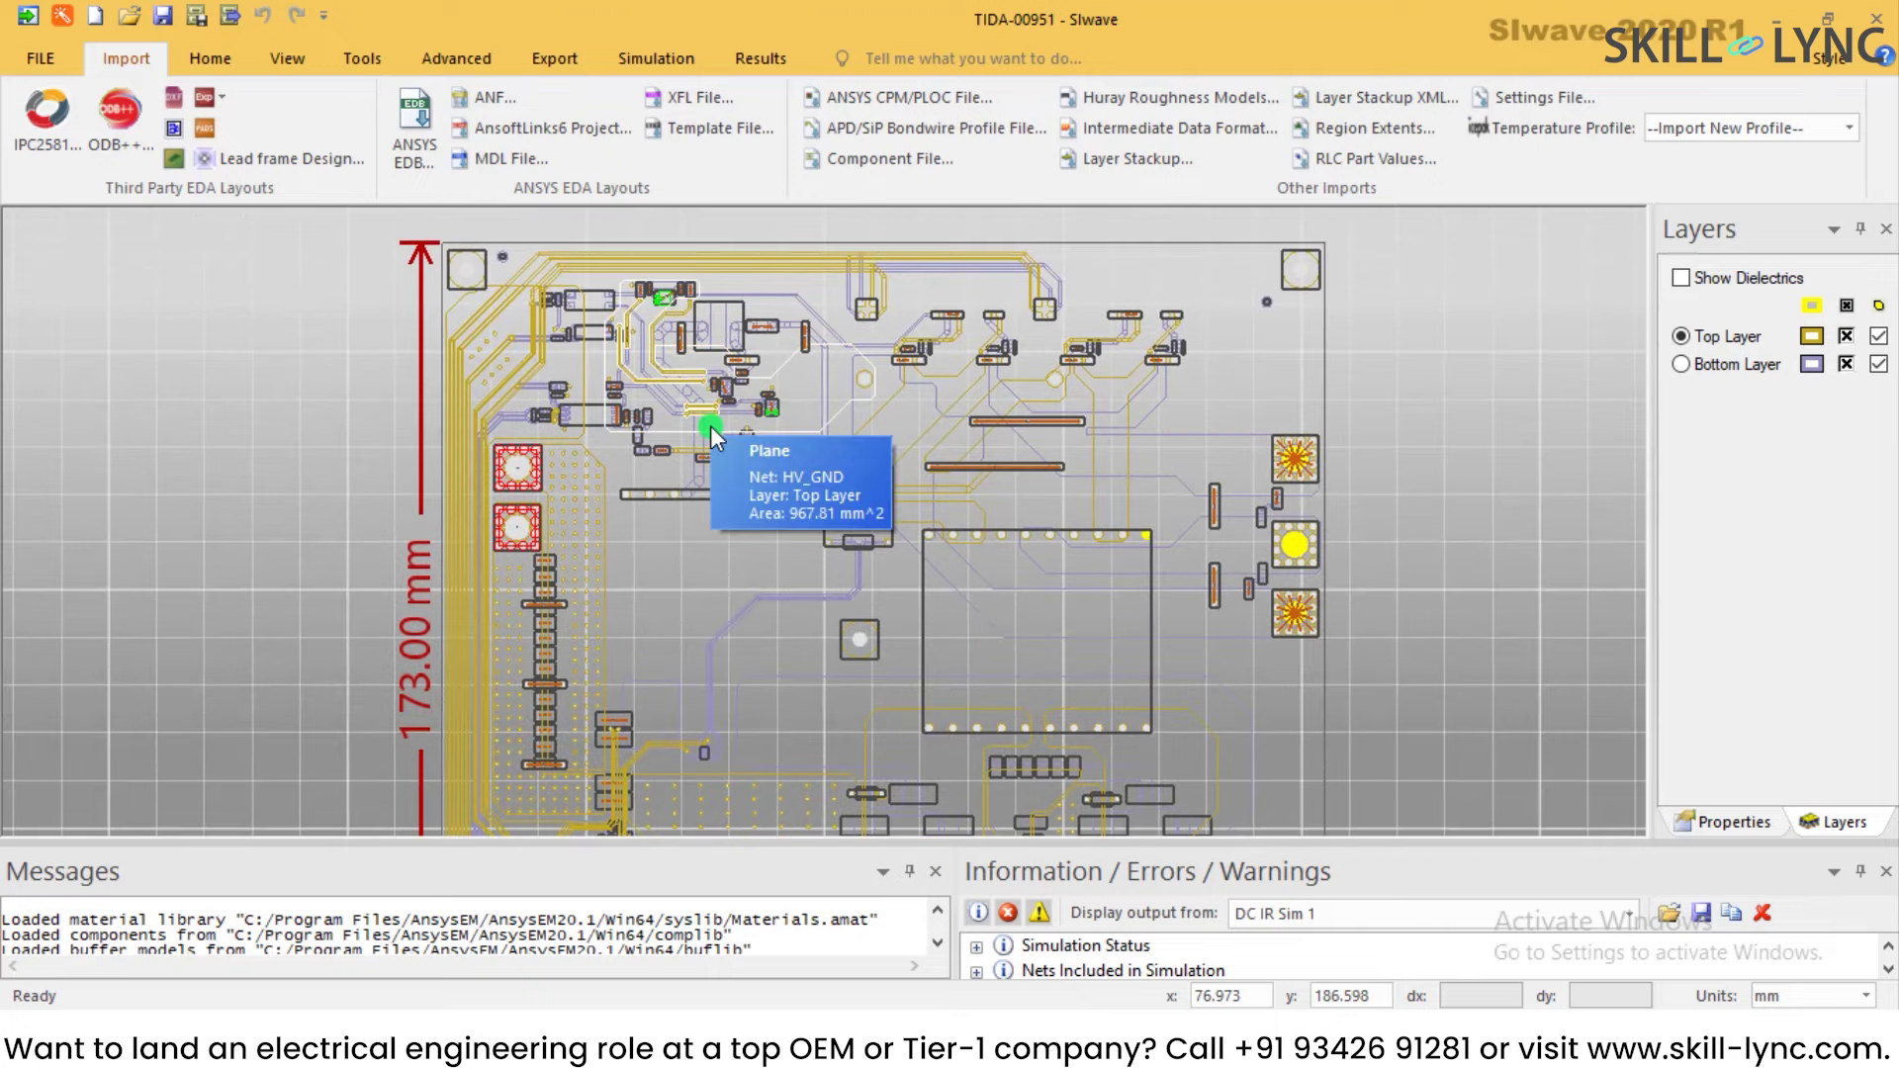
Step: Review the result options offered for the DC IR Drop solution DC IR Sim 1 without choosing one
click(781, 59)
click(117, 159)
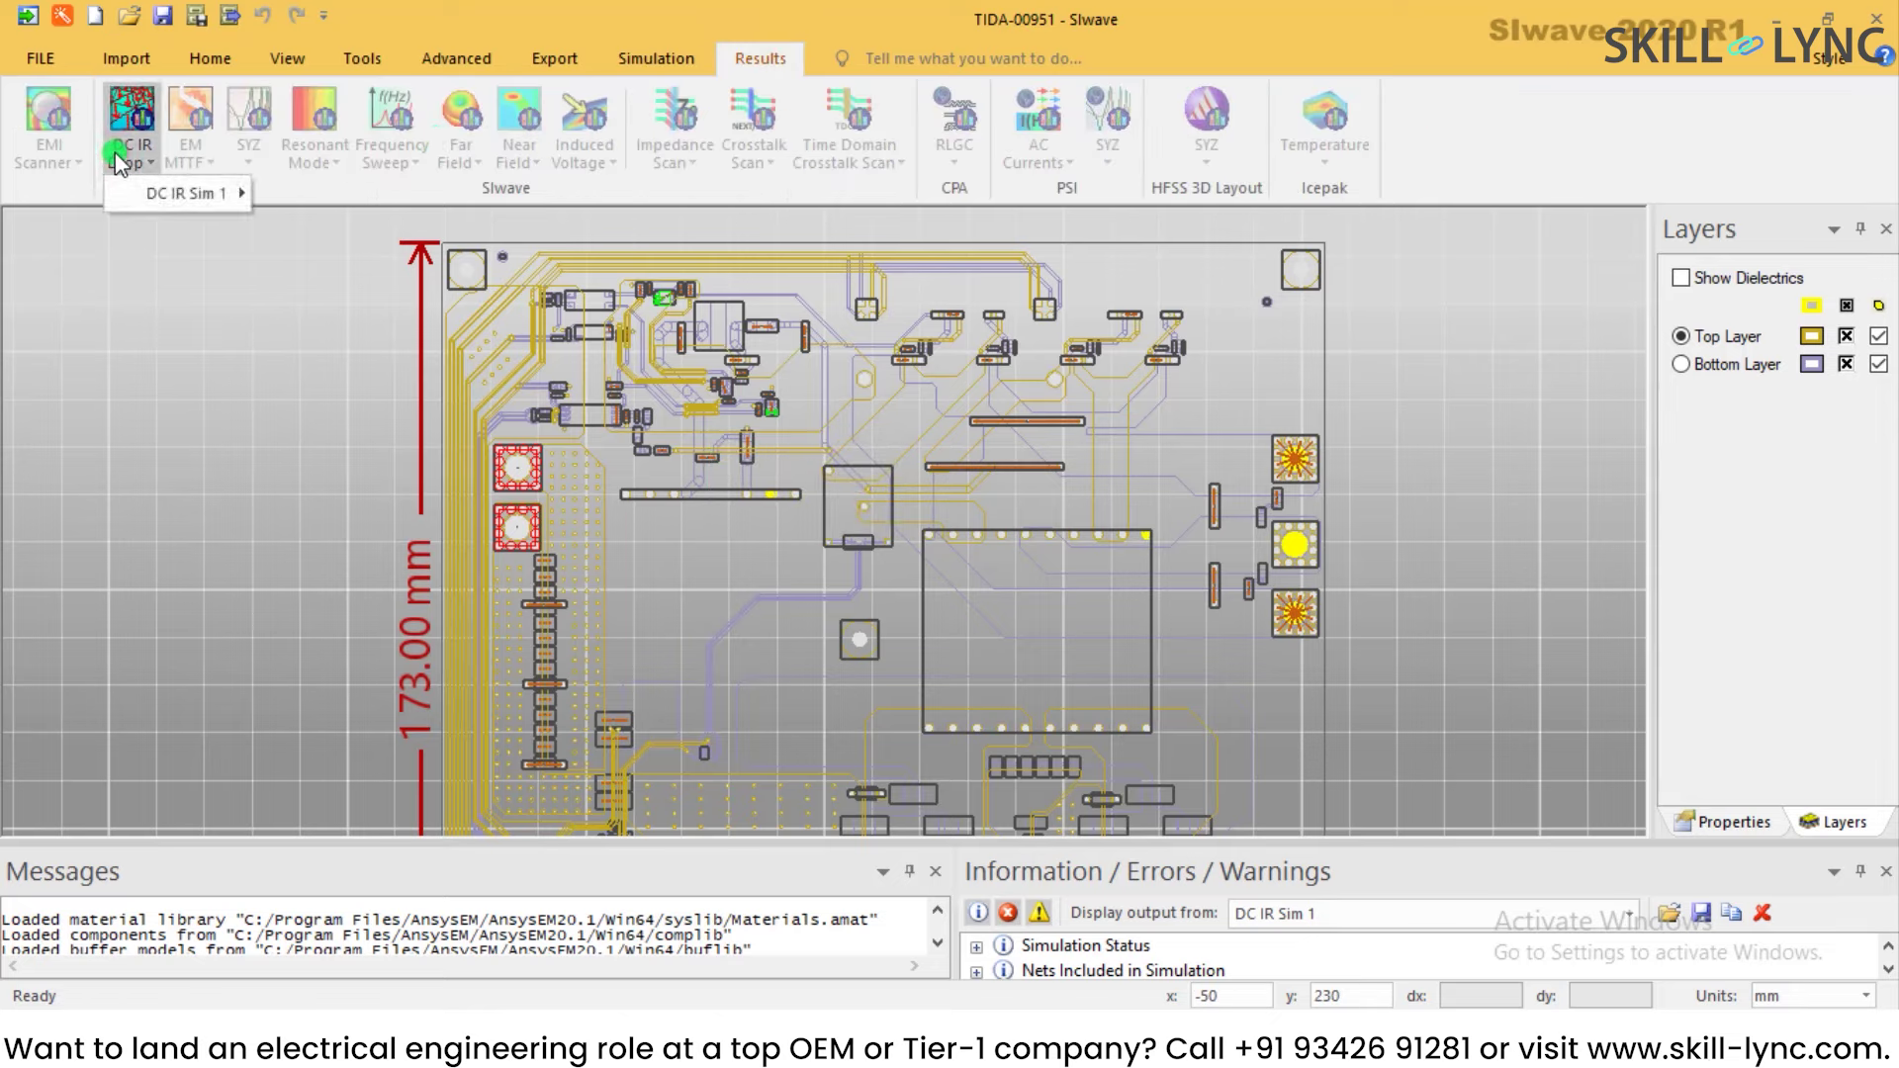
click(160, 198)
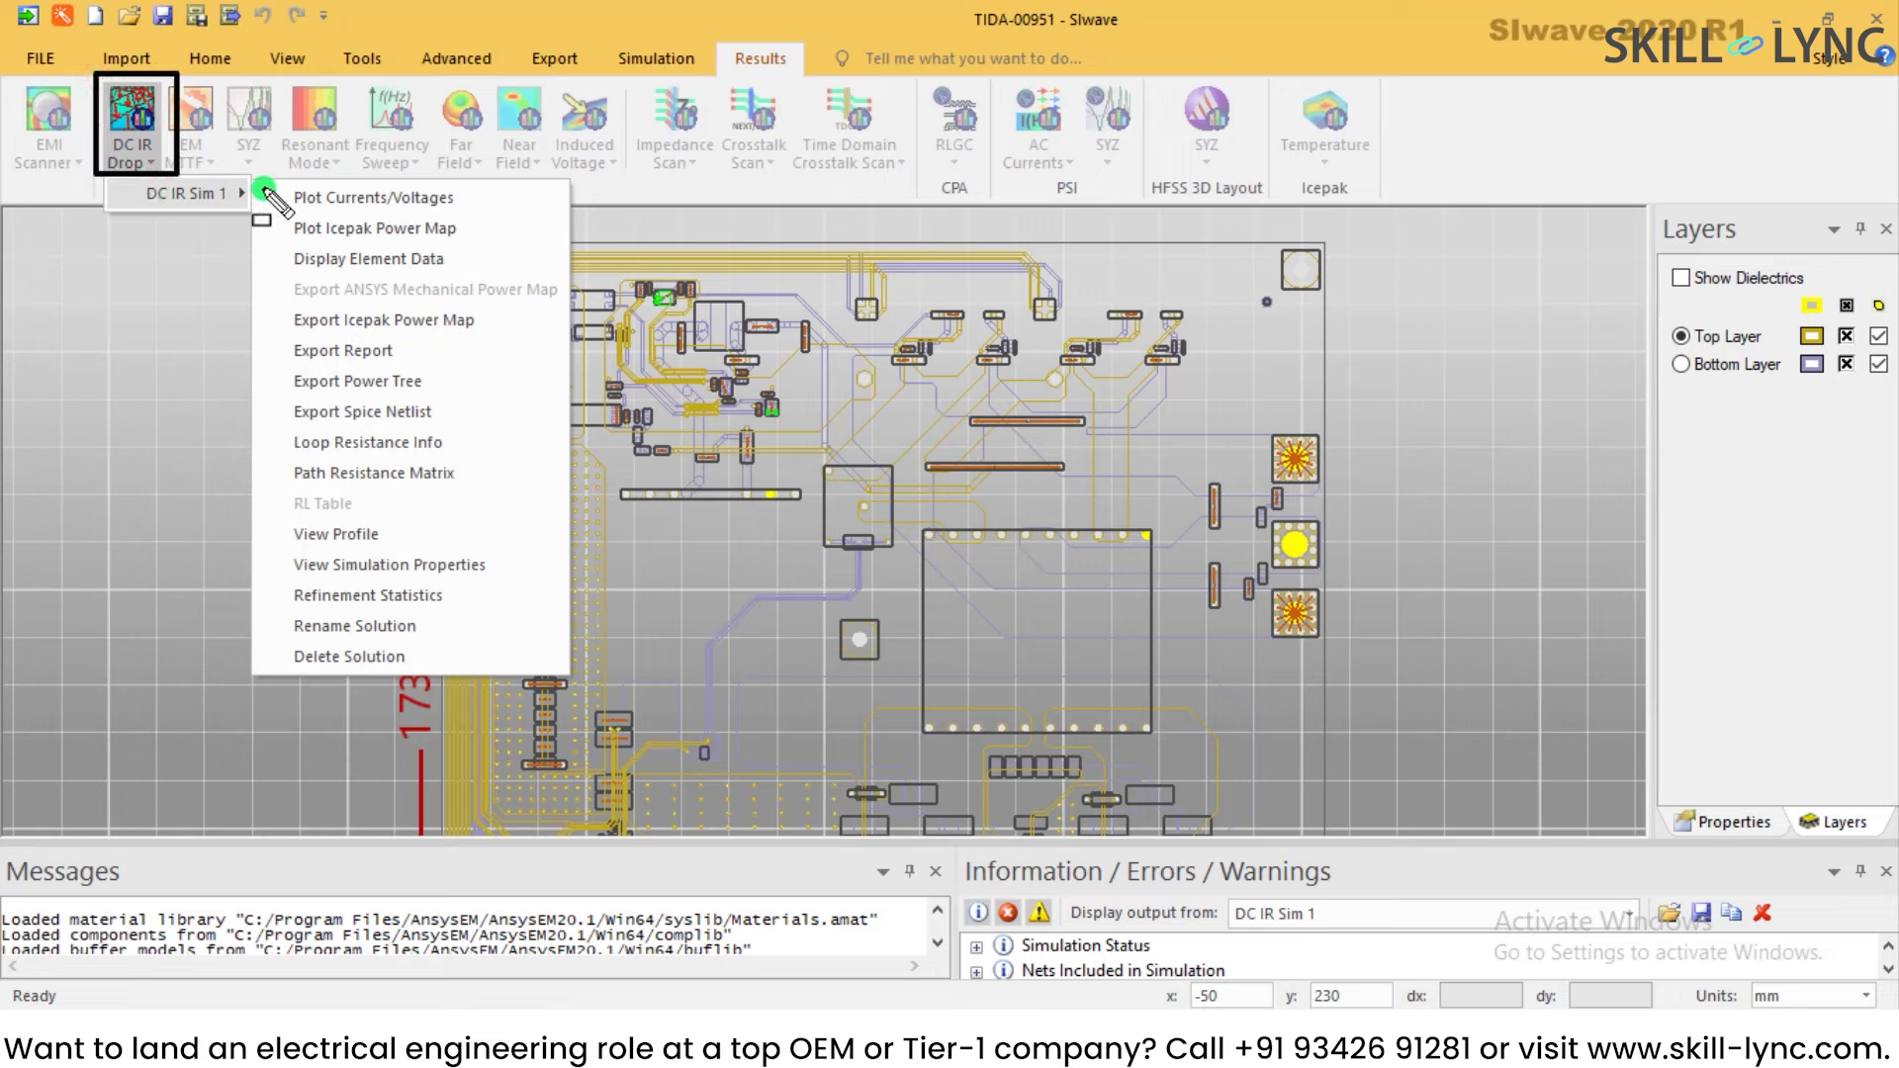
mouse_move(302, 246)
mouse_down()
mouse_move(458, 288)
mouse_move(576, 526)
mouse_move(575, 683)
mouse_up()
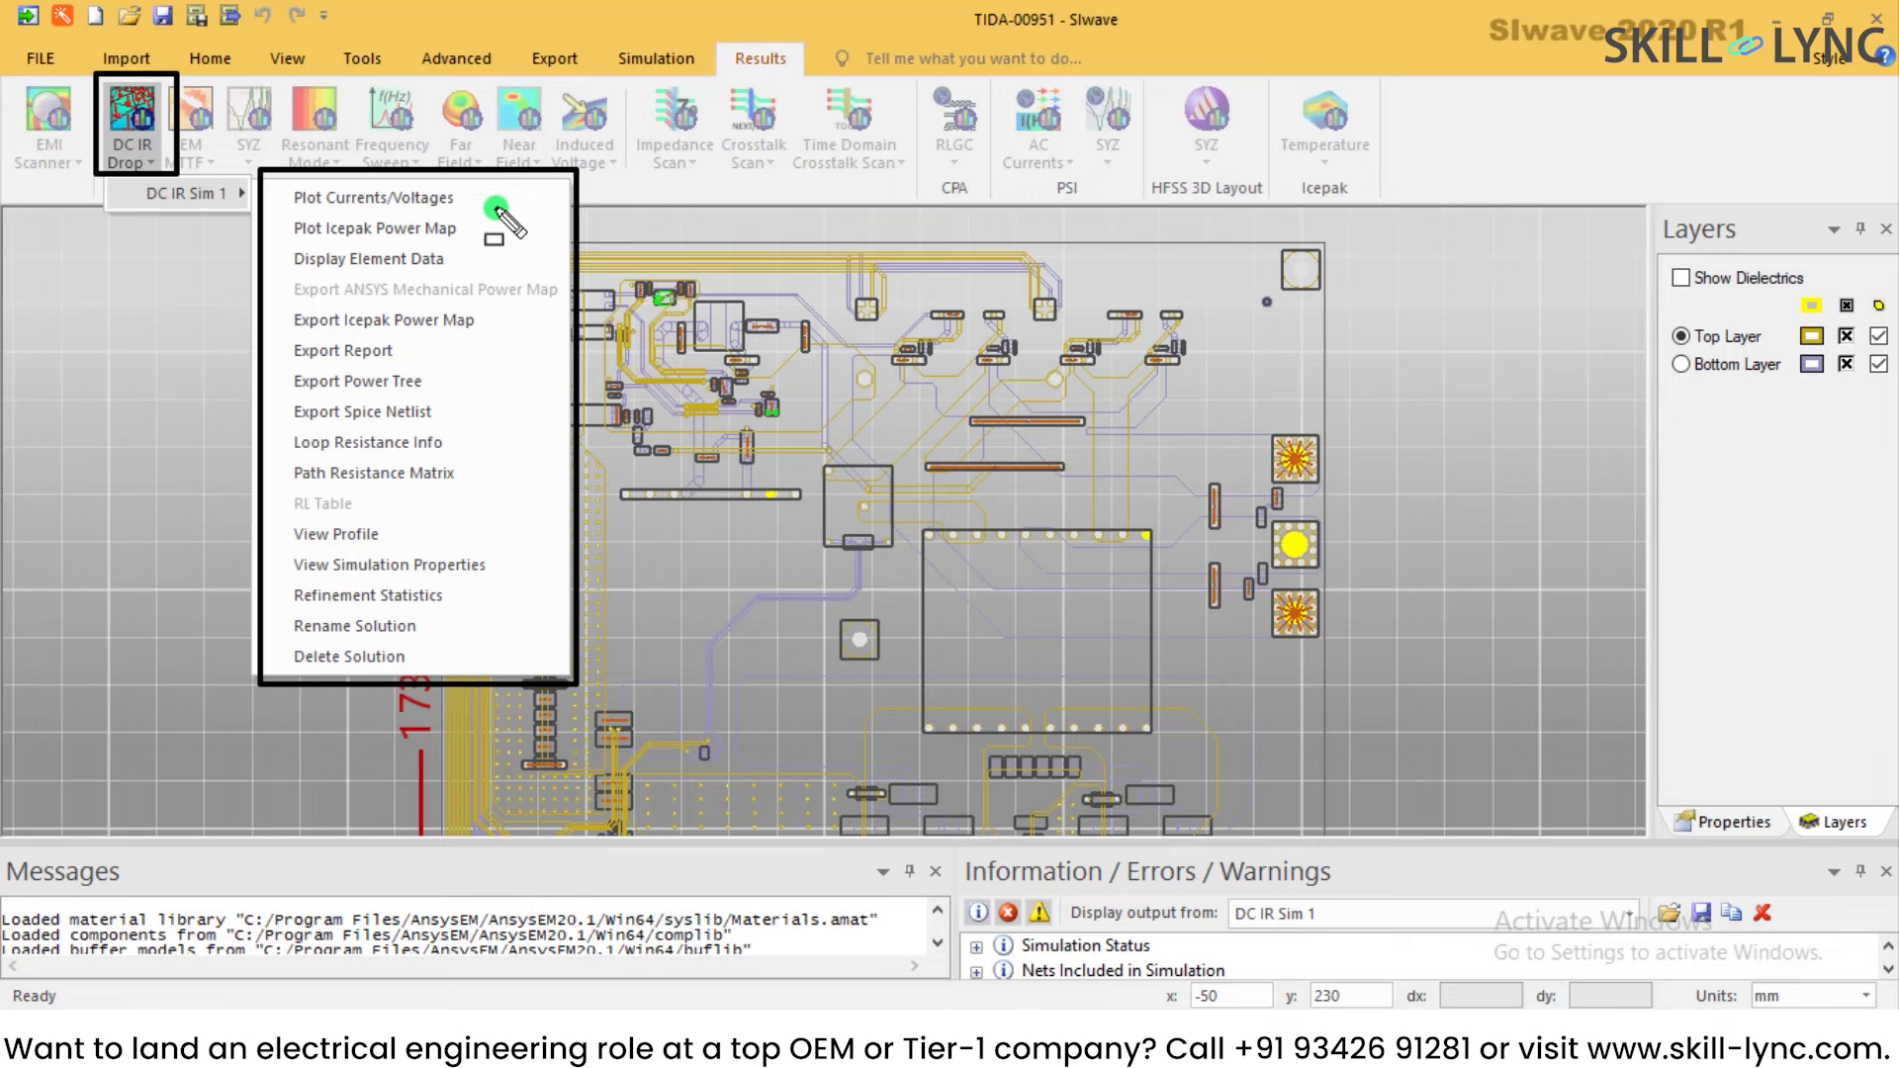
drag(496, 209, 273, 181)
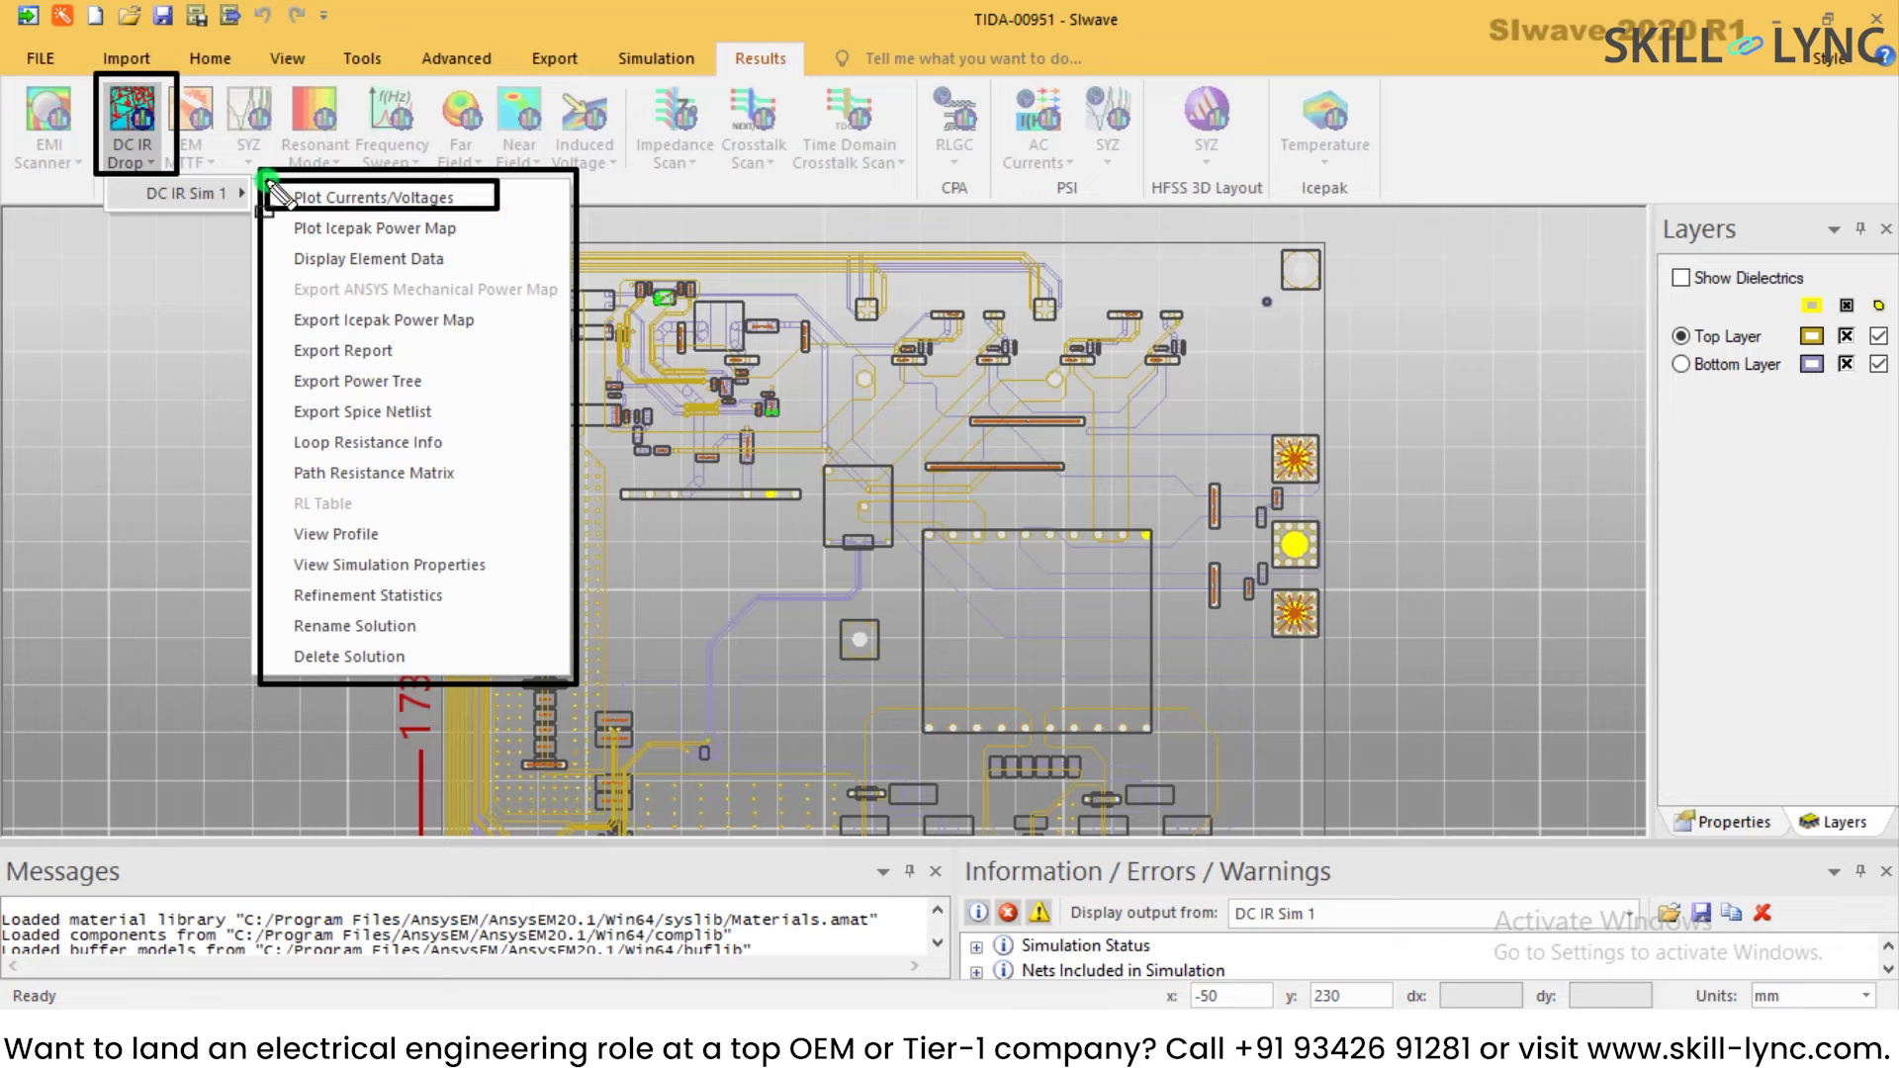
key(Escape)
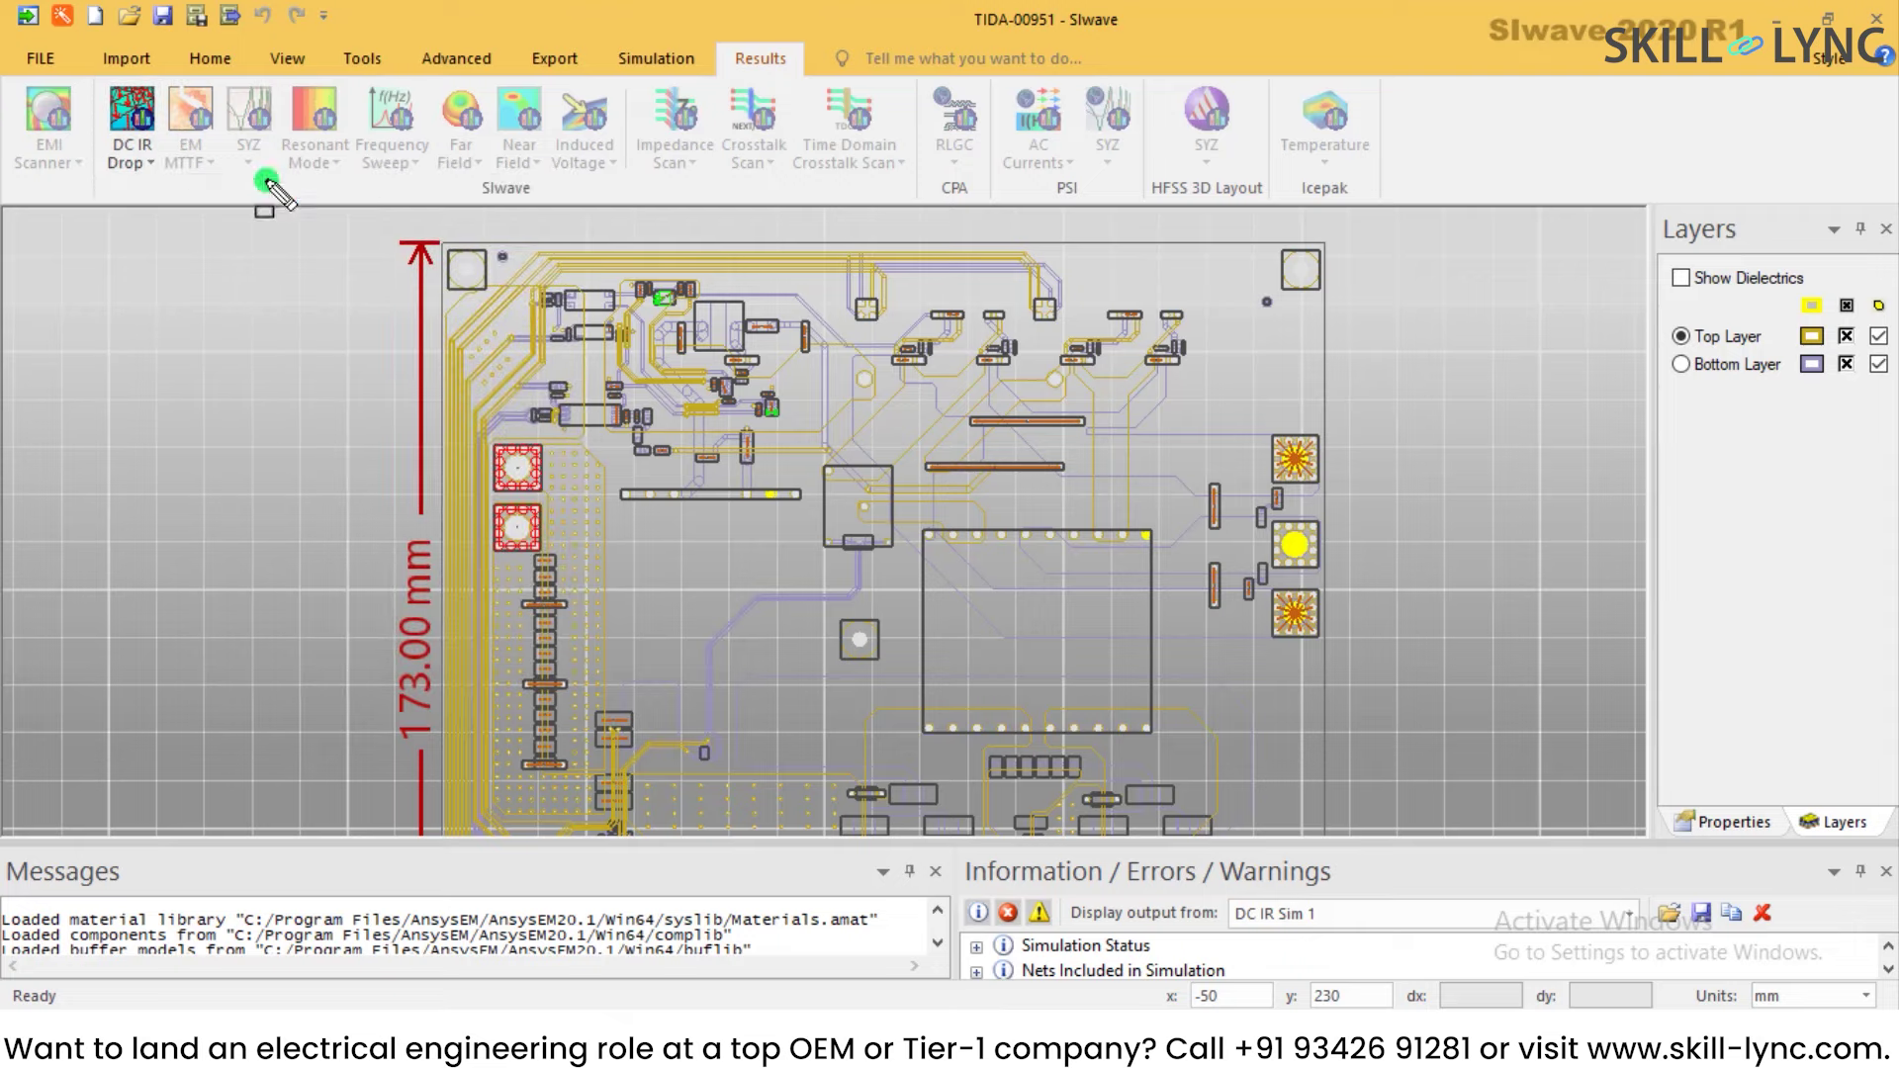
Step: Plot the currents and voltages of the DC IR Drop solution DC IR Sim 1
click(140, 162)
mouse_move(152, 193)
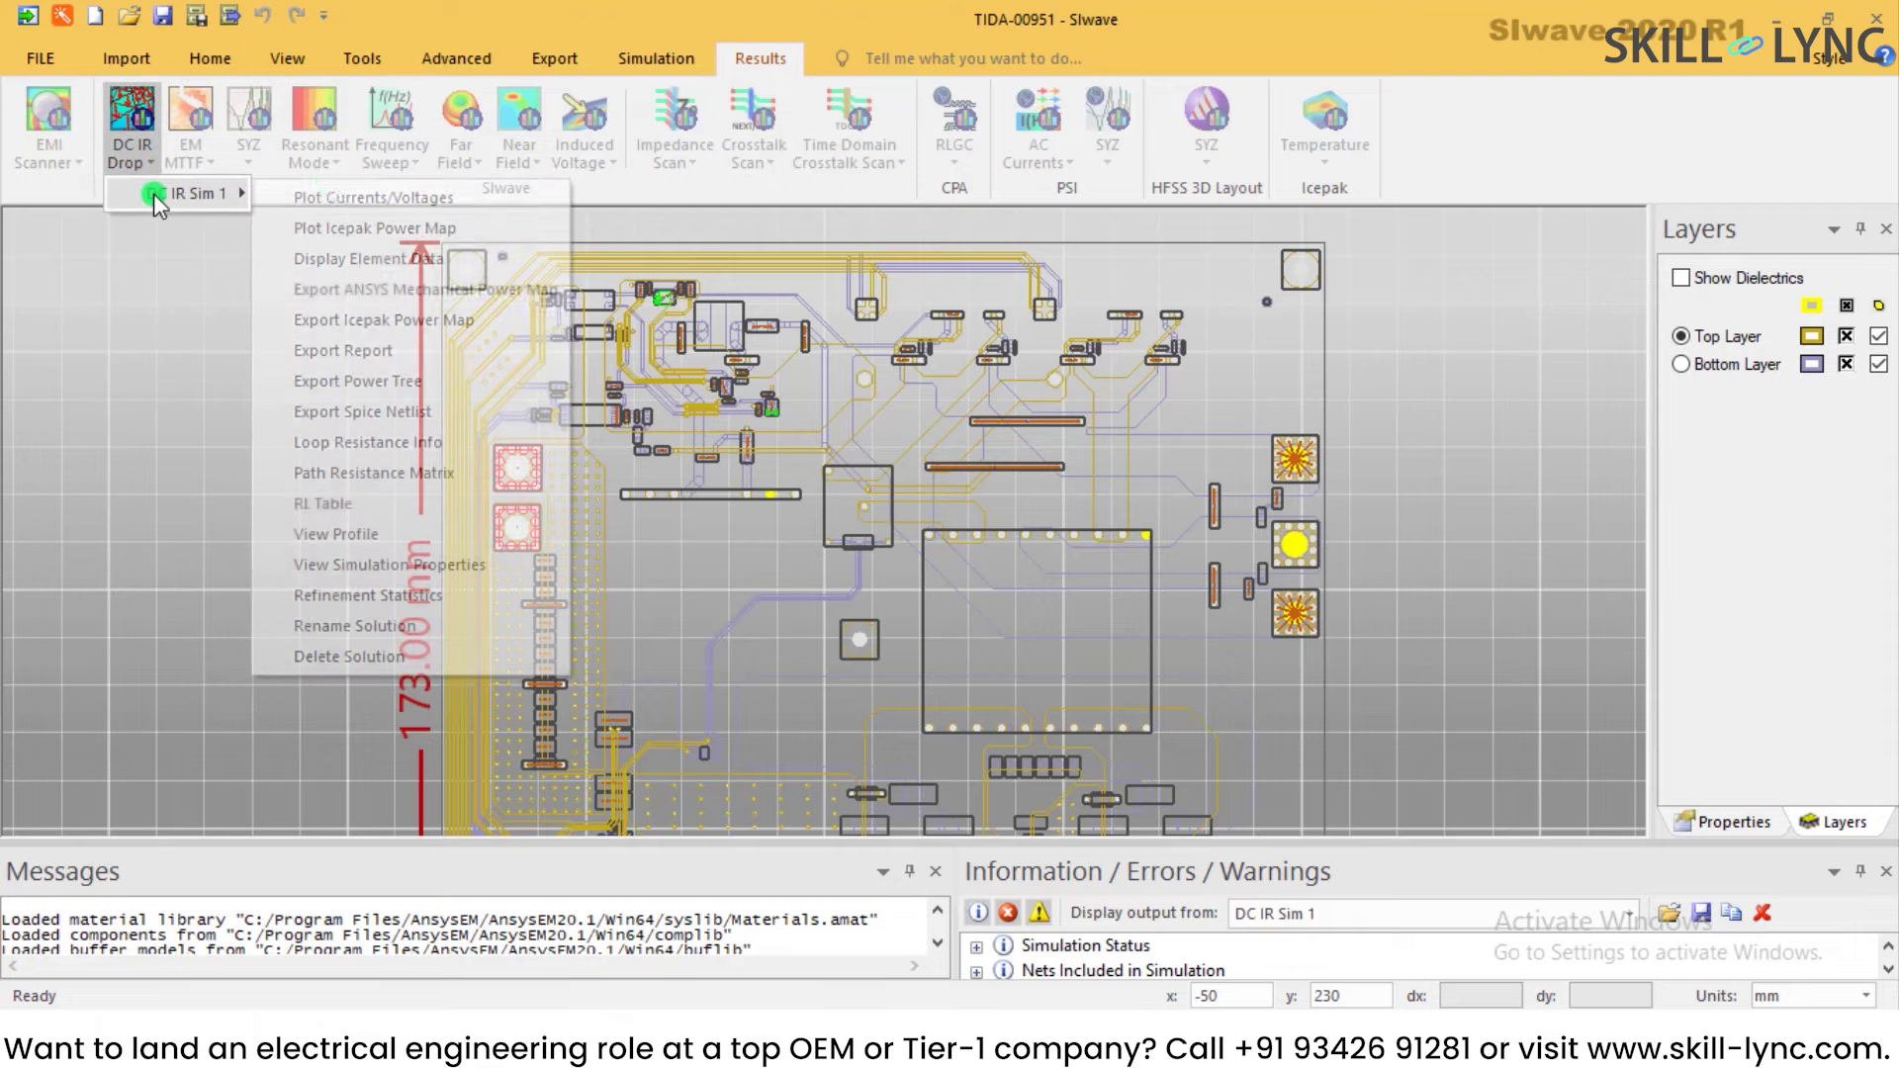
click(353, 193)
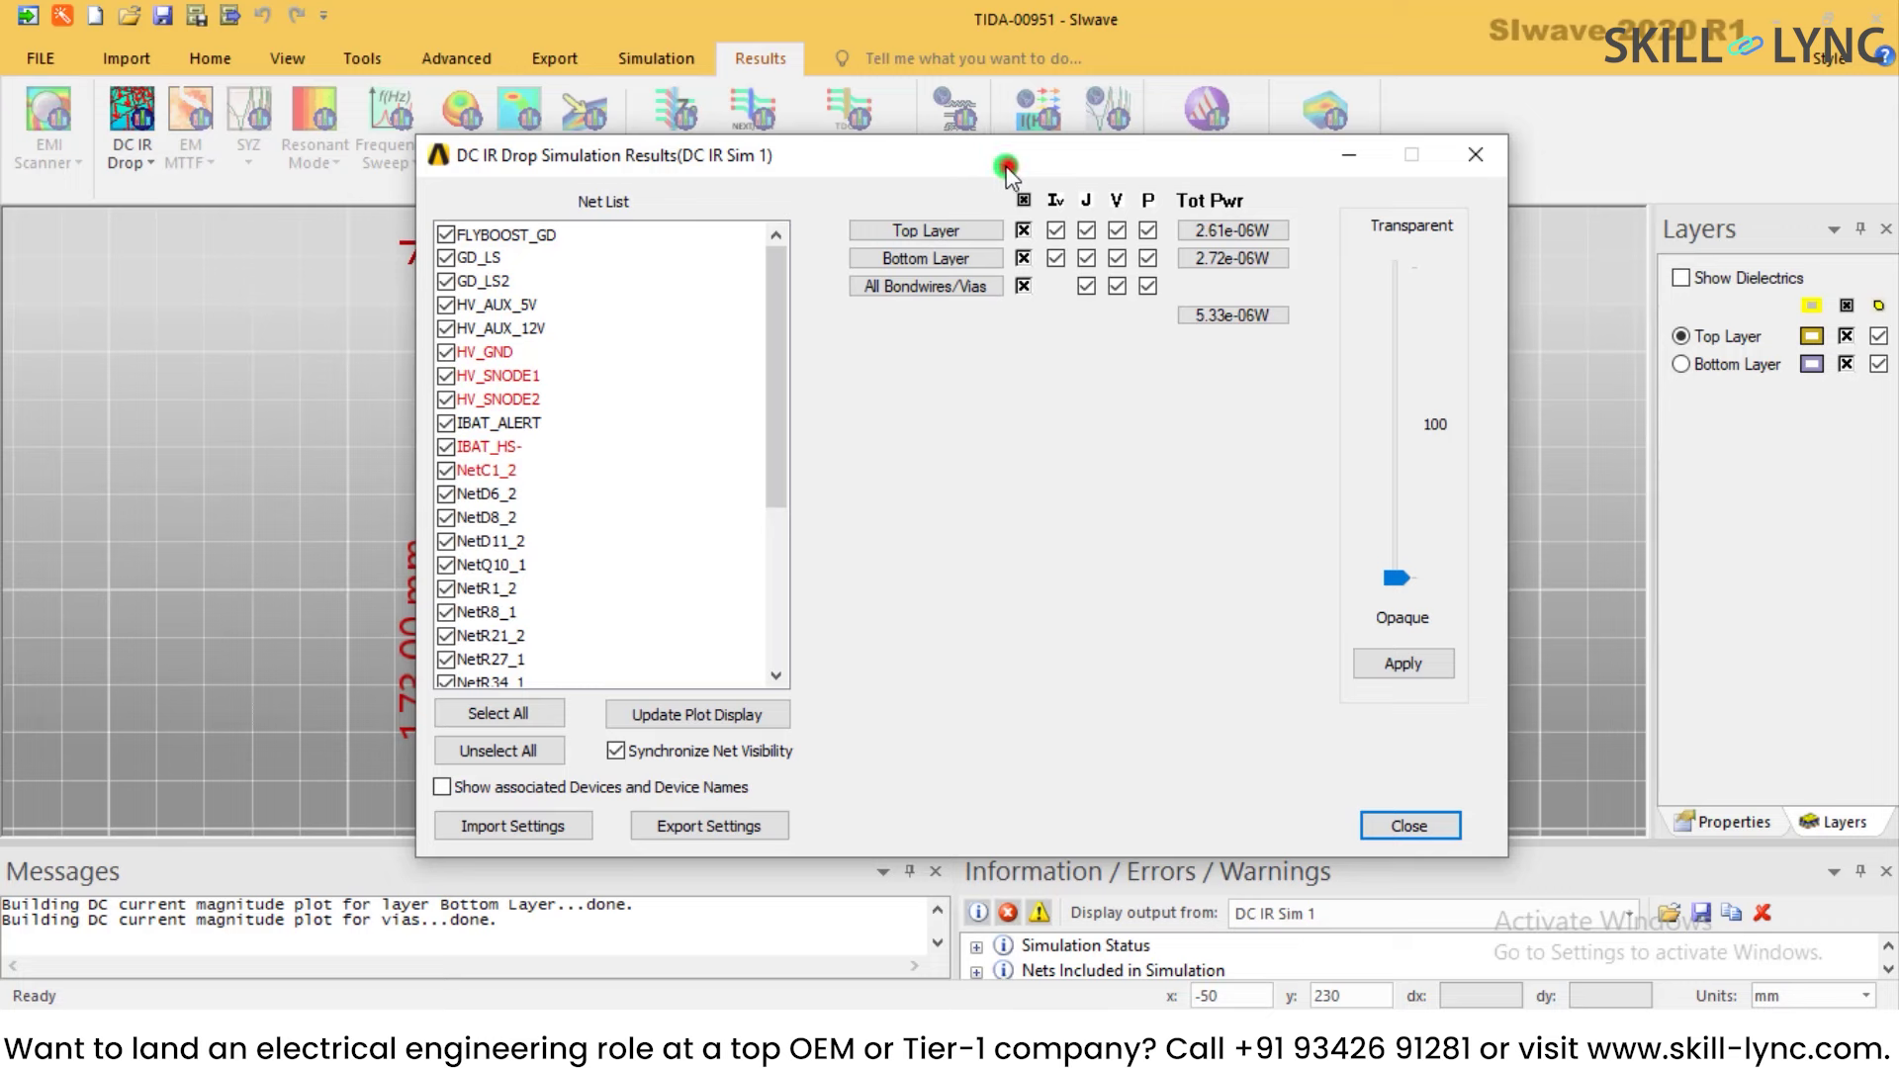
drag(1006, 173, 897, 180)
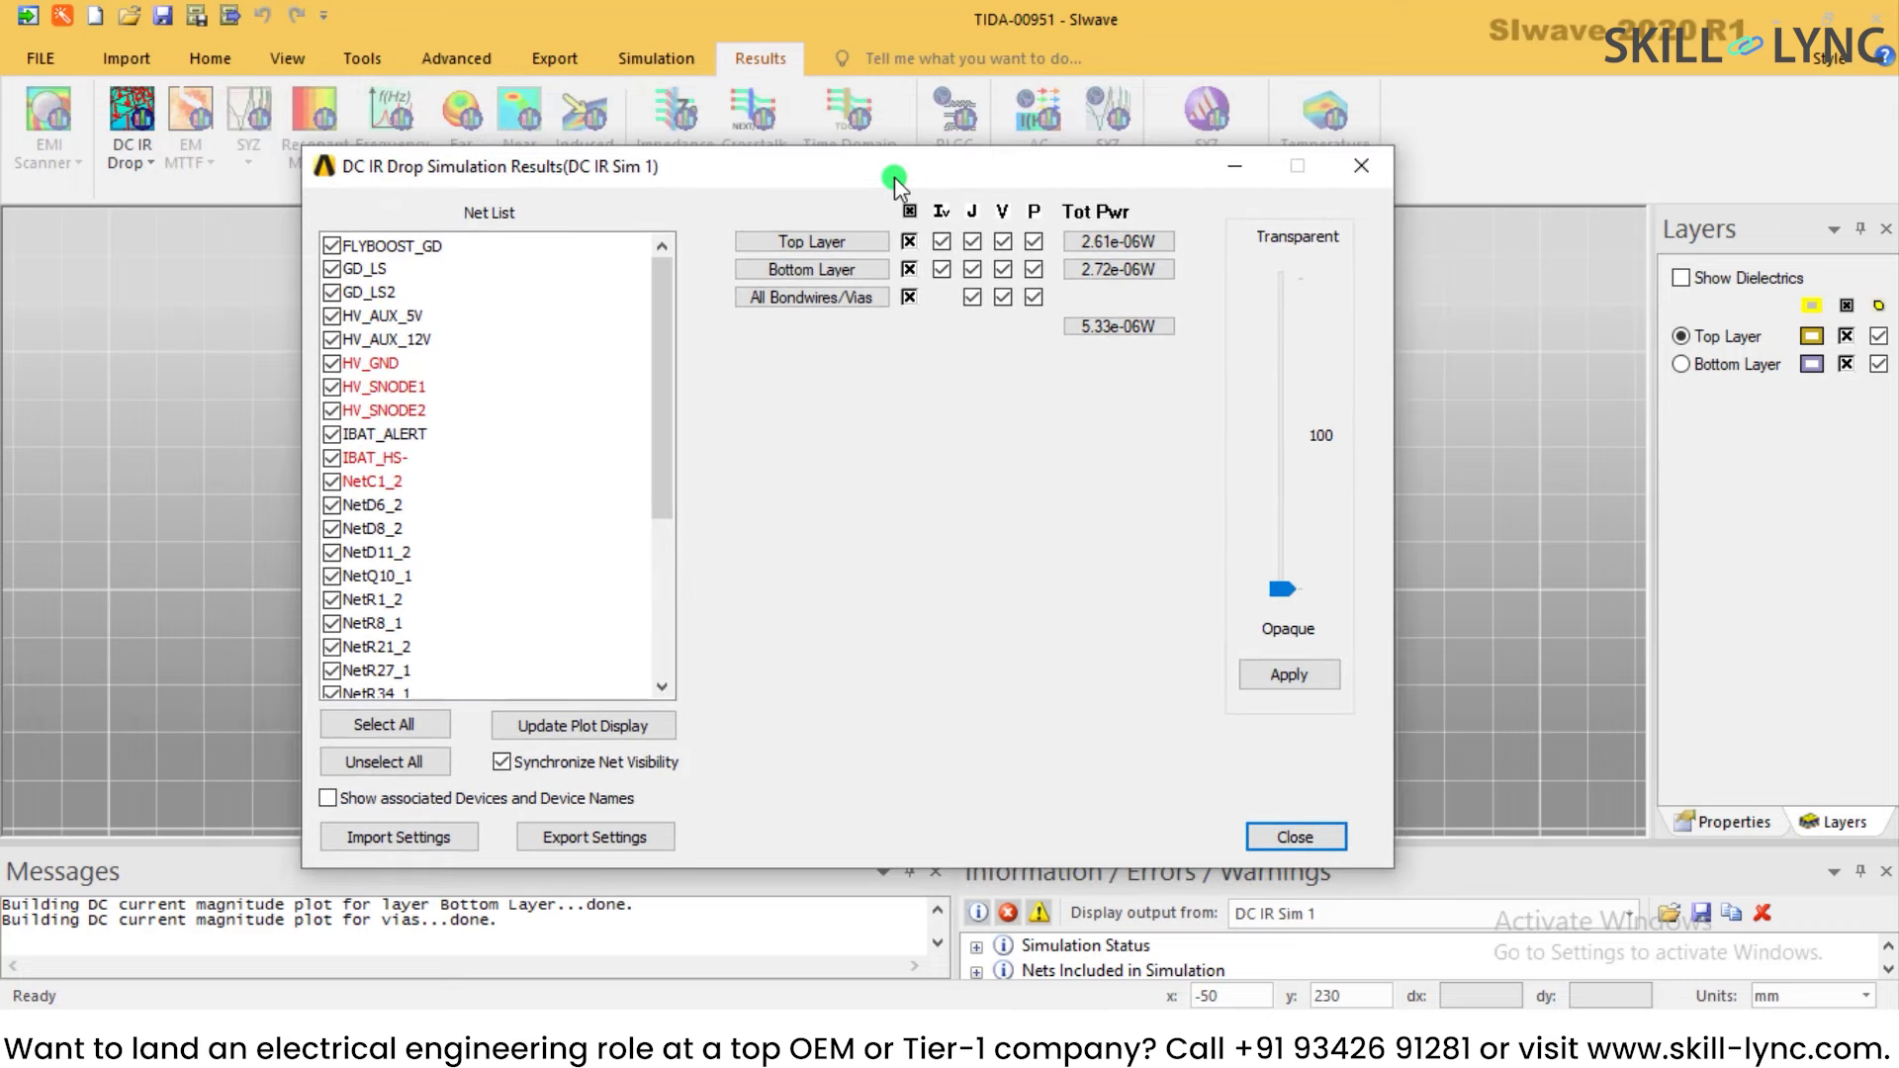
Step: Keep only the current density (J) plots for the top layer, bottom layer and vias, turning off Iv, V and P, and close the results settings
click(944, 241)
click(942, 269)
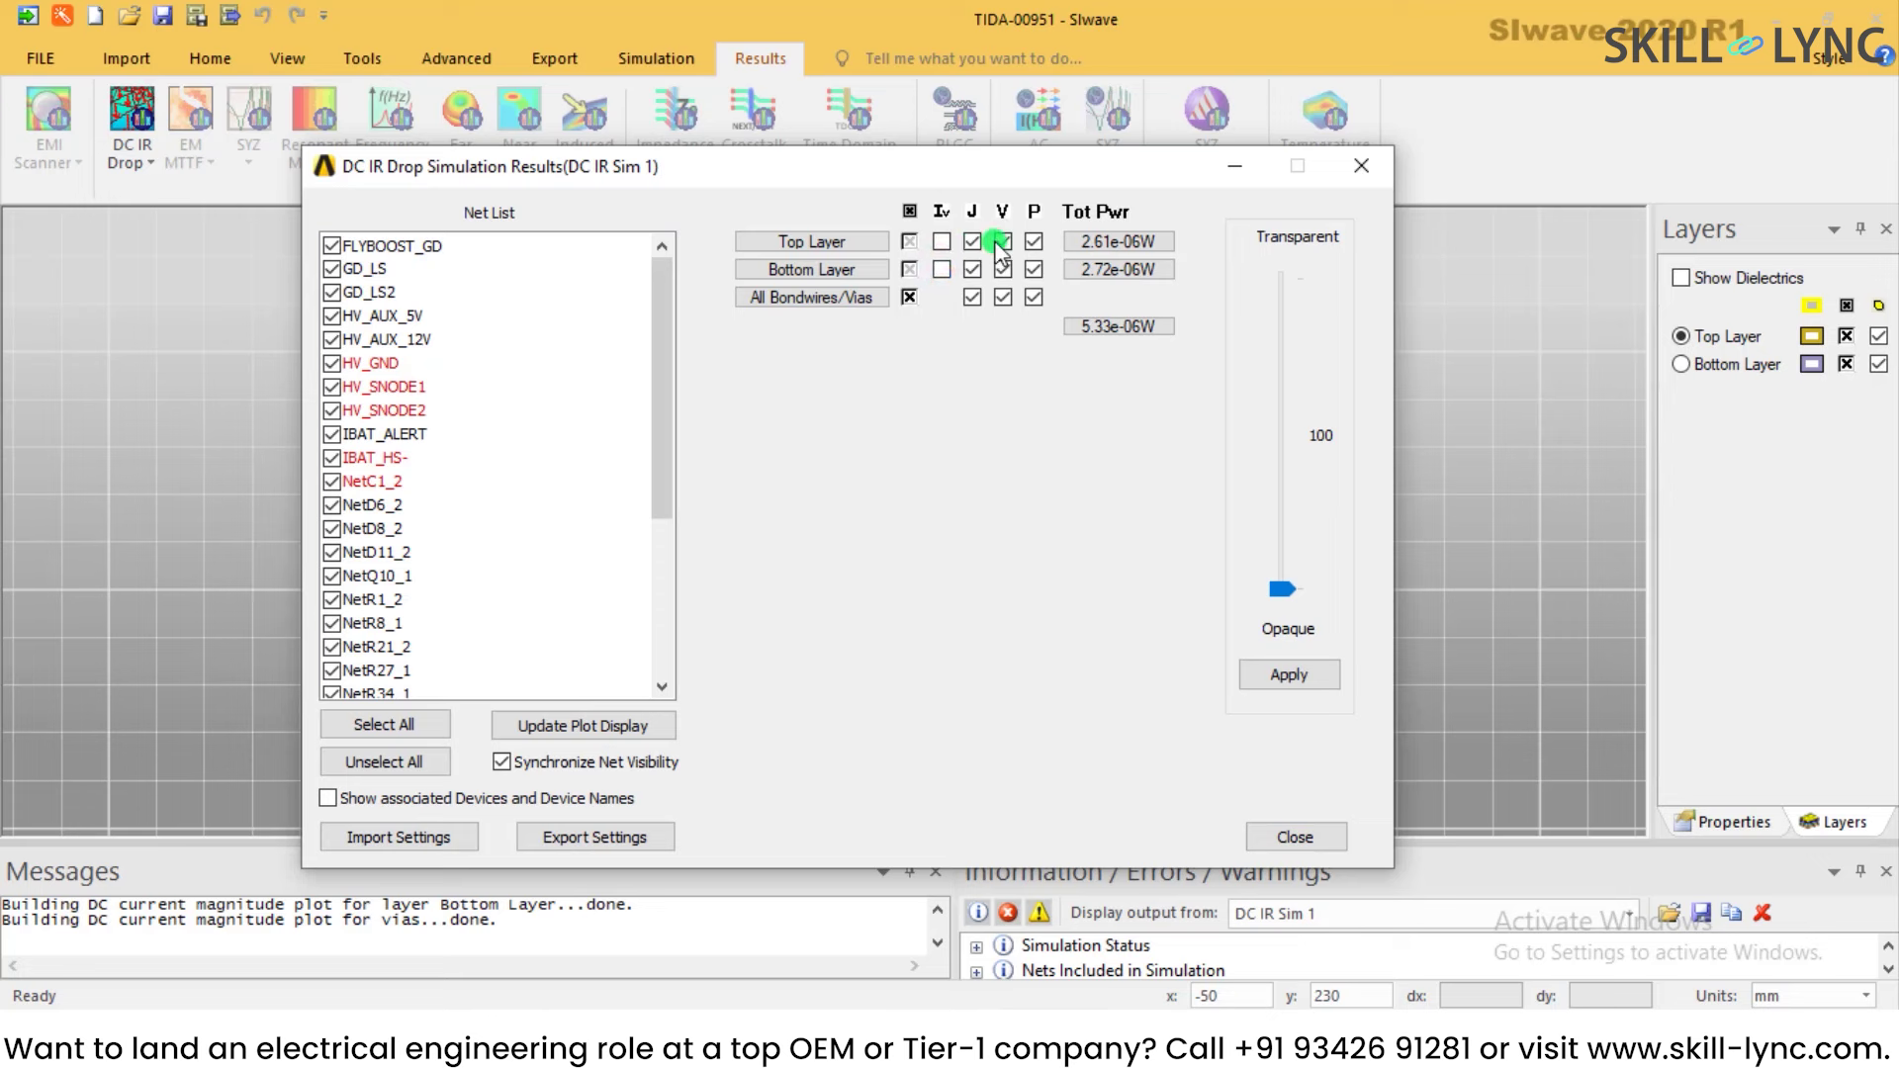
click(1002, 242)
click(1003, 269)
click(1002, 297)
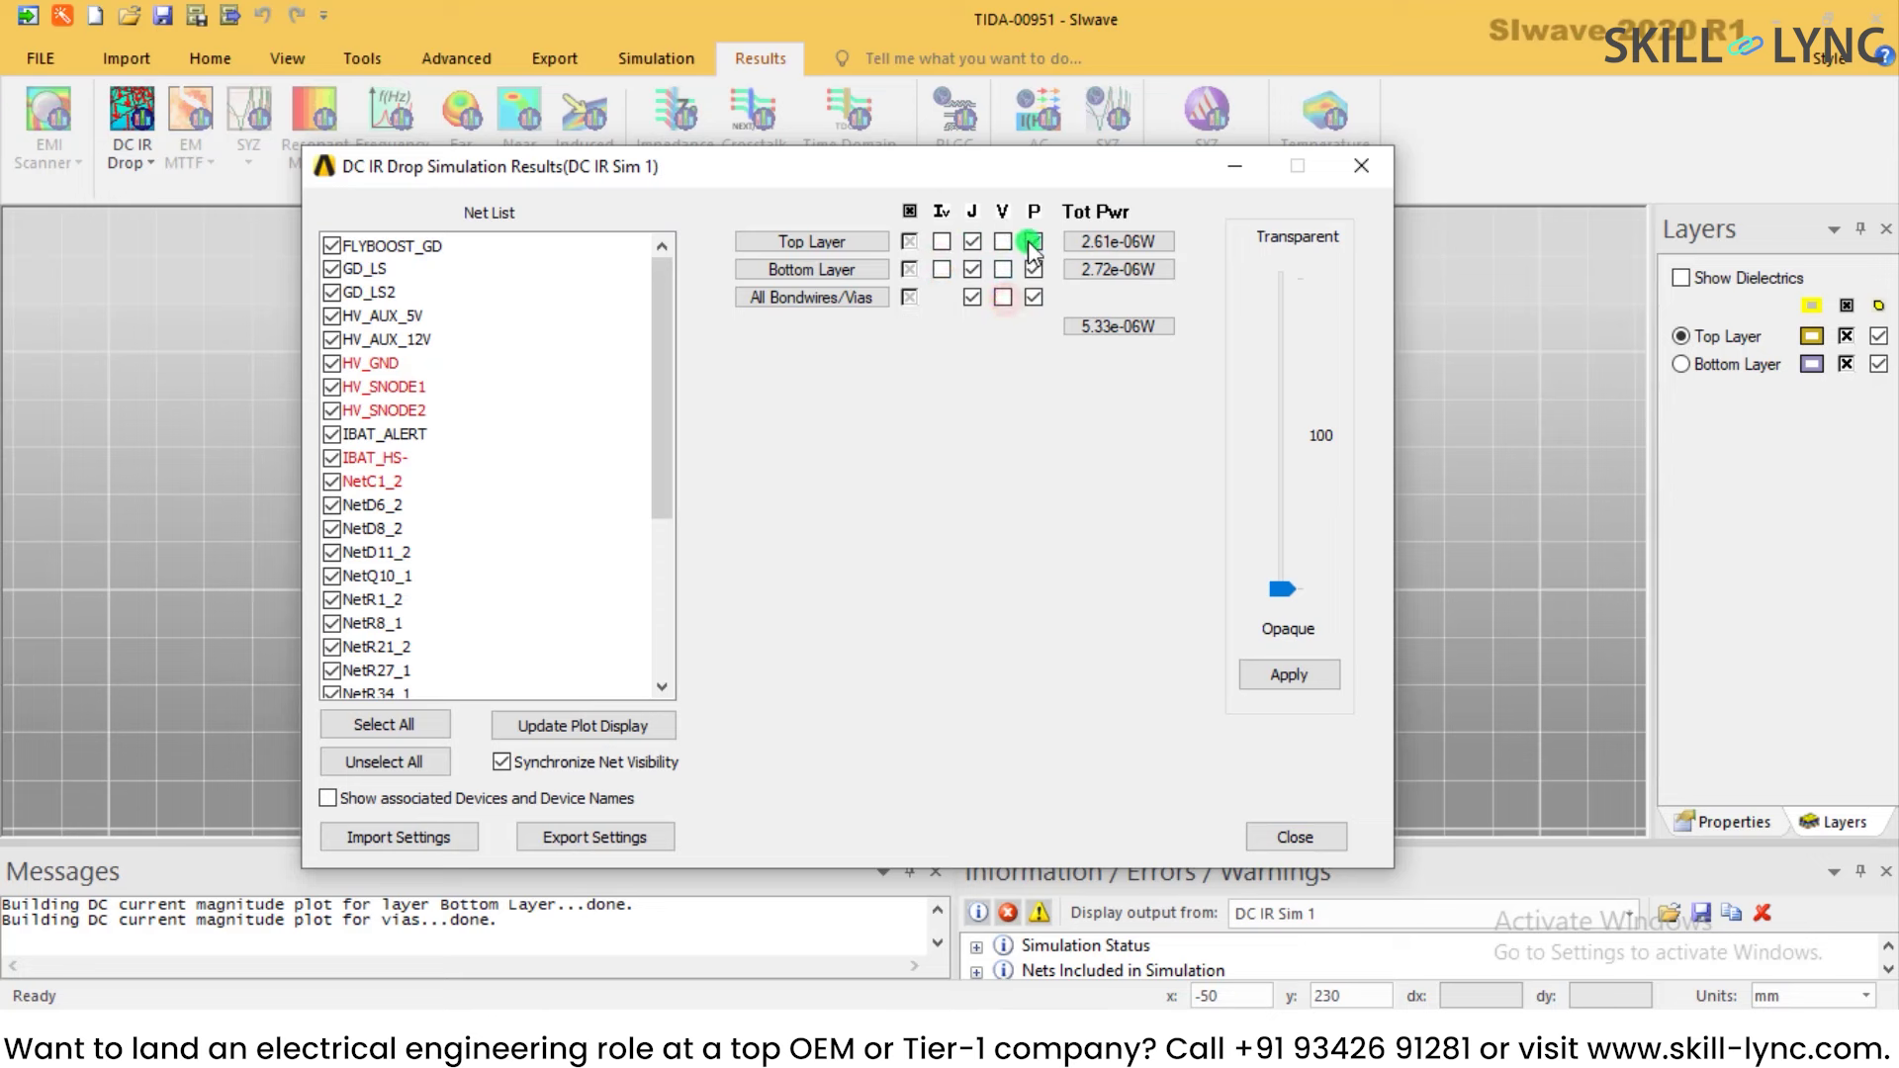
click(1034, 269)
click(1033, 297)
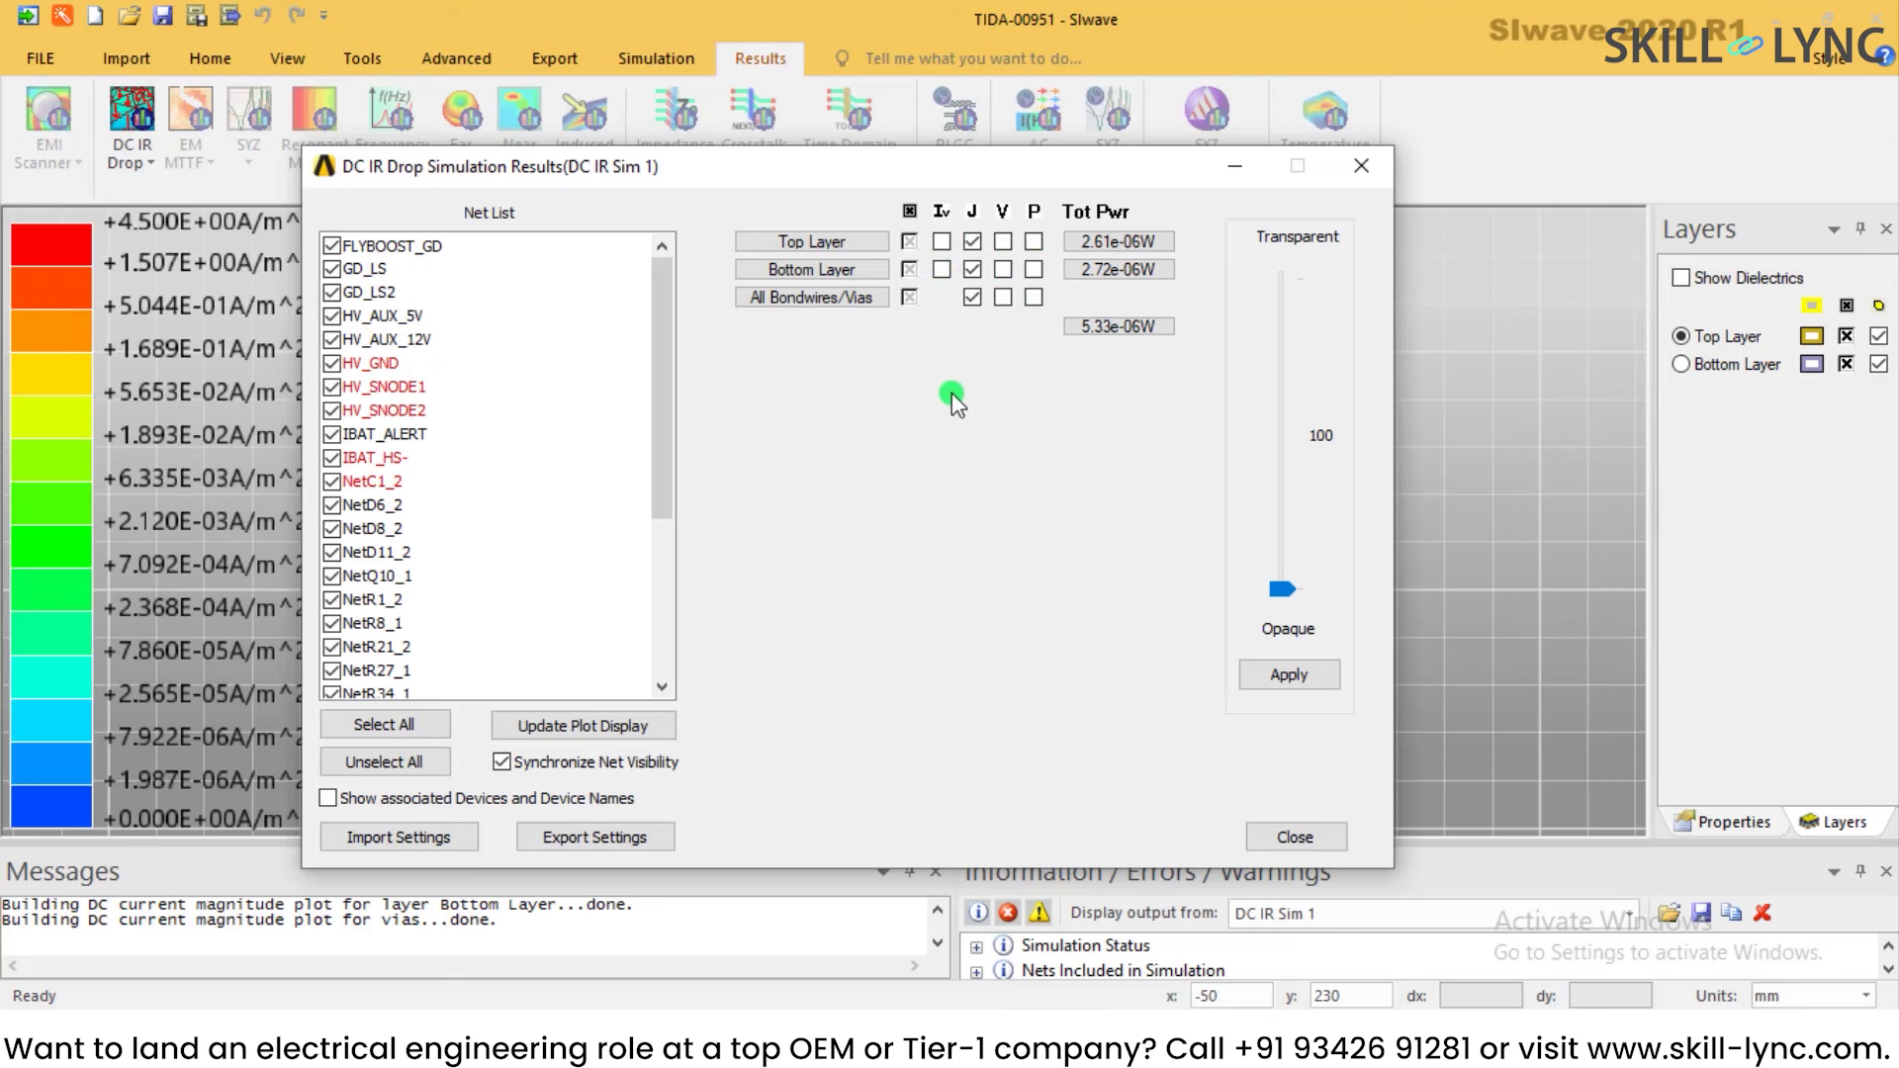
click(1296, 838)
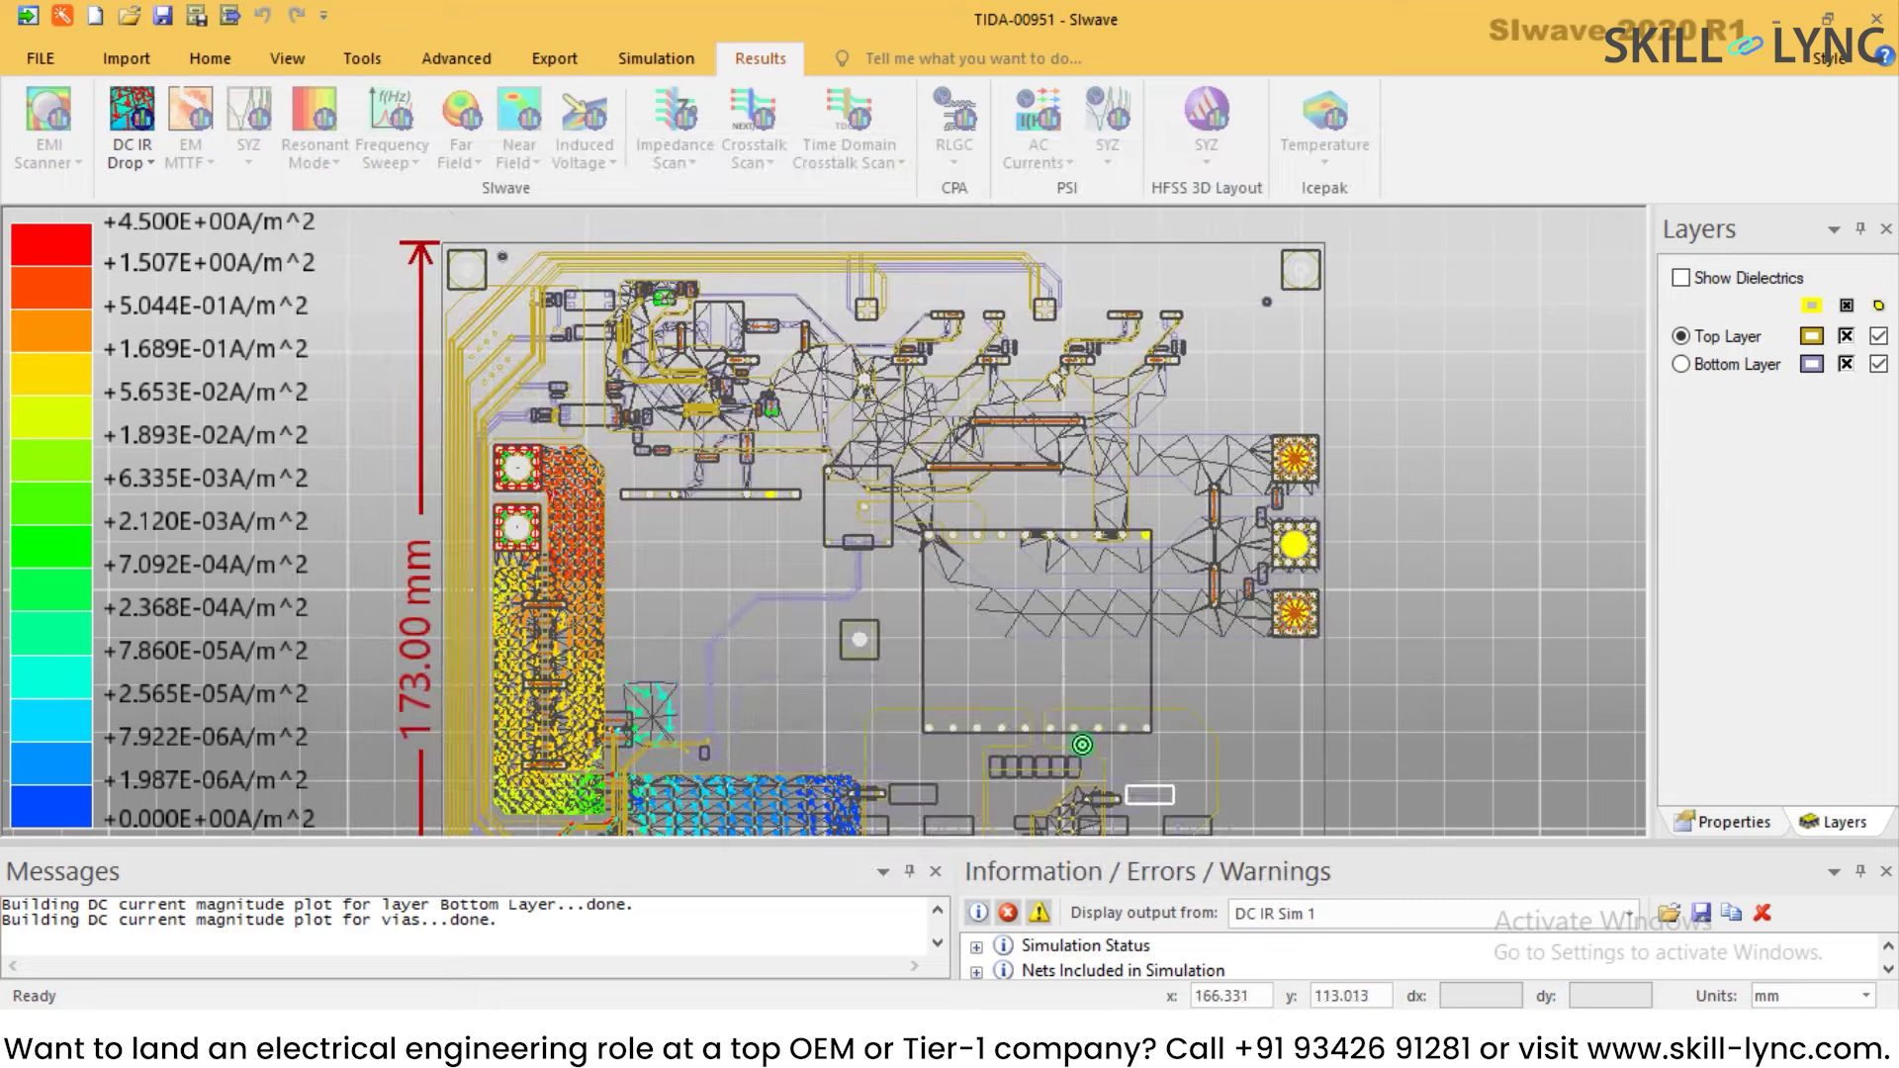
Step: Examine the current density directions and magnitudes around the two square terminal pads and along the adjoining planes near the board's left edge
middle_drag(811, 449, 840, 366)
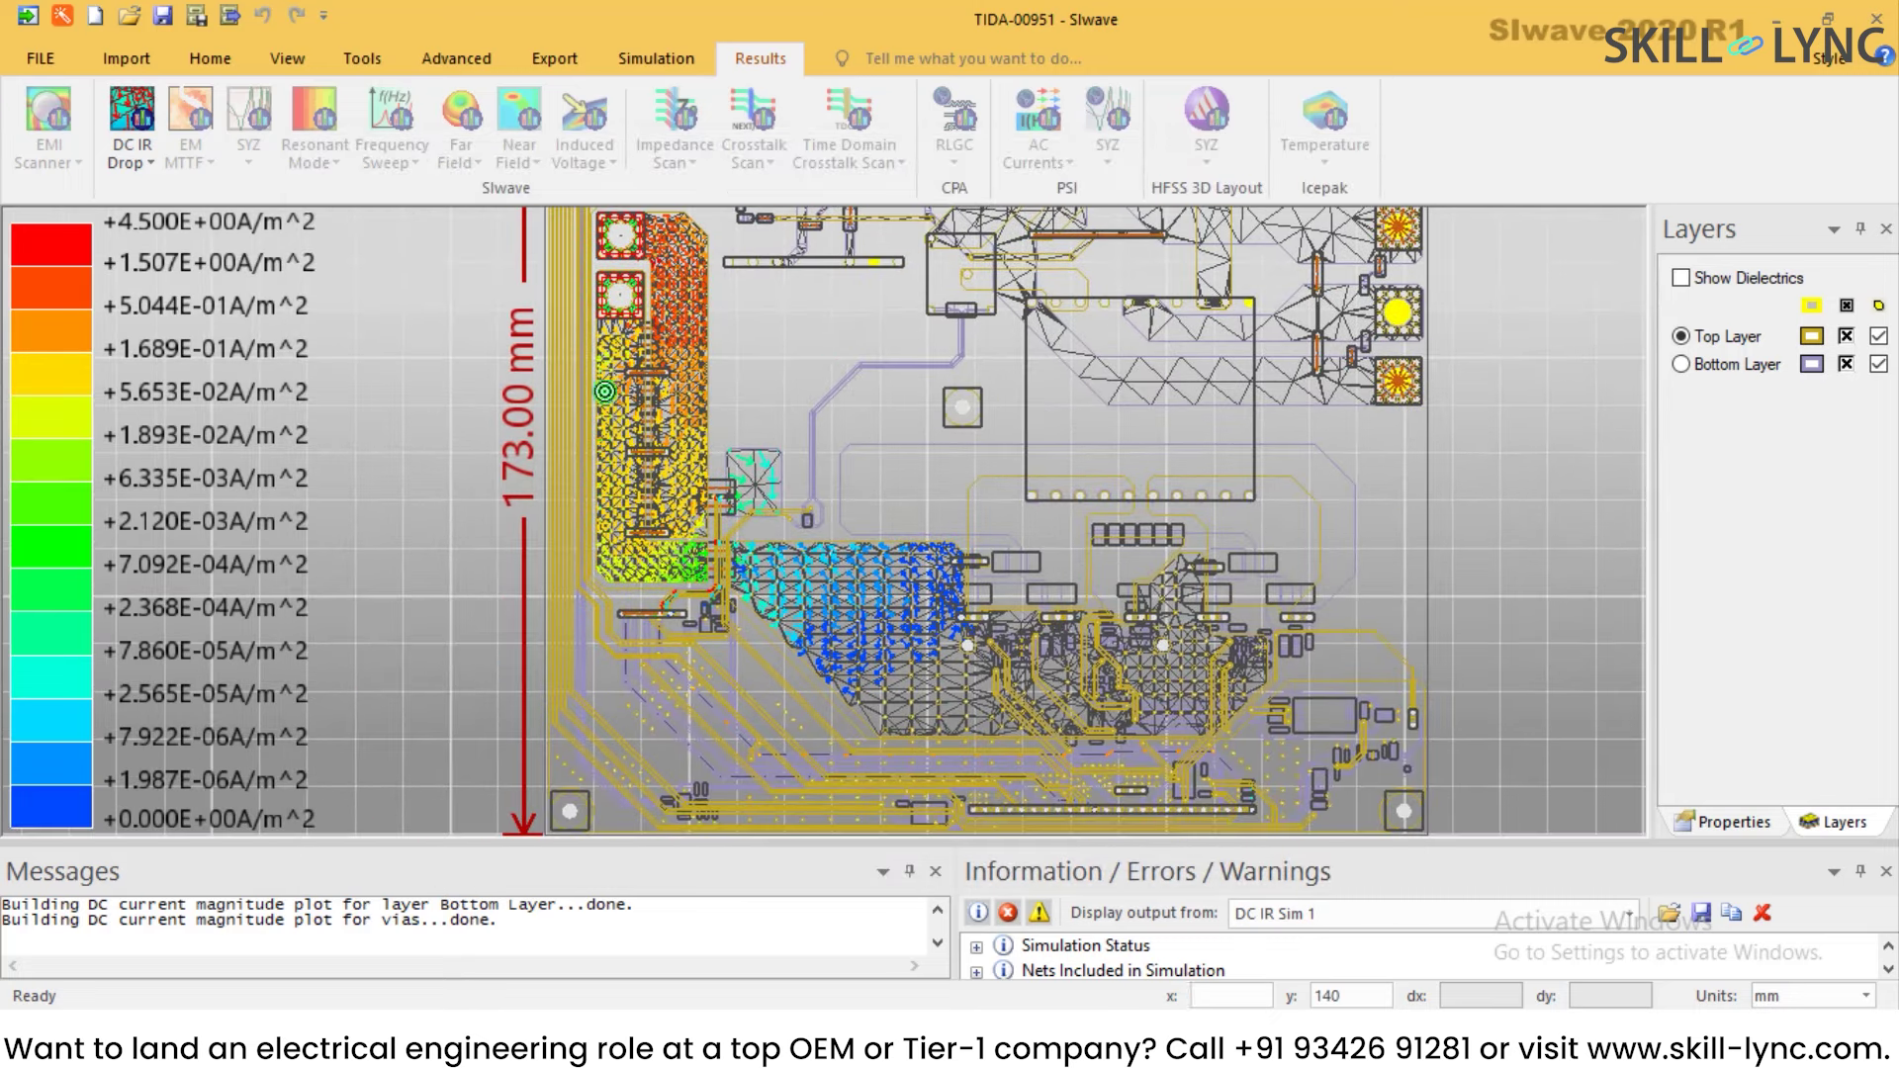
mouse_move(631, 387)
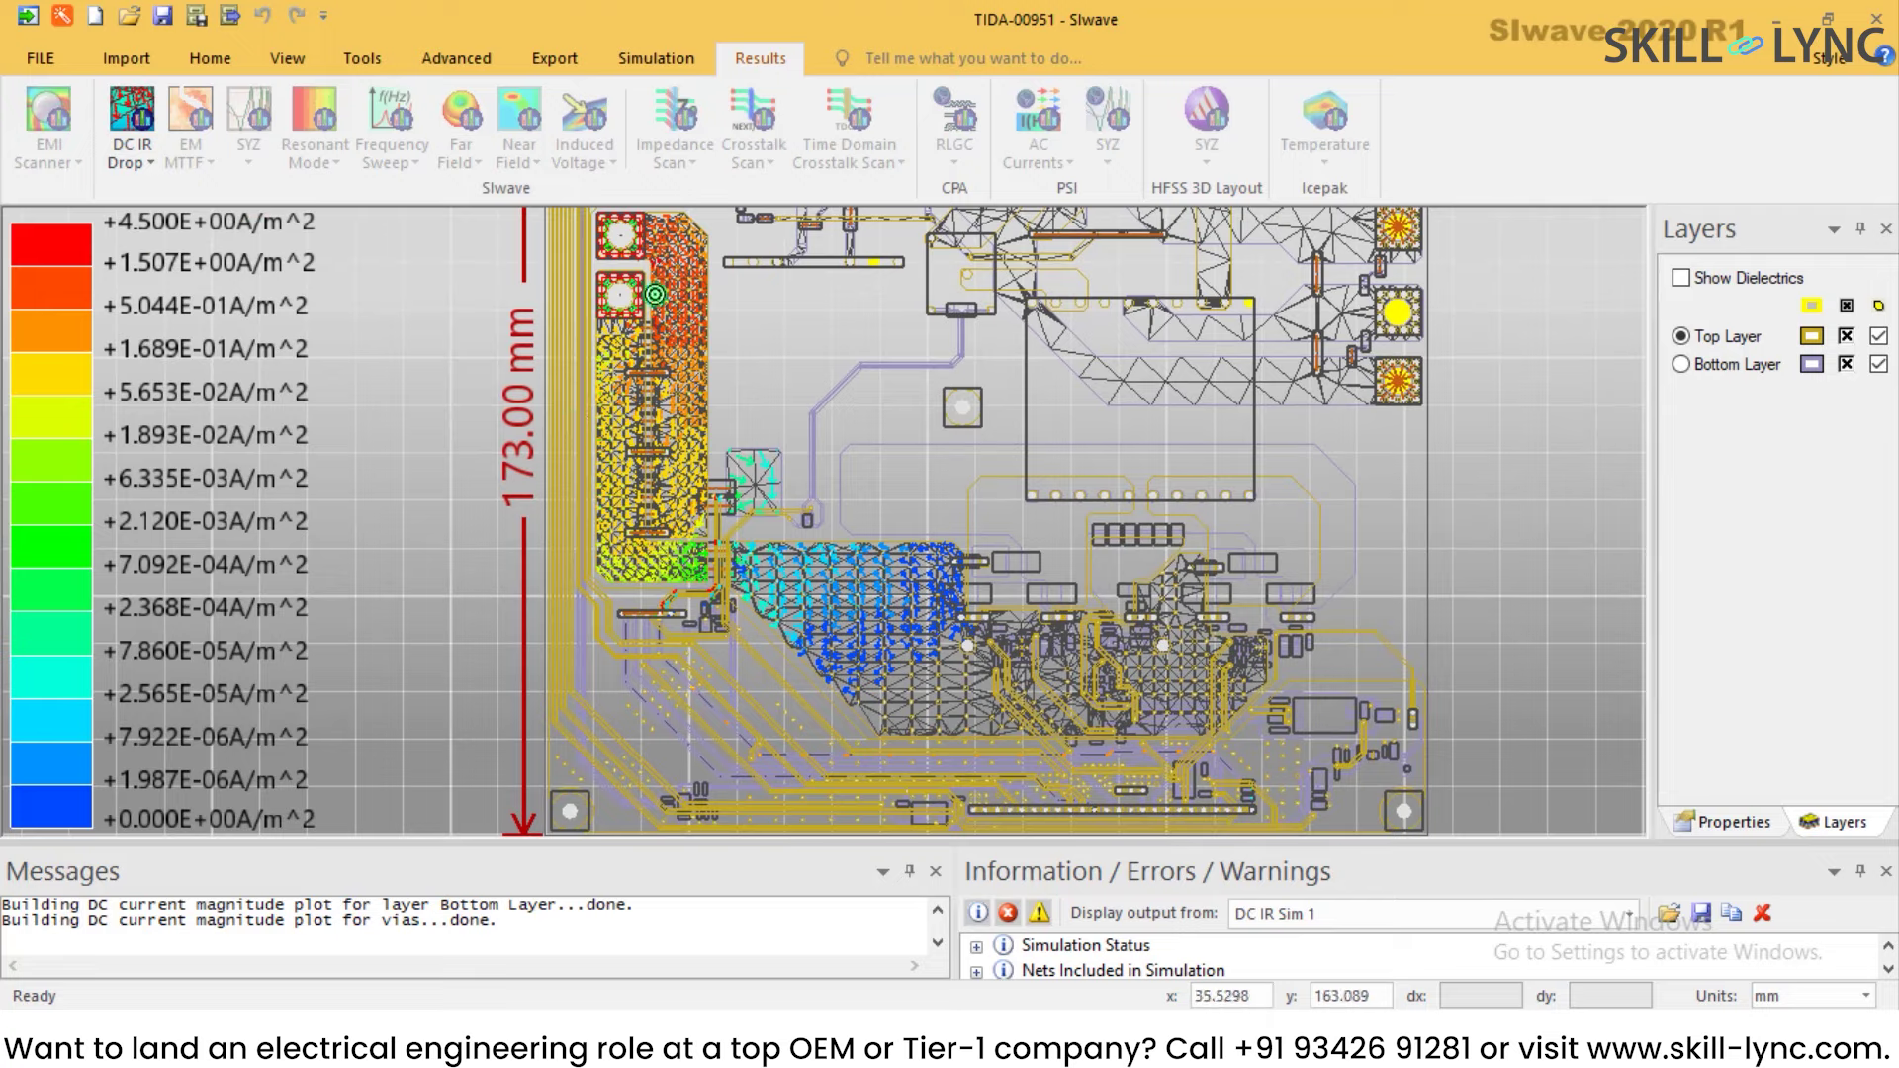
scroll(677, 403, up, 2)
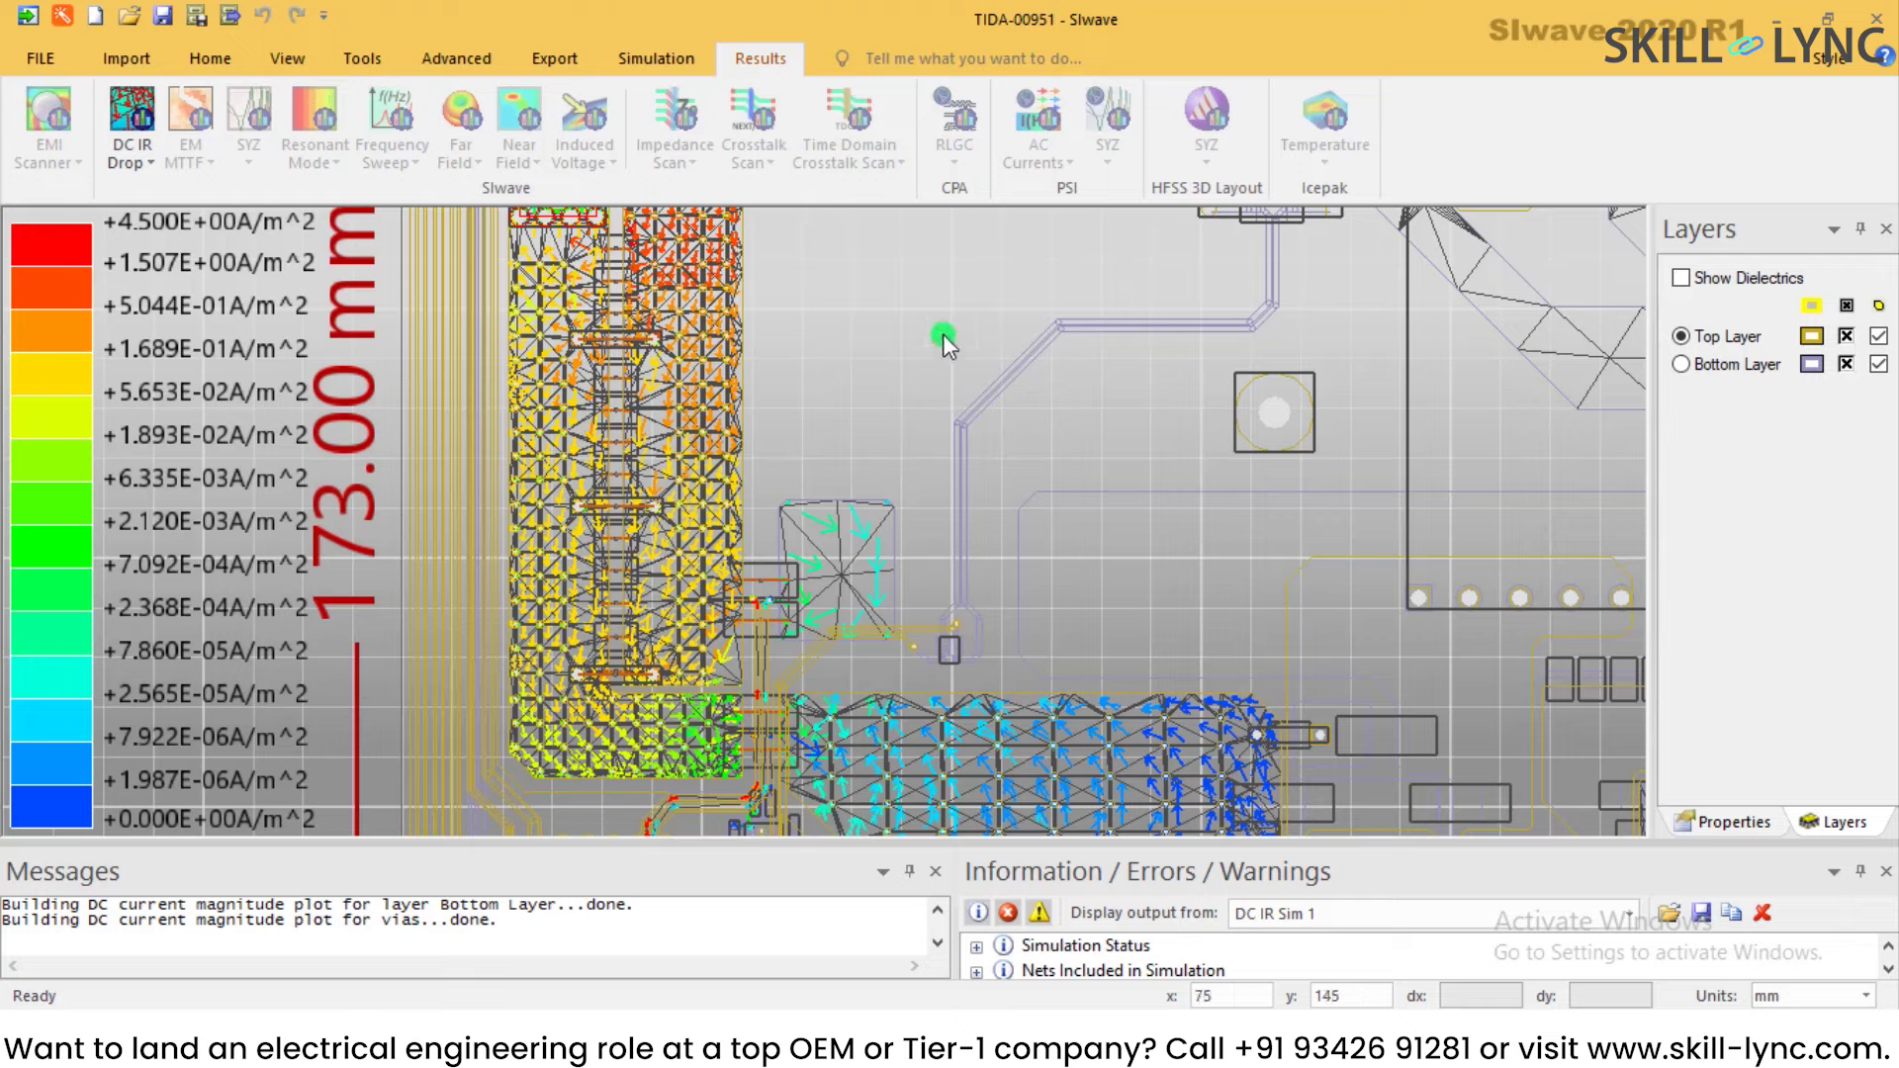
scroll(847, 453, up, 3)
scroll(761, 396, up, 2)
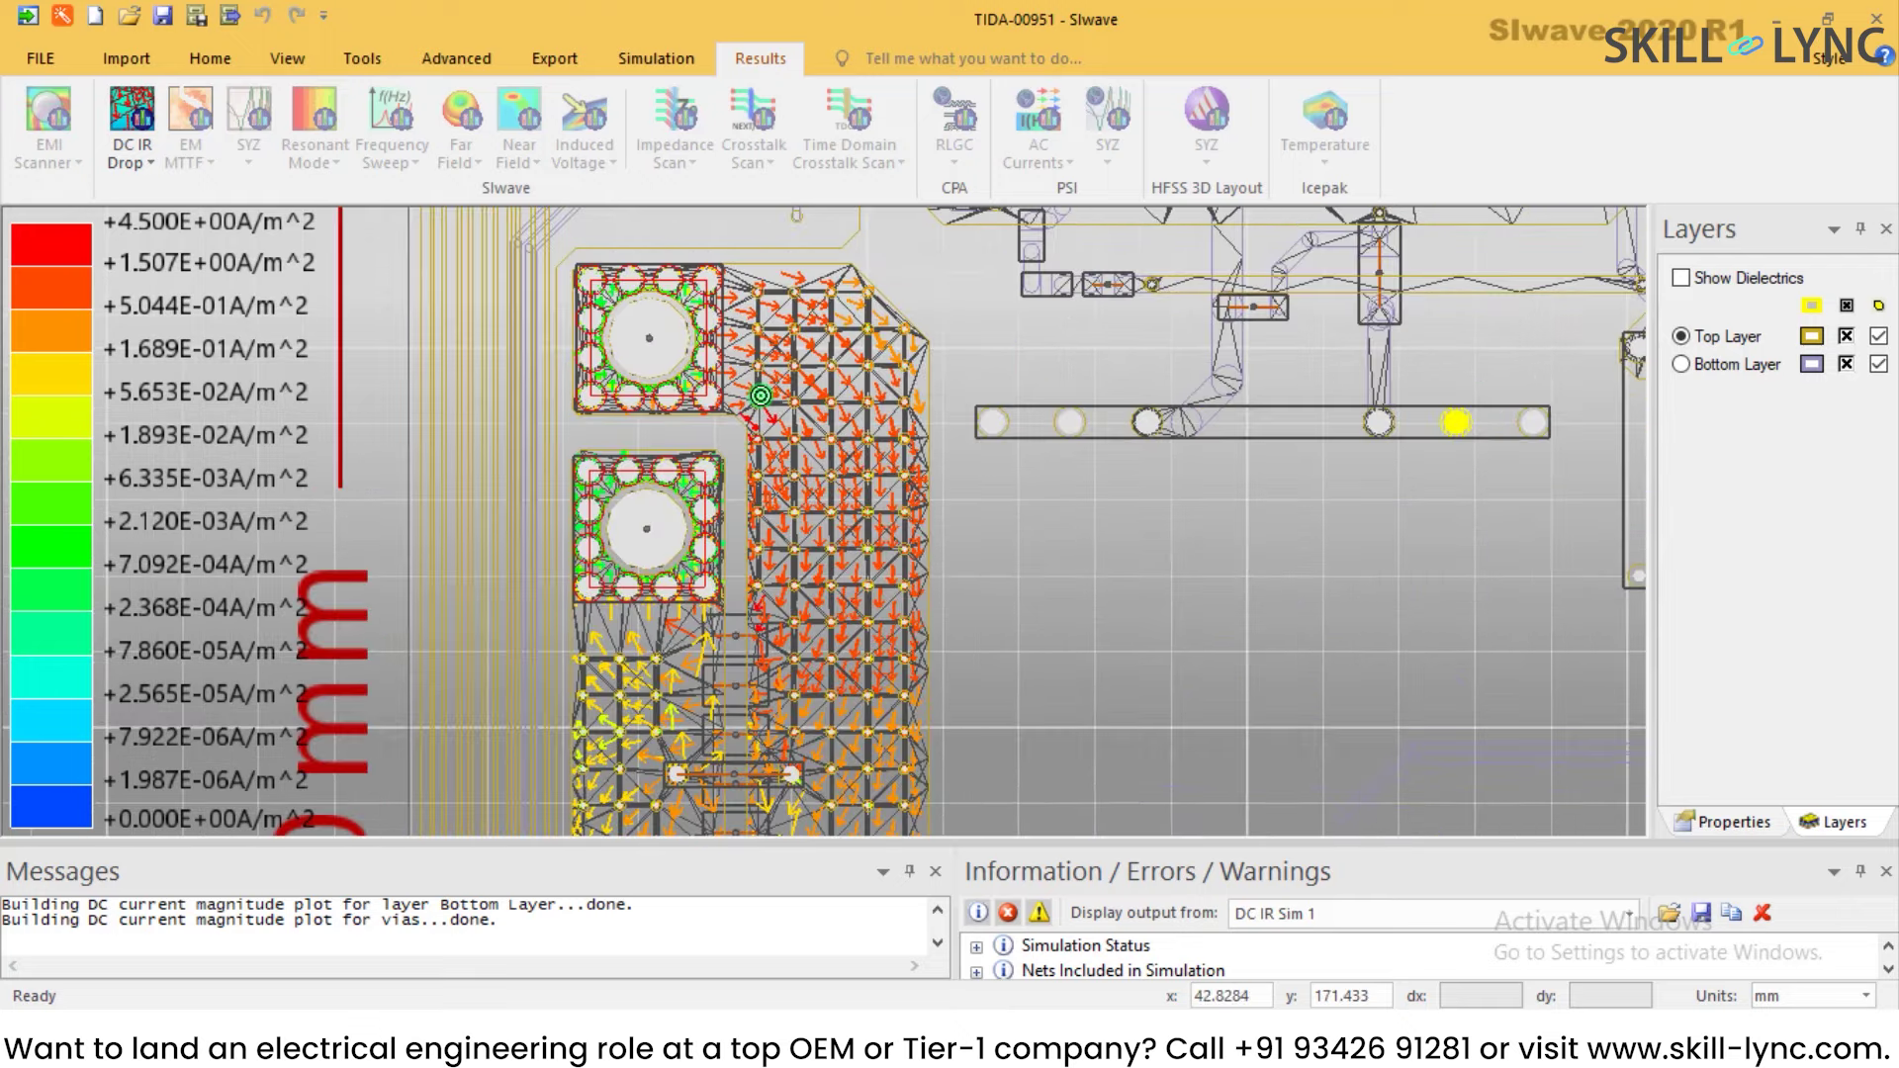
scroll(760, 395, up, 2)
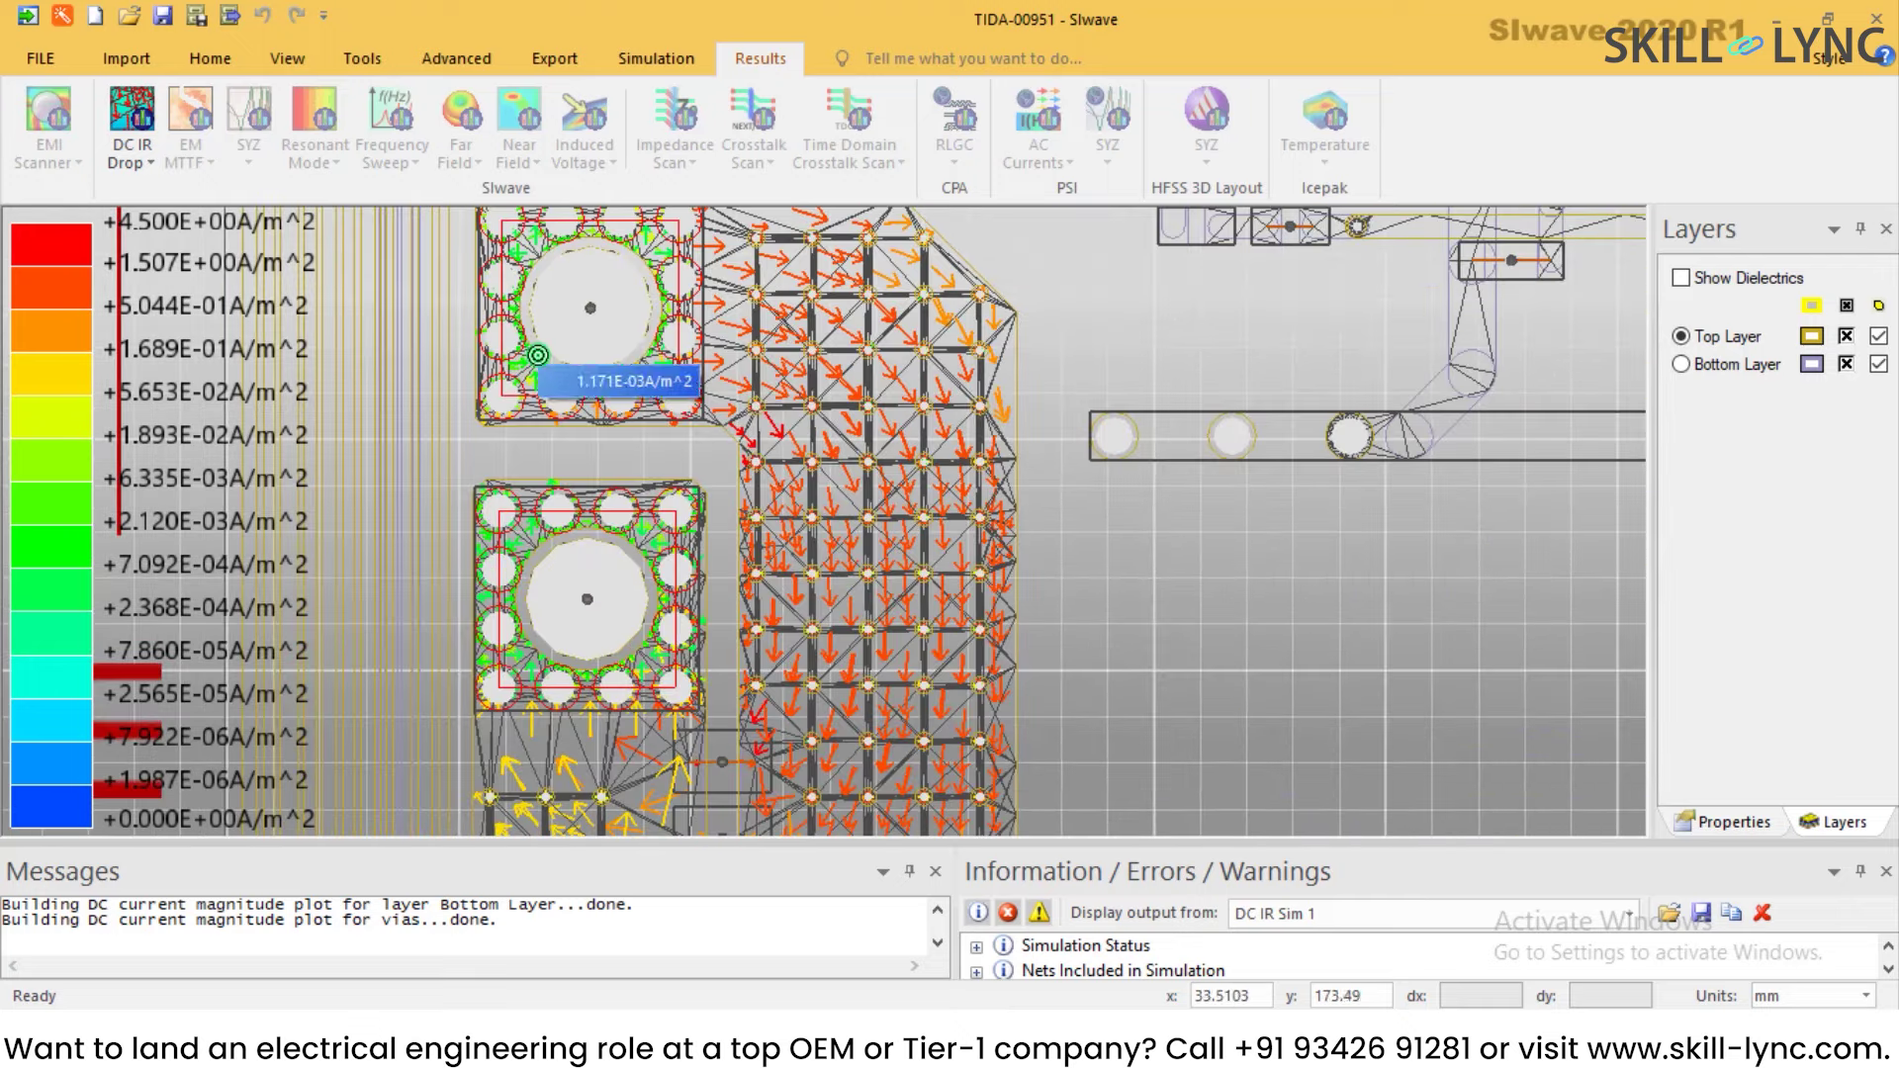
mouse_move(724, 324)
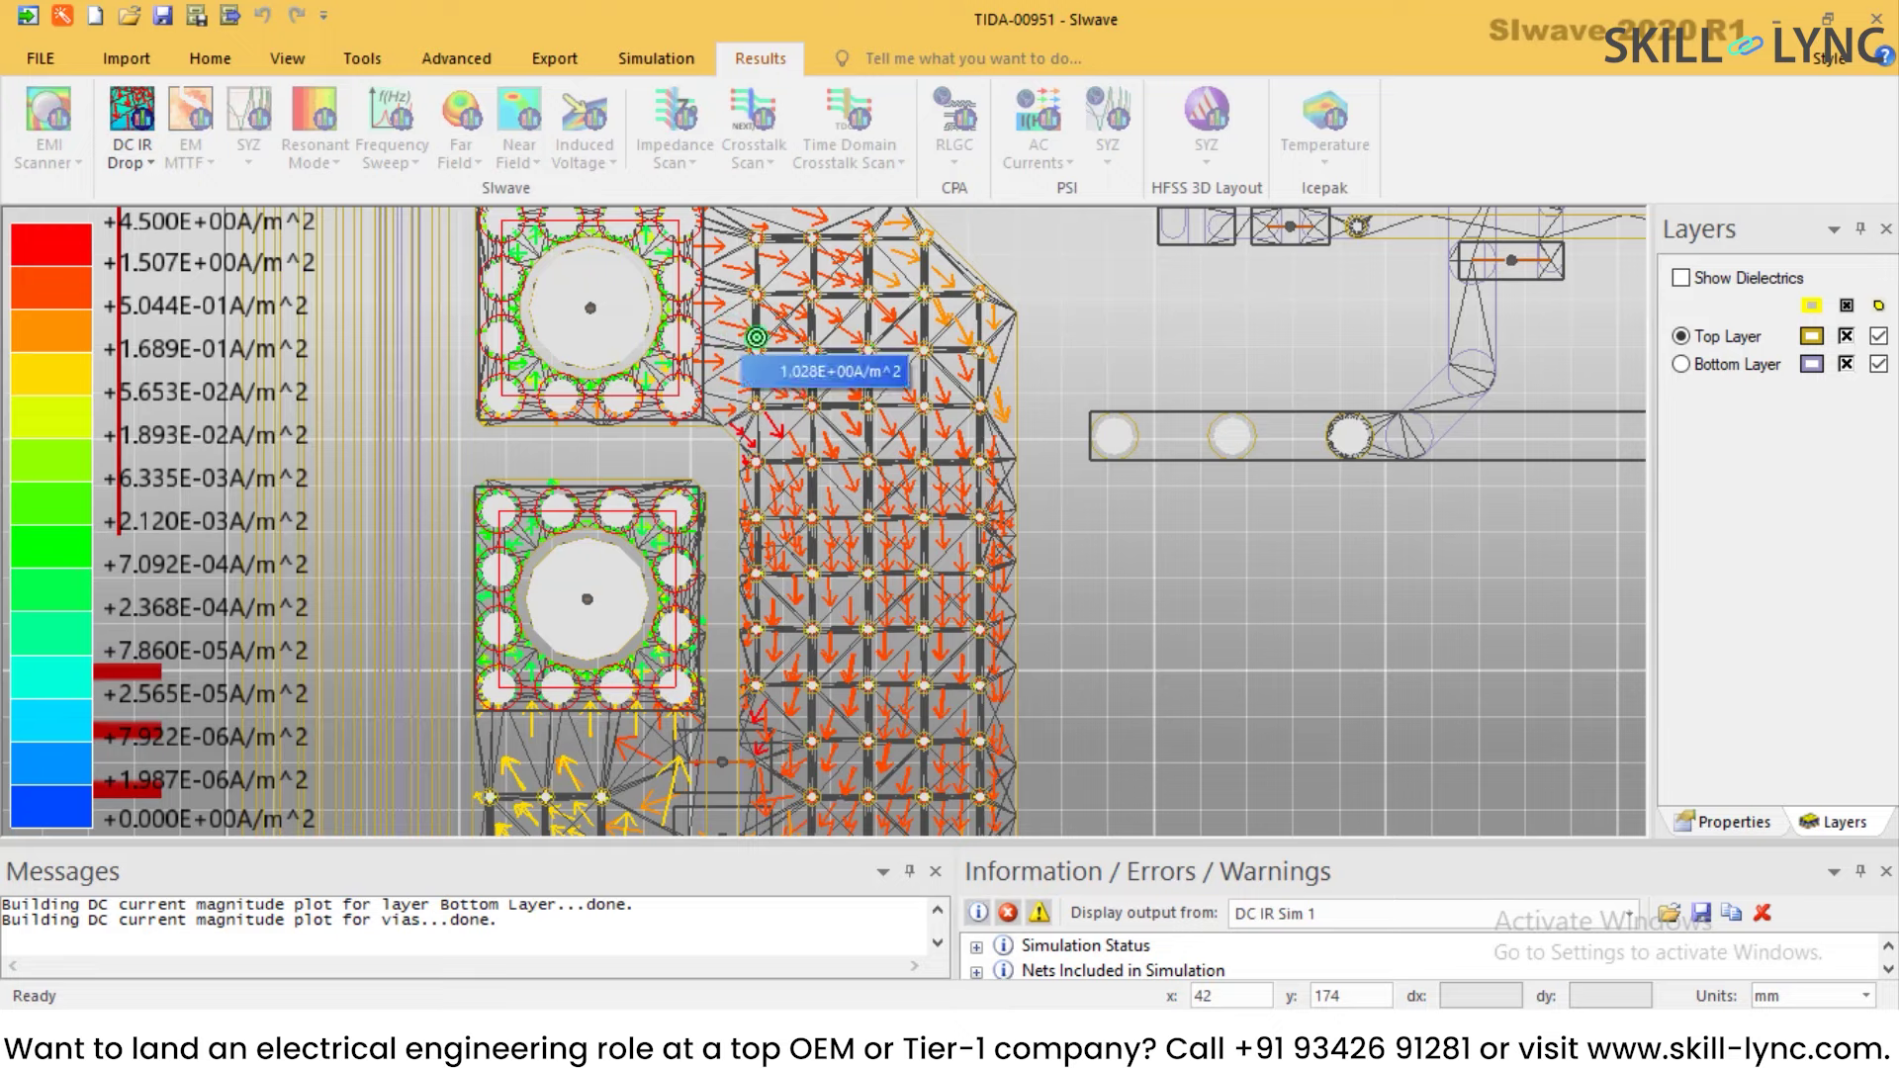
mouse_move(858, 530)
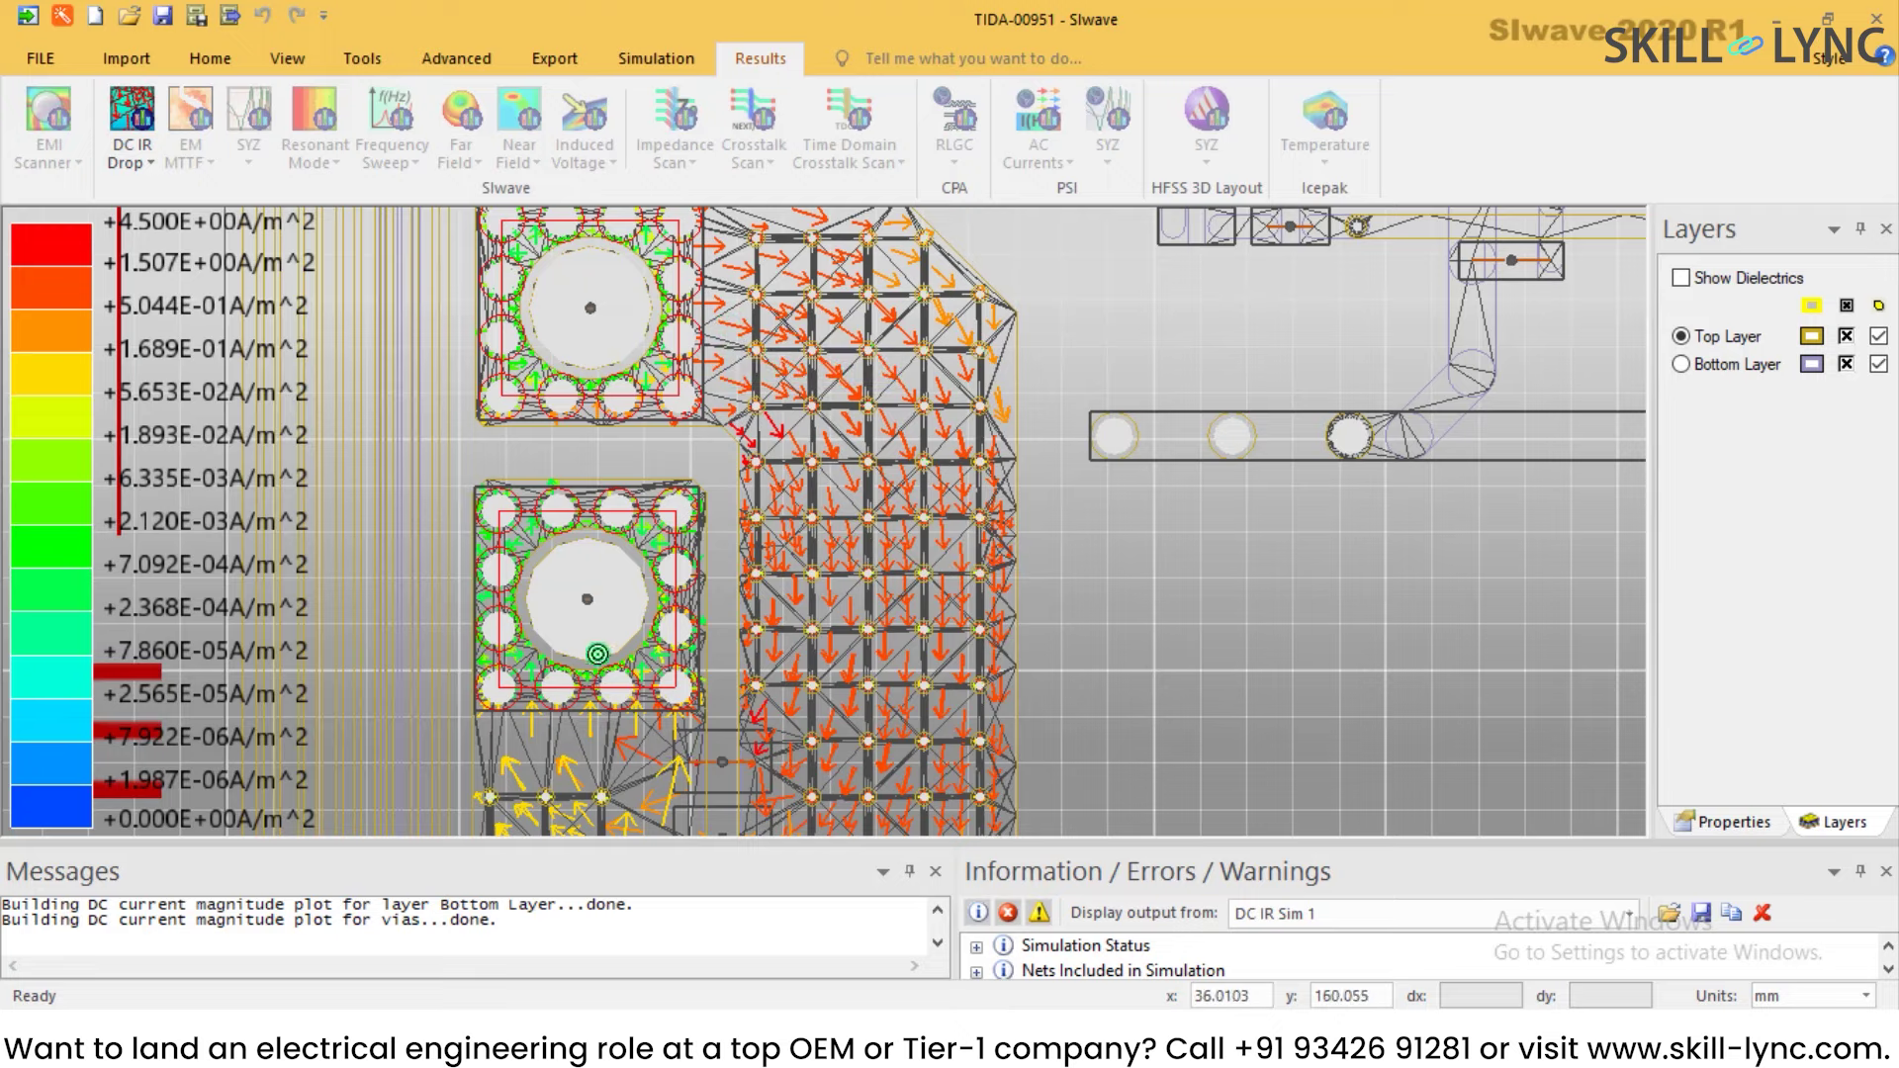
middle_drag(1256, 639, 1236, 311)
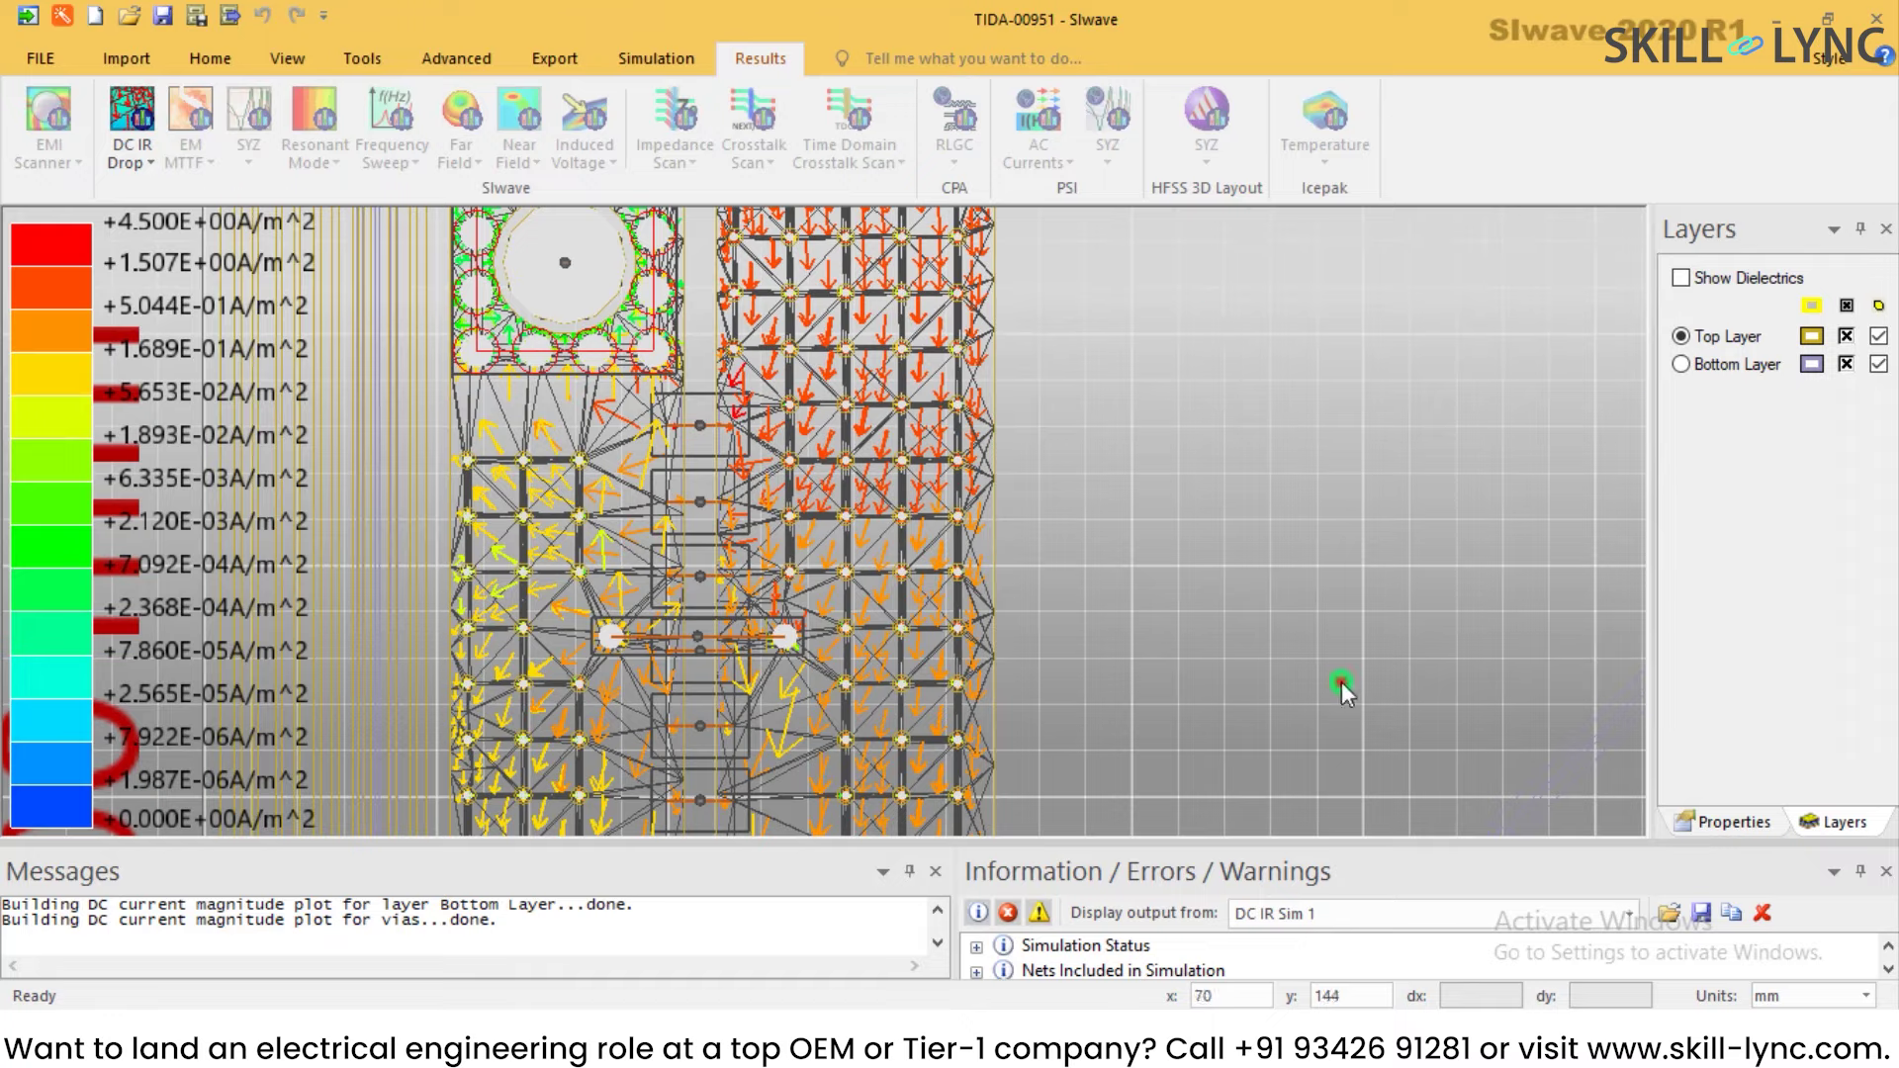
middle_drag(1341, 680, 1231, 466)
scroll(1123, 529, down, 2)
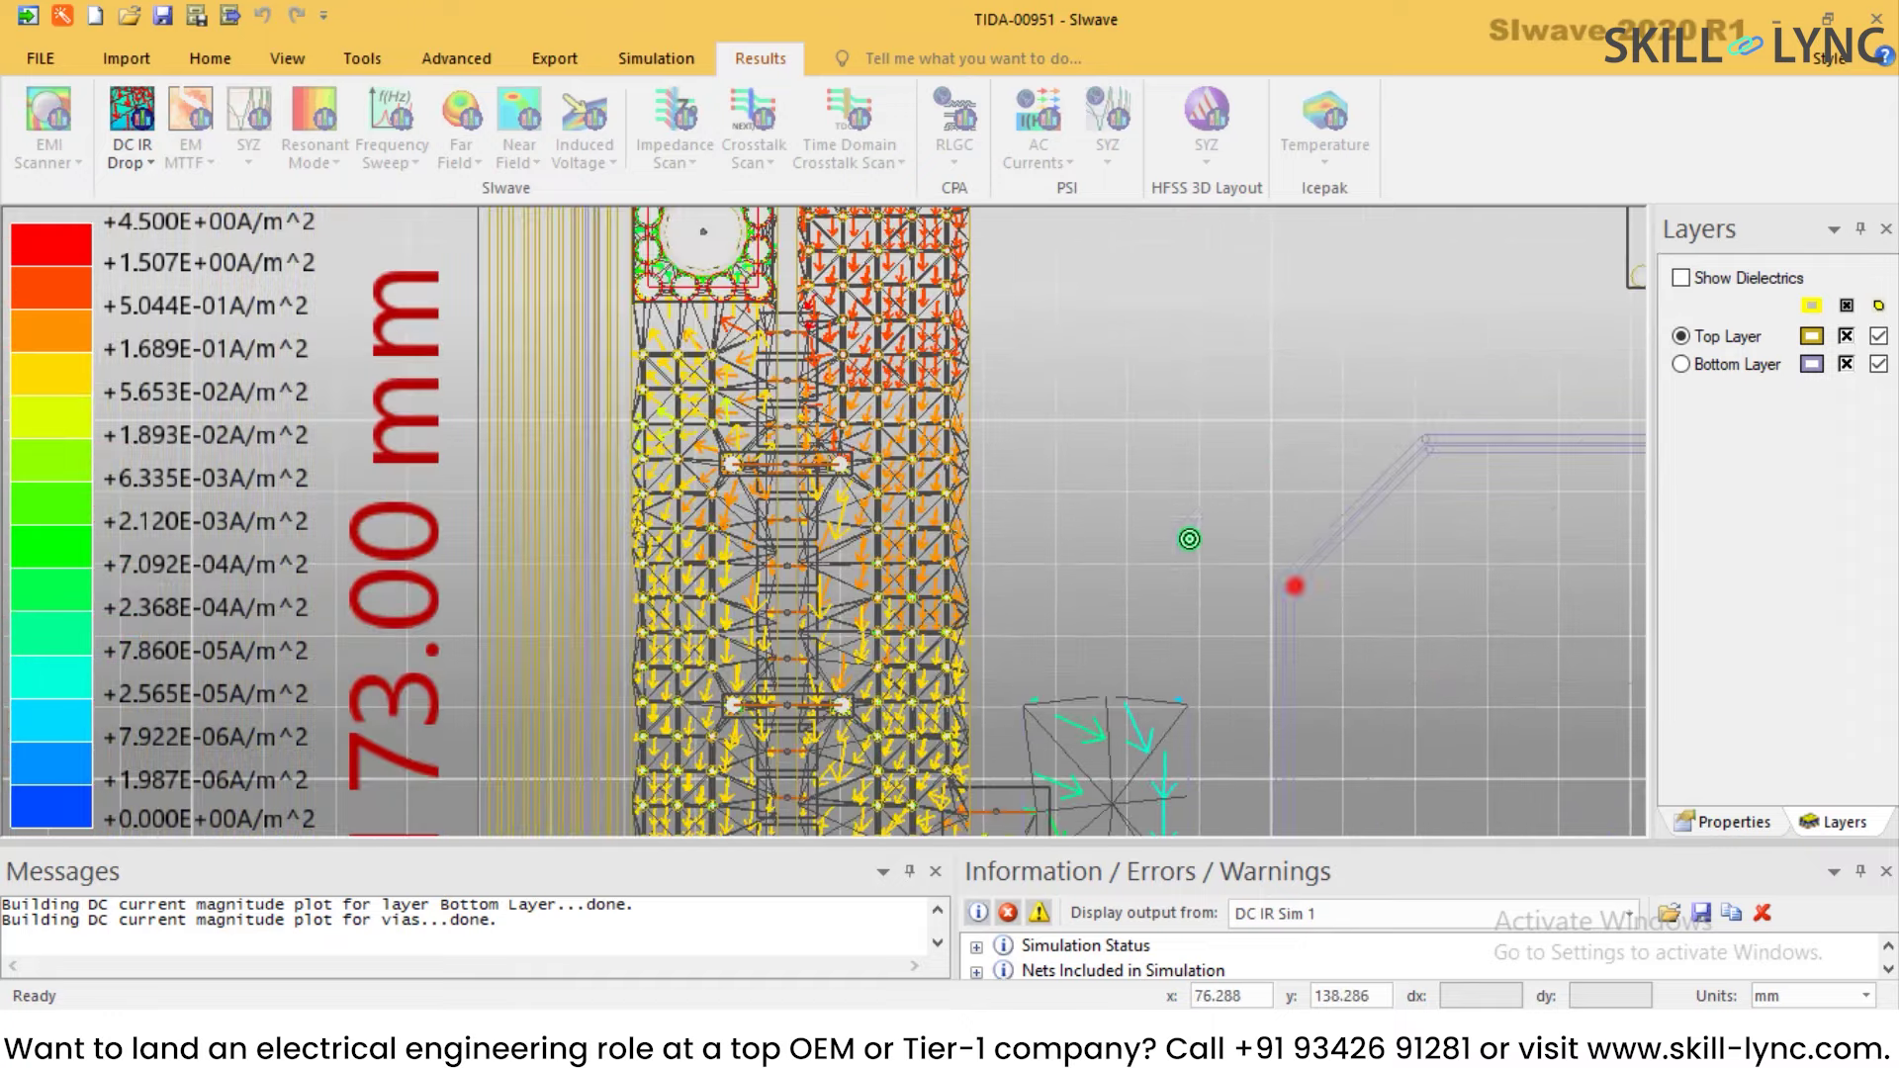
Step: Survey the current density plot across the board, from the left-edge planes to the right-edge terminal pads and down to the lower planes
middle_drag(1295, 587, 839, 458)
scroll(890, 455, down, 2)
middle_drag(1293, 488, 821, 624)
middle_drag(1250, 324, 1095, 626)
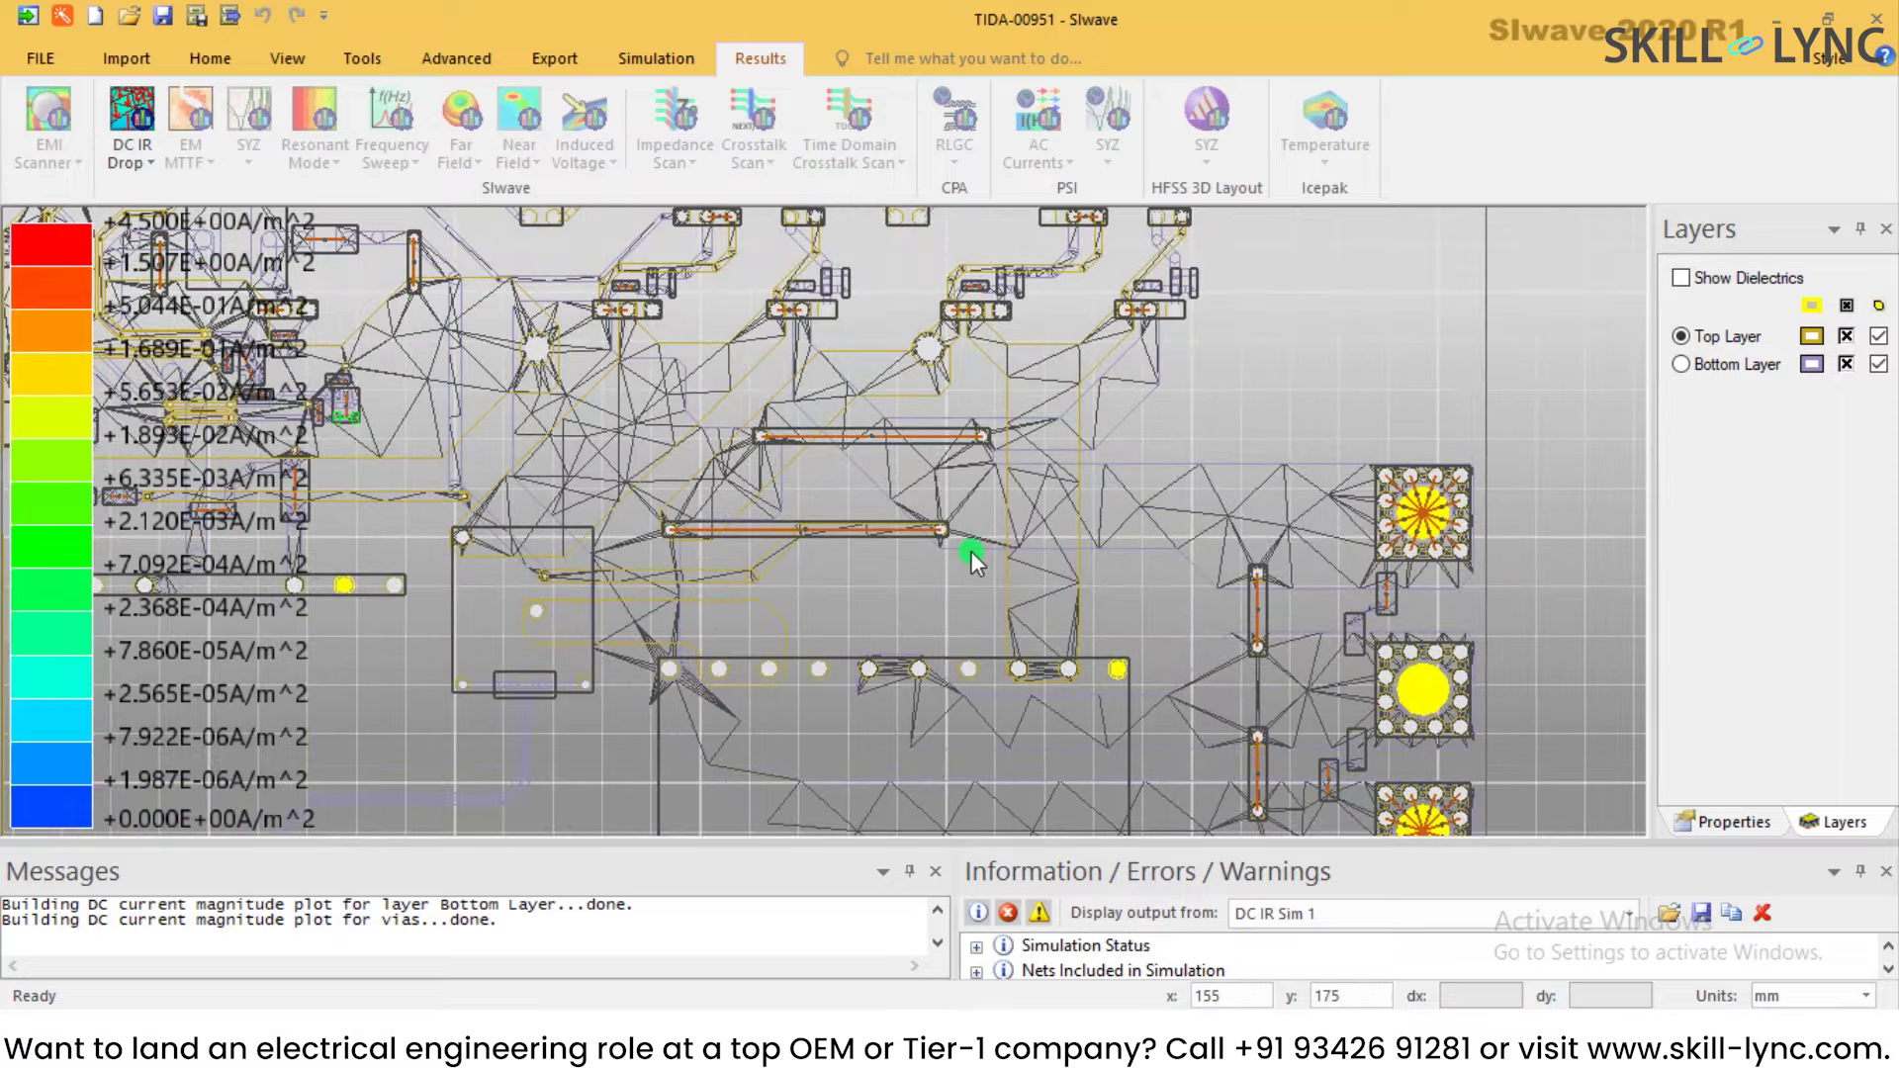
scroll(983, 548, down, 3)
mouse_move(630, 655)
middle_down()
mouse_move(651, 626)
mouse_move(1021, 451)
mouse_move(1044, 369)
mouse_move(916, 369)
mouse_move(865, 259)
middle_up()
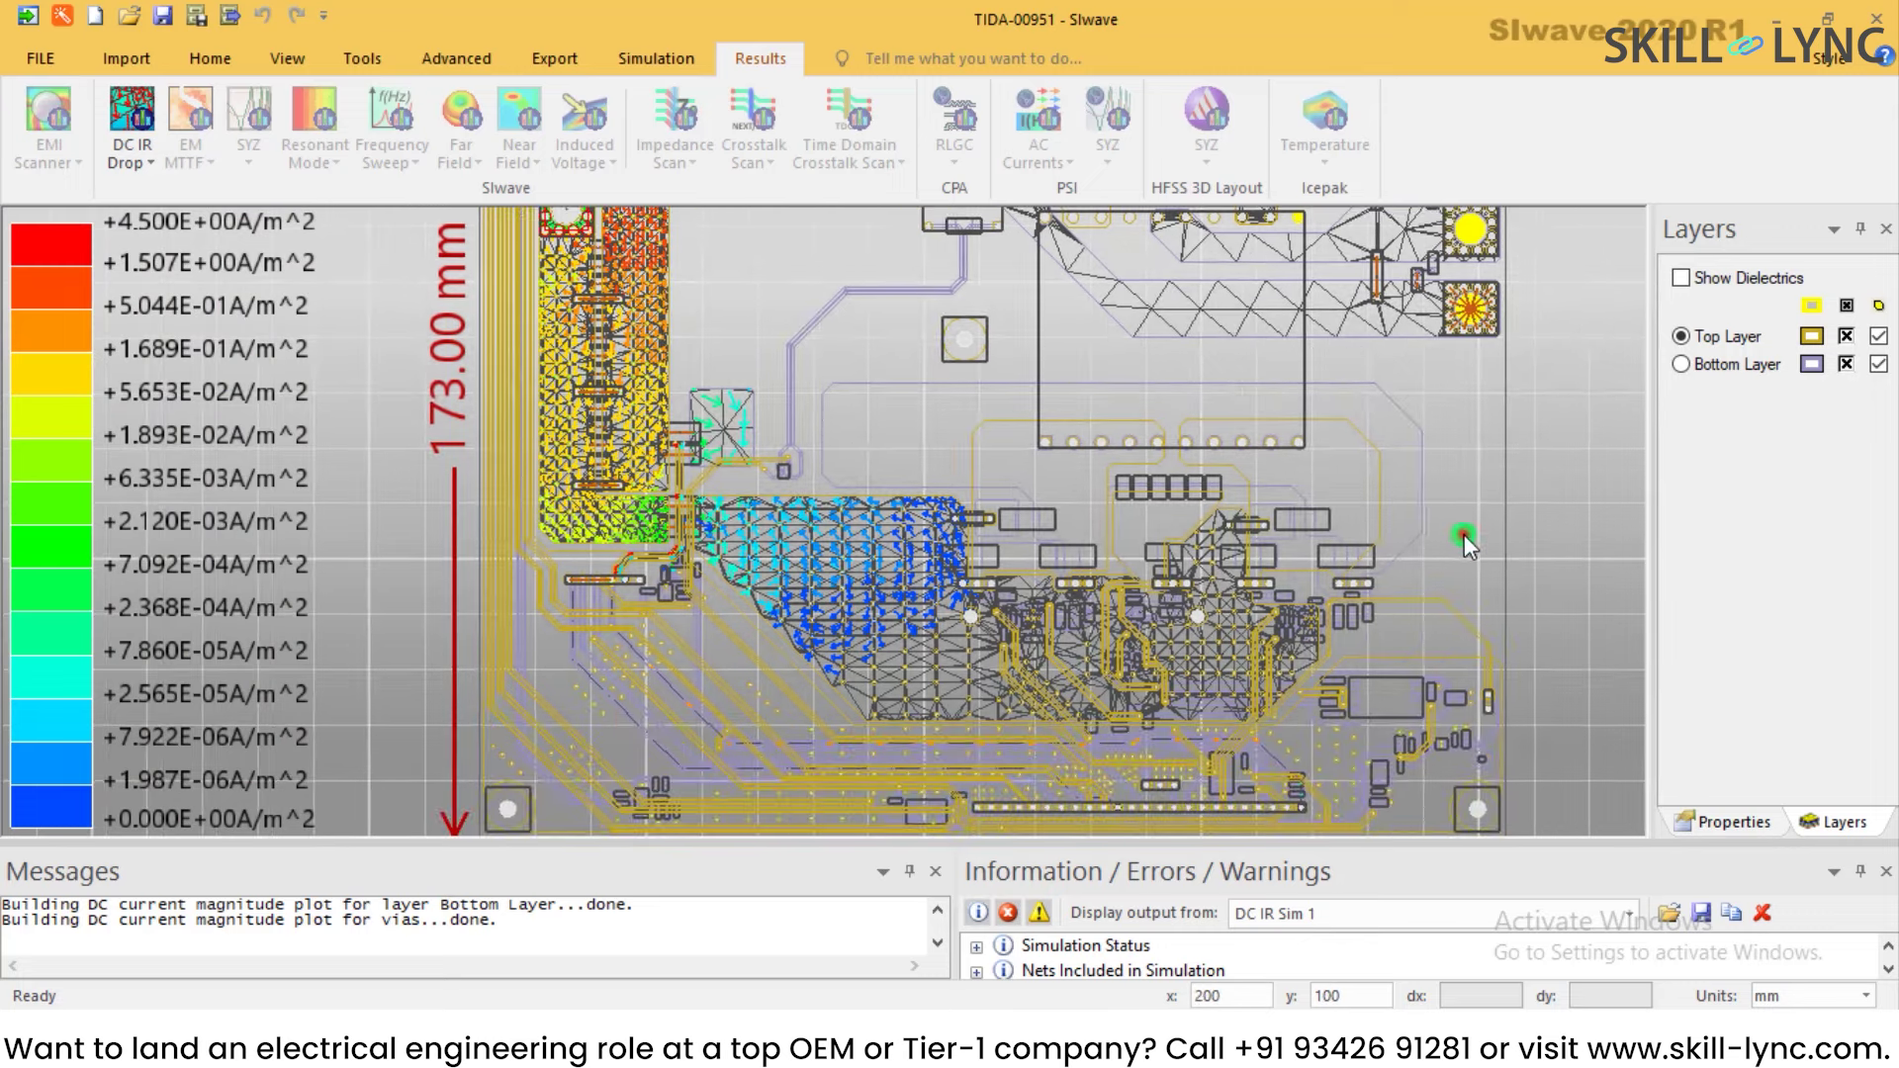
mouse_move(1464, 534)
middle_down()
mouse_move(1464, 383)
mouse_move(1458, 664)
middle_up()
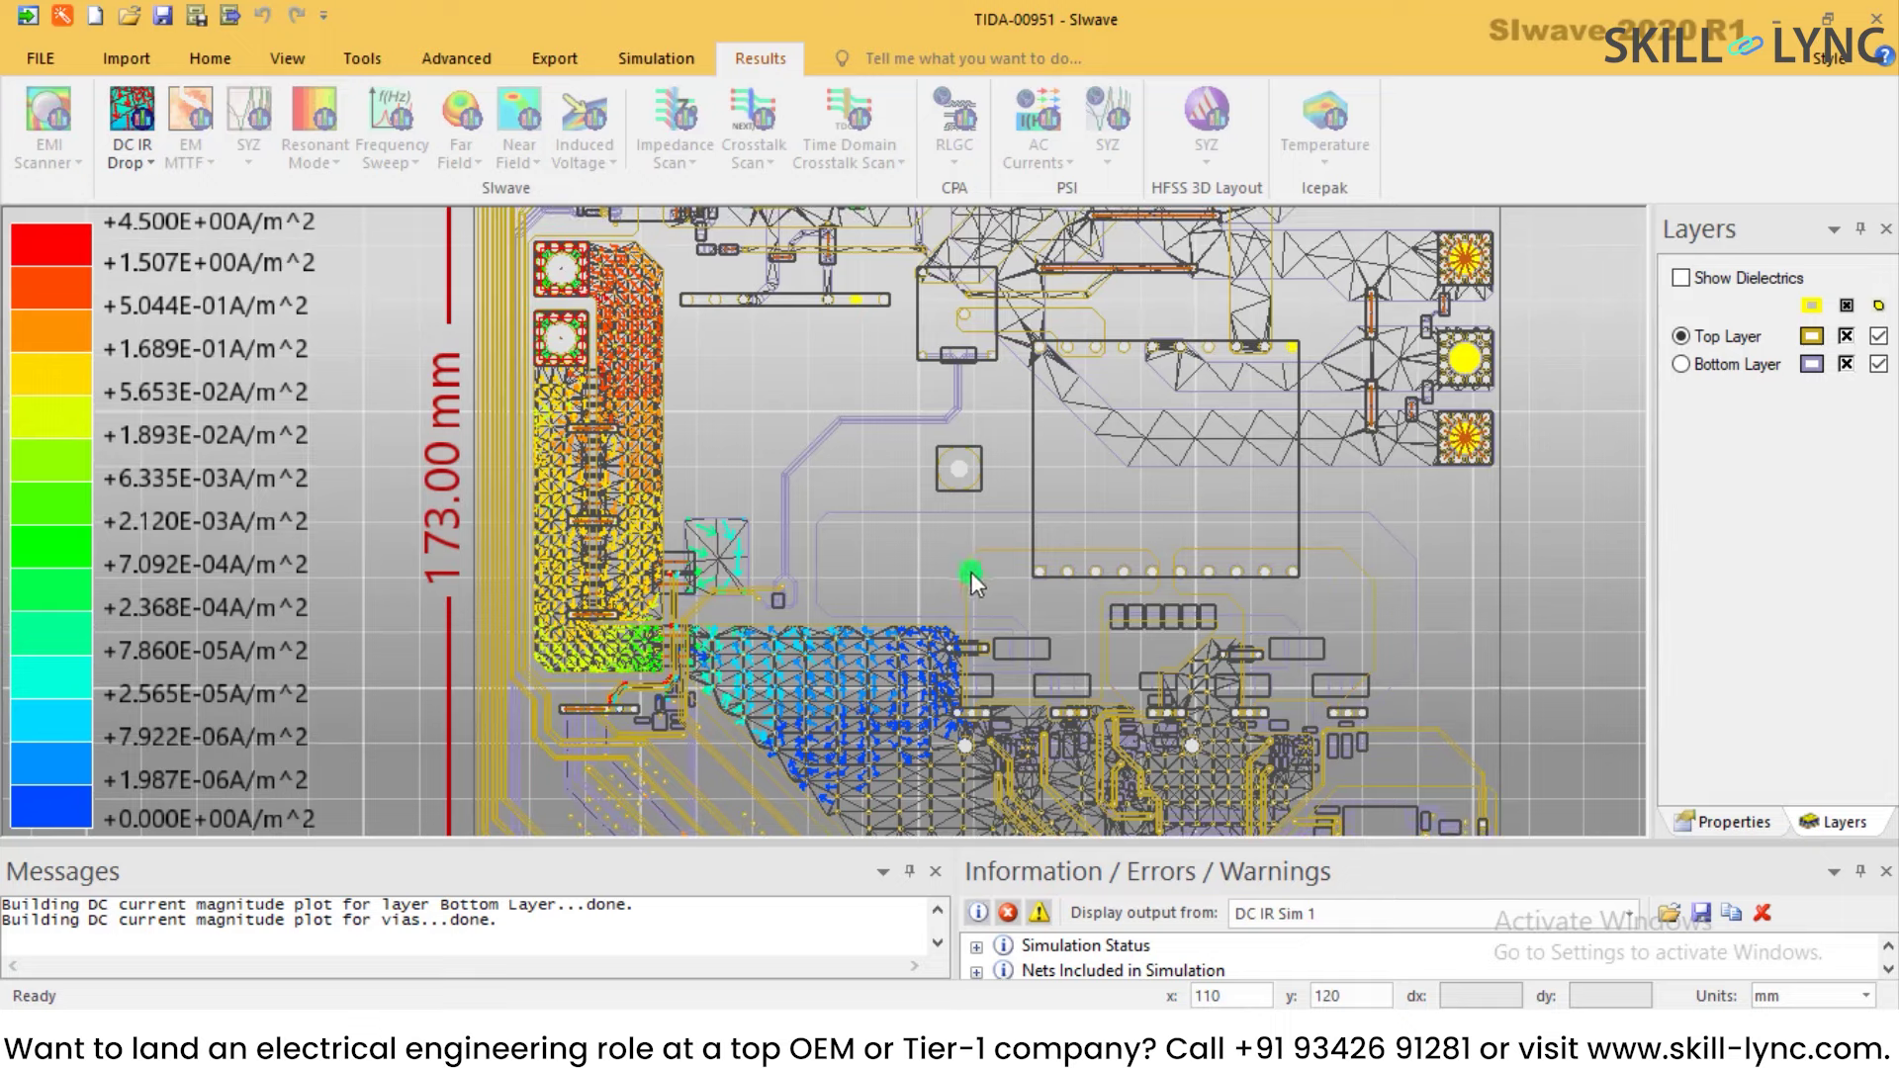
middle_drag(936, 576, 918, 408)
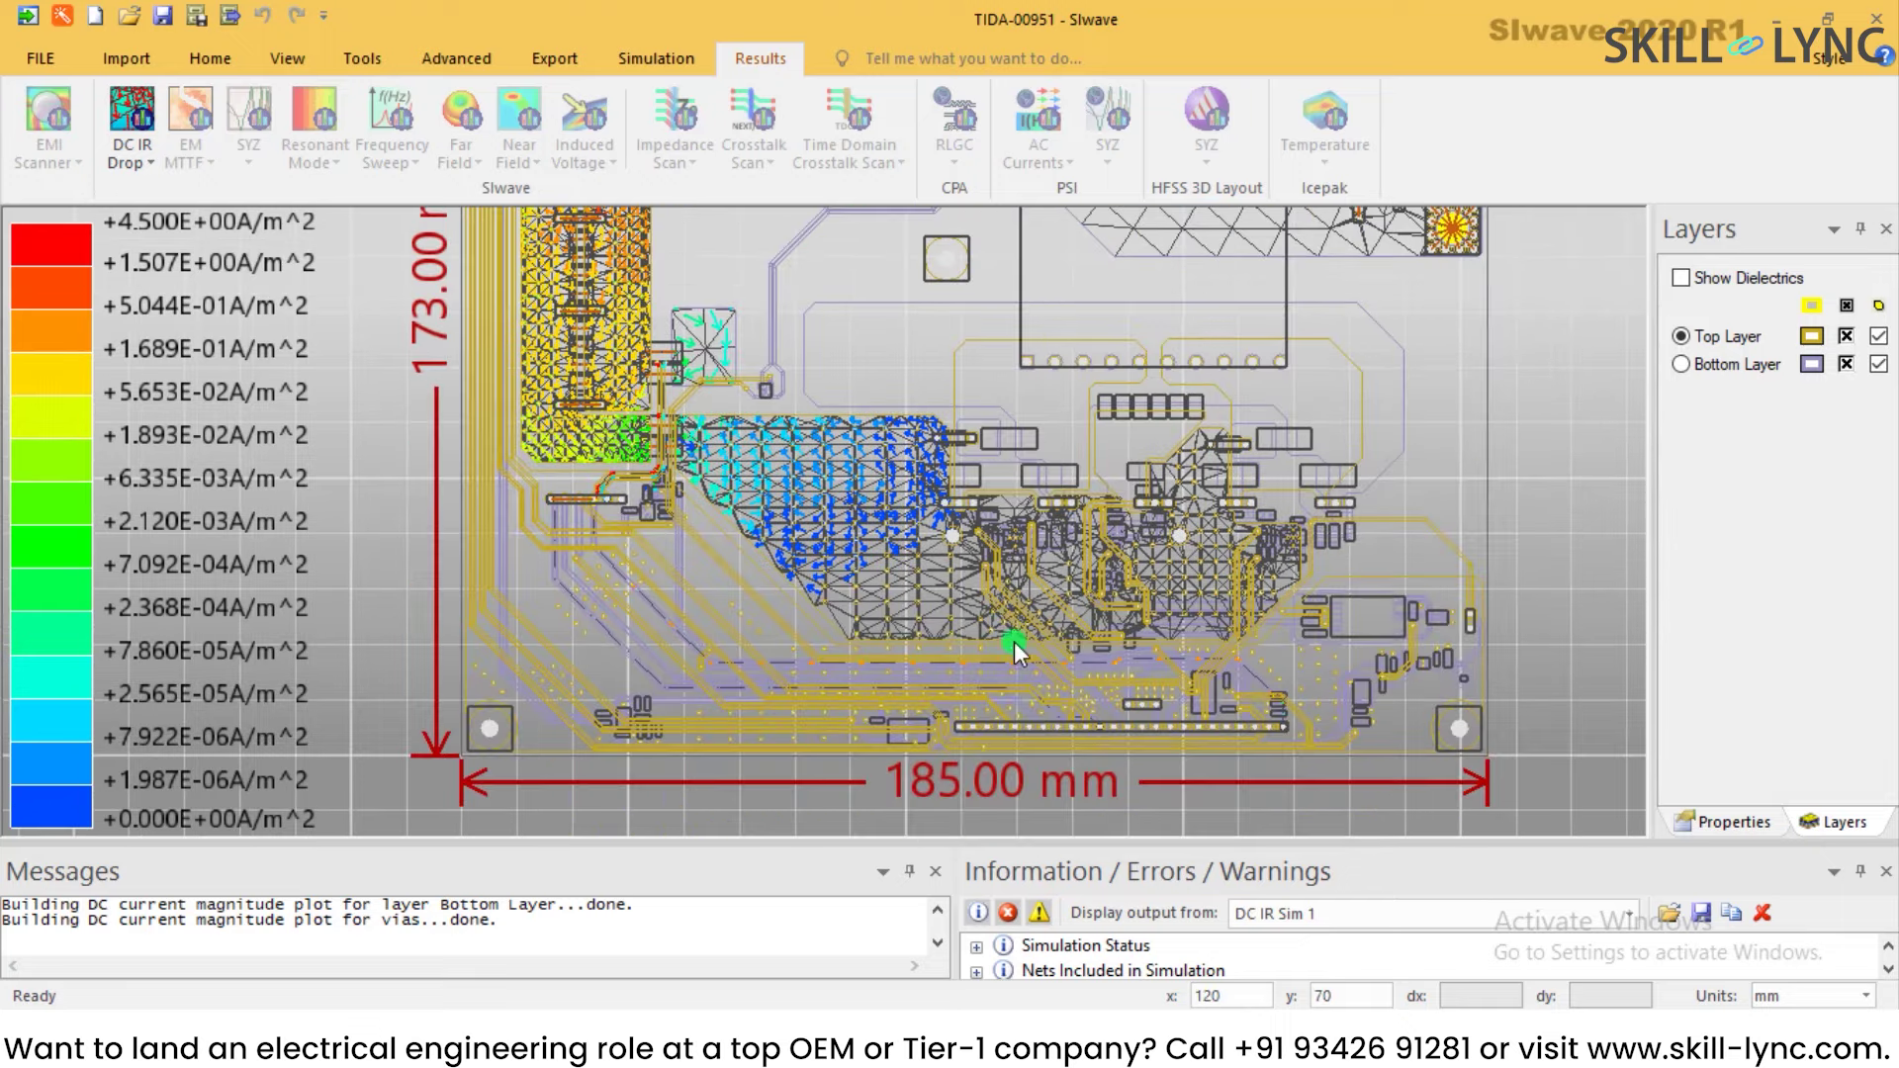
Step: Examine the current density arrows in the large plane in the board's lower half and in the component-filled plane beside it
scroll(1013, 641, up, 4)
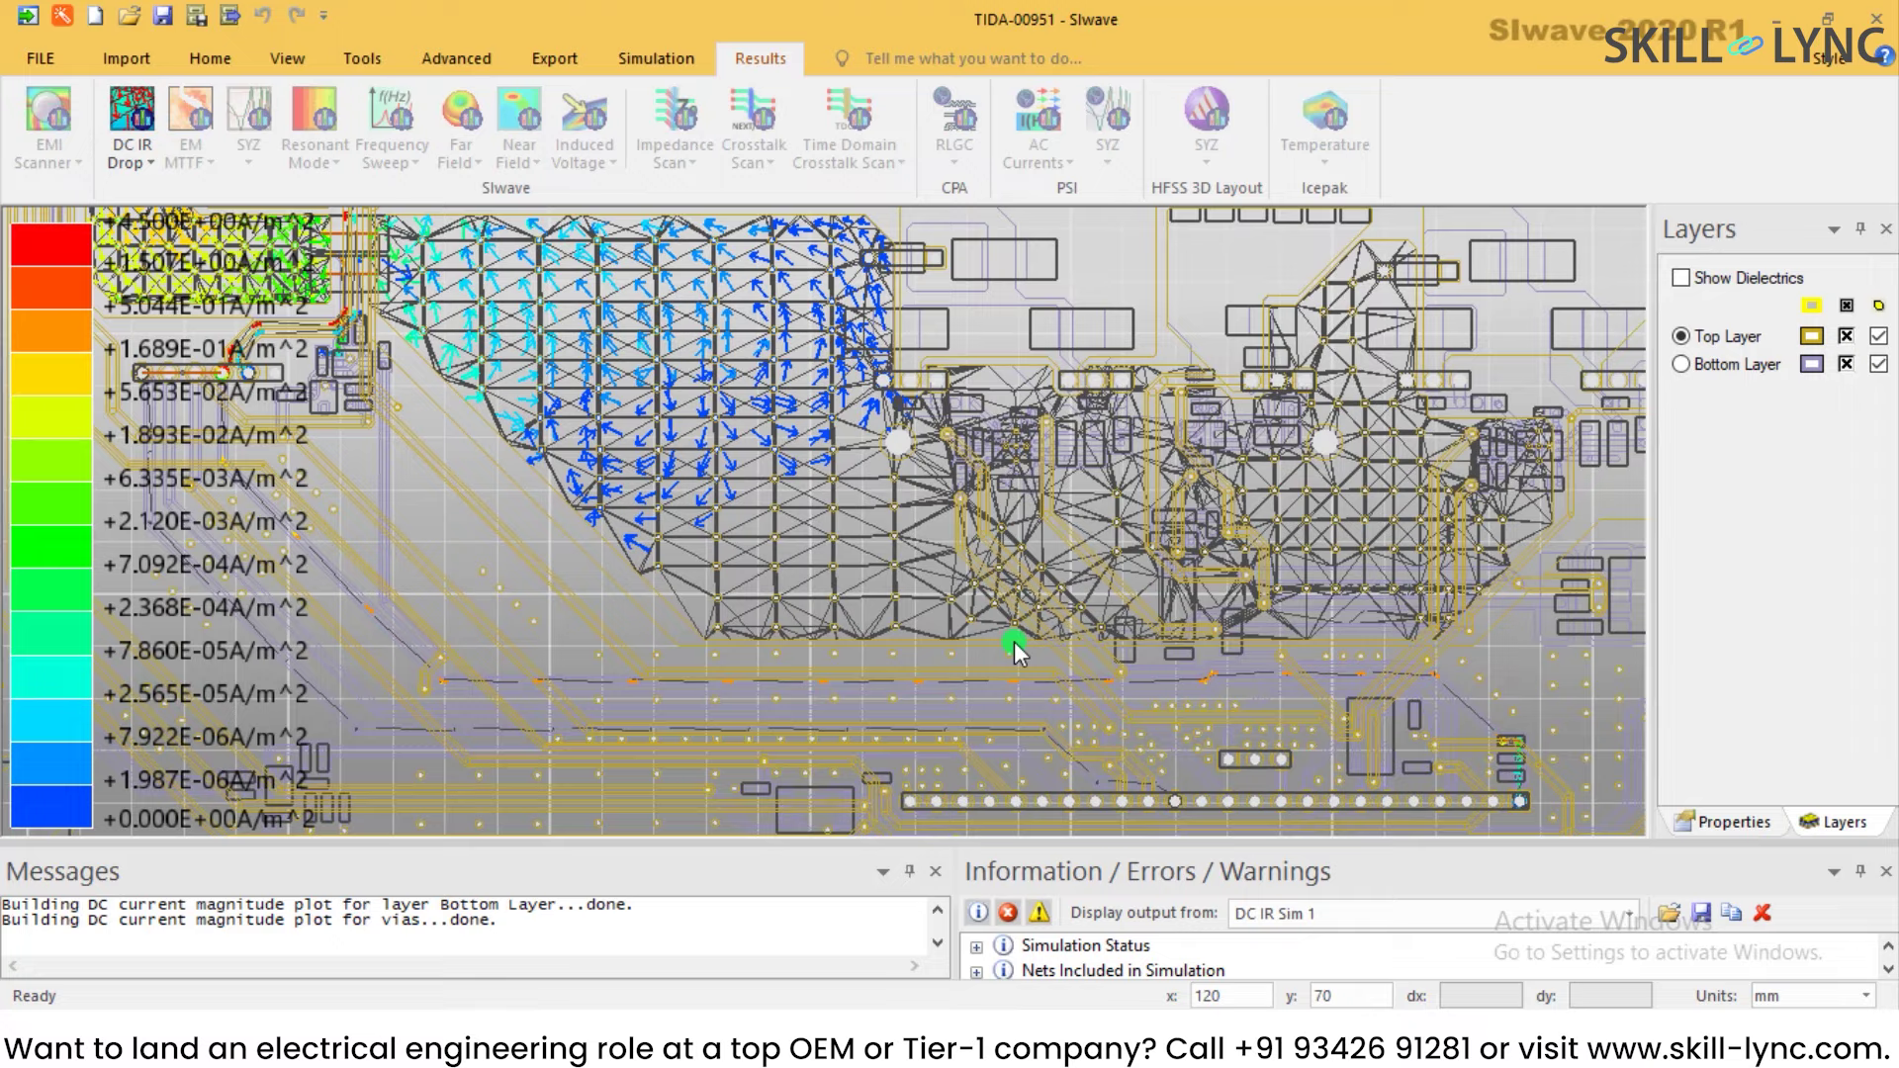
scroll(1013, 641, up, 1)
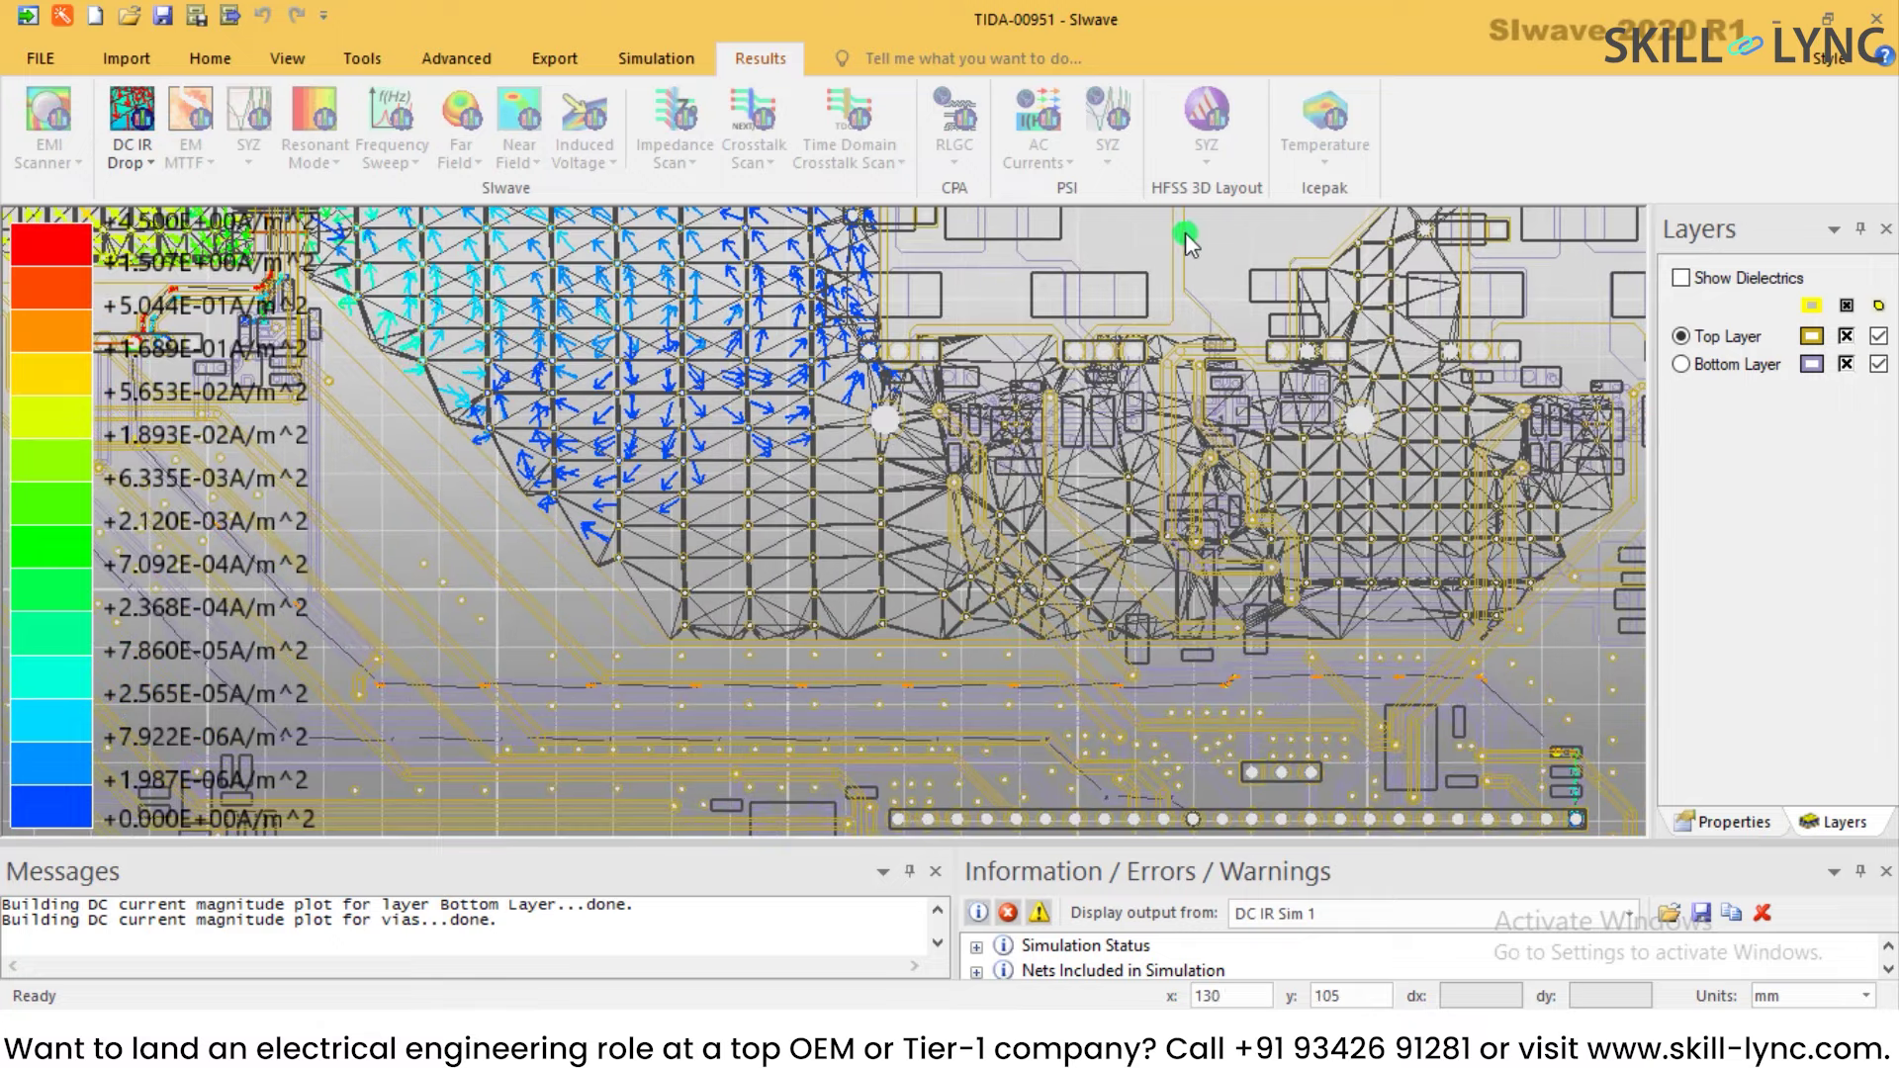
middle_drag(1229, 240, 1015, 613)
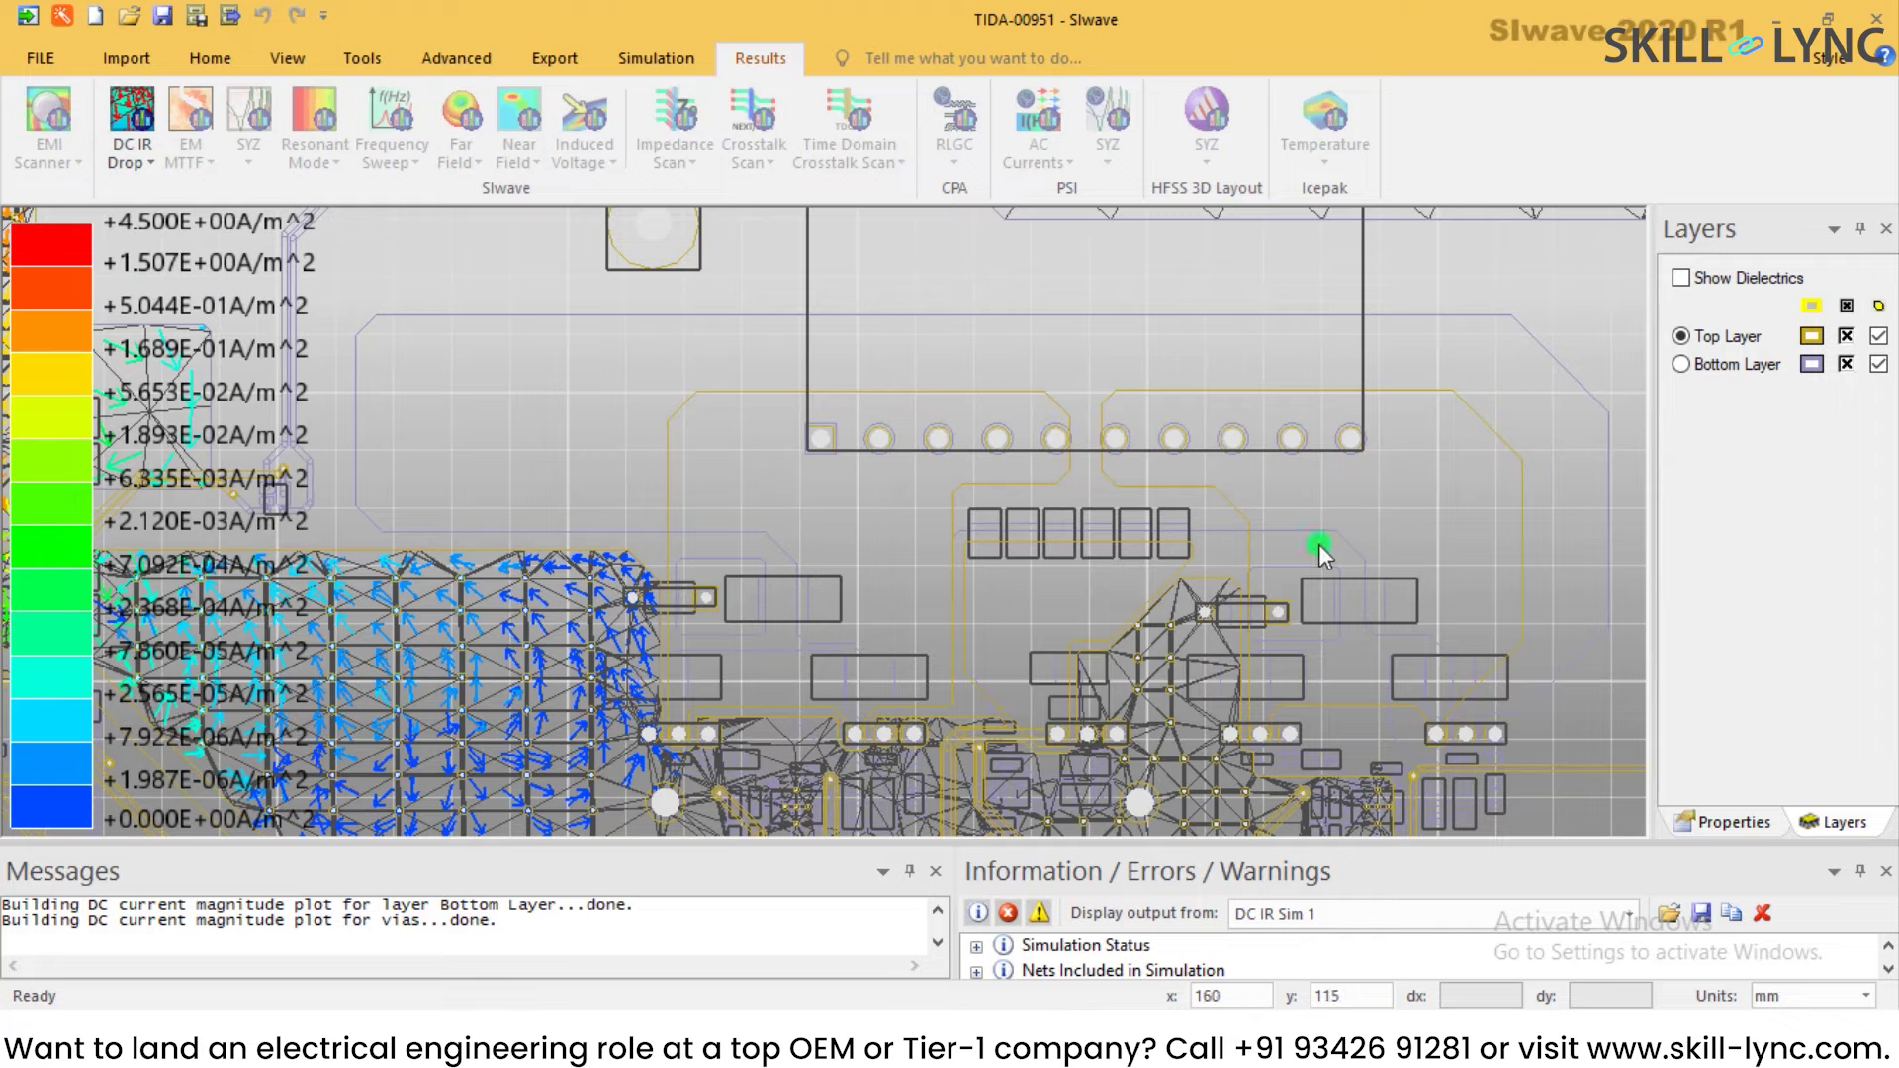
middle_drag(1396, 685, 1304, 356)
scroll(1072, 583, up, 3)
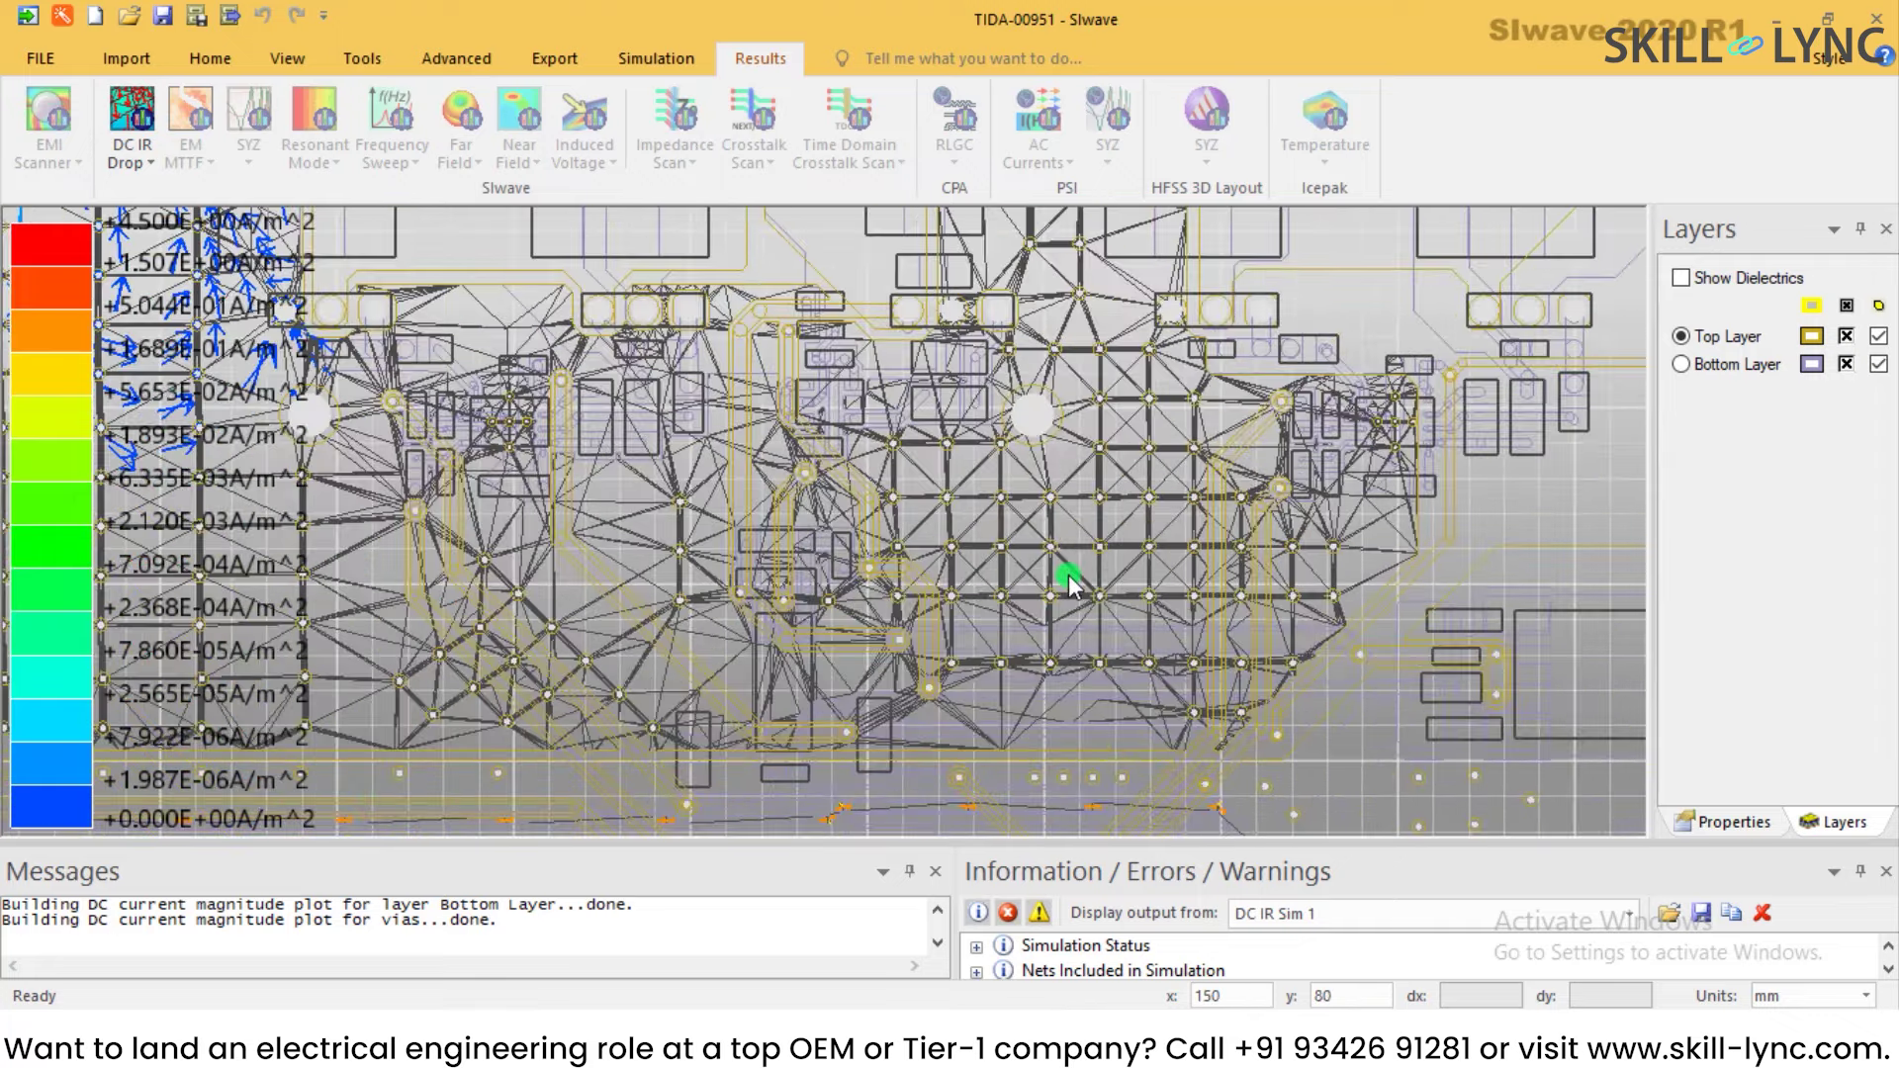
middle_drag(776, 254, 1273, 371)
middle_drag(877, 331, 1232, 550)
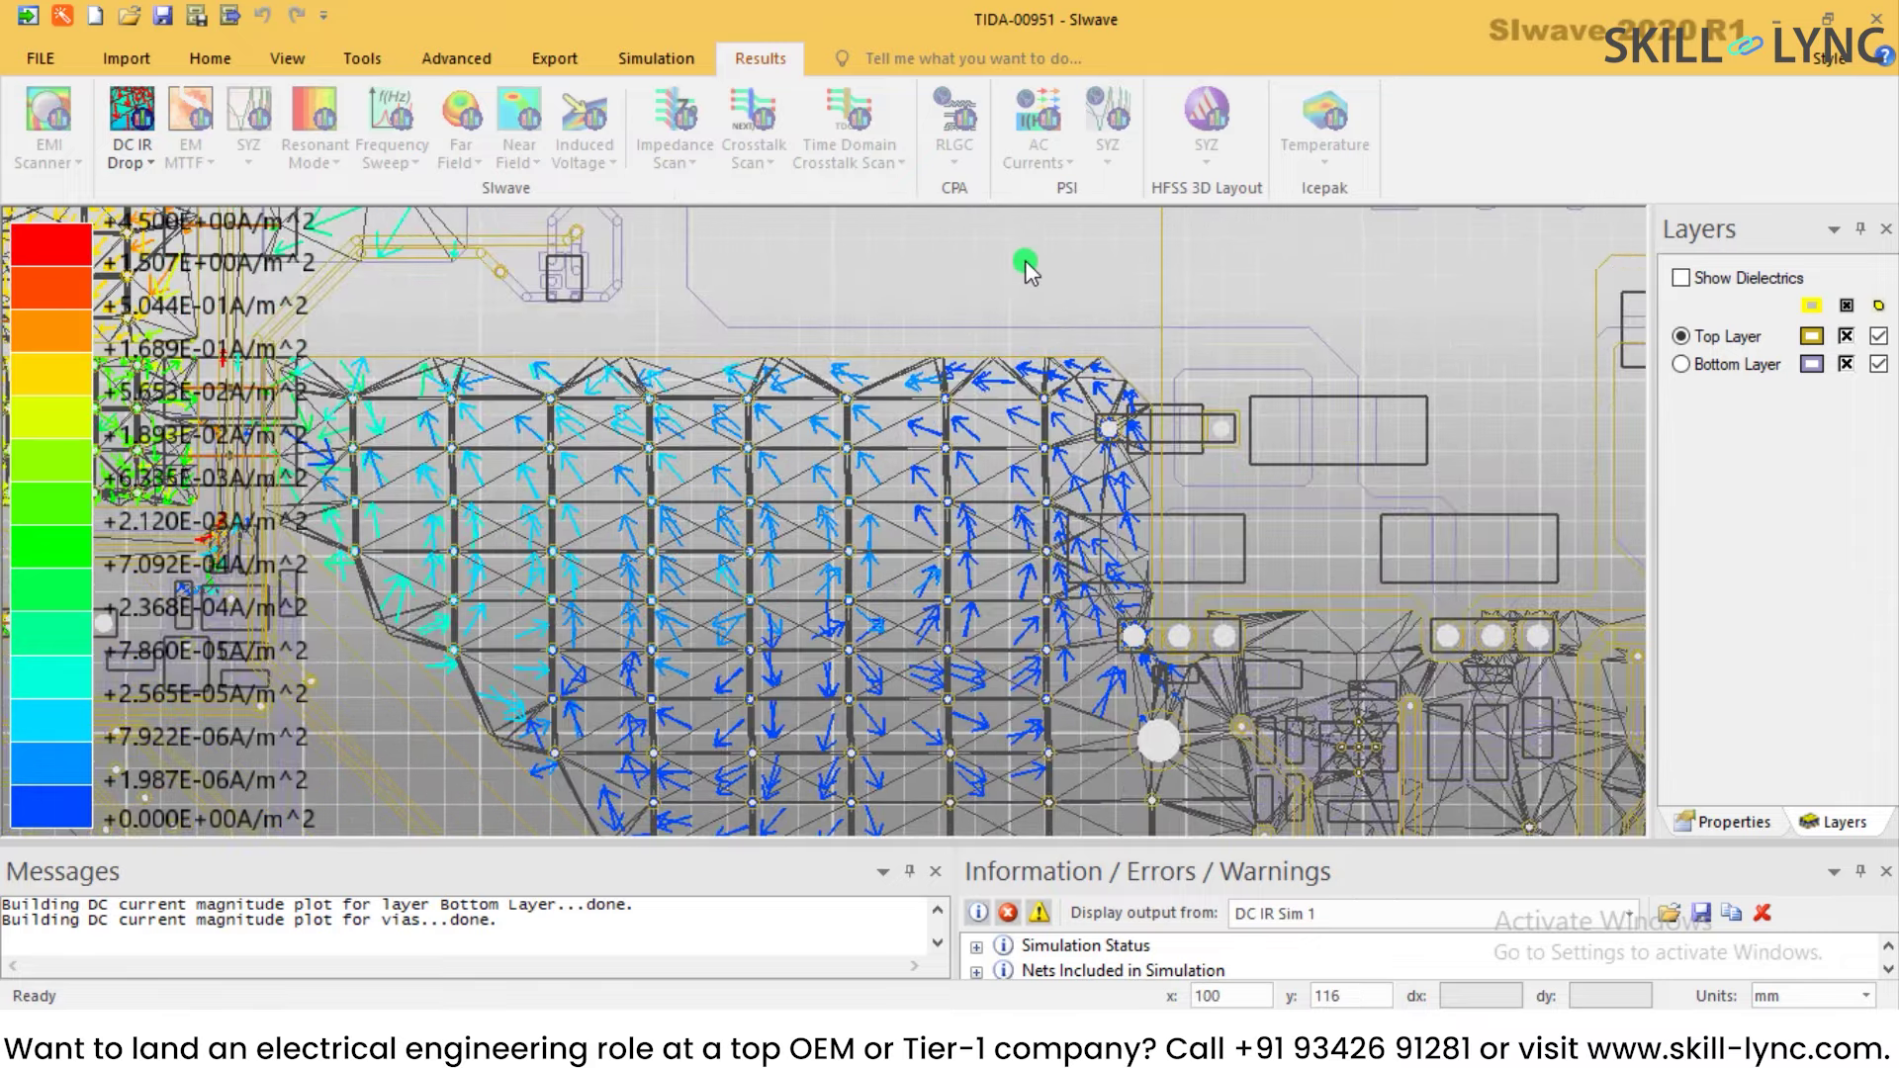
scroll(1024, 259, down, 2)
scroll(1031, 387, down, 2)
middle_drag(1046, 242, 993, 443)
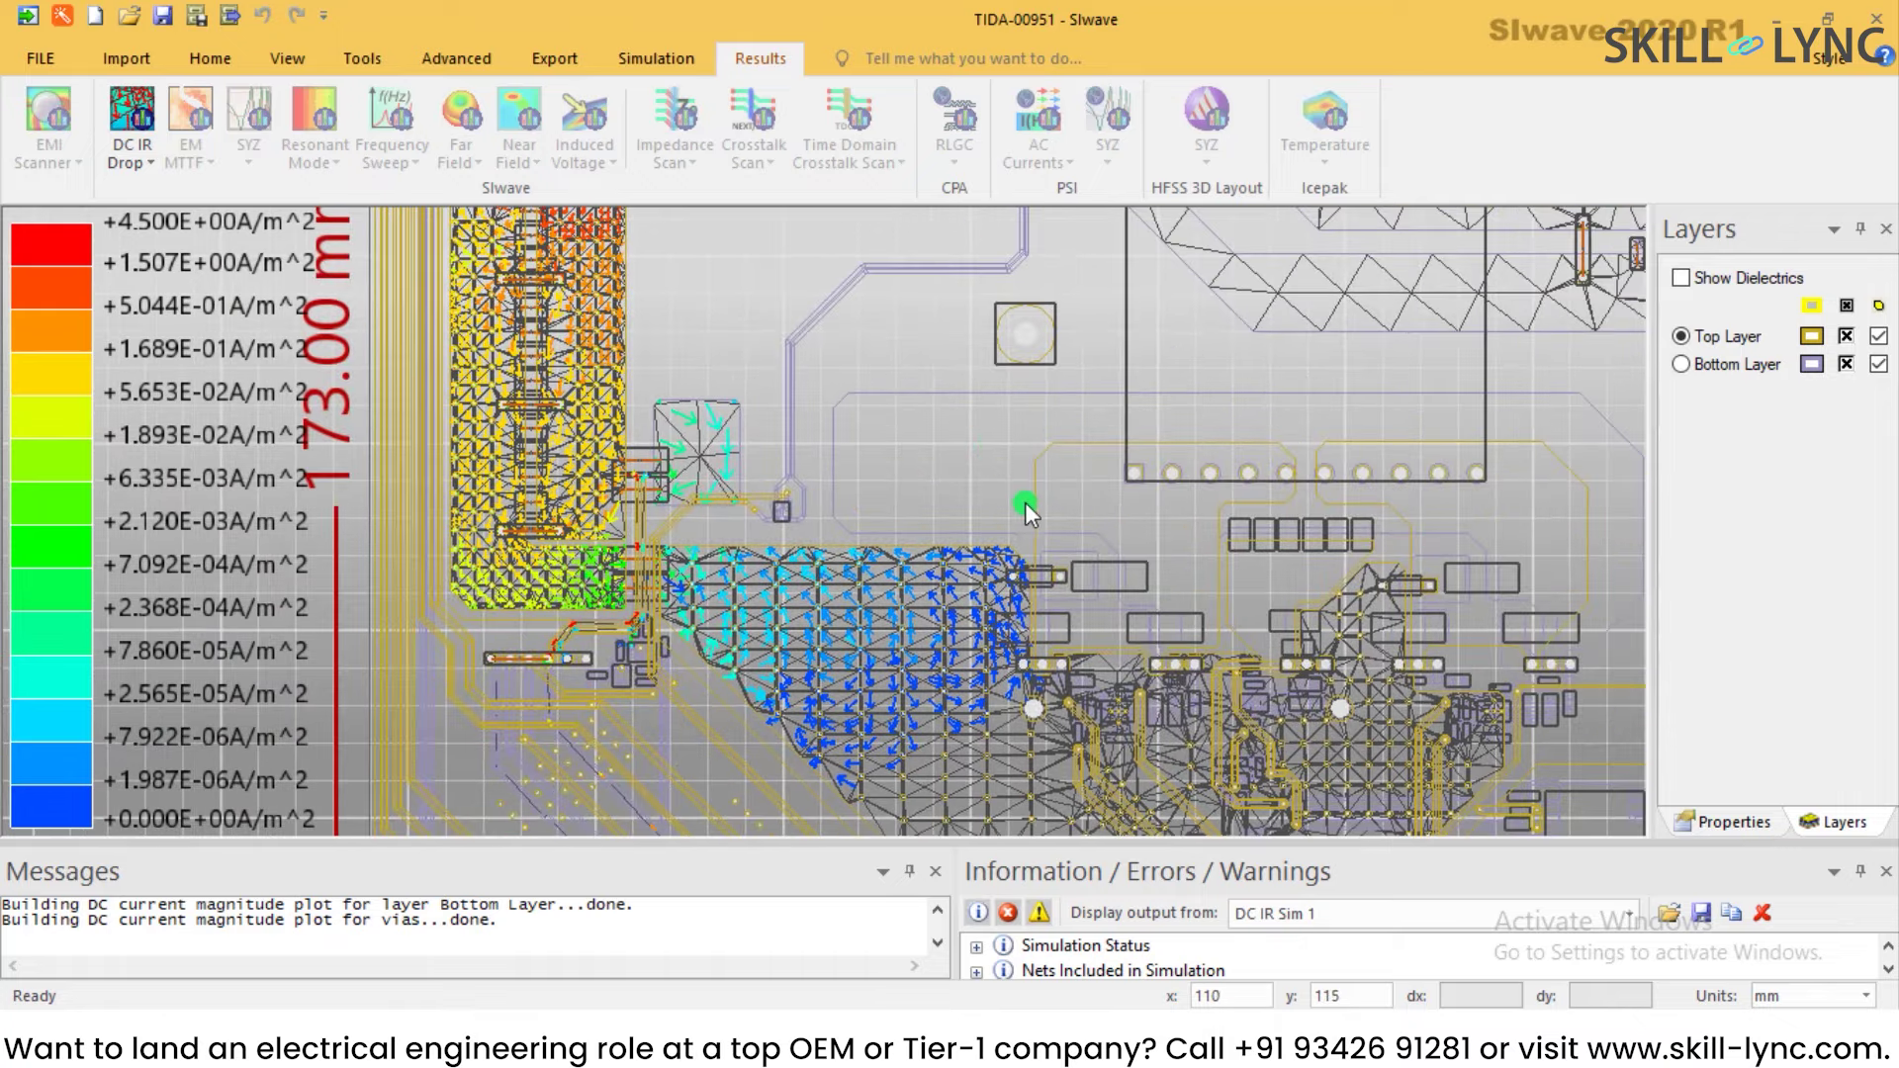
scroll(1025, 502, down, 1)
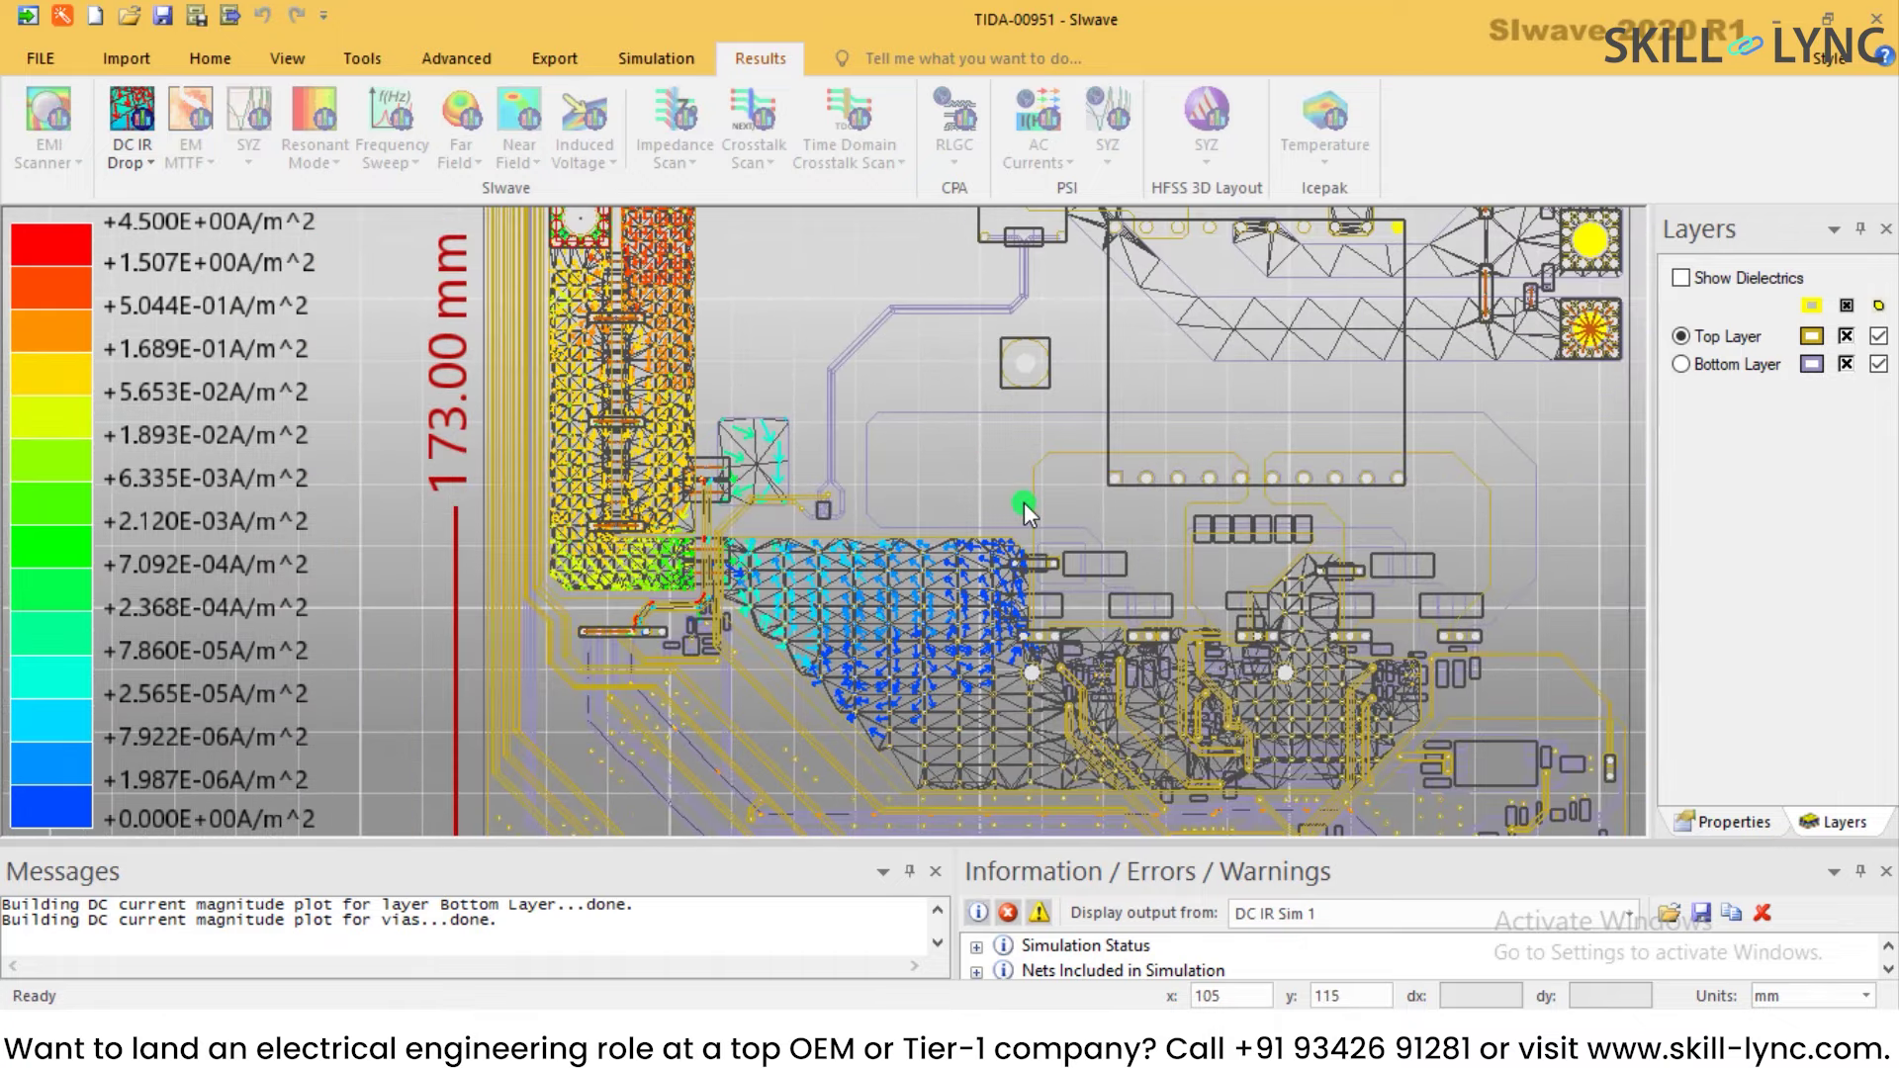
Step: Plot only the voltage (V) of DC IR Sim 1 for the top and bottom layers, with all current density (J) plots turned off
click(147, 164)
mouse_move(224, 186)
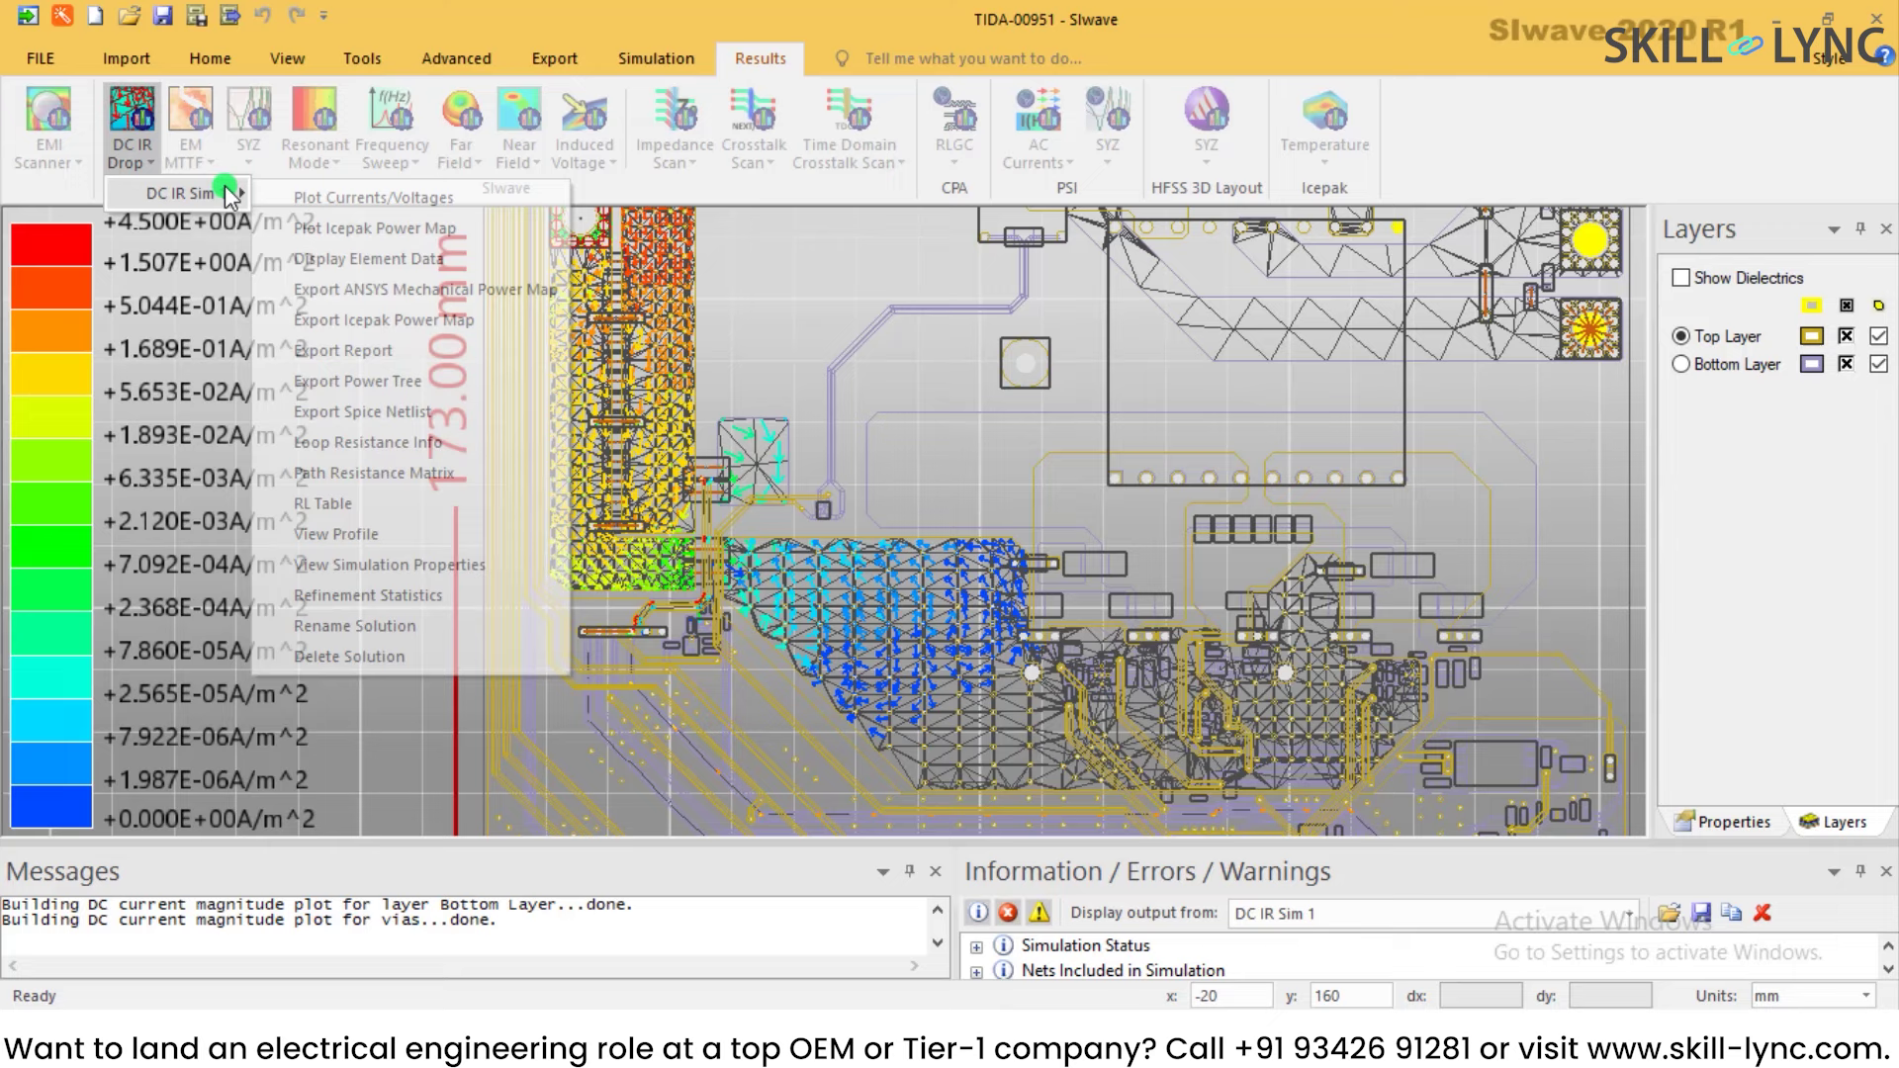
click(302, 196)
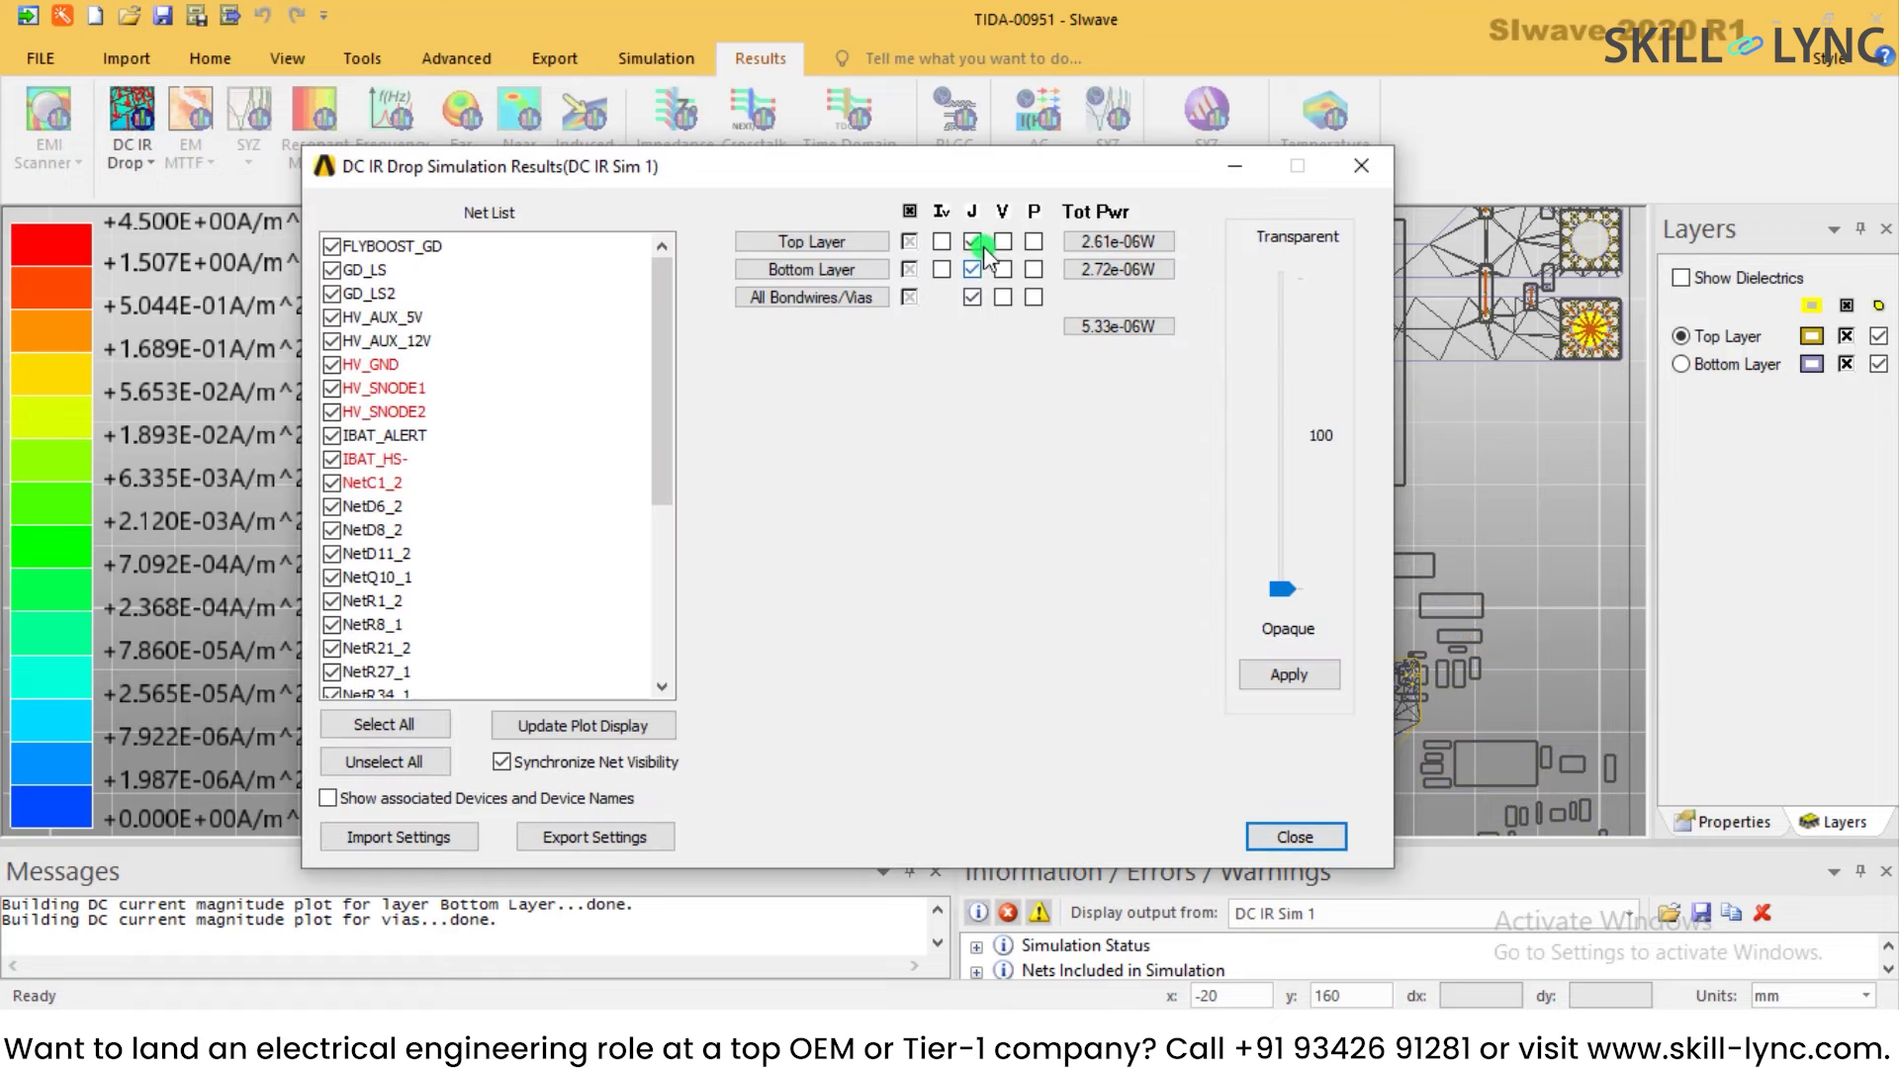
click(1002, 241)
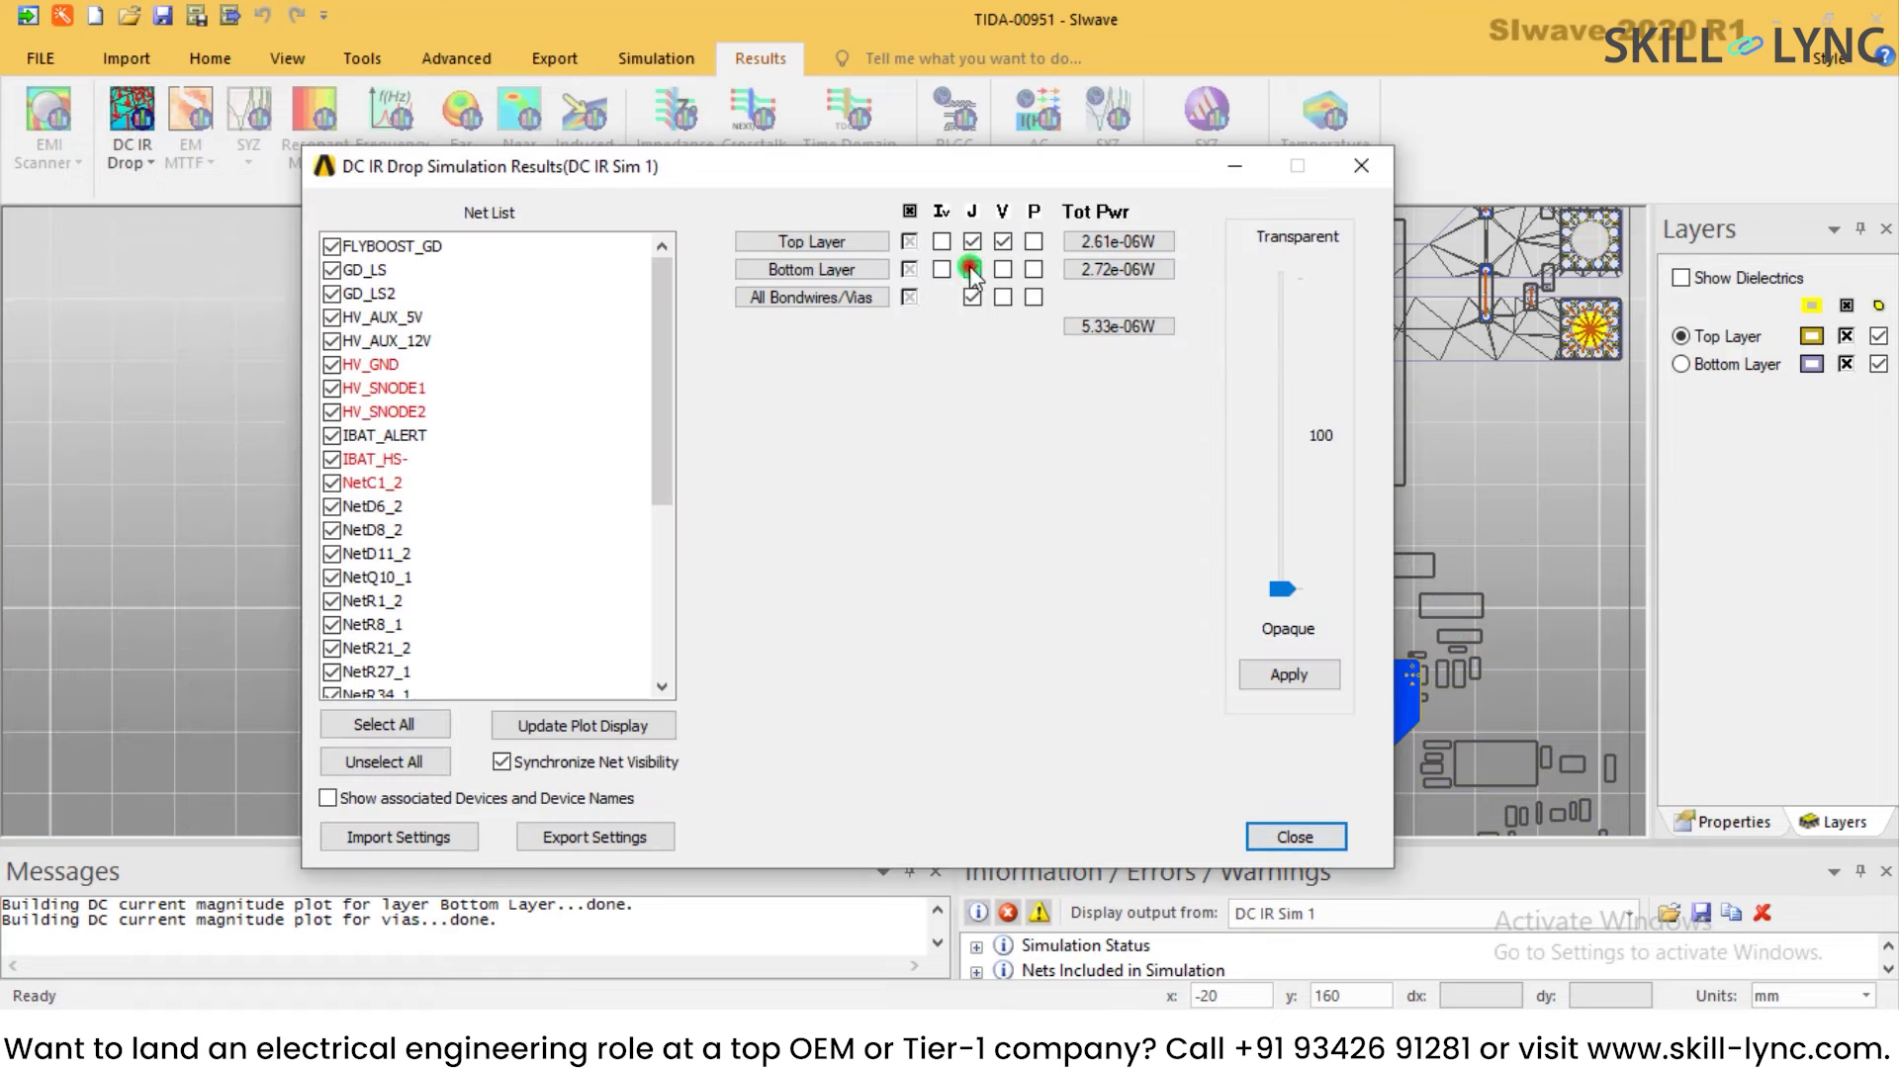
click(973, 269)
click(973, 297)
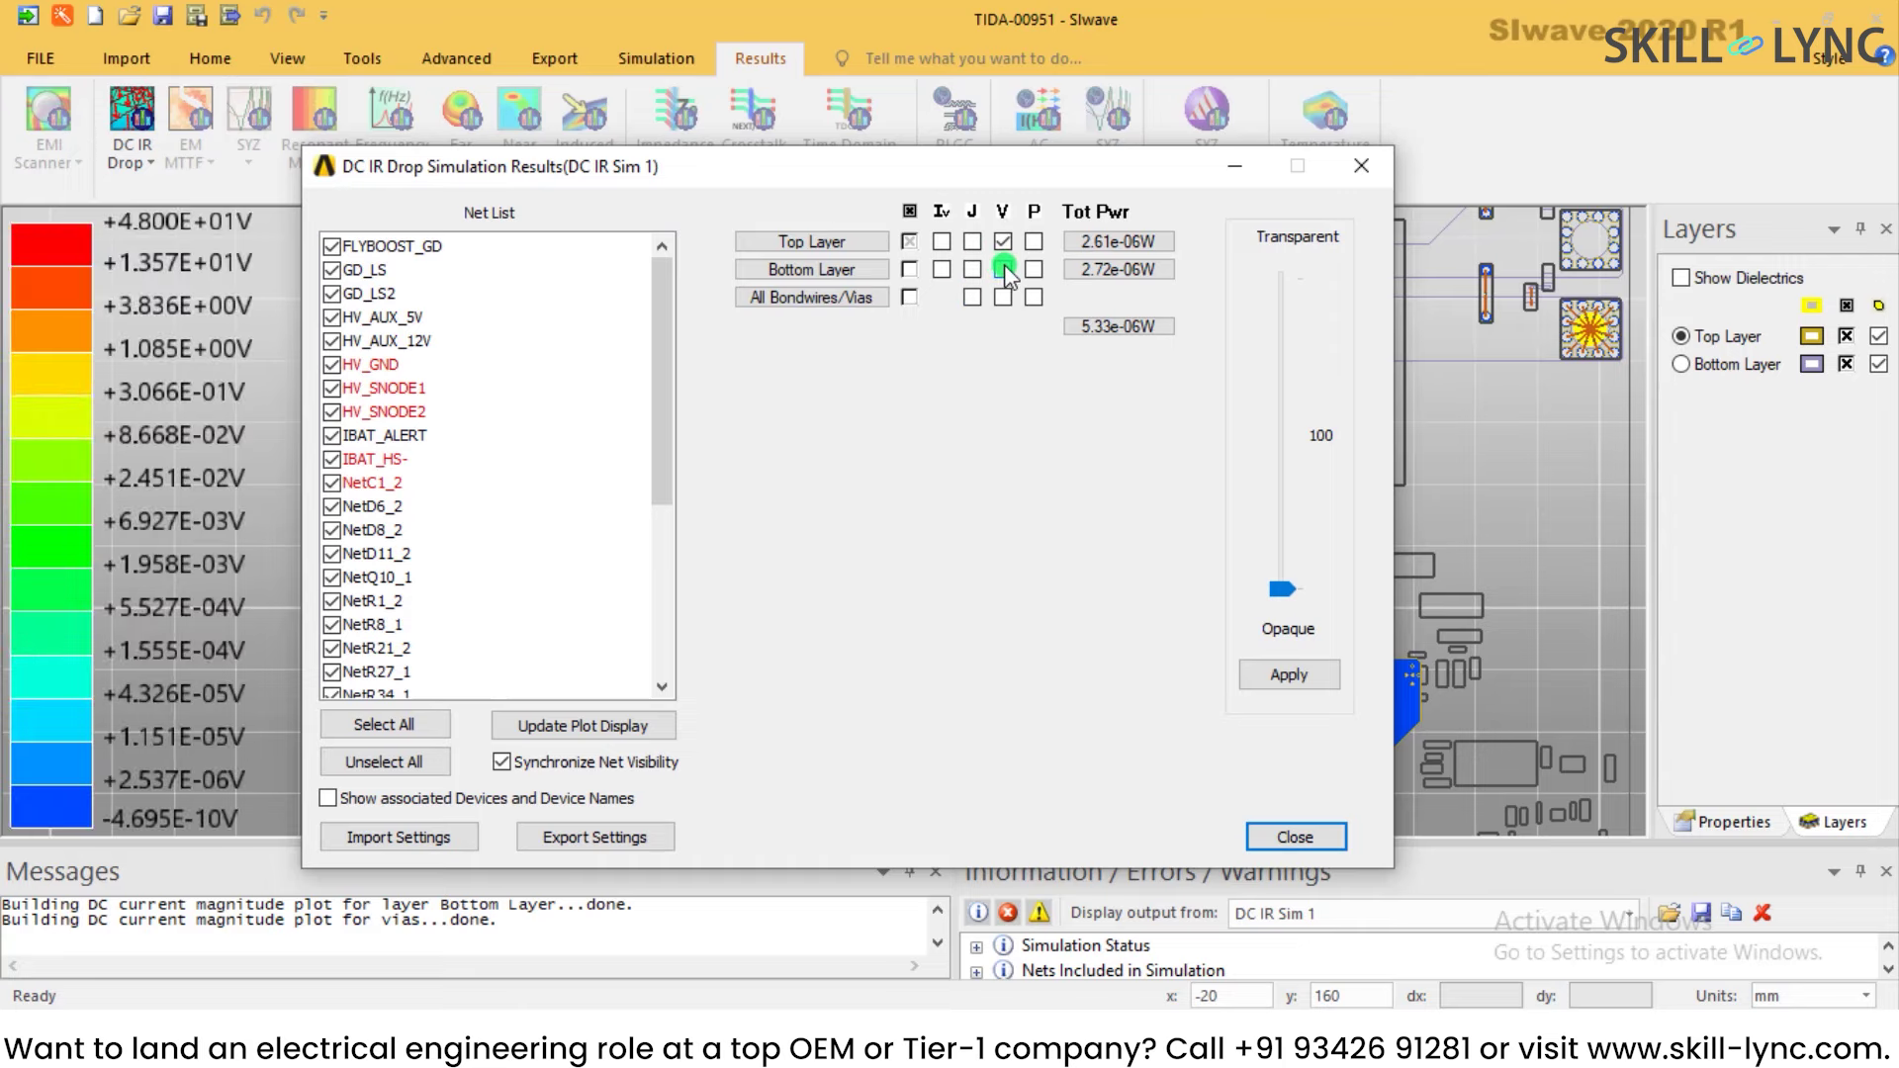
click(1004, 268)
click(1288, 834)
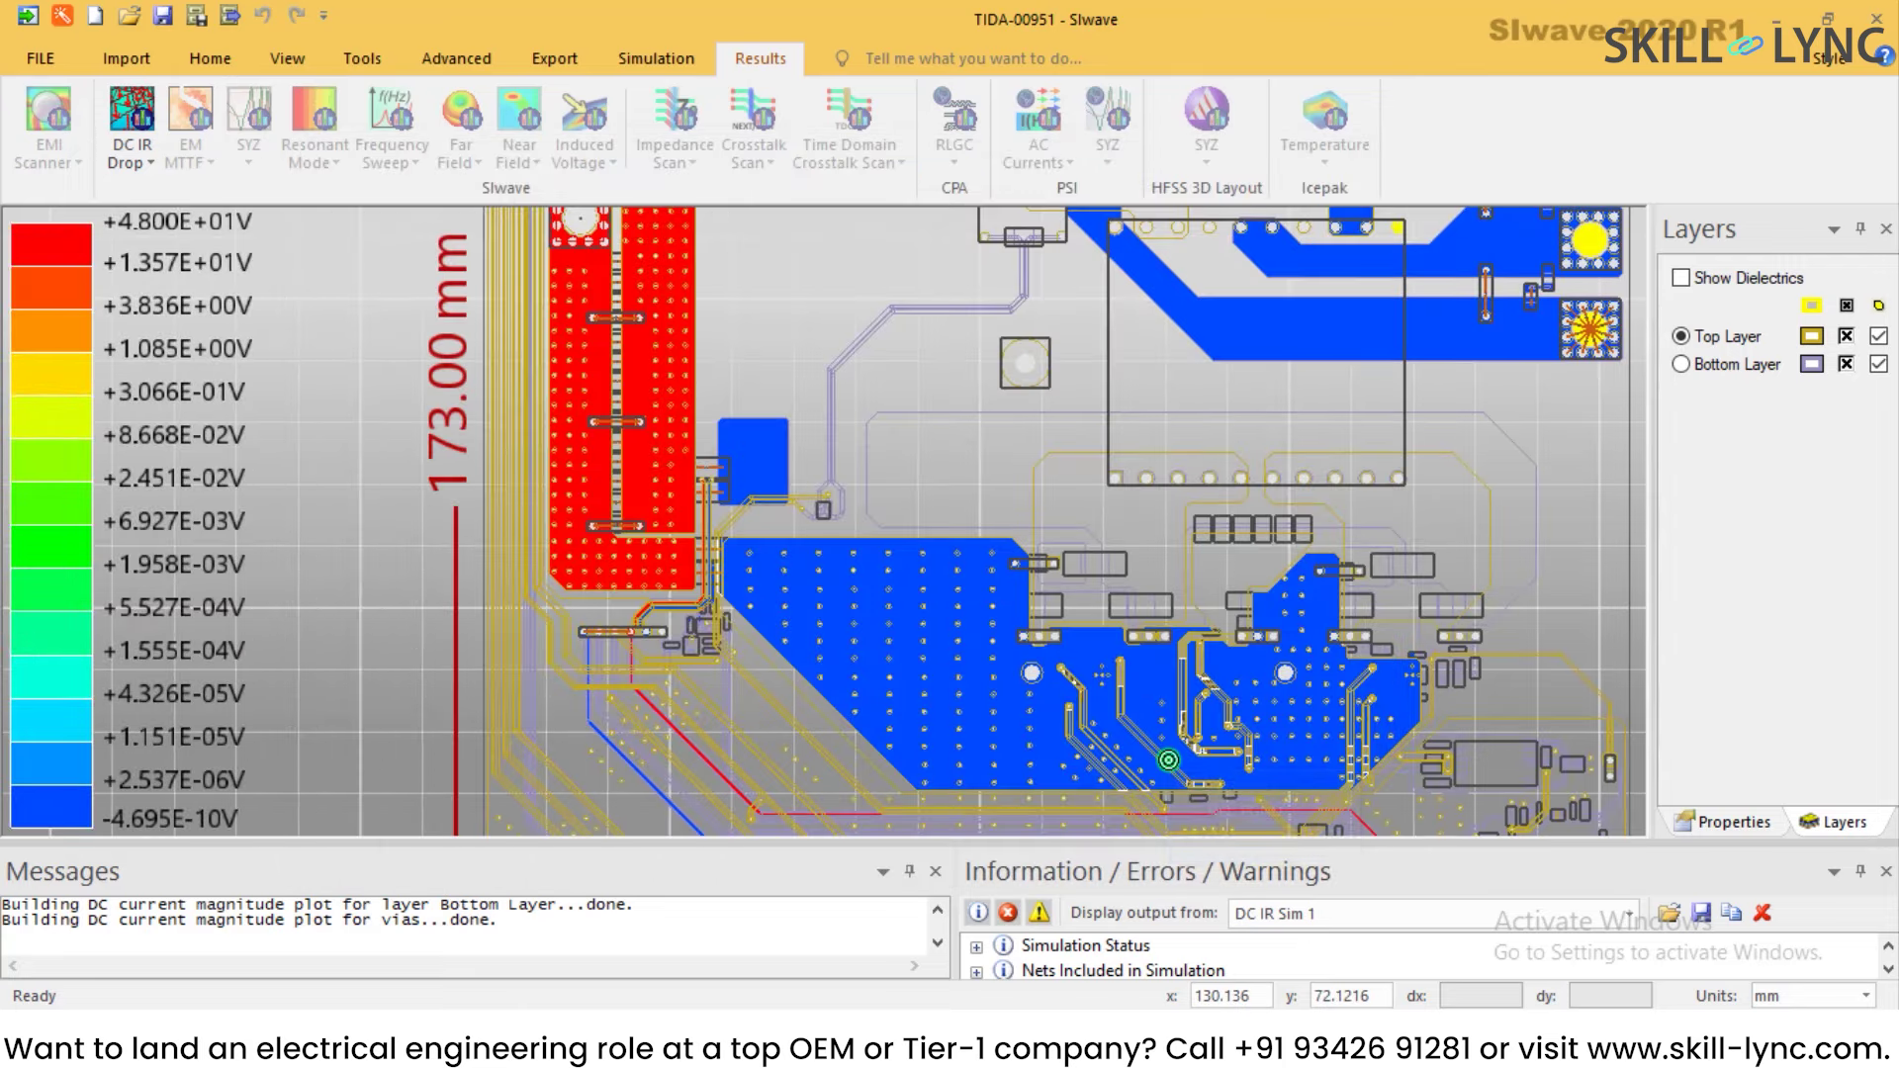
Step: Examine the voltage distribution over the whole board, comparing the left-edge planes with the upper, lower and right-hand planes against the colour scale
middle_drag(1074, 333, 935, 572)
scroll(935, 572, down, 3)
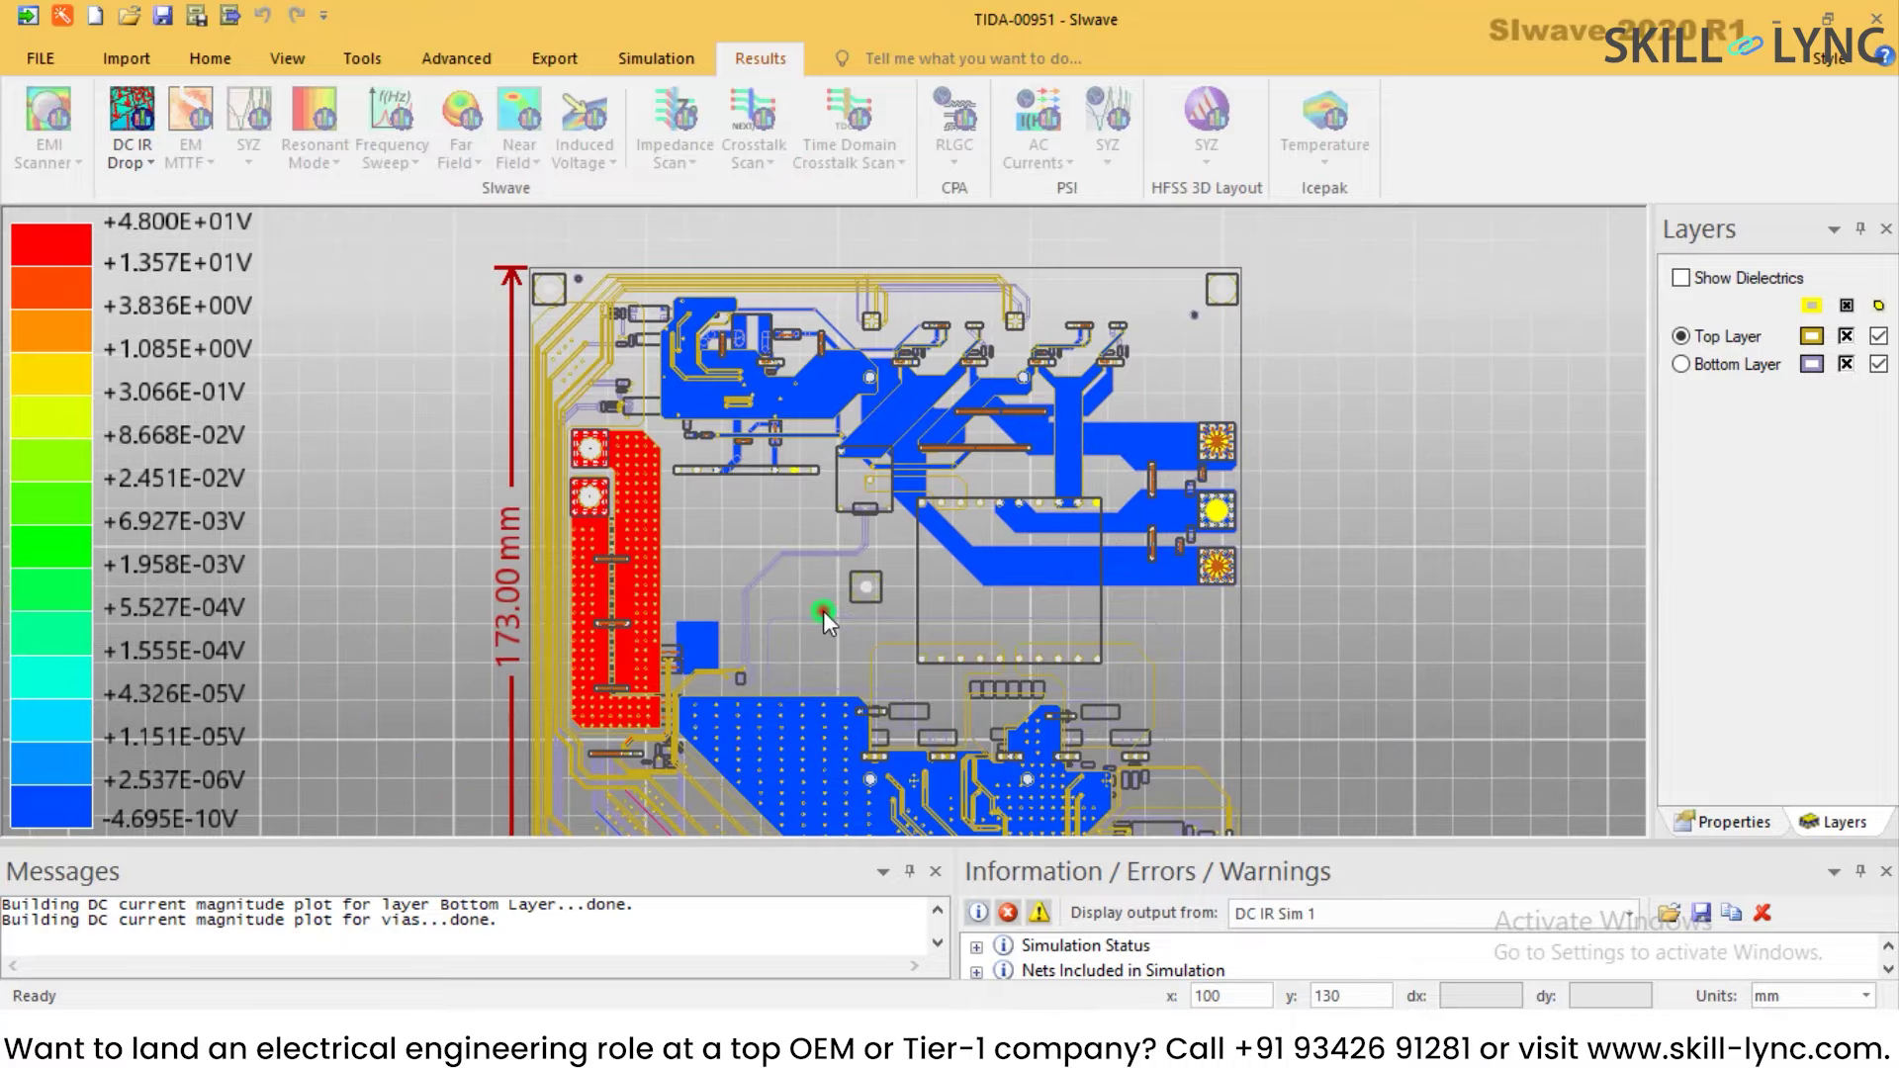
middle_drag(824, 610, 861, 485)
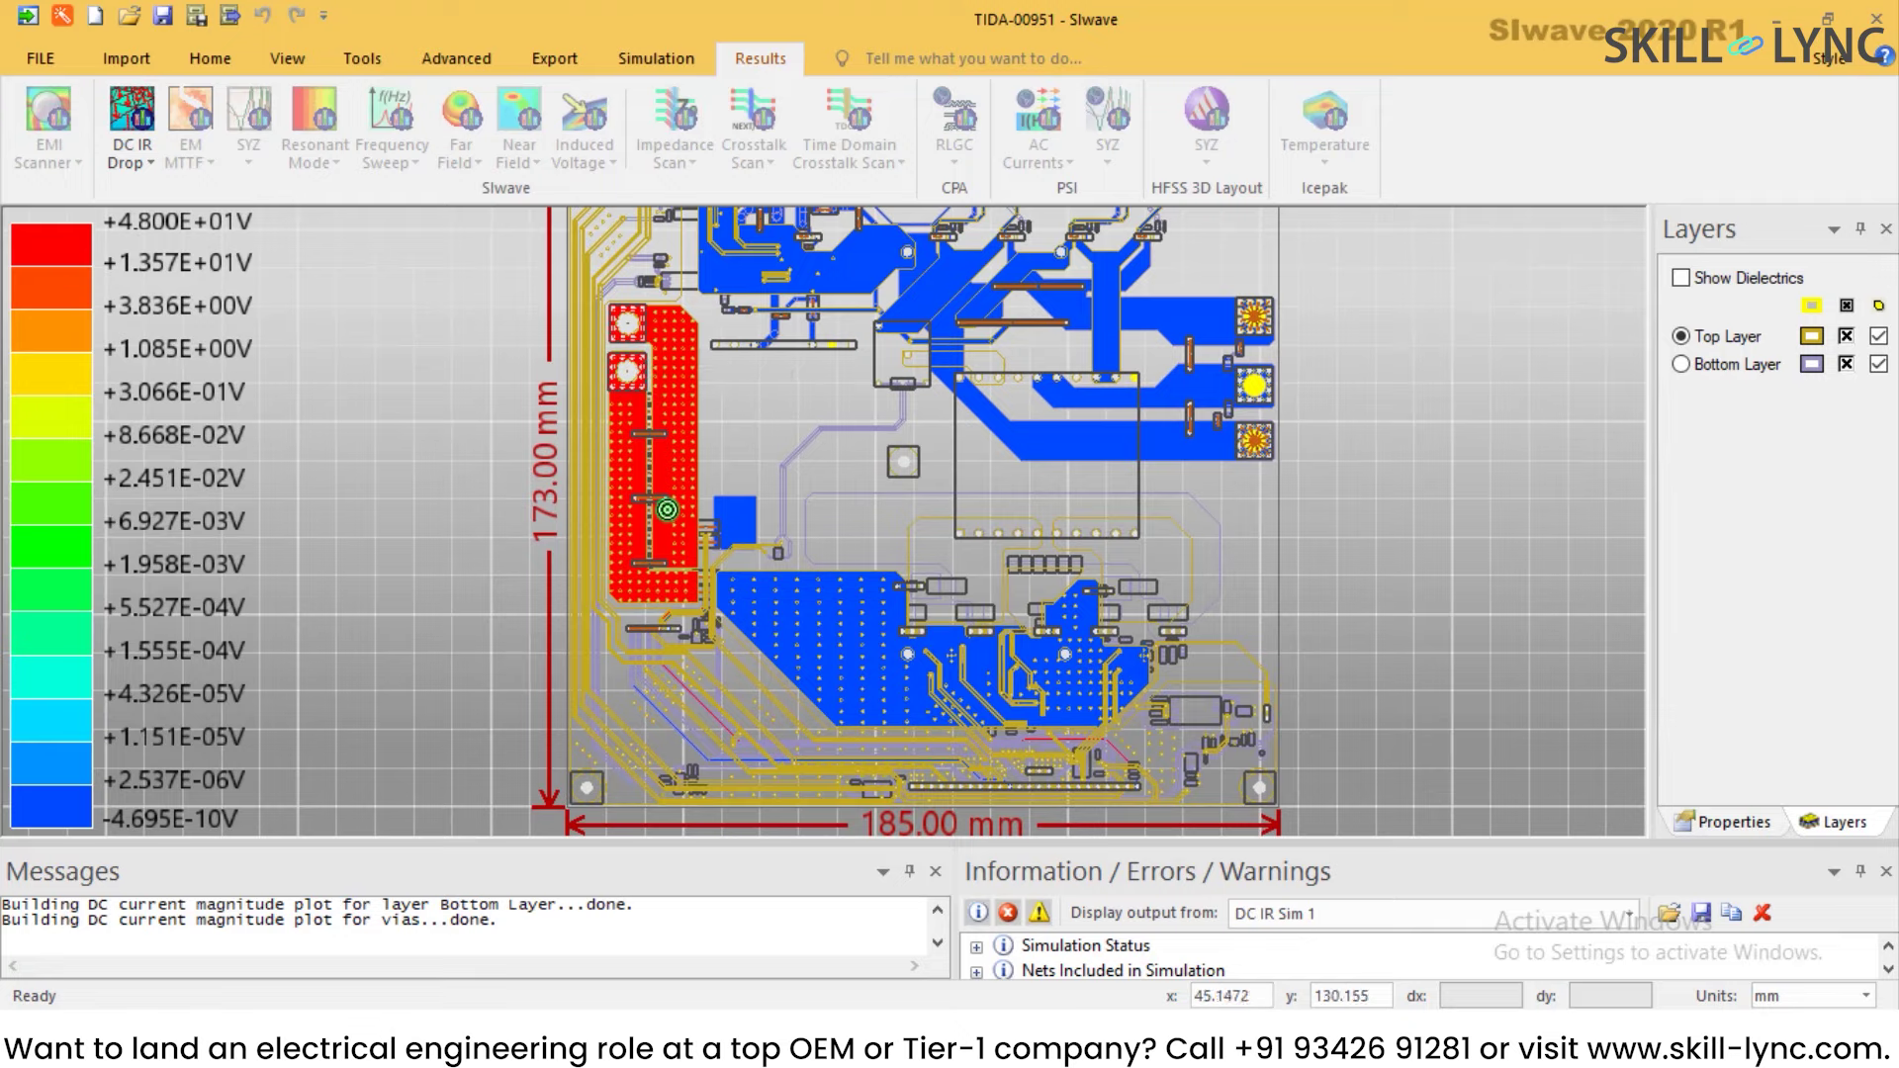
scroll(667, 510, up, 2)
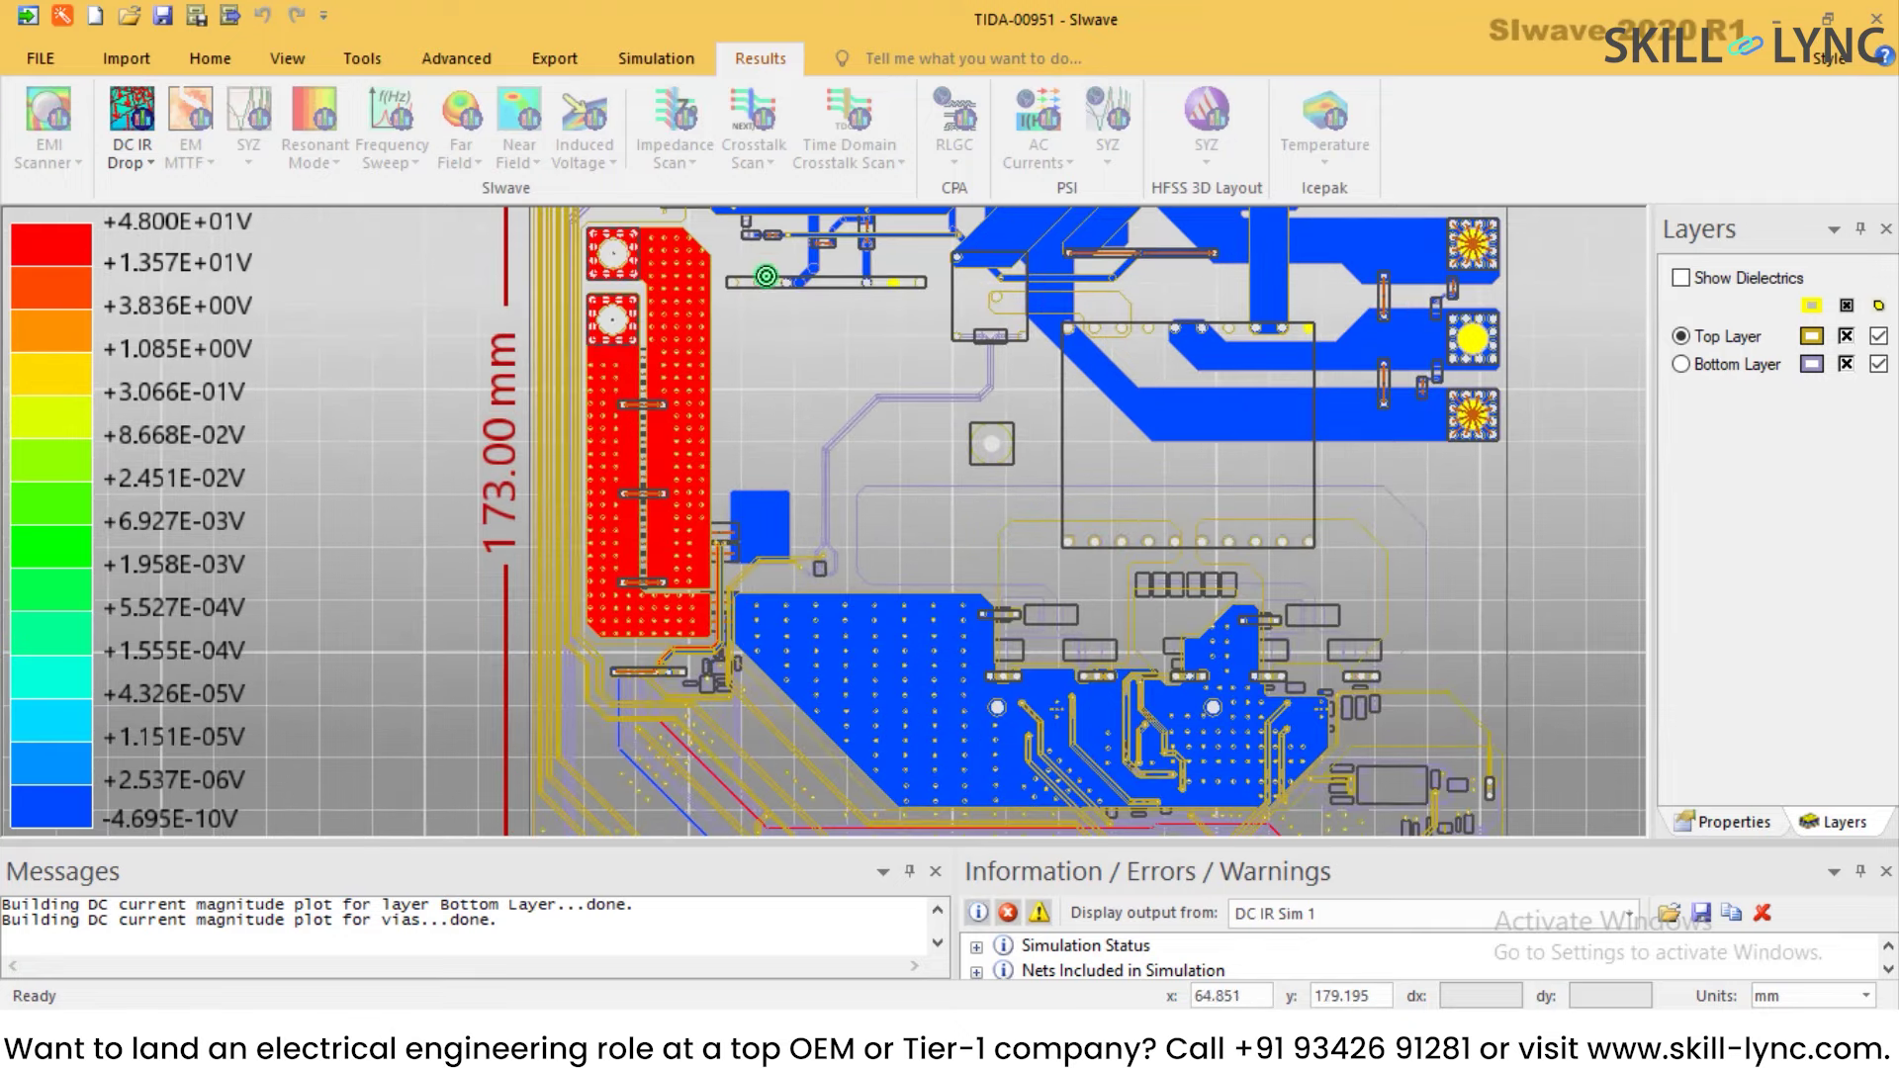
middle_drag(768, 332, 790, 467)
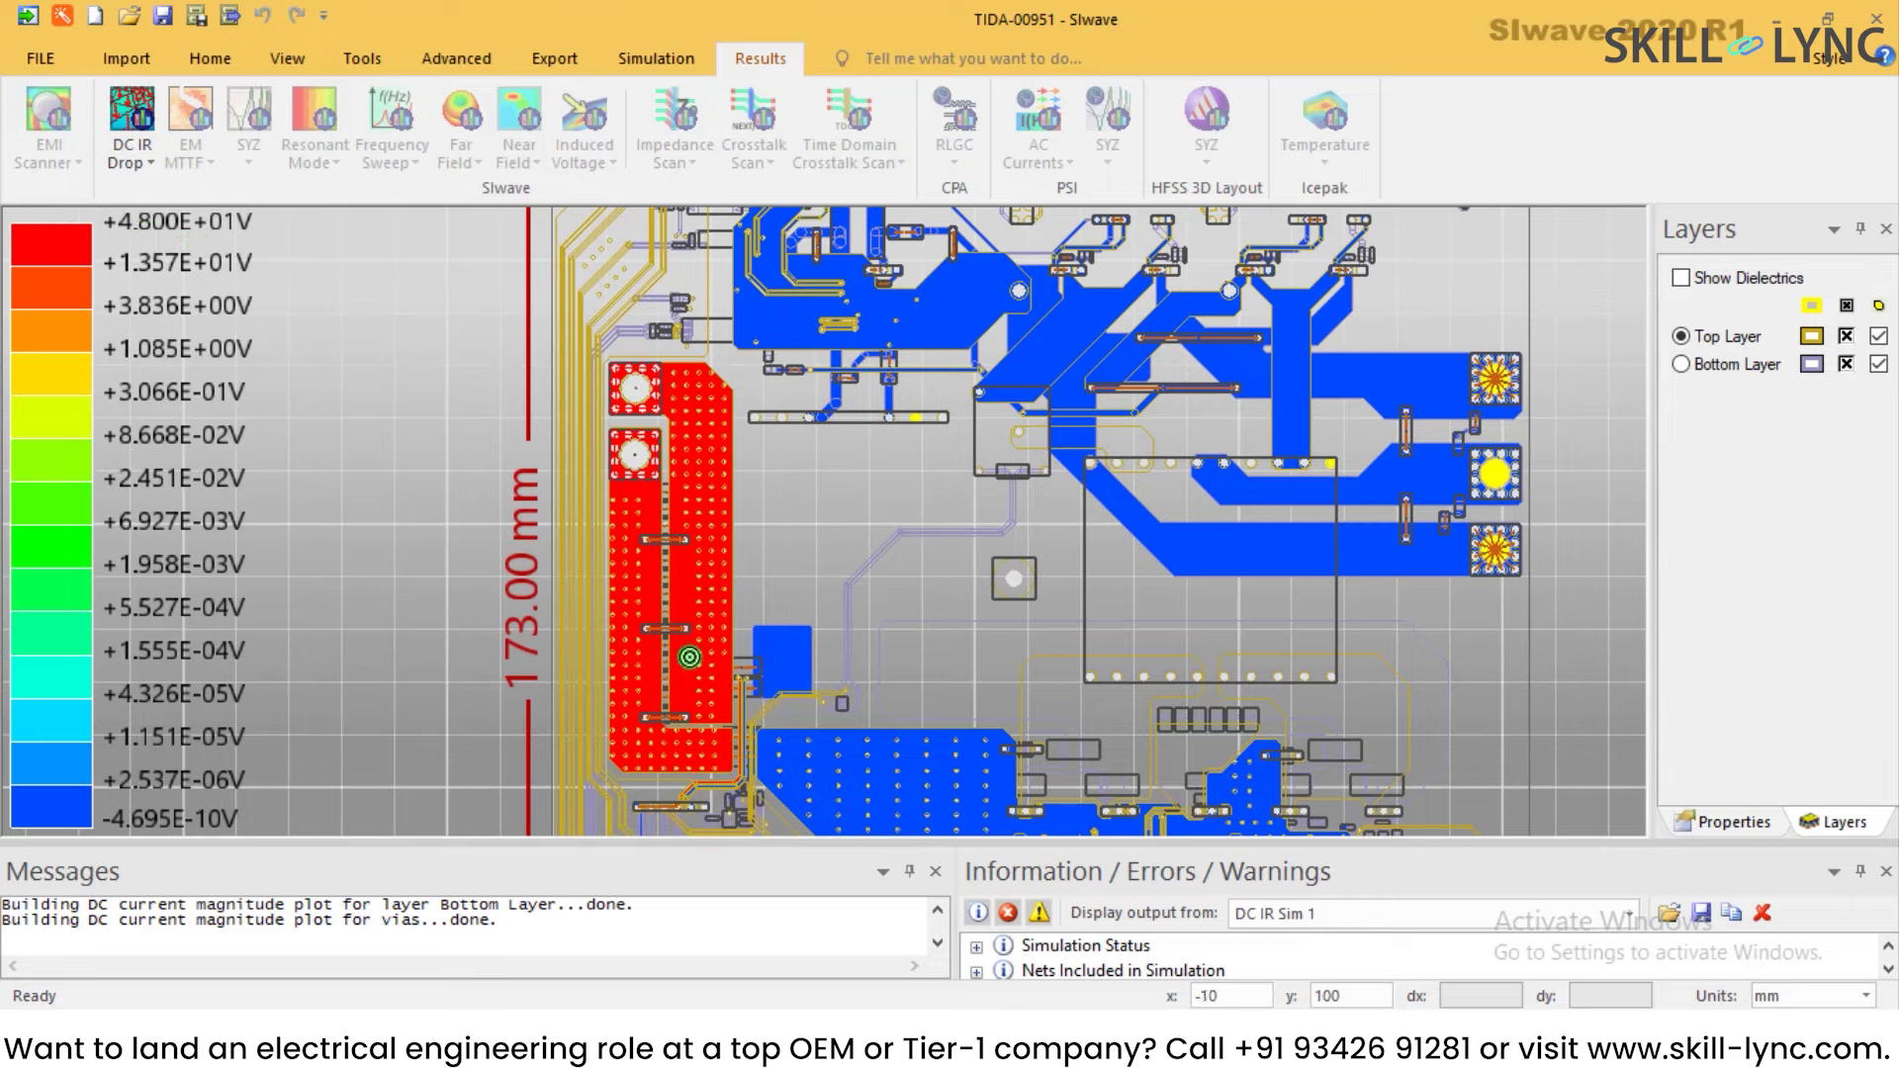
middle_drag(1019, 658, 948, 640)
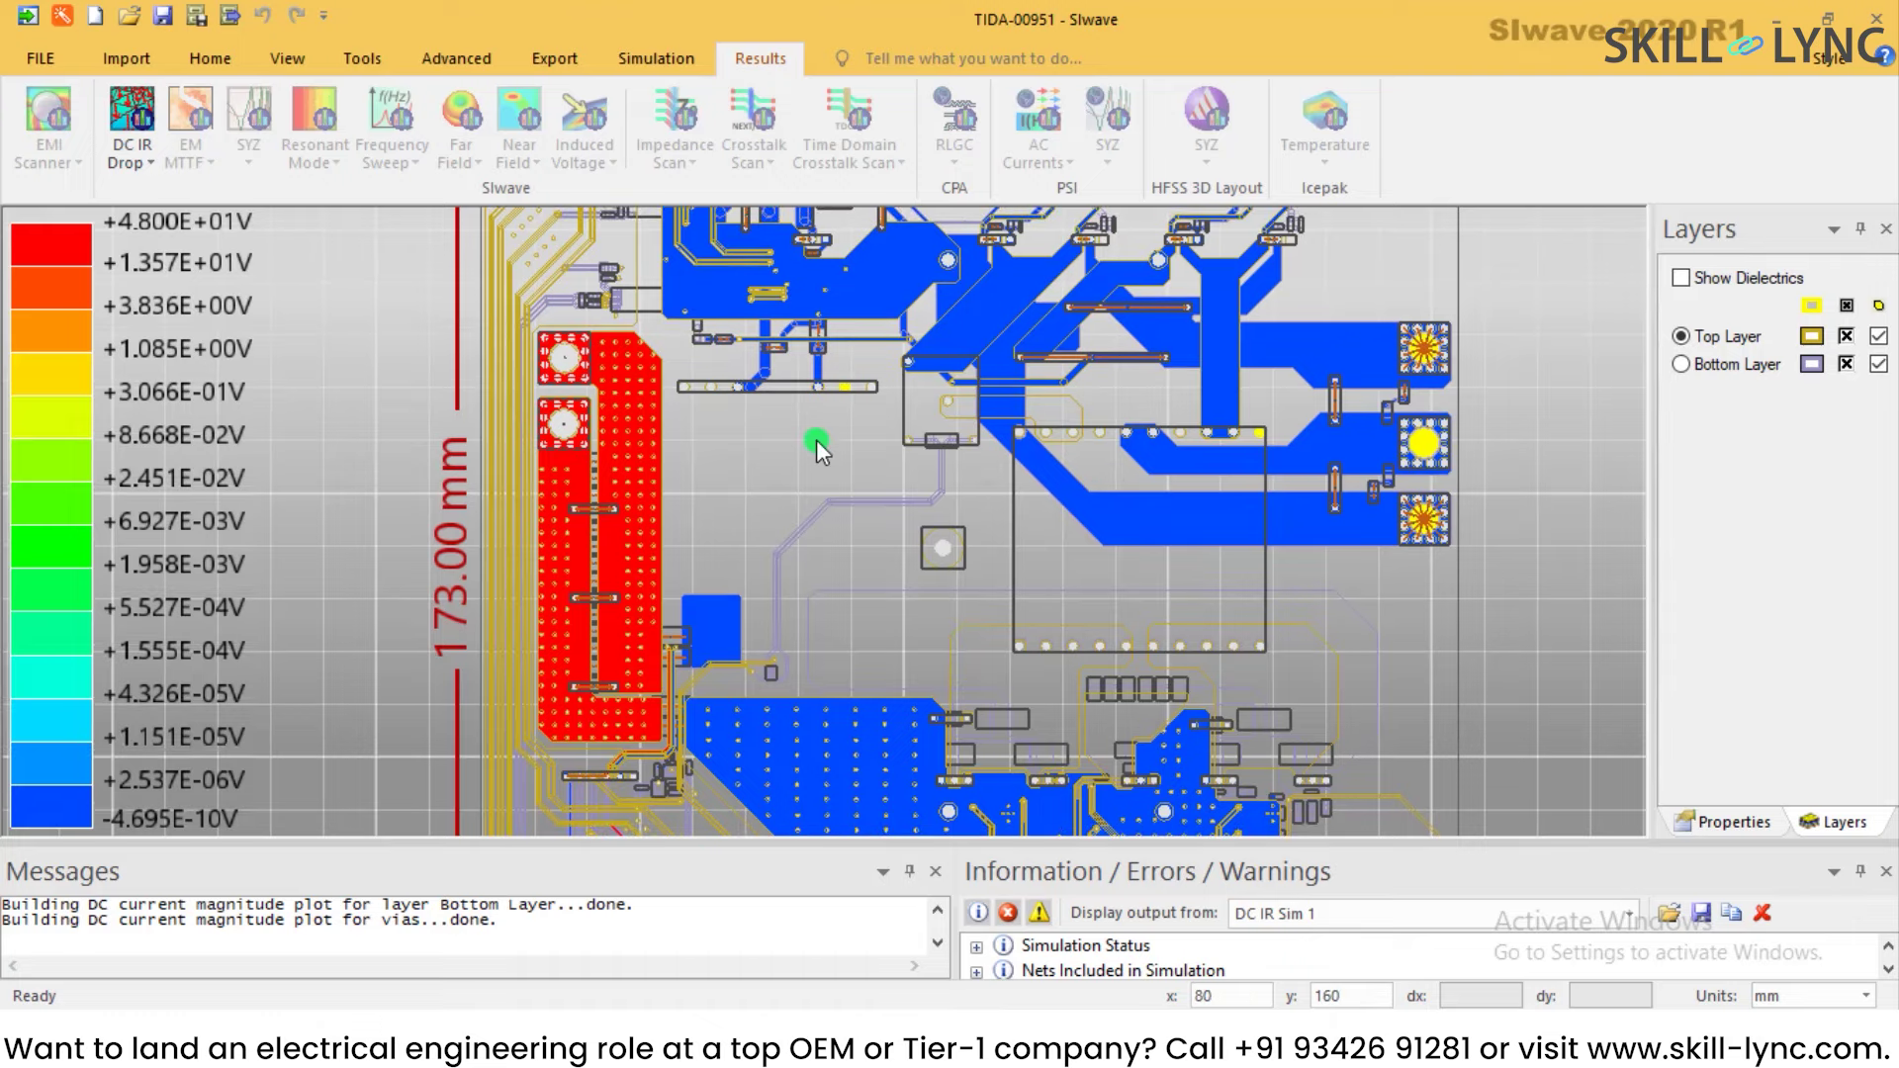
mouse_move(801, 445)
middle_down()
mouse_move(792, 525)
mouse_move(827, 598)
mouse_move(728, 485)
mouse_move(736, 304)
mouse_move(737, 330)
middle_up()
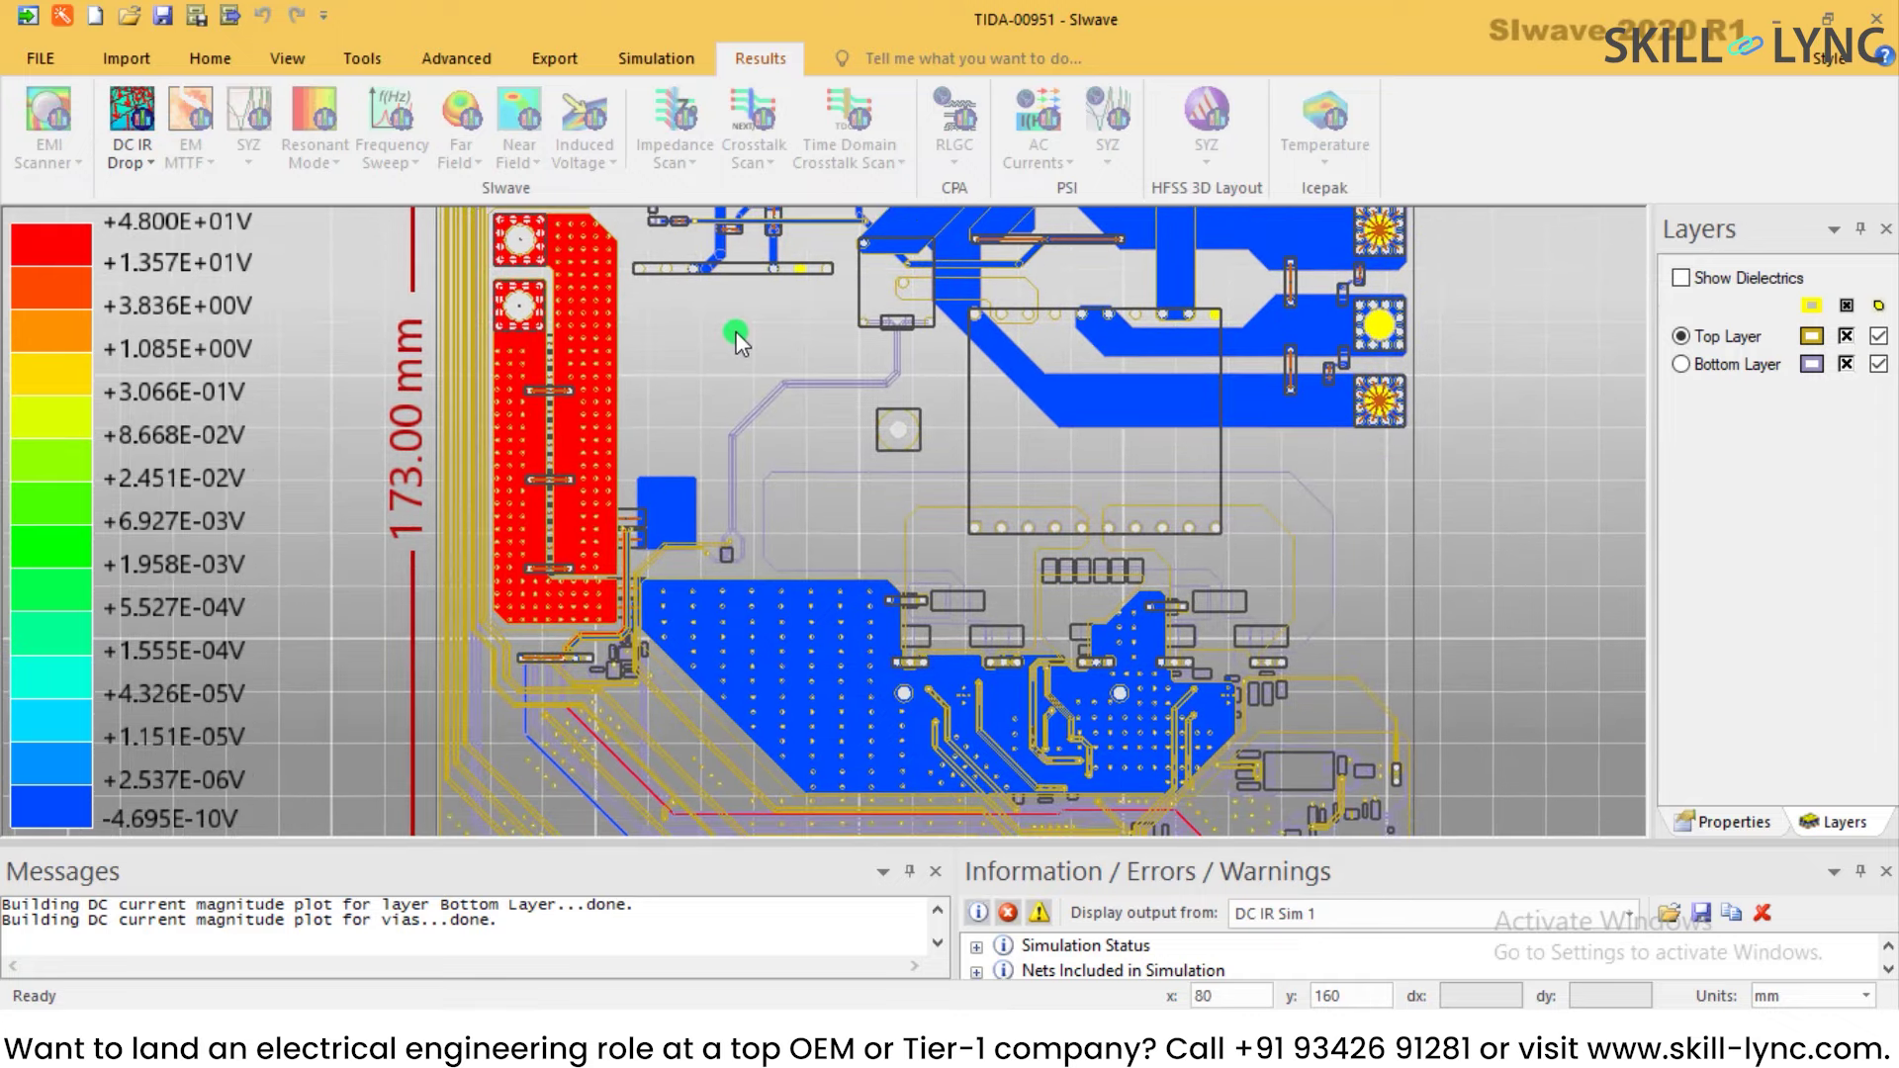
middle_drag(1323, 603, 1393, 771)
mouse_move(819, 453)
middle_down()
mouse_move(799, 662)
mouse_move(819, 565)
middle_up()
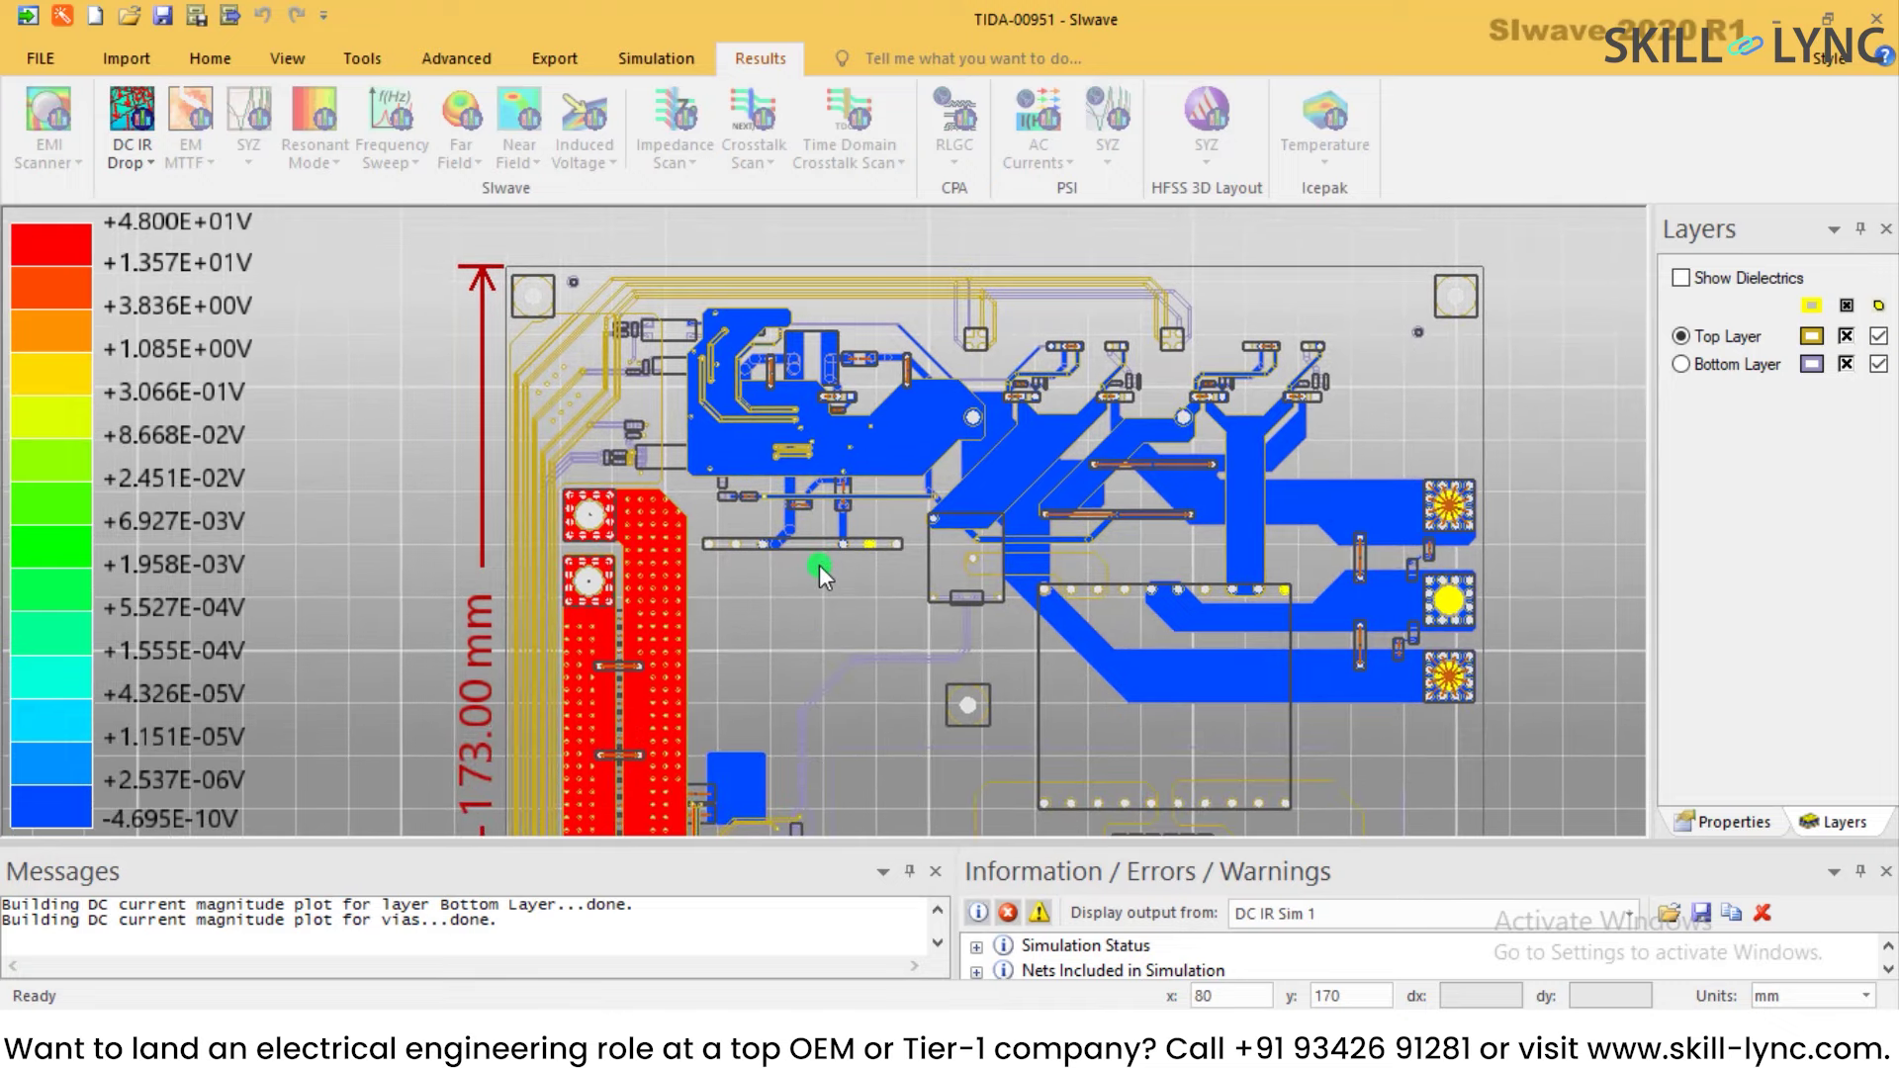
click(1326, 128)
click(126, 59)
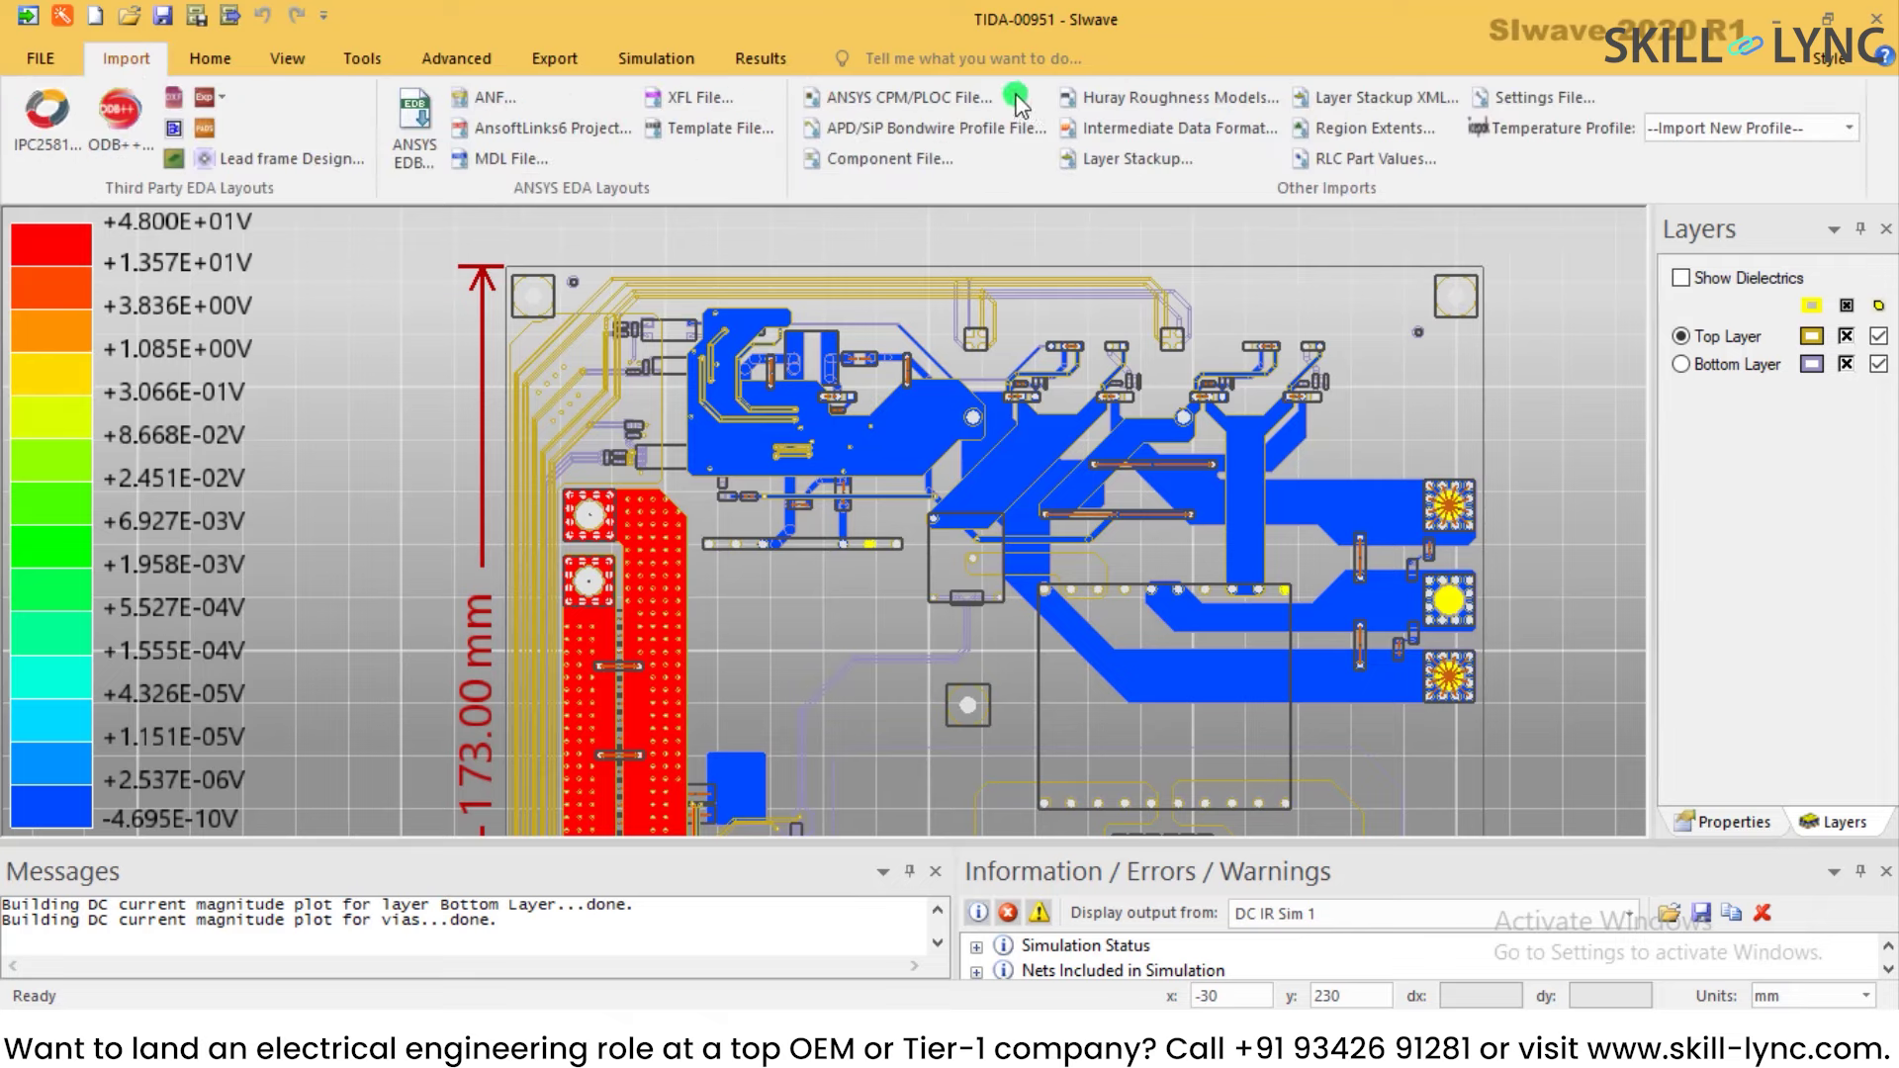
click(749, 59)
click(131, 148)
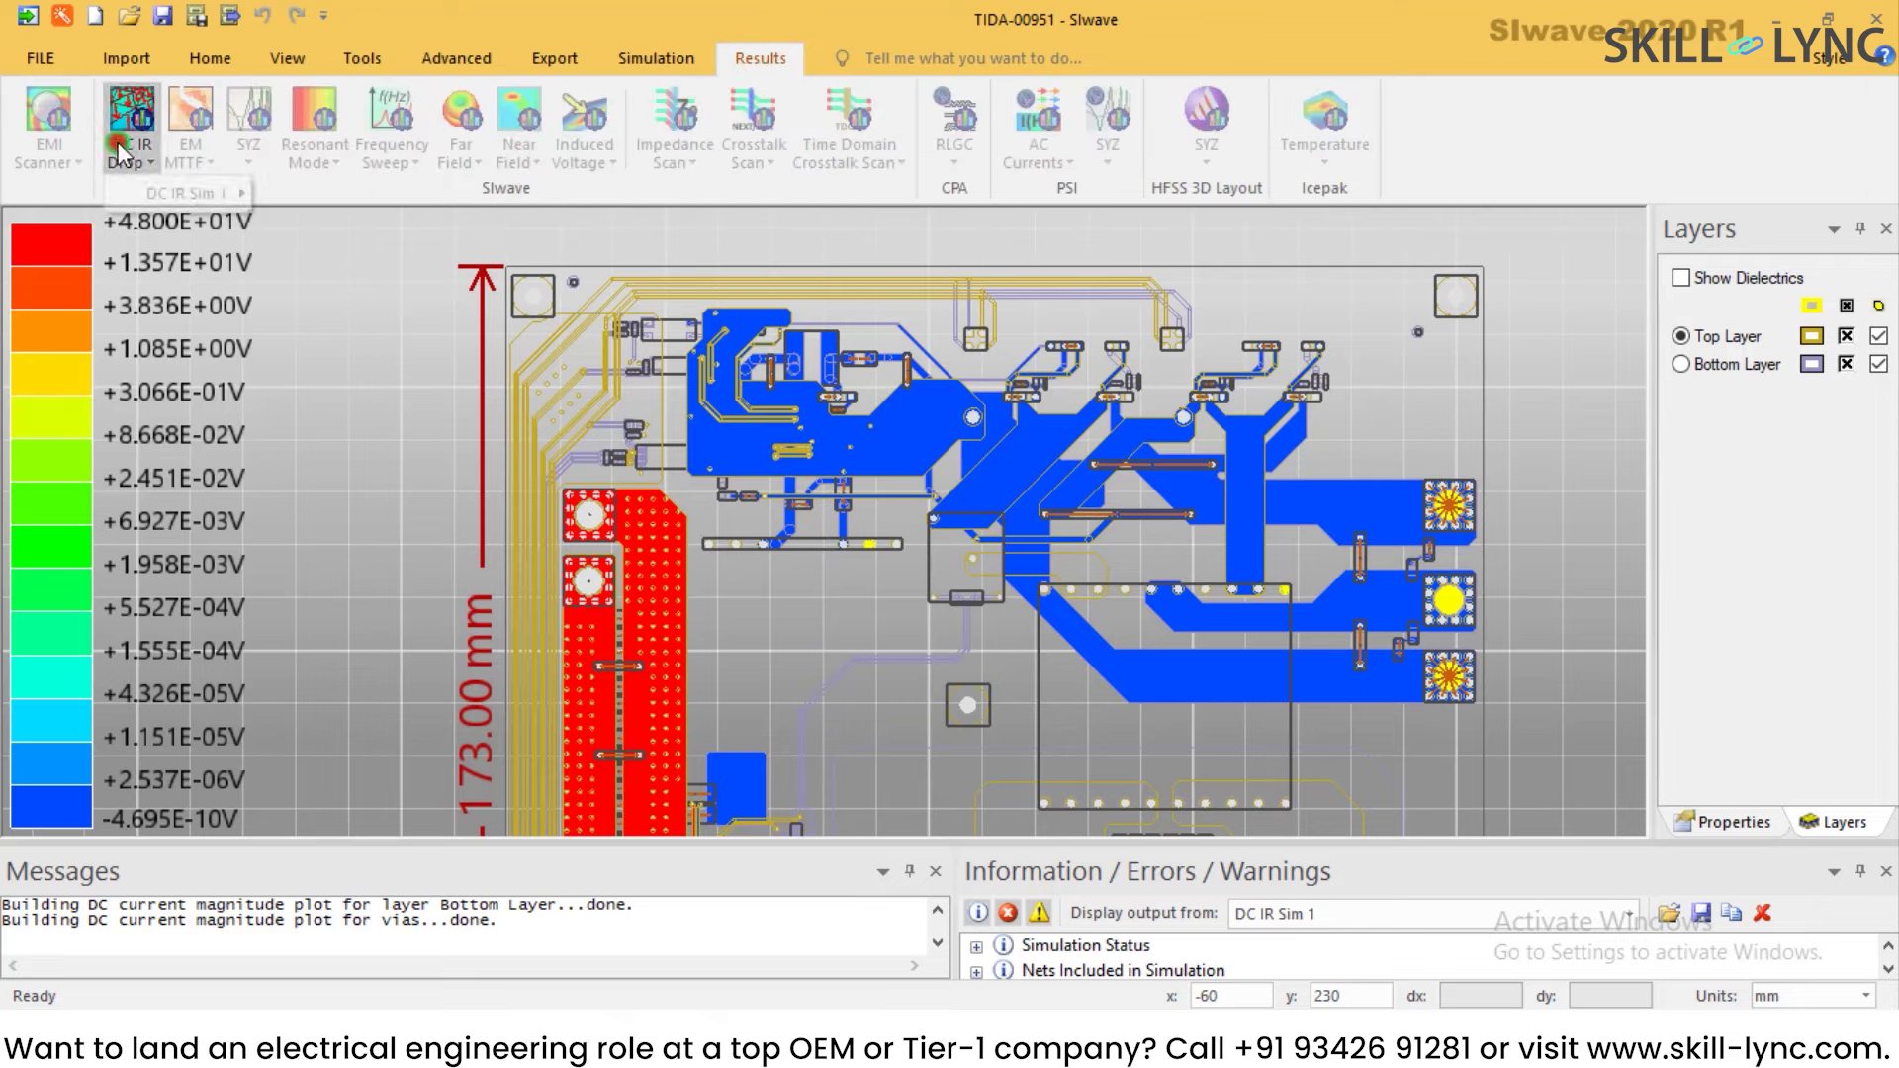
click(149, 193)
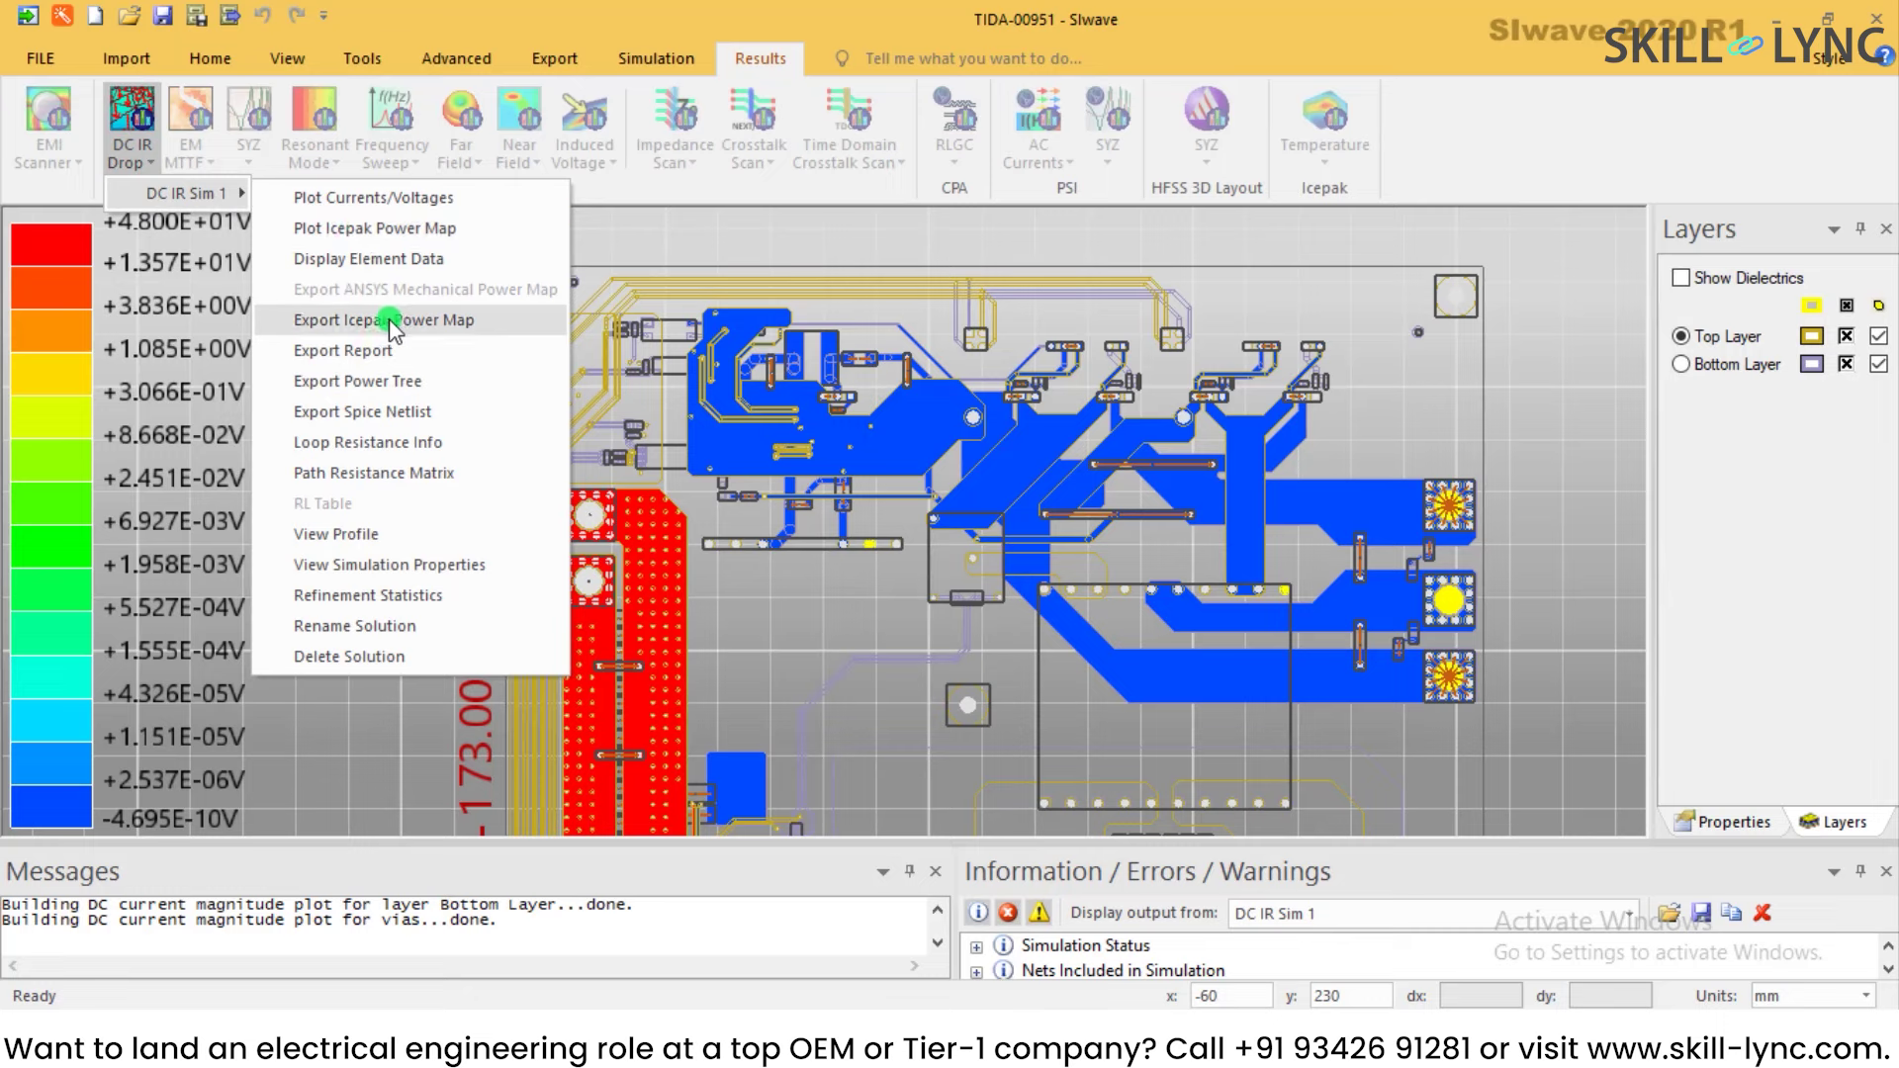
click(492, 320)
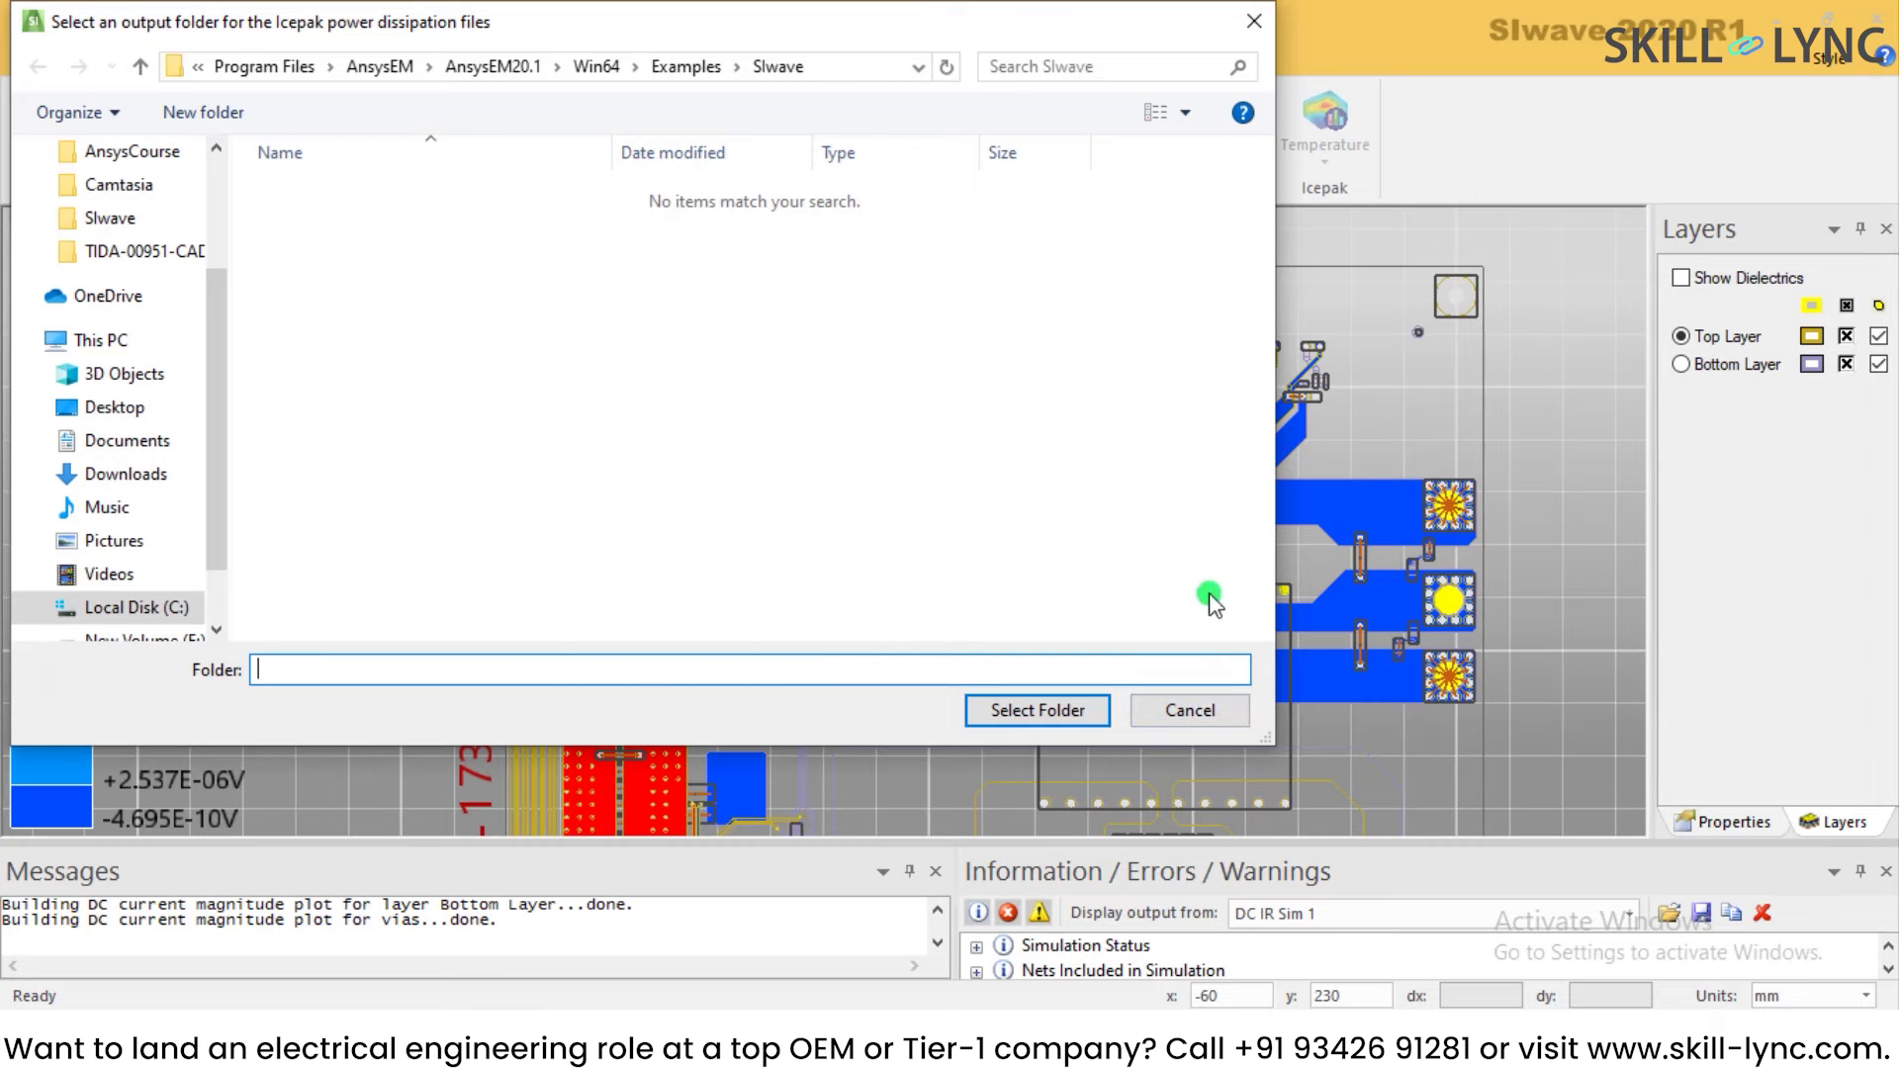
click(1157, 705)
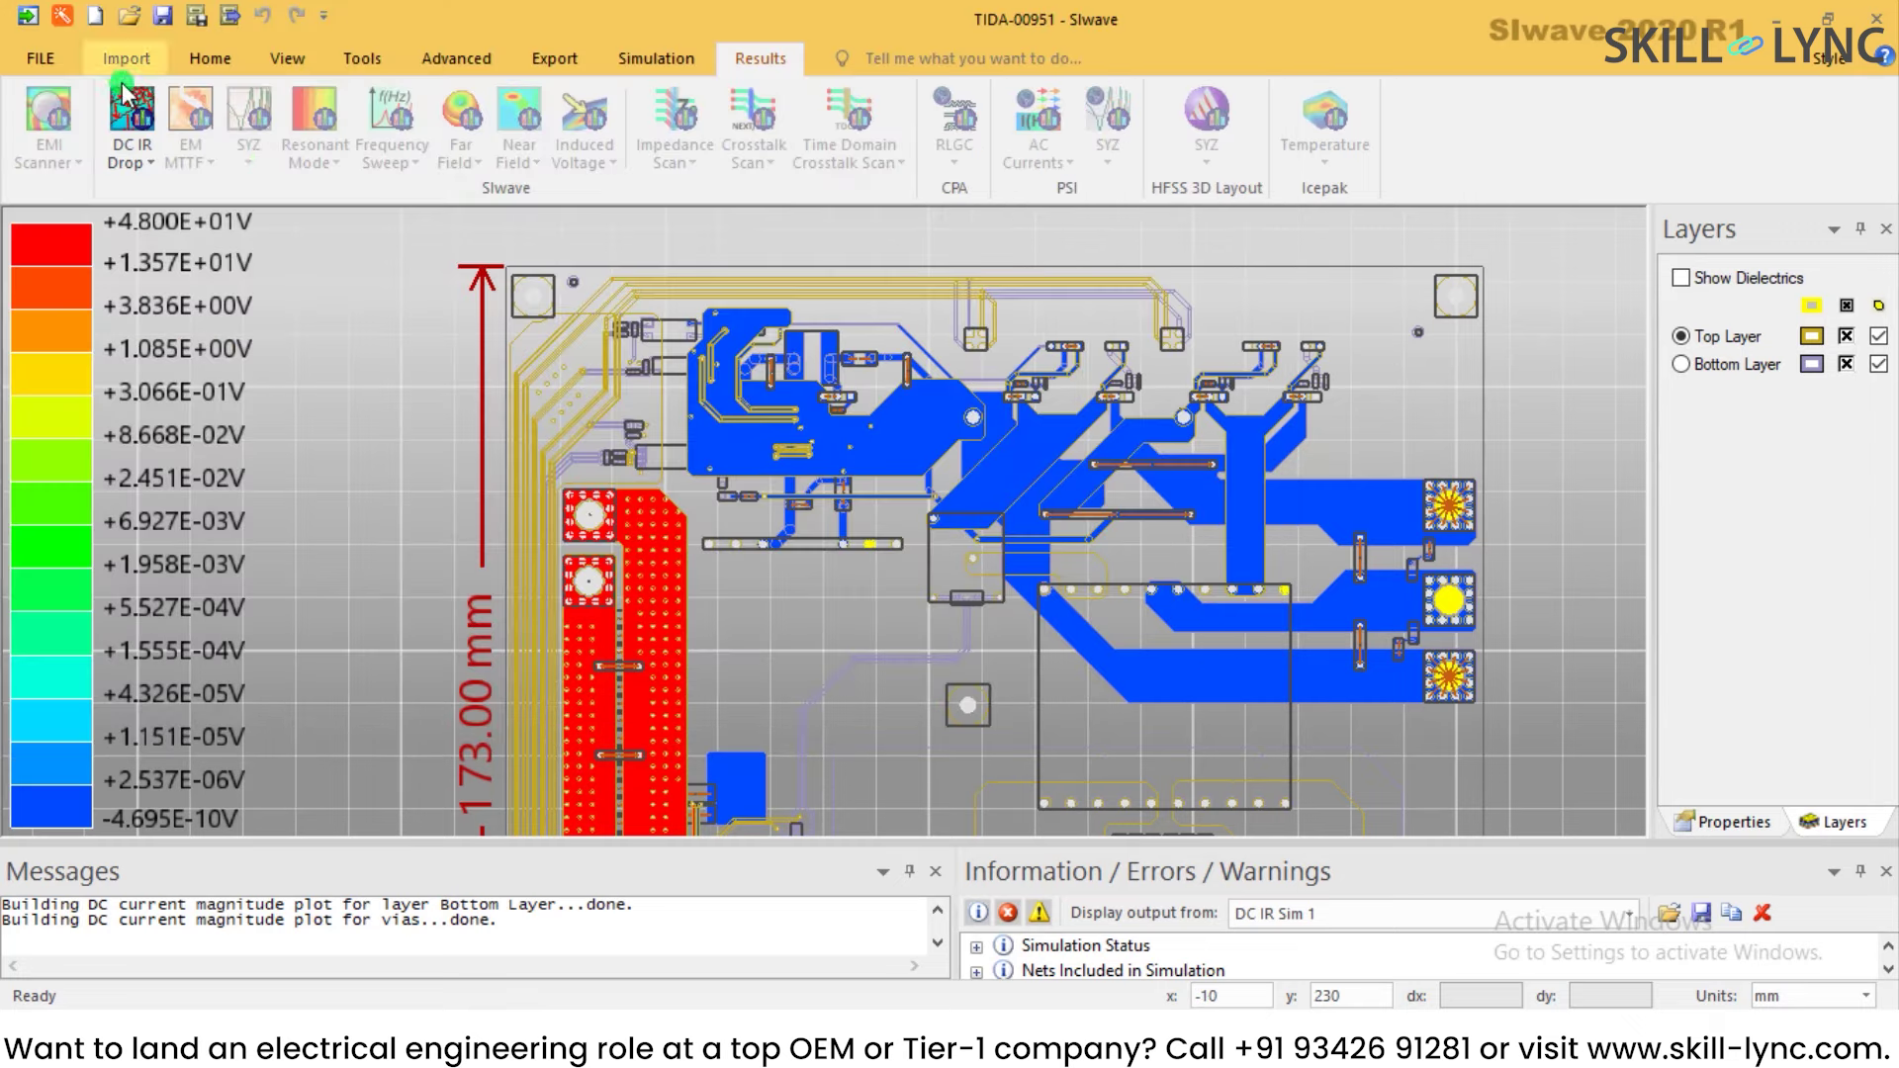
Step: Plot the Icepak power map of the DC IR Drop solution DC IR Sim 1 and close its layer settings
click(139, 158)
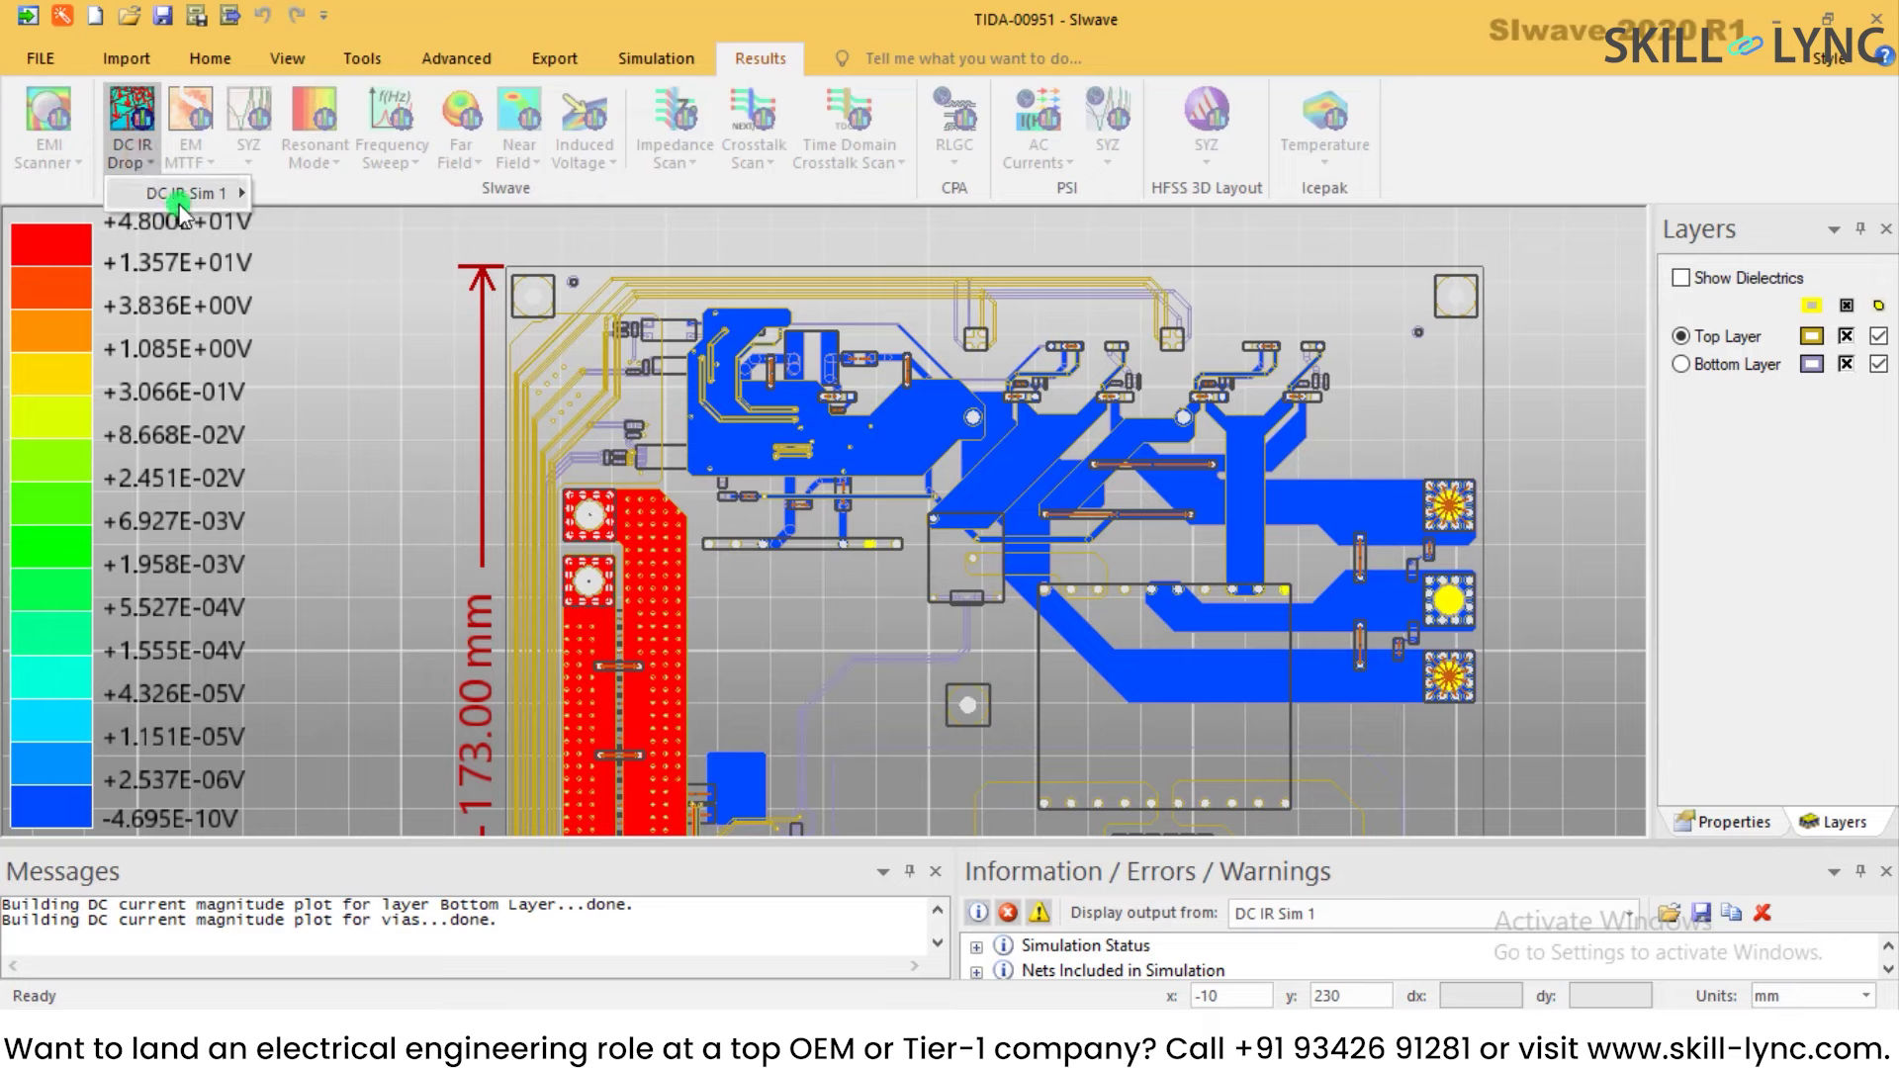
mouse_move(180, 203)
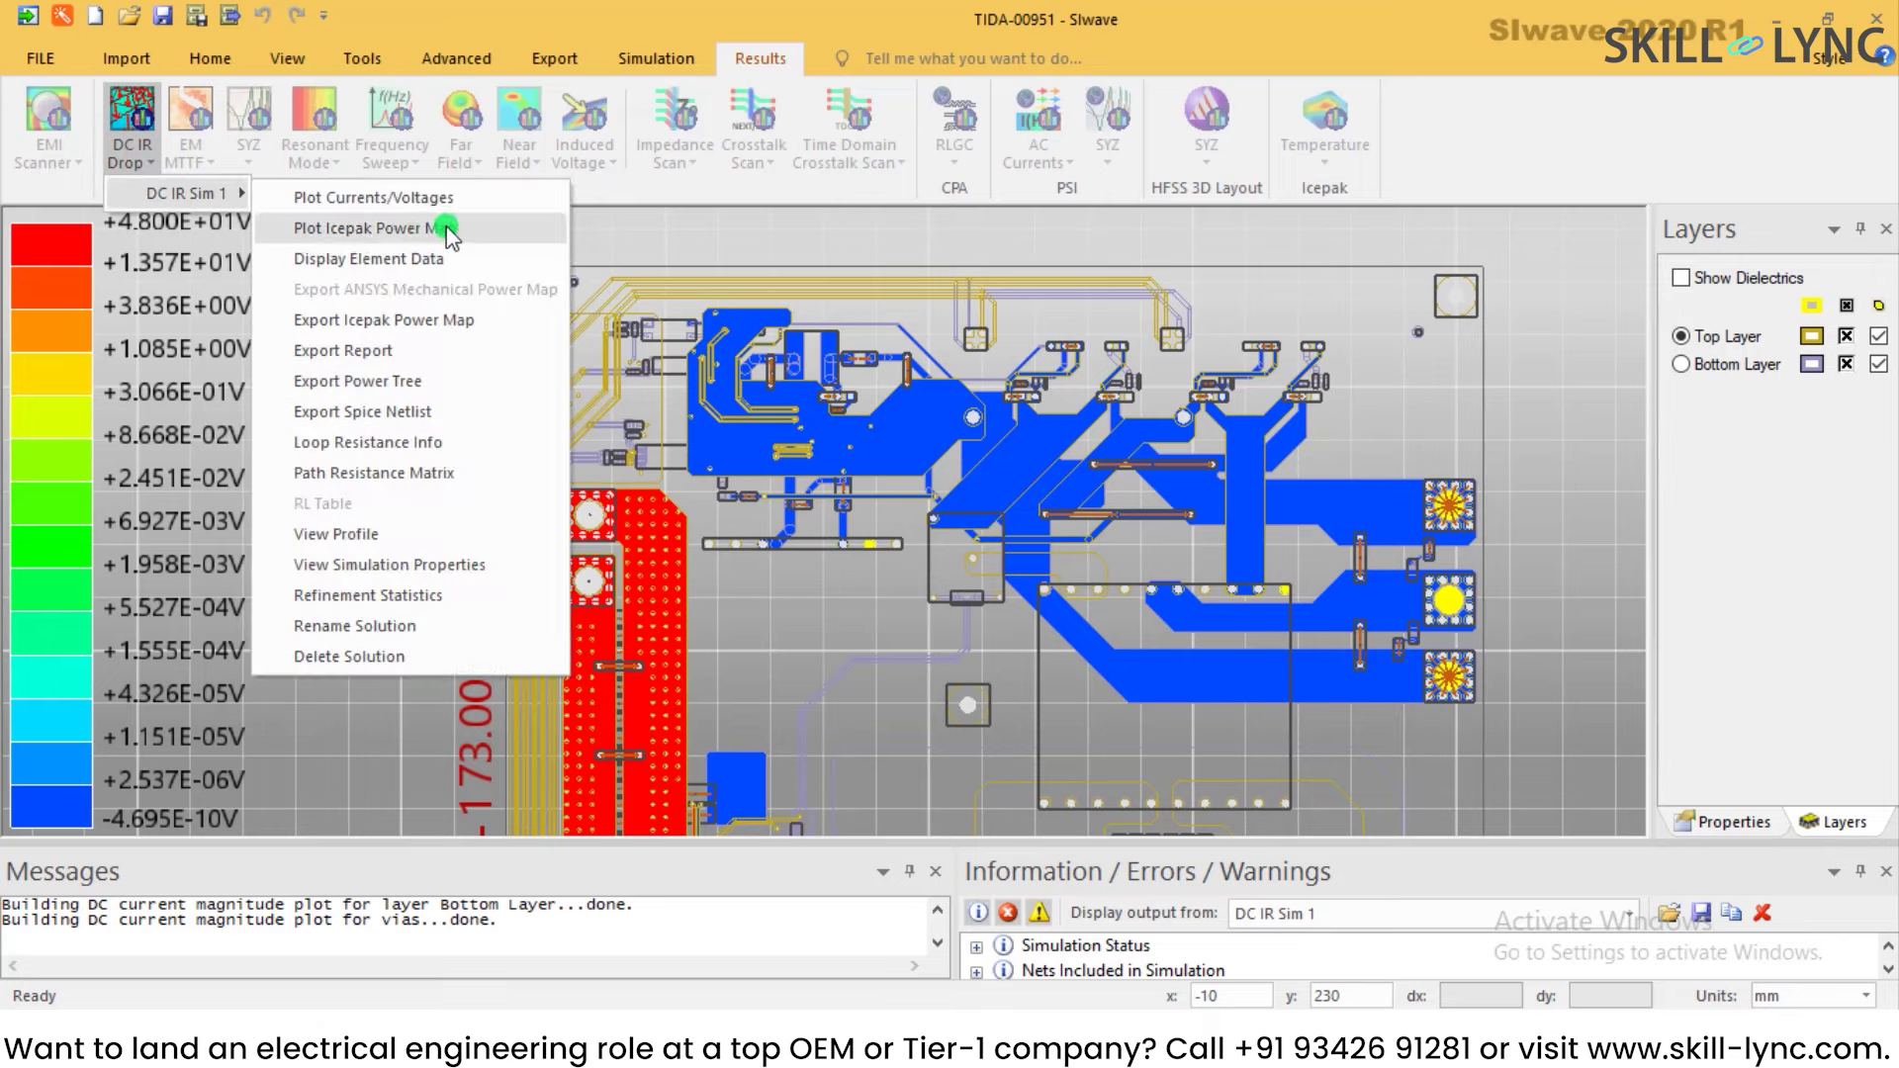
click(448, 228)
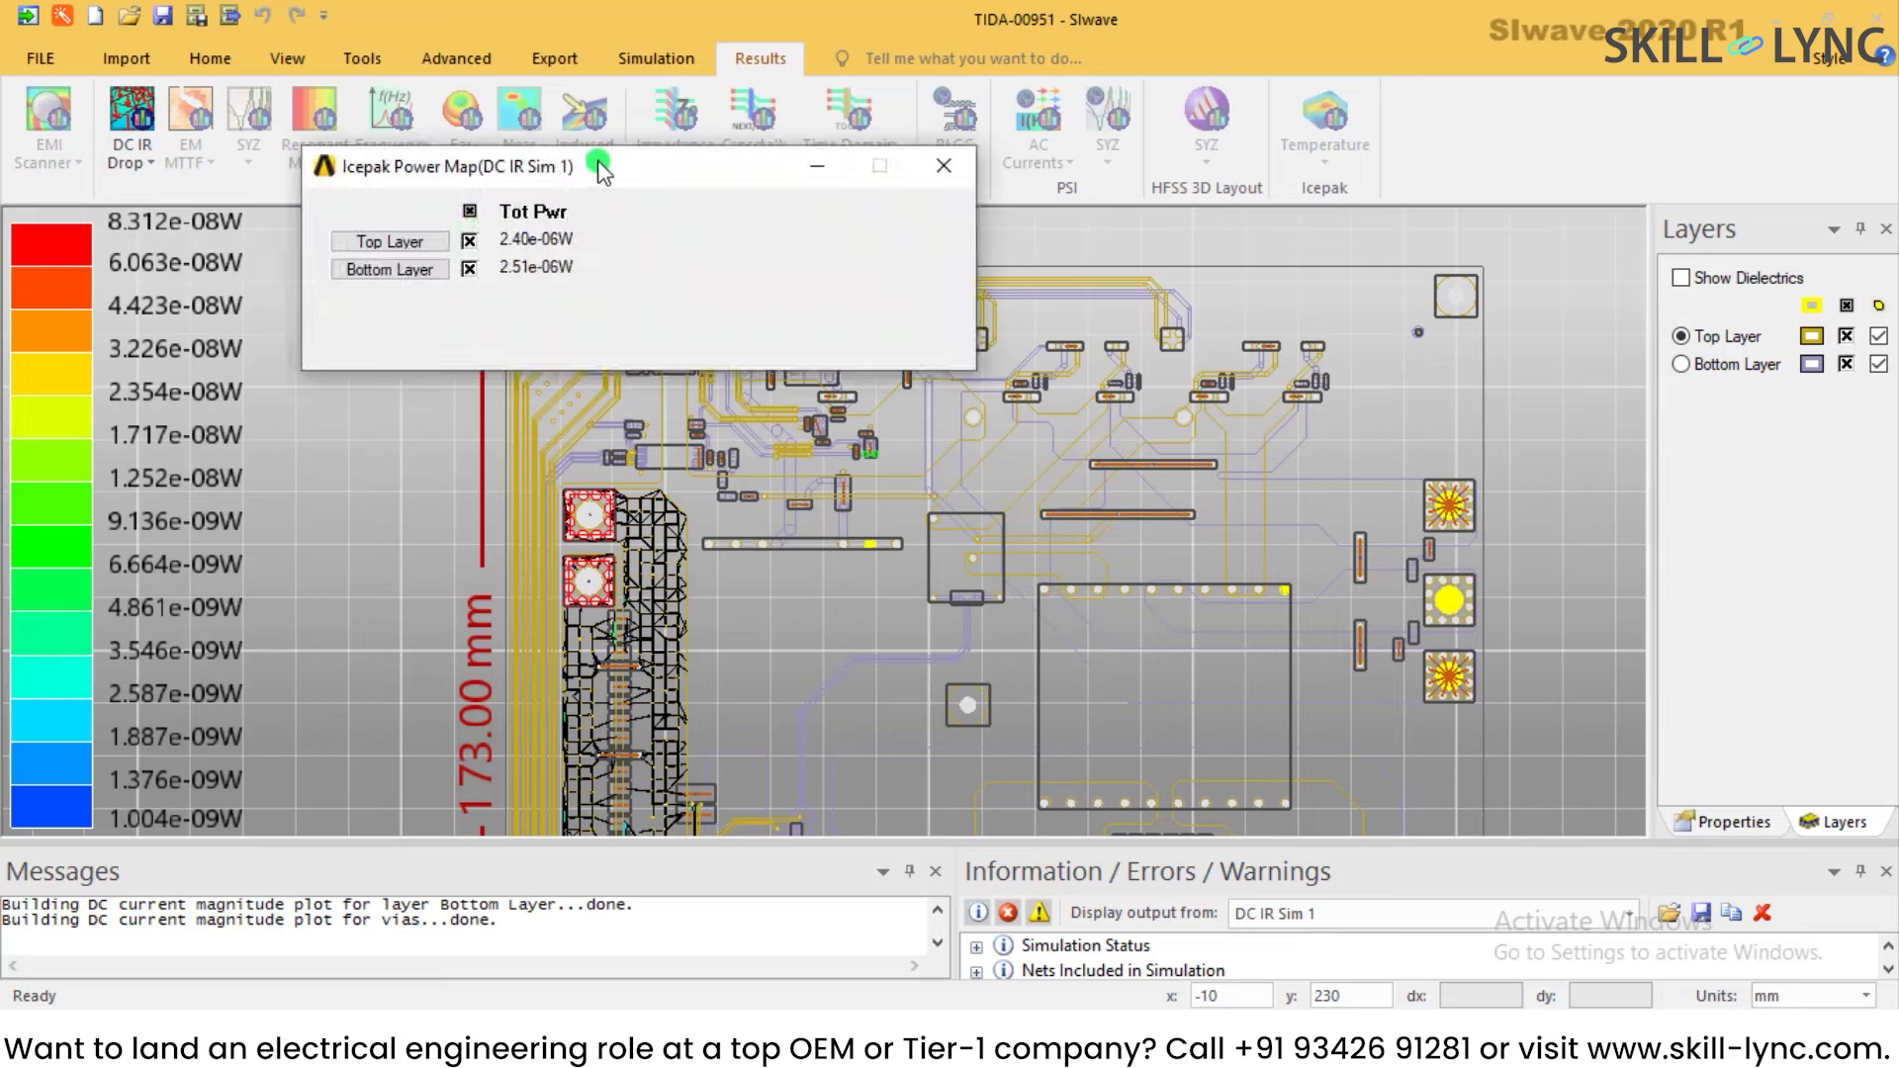
drag(610, 163, 1268, 566)
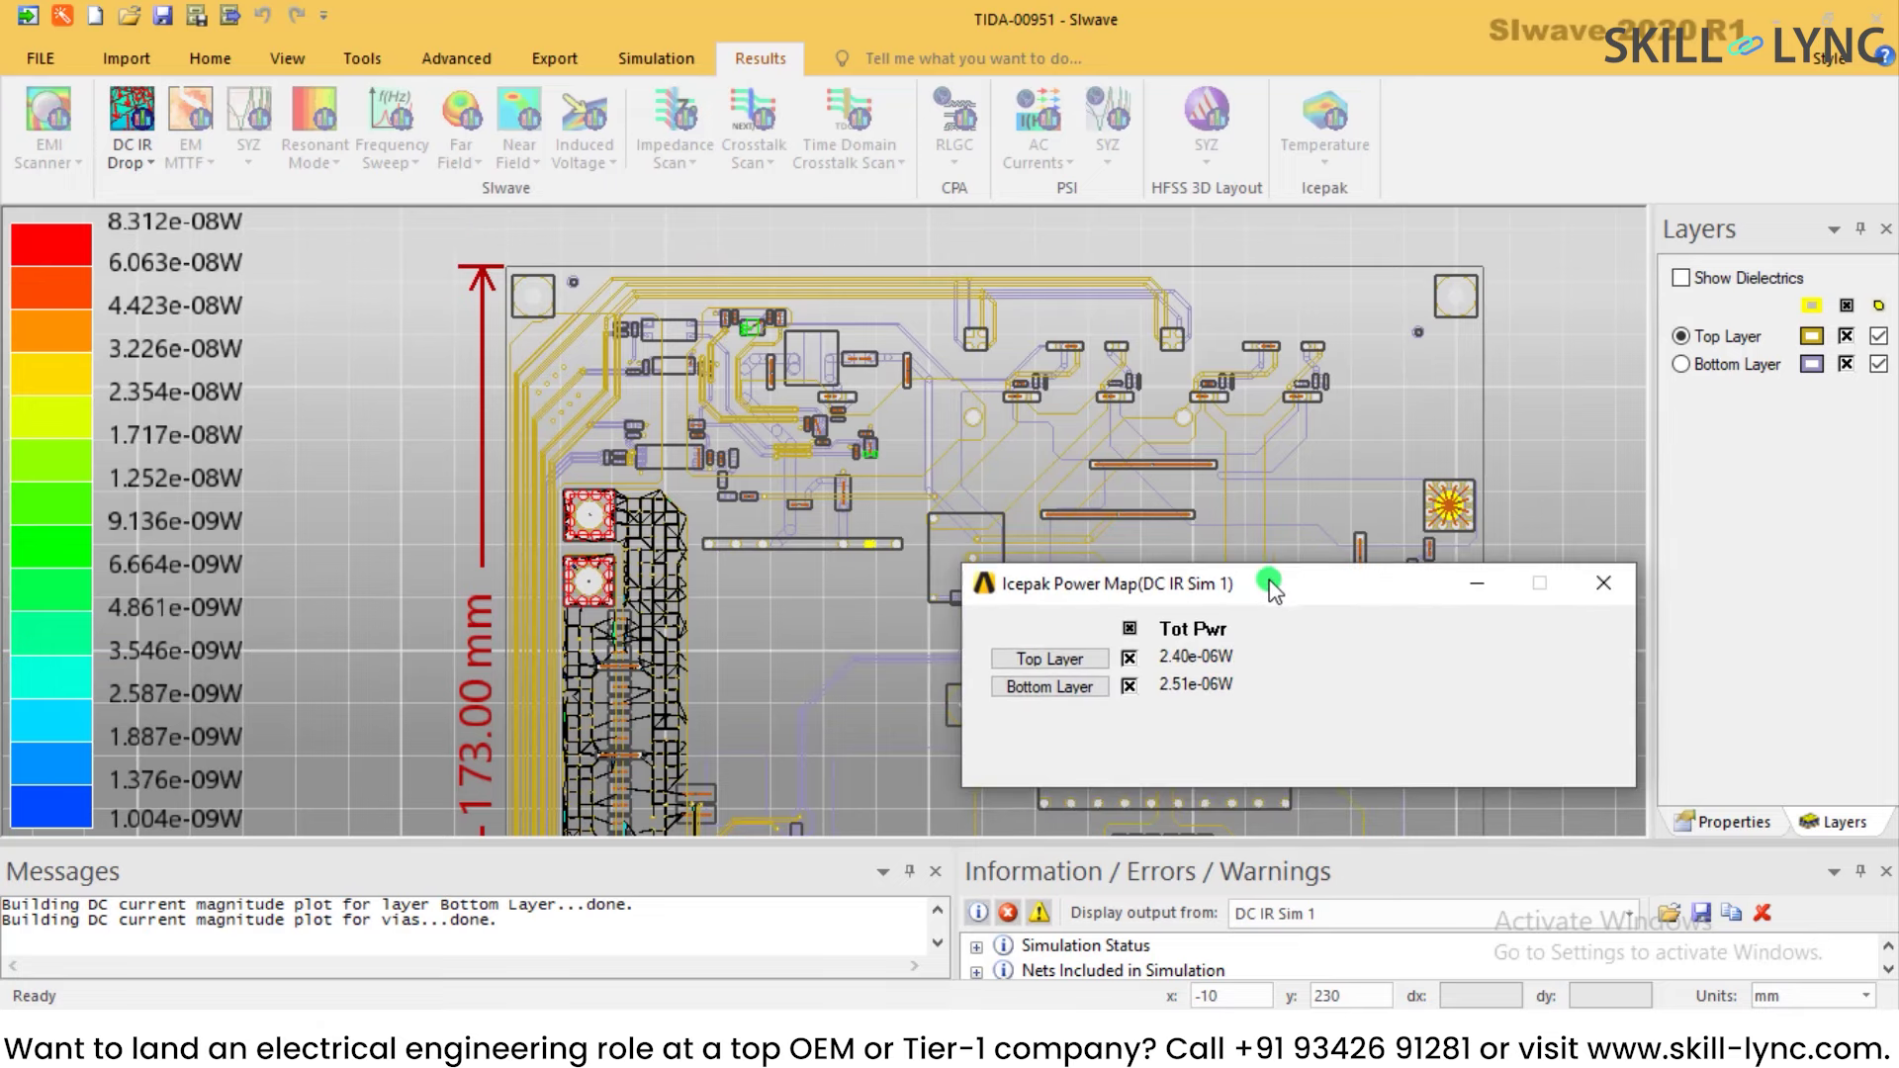
click(1609, 583)
Step: Examine the power dissipation map around the long planes near the board's left edge and the area next to them
scroll(809, 726, down, 5)
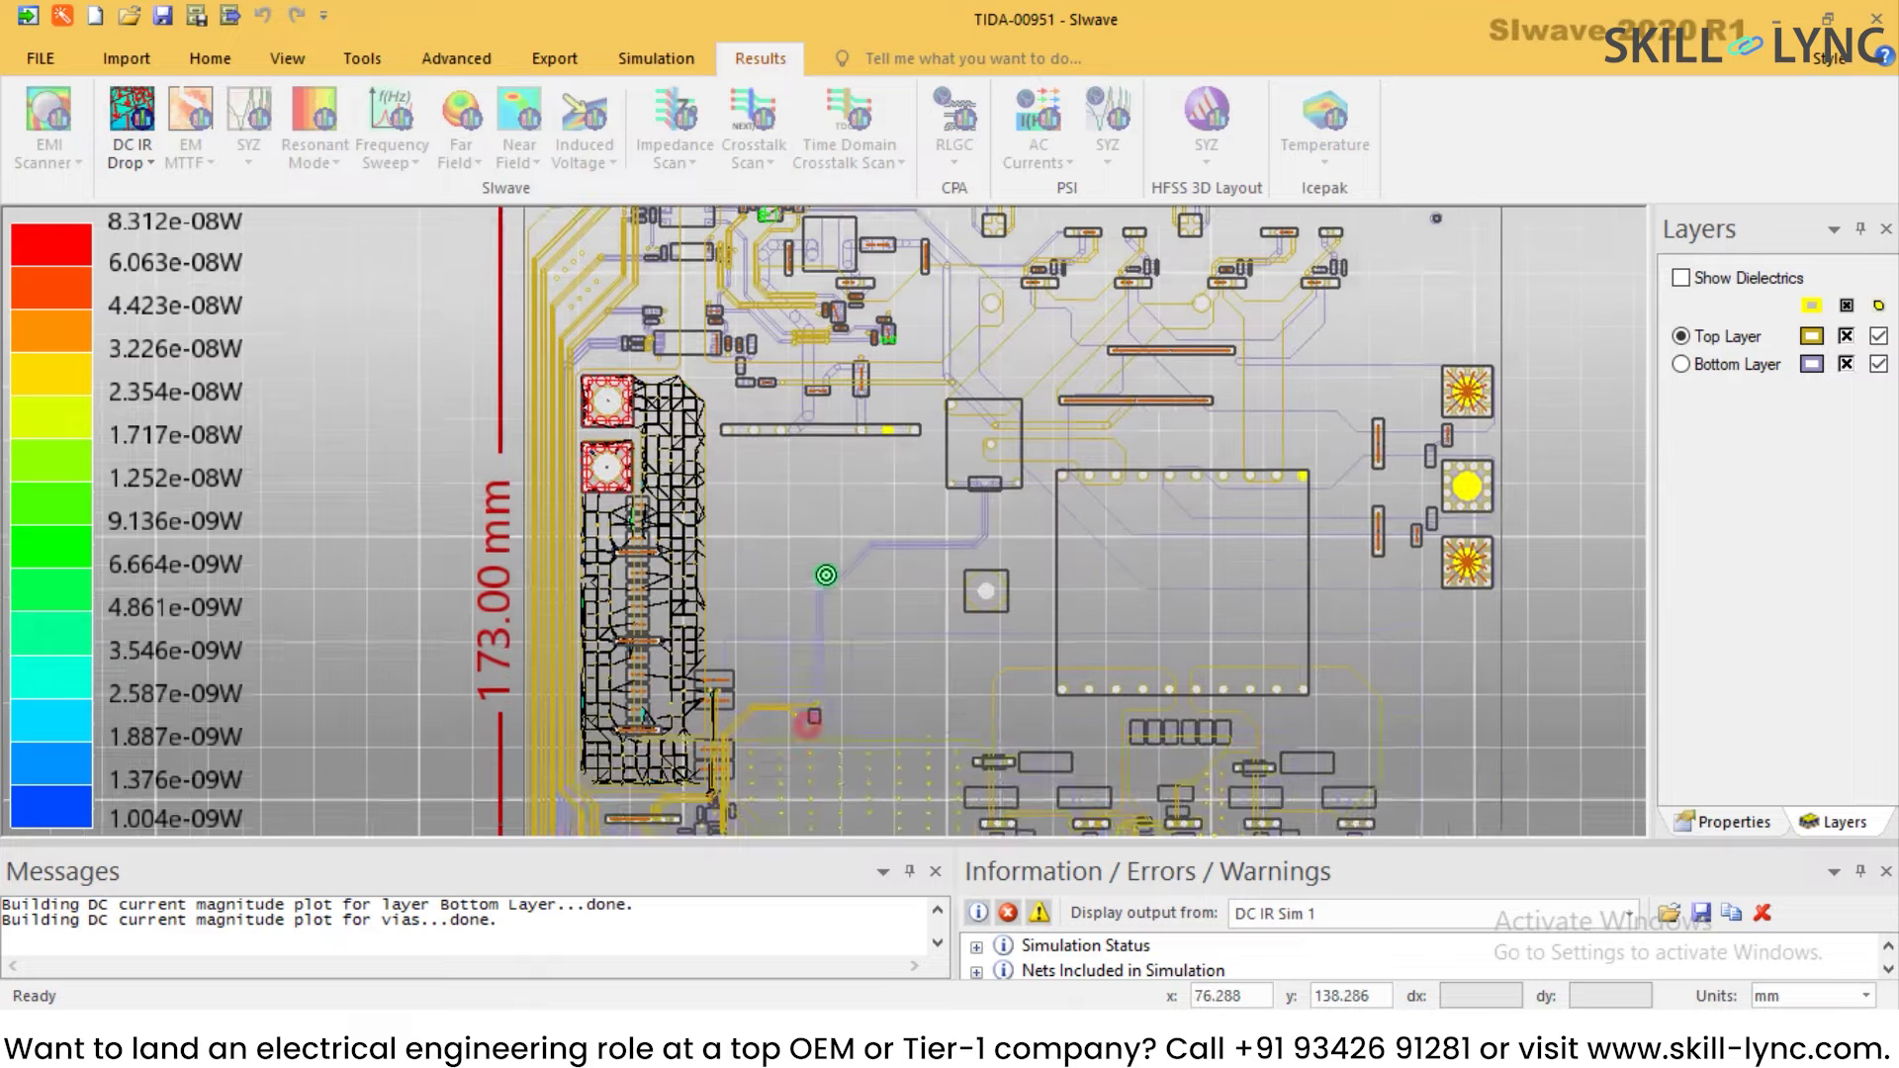
scroll(765, 600, up, 5)
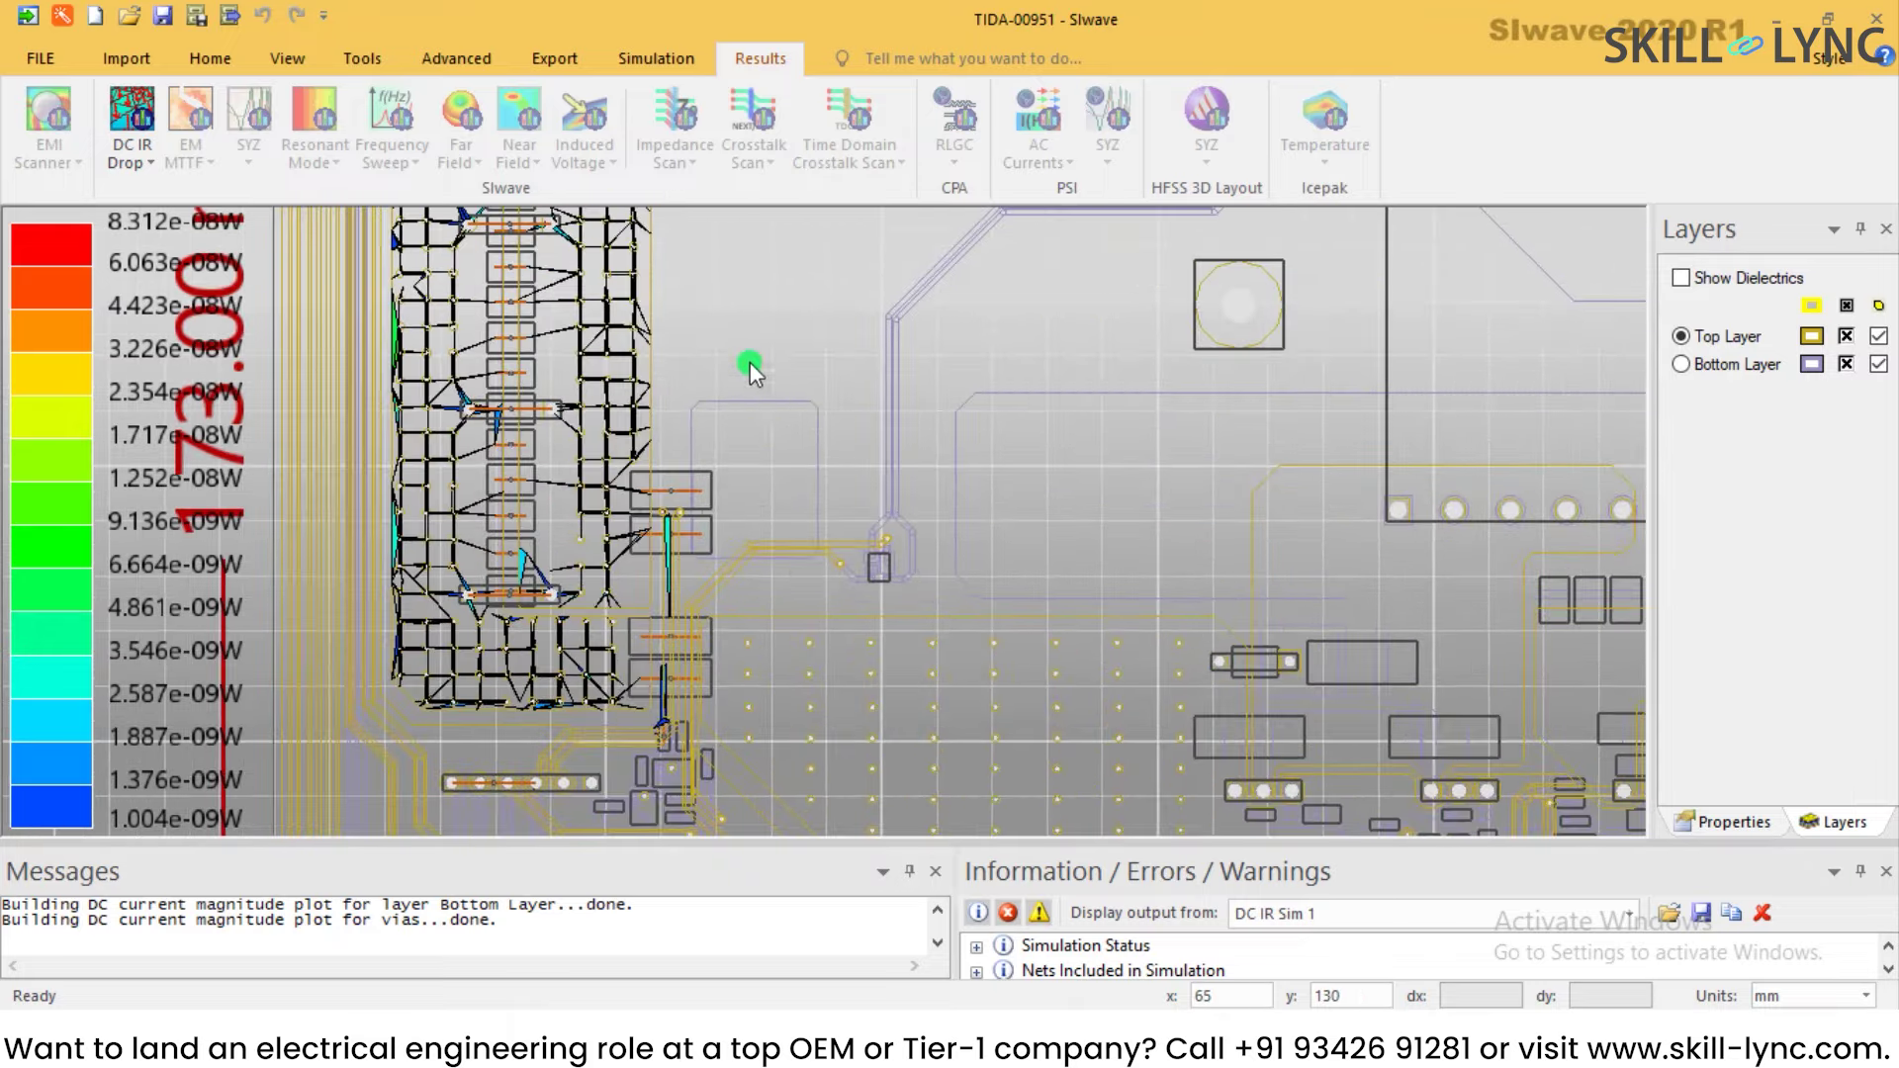
middle_drag(1036, 763, 726, 334)
middle_drag(751, 219, 1043, 755)
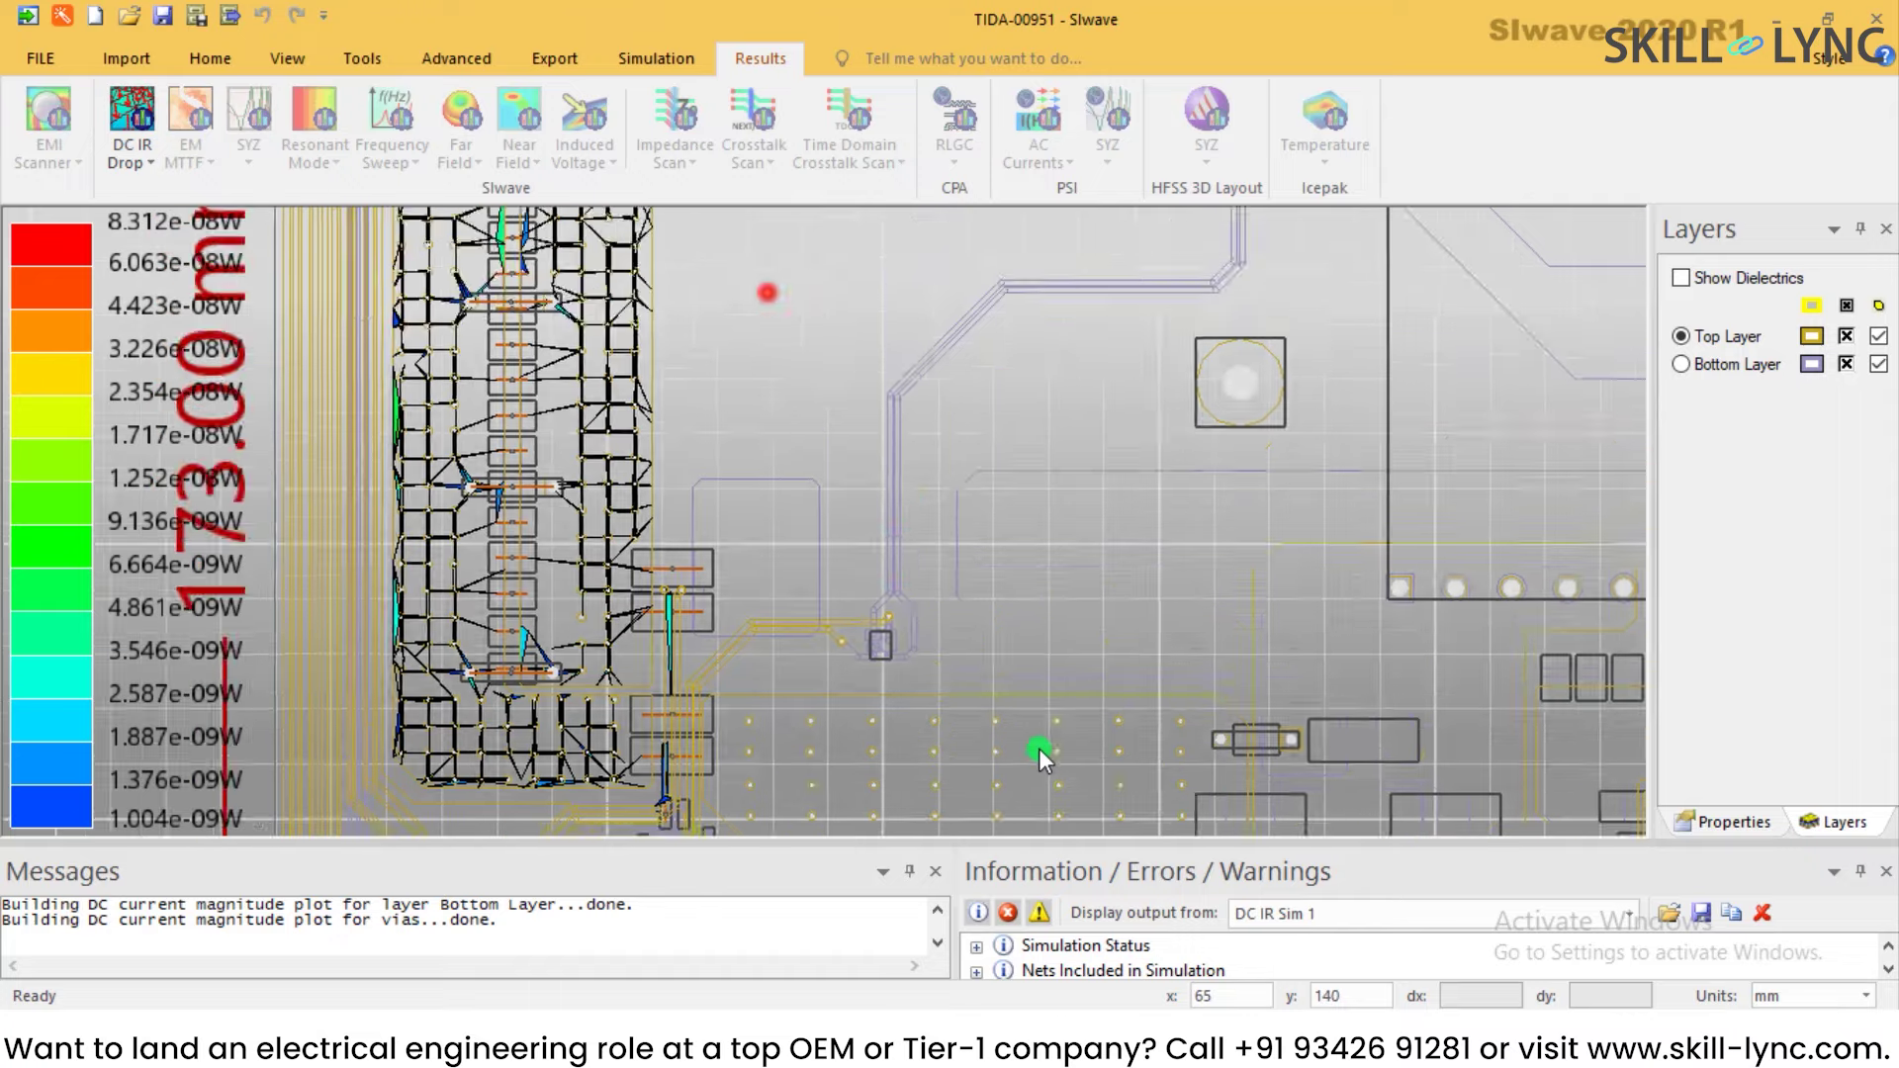
Step: Examine the power map around the left-edge planes and square pads, and review the result and export options offered for DC IR Sim 1
middle_drag(1053, 608, 1095, 454)
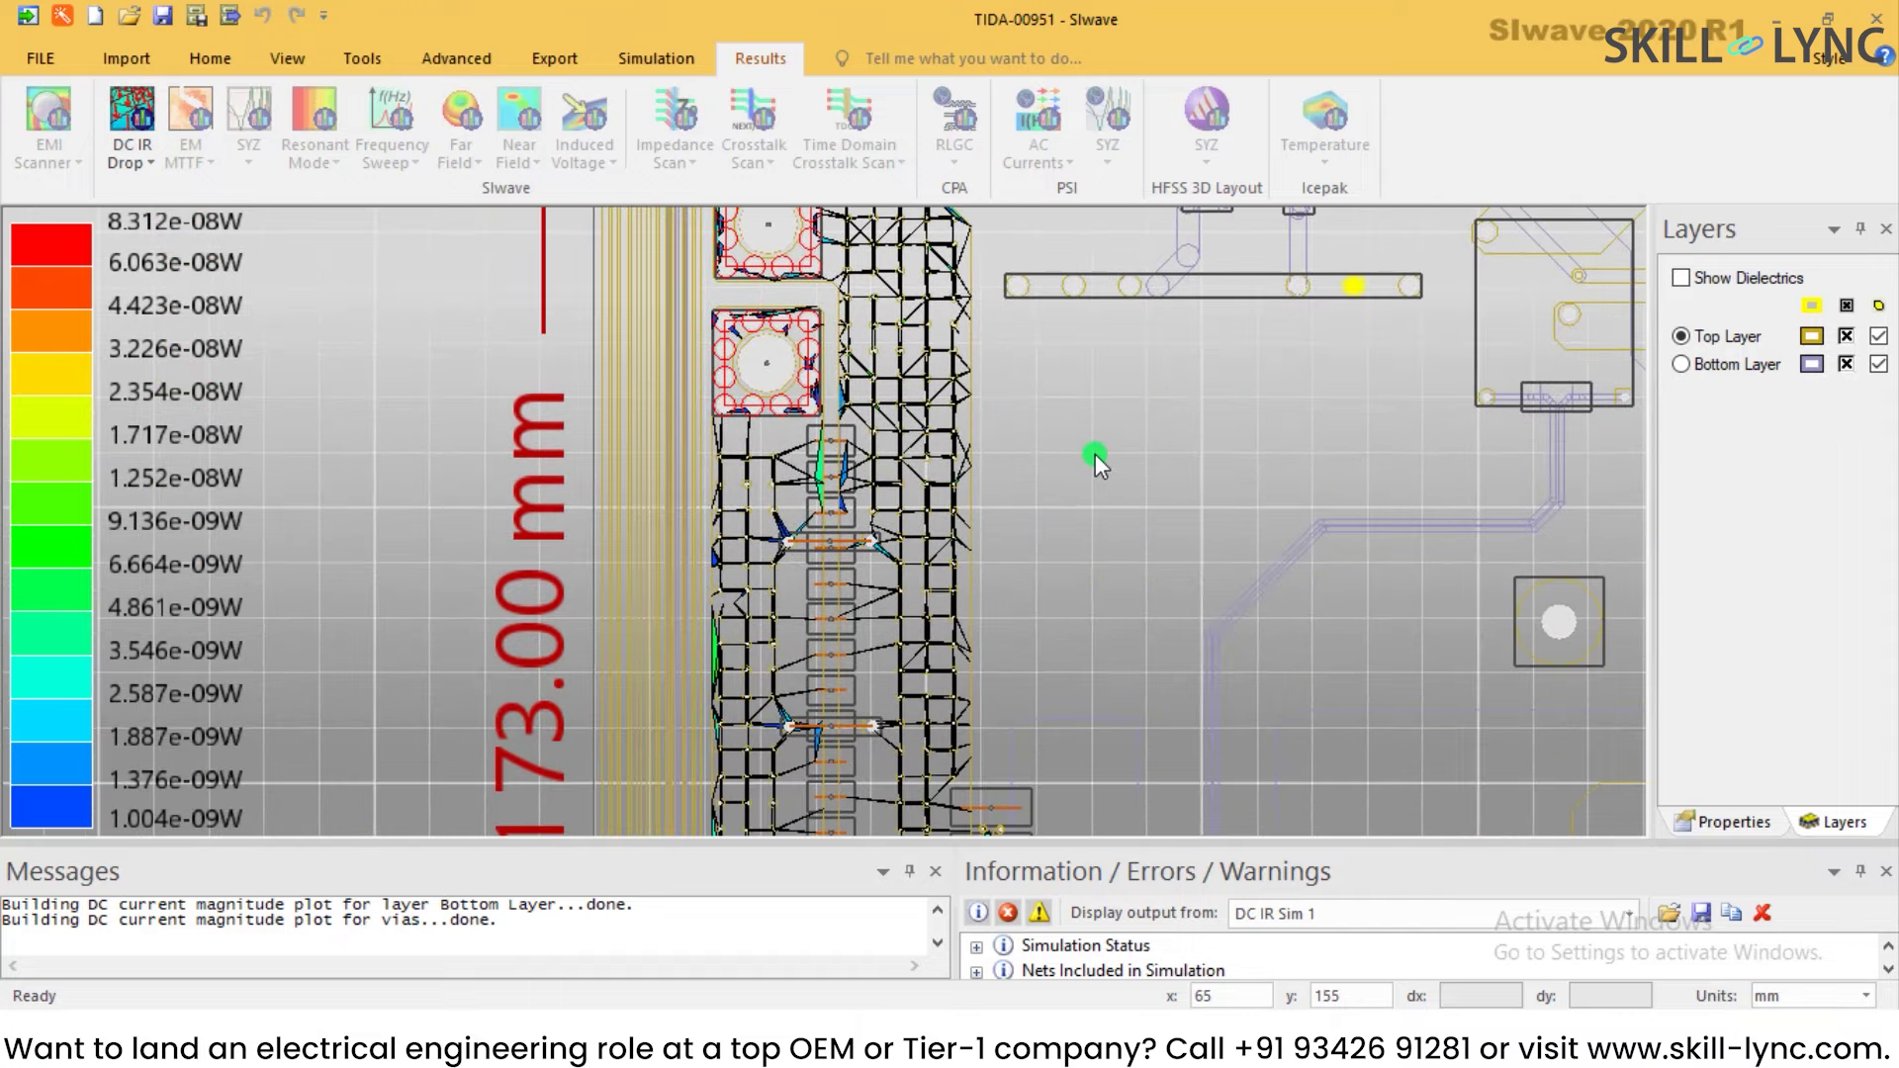
middle_drag(1059, 542, 864, 475)
scroll(876, 507, down, 2)
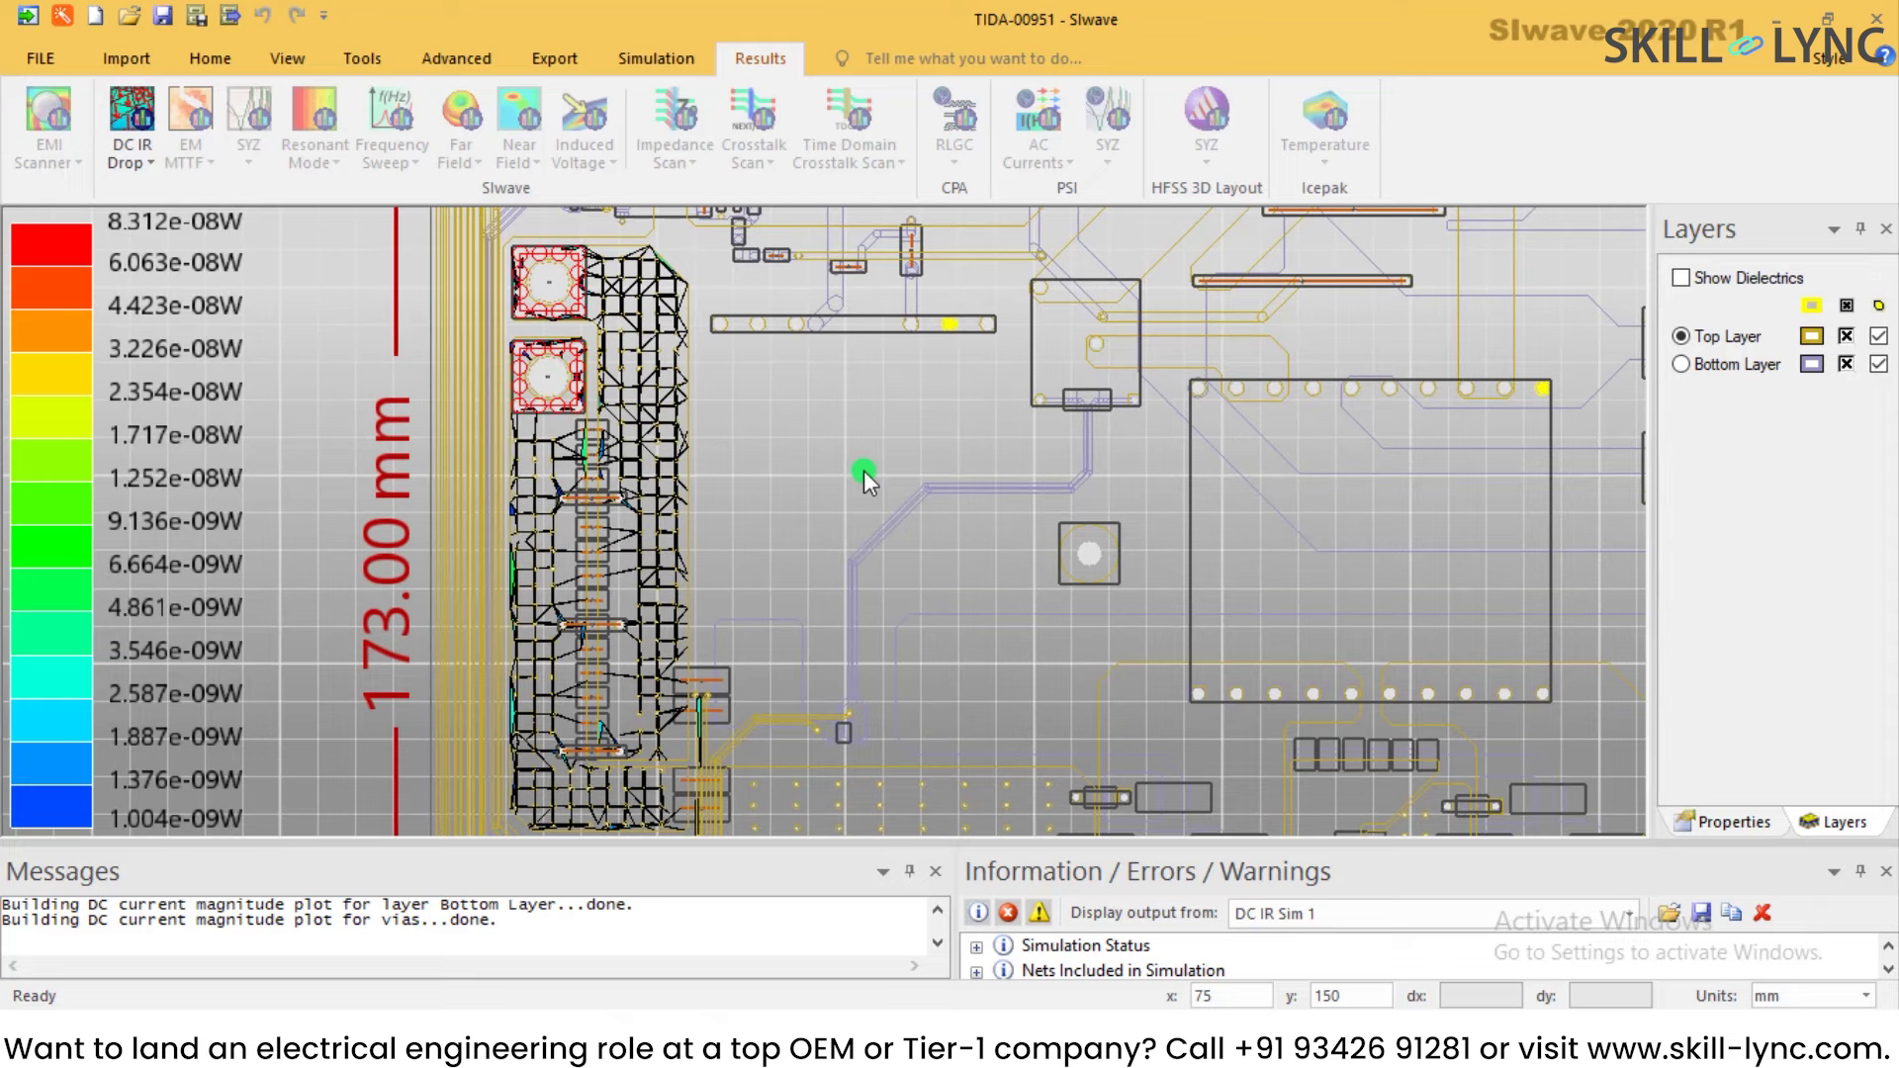
click(132, 158)
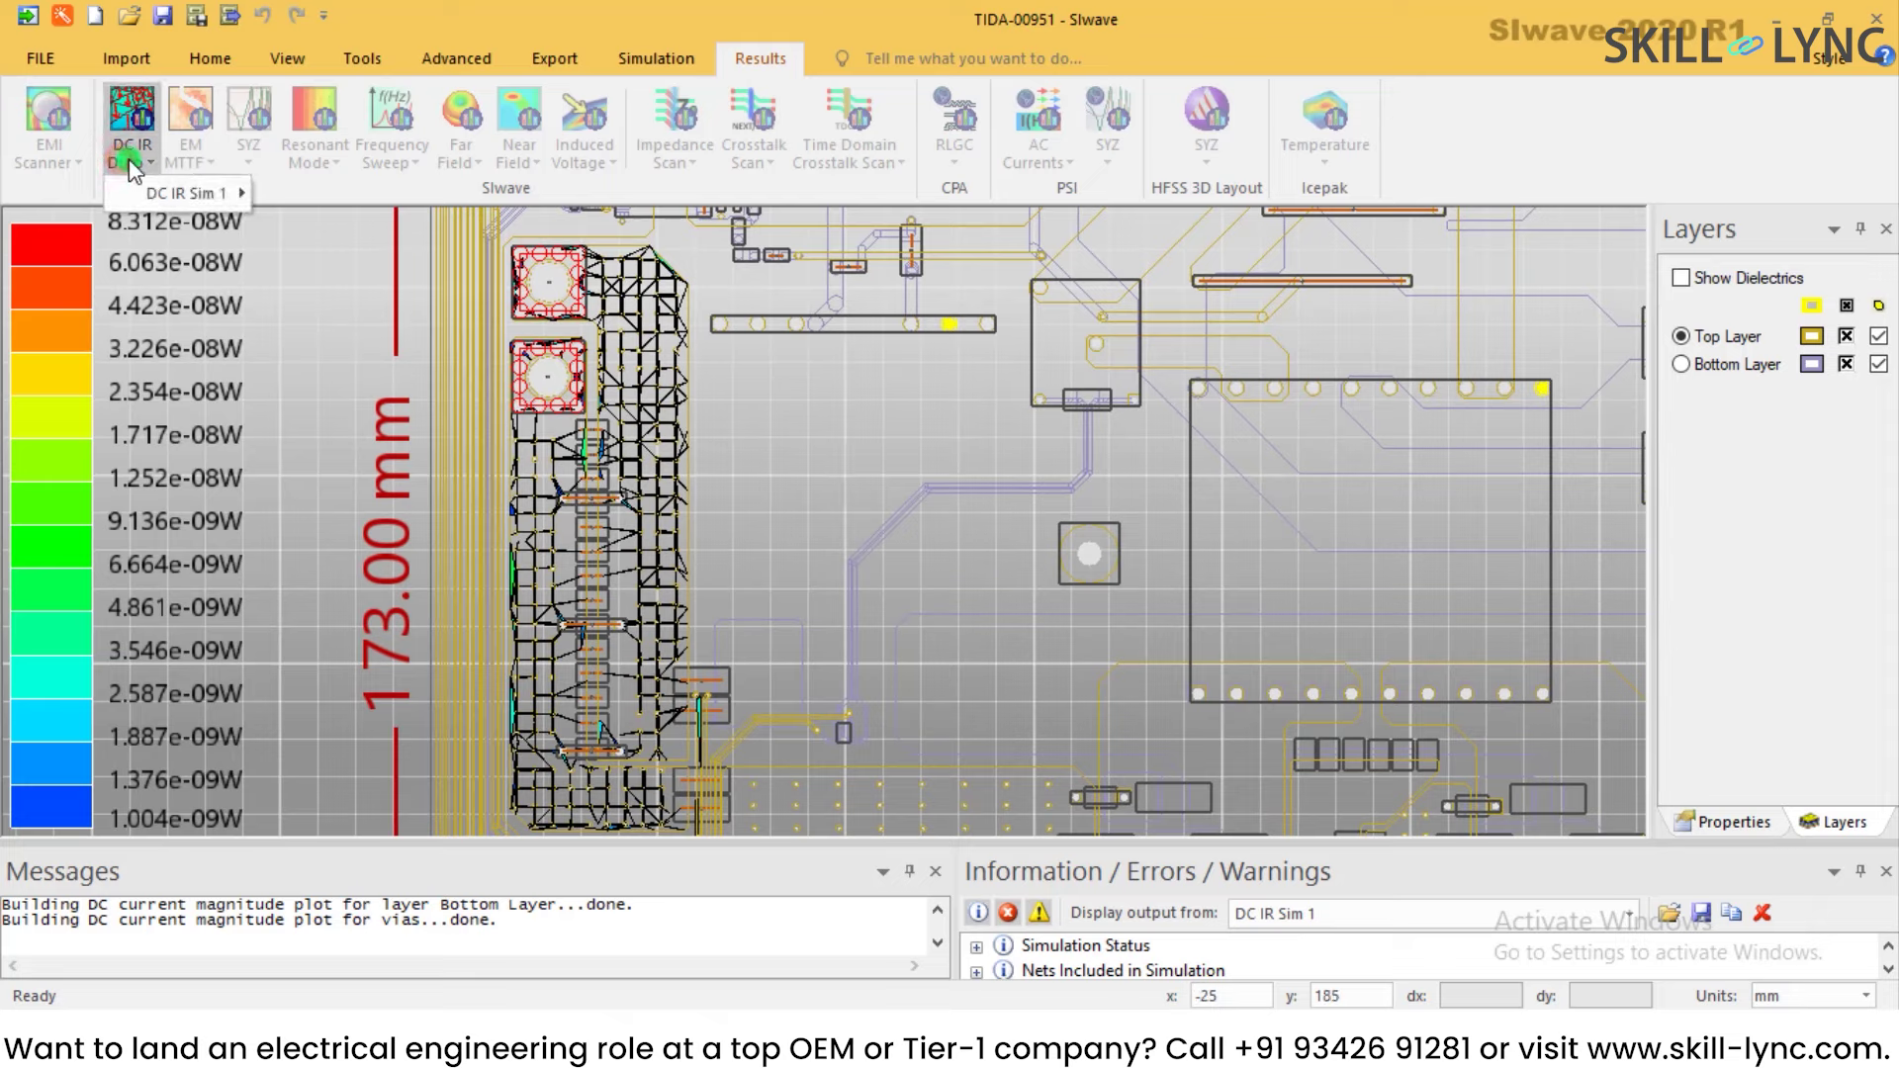
mouse_move(150, 191)
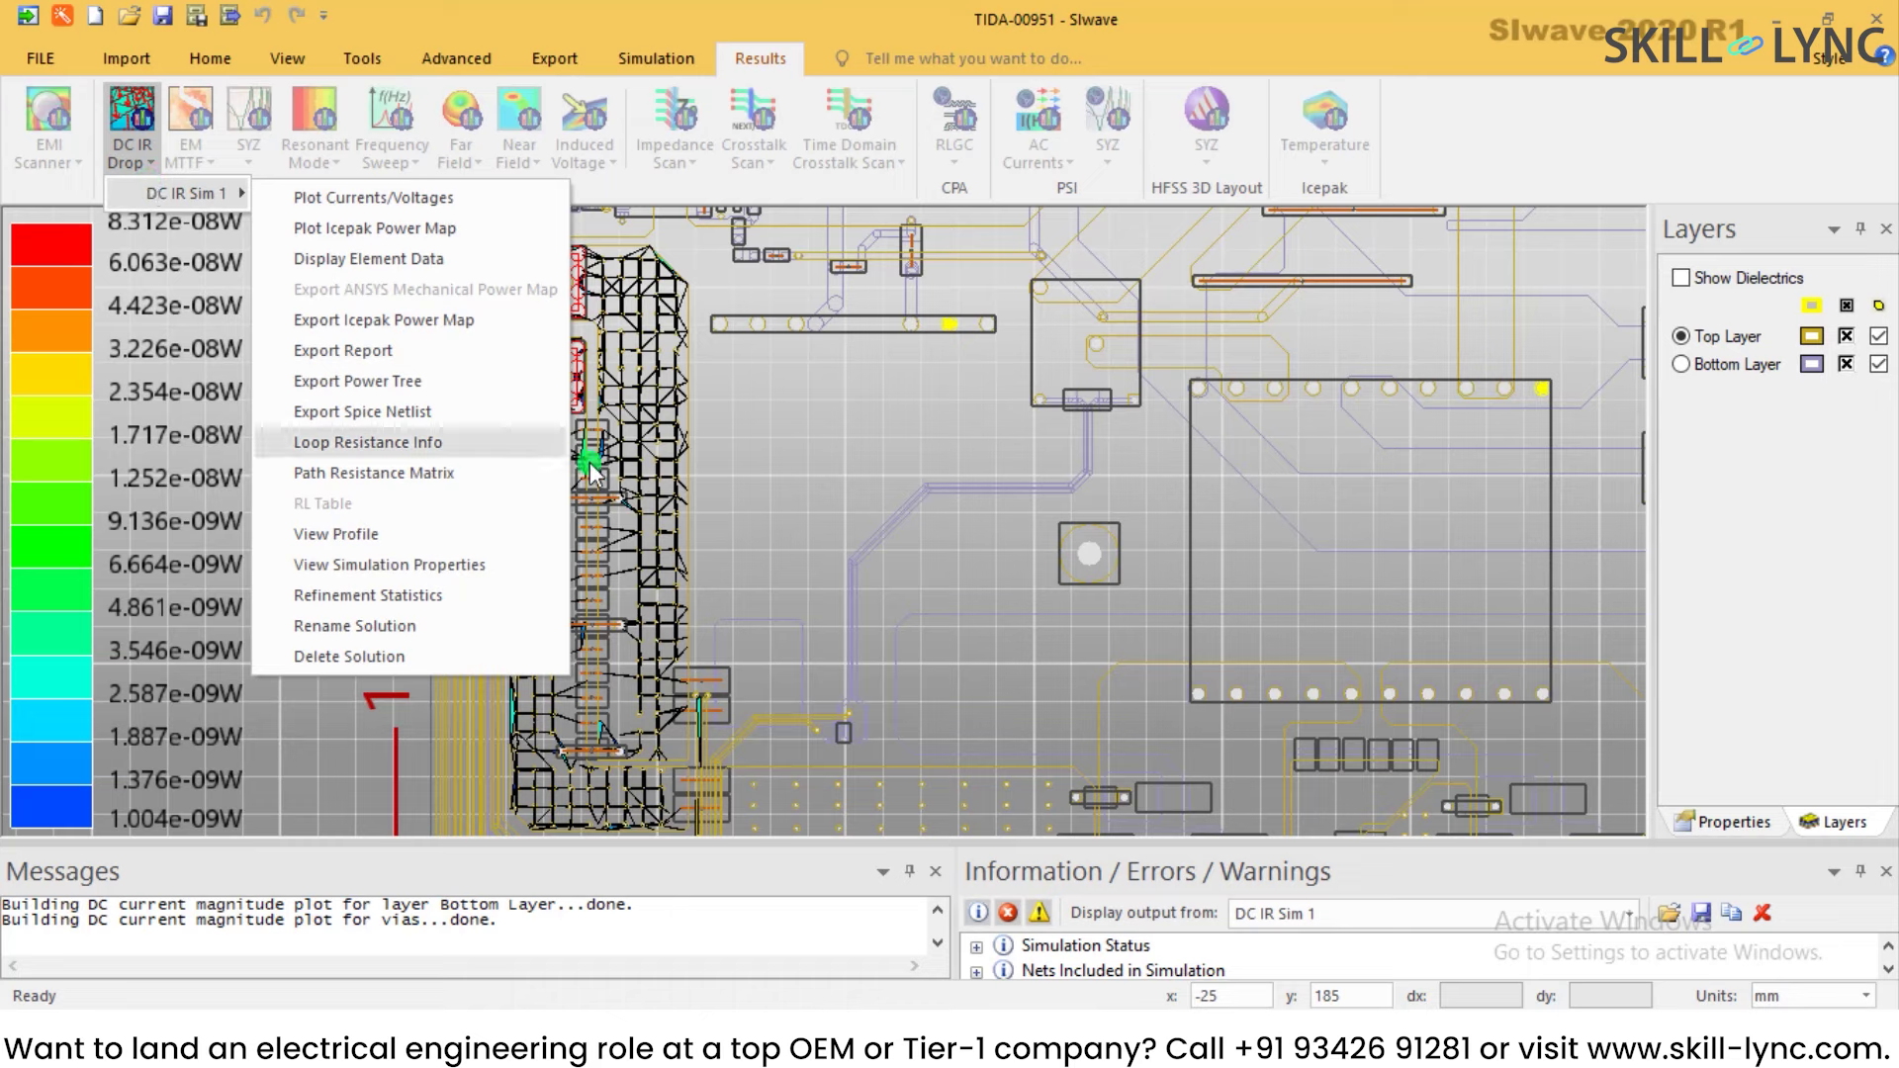
click(844, 455)
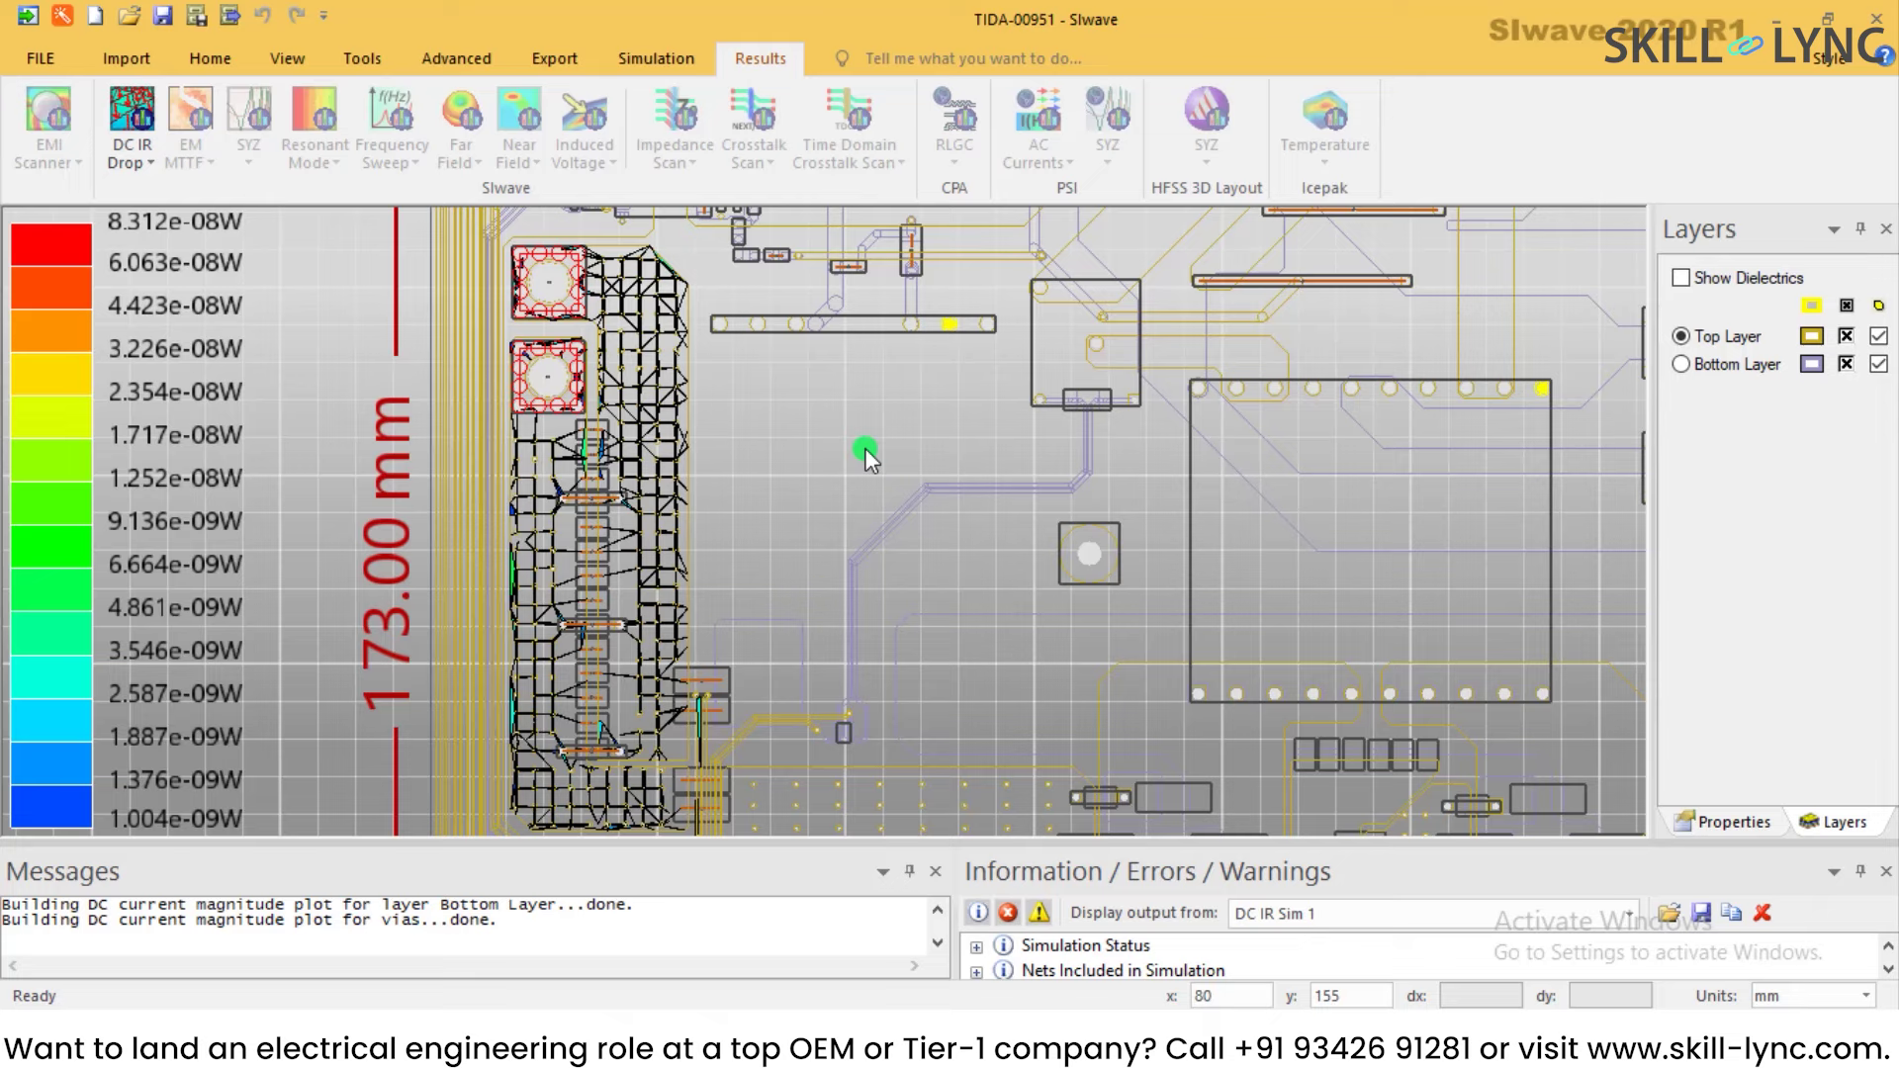
click(122, 161)
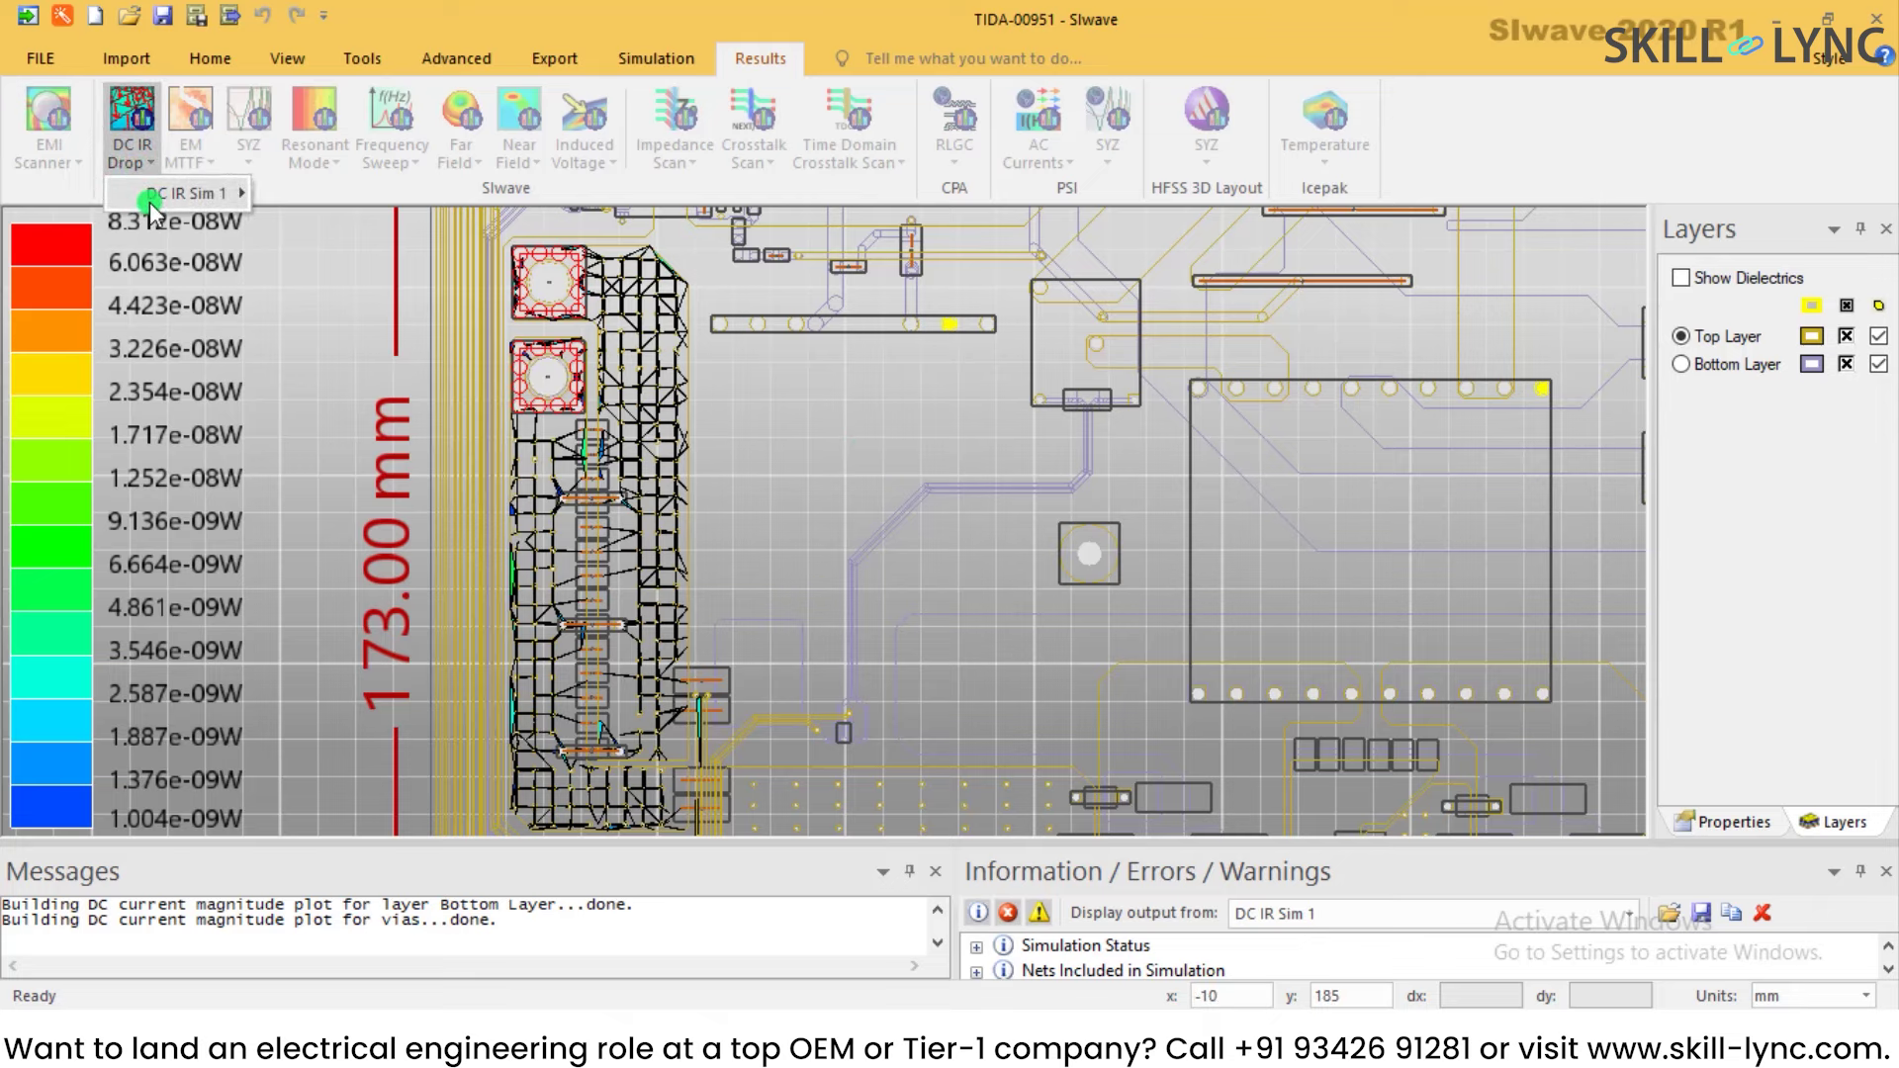
mouse_move(150, 202)
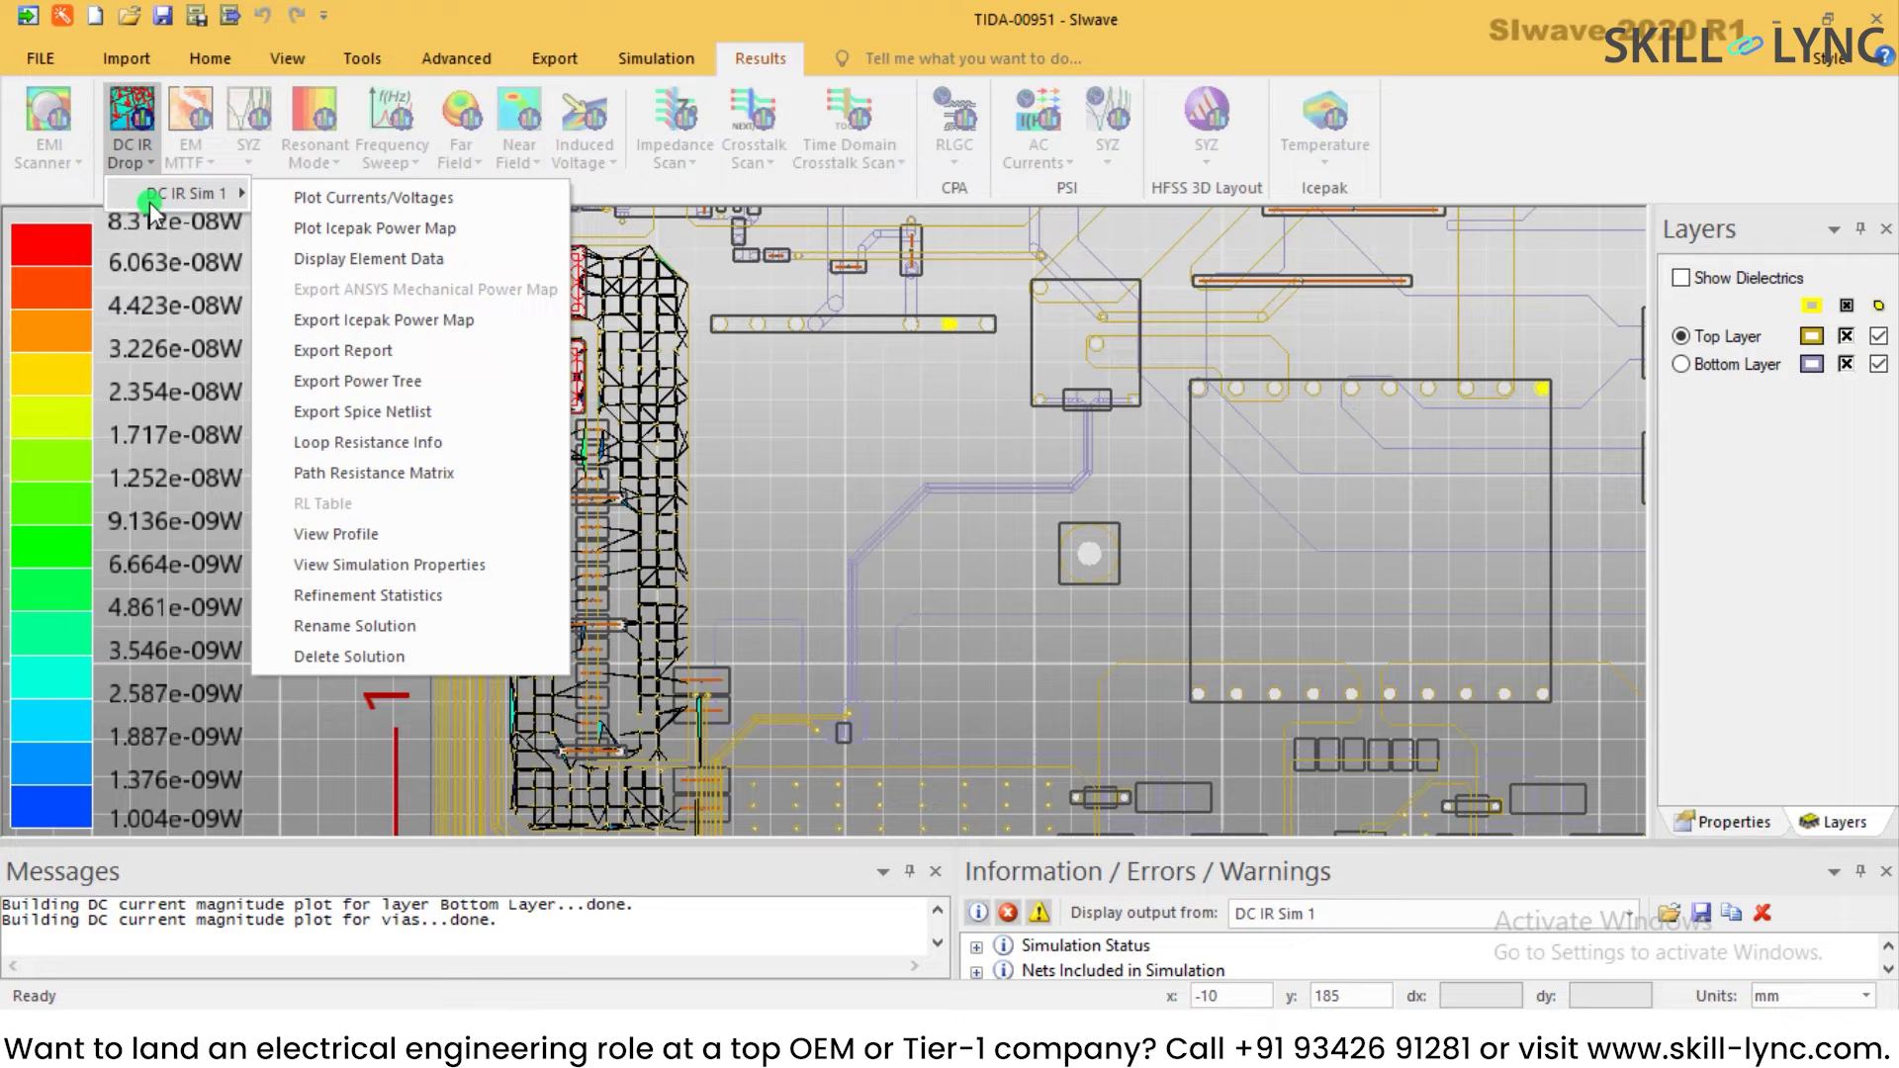
click(762, 376)
middle_drag(837, 419, 834, 473)
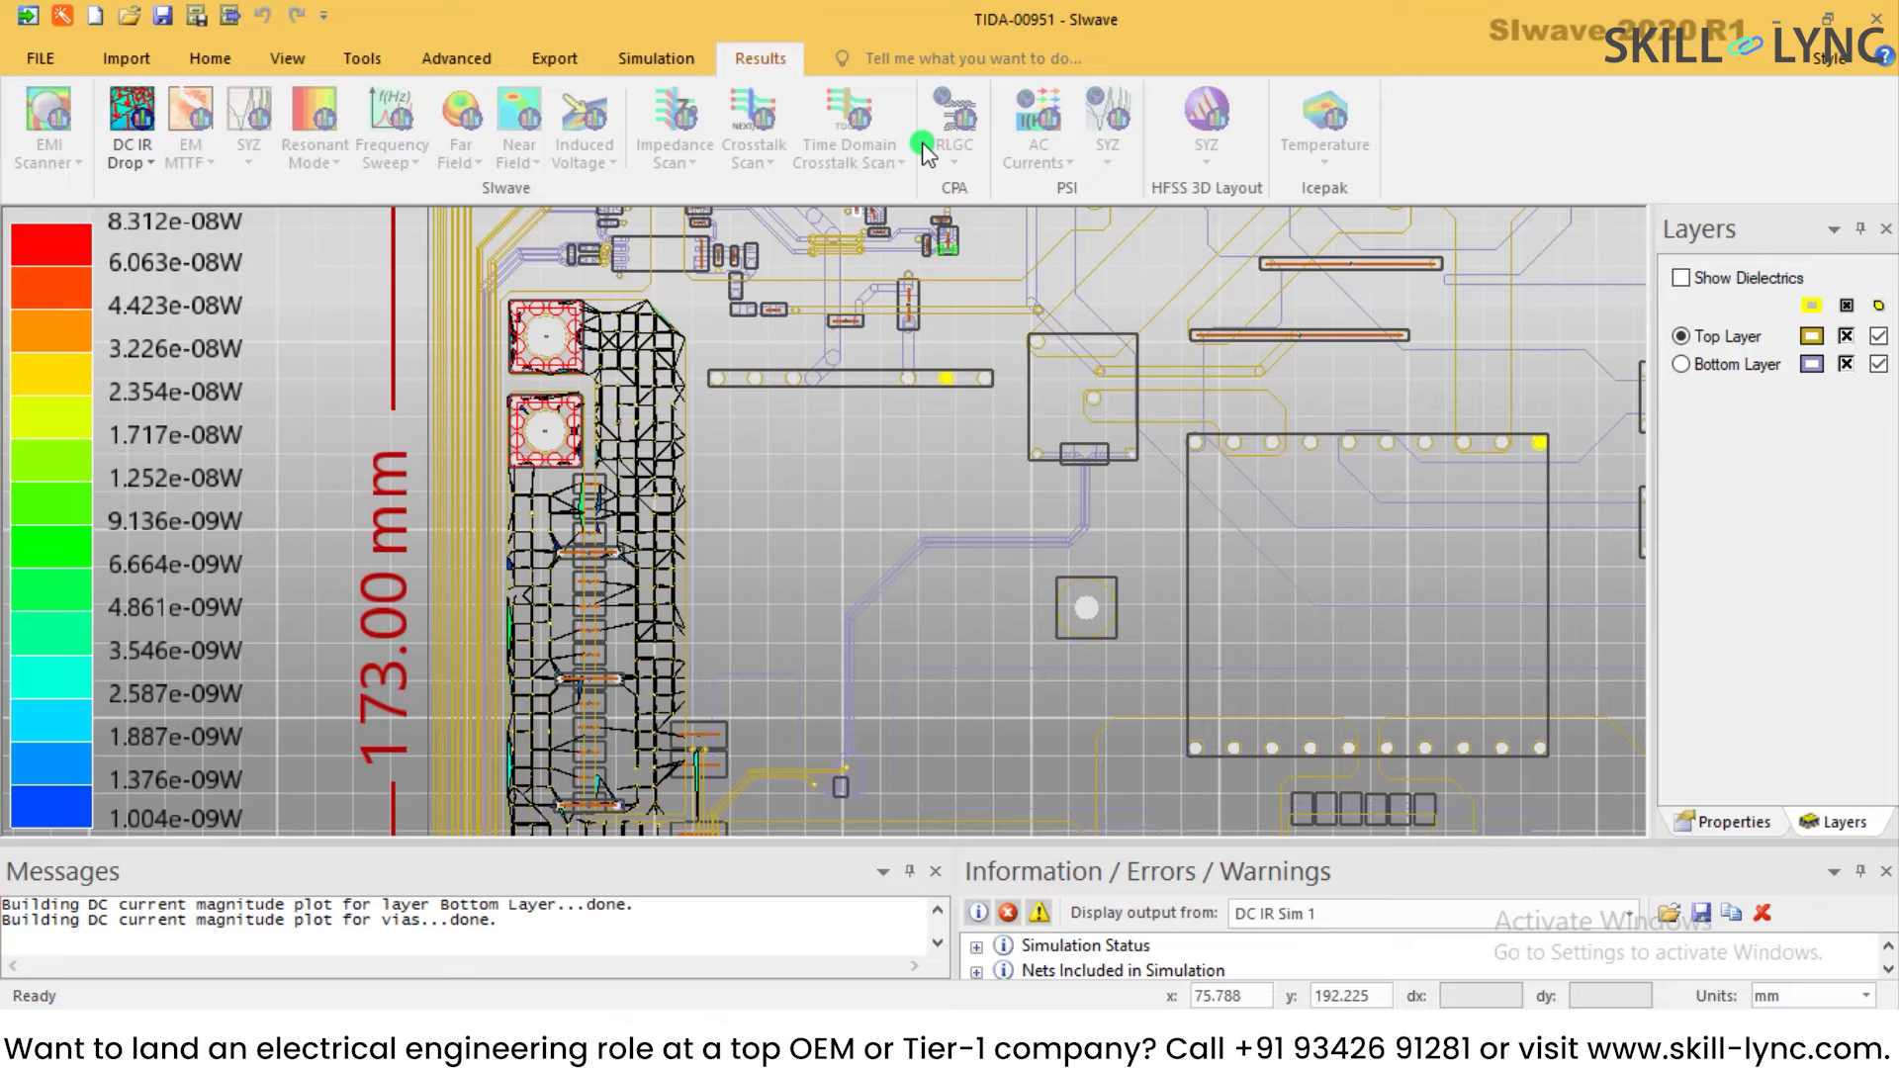
click(203, 63)
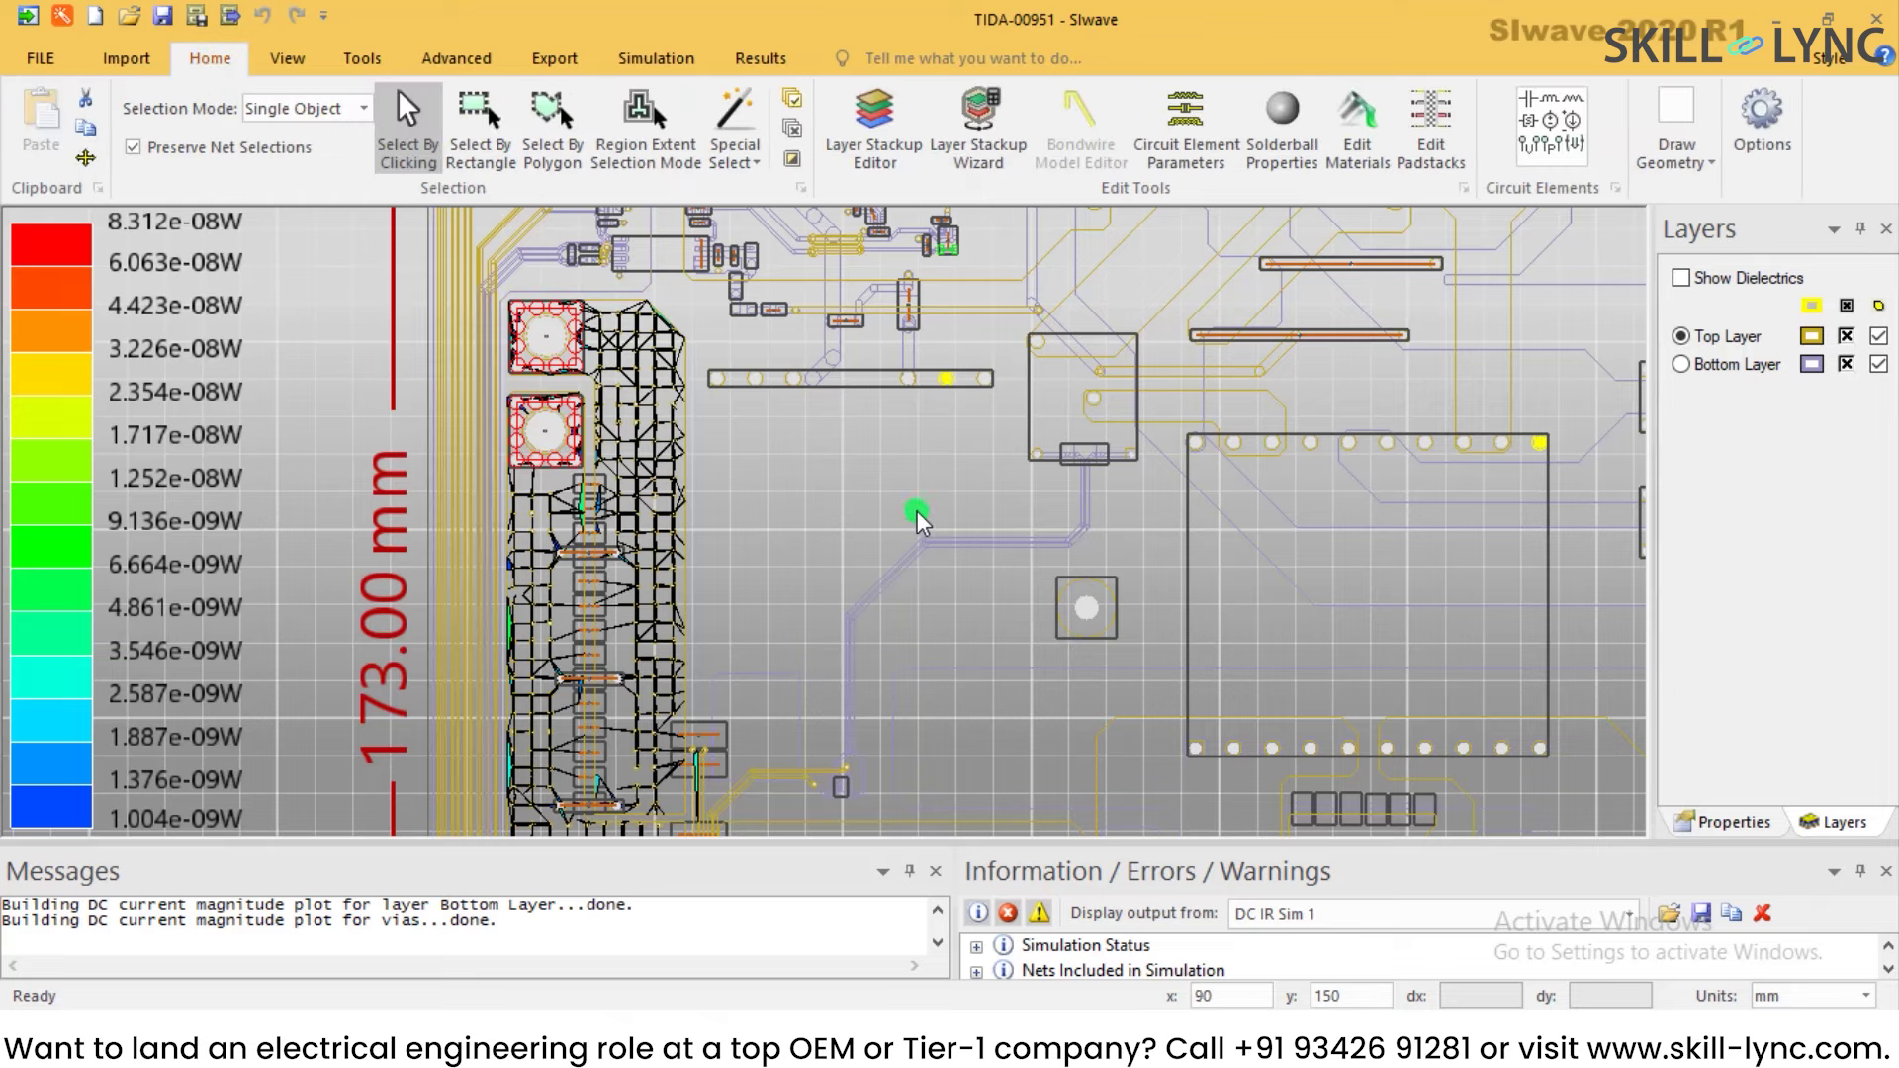
middle_drag(818, 538, 712, 470)
scroll(869, 539, down, 3)
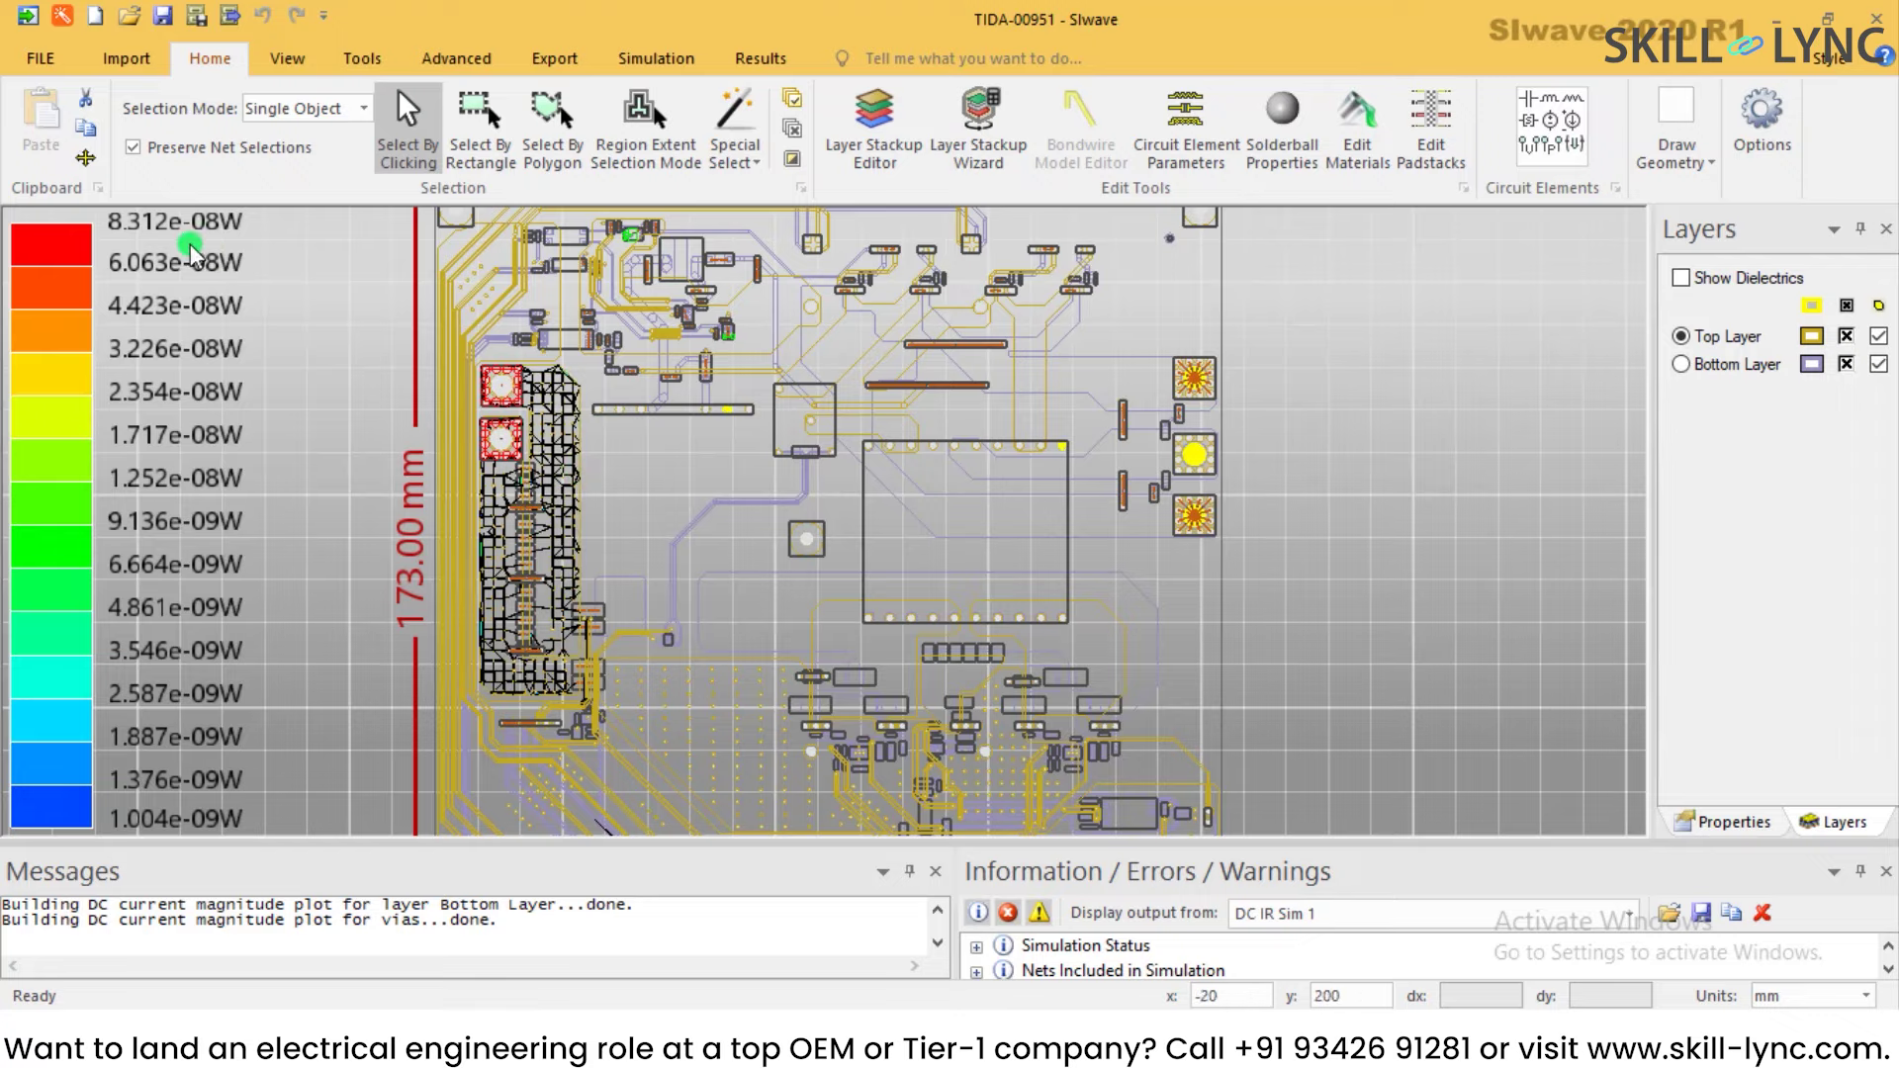
middle_drag(1412, 649, 1481, 481)
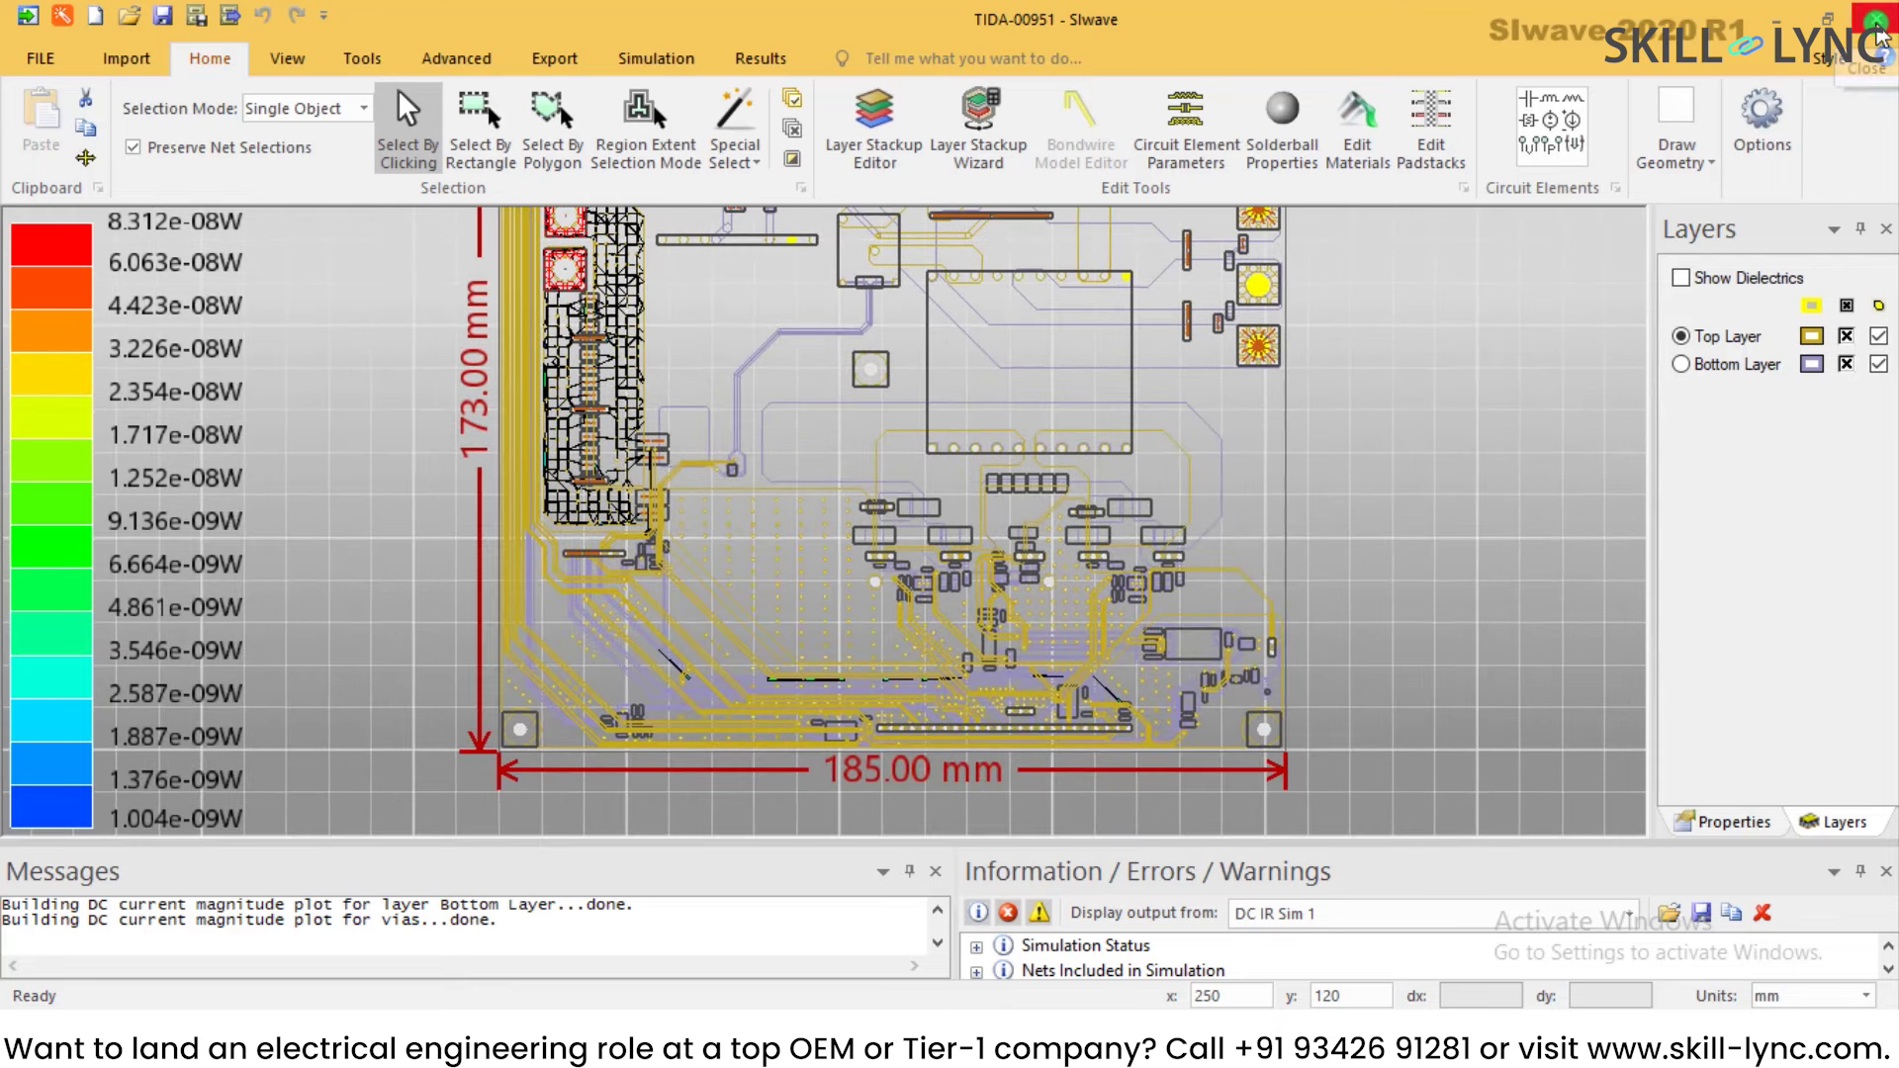
Step: Exit SIwave without saving the changes to TIDA-00951
click(41, 58)
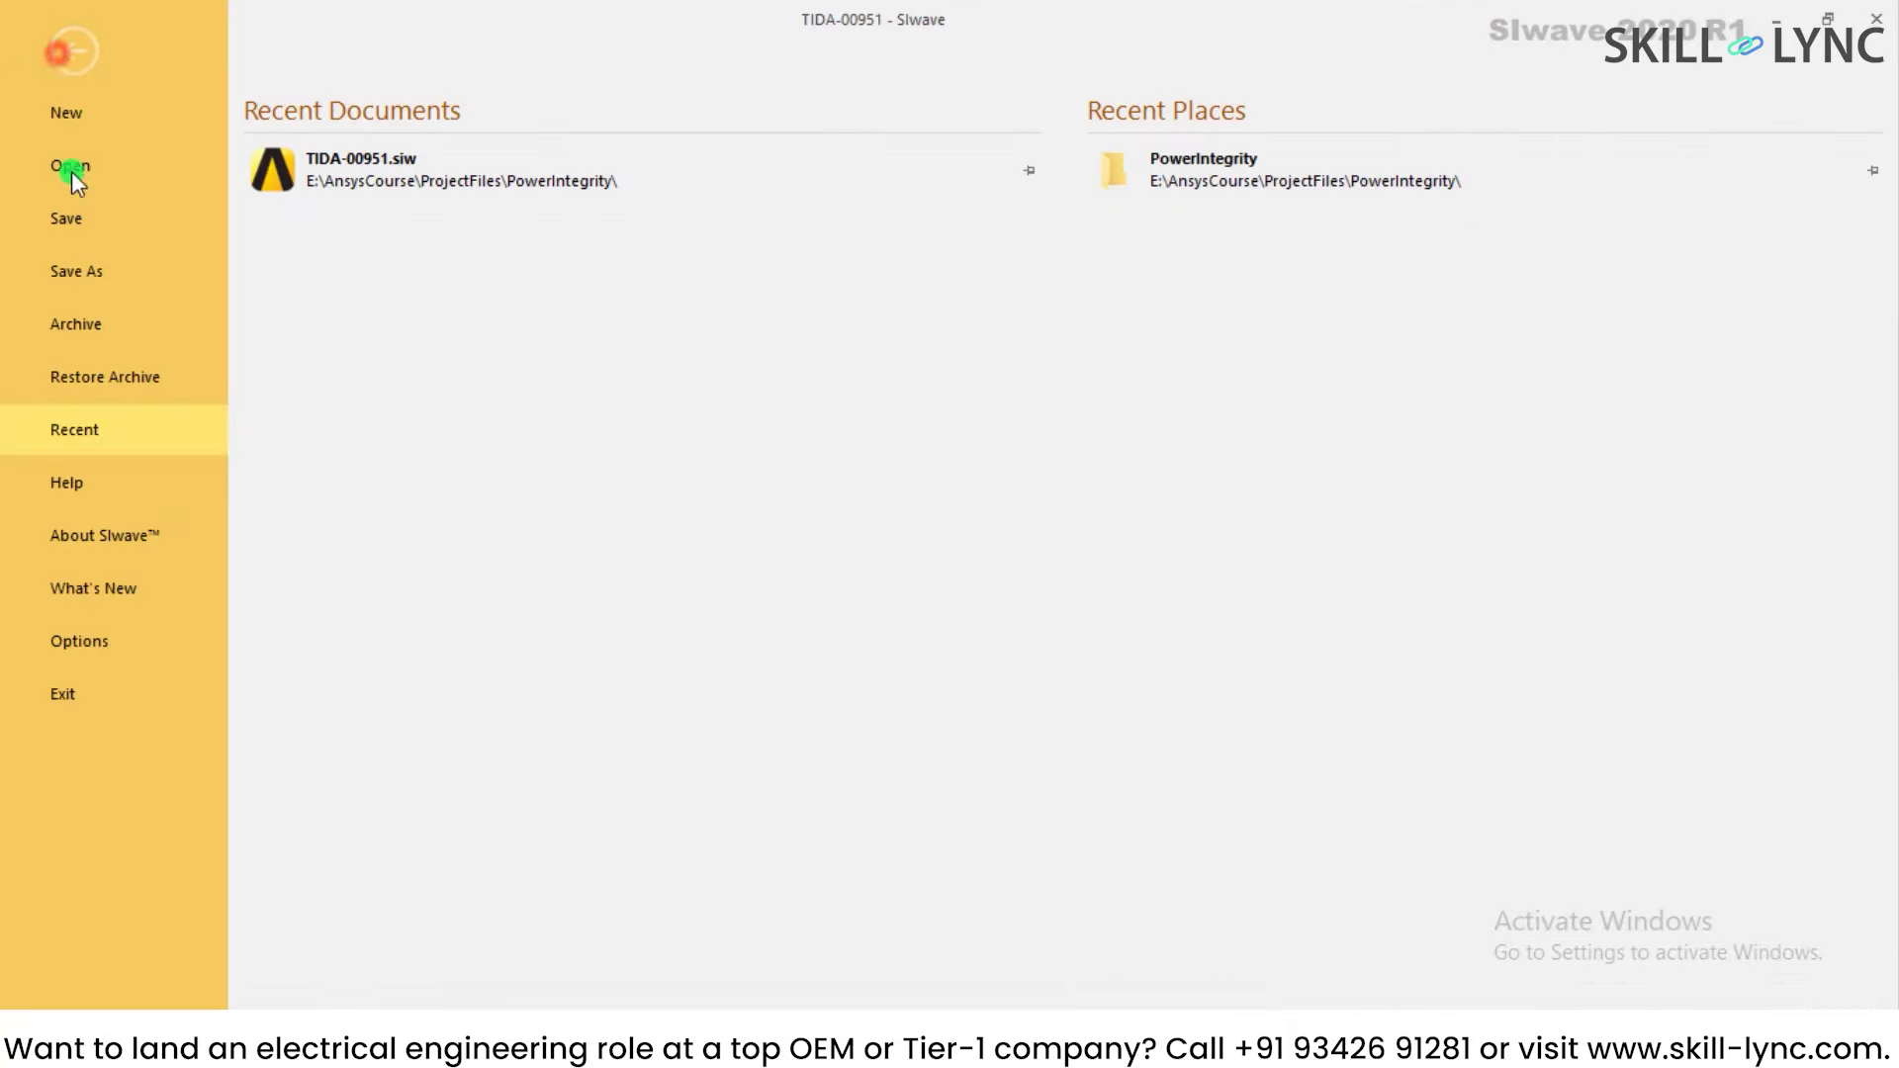
click(61, 690)
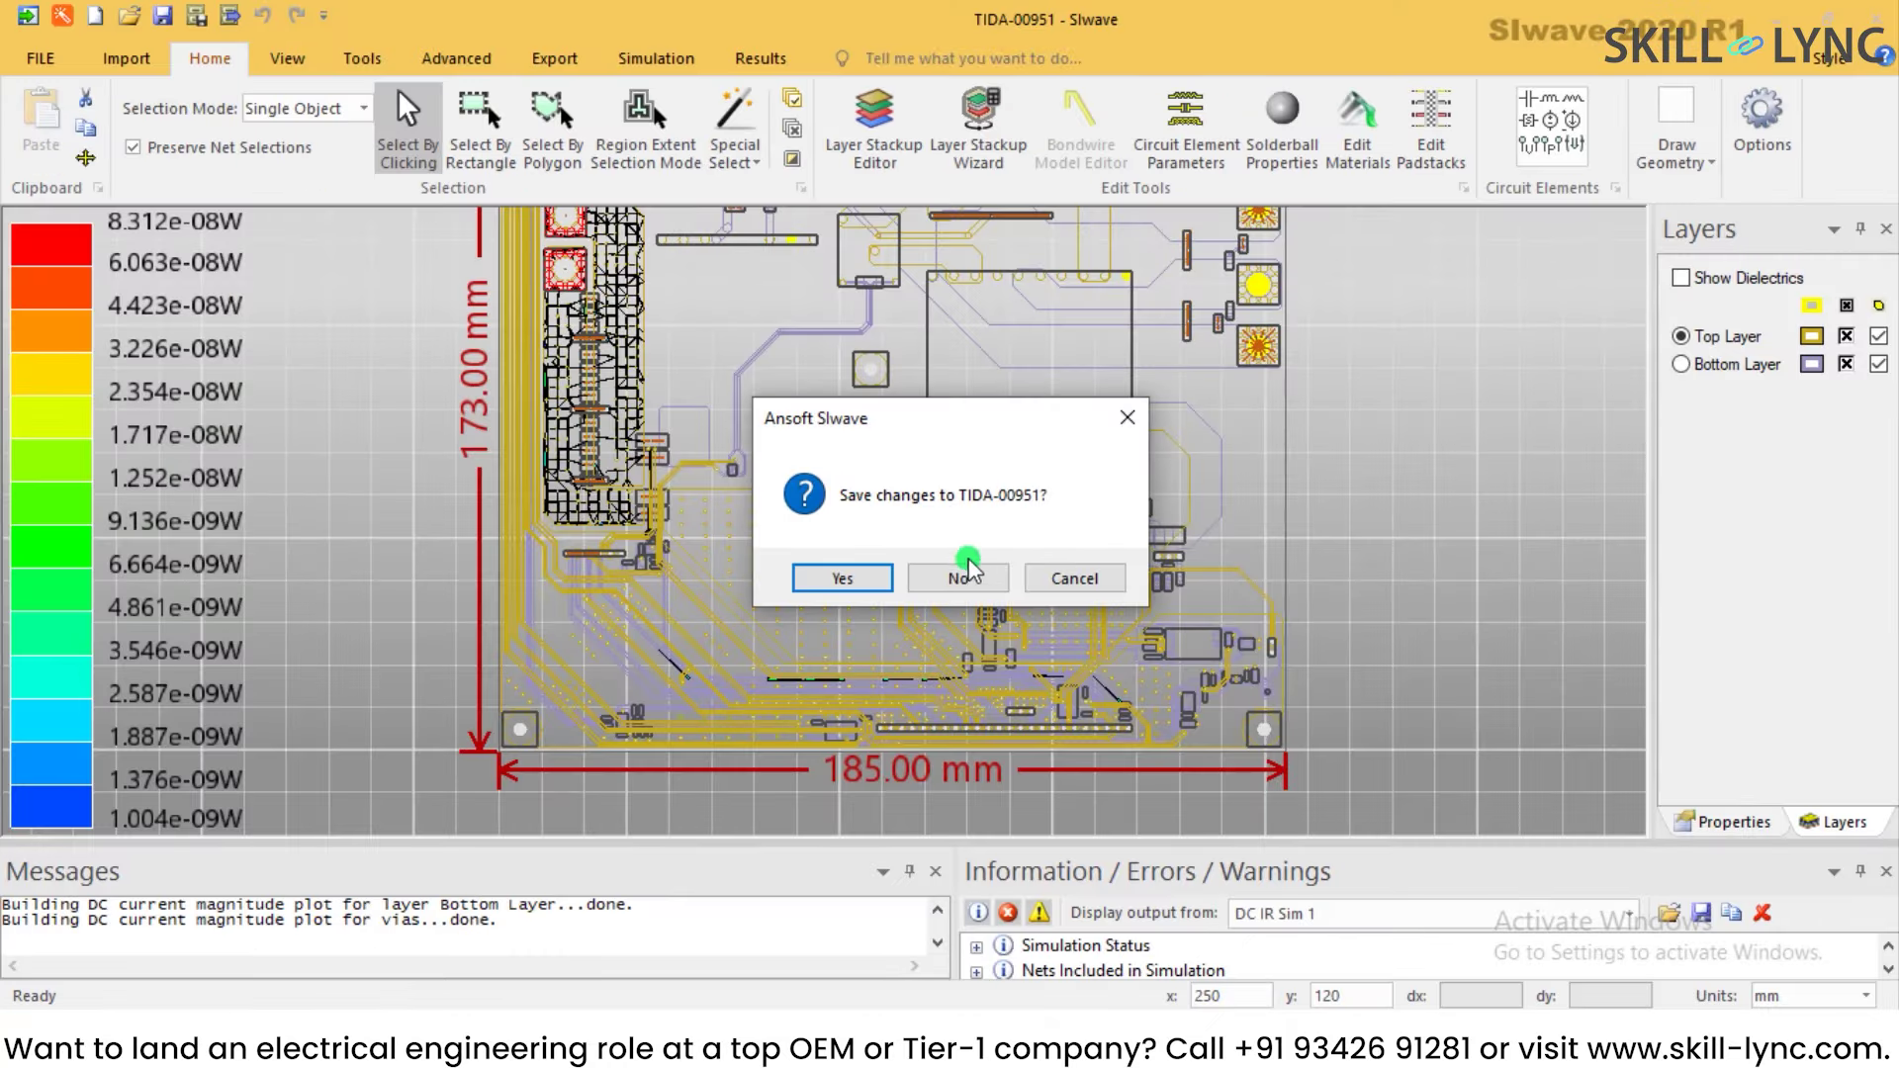
click(959, 578)
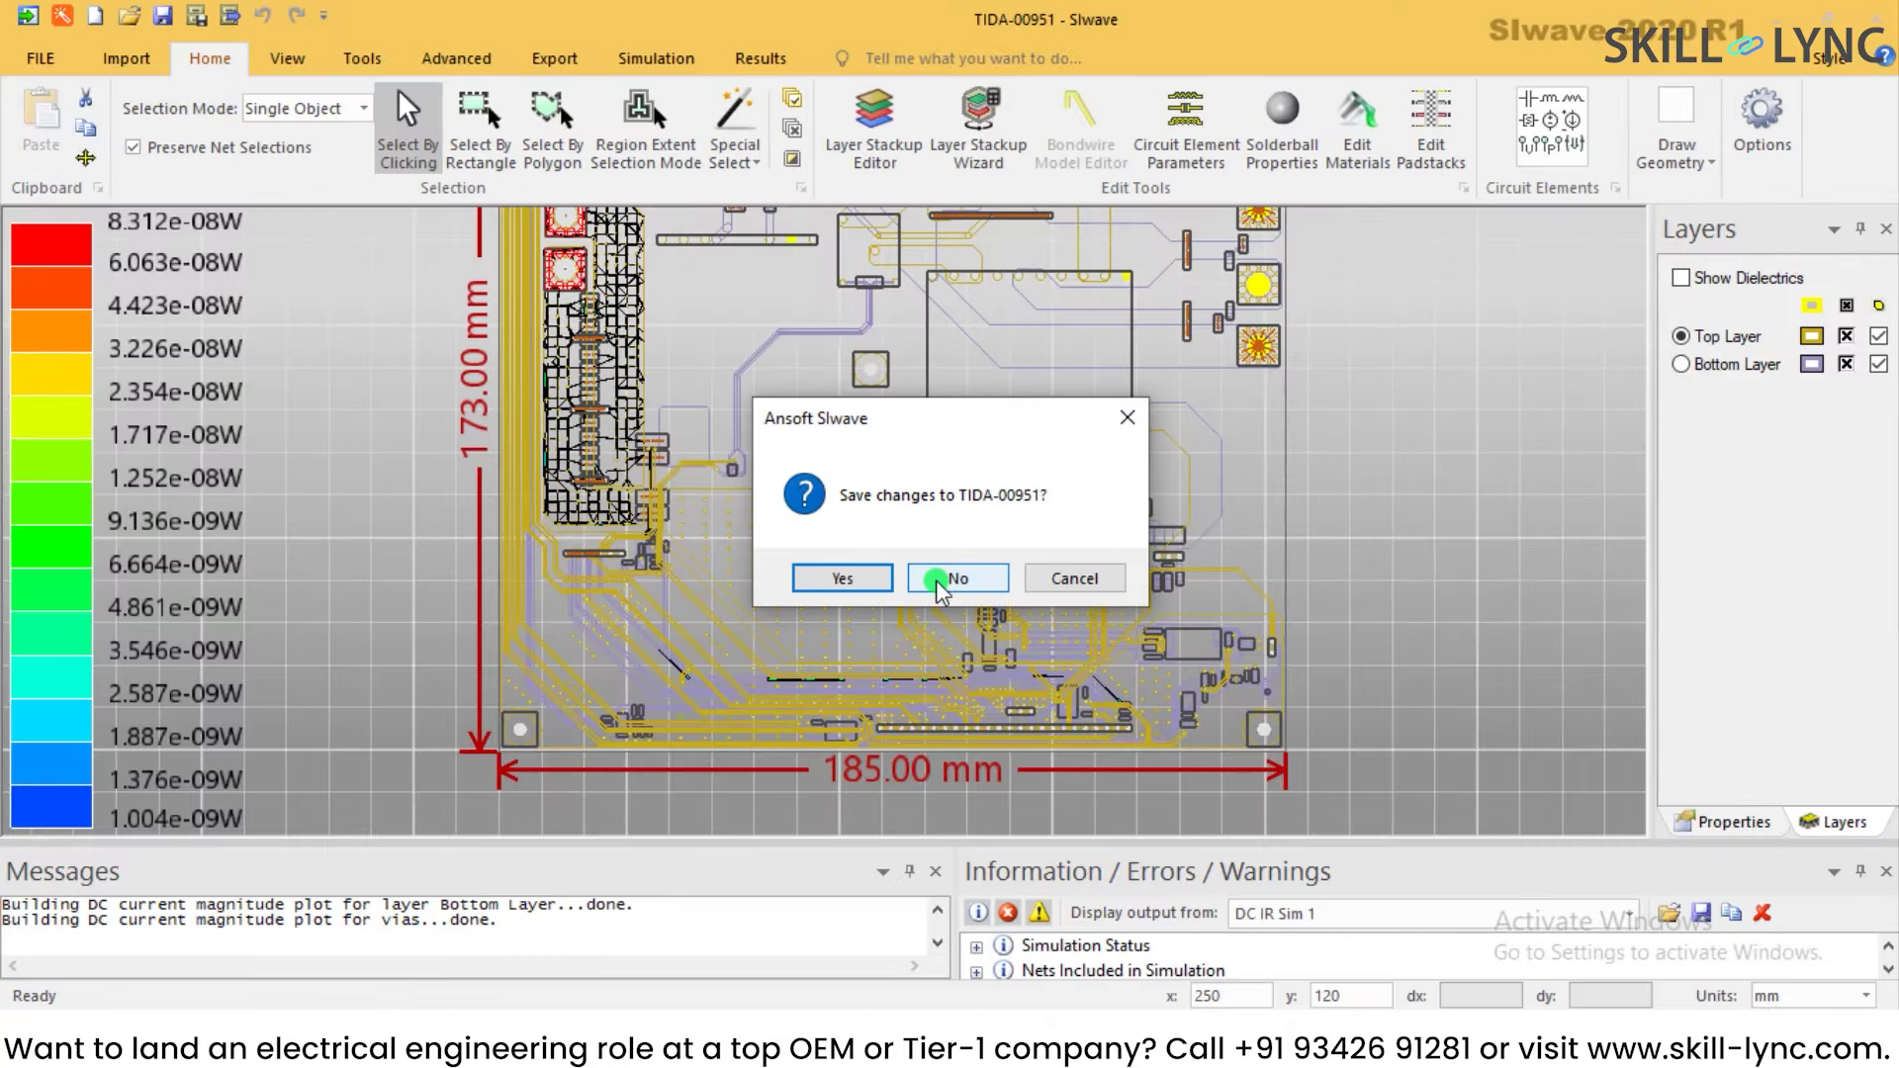
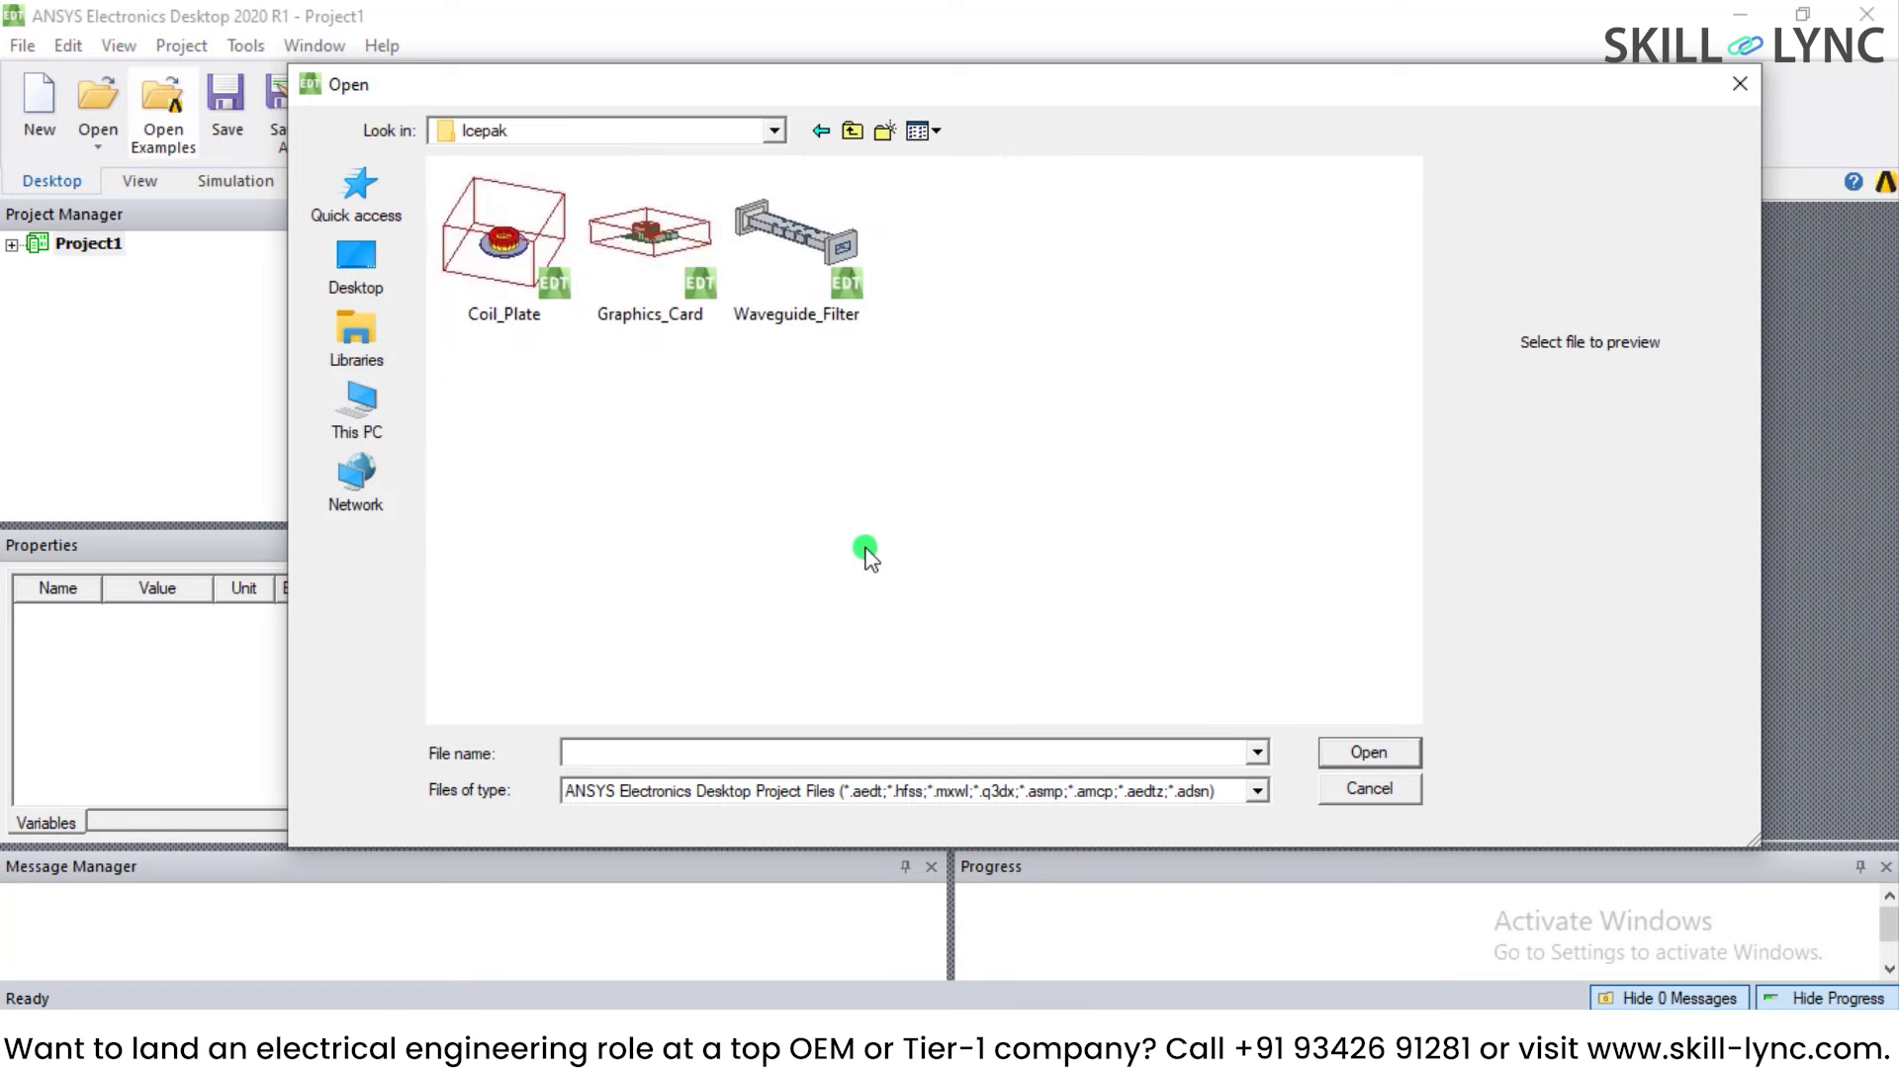
Step: Open the Icepak example project Graphics_Card in ANSYS Electronics Desktop and view its board model from the side and from above
click(641, 269)
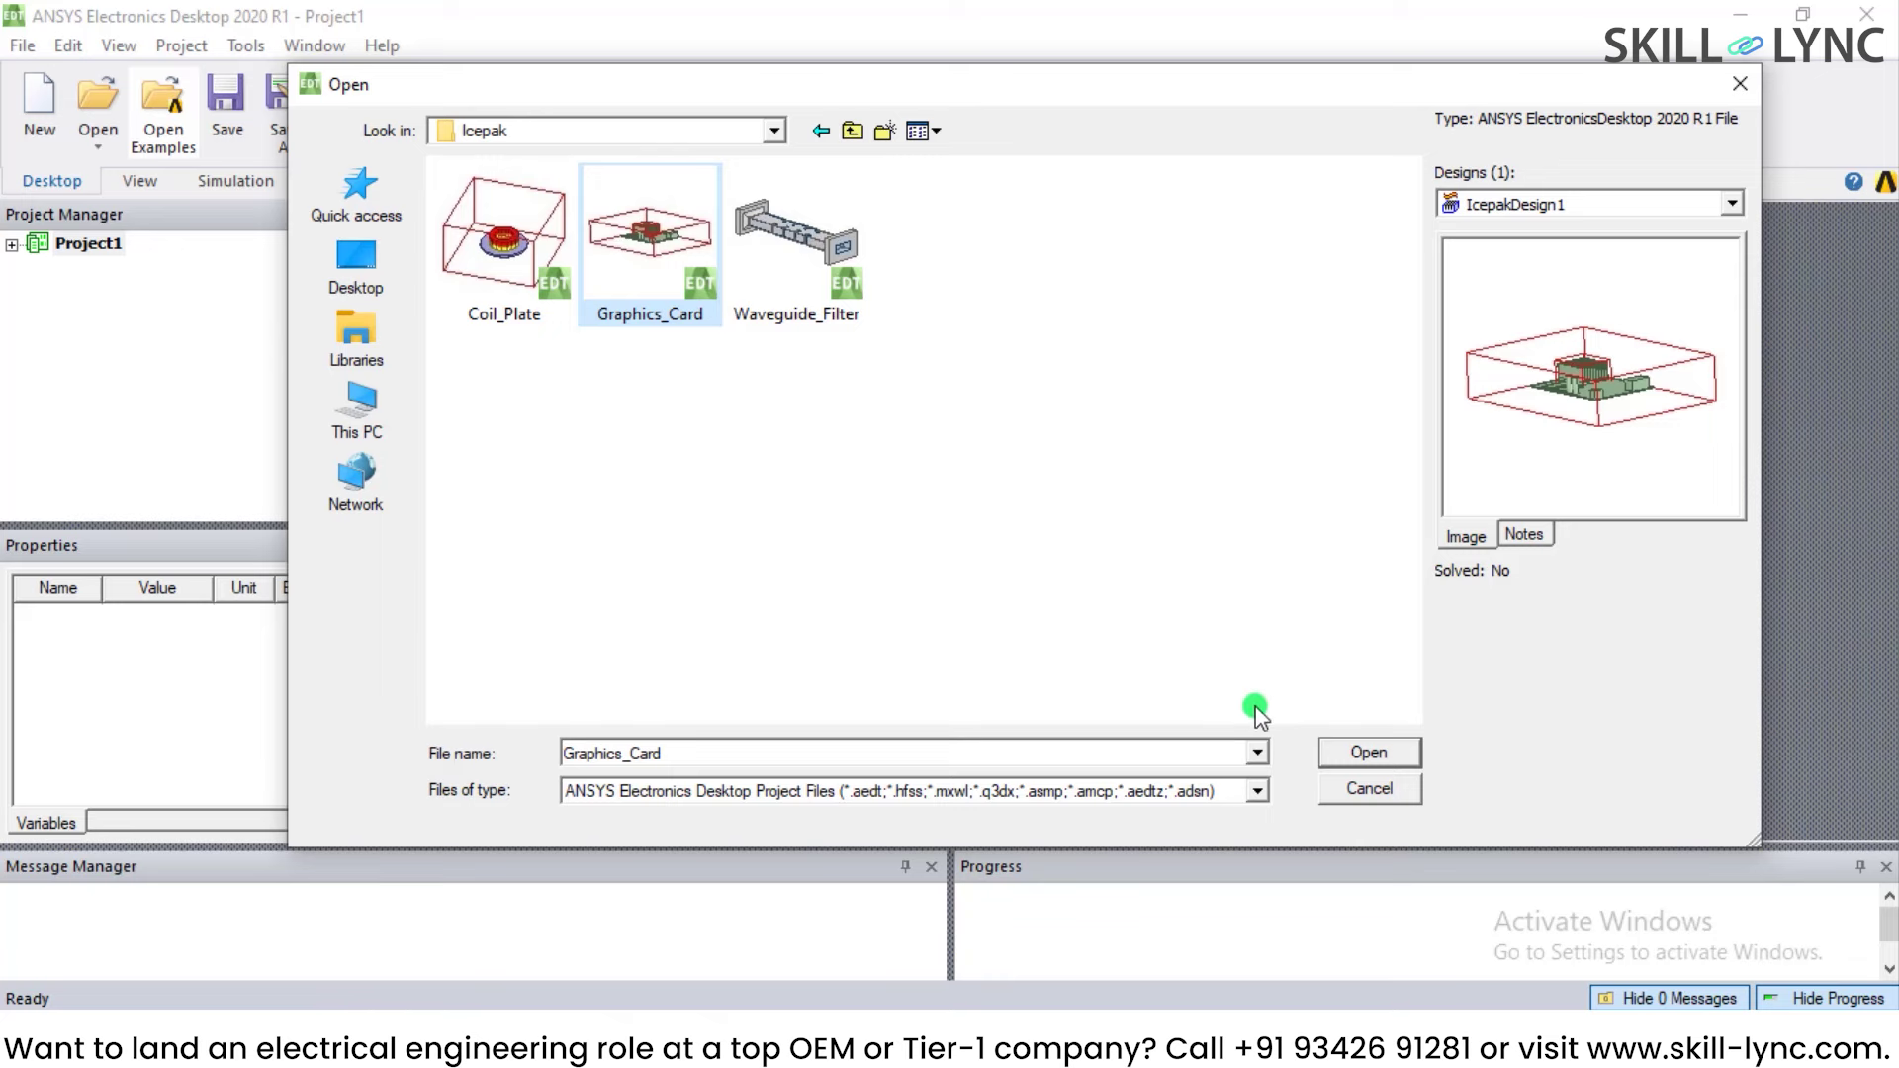
click(1351, 751)
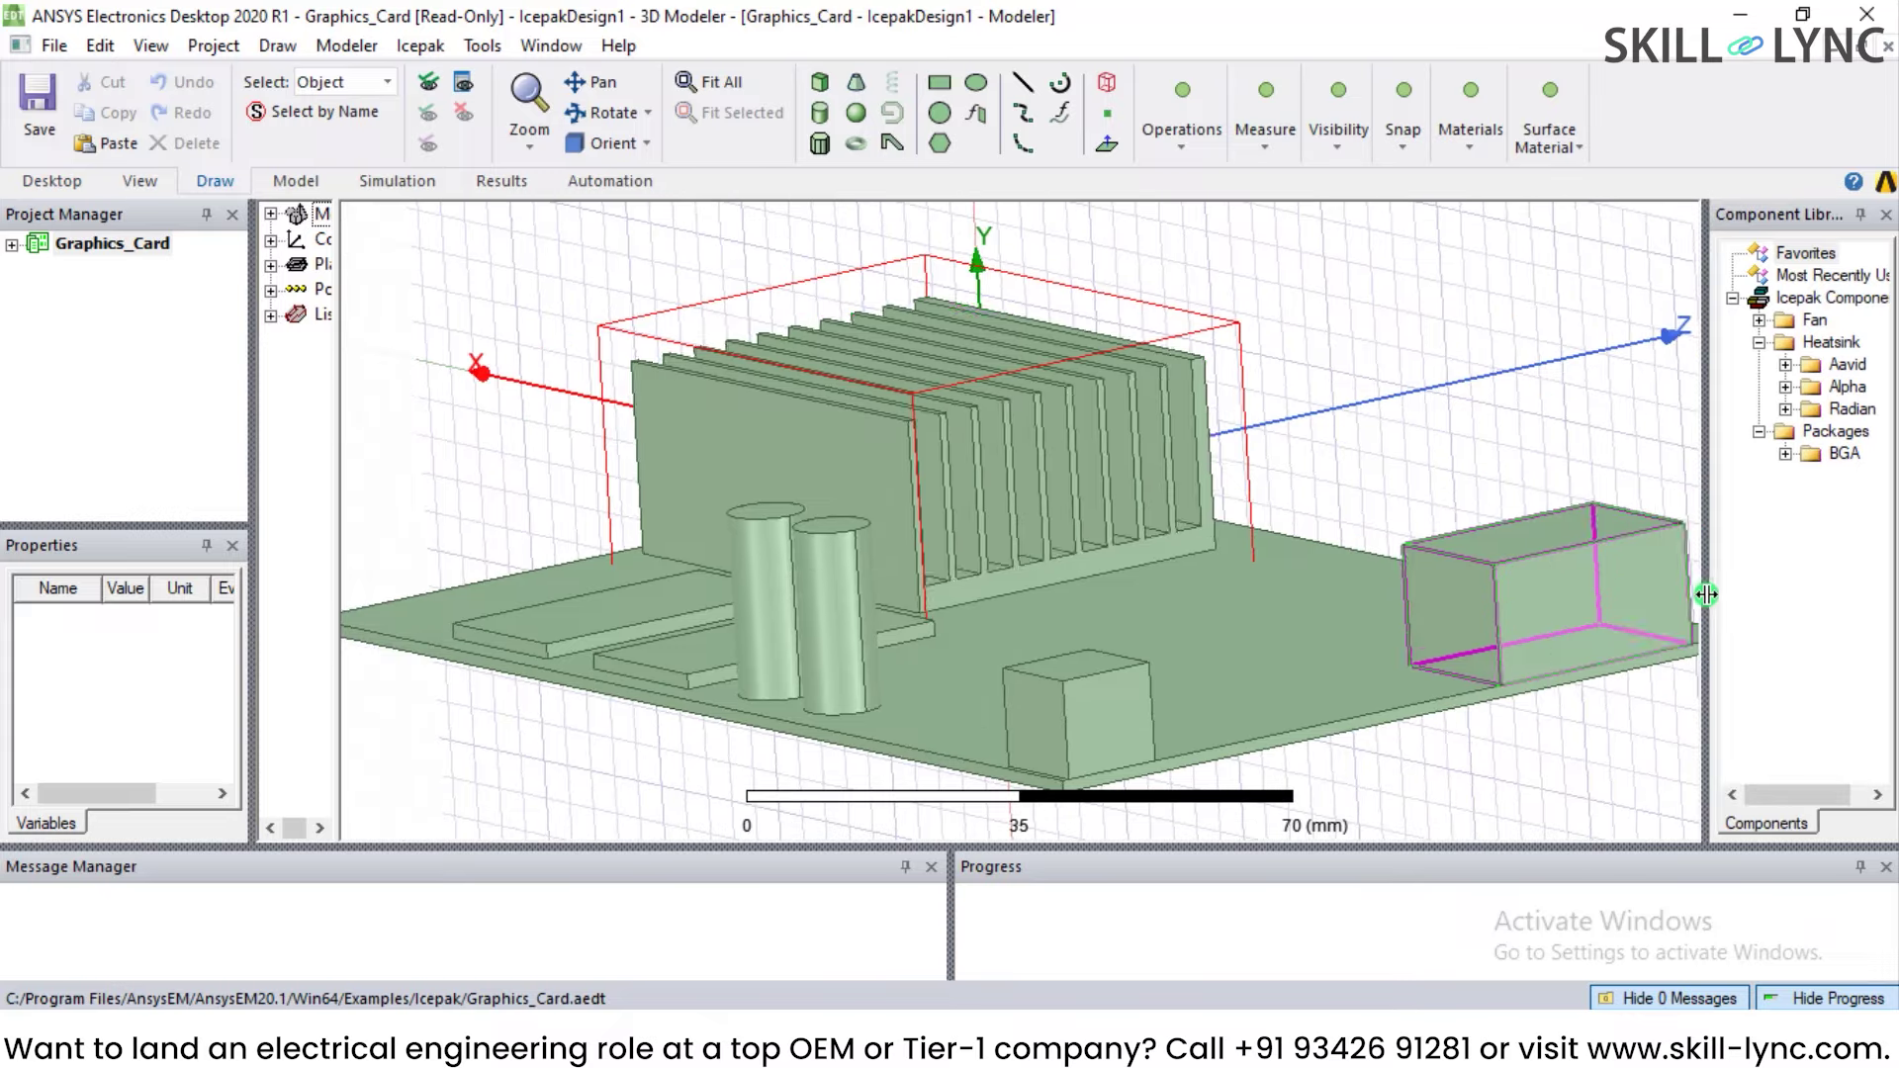
alt+drag(1119, 653, 1178, 621)
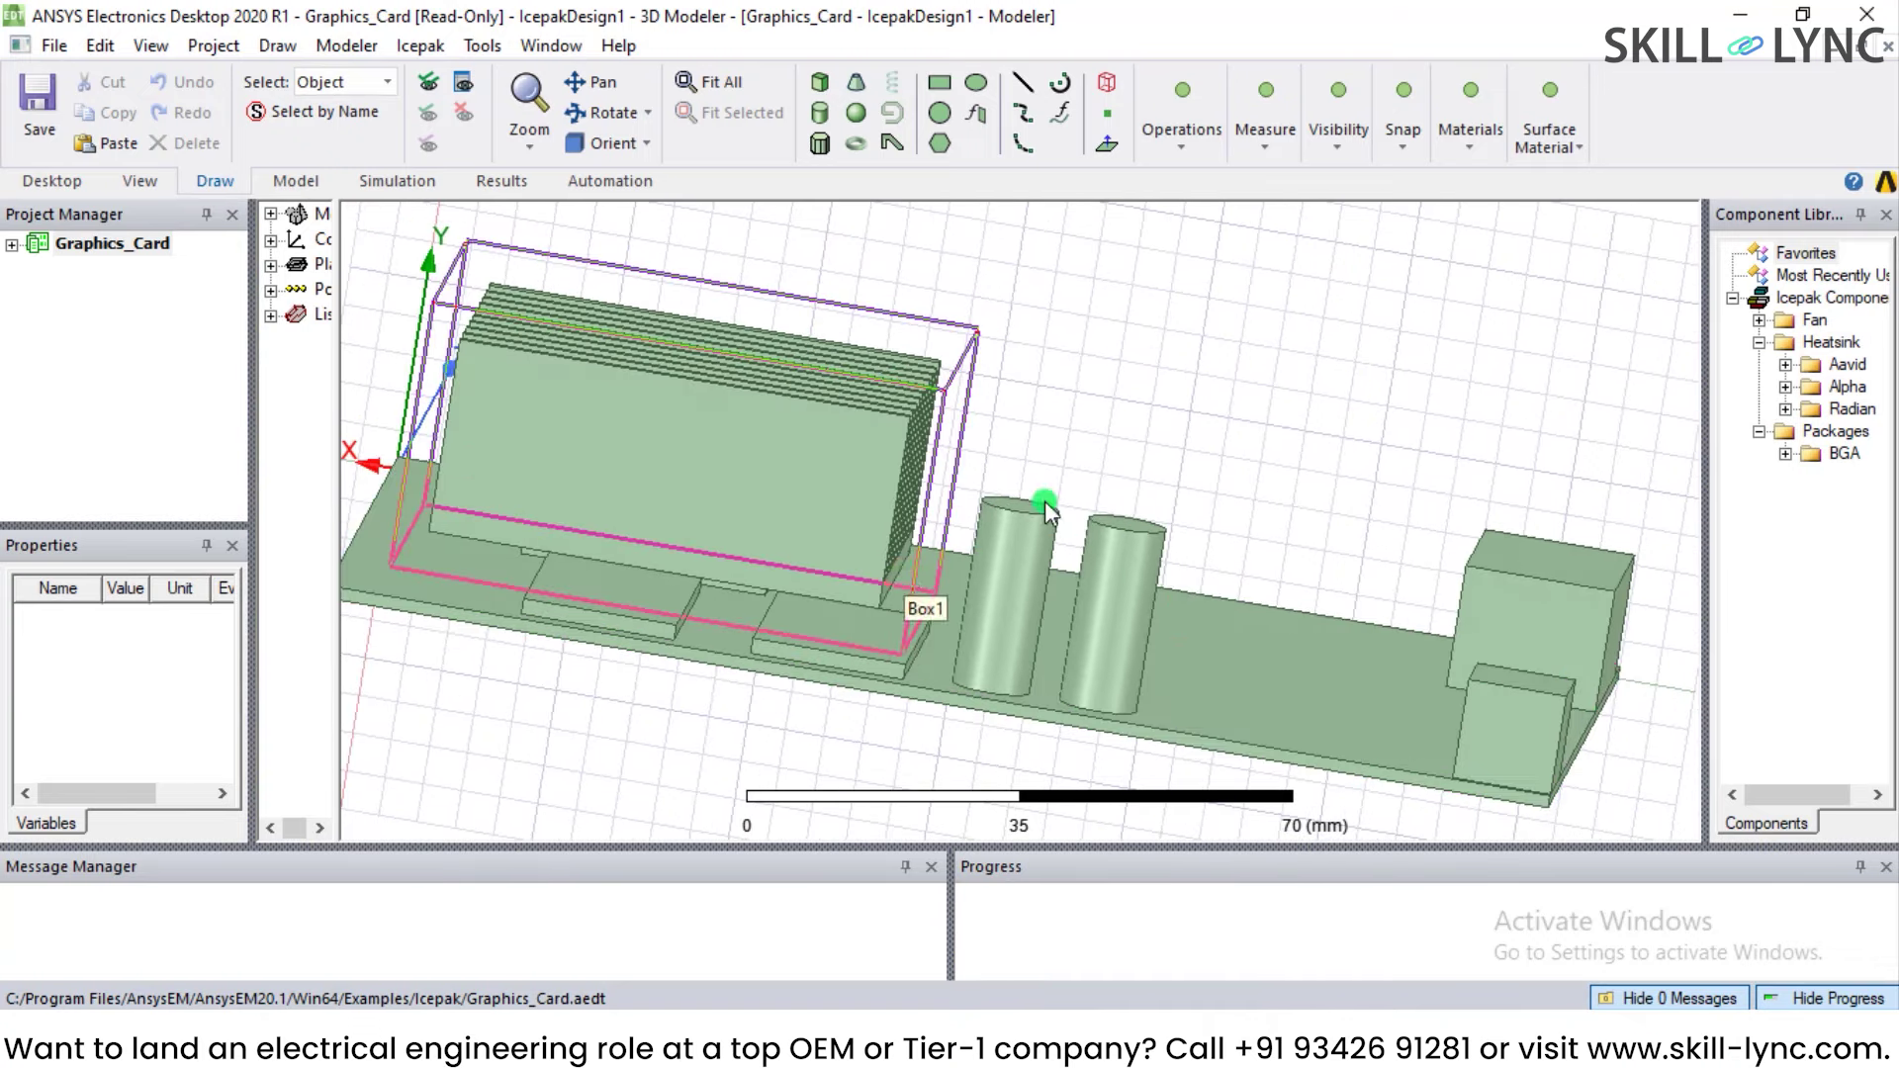
click(1352, 363)
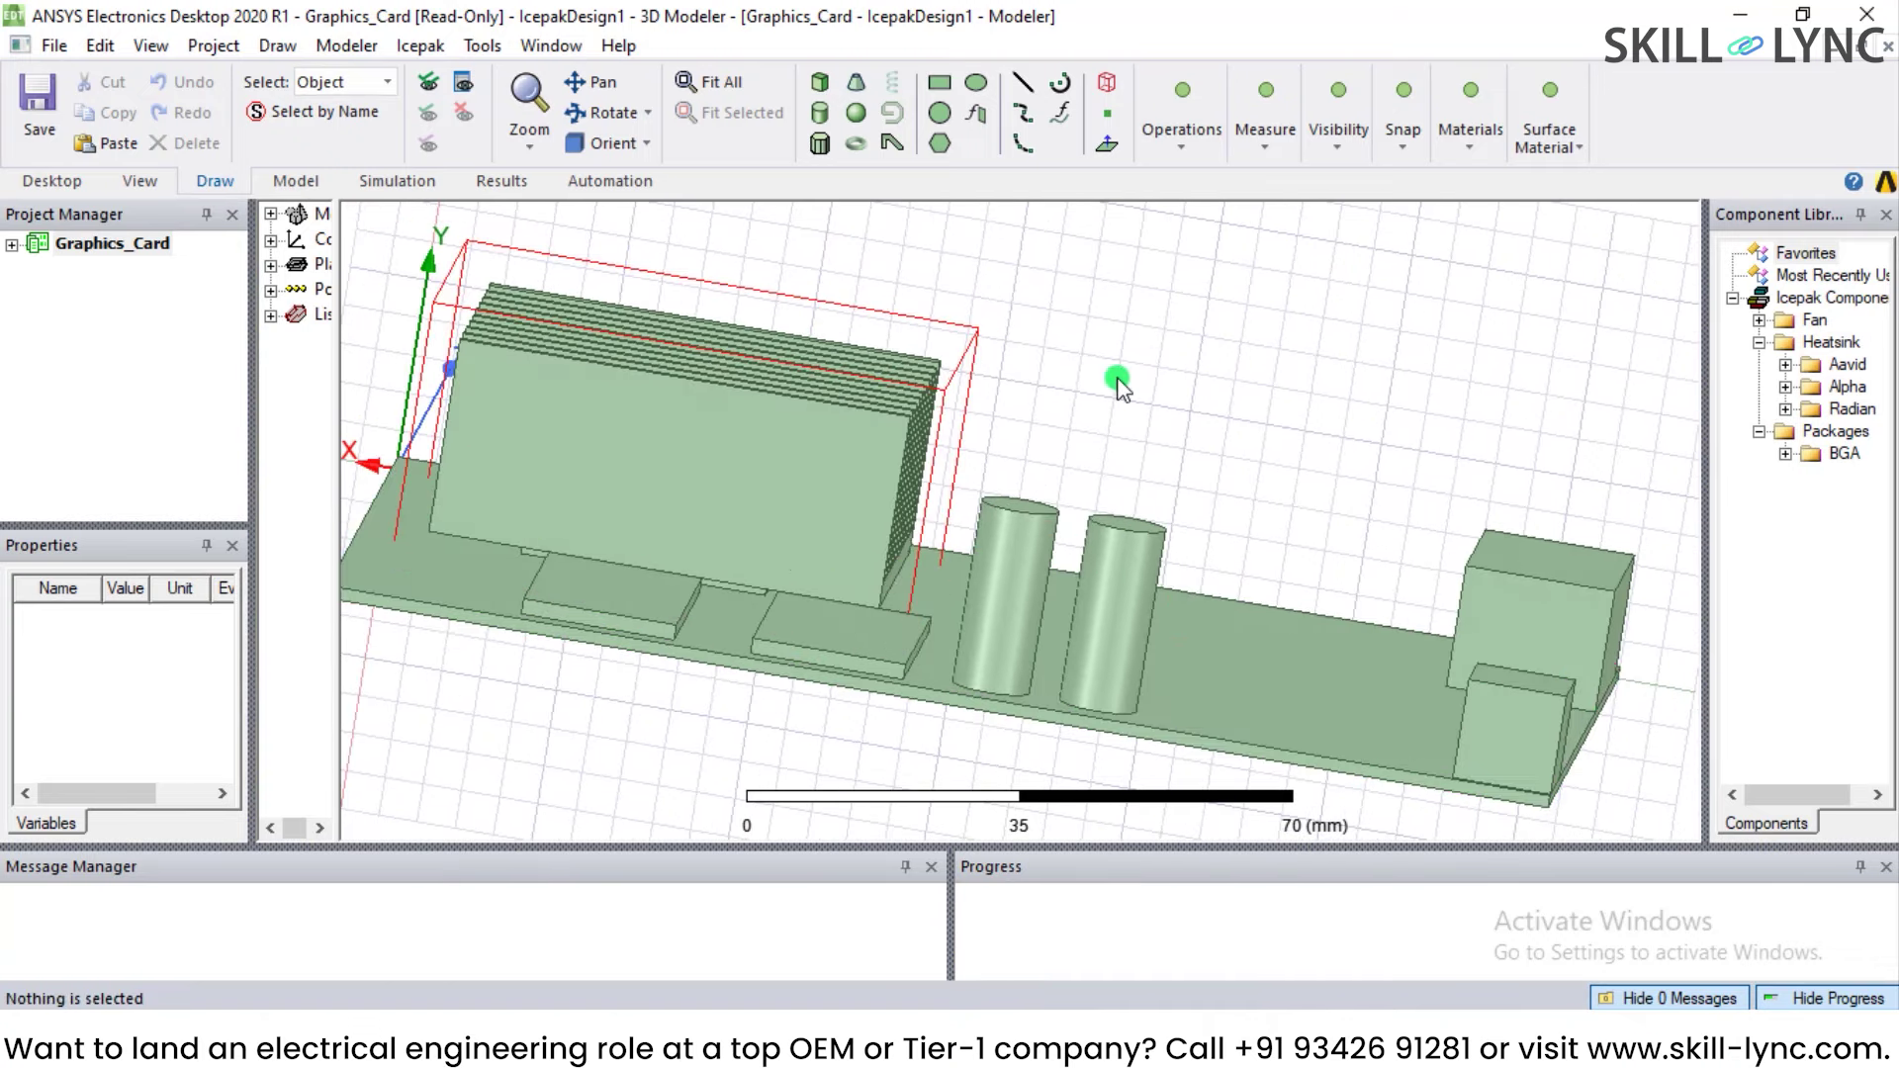
alt+drag(1261, 597, 1239, 674)
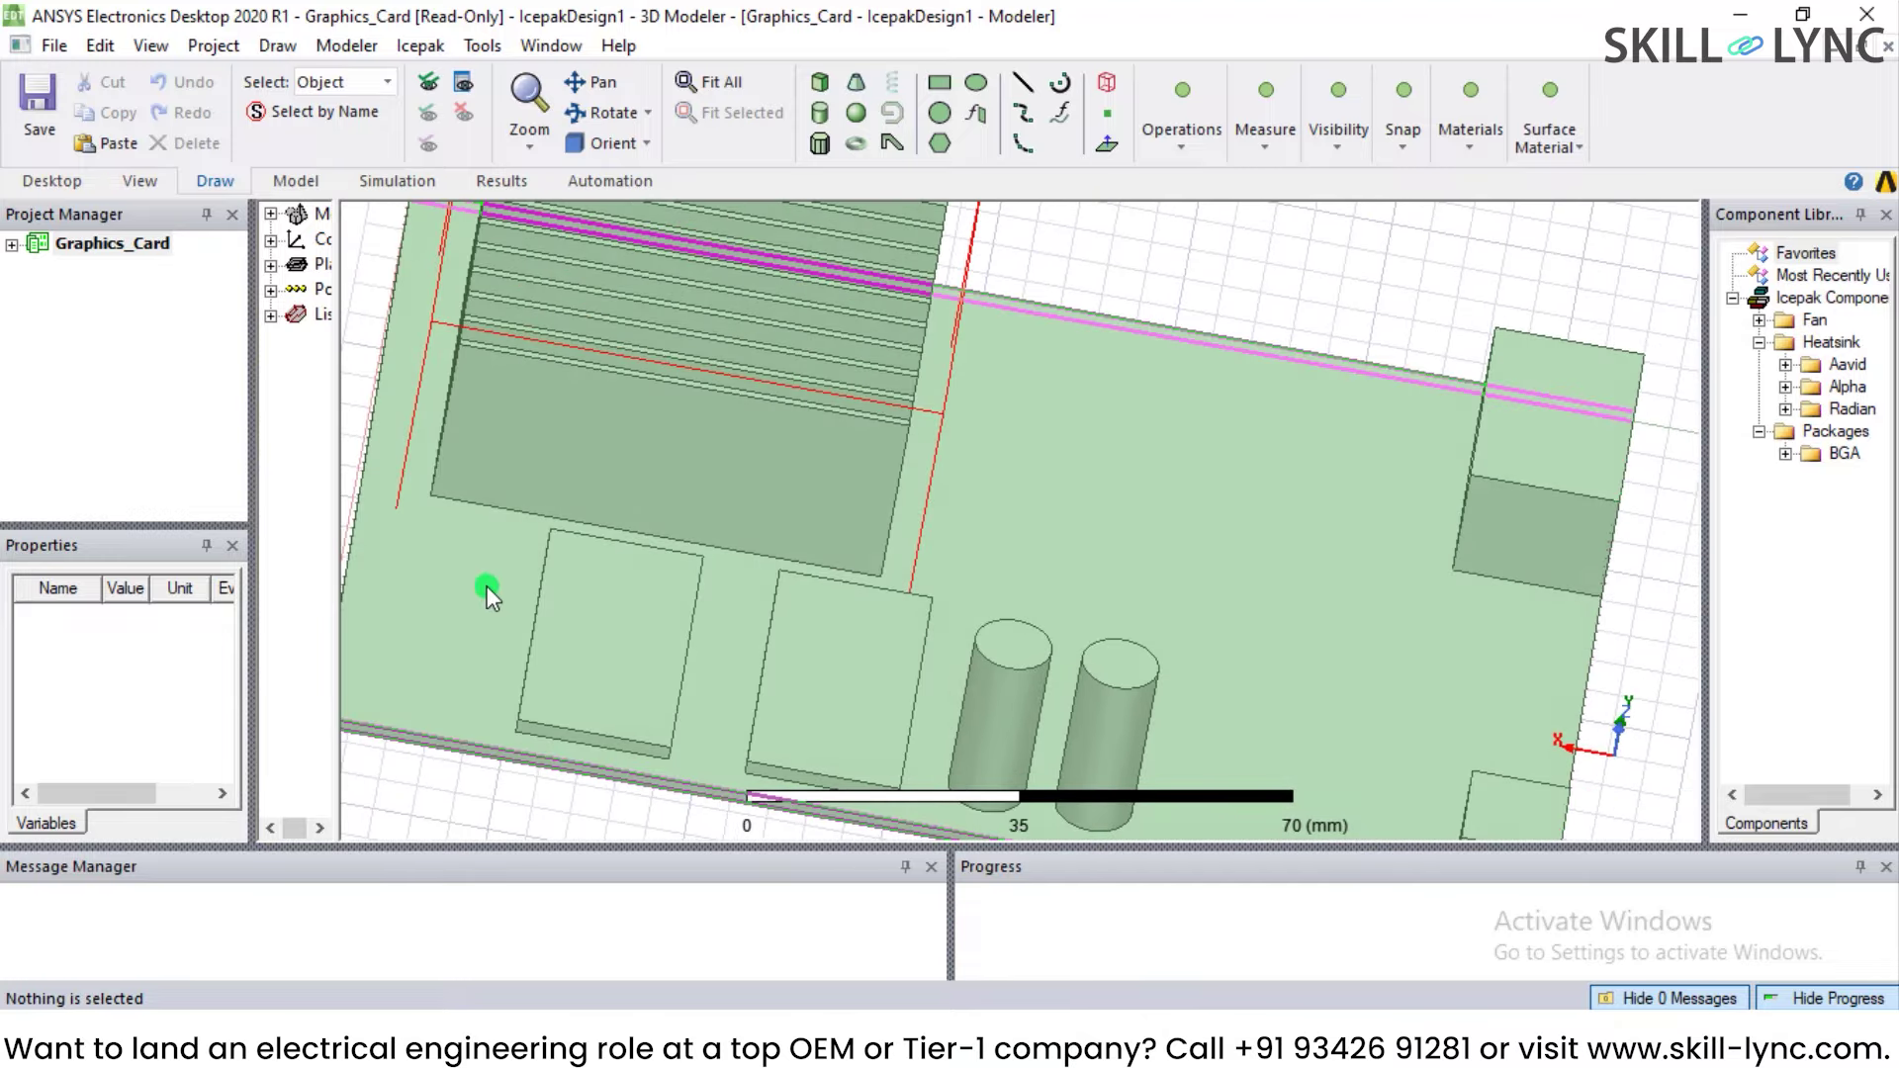
Step: Widen the model tree and Project Manager, and expand the Graphics_Card project down to the contents of IcepakDesign1
drag(338, 544, 453, 548)
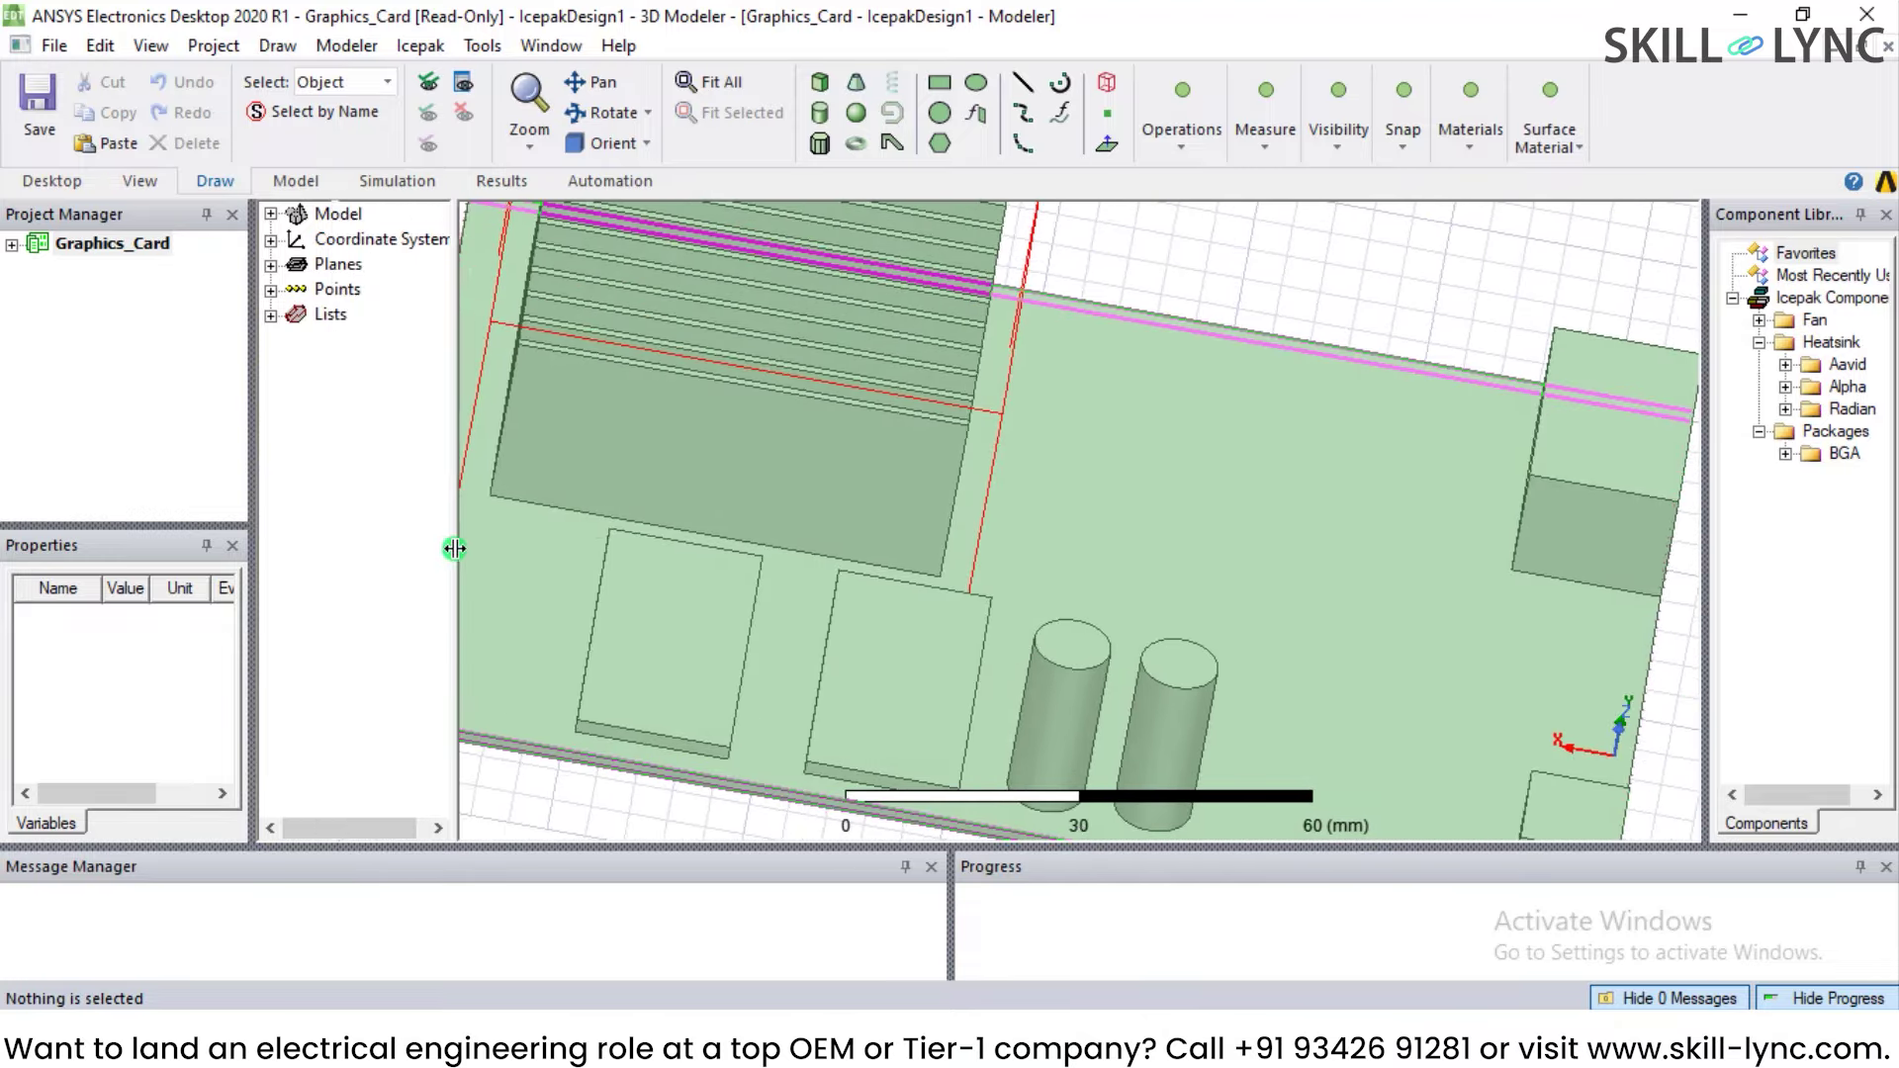
click(12, 244)
click(38, 268)
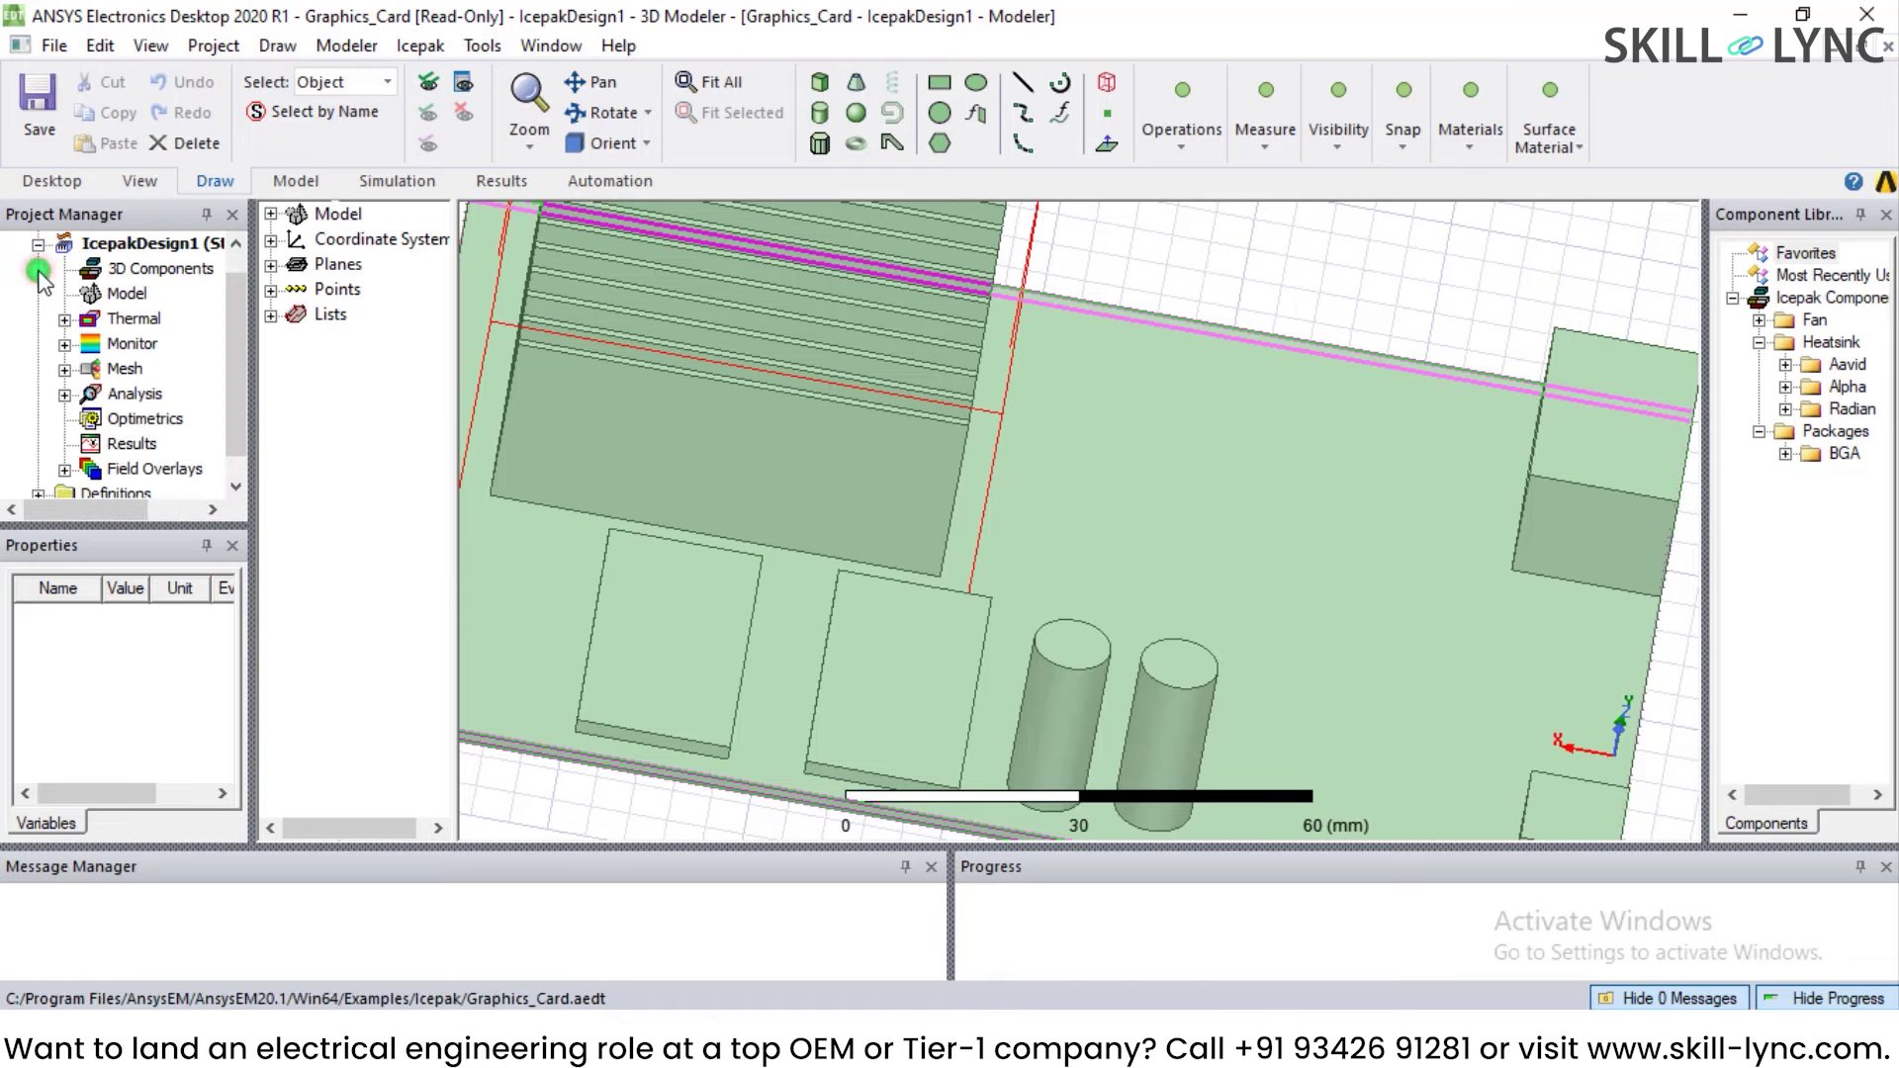
drag(249, 364, 314, 376)
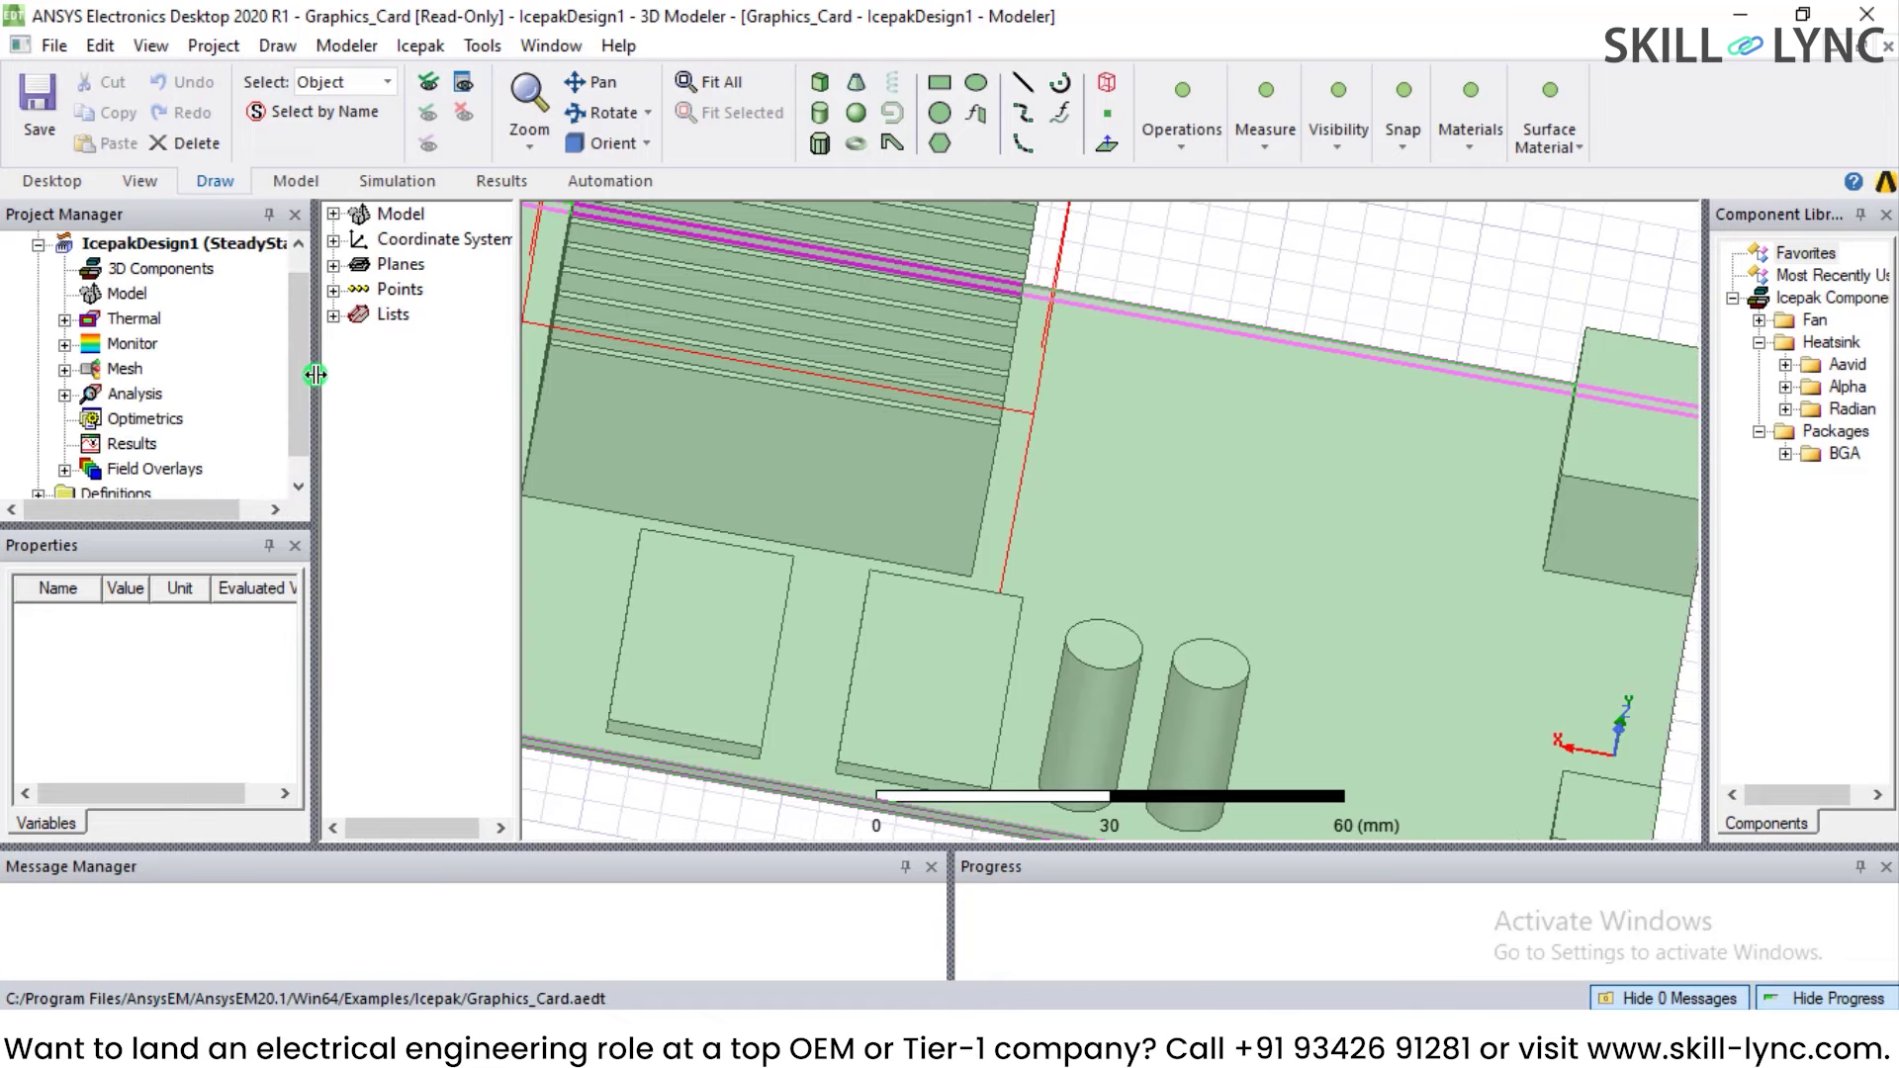
Step: Review the analysis setup, thermal conditions and model objects in the design list of IcepakDesign1, and close the list
double_click(134, 395)
click(829, 389)
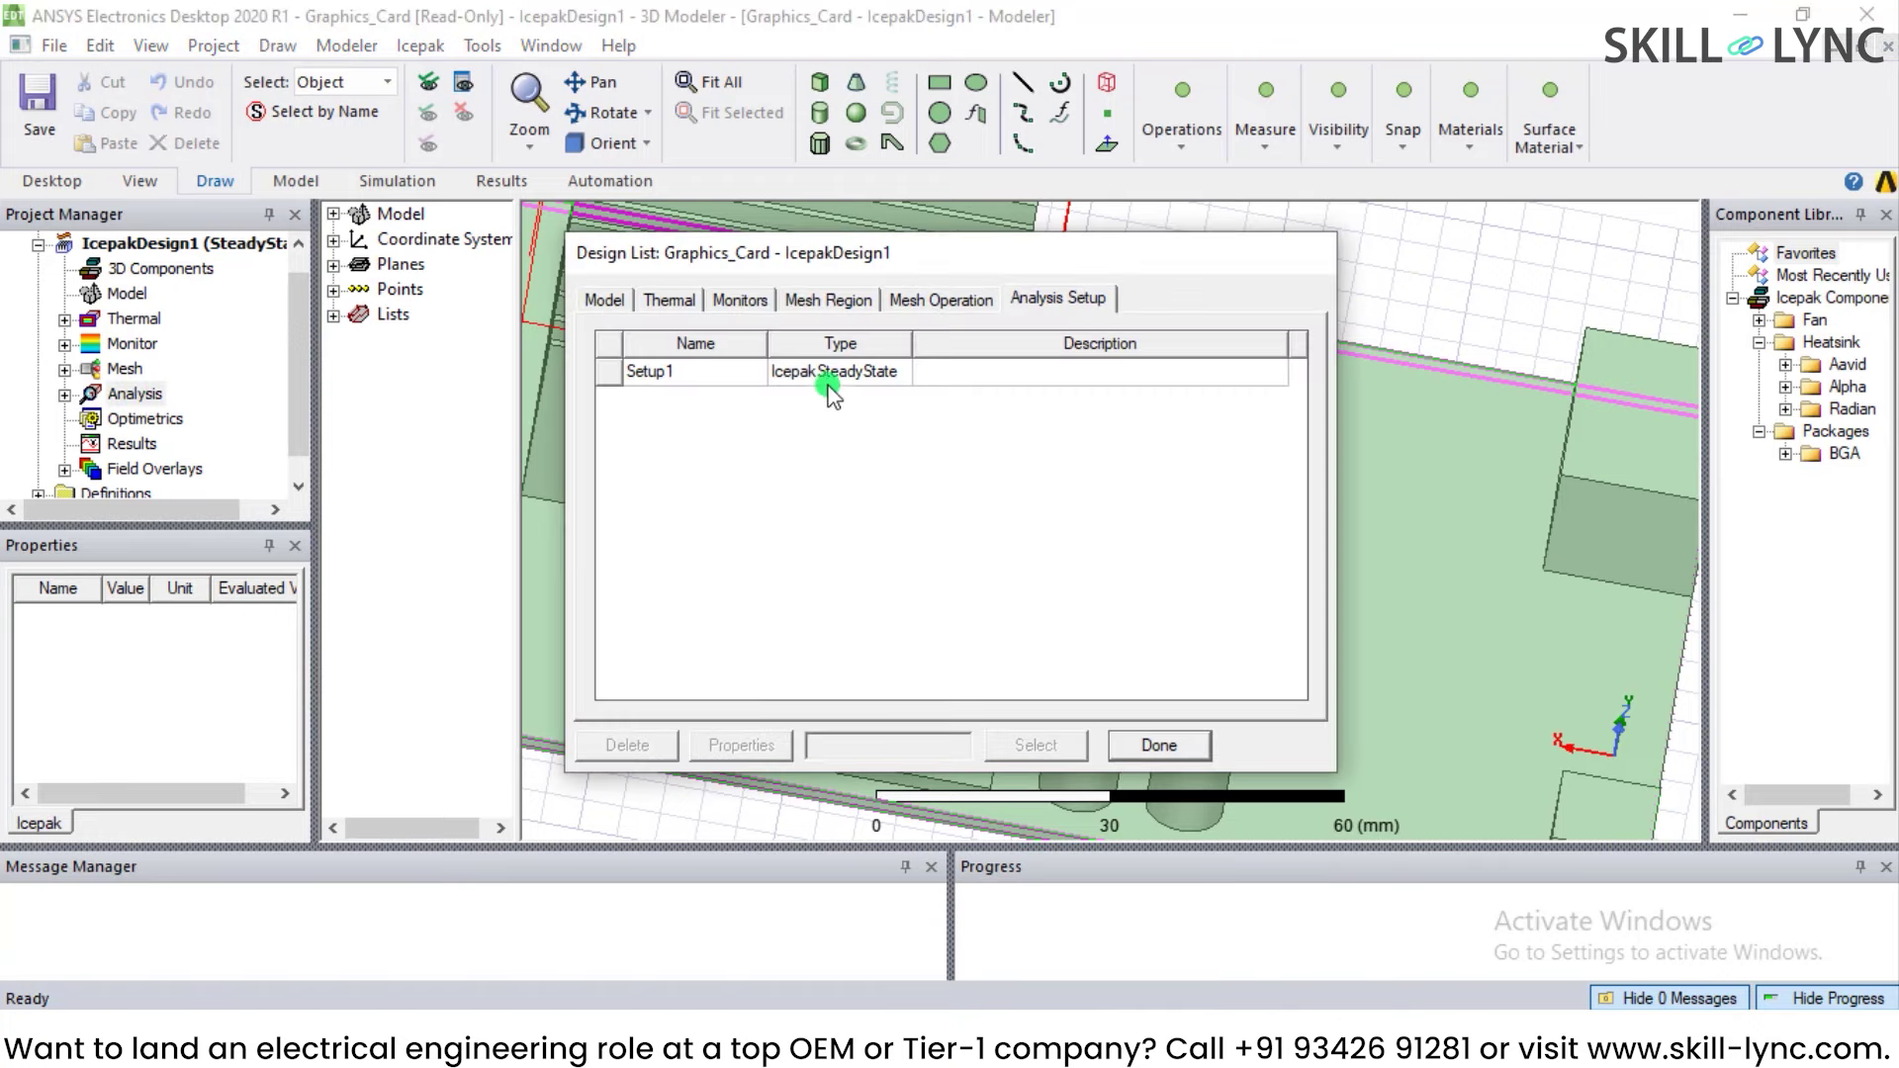
click(679, 305)
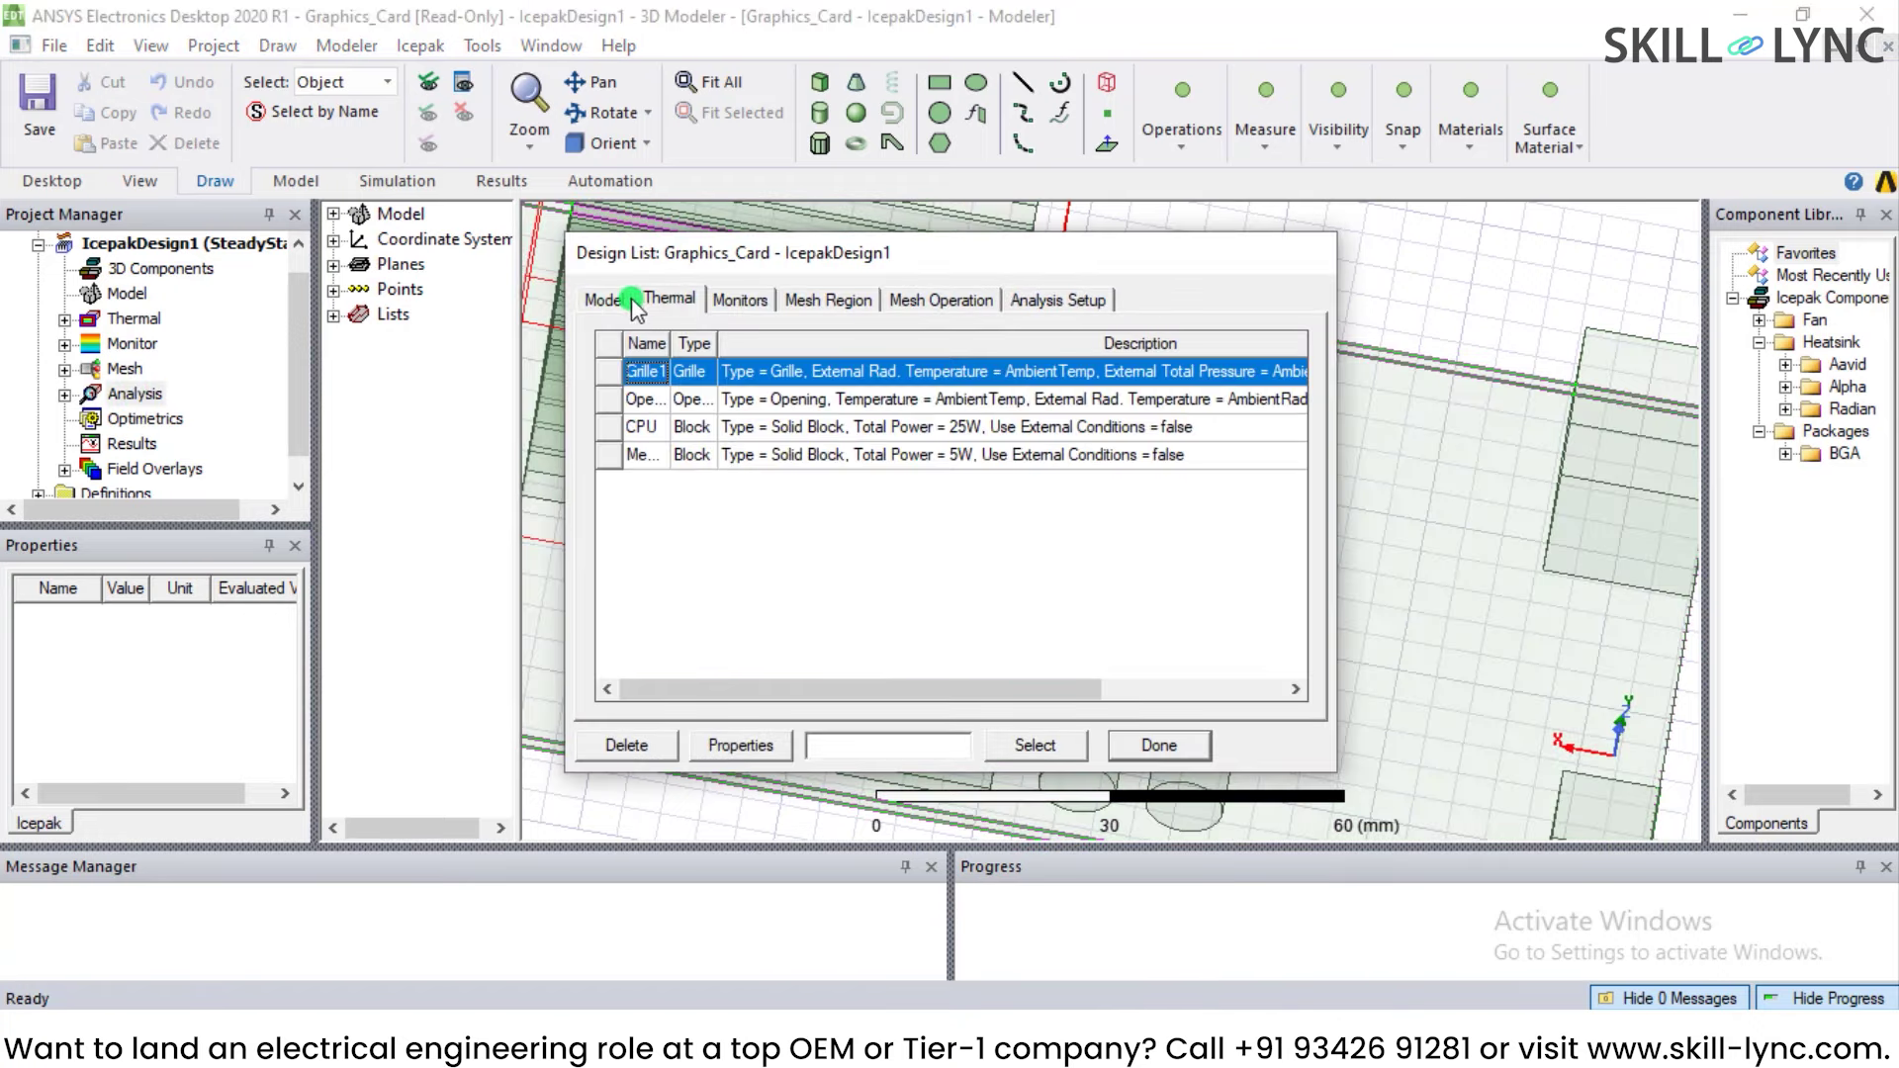
click(618, 300)
click(1115, 694)
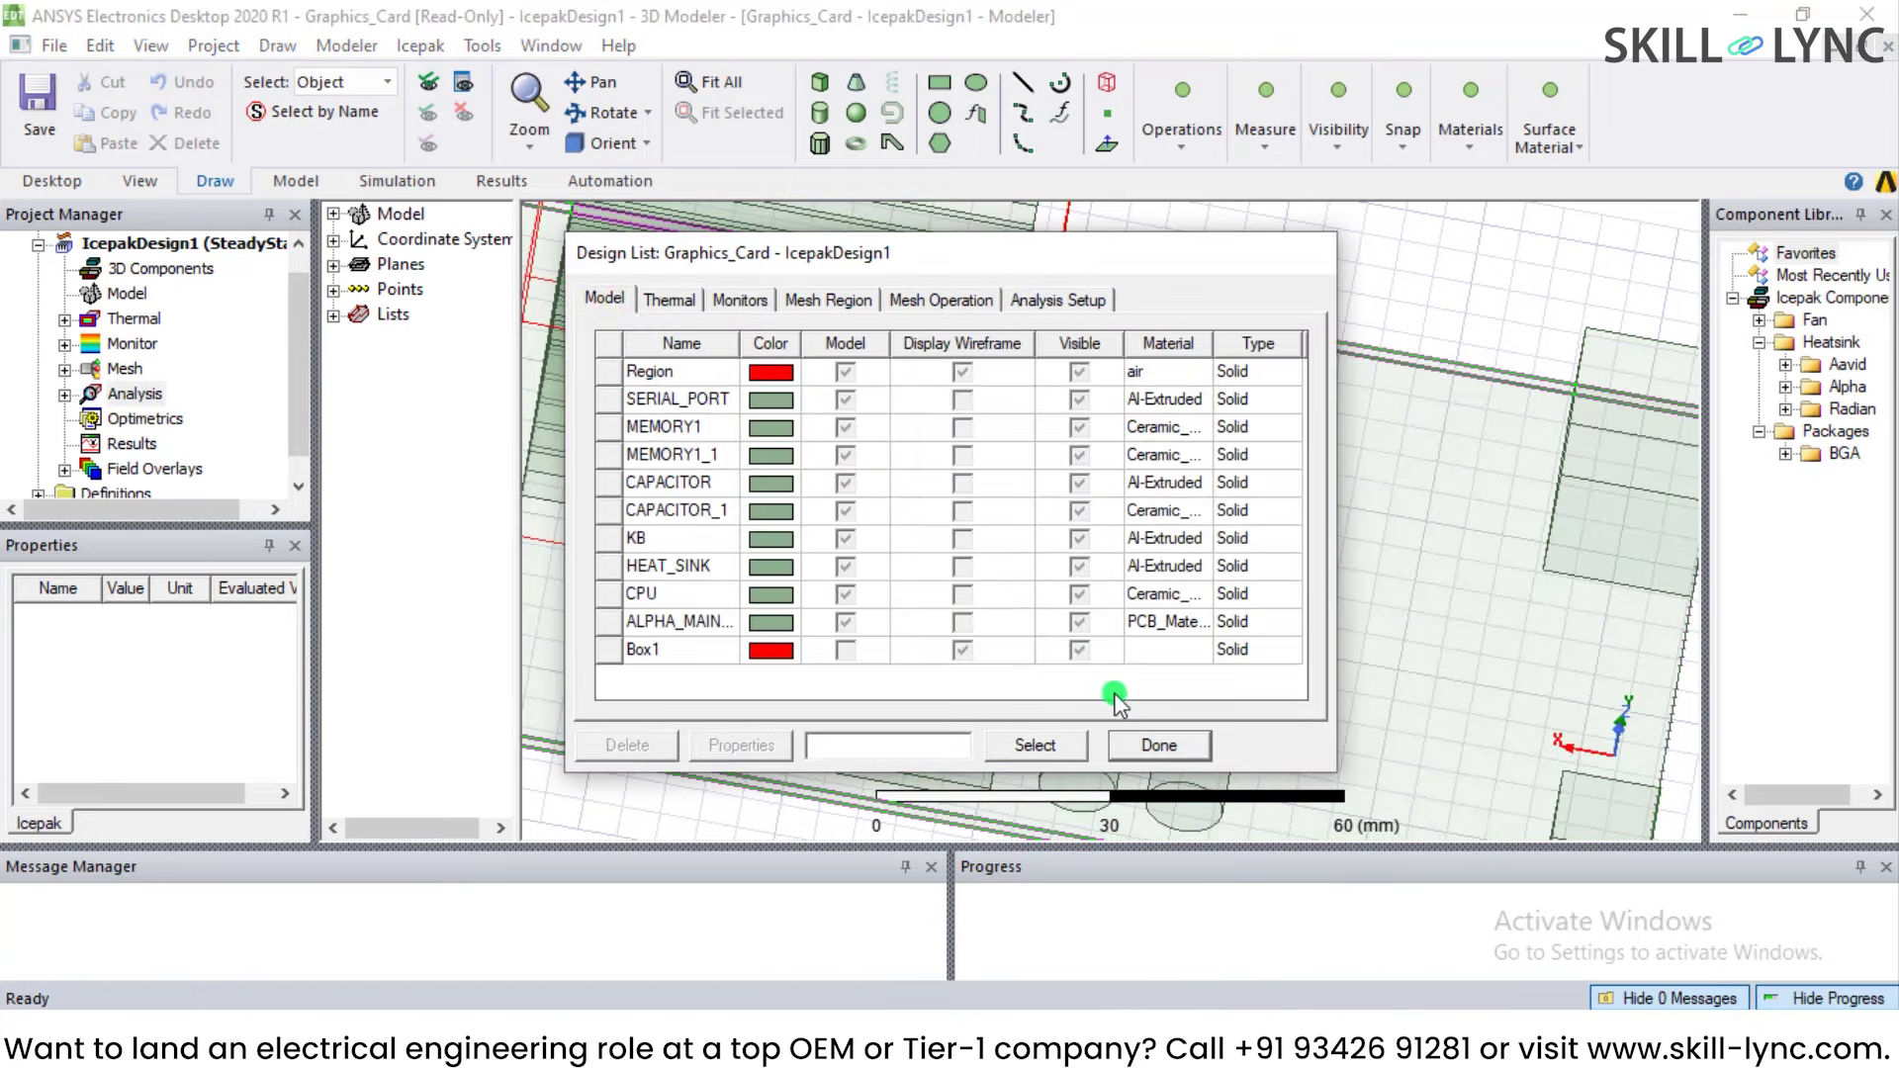
click(1179, 746)
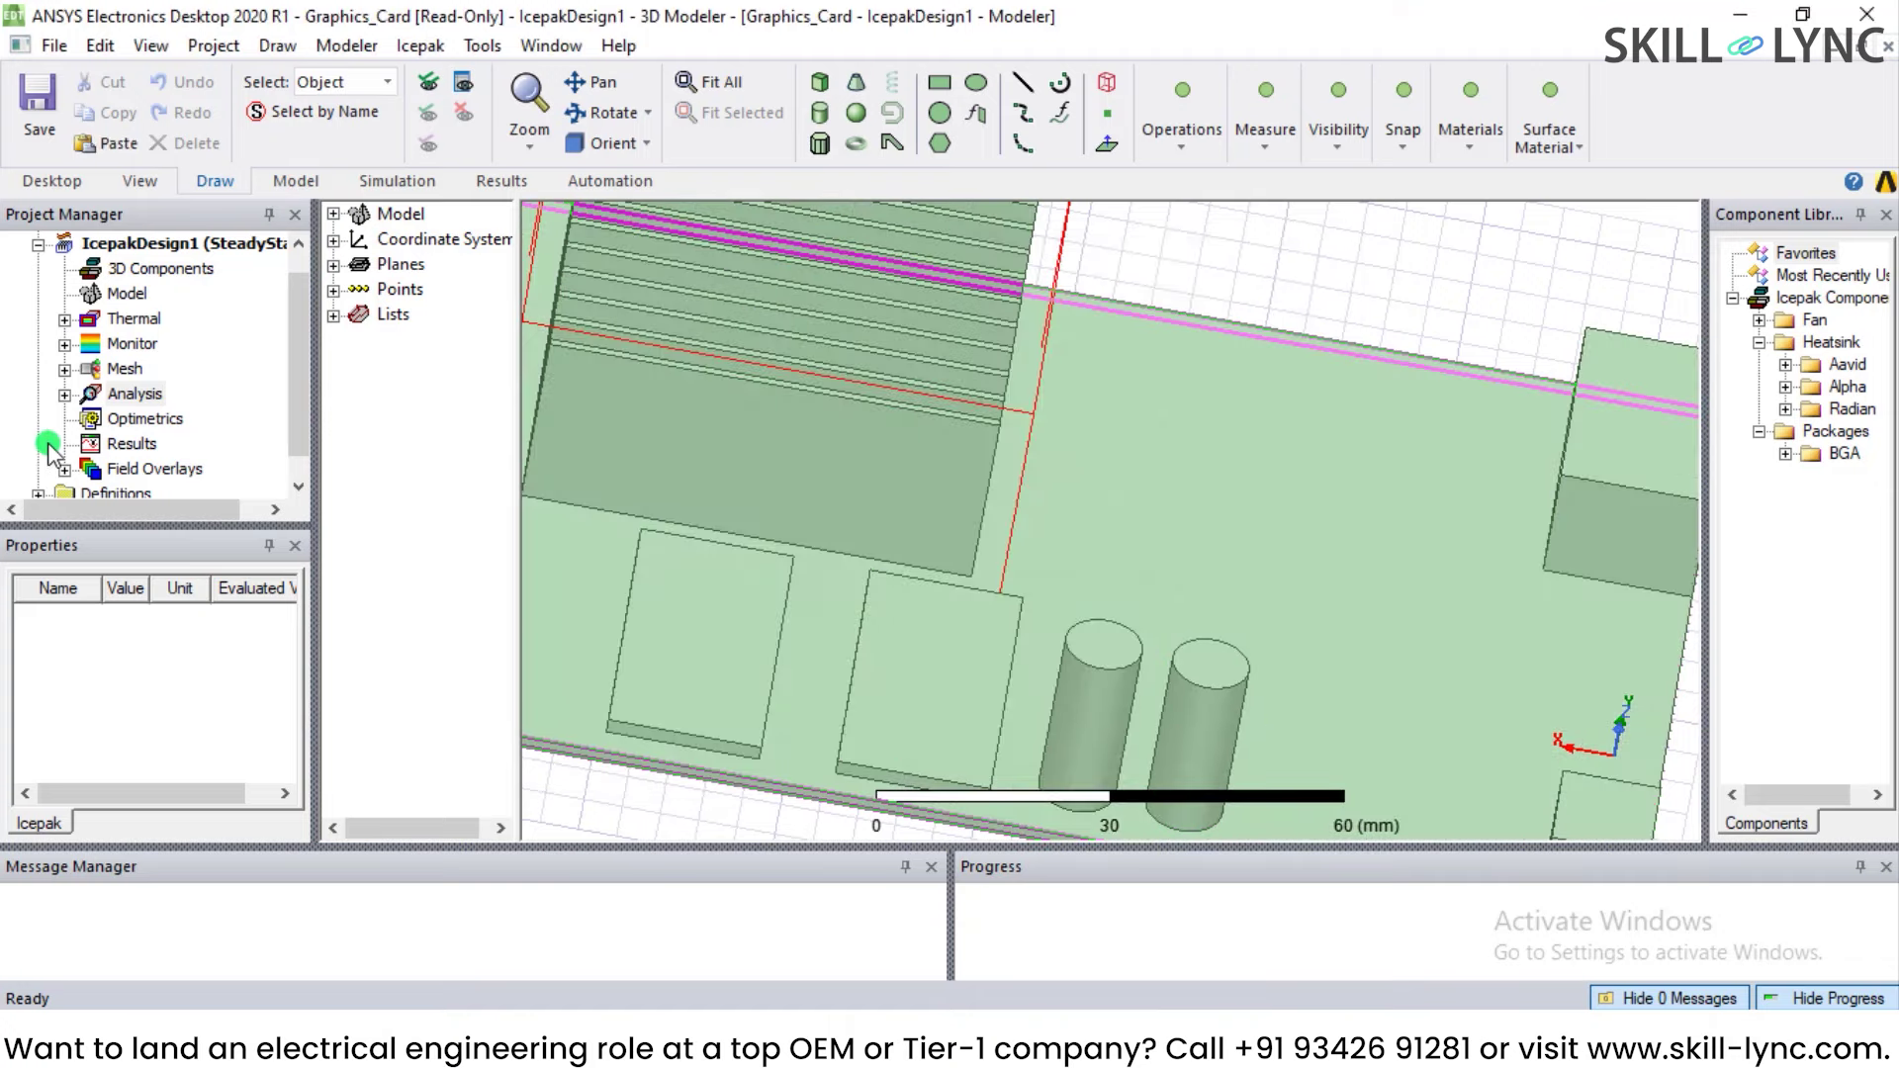
Step: Inspect the general solve settings of Setup1, including its temperature and flow problem types, and leave them without changes
click(63, 394)
double_click(144, 422)
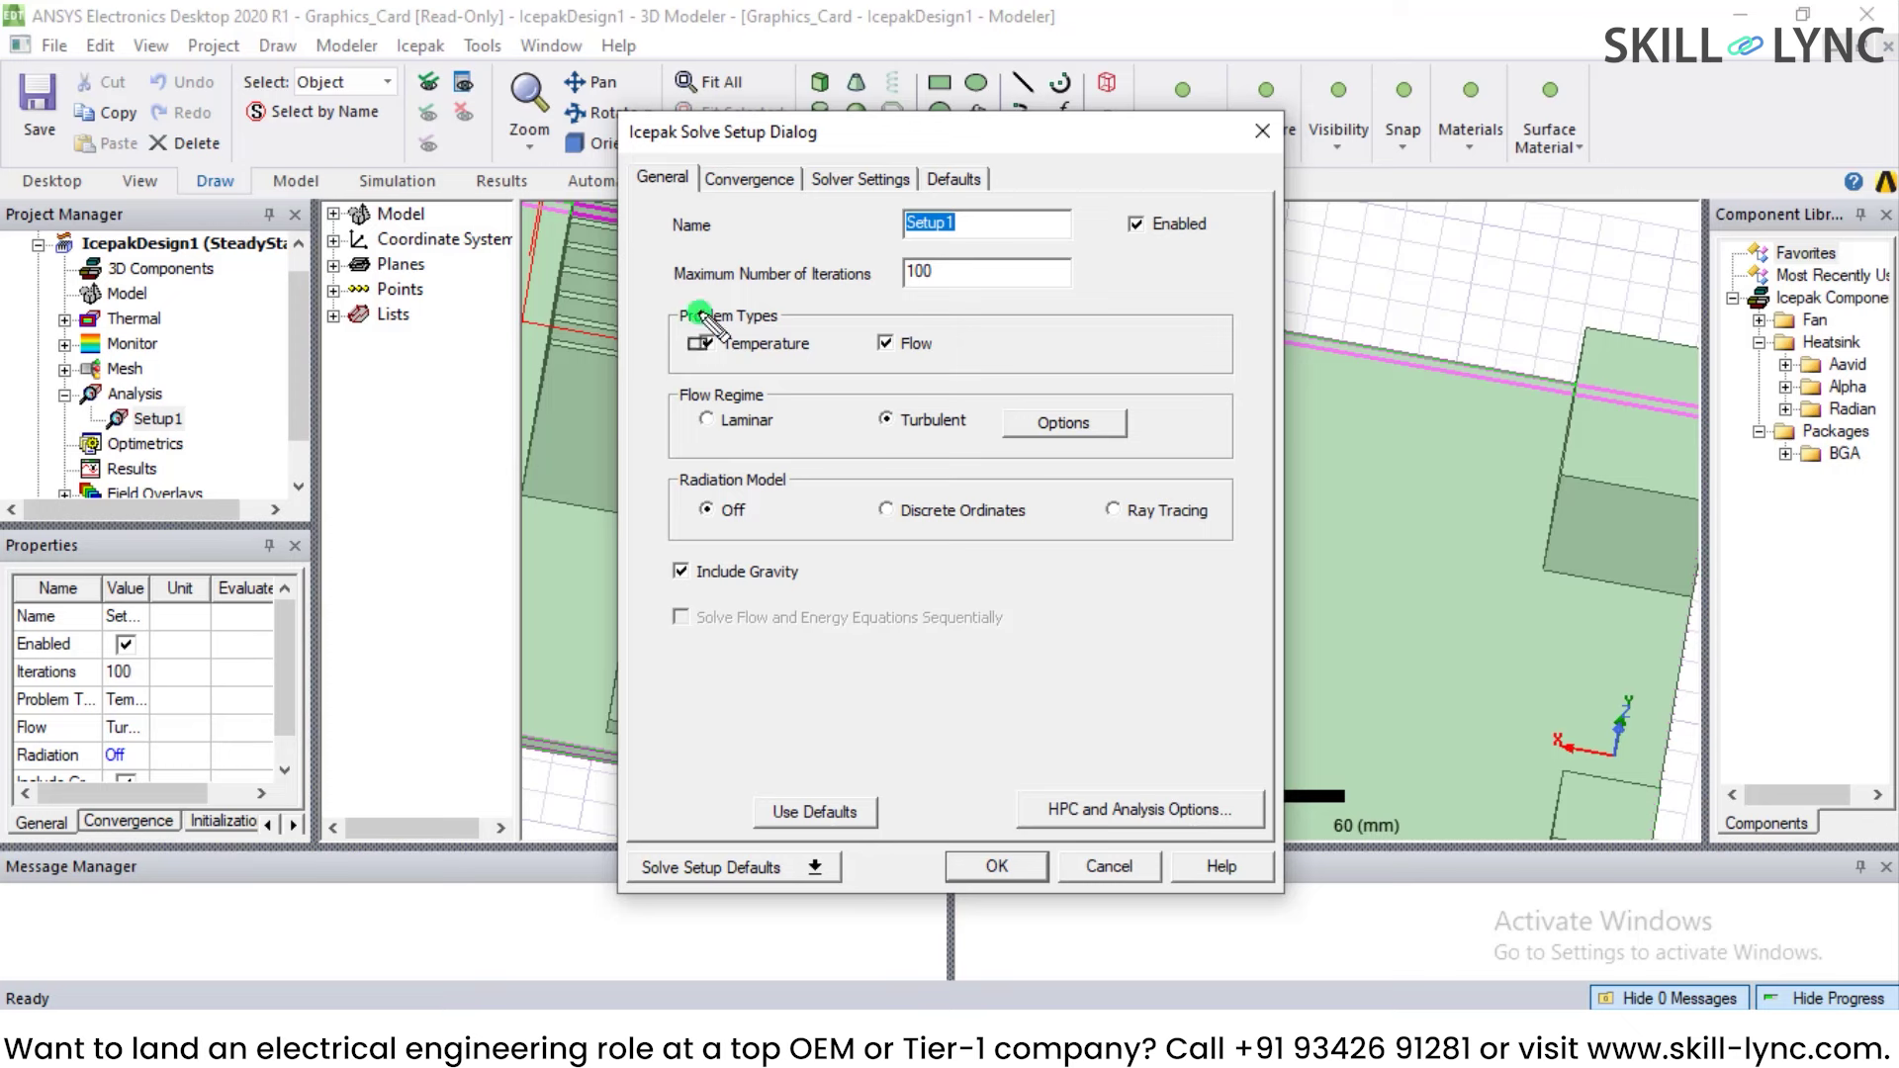
mouse_move(674, 303)
mouse_down()
mouse_move(790, 367)
mouse_move(979, 376)
mouse_up()
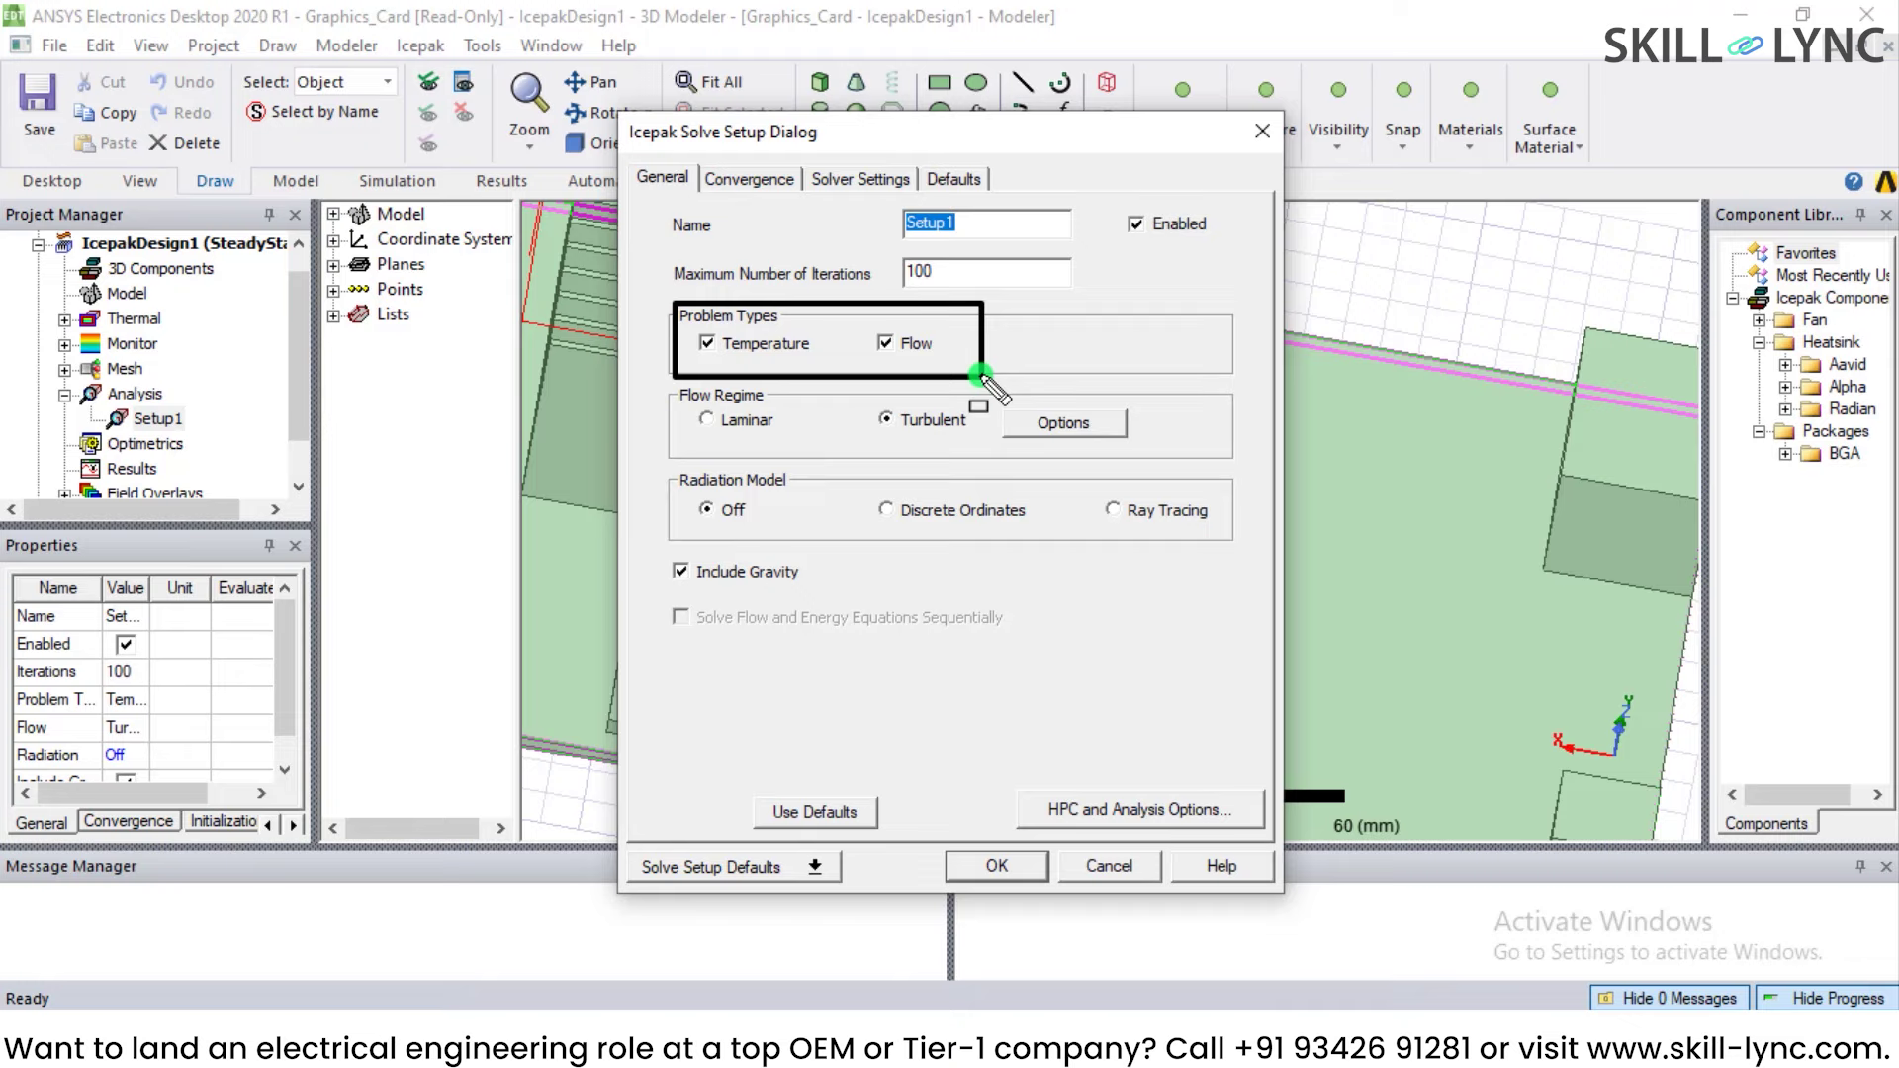
key(Escape)
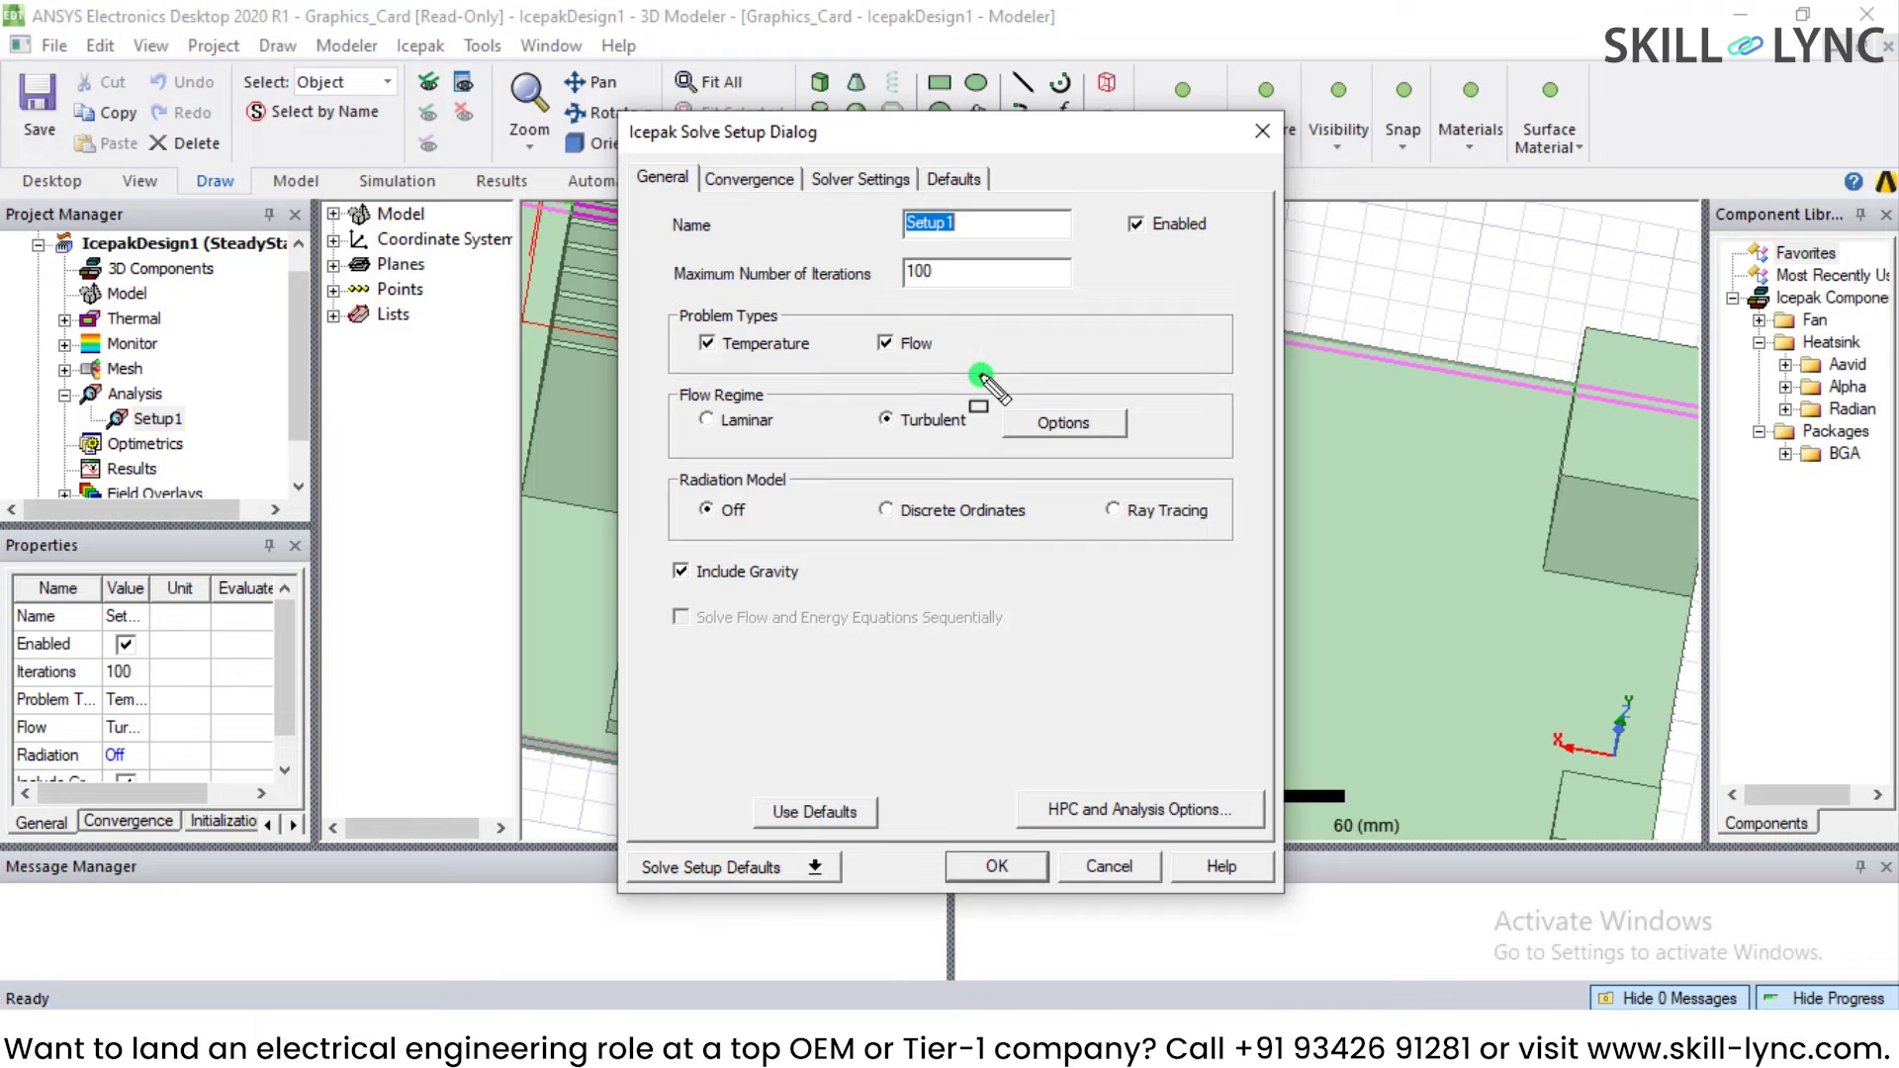
click(1110, 867)
Step: Inspect the whole Graphics_Card board model from above and from an angled view
scroll(1151, 453, down, 5)
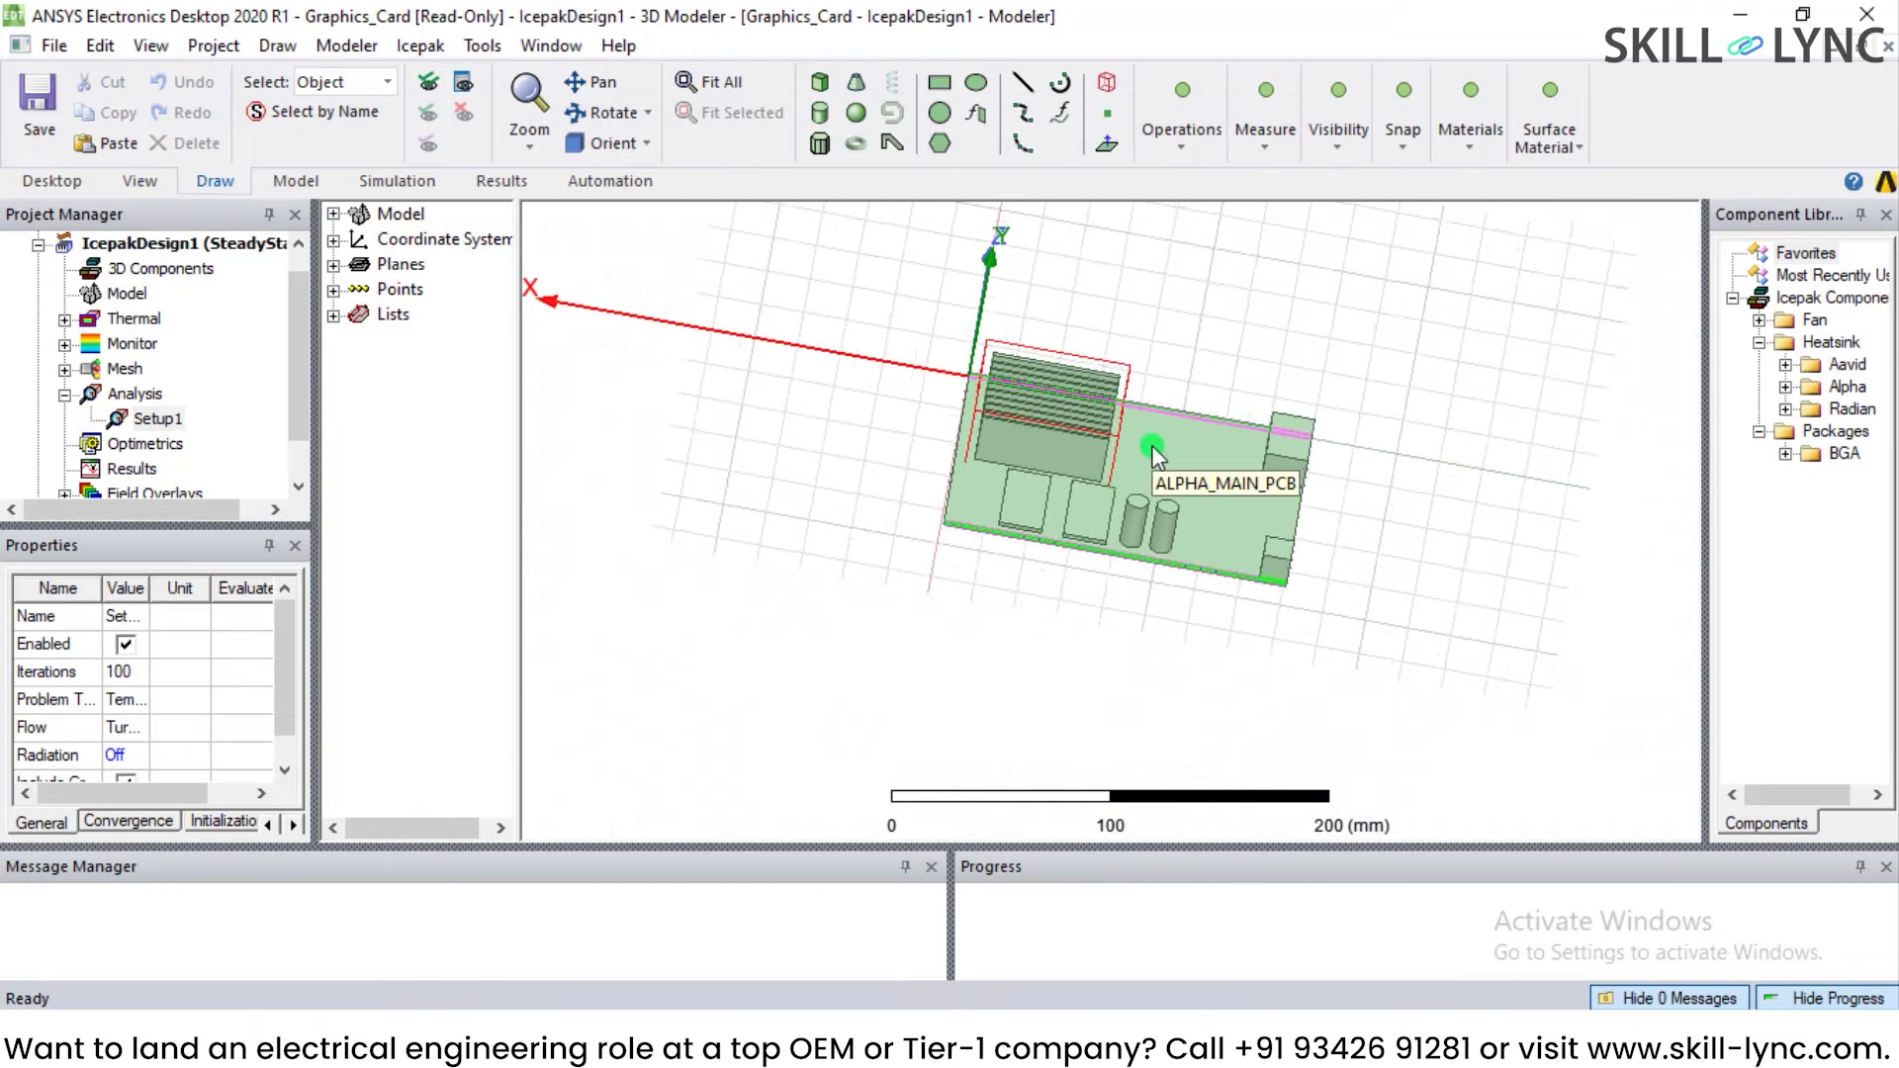
scroll(1151, 447, down, 4)
drag(1200, 325, 1145, 441)
click(1322, 346)
middle_drag(1297, 375, 1238, 296)
scroll(1045, 485, up, 5)
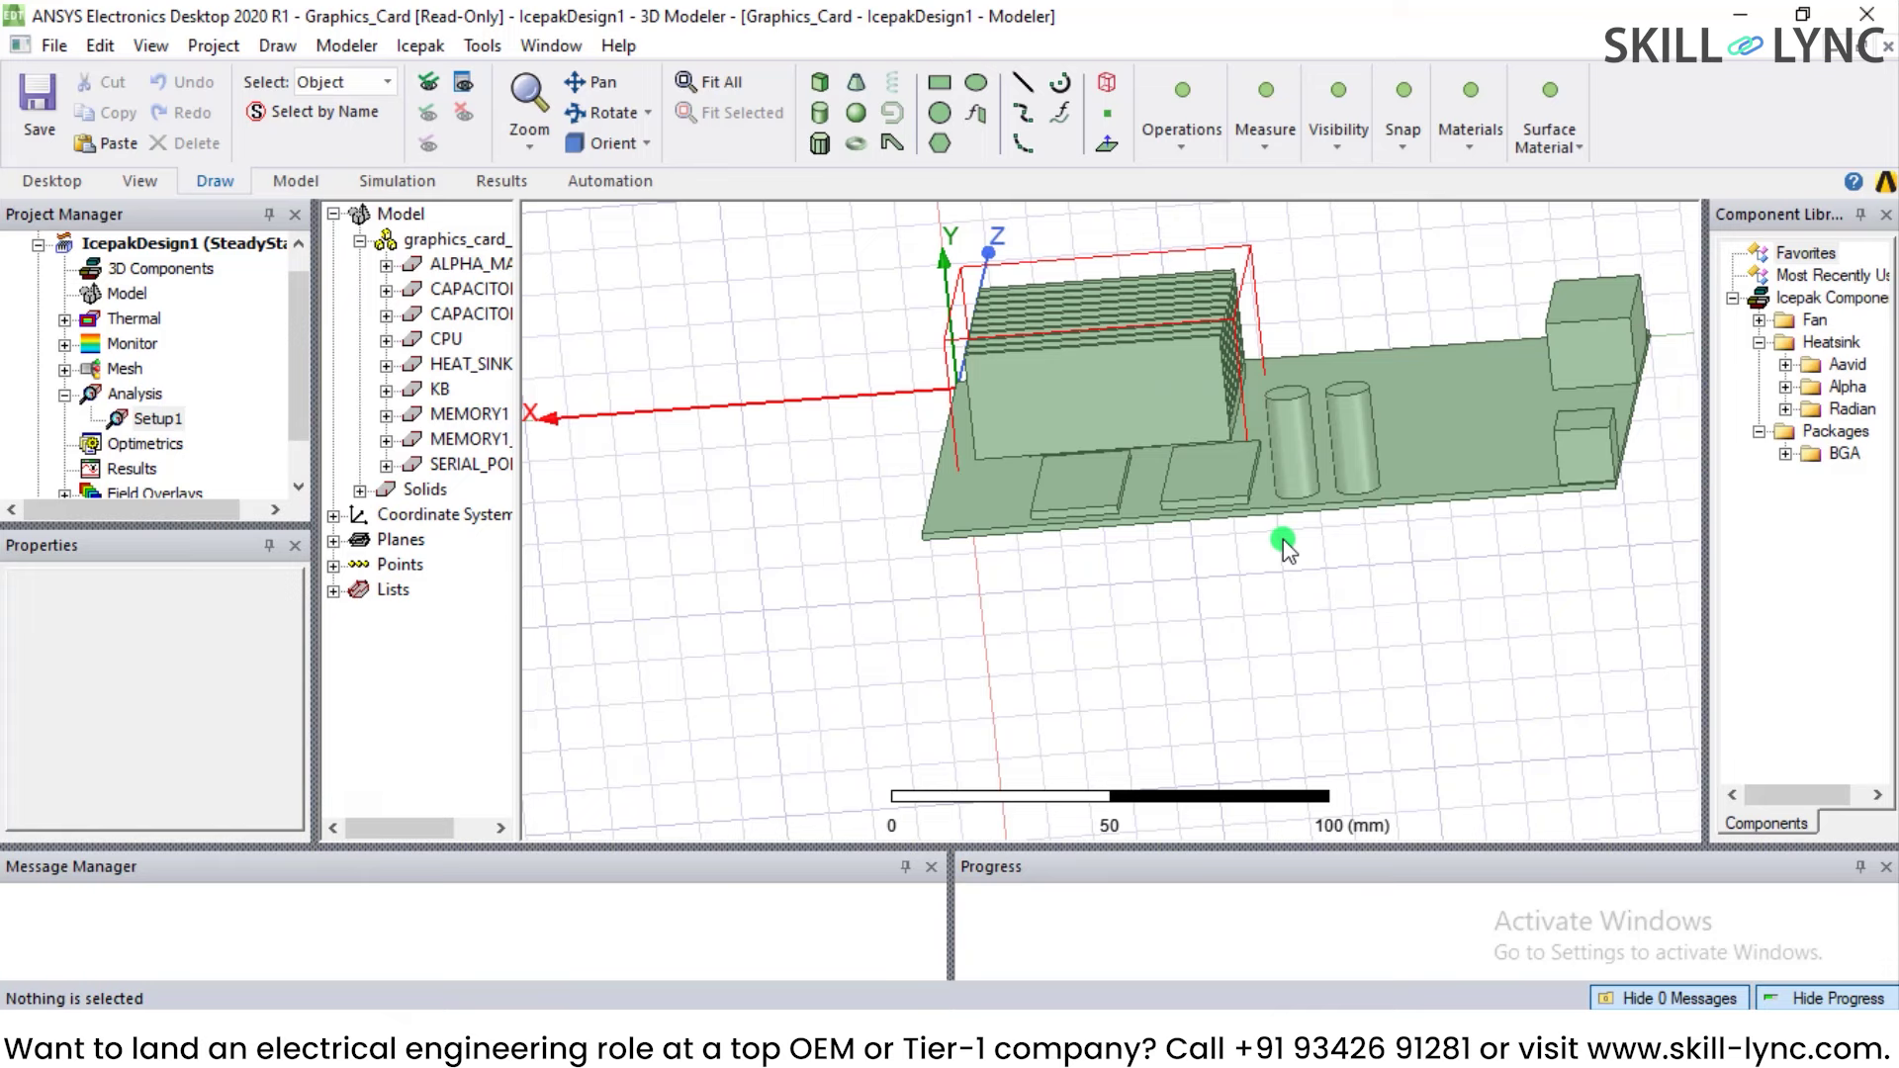
Step: Review the commands available for the design's analysis, including Analyze All, without running any of them
click(302, 490)
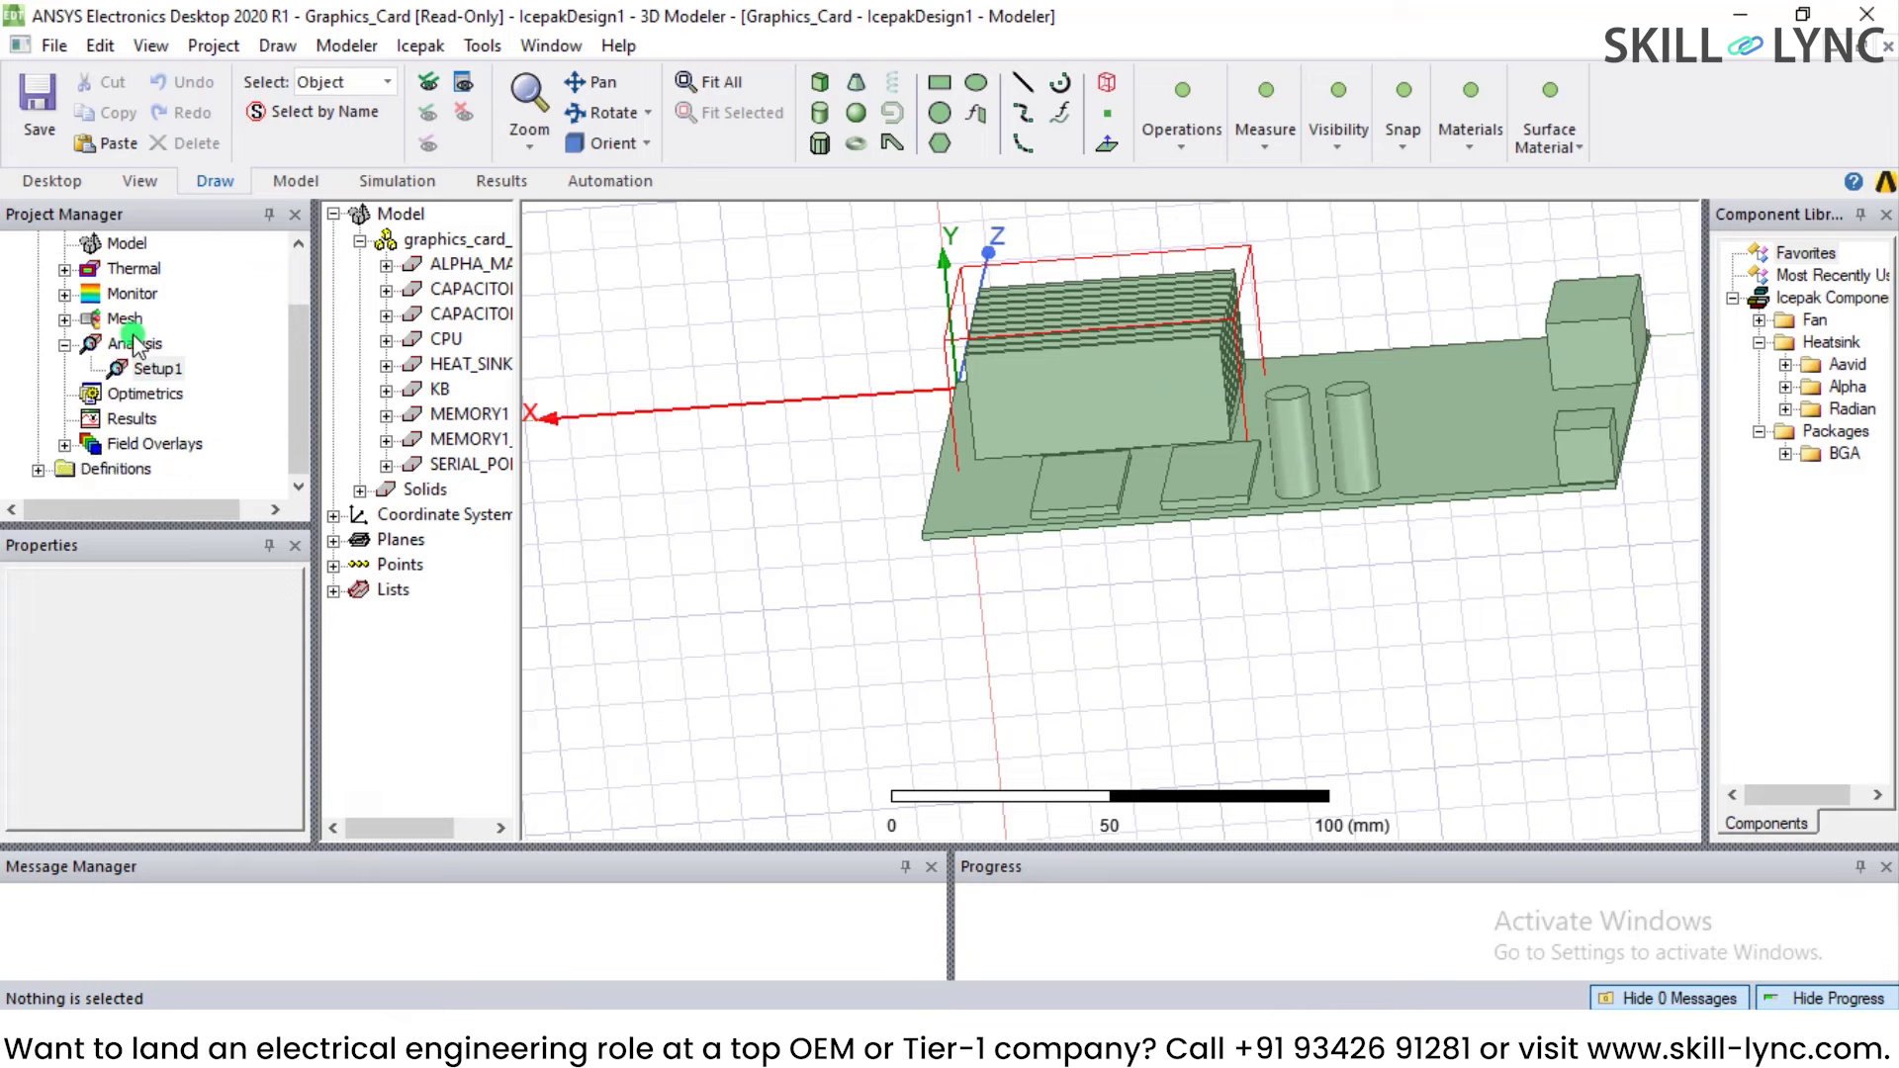
click(121, 345)
right_click(123, 349)
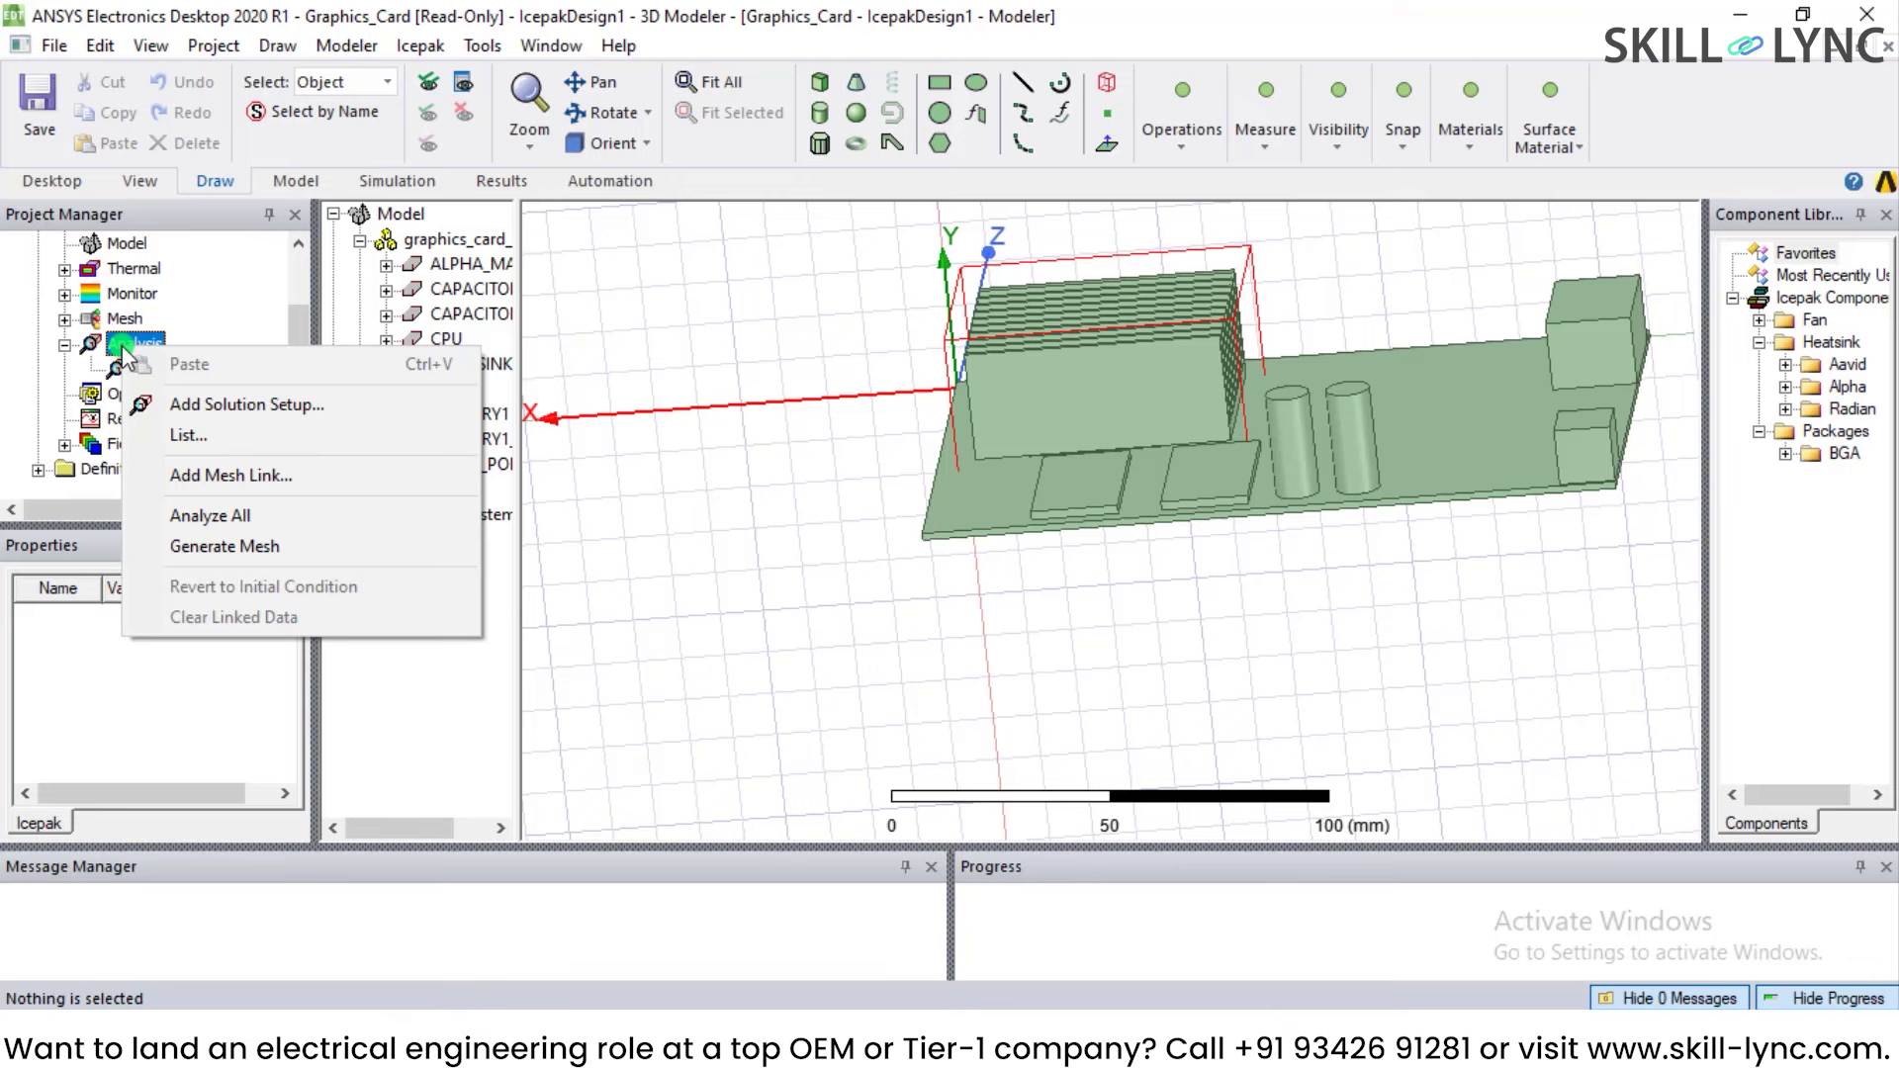
click(266, 518)
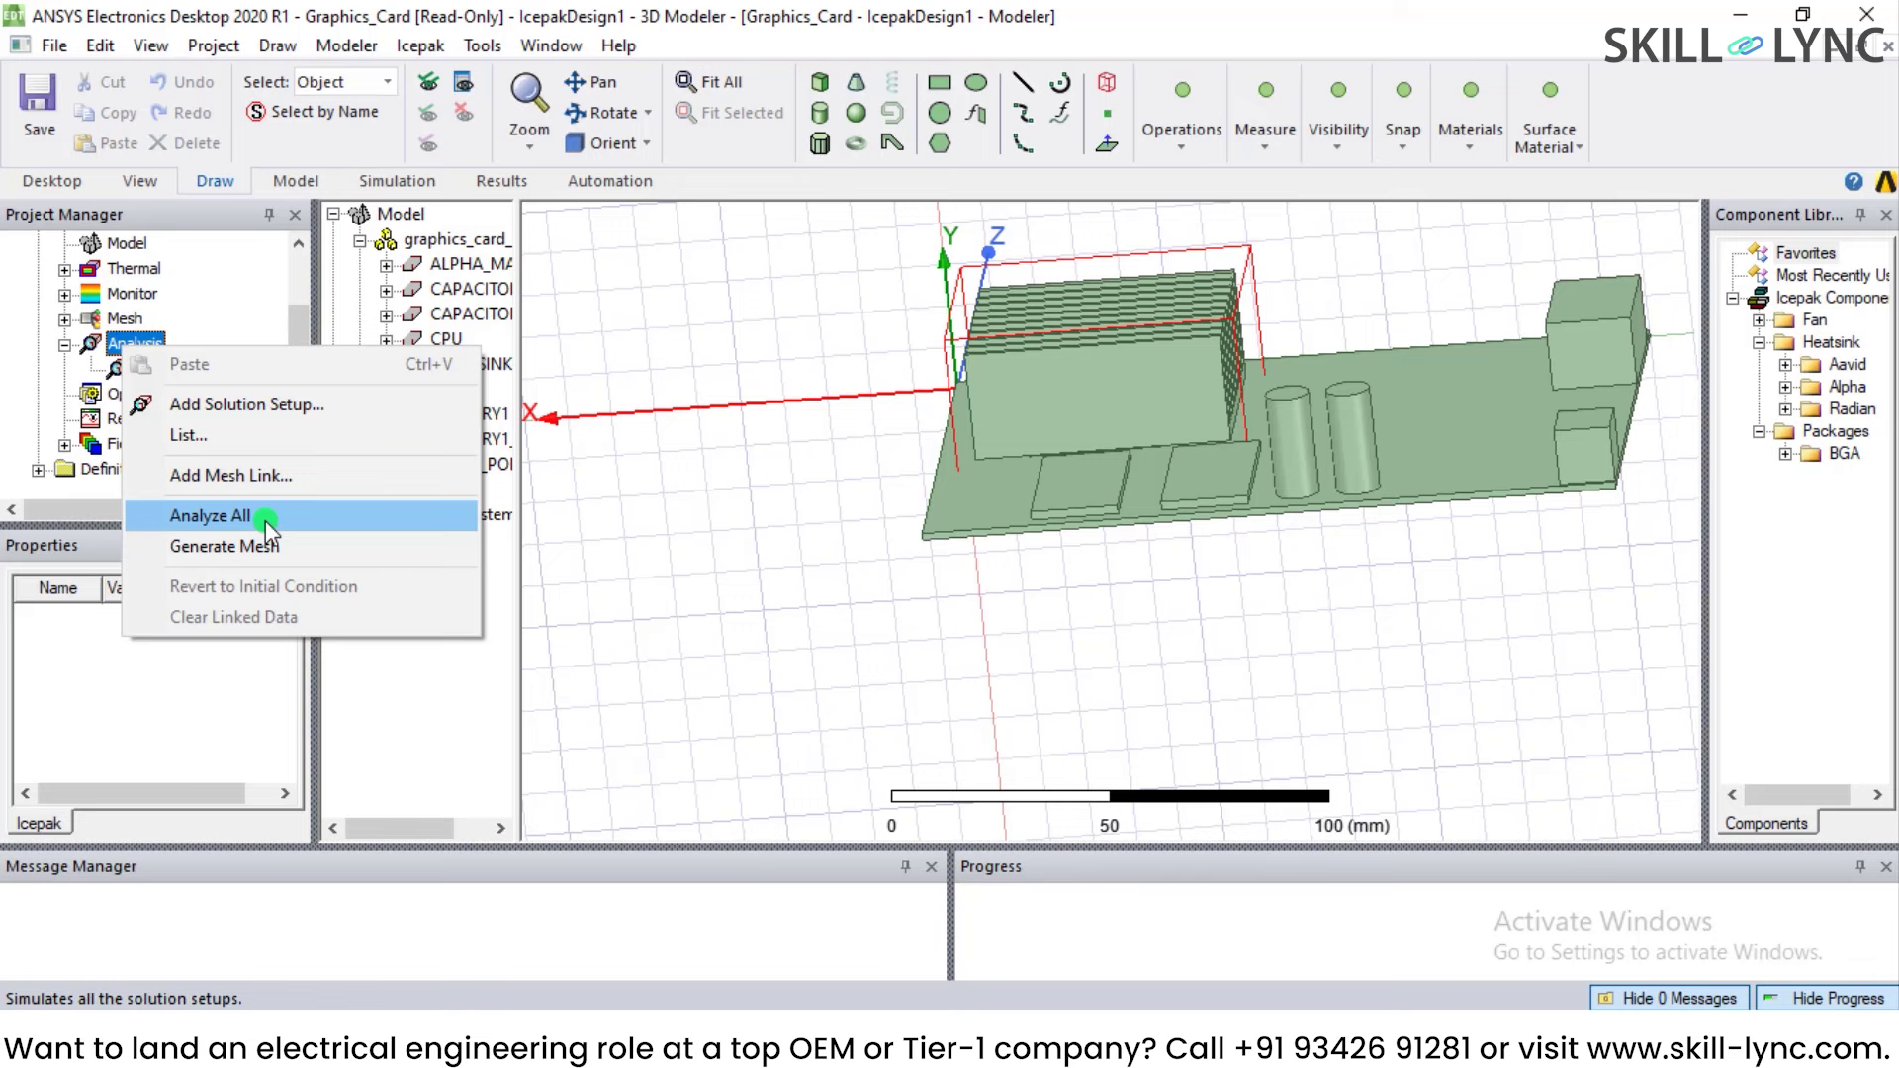
click(657, 551)
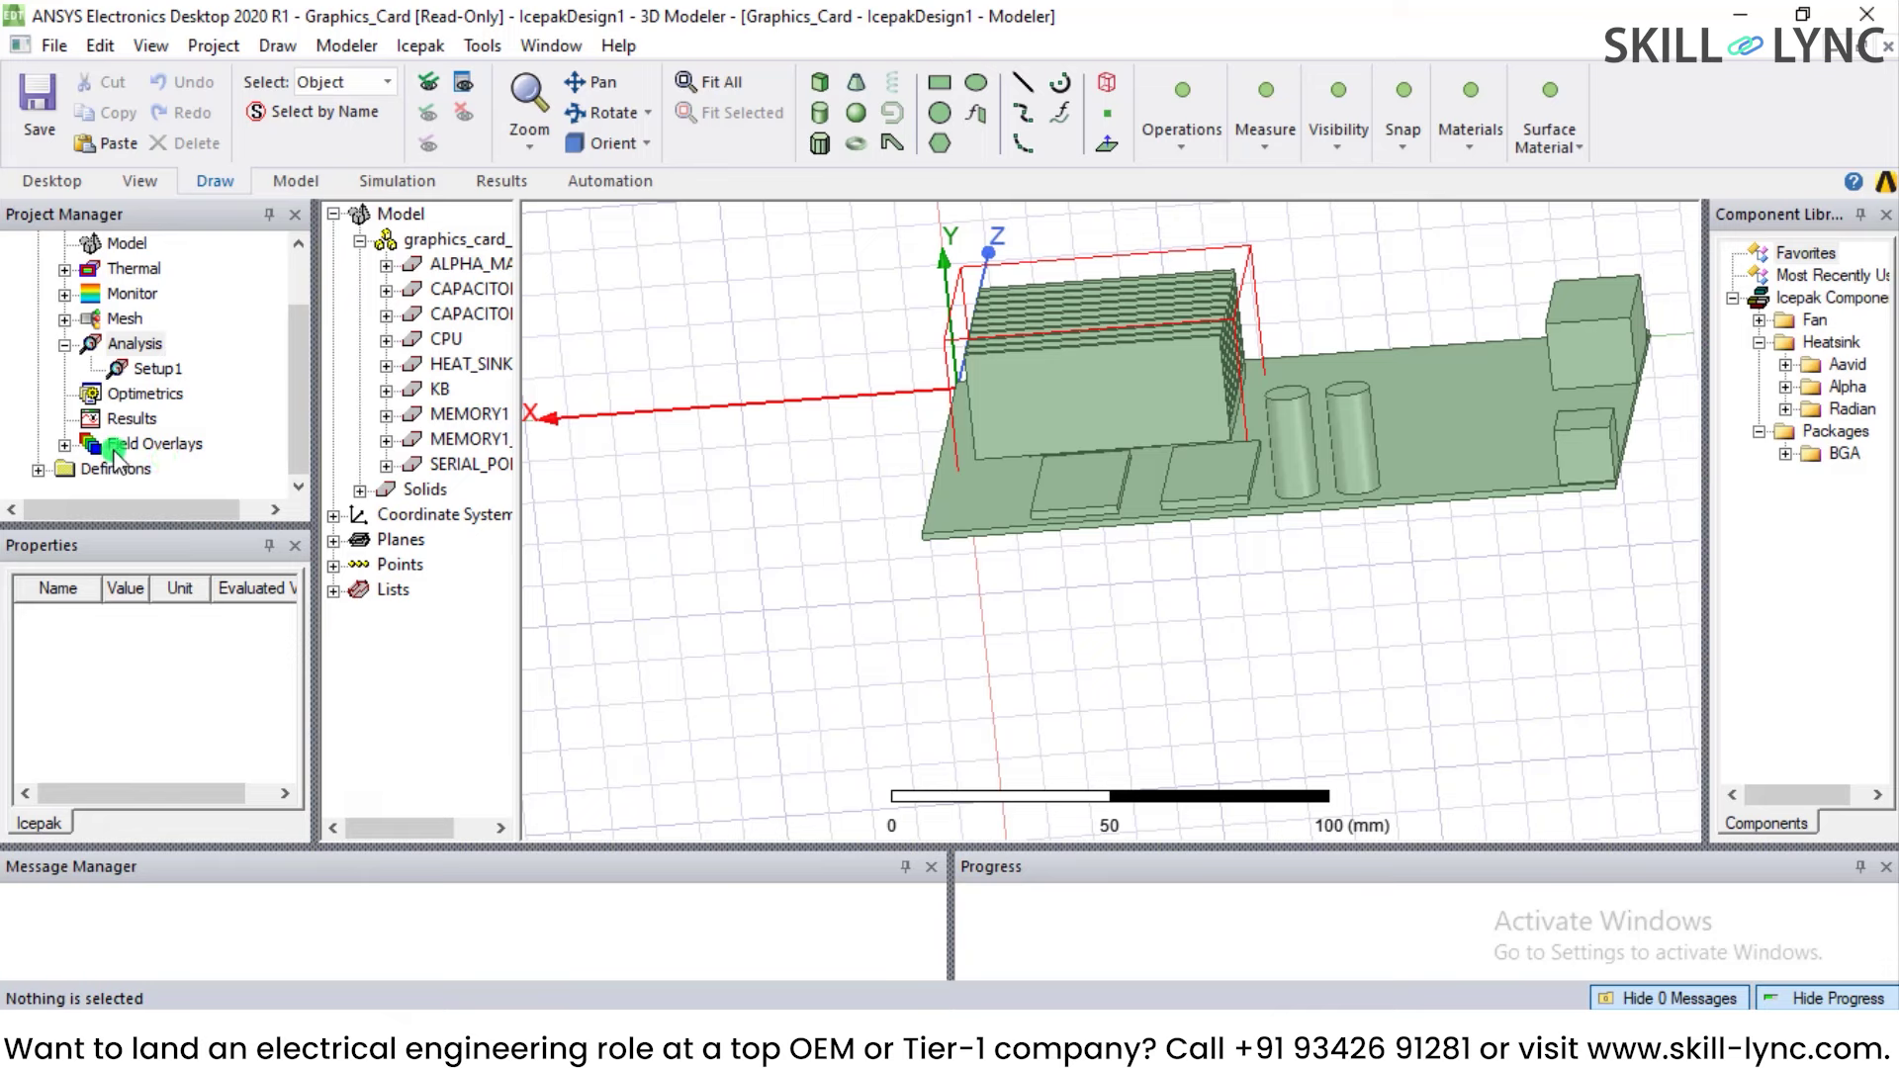
Step: Expand the field overlays down to the Temperature1 plot, select it, and view the board from a lower angle
click(65, 448)
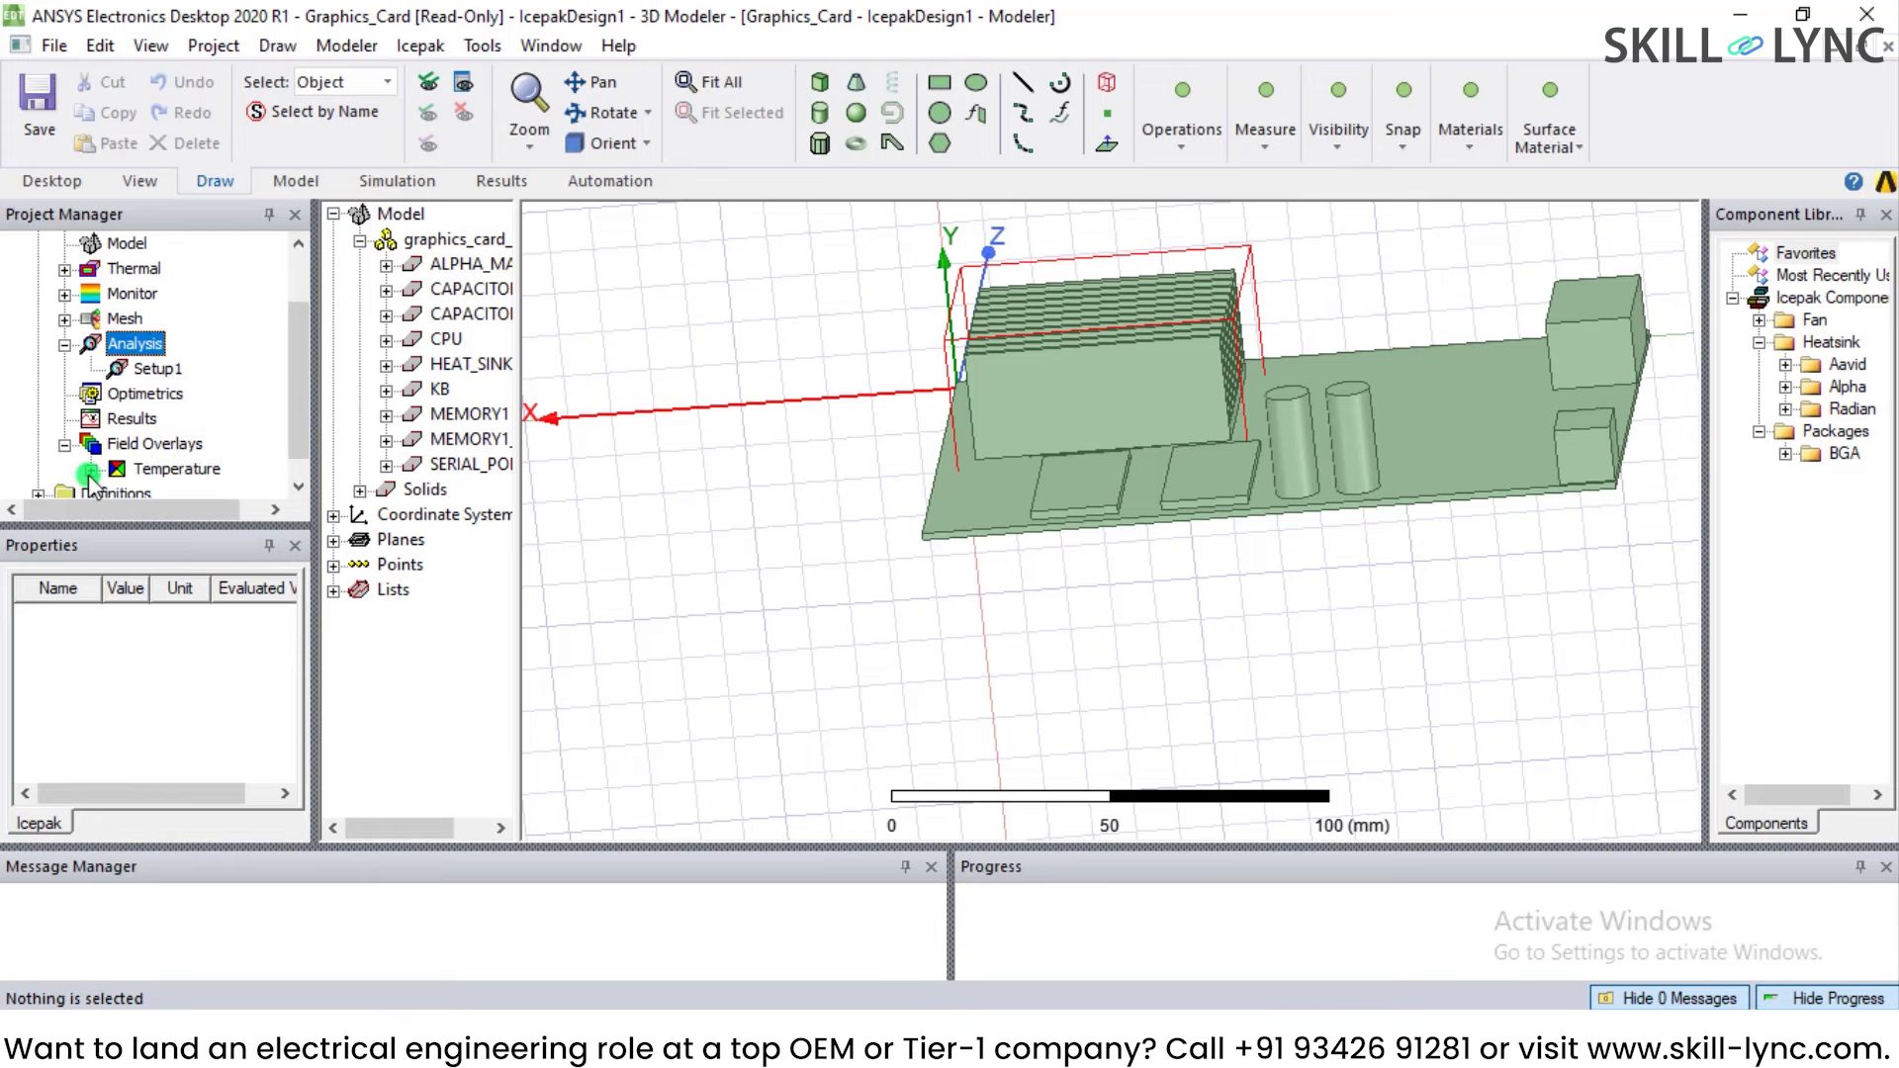
click(89, 471)
click(195, 470)
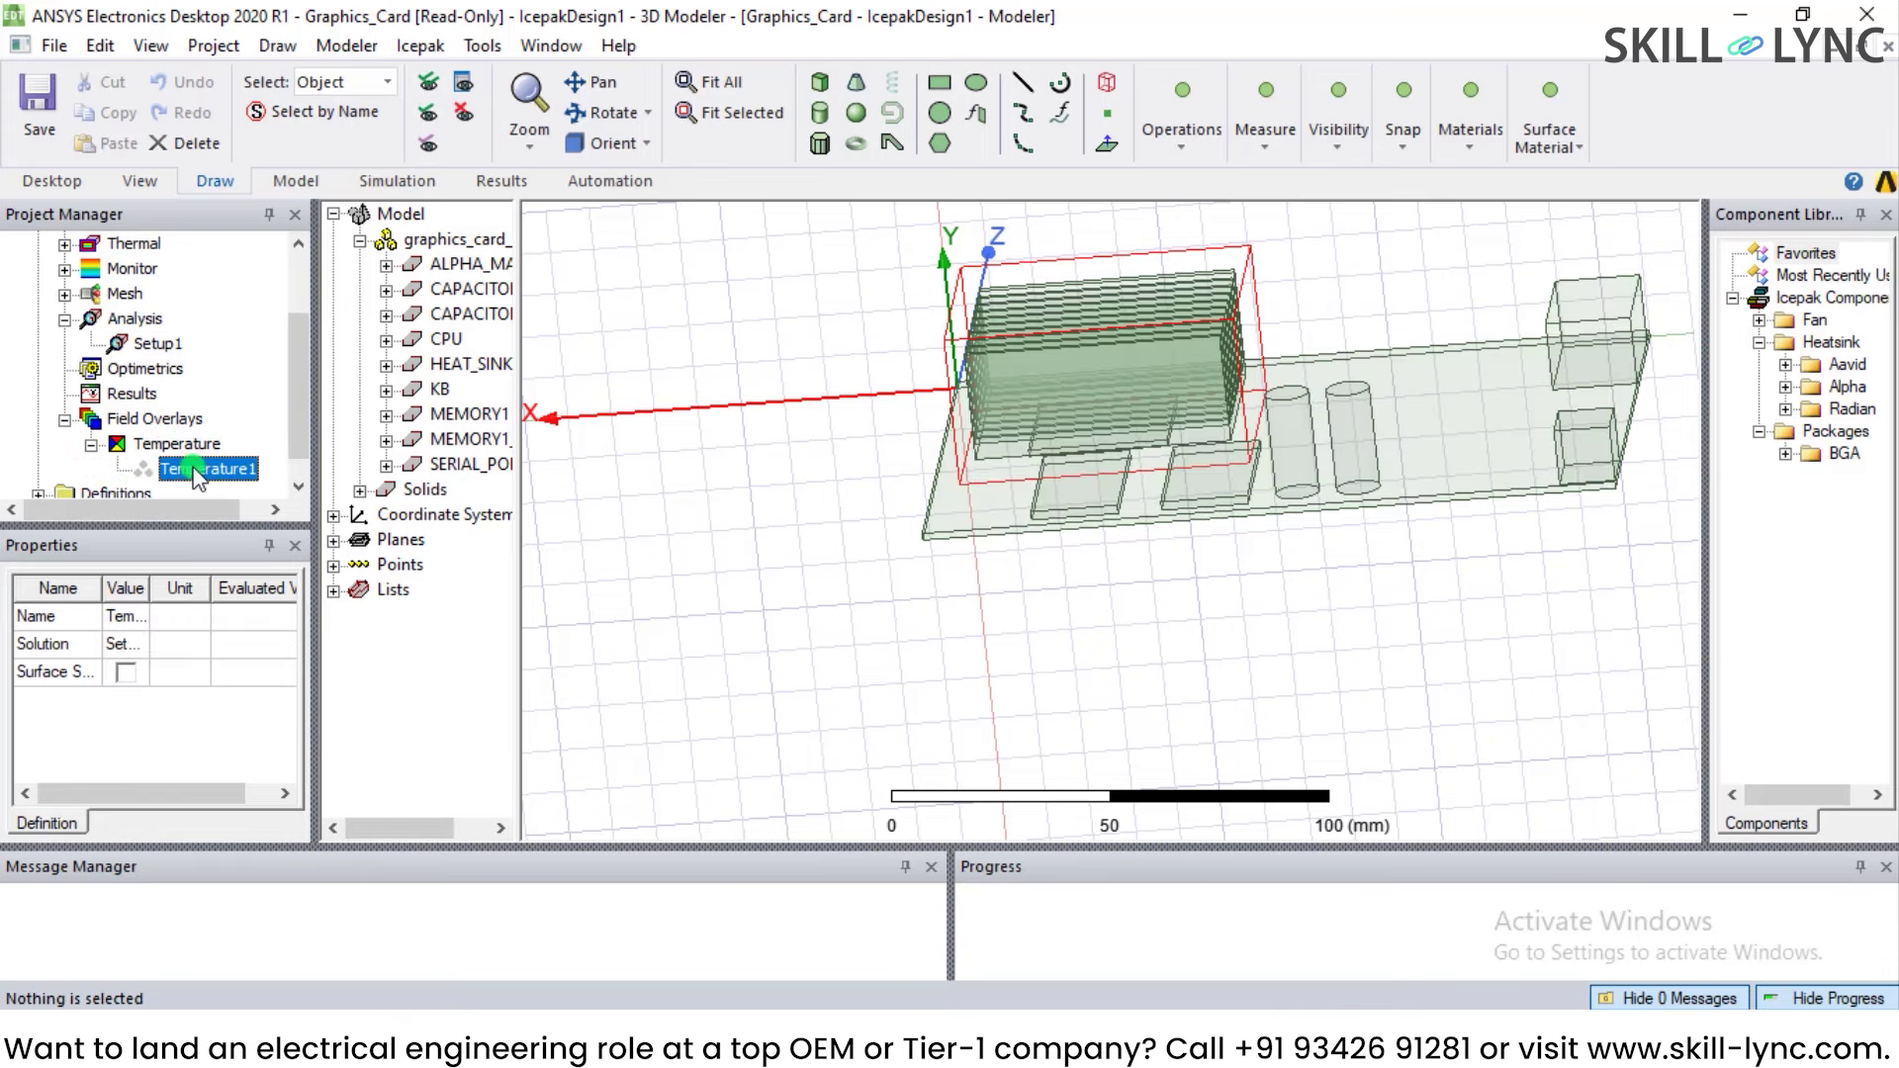
click(797, 559)
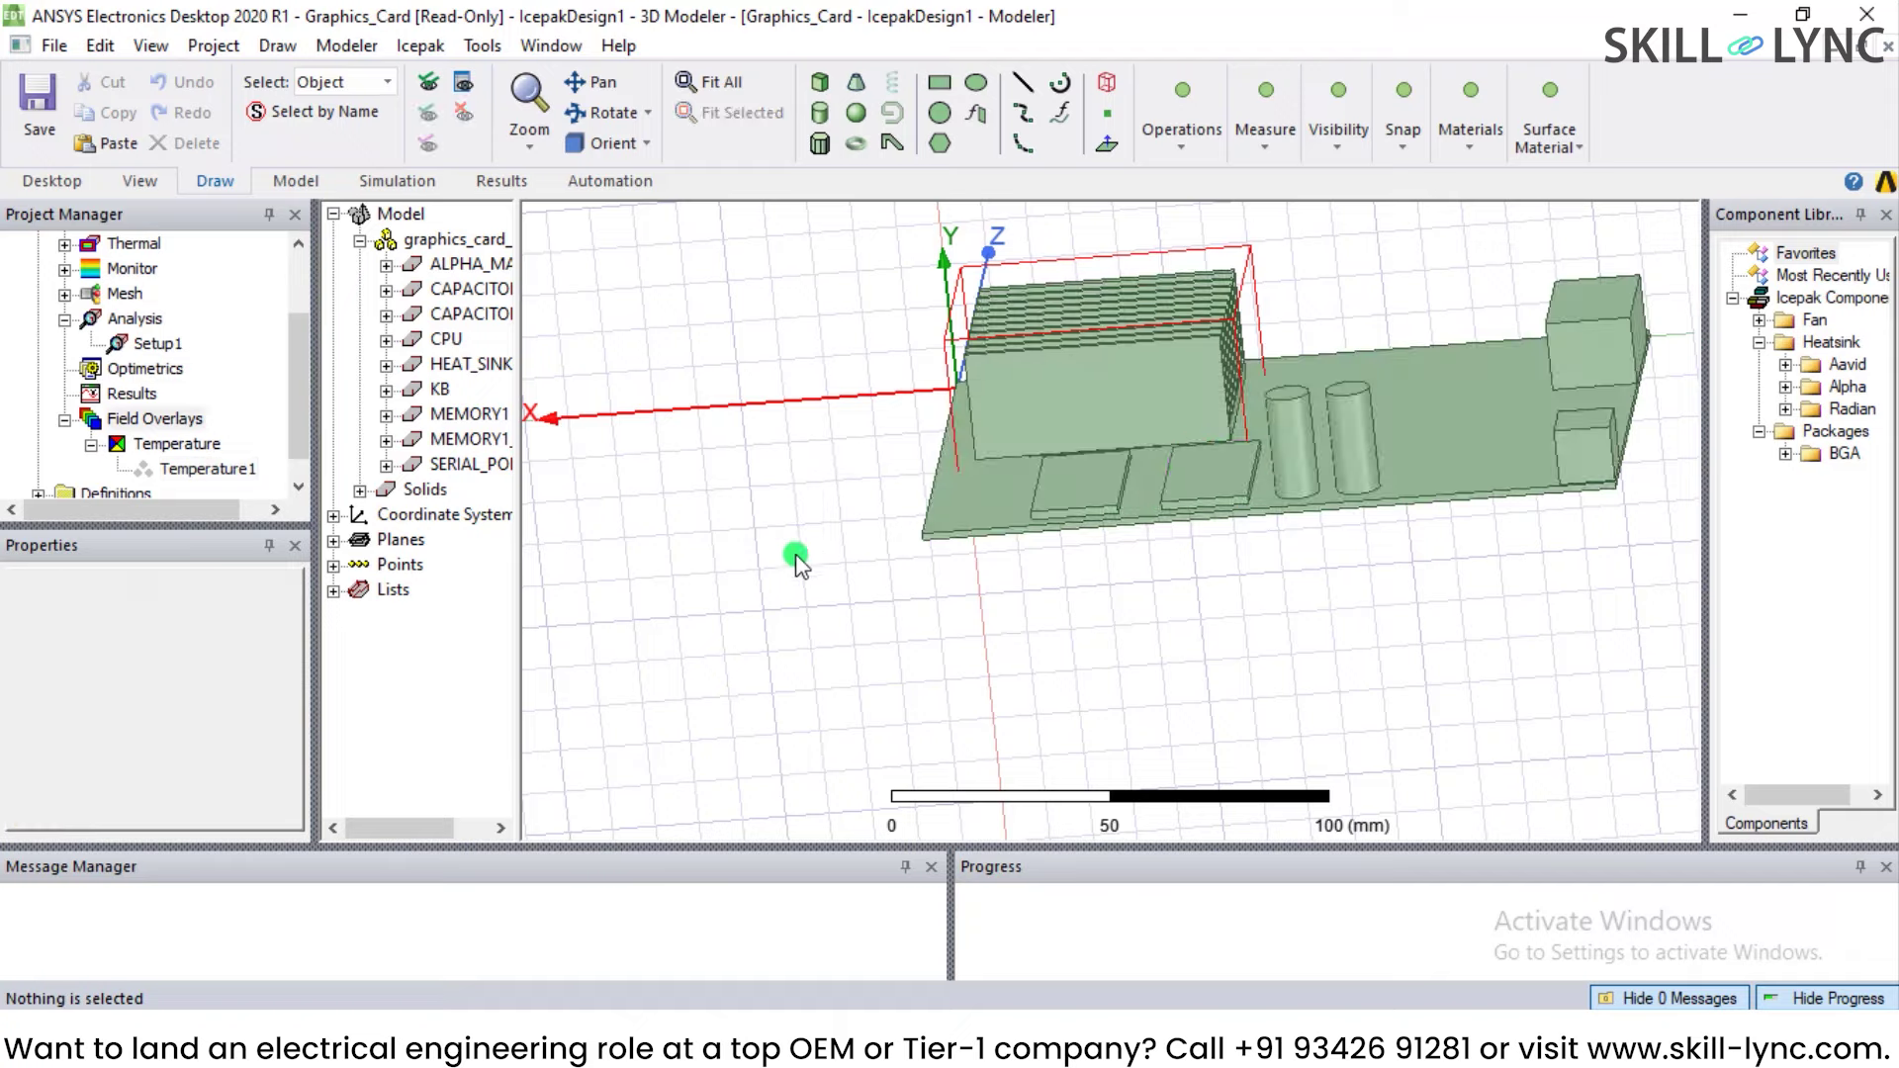
scroll(1453, 463, up, 2)
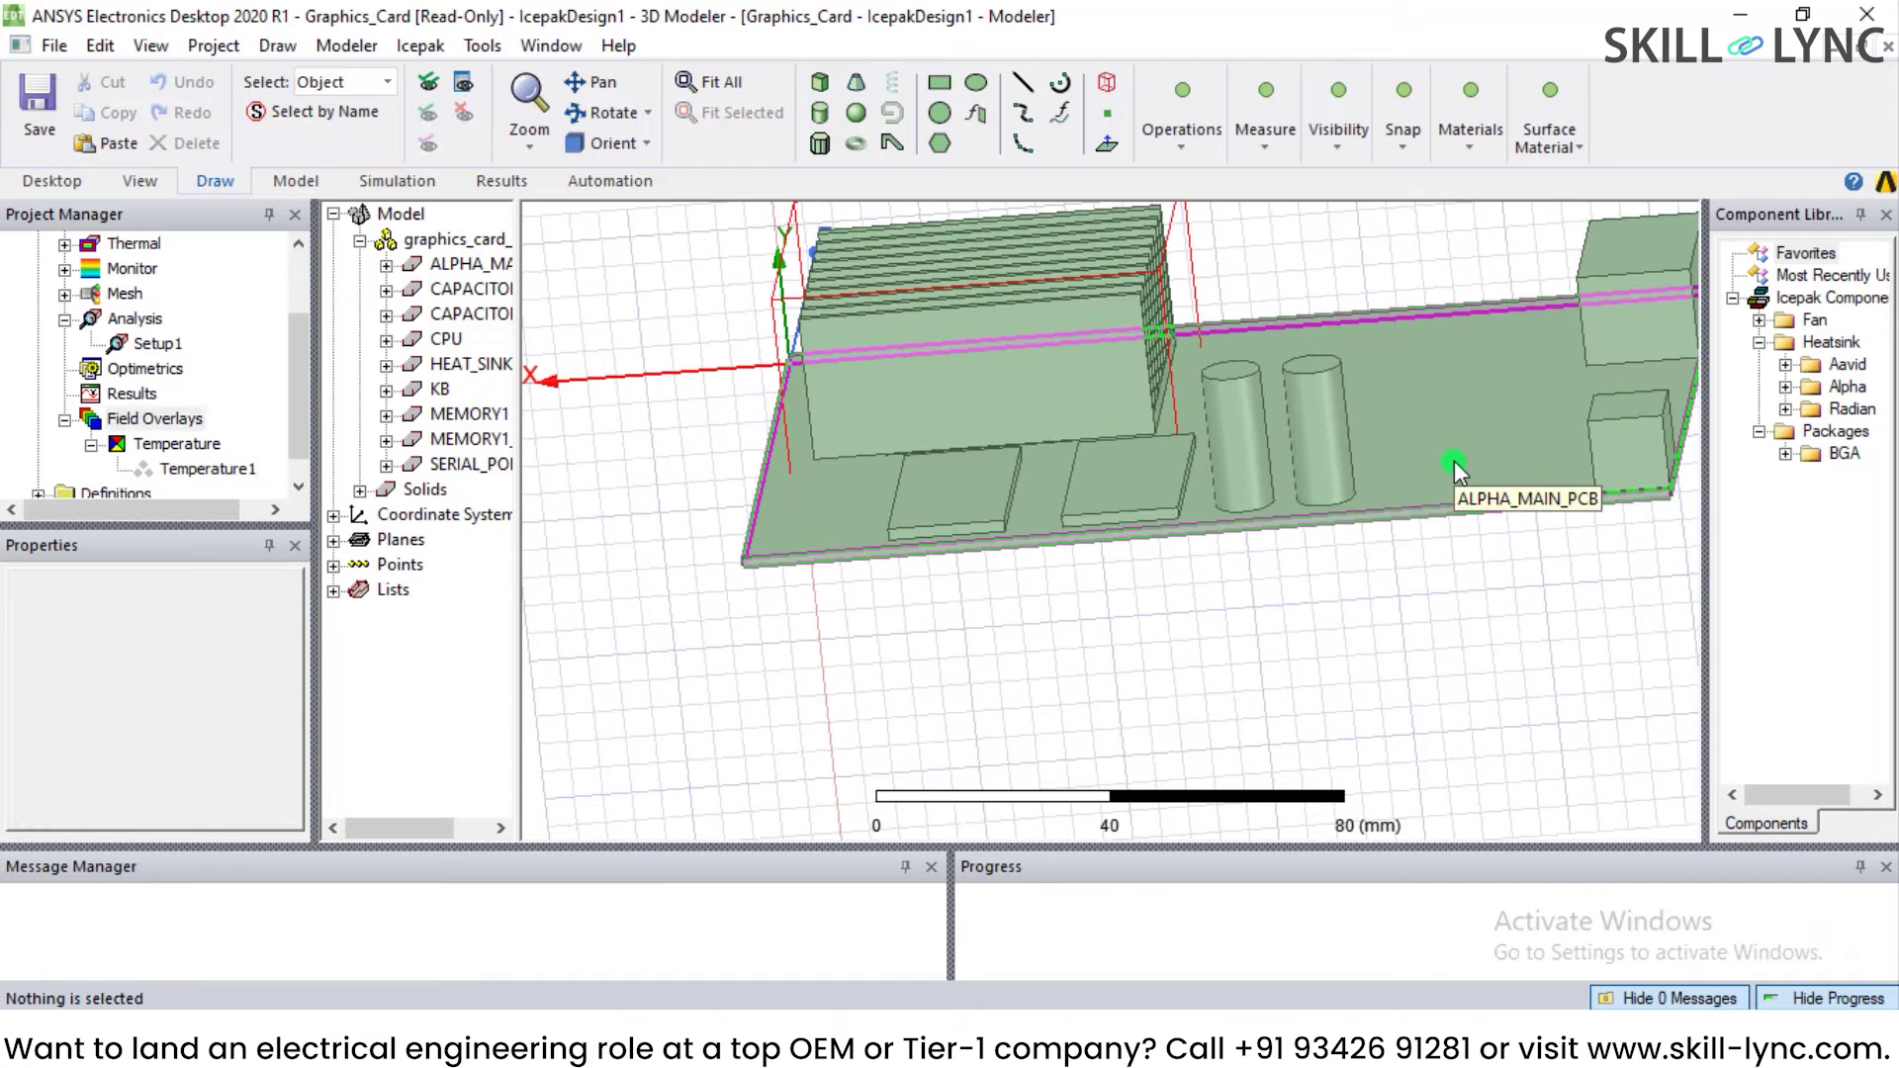
mouse_move(1417, 364)
alt+mouse_down()
mouse_move(1415, 469)
mouse_move(1426, 337)
alt+mouse_up()
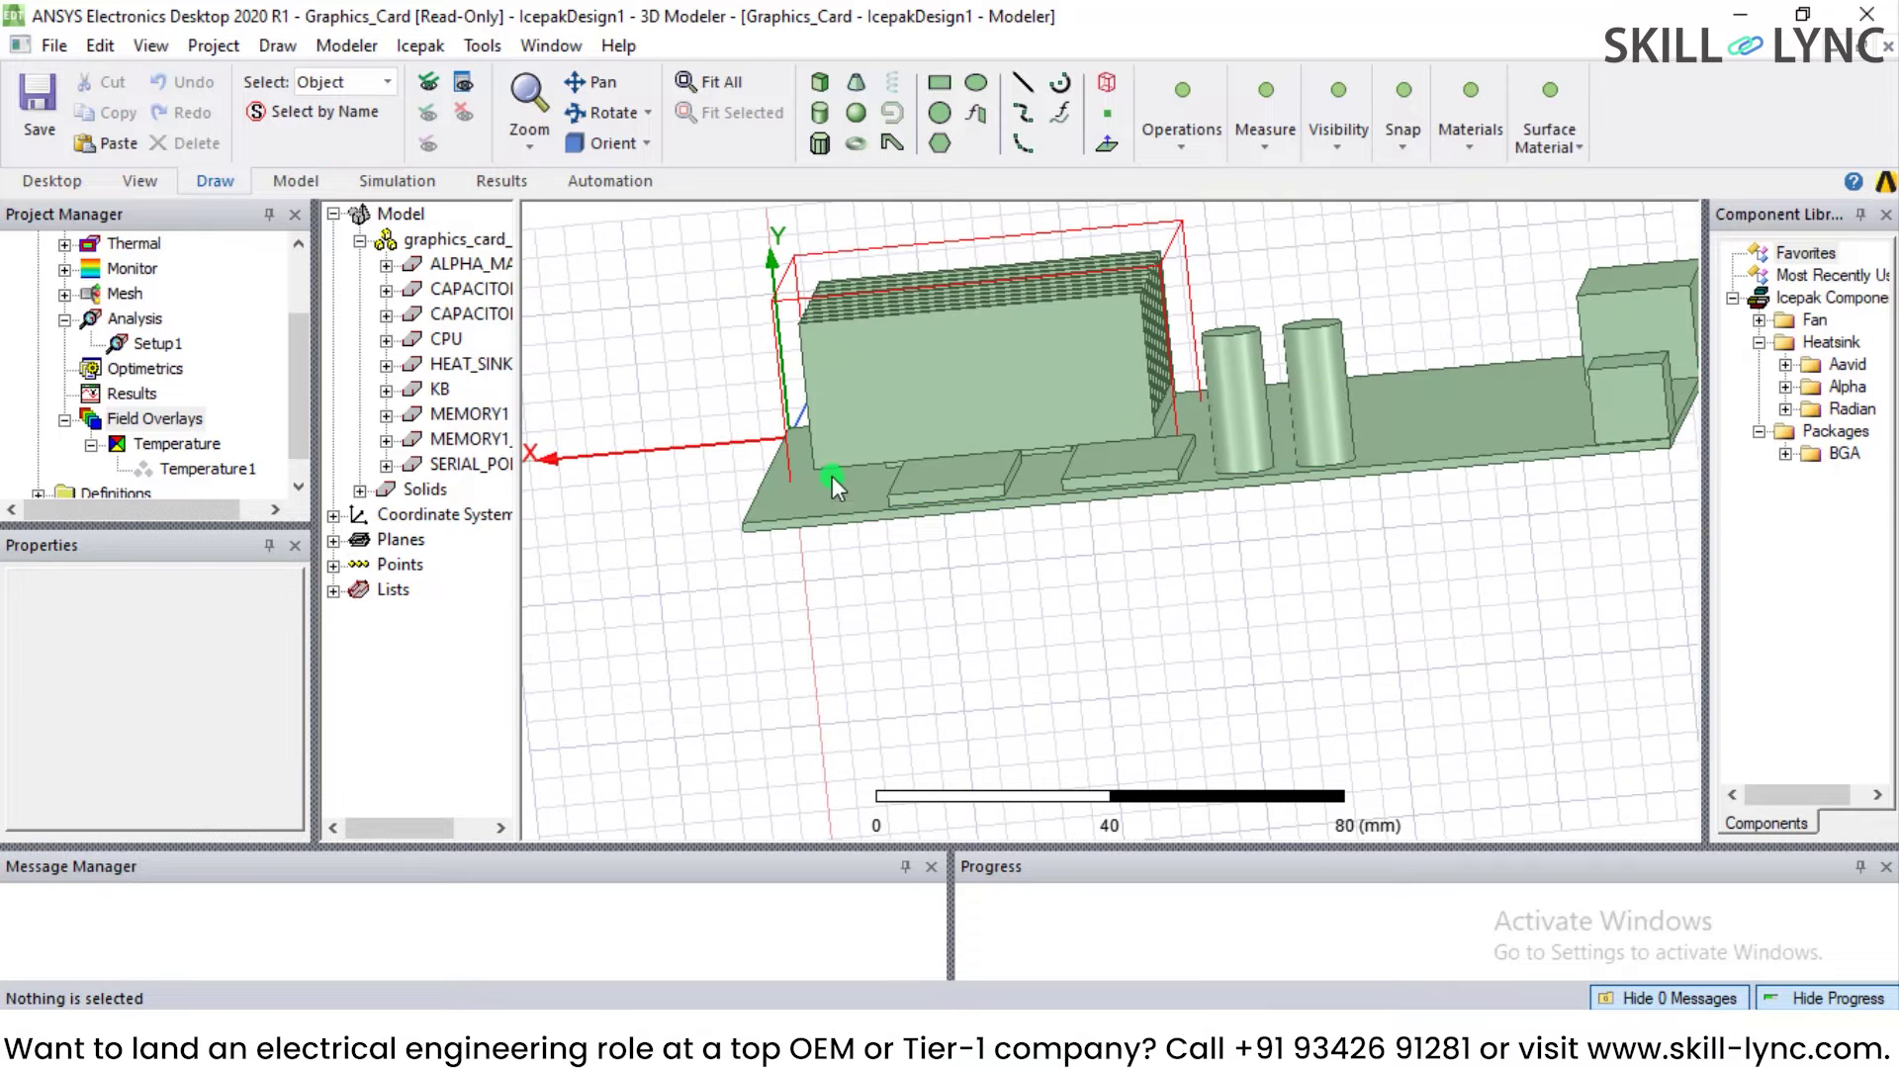
click(683, 333)
Step: Close the example project and open the Graphics_Card project stored in E:/AnsysCourse/ProjectFiles/Ice1
click(54, 47)
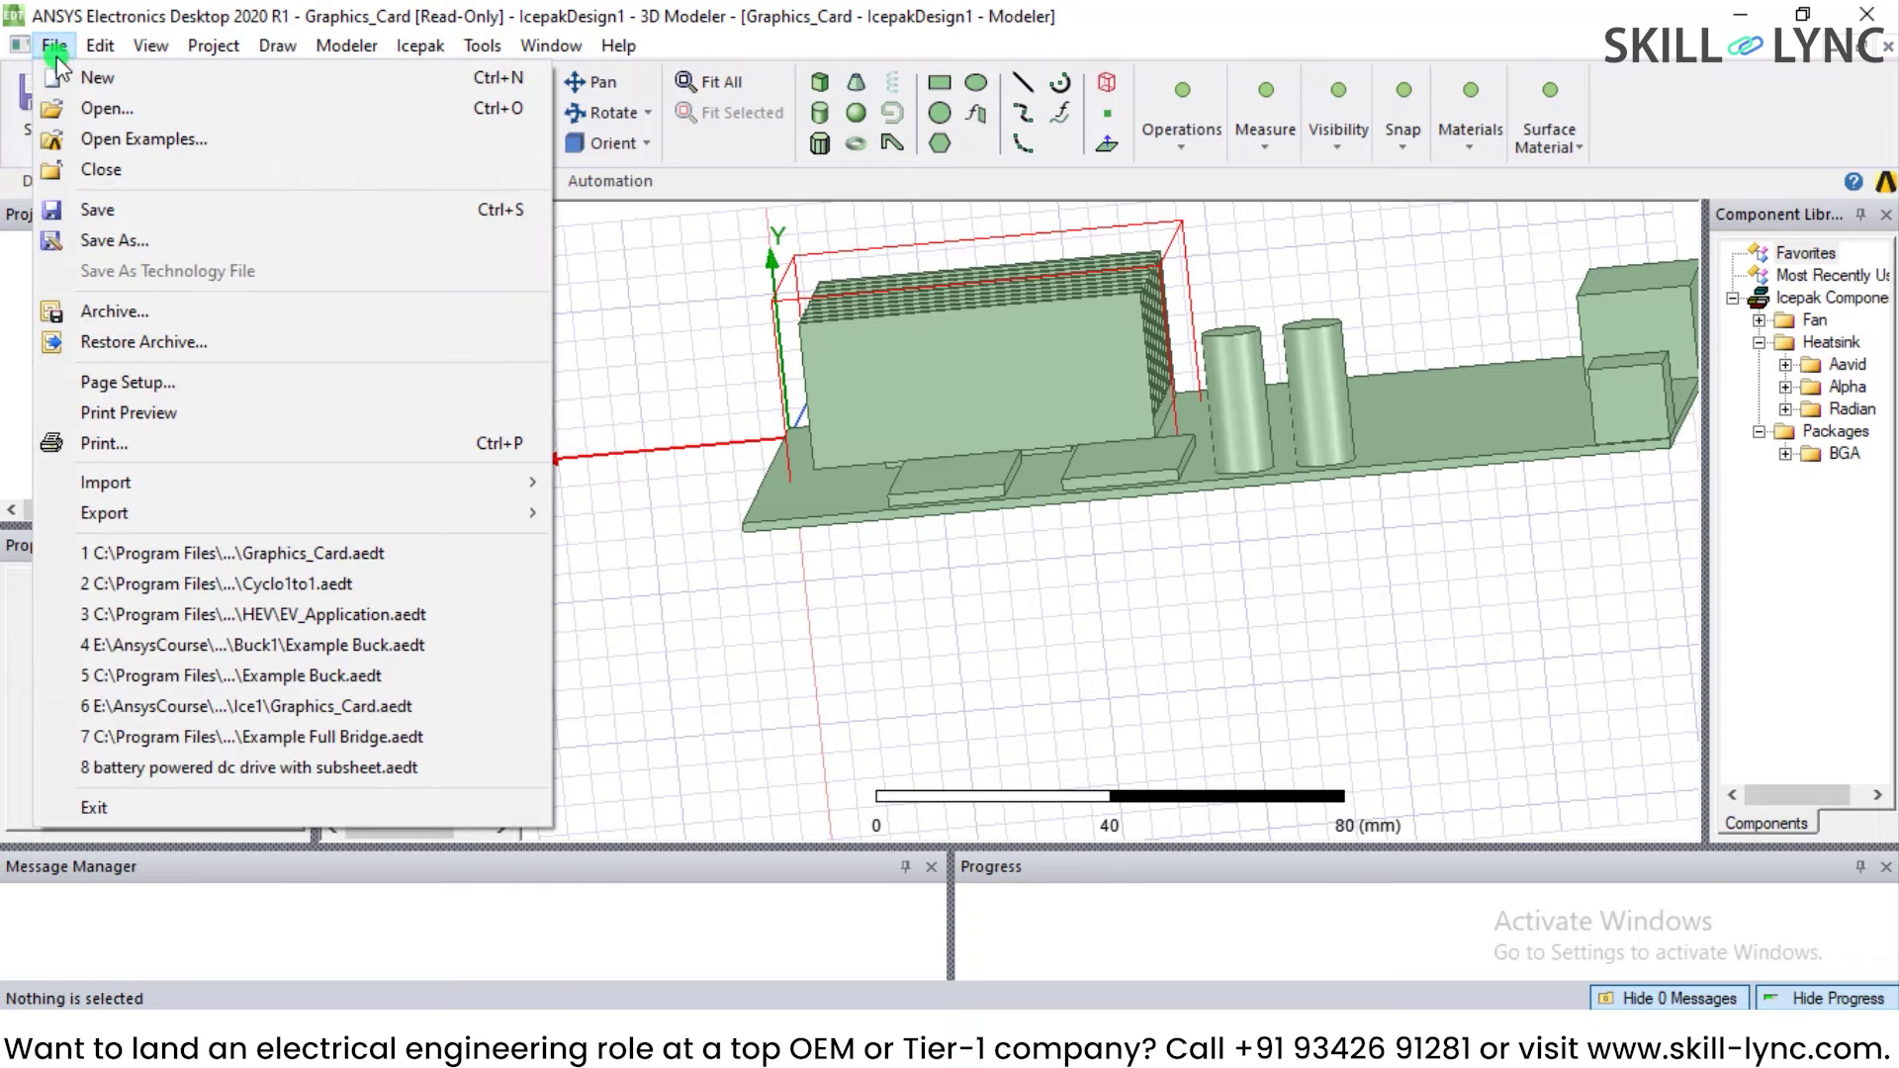
click(109, 169)
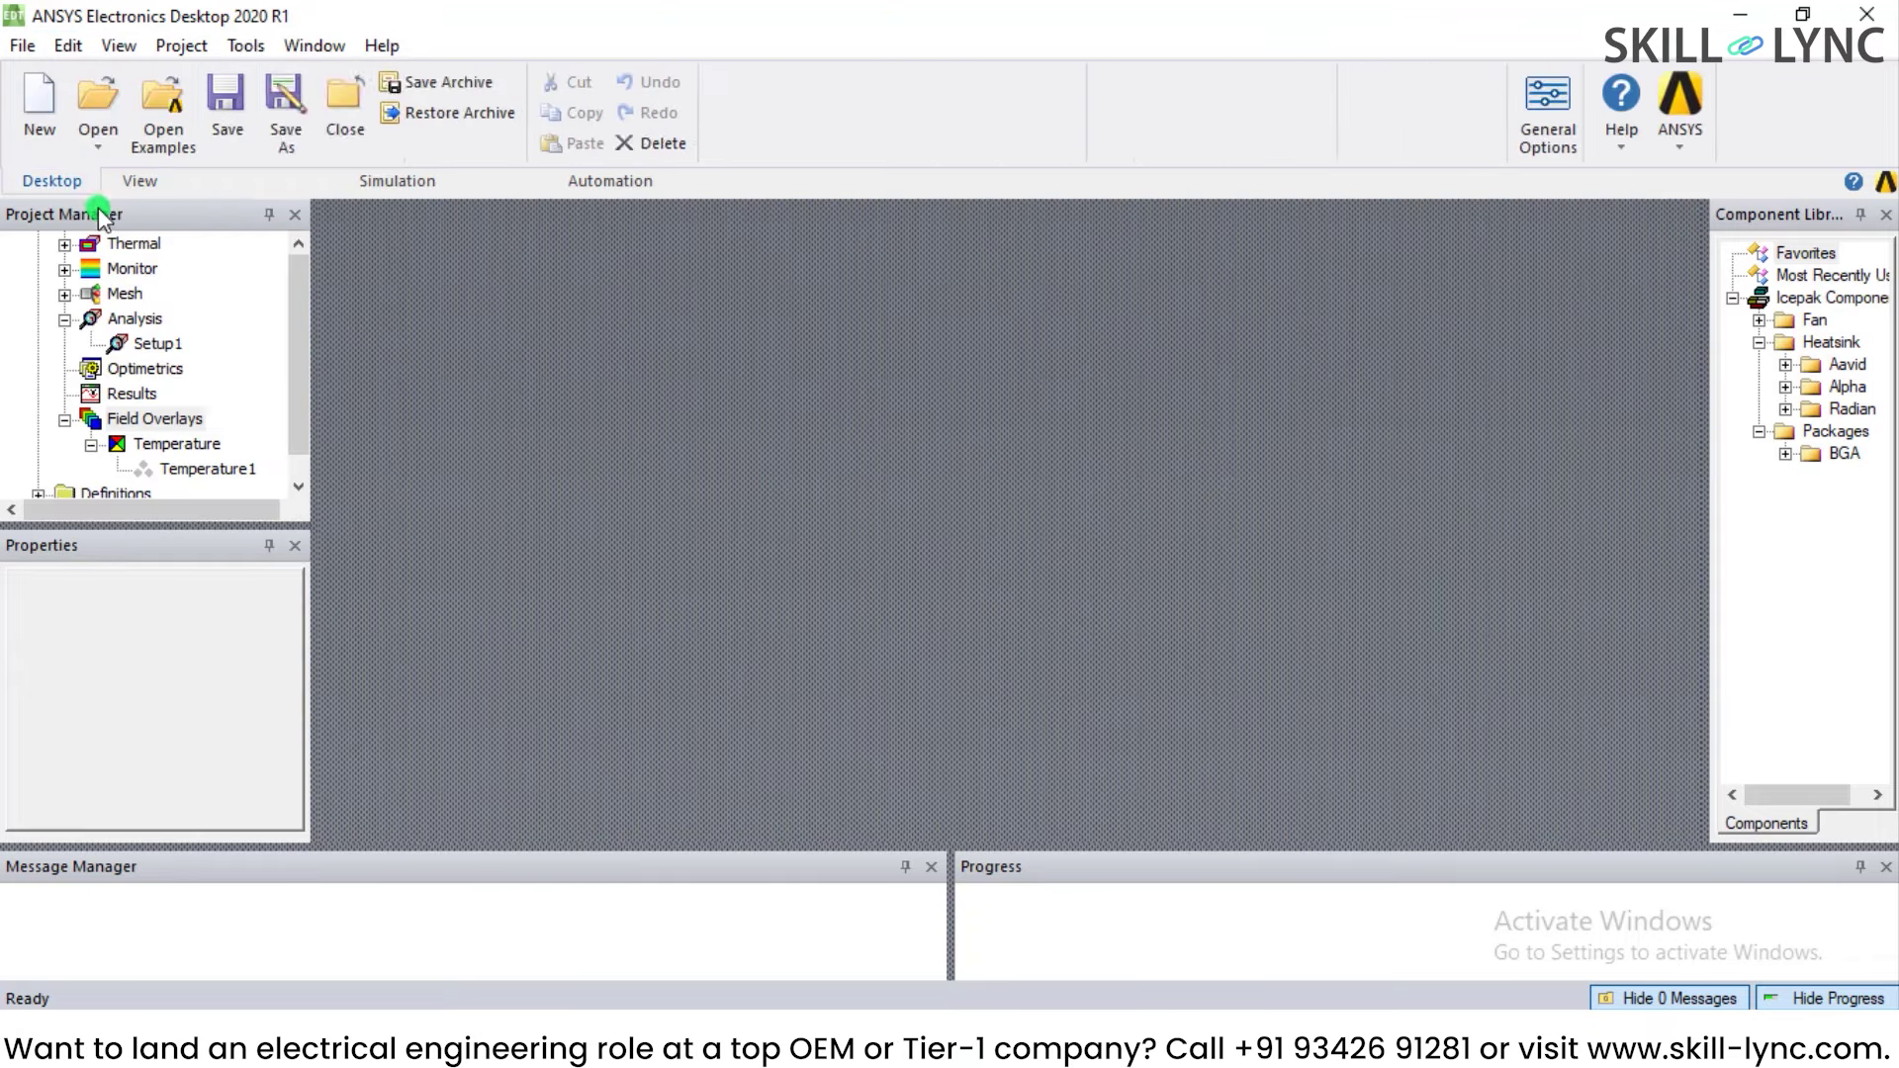
click(117, 132)
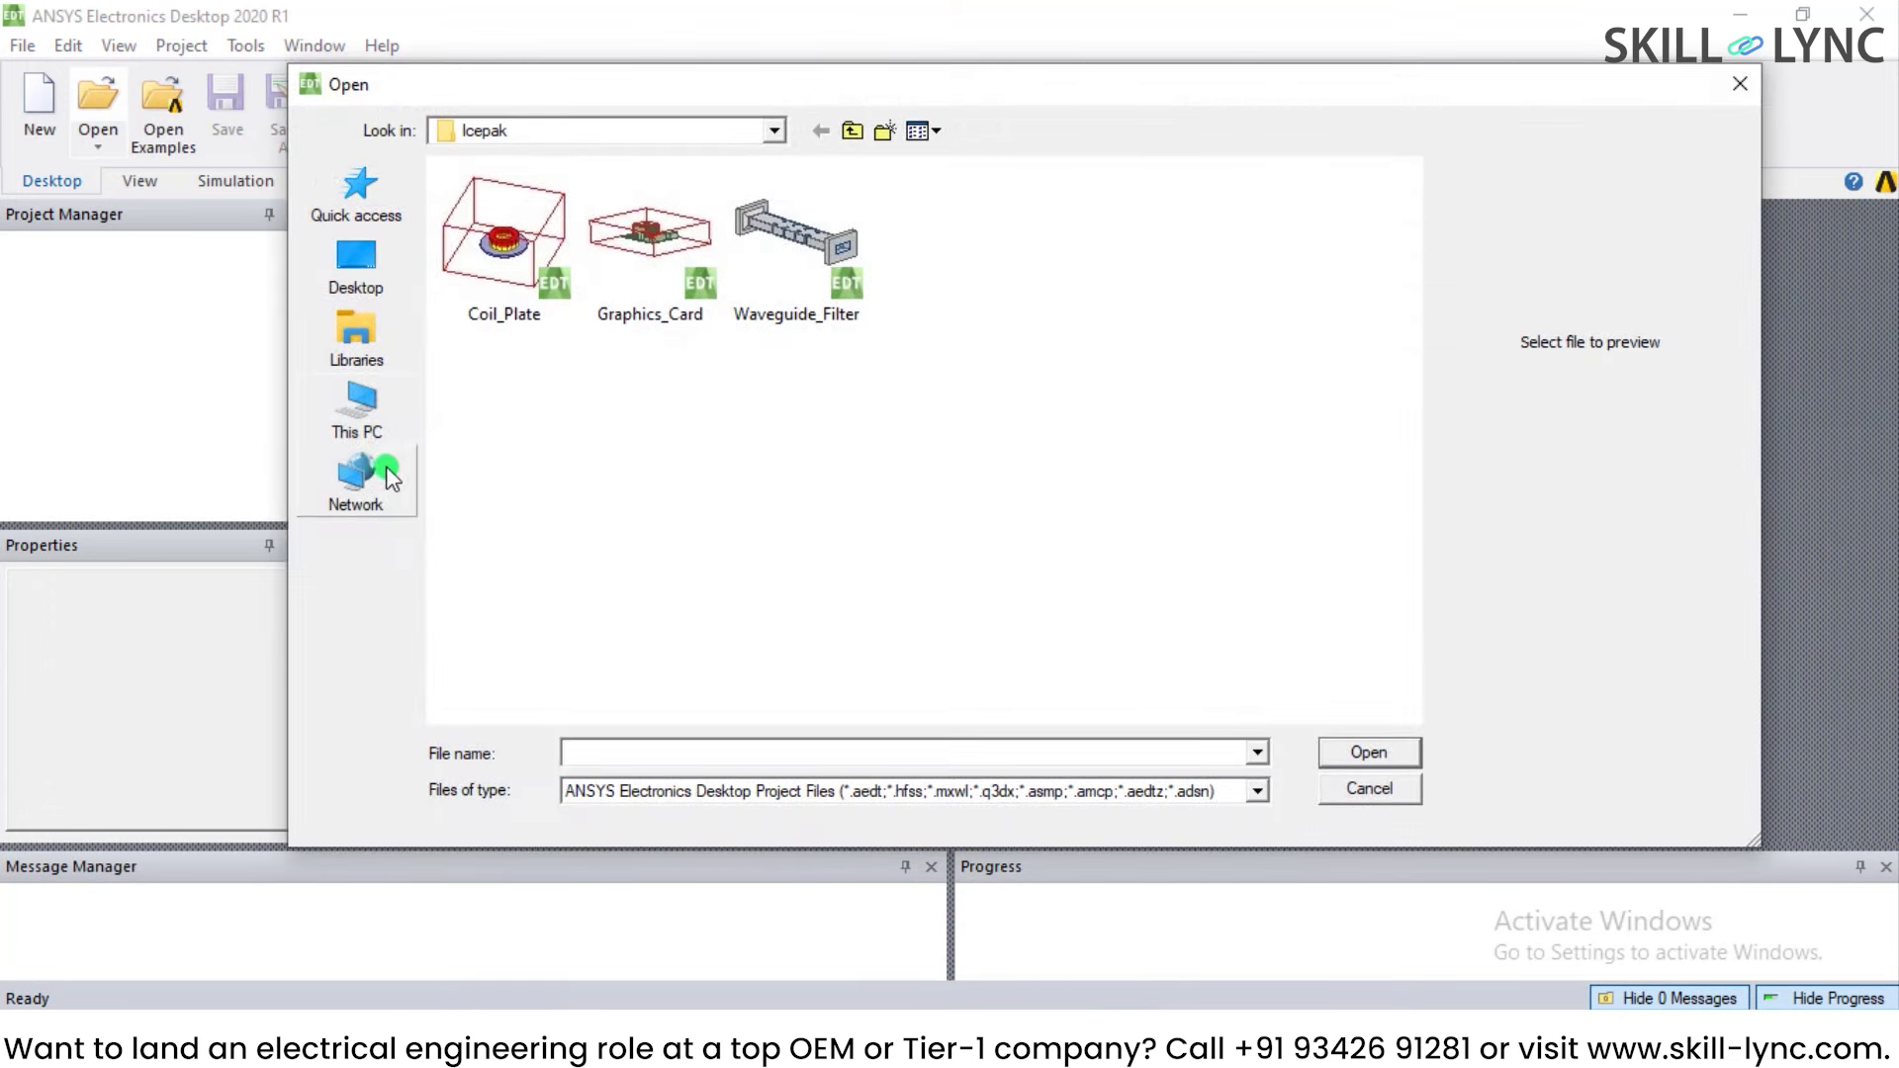
click(361, 411)
double_click(1227, 479)
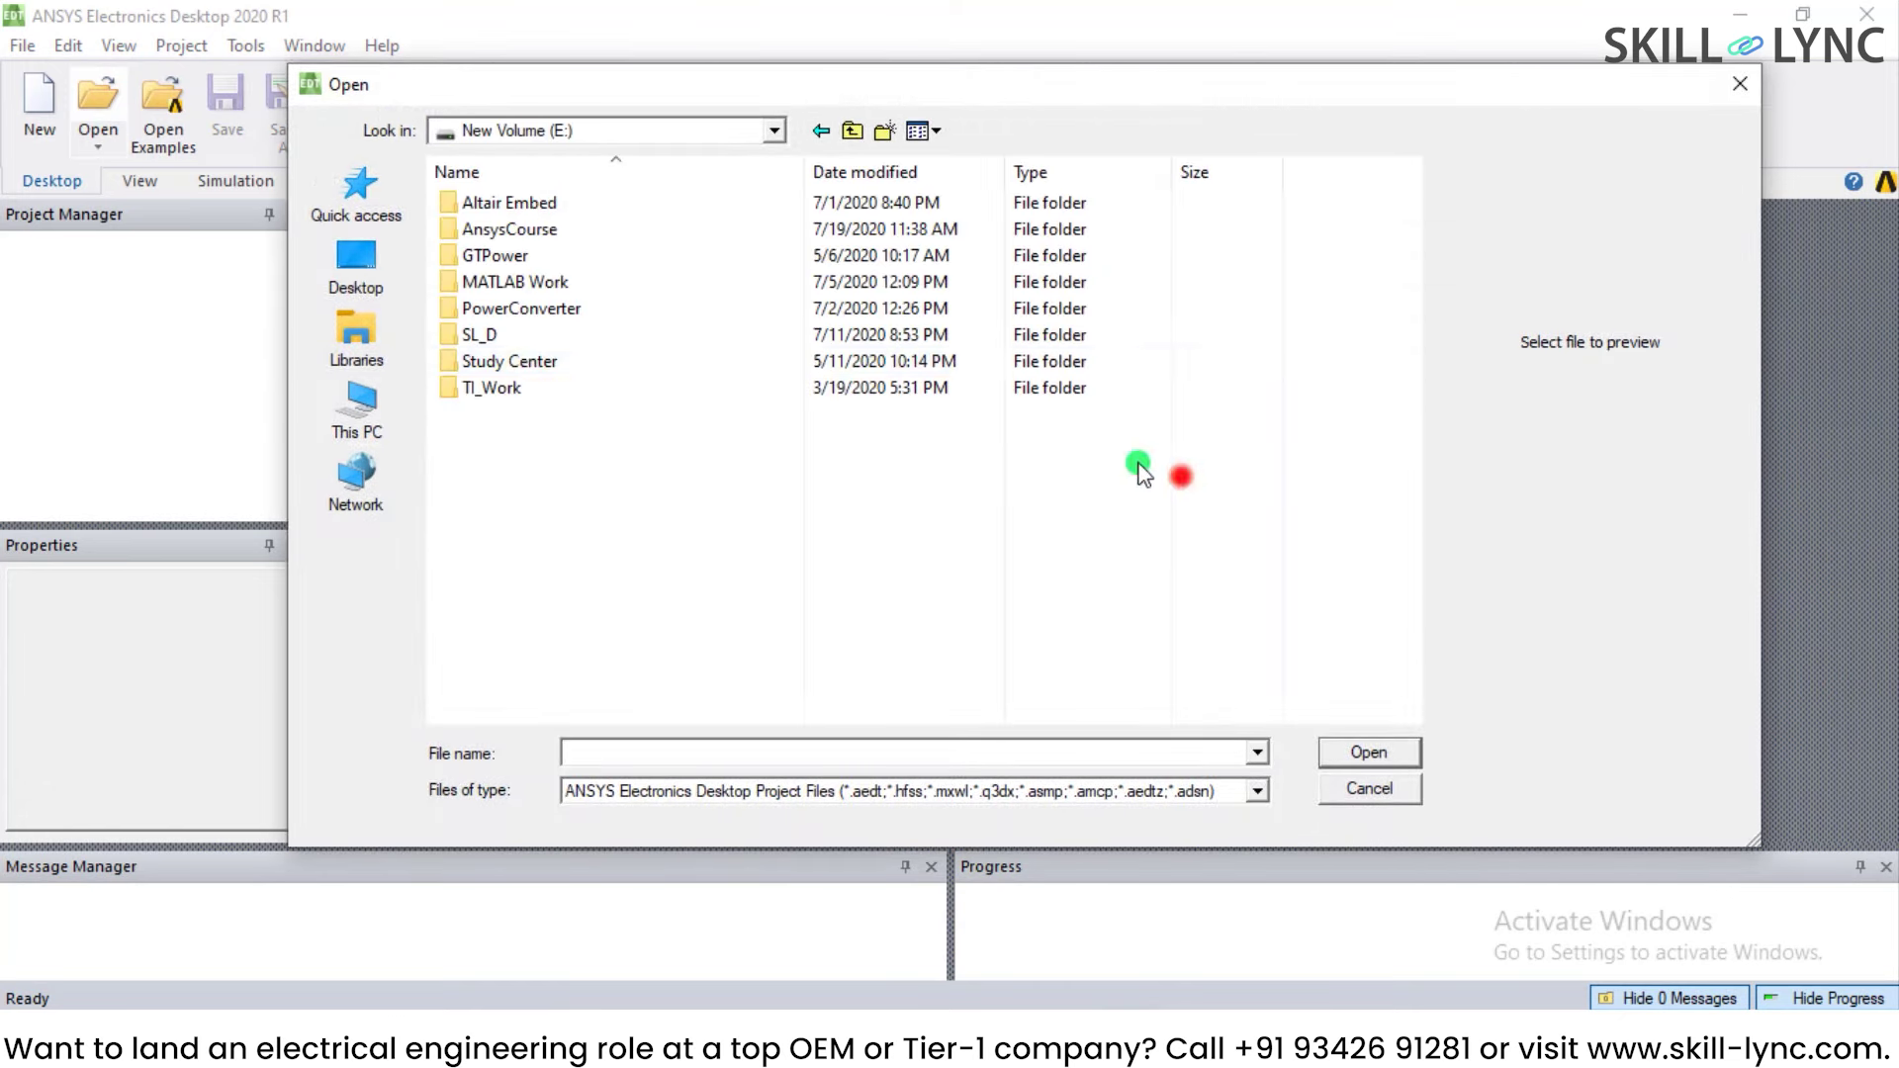
double_click(669, 229)
double_click(649, 255)
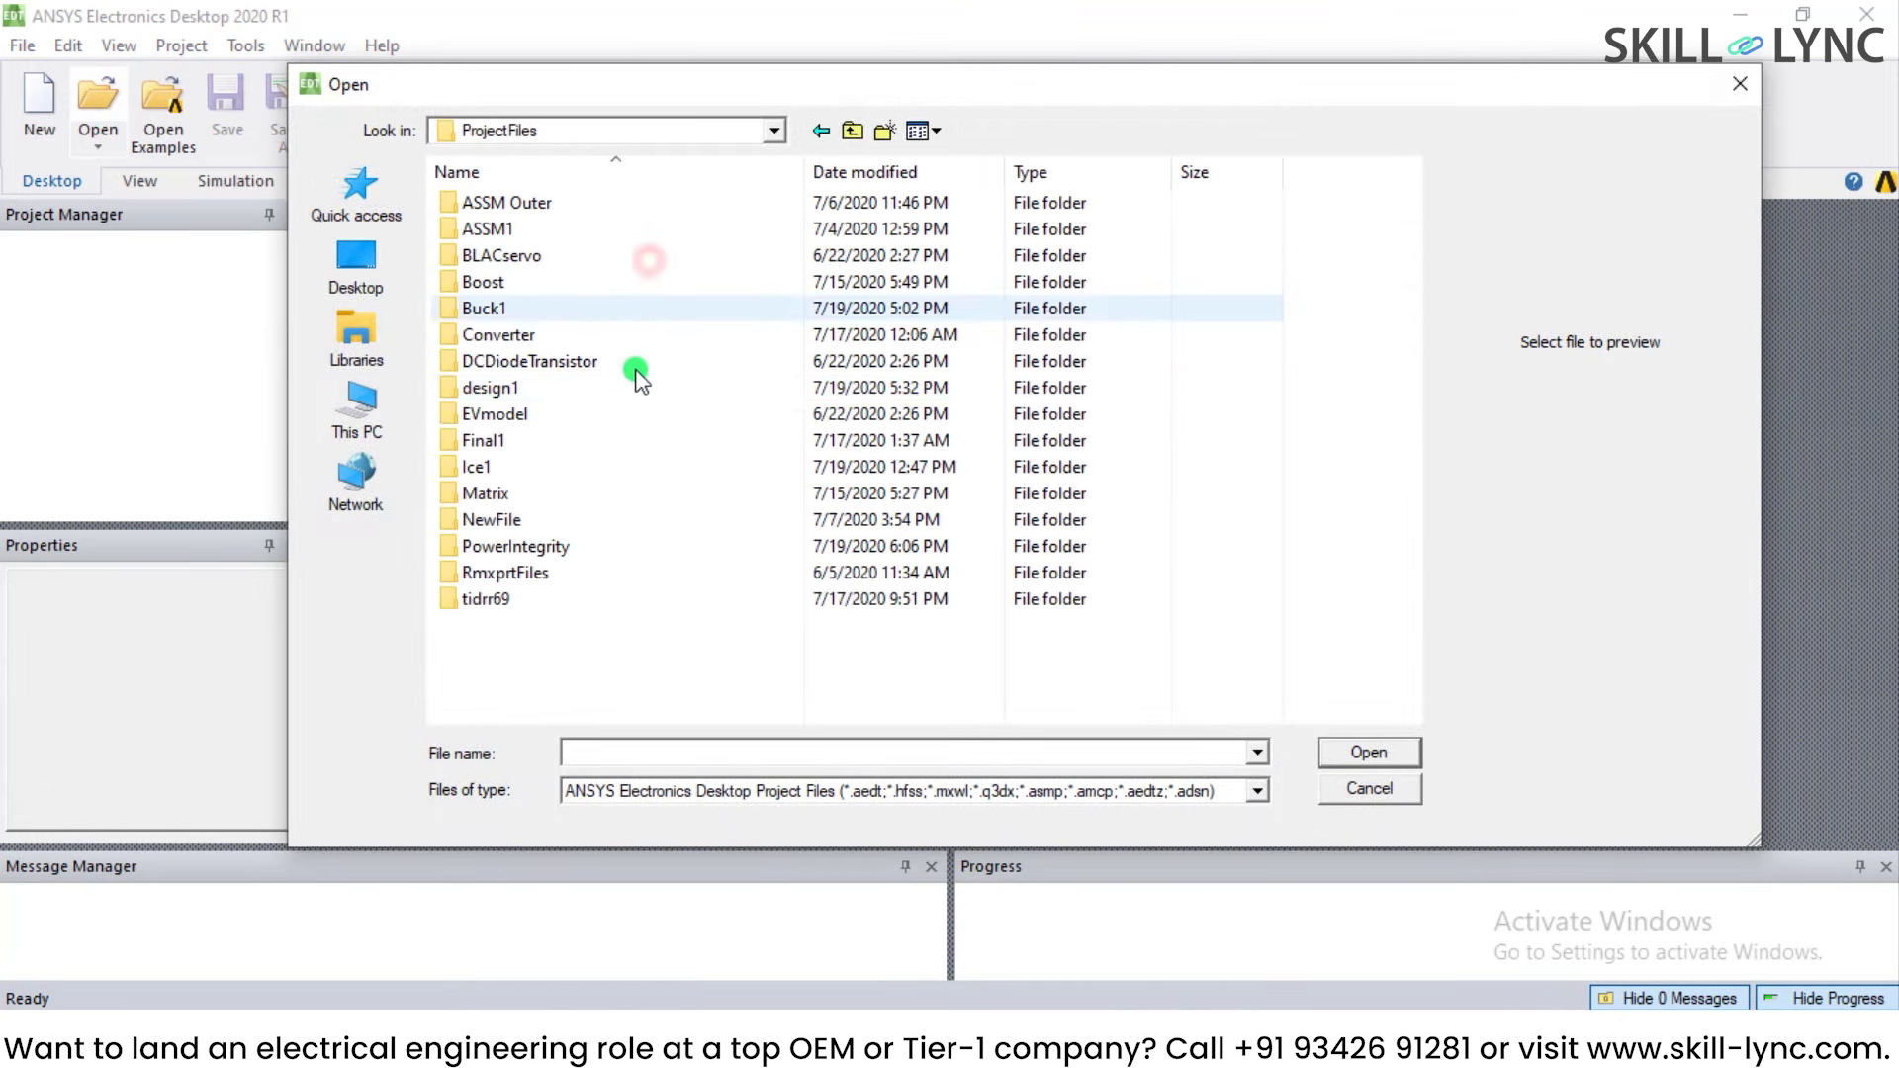
double_click(620, 463)
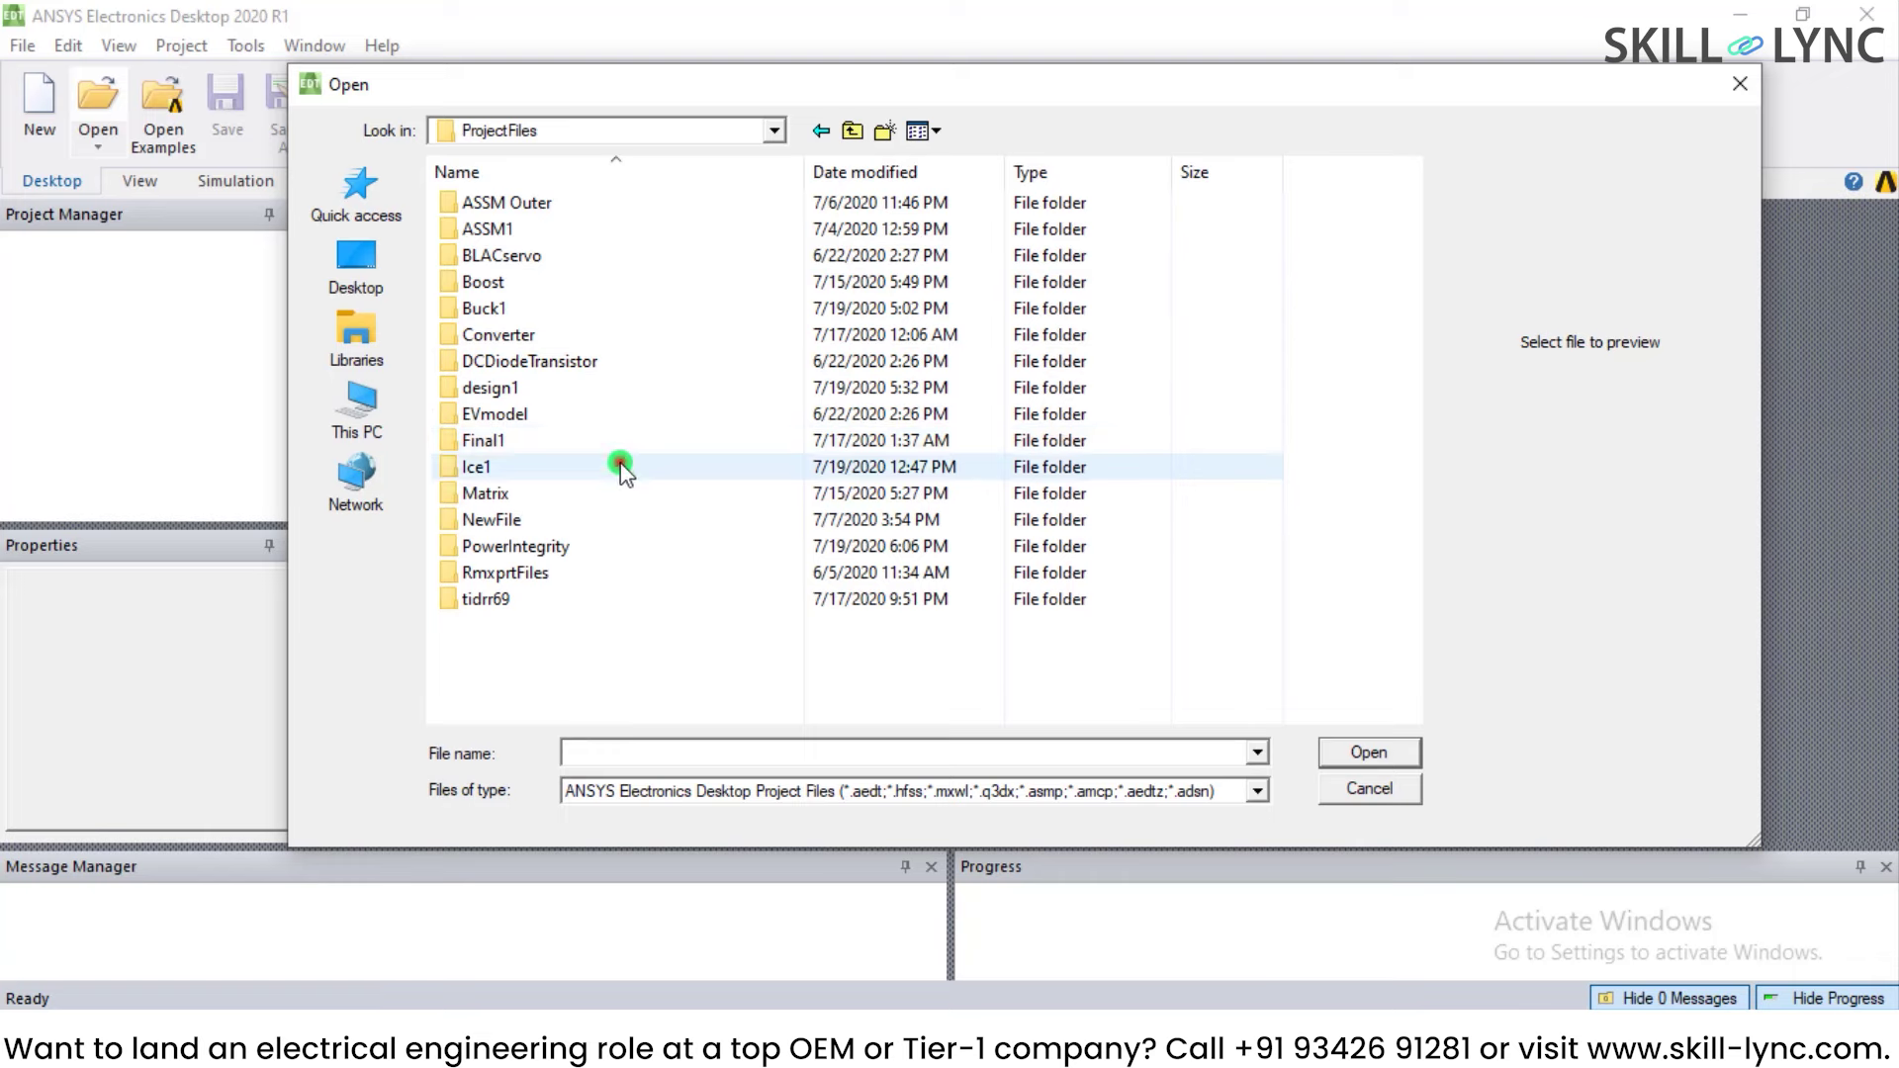
double_click(713, 229)
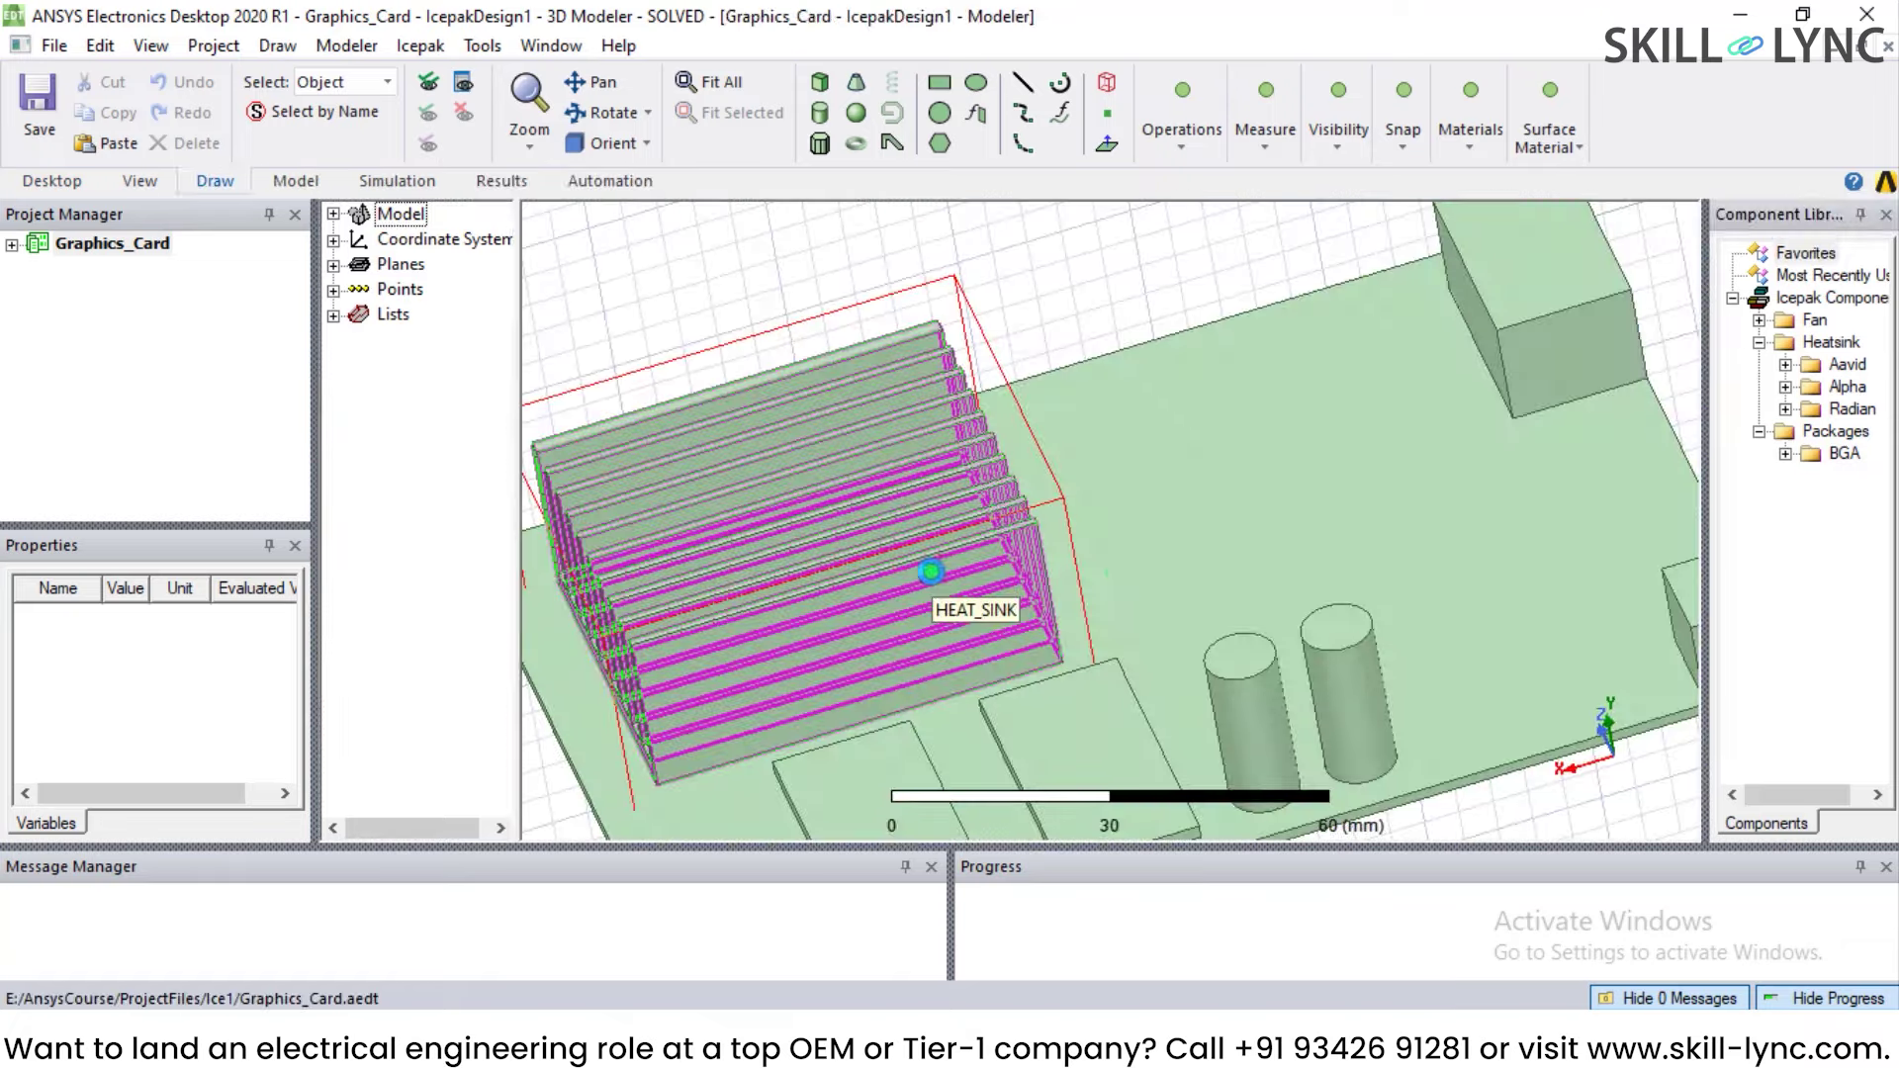
Step: View the opened board from another angle and expand the project tree to the Results and Field Overlays of IcepakDesign1
mouse_move(1430, 577)
alt+mouse_down()
mouse_move(1325, 491)
mouse_move(1420, 466)
mouse_move(1318, 491)
mouse_move(1341, 420)
mouse_move(1371, 429)
mouse_move(1359, 501)
mouse_move(1102, 625)
mouse_move(1424, 585)
mouse_move(1450, 607)
alt+mouse_up()
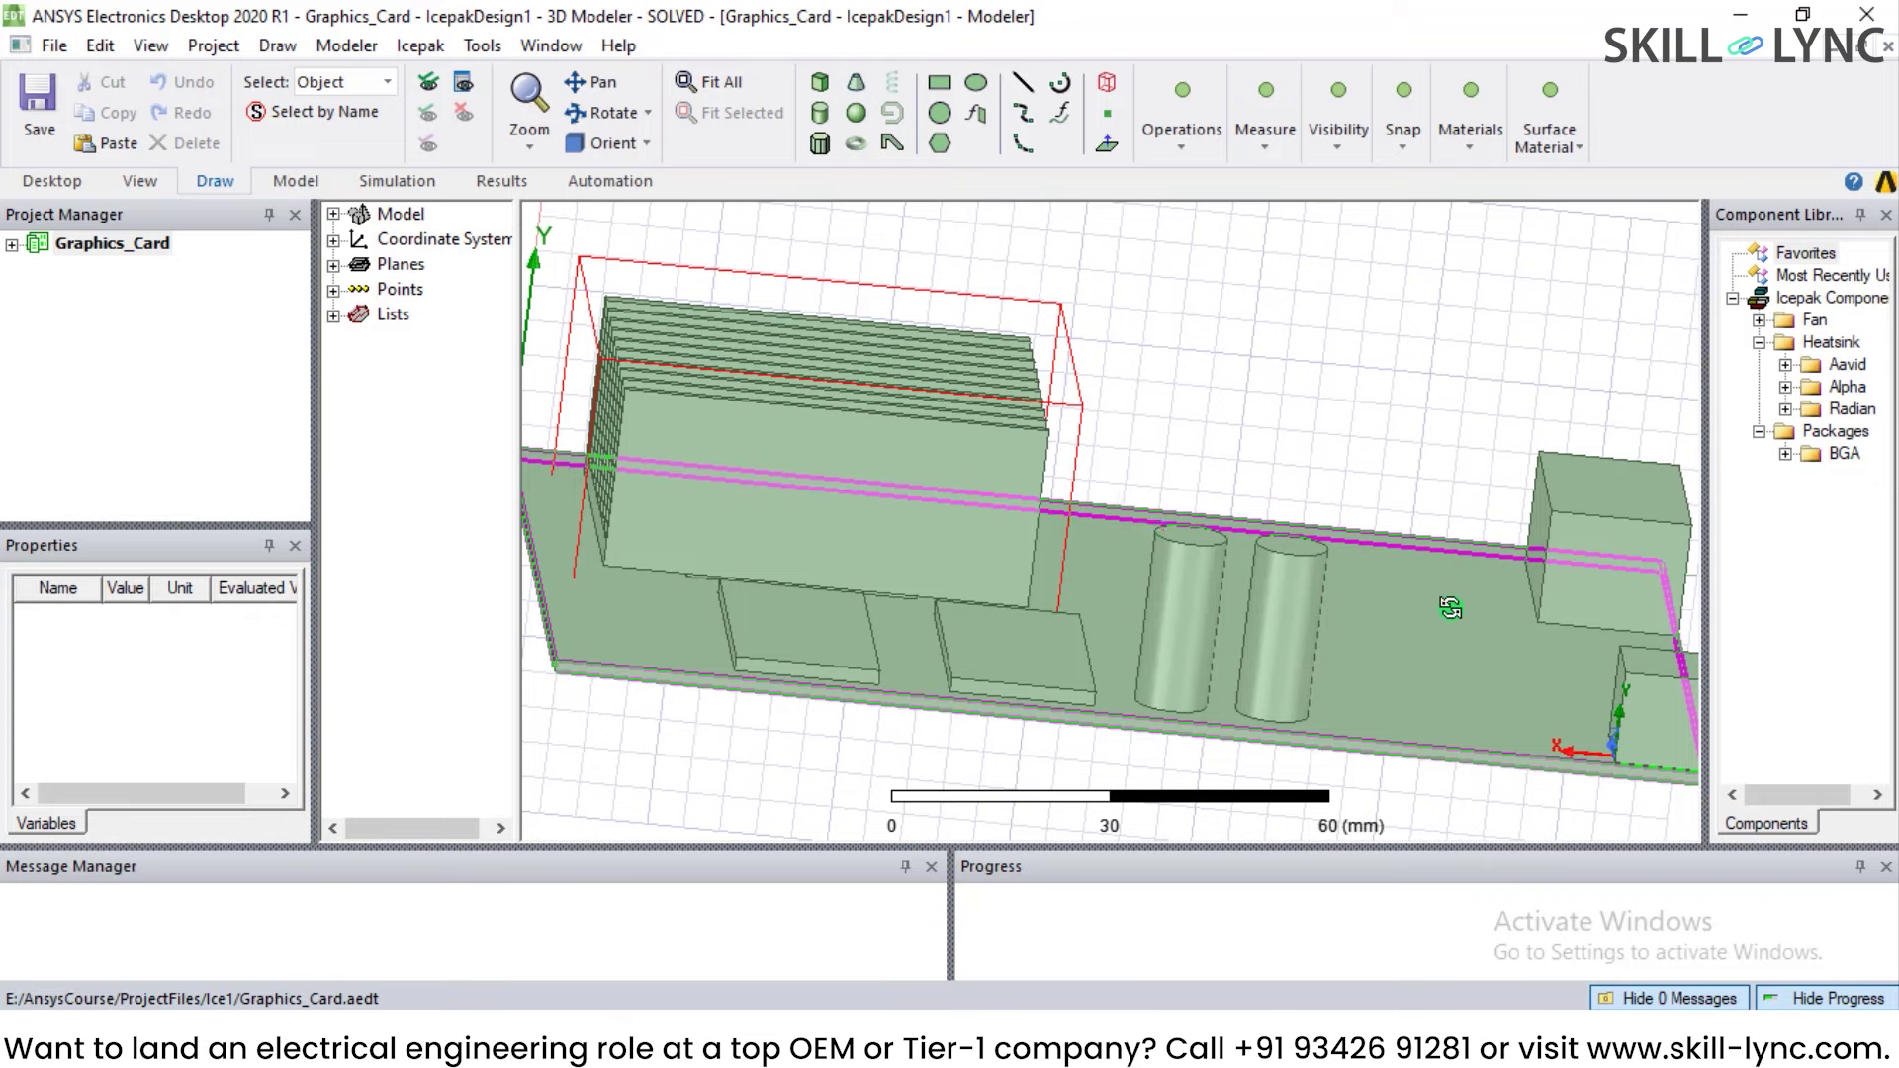
click(10, 244)
click(37, 269)
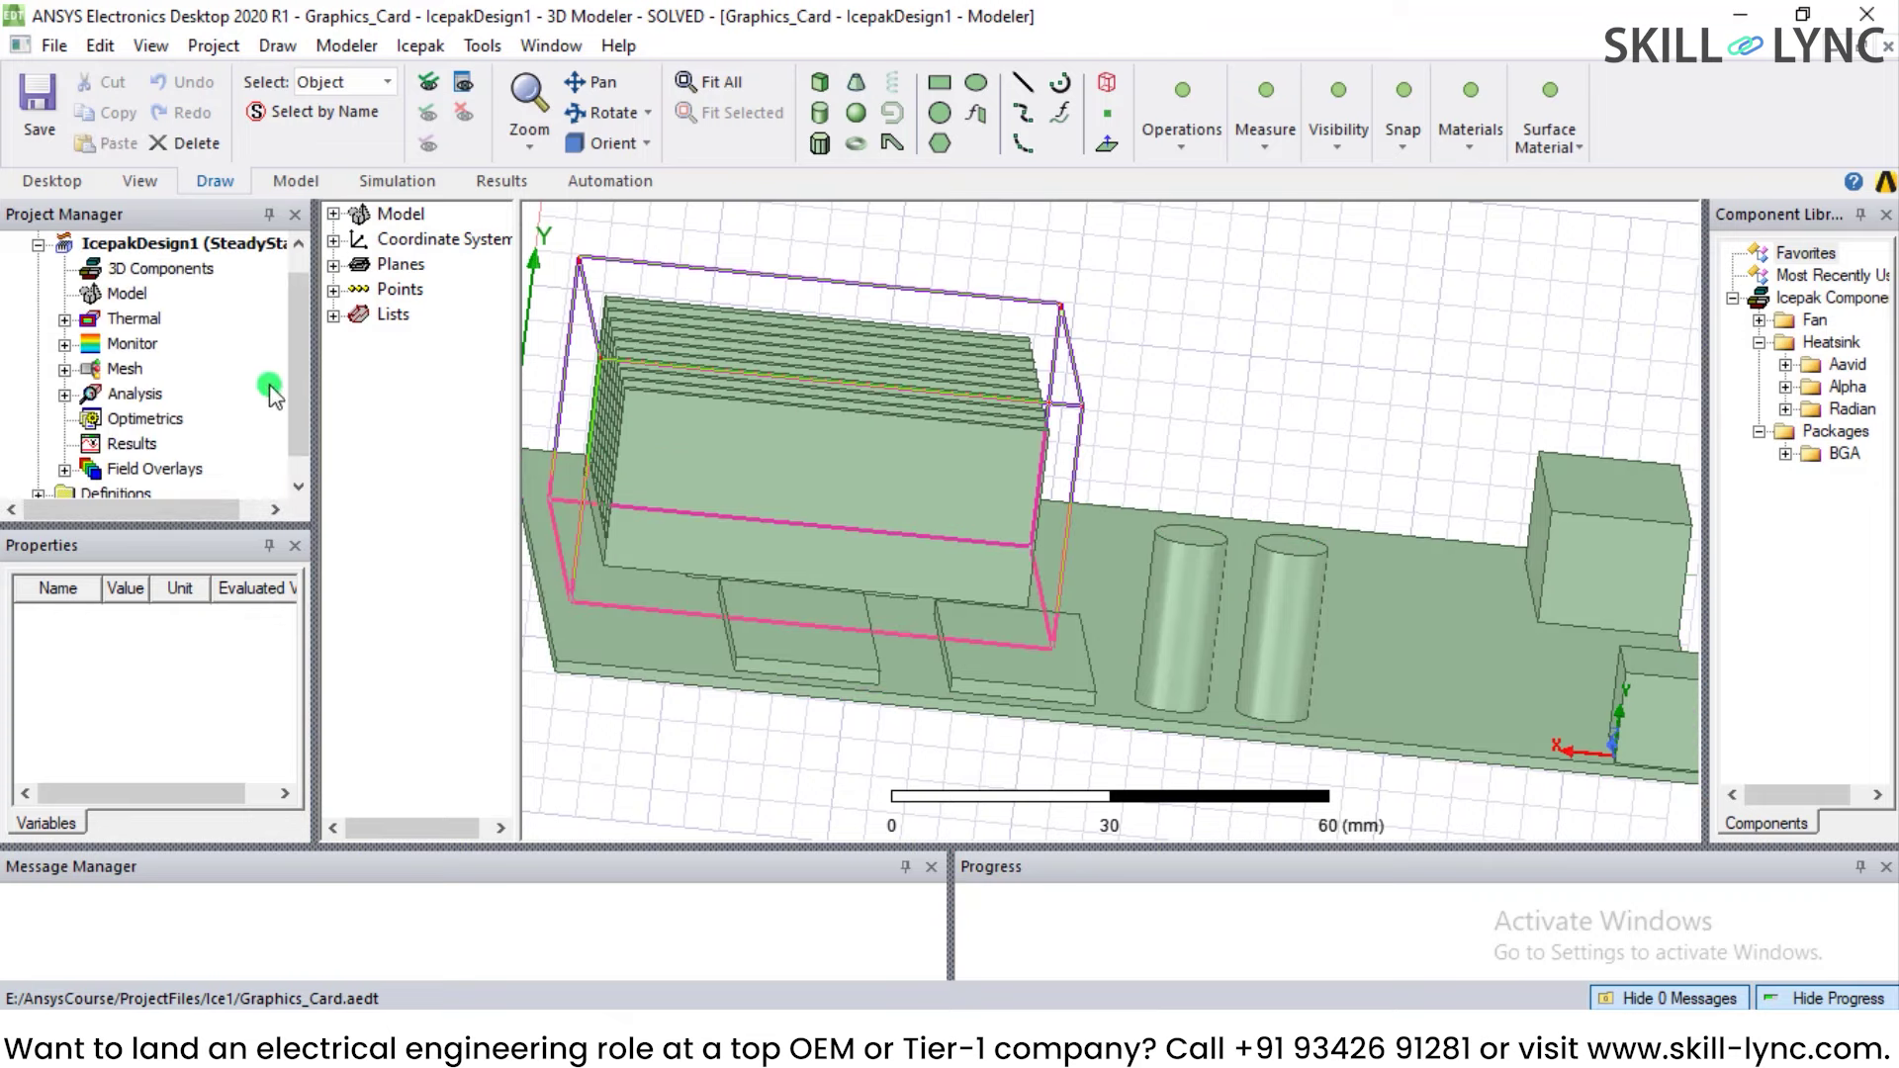
scroll(305, 417, down, 1)
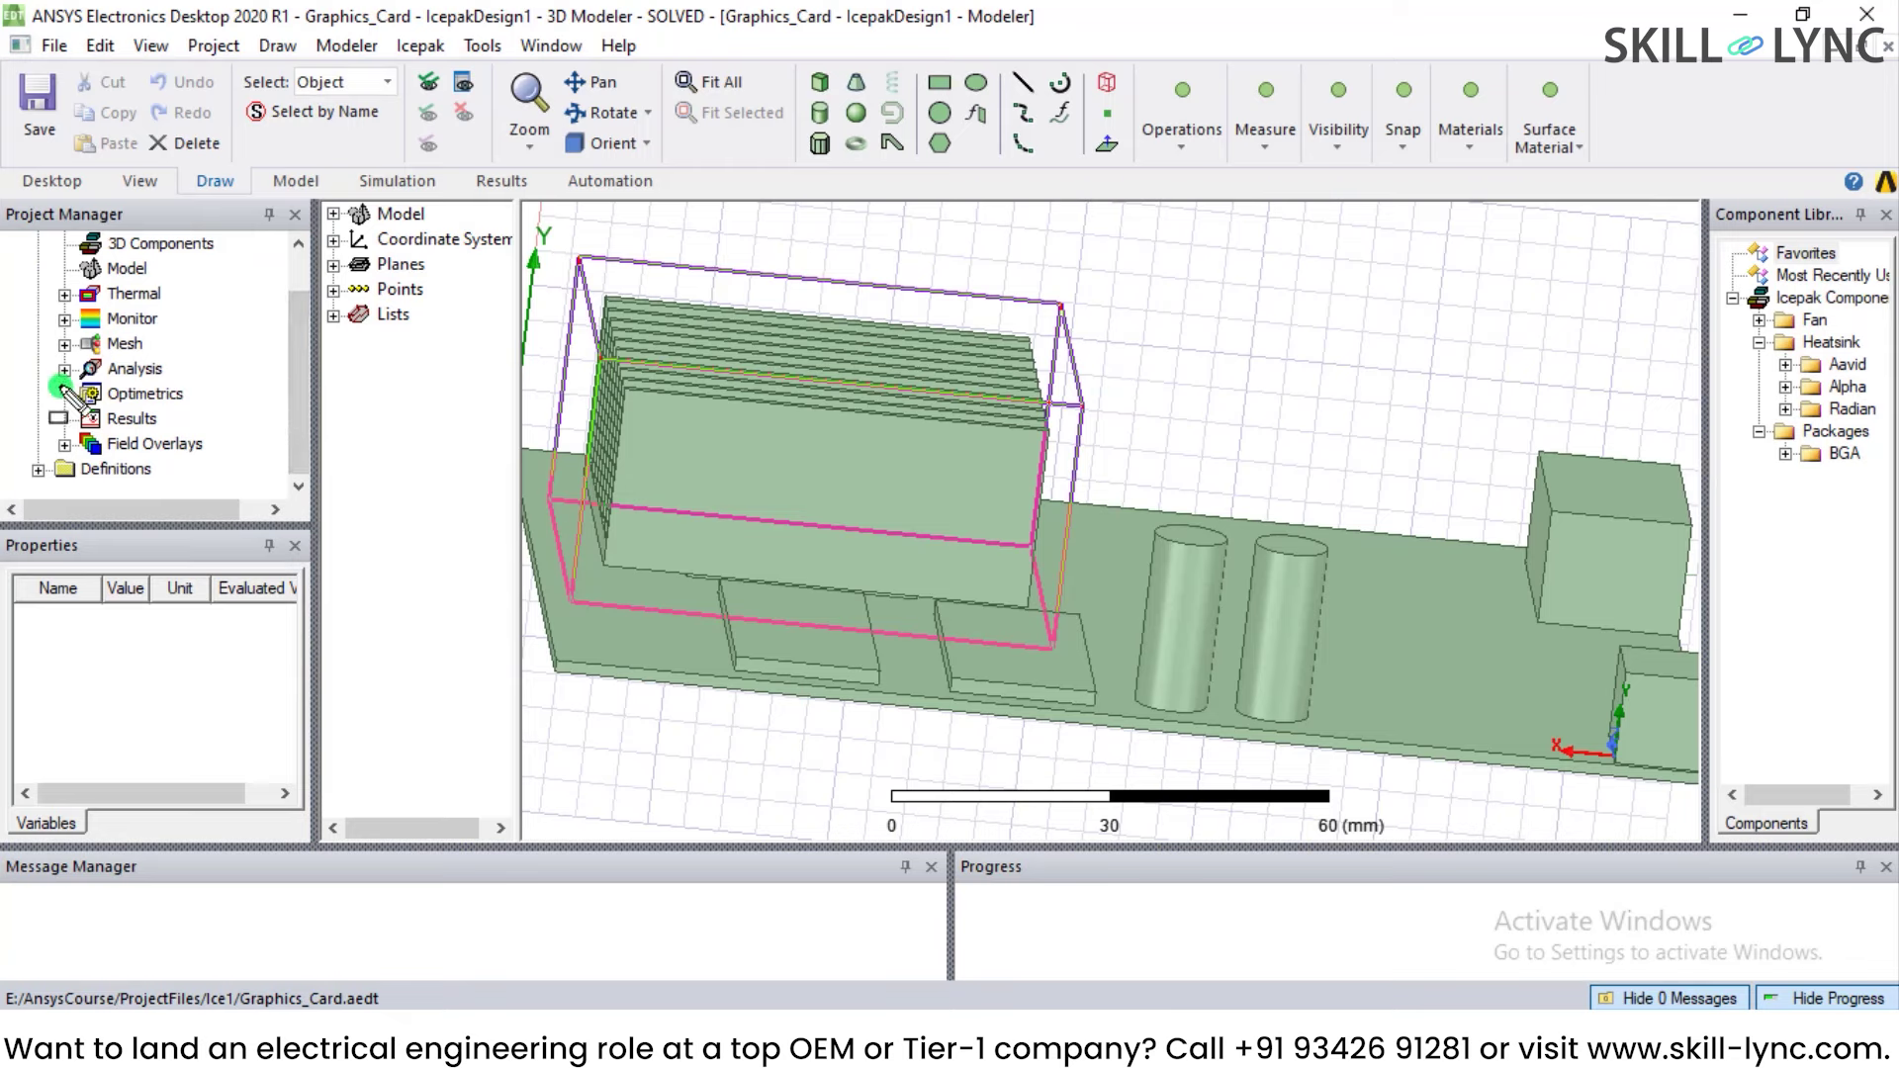
mouse_move(41, 398)
mouse_down()
mouse_move(85, 449)
mouse_move(240, 476)
mouse_up()
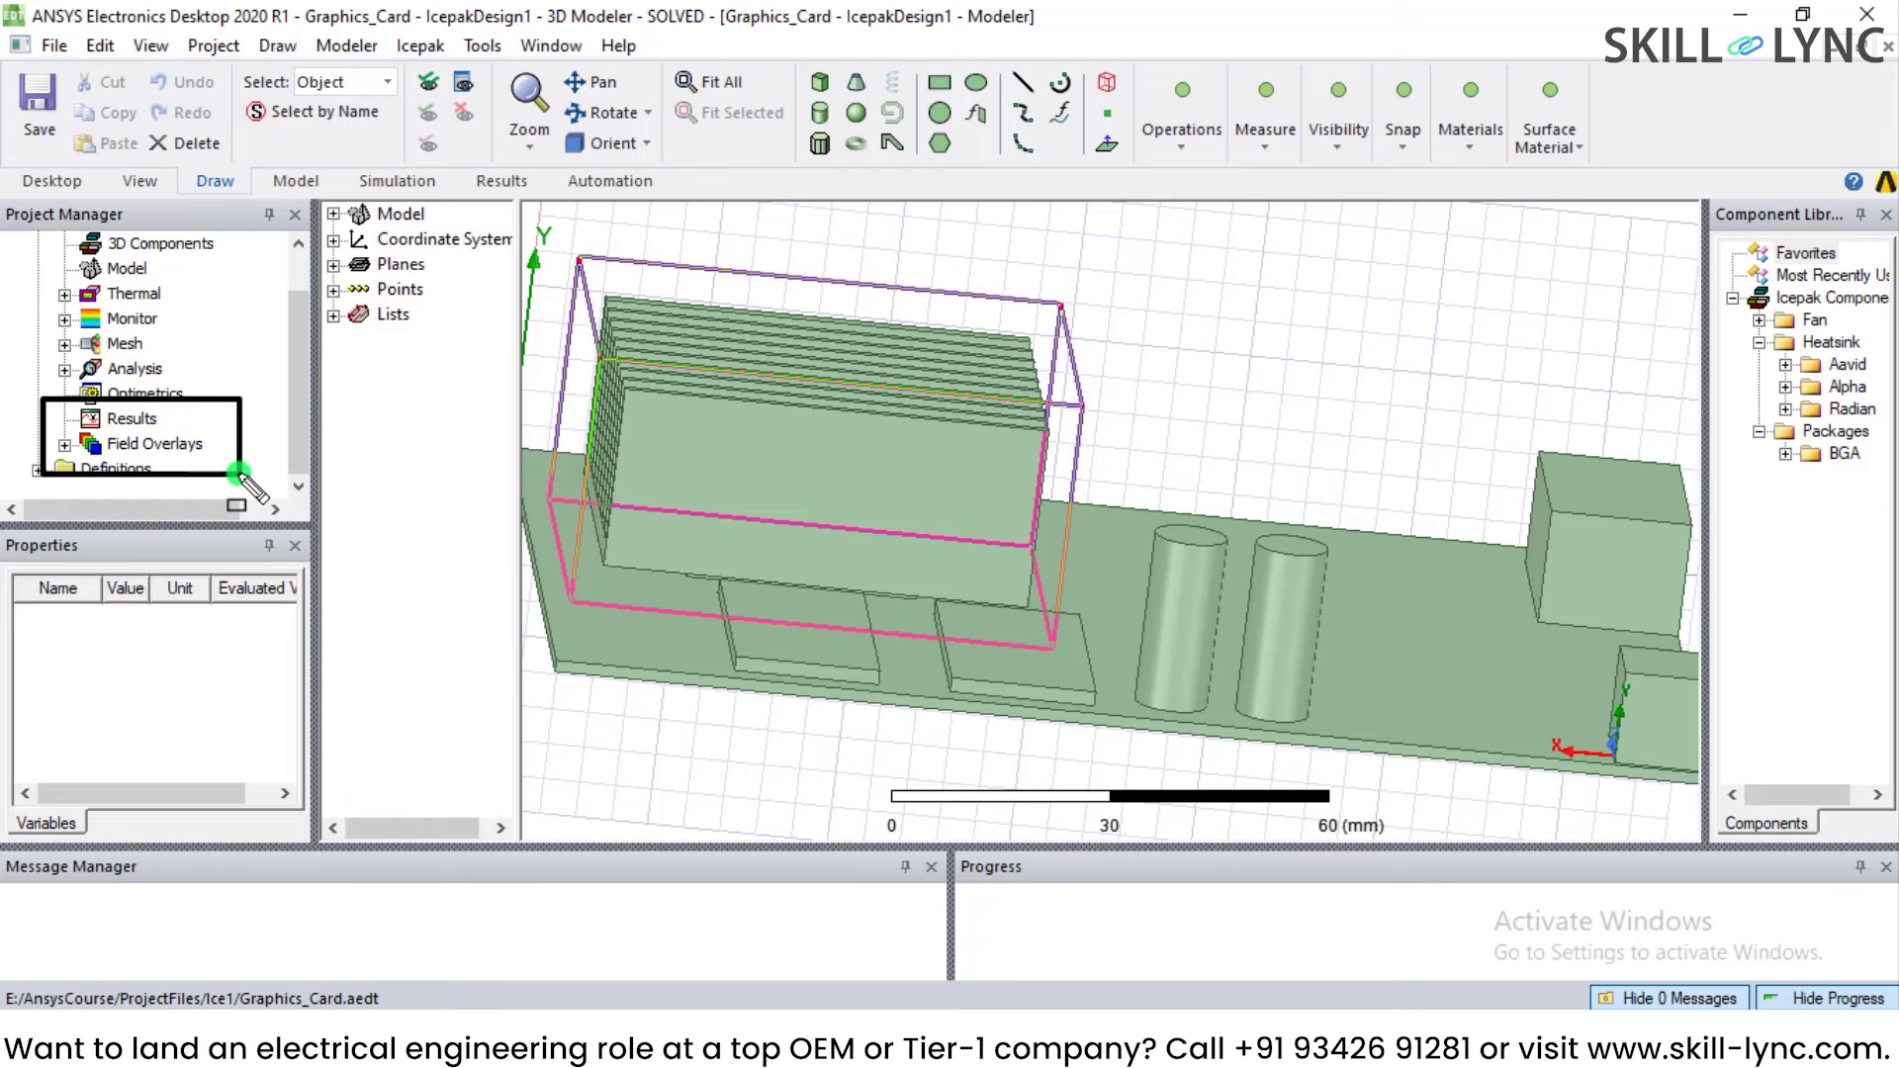
key(Escape)
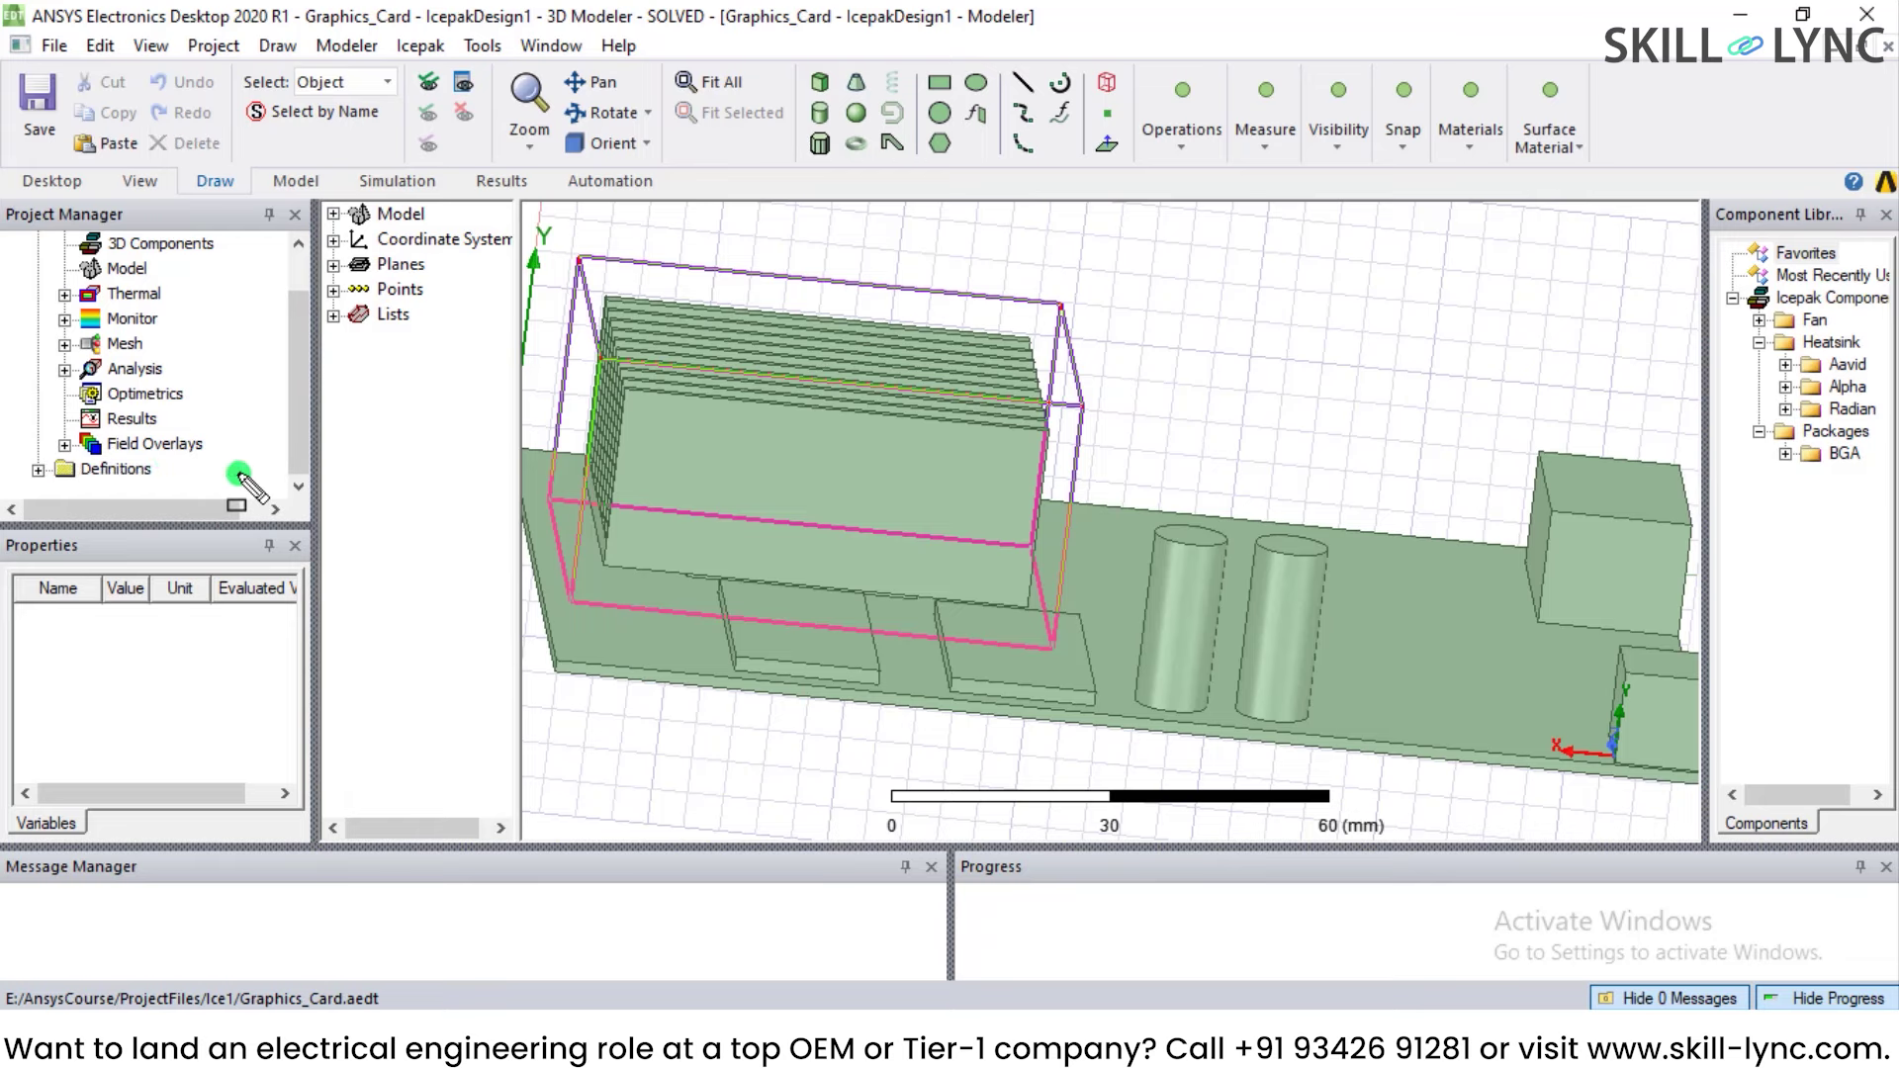
Step: Open the solution data of IcepakDesign1 and review Setup1's monitor plot, solve profile and residual curves
click(135, 420)
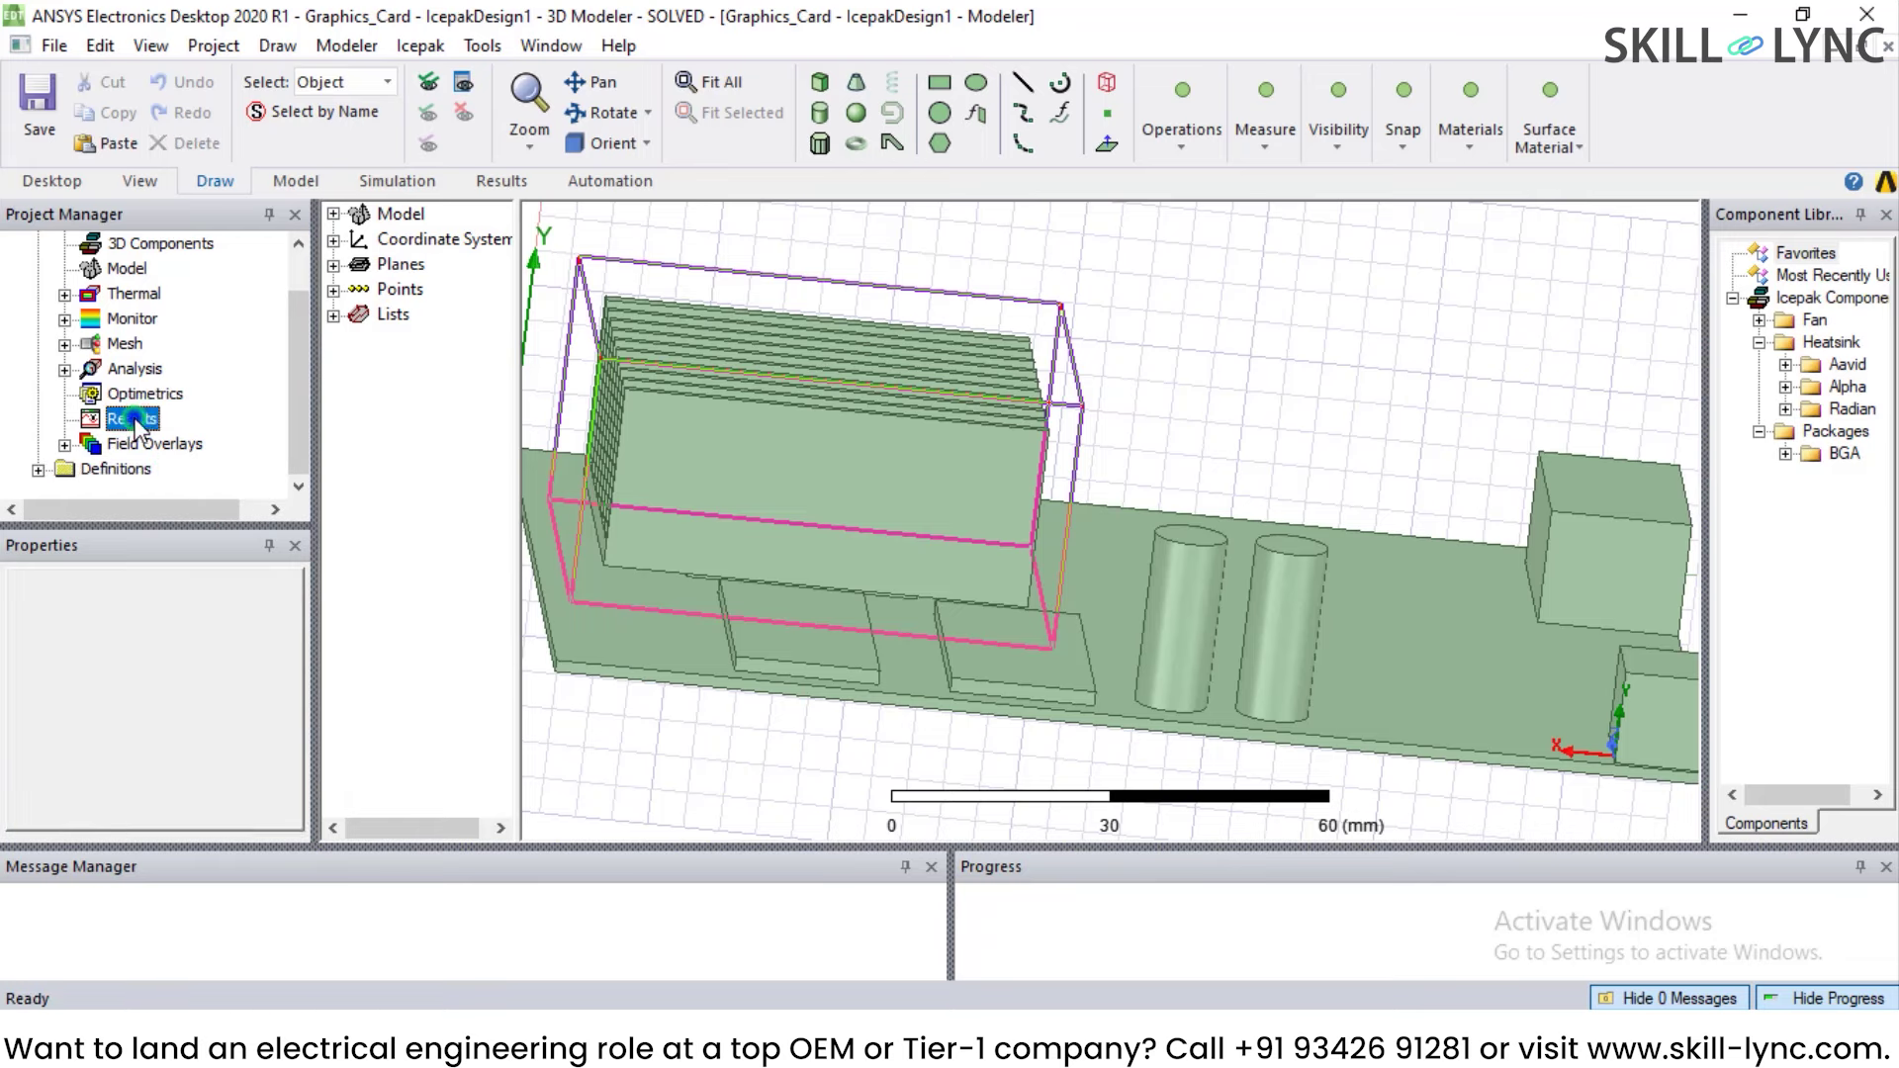
right_click(134, 421)
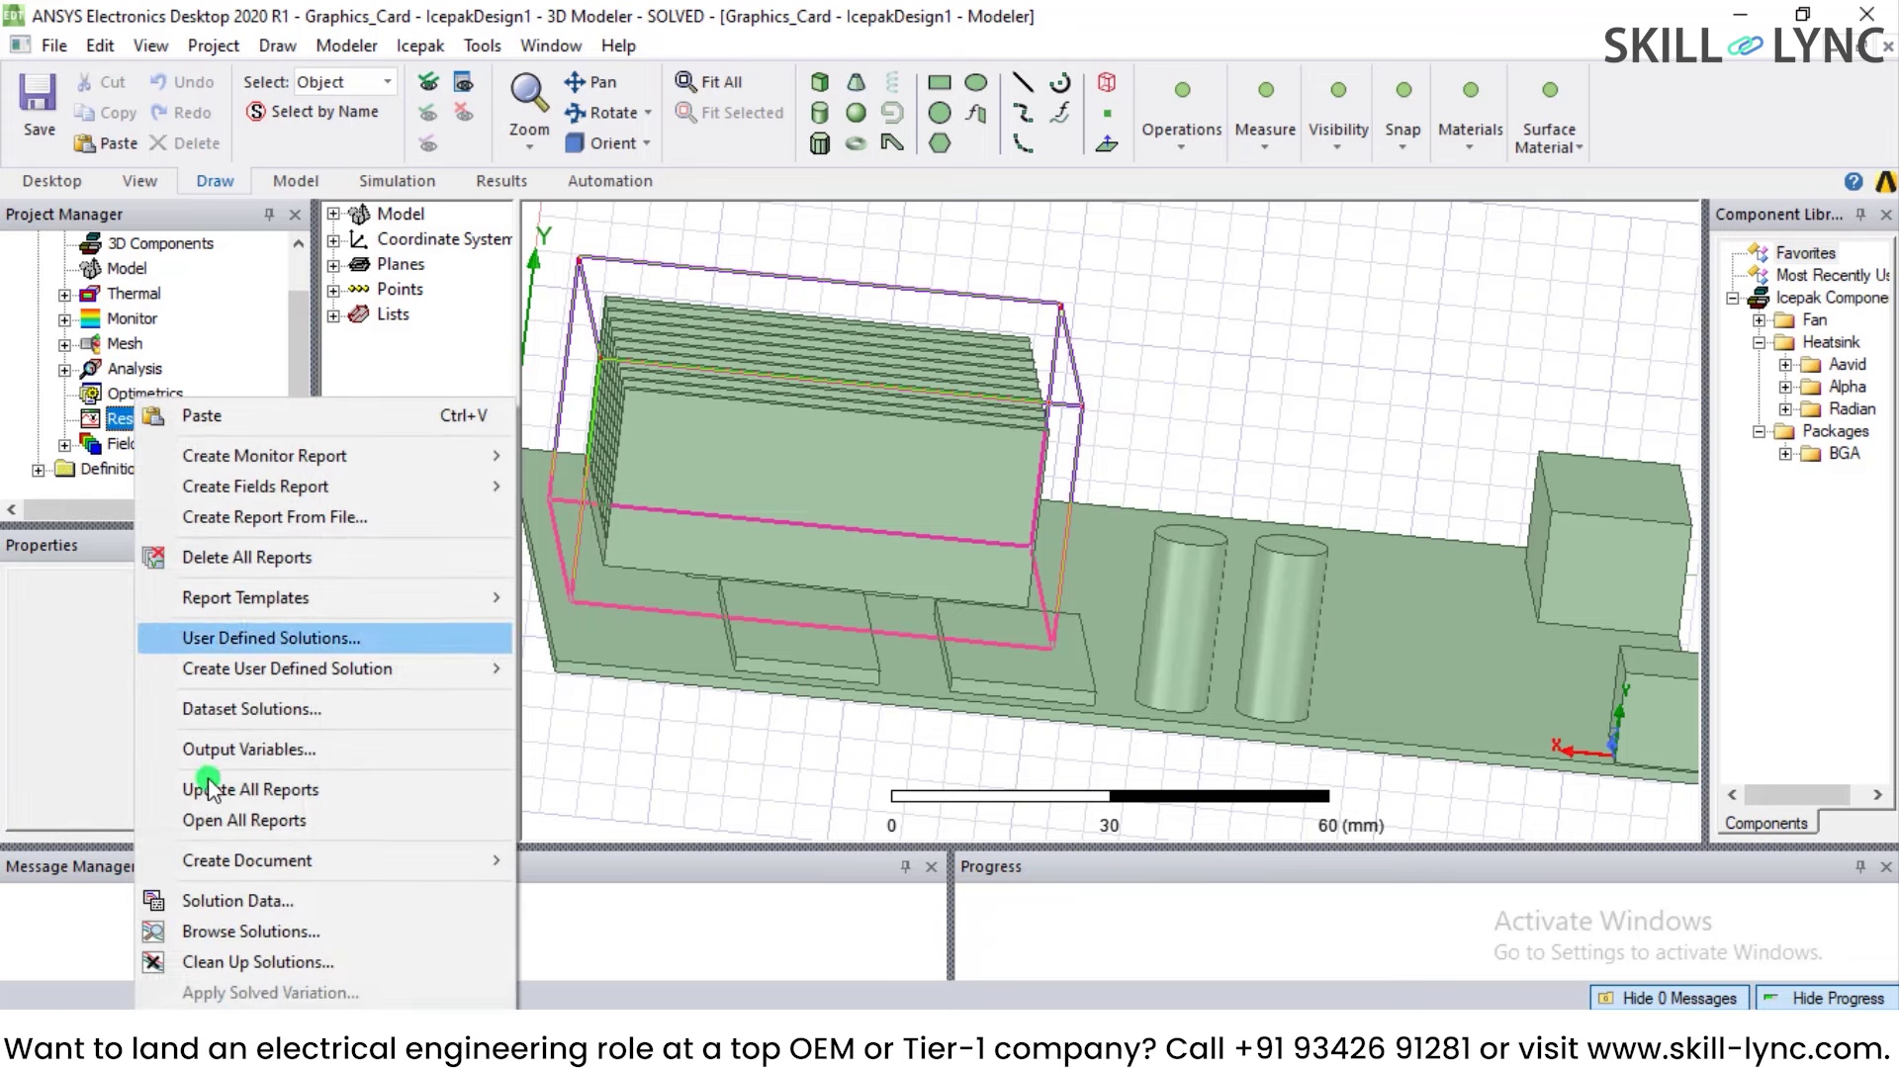
click(279, 901)
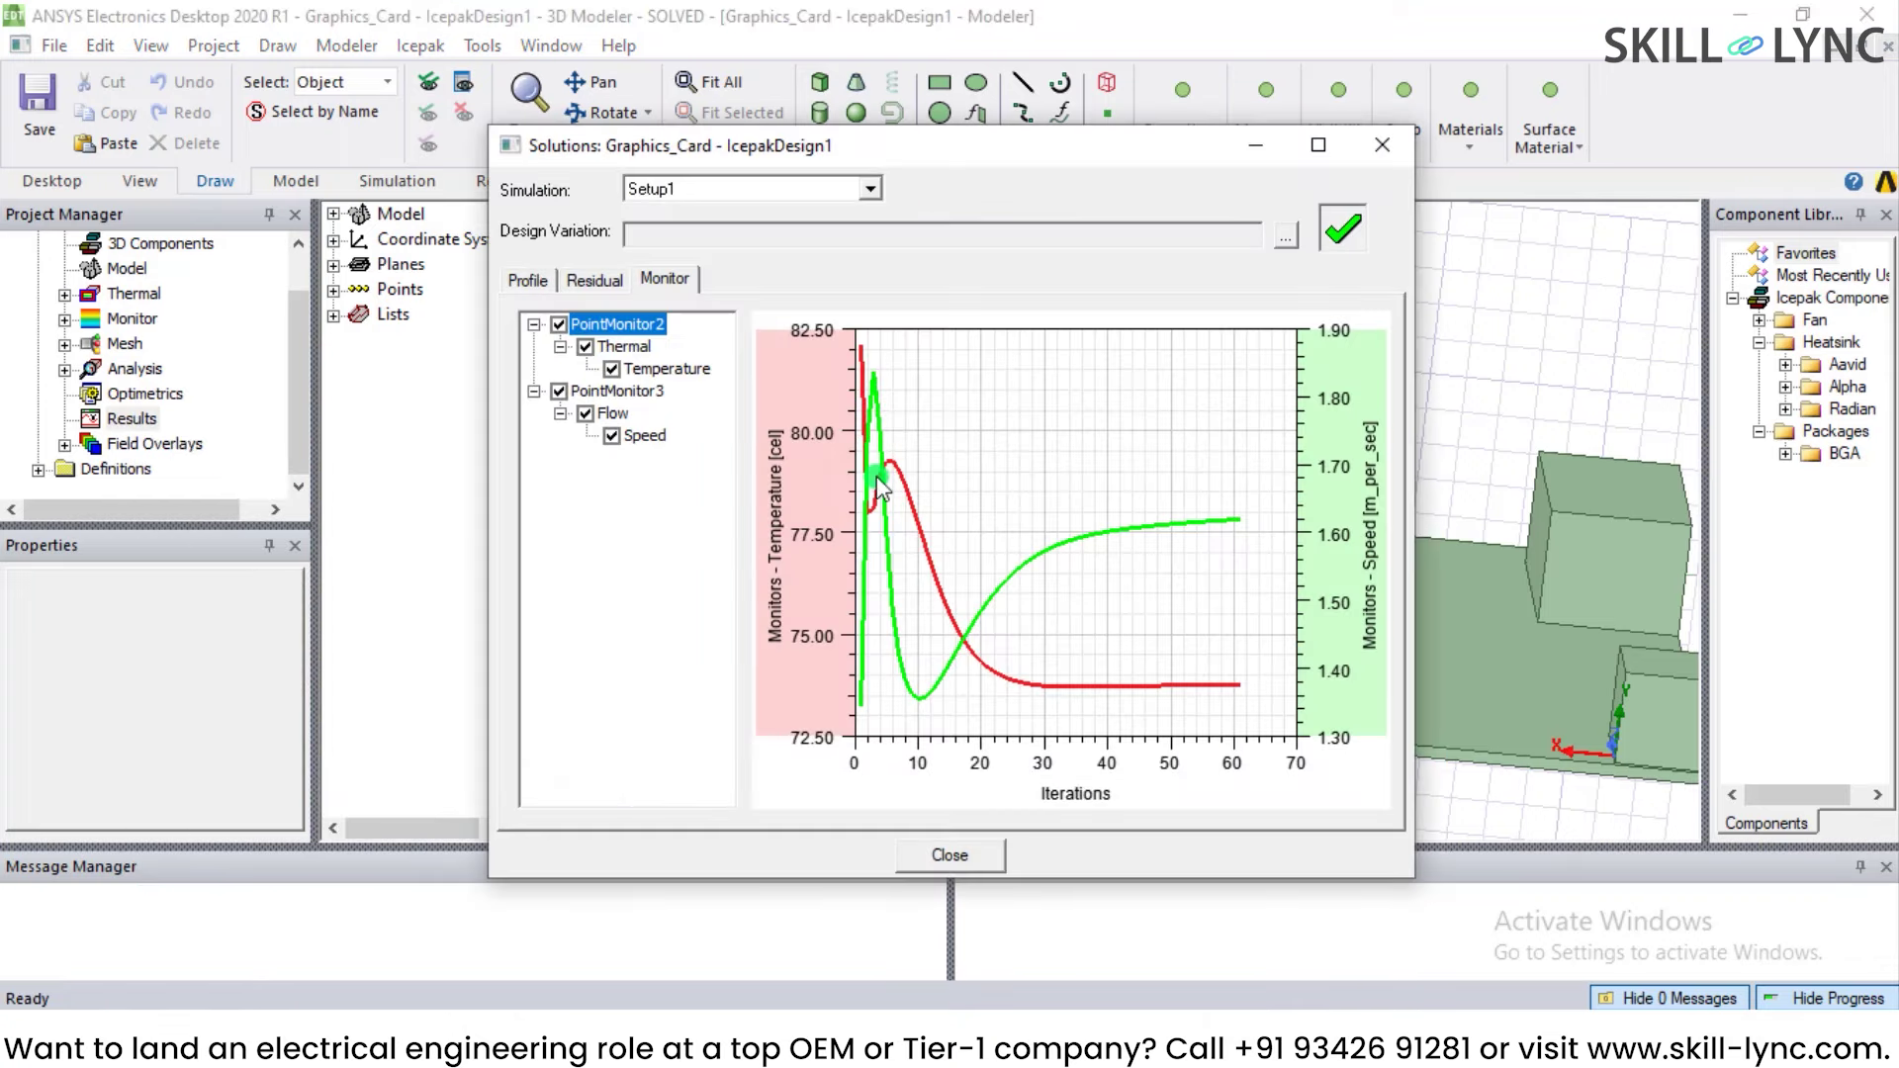
click(653, 329)
click(586, 282)
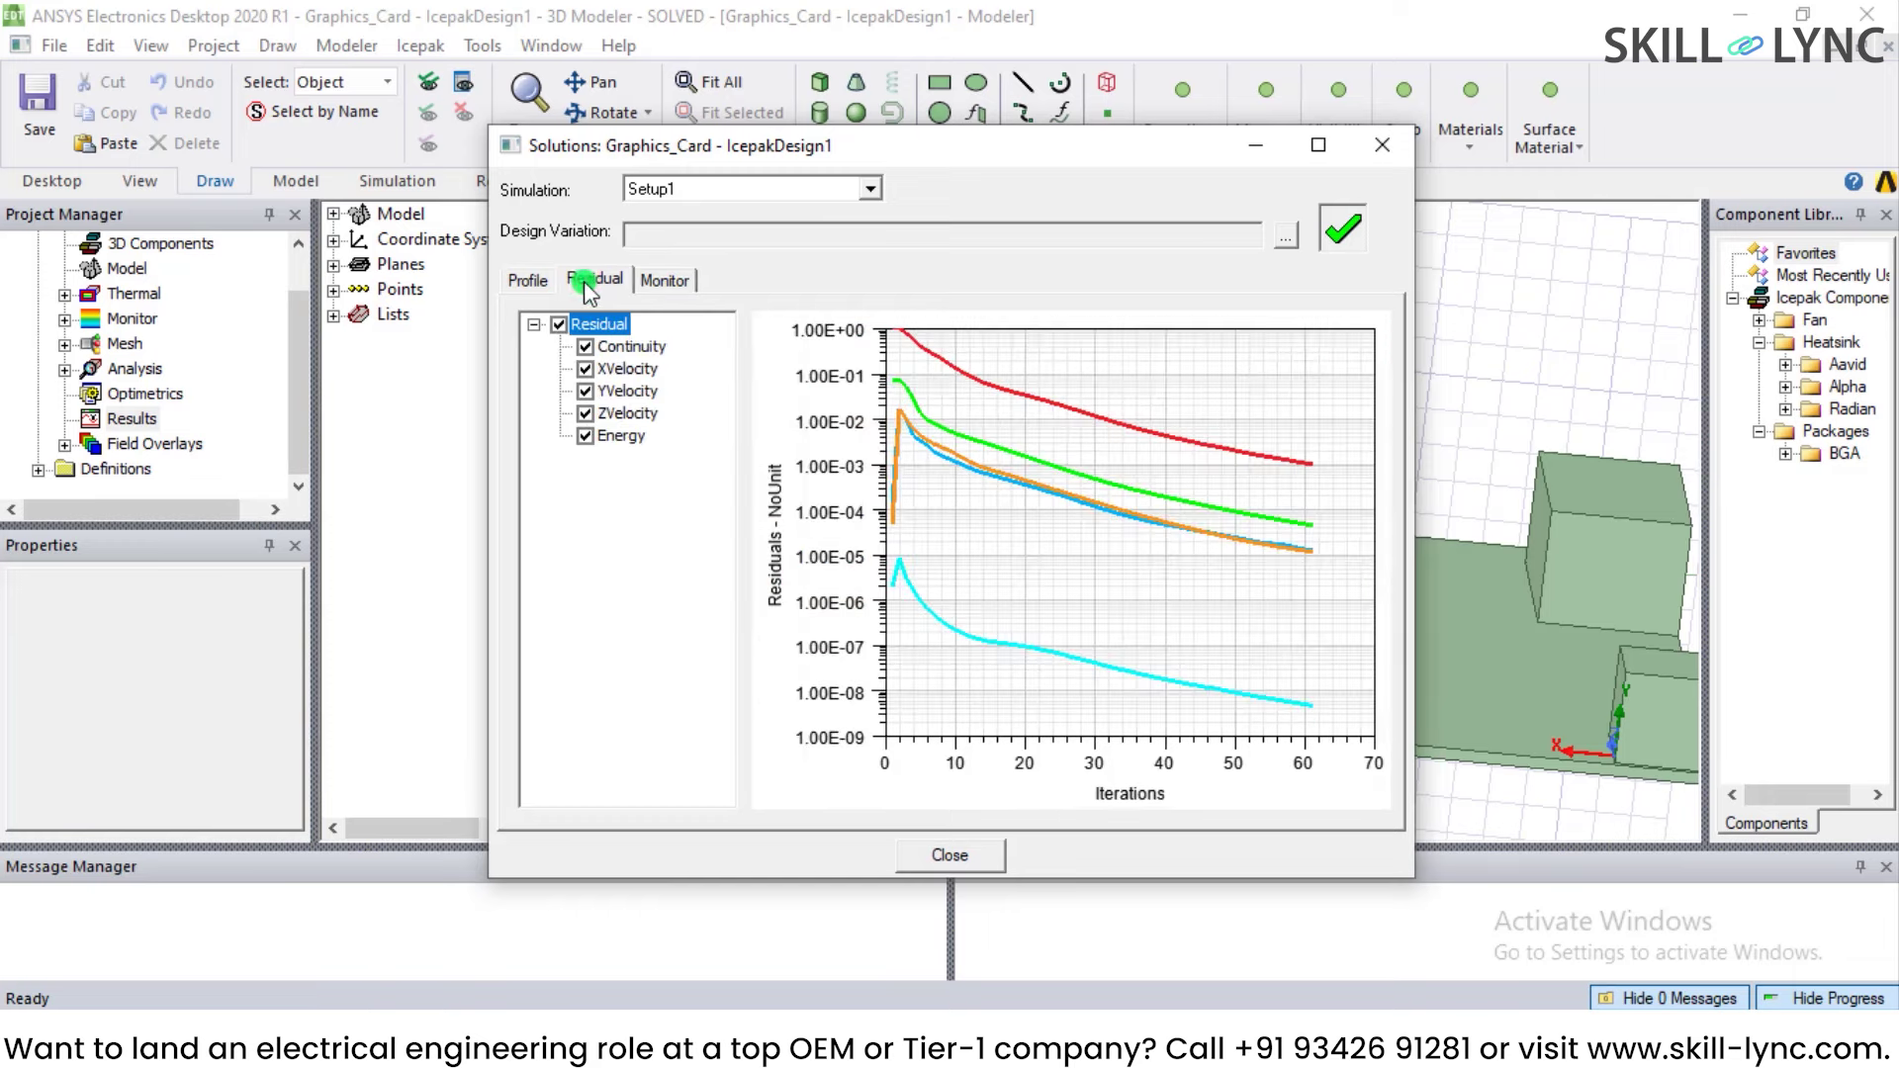
click(516, 285)
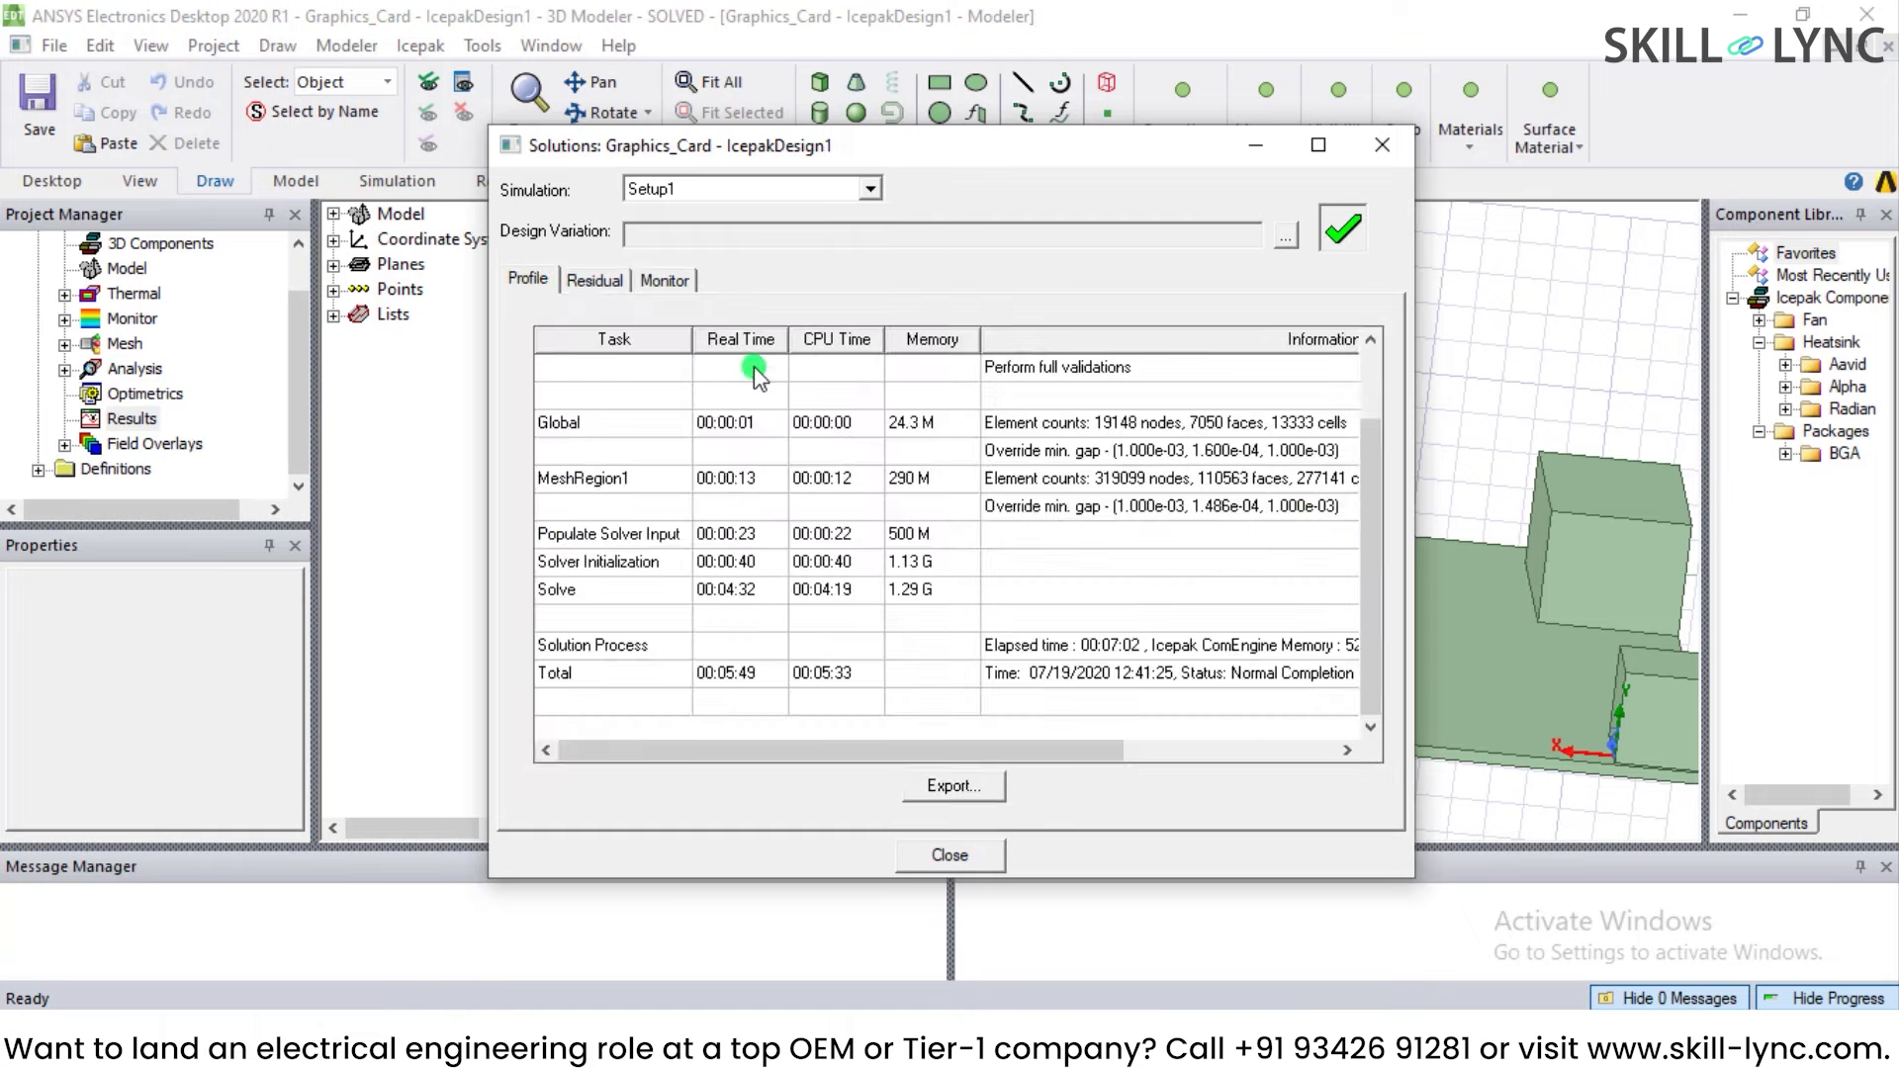
scroll(941, 629, up, 1)
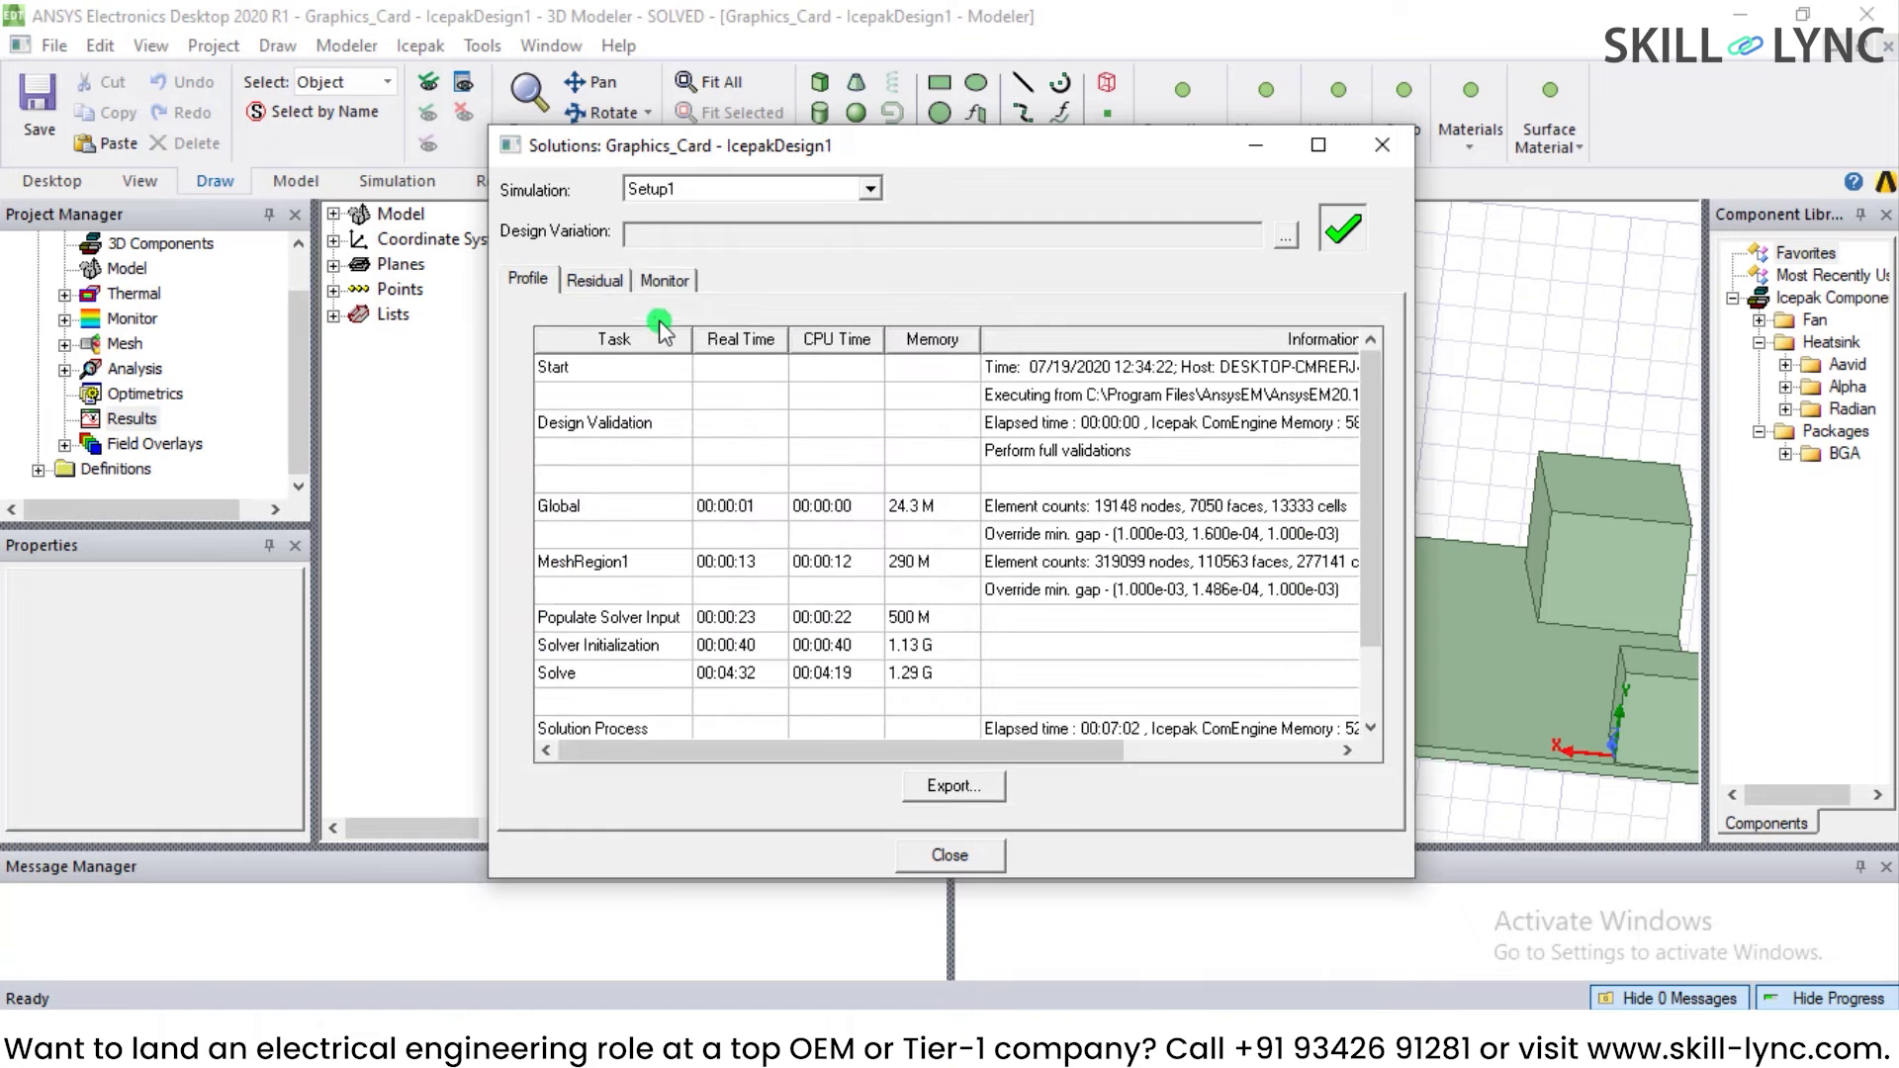
click(621, 285)
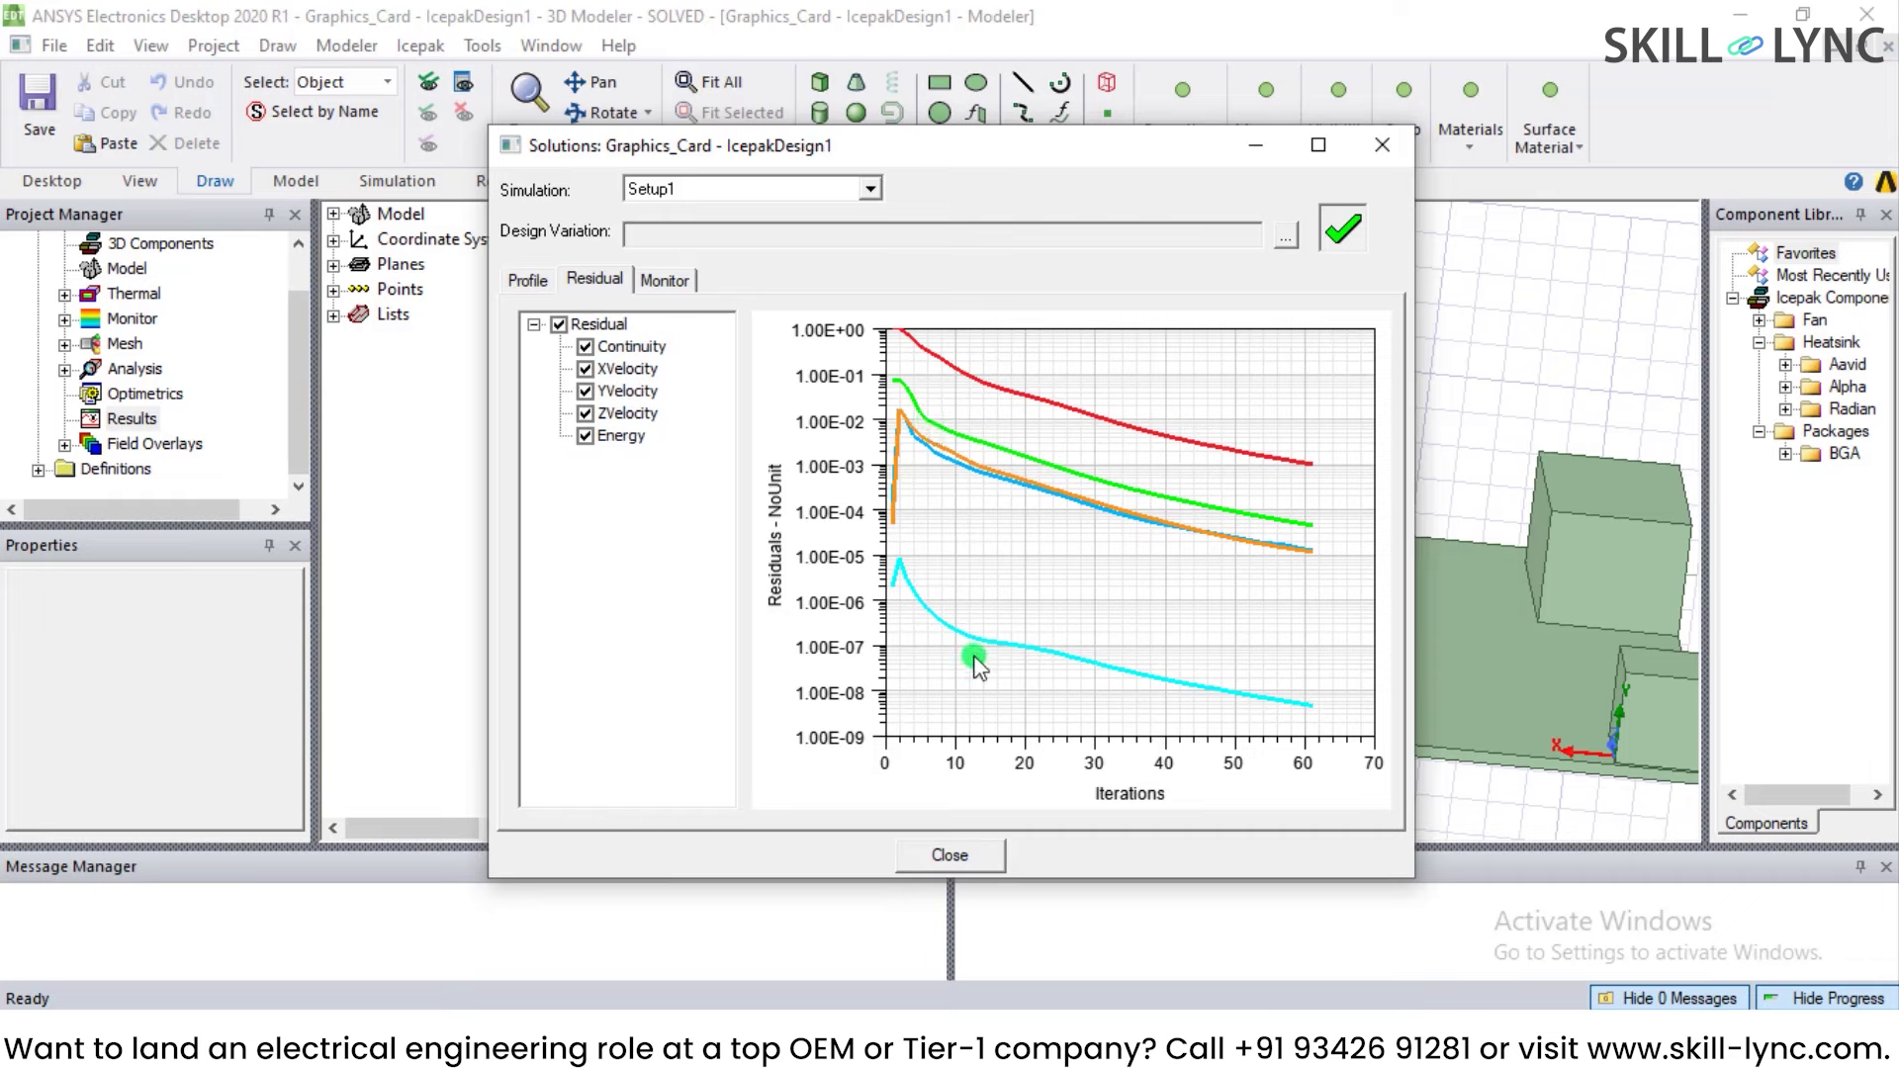
Step: Examine the monitor plot, hiding and restoring the PointMonitor2 temperature curve, and hide the PointMonitor3 speed curve
click(661, 281)
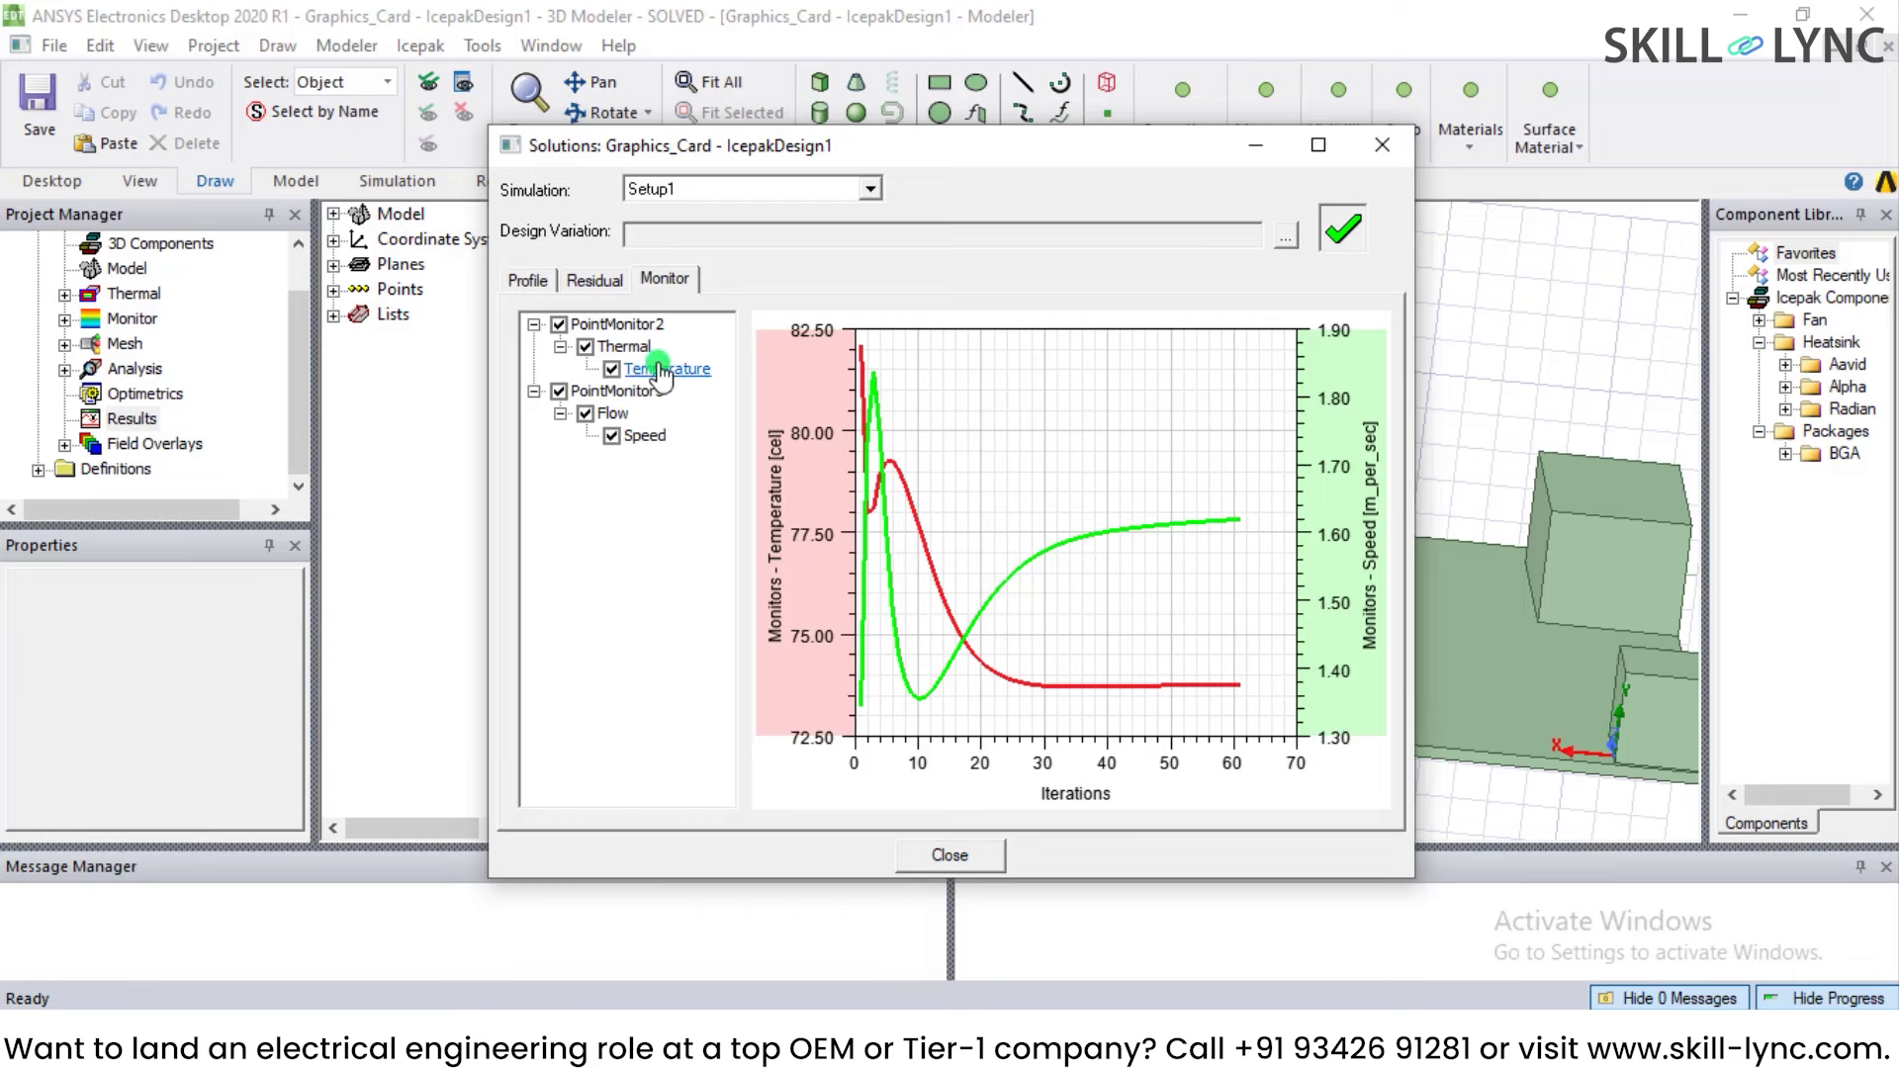
click(610, 370)
click(610, 370)
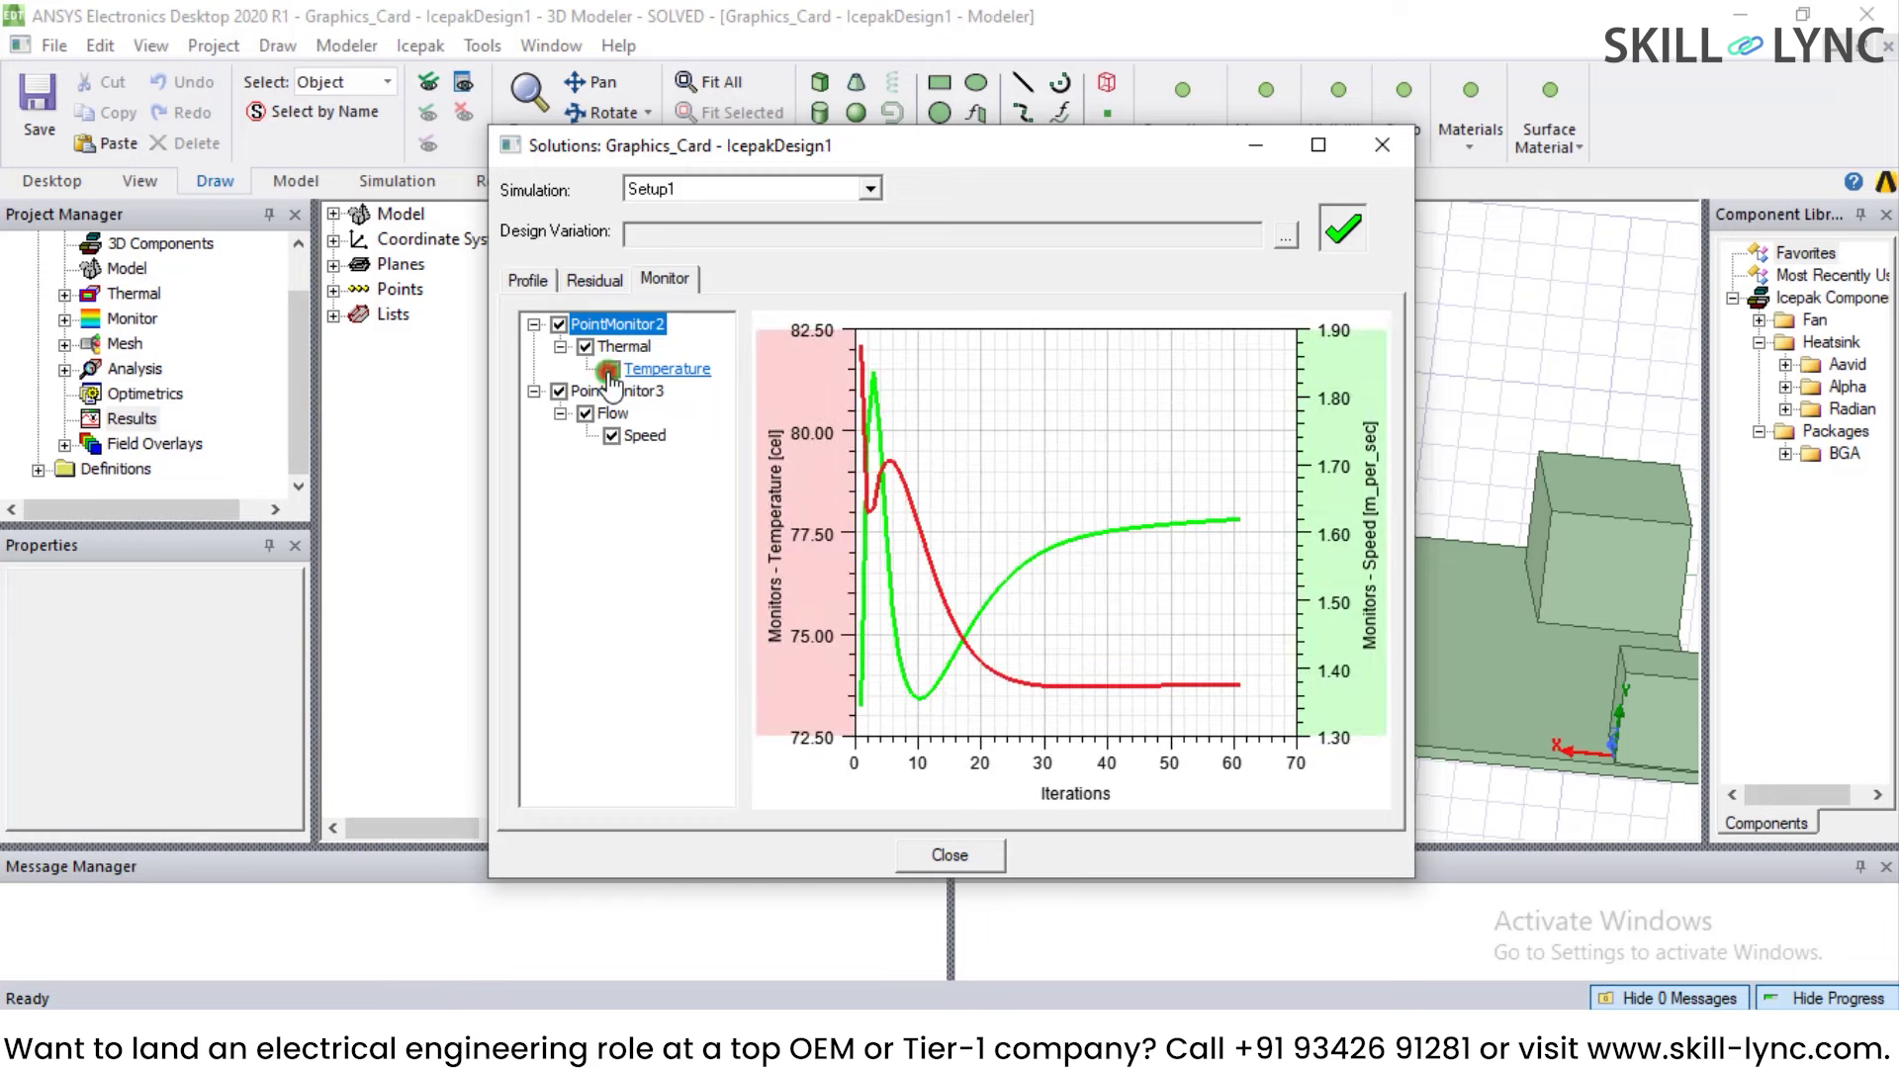
click(610, 370)
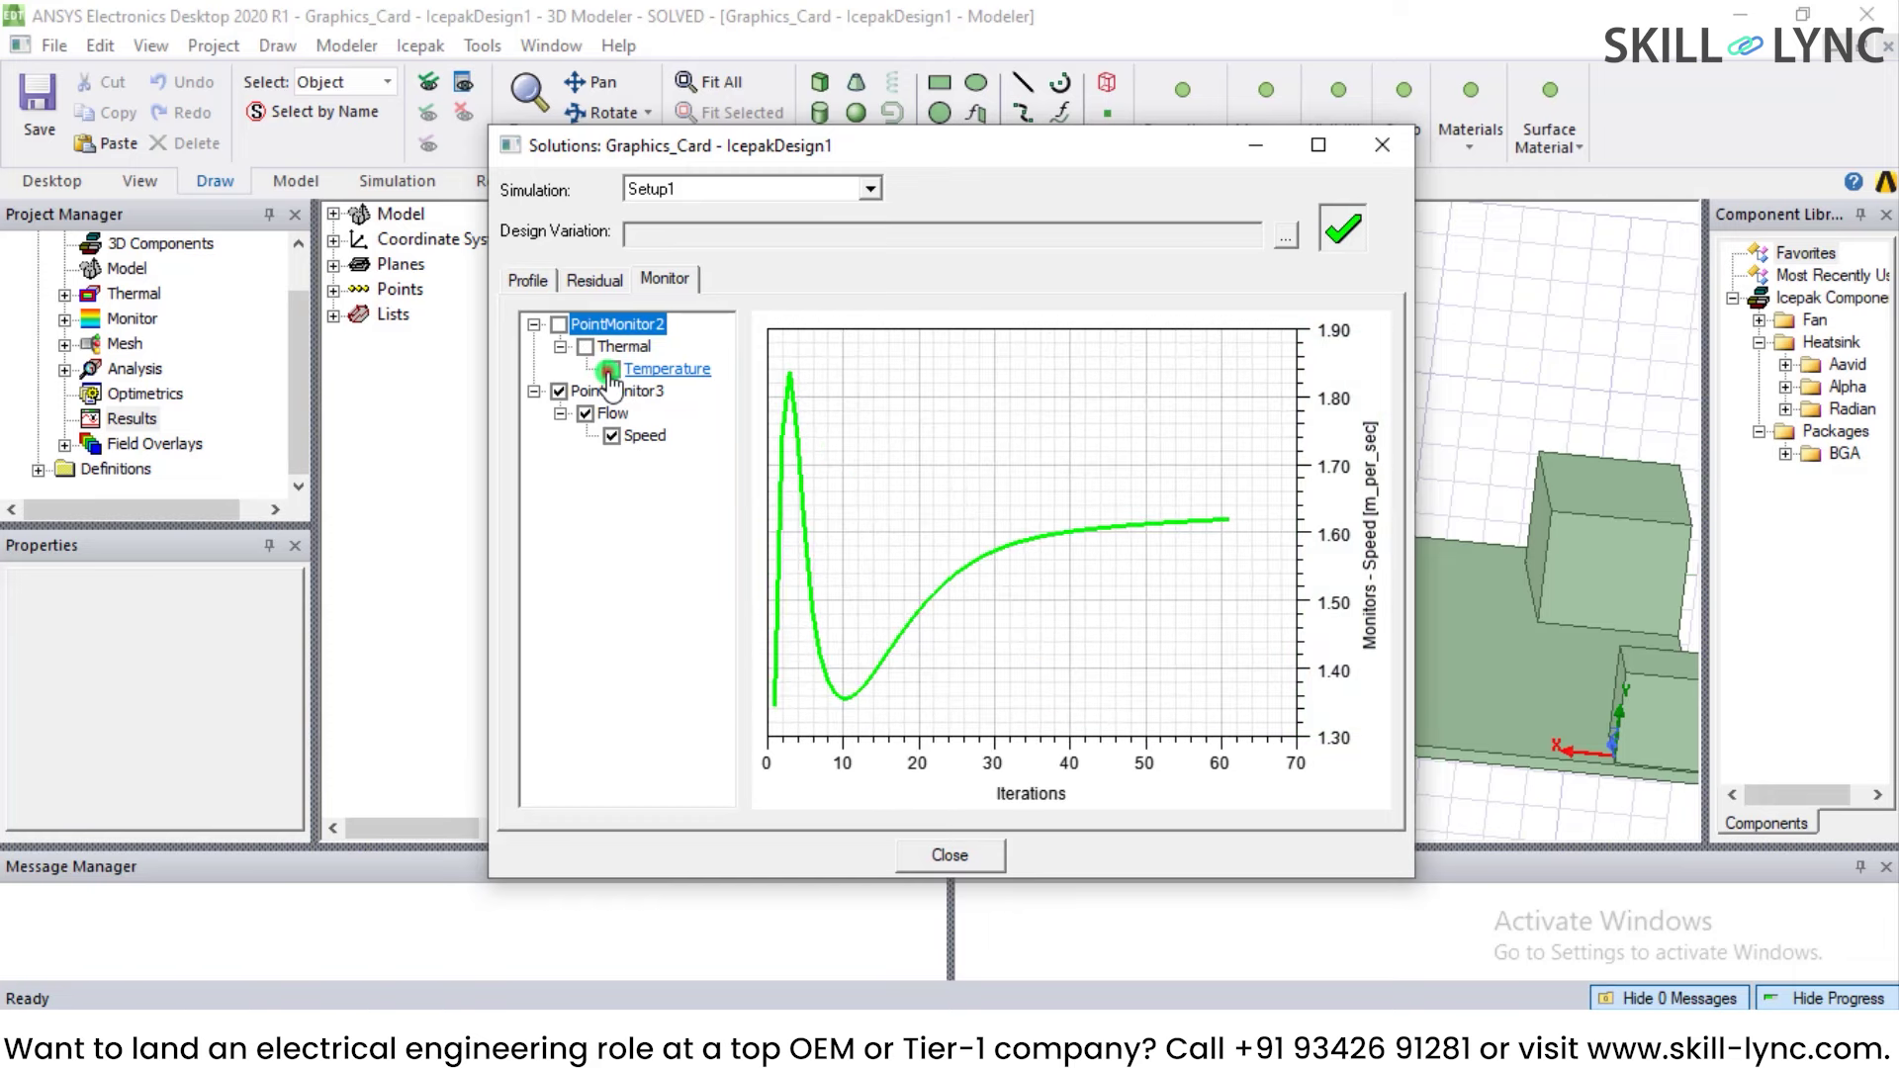
click(610, 372)
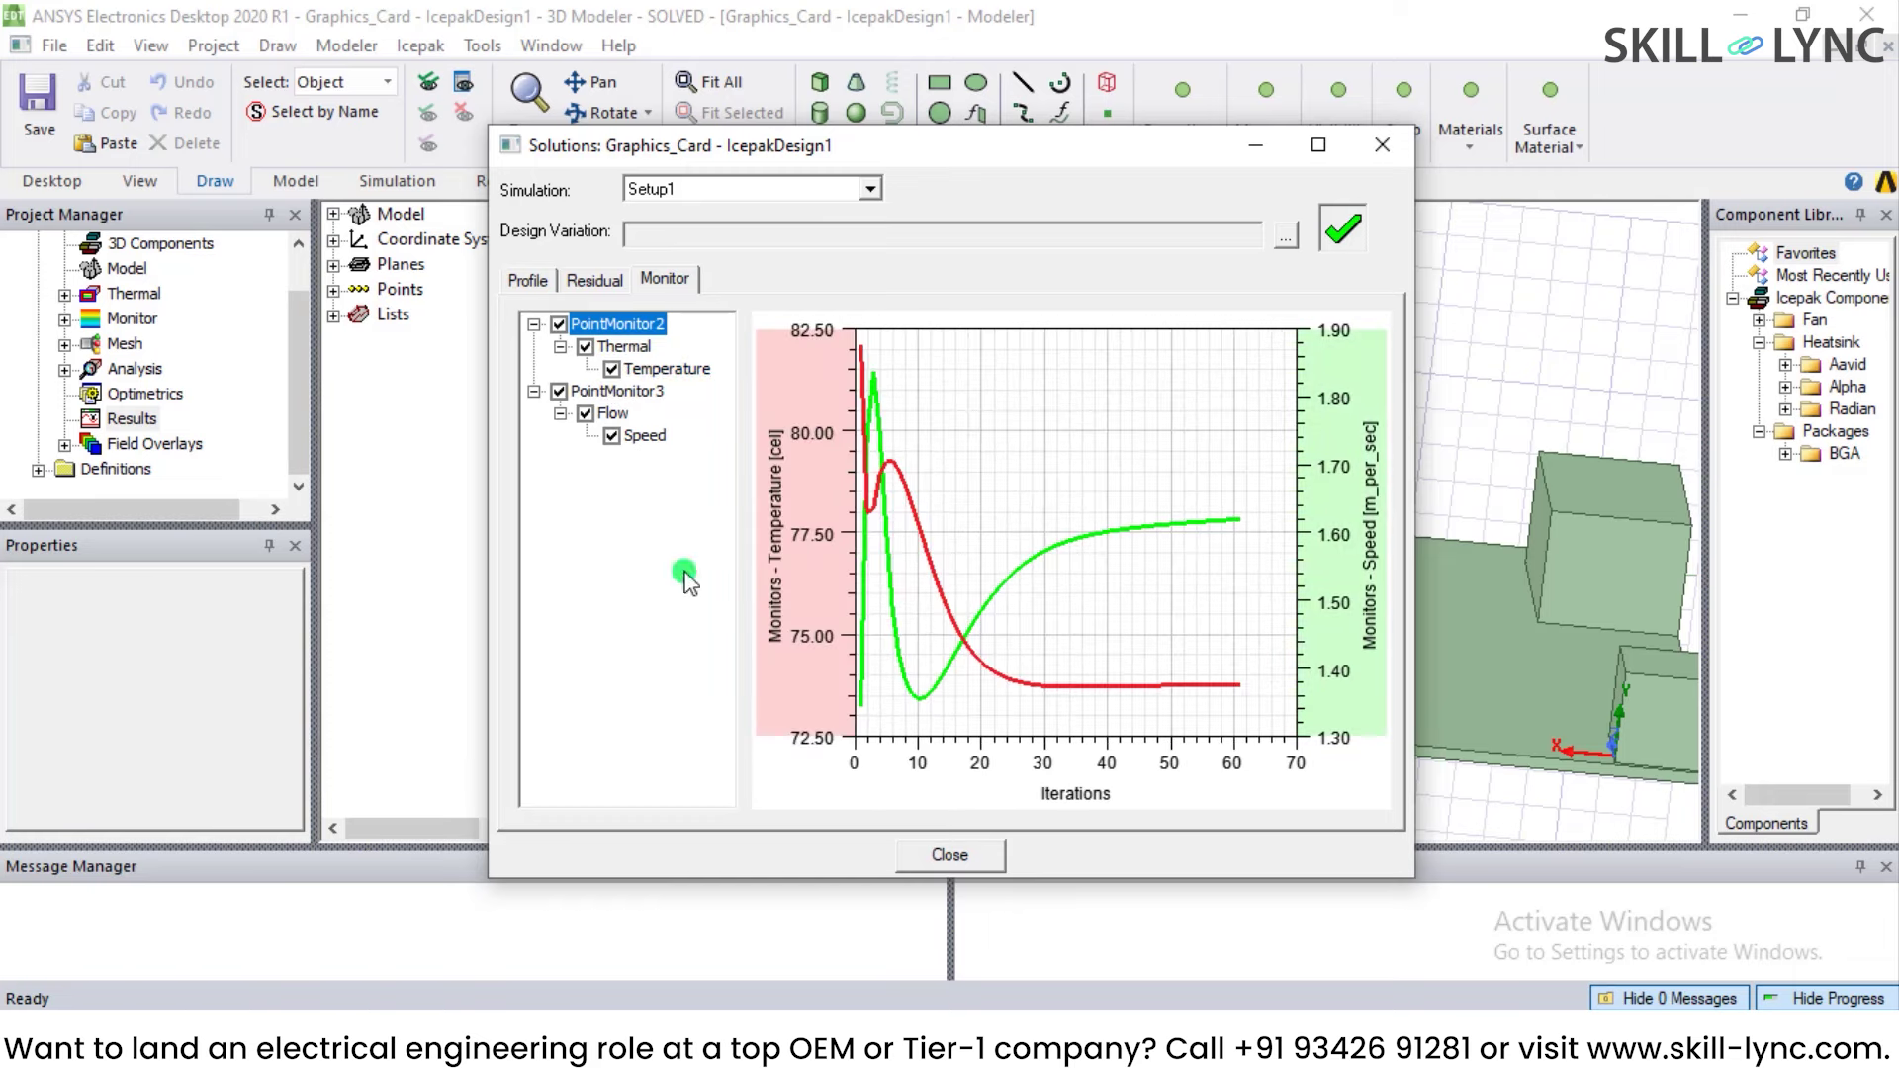
click(611, 435)
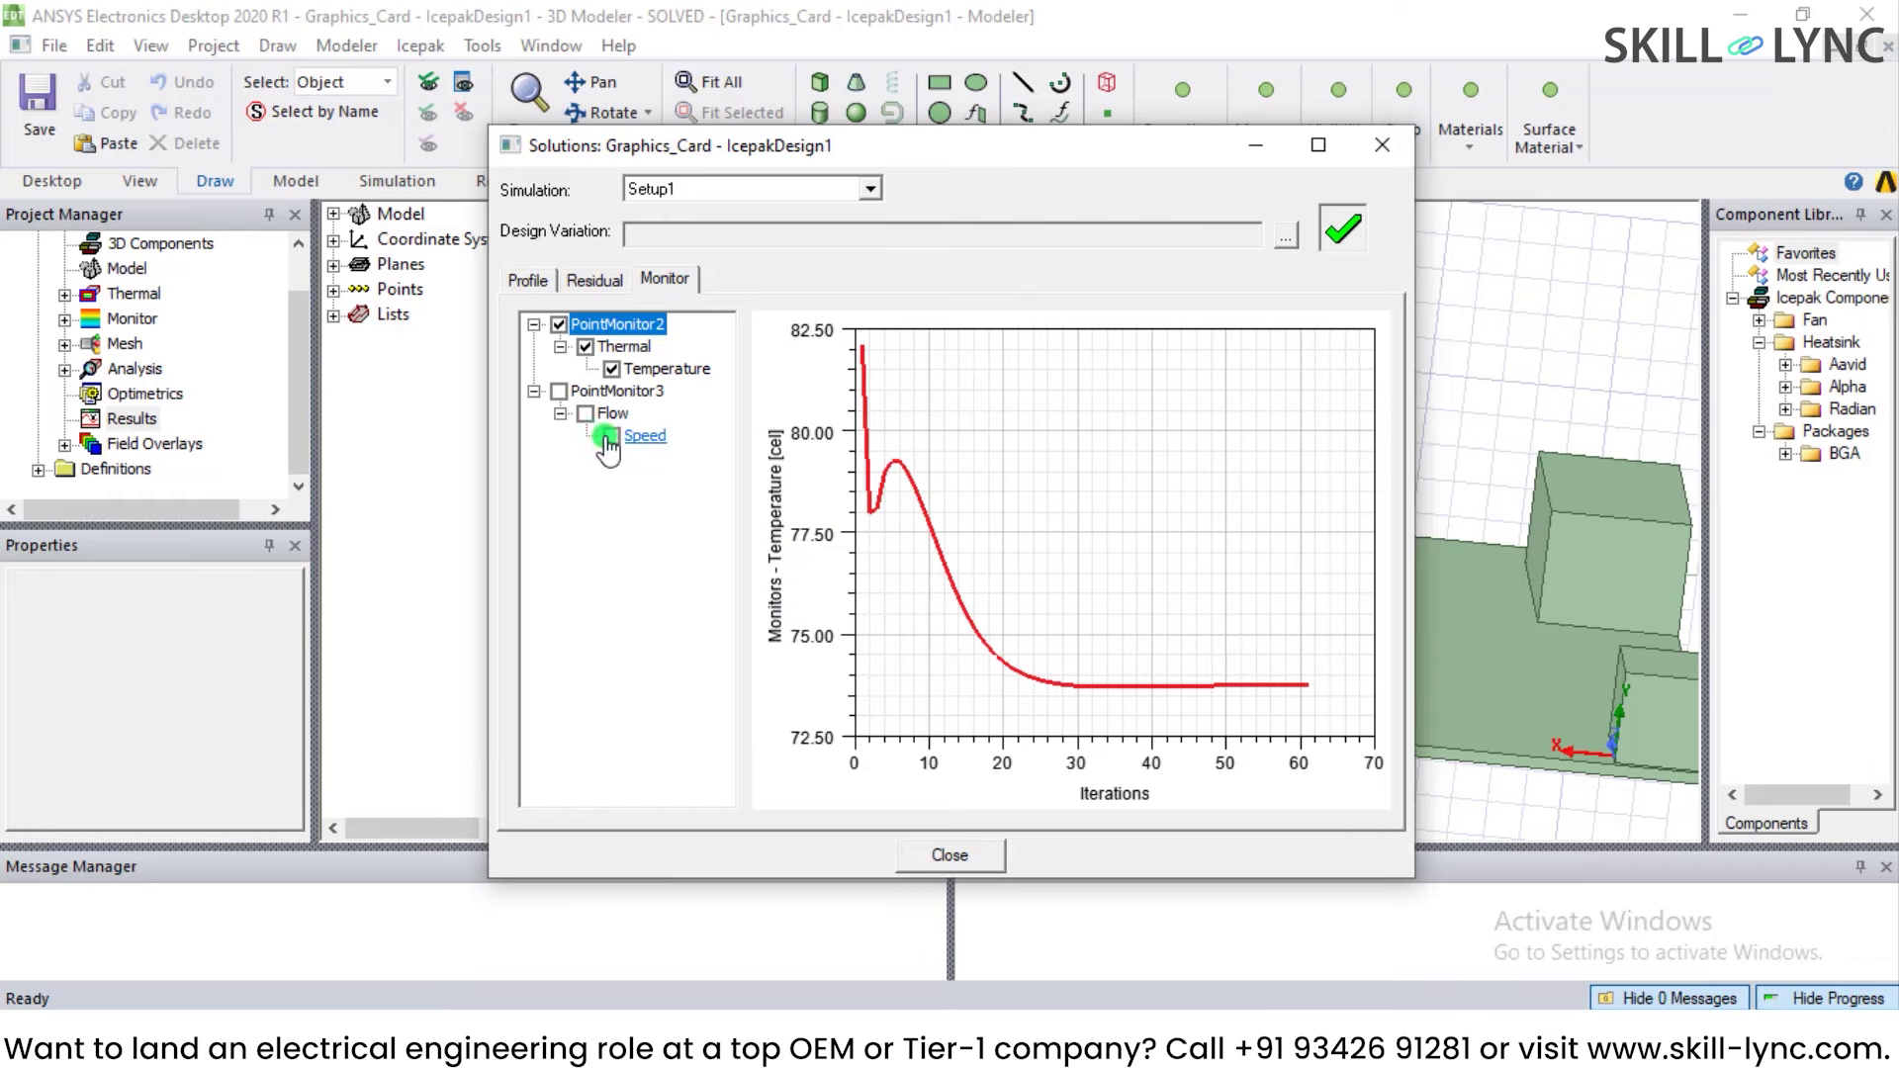
Step: Restore the PointMonitor3 speed curve in the monitor plot and close the solution data
click(609, 436)
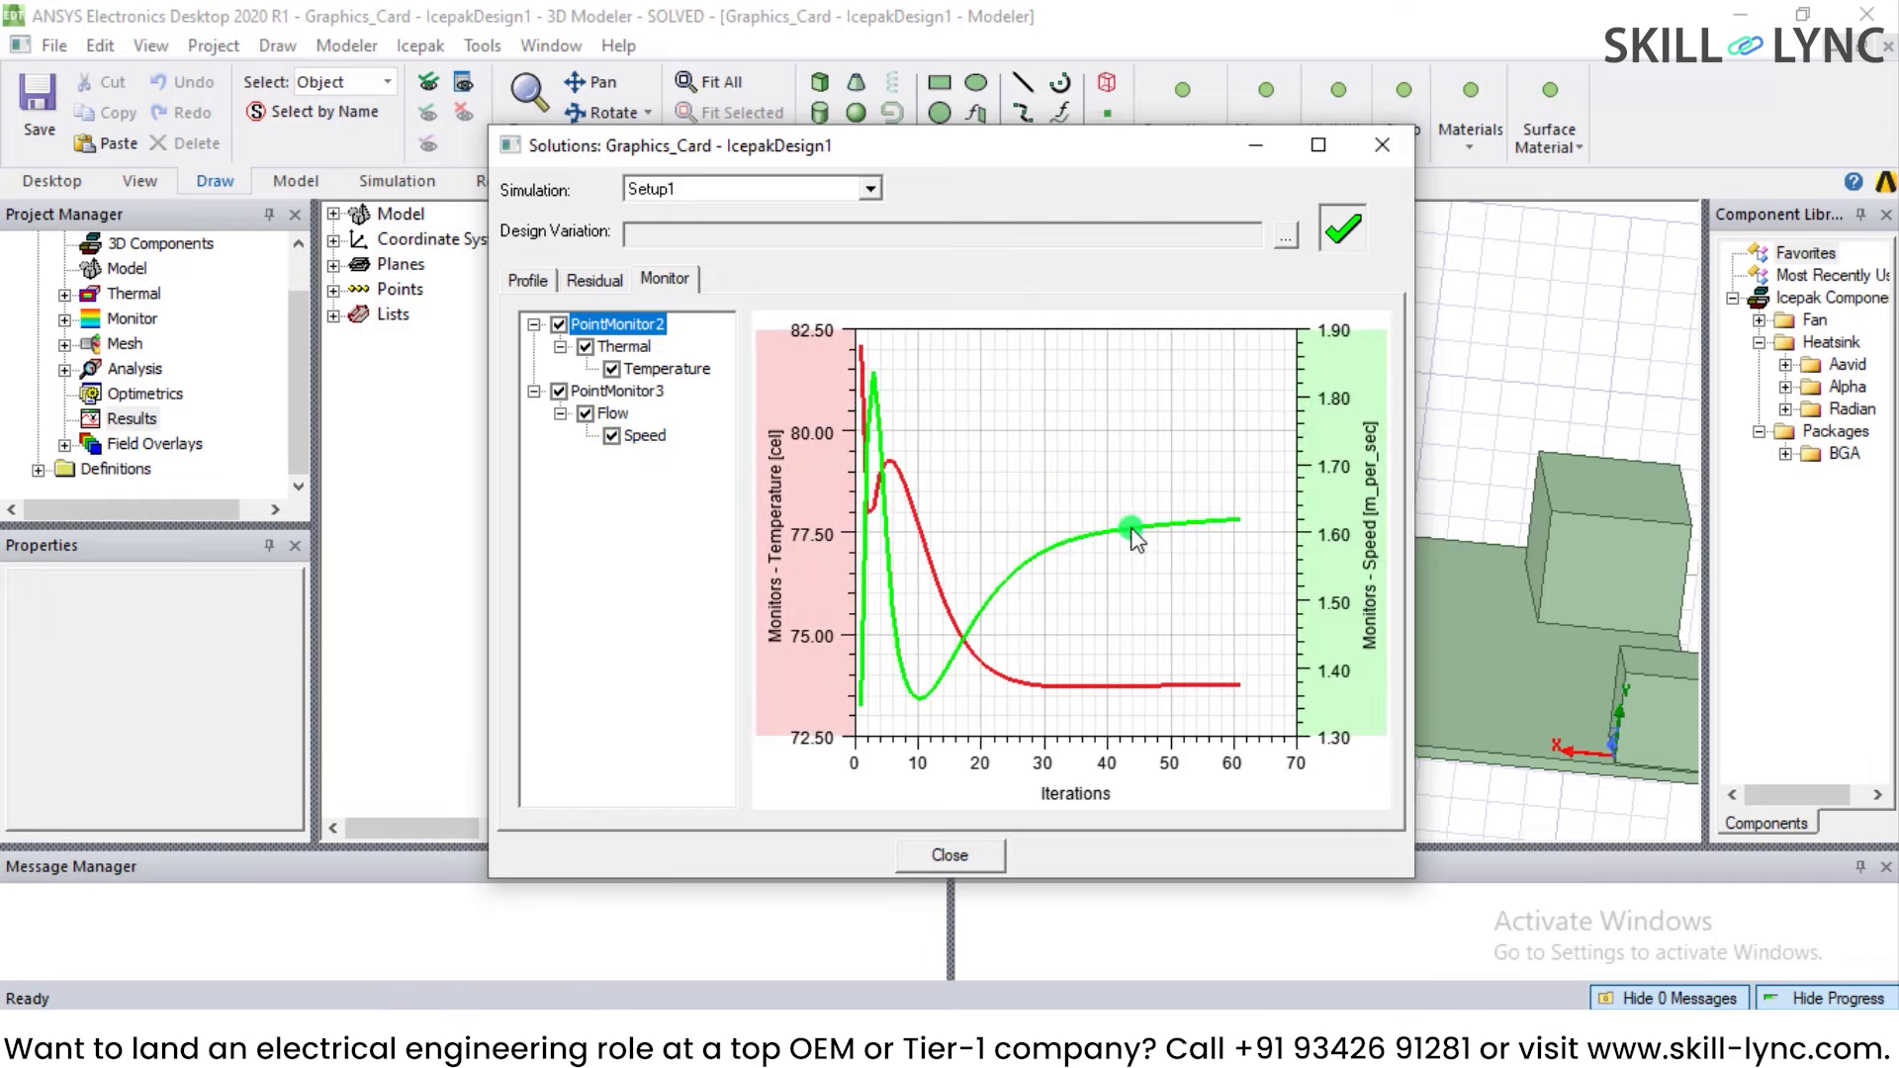
click(1382, 145)
Step: Expand the Temperature group of the field overlays and display the Temperature1 plot on the board
click(63, 444)
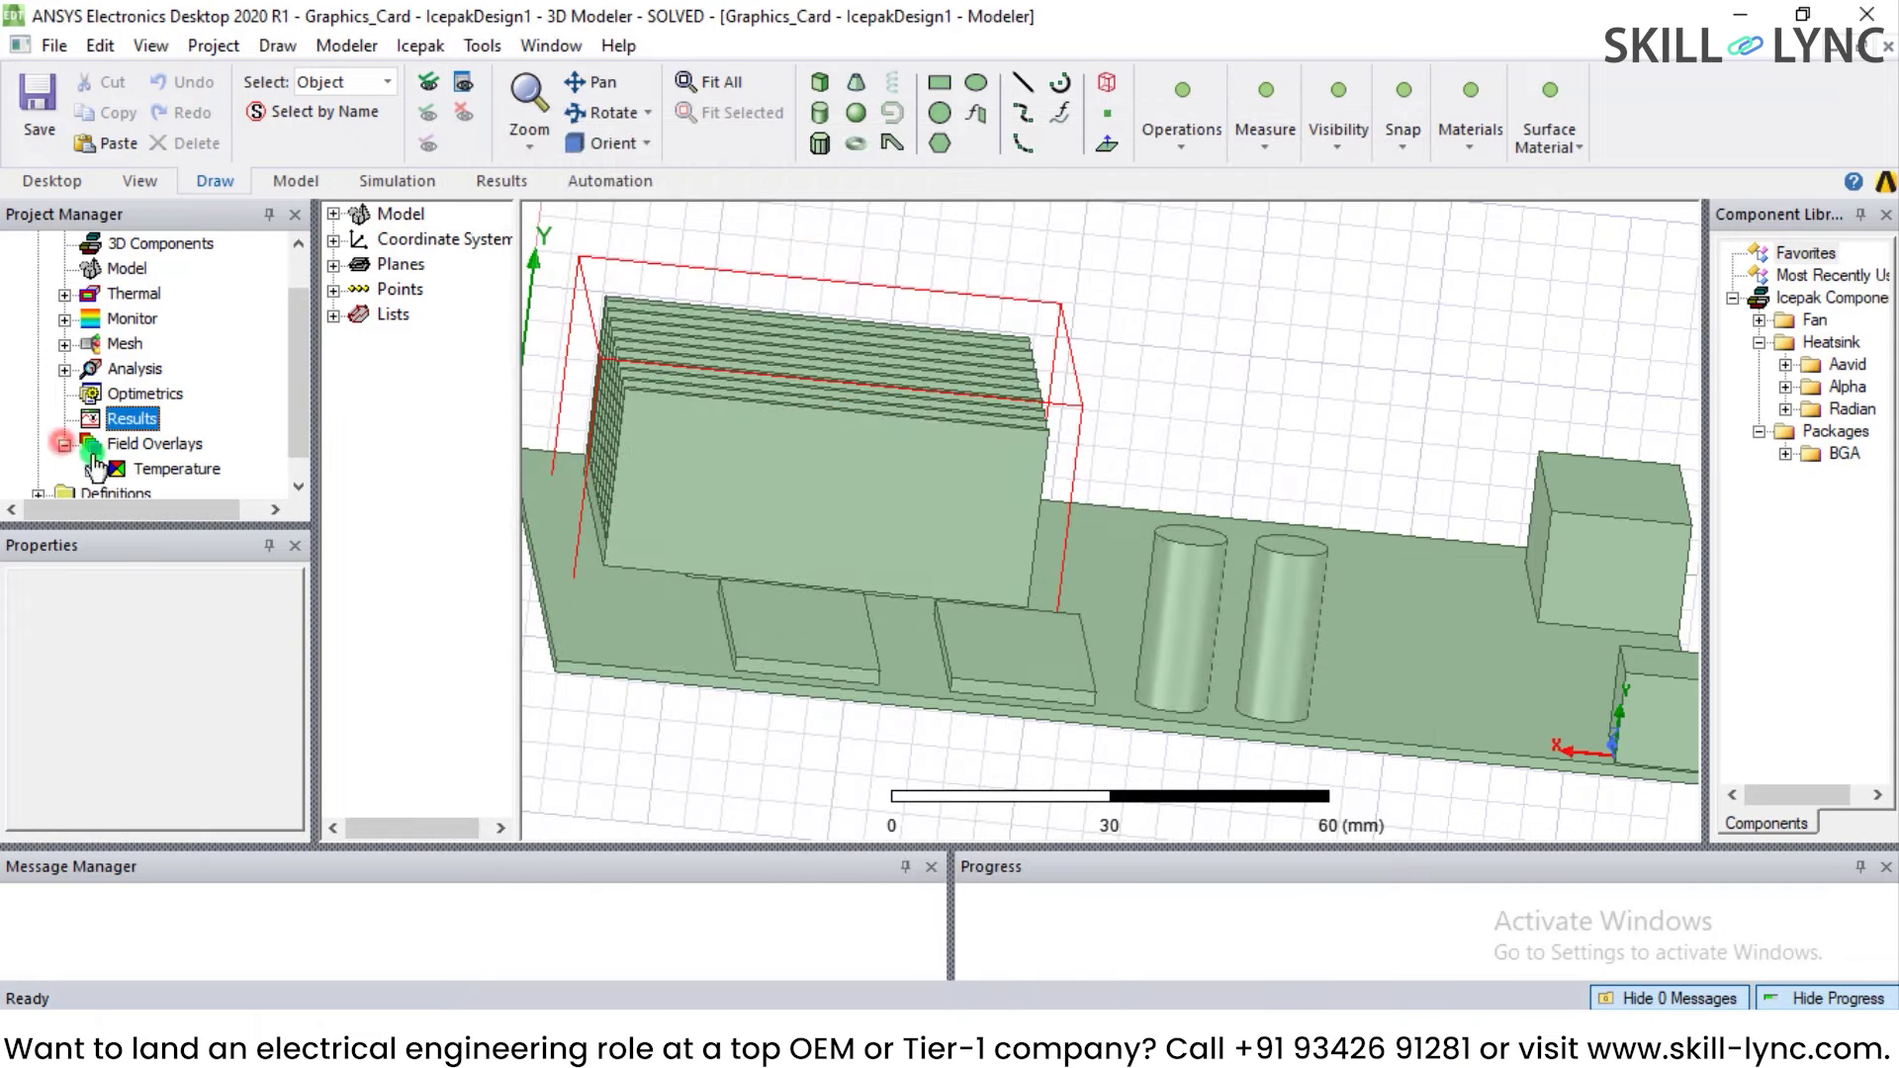
scroll(96, 457, down, 1)
click(93, 447)
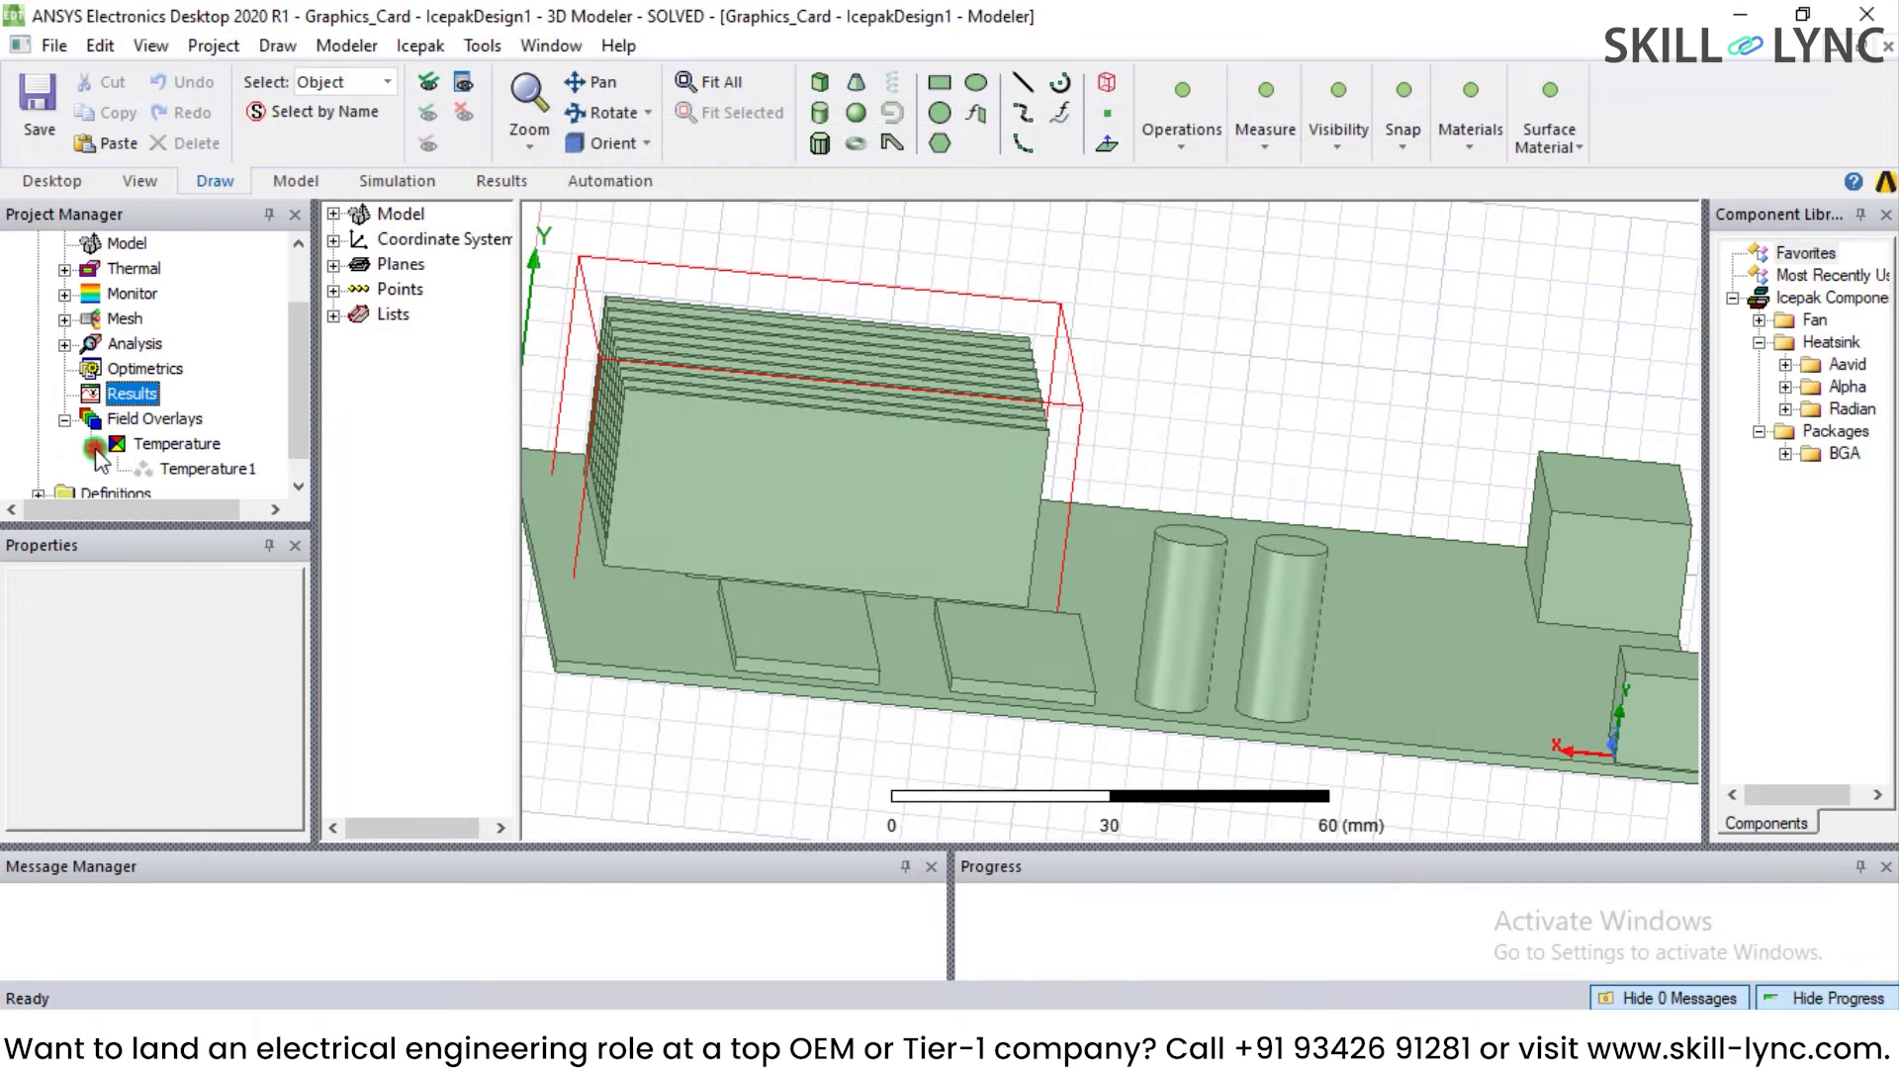
click(198, 469)
click(1078, 472)
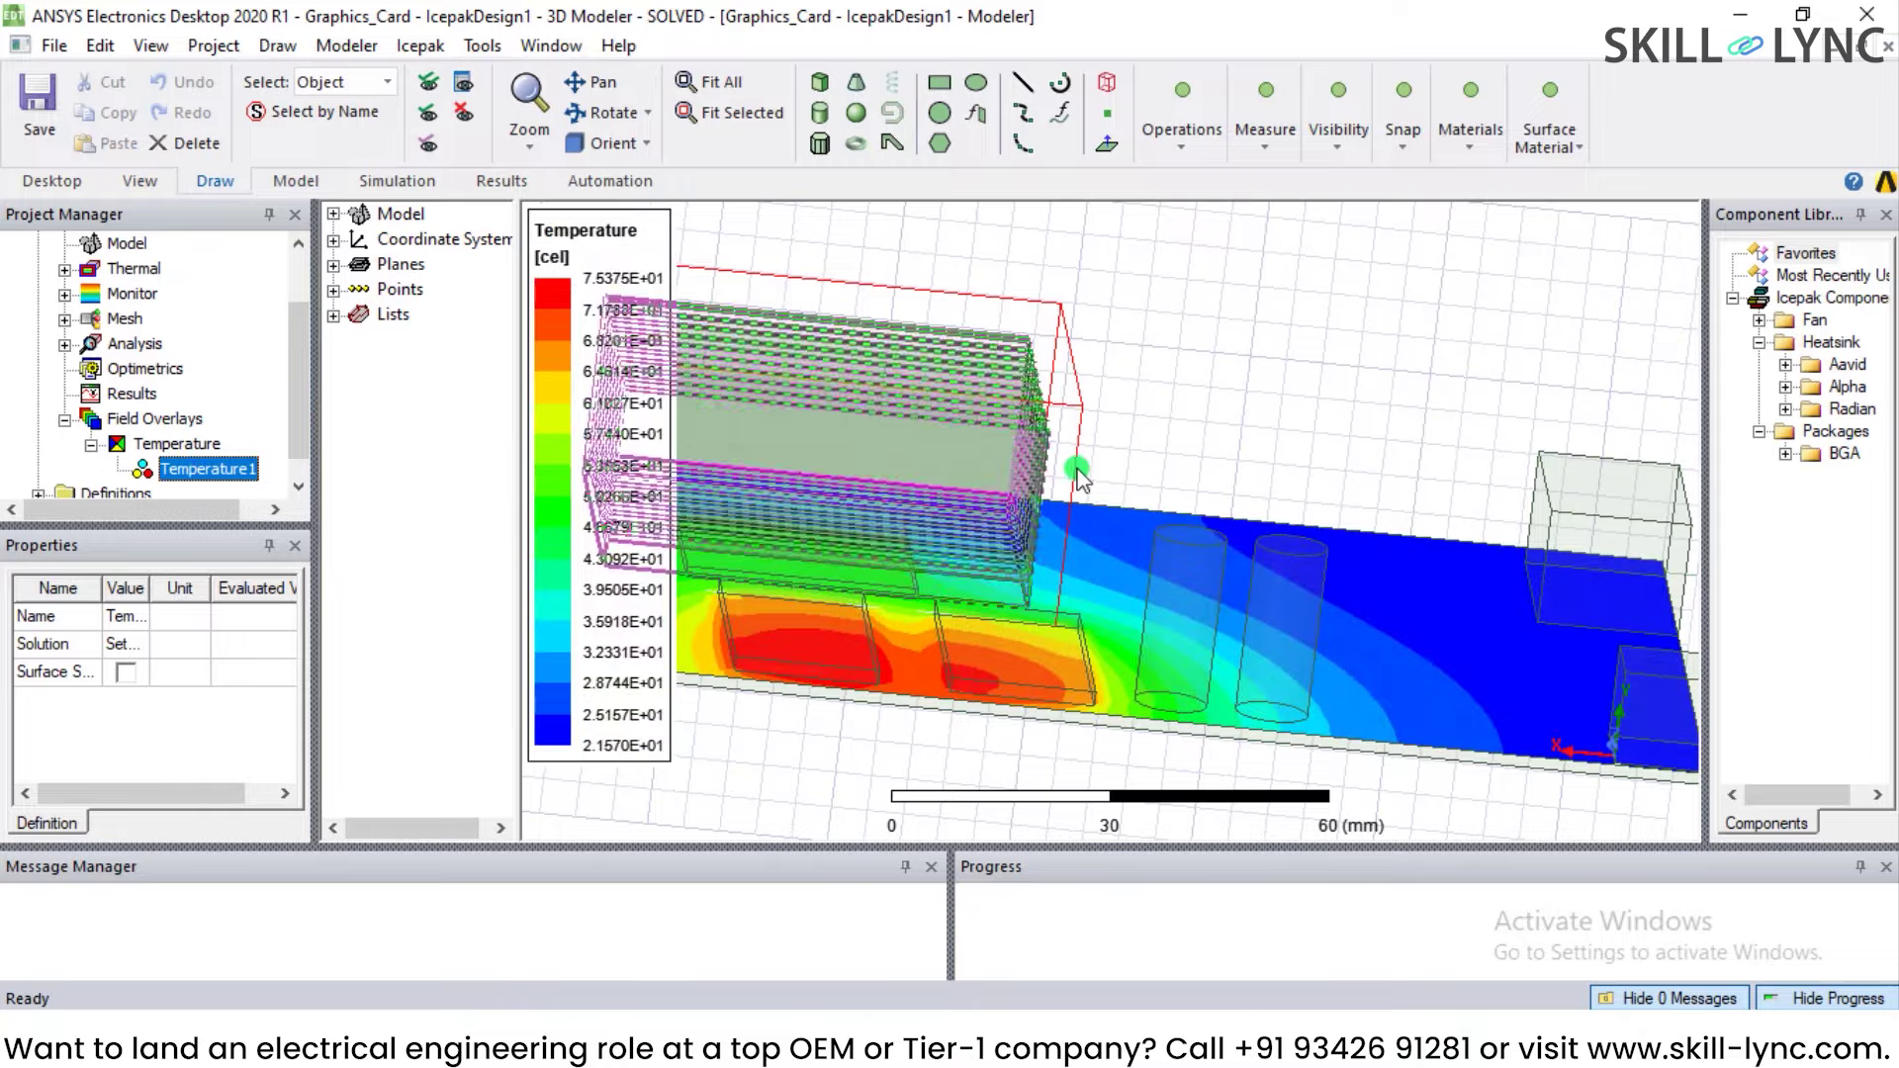
Step: Examine the Temperature1 contours on the board from several angles, including the whole board and the area around the two memory chips
alt+drag(1509, 704, 1454, 525)
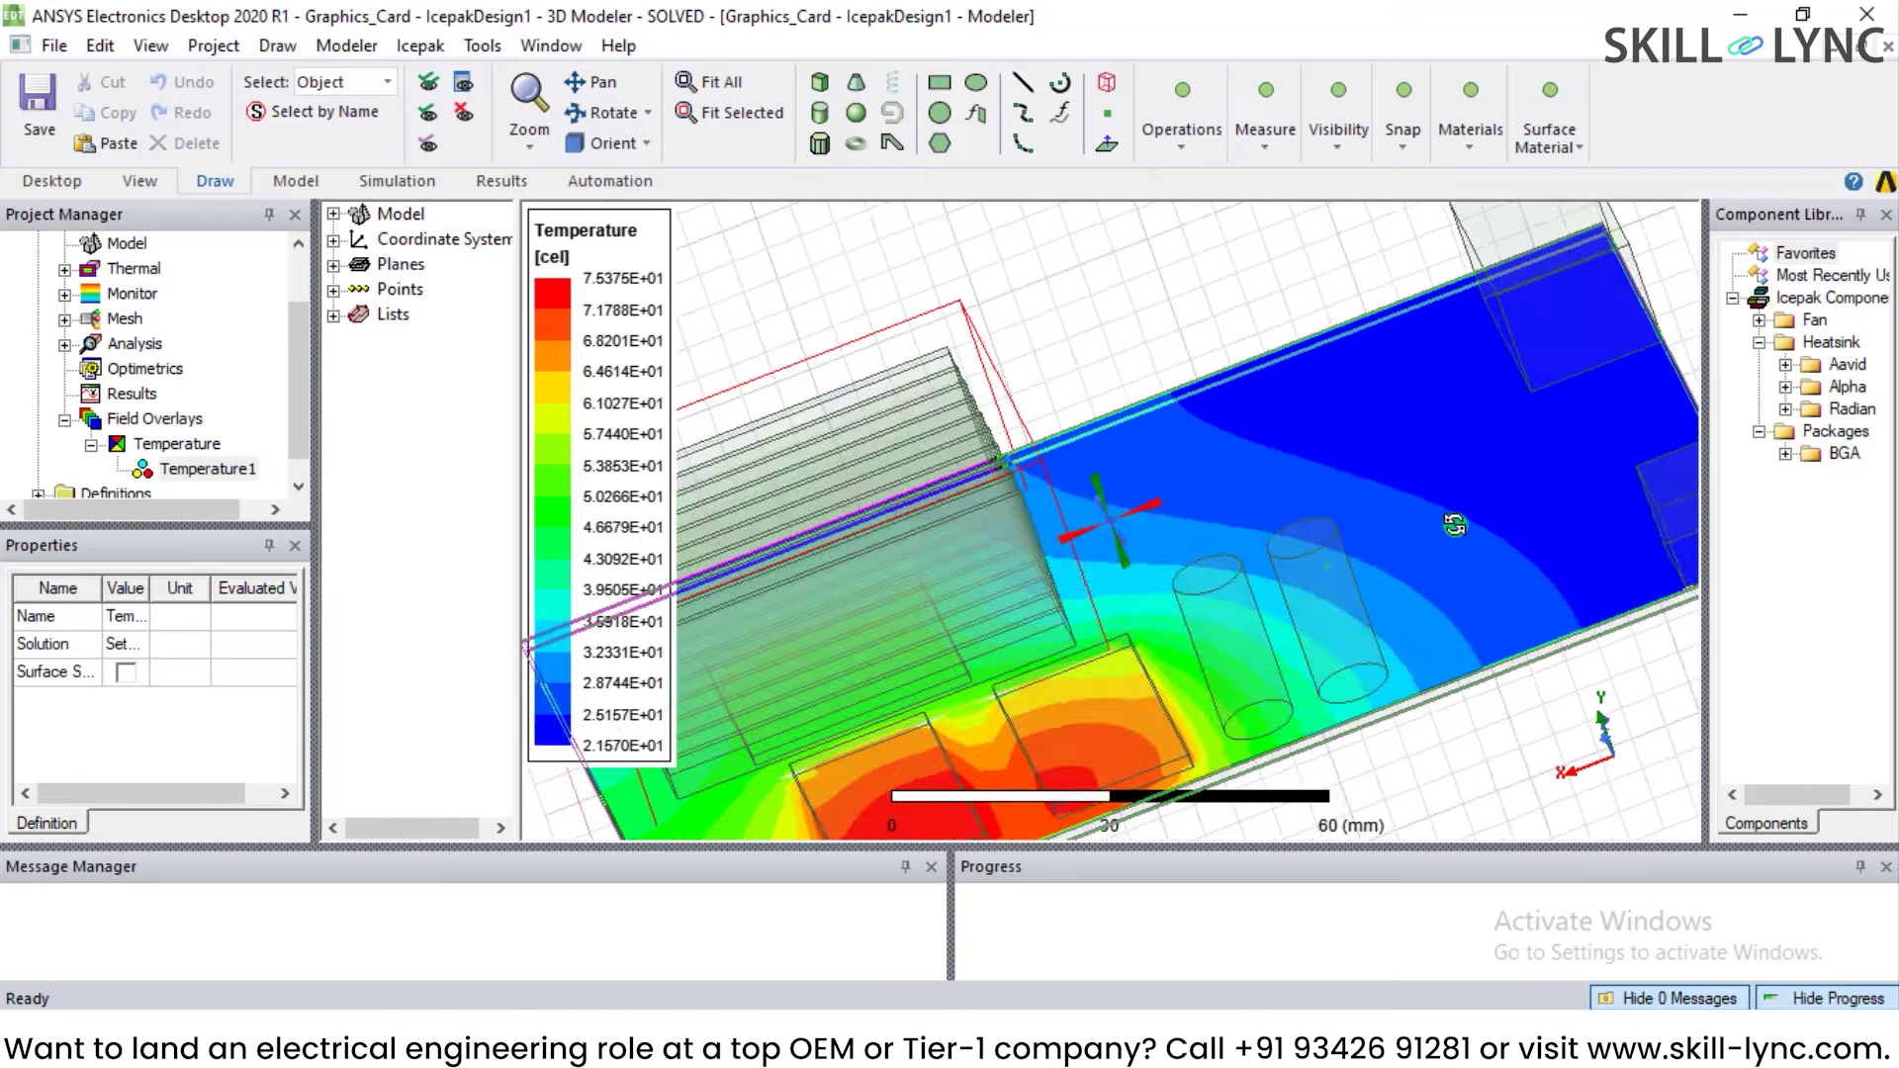
click(1037, 608)
mouse_move(1035, 681)
alt+mouse_down()
mouse_move(1129, 597)
mouse_move(1134, 710)
alt+mouse_up()
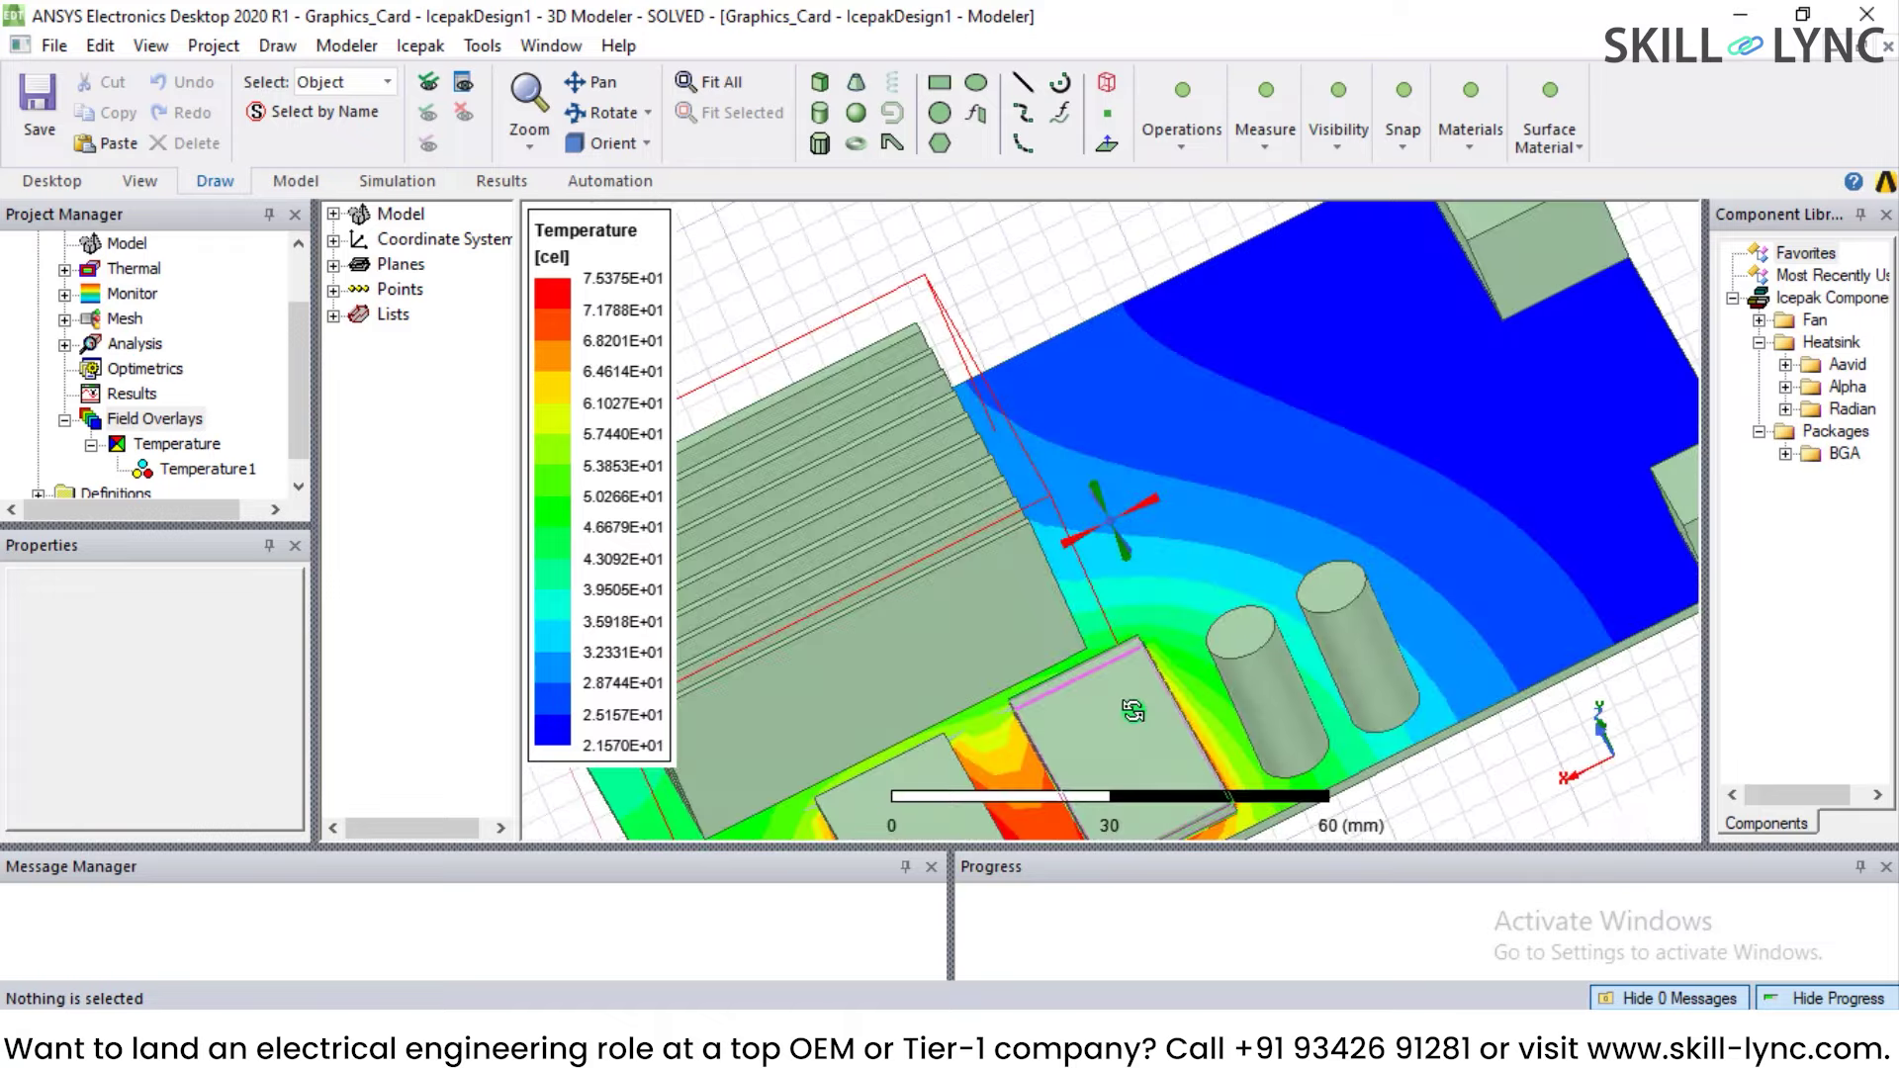
scroll(1134, 710, down, 3)
scroll(1215, 771, down, 3)
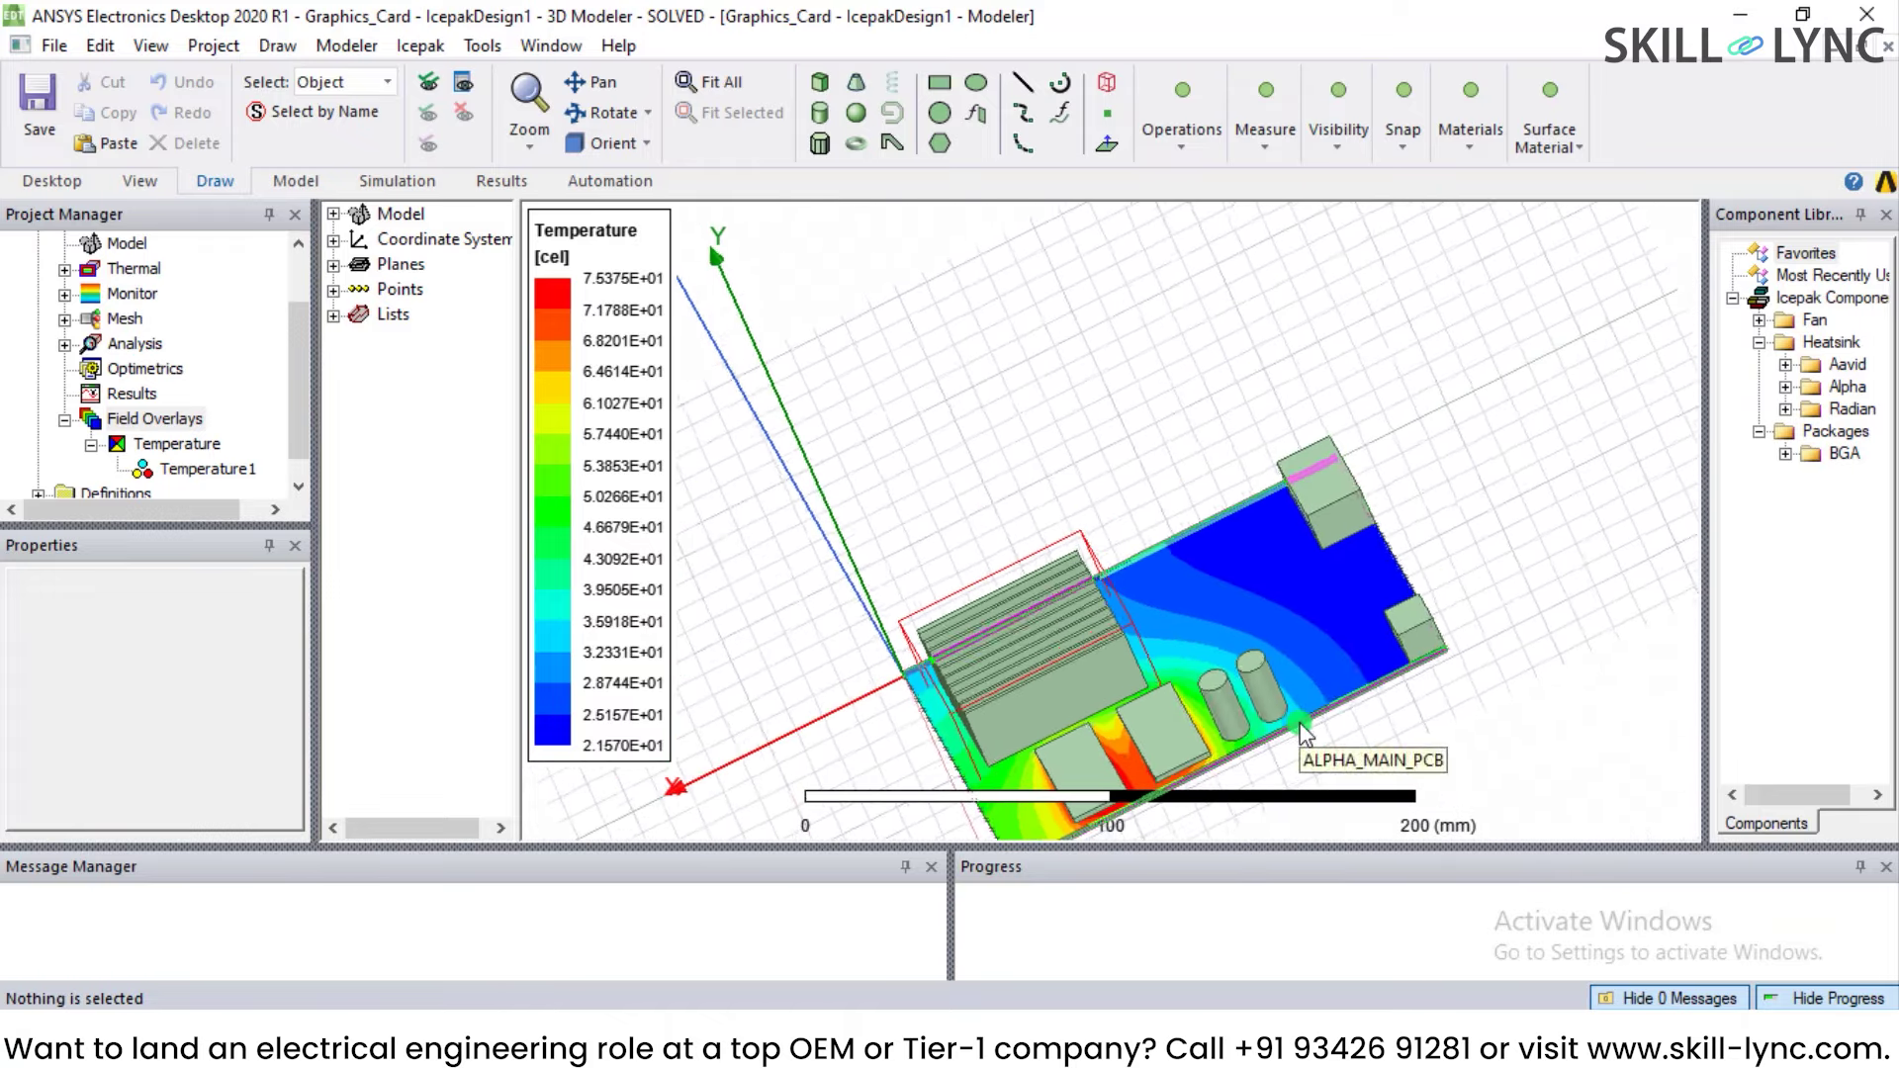
click(1048, 653)
click(1499, 629)
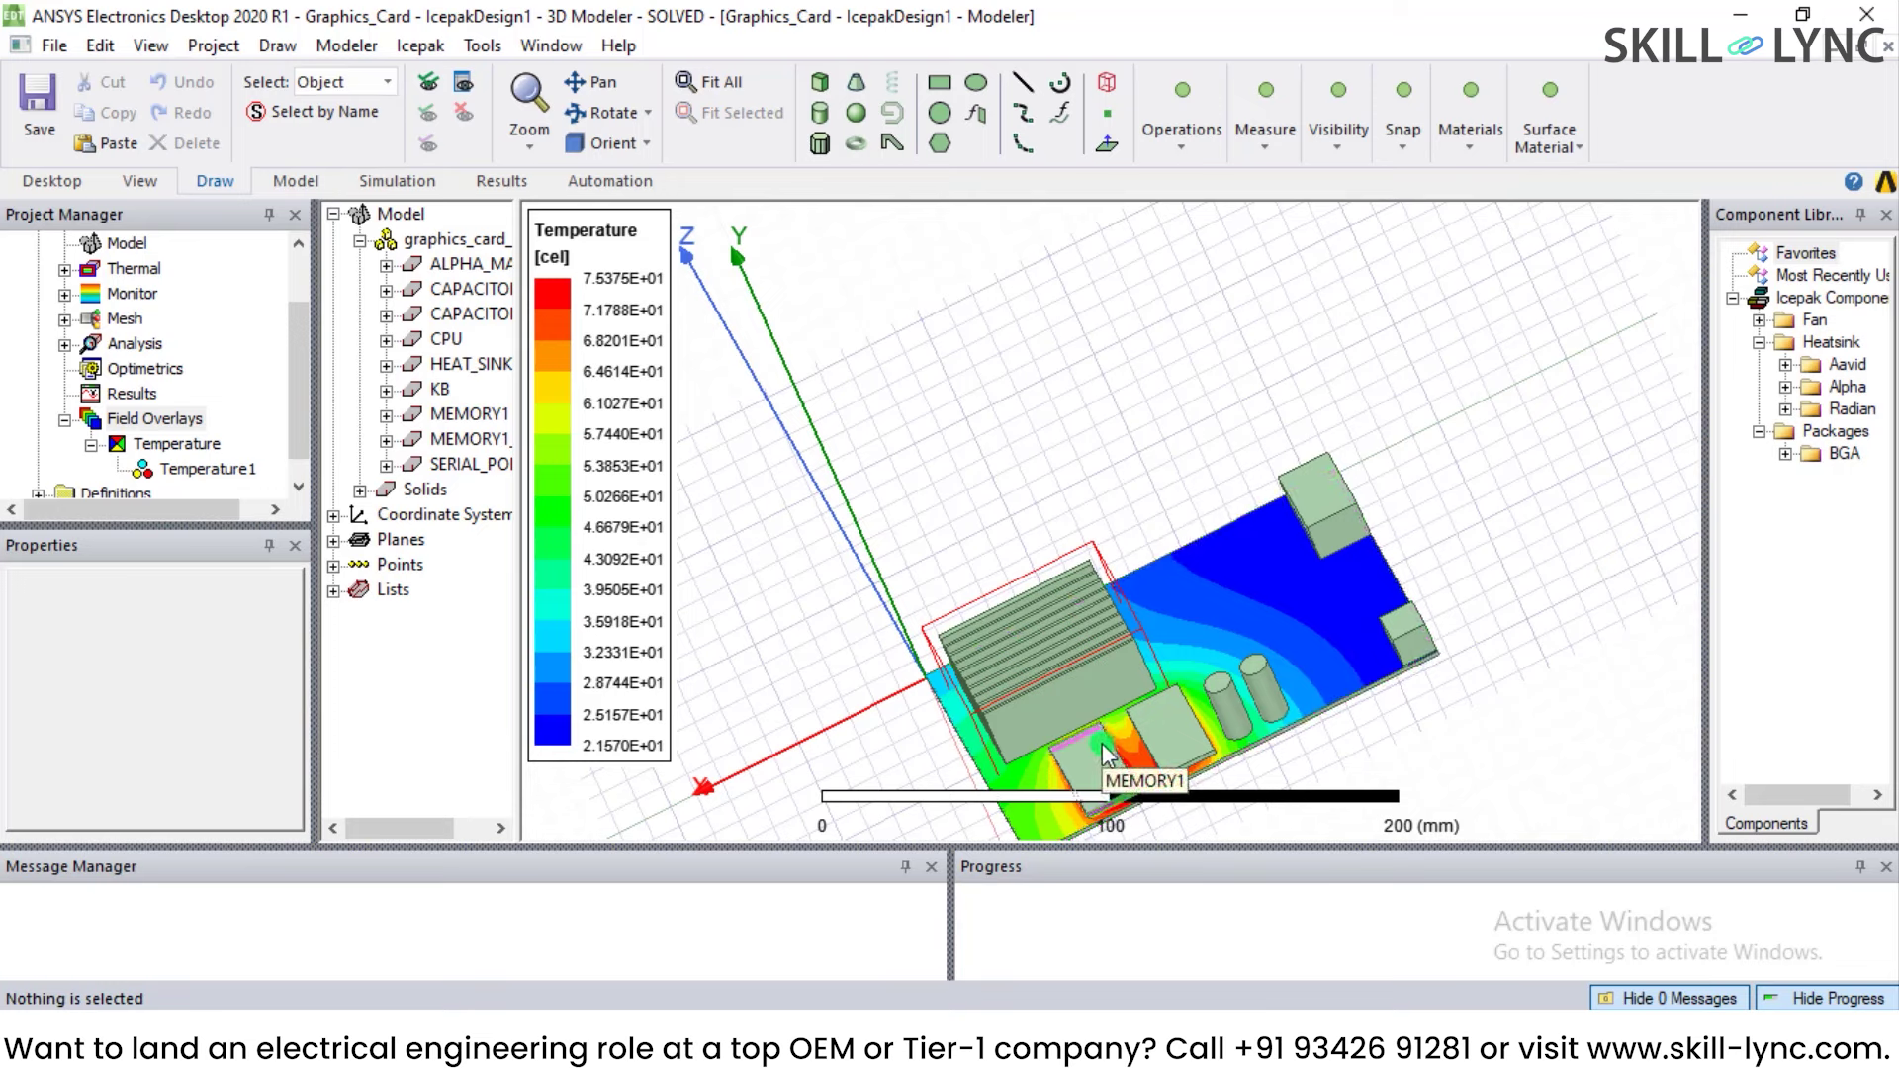
scroll(1121, 753, down, 3)
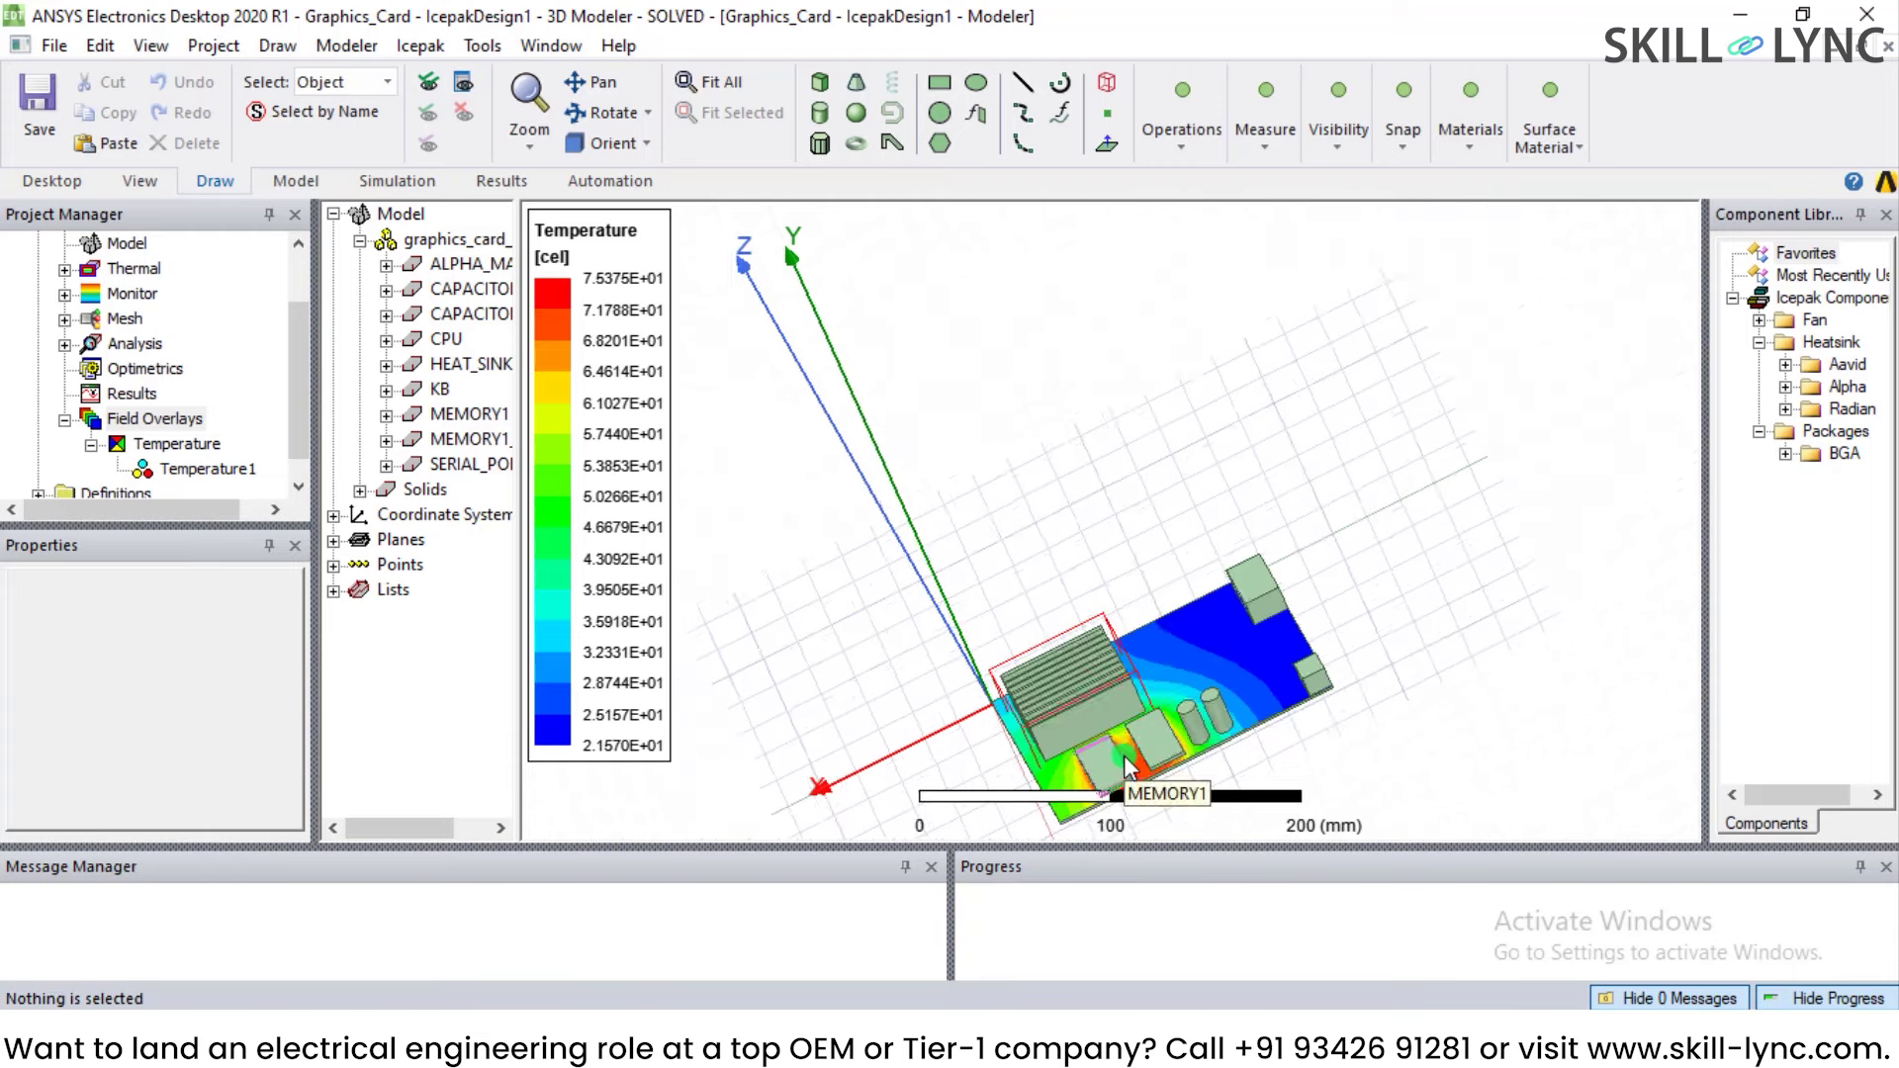
scroll(1135, 771, up, 5)
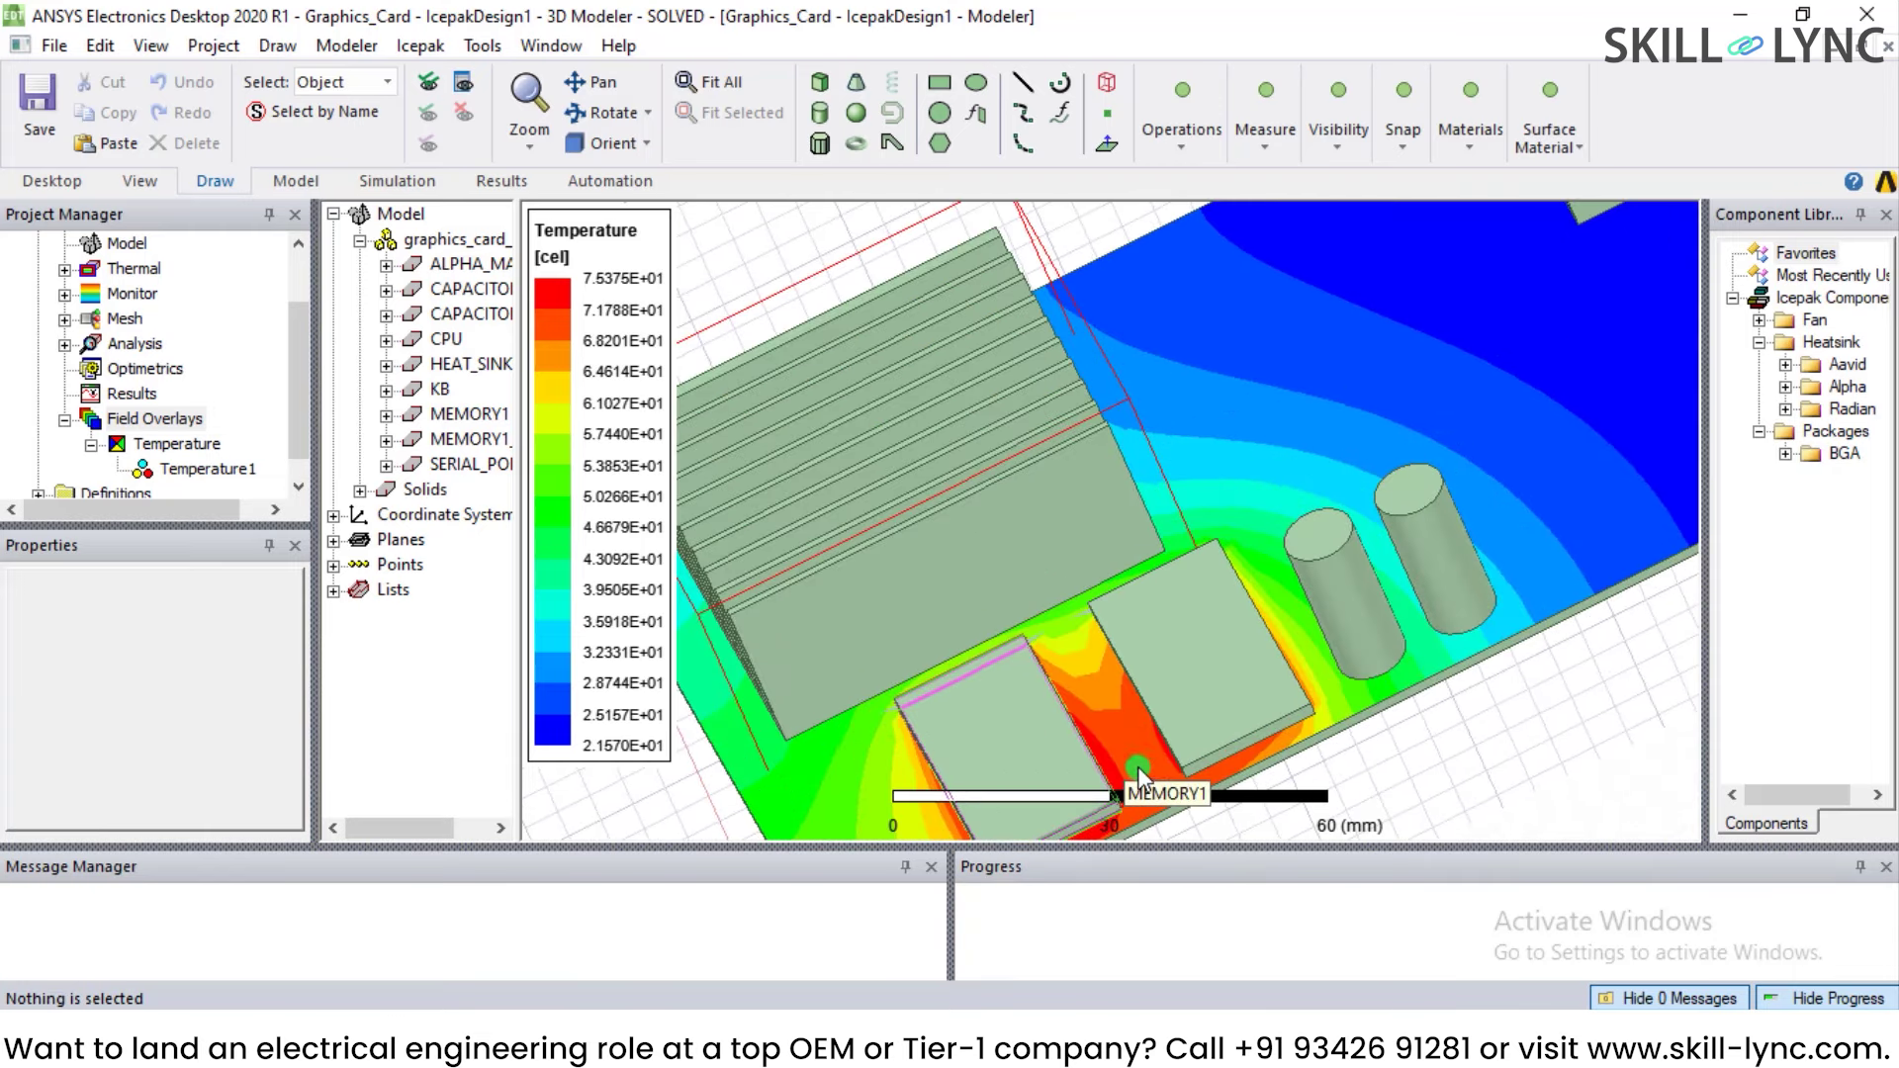
Step: Highlight and deselect ALPHA_MAIN_PCB to identify the plotted surface, and view its temperature contours from other angles
click(1100, 685)
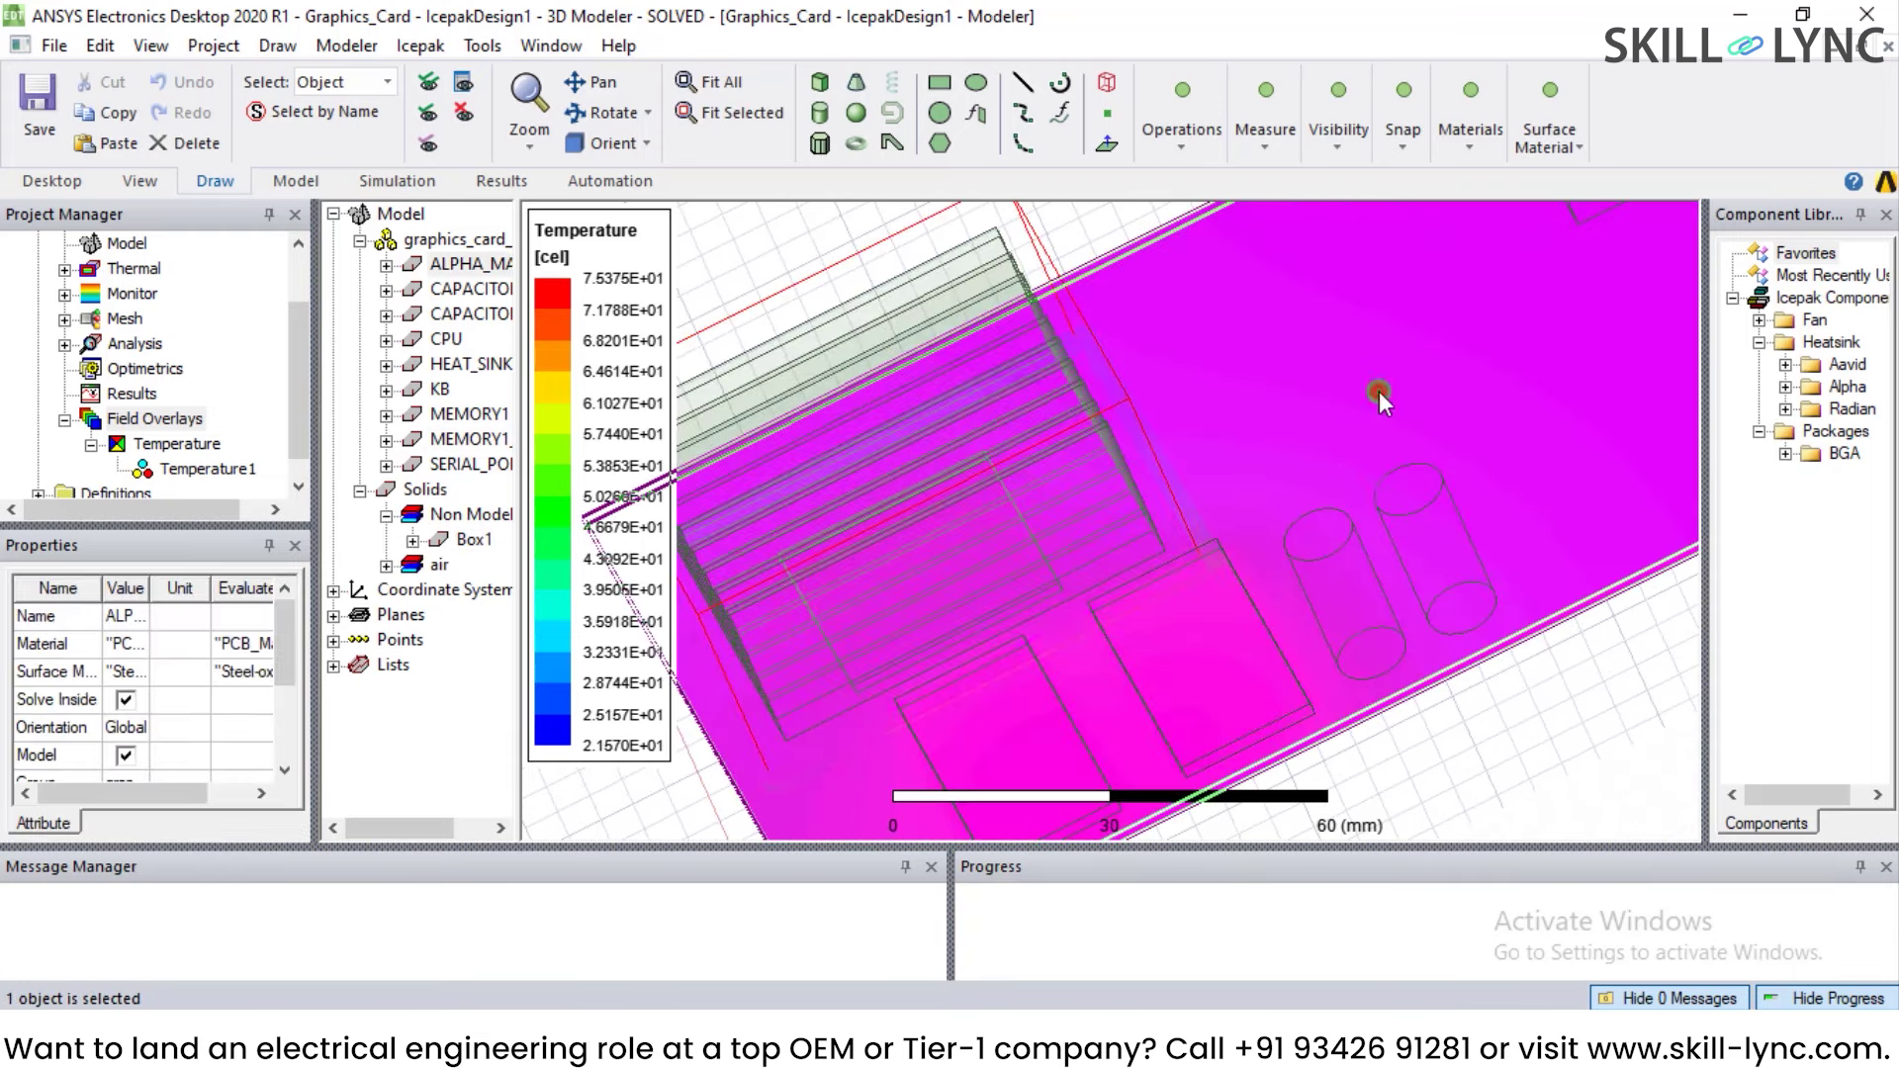
click(1468, 701)
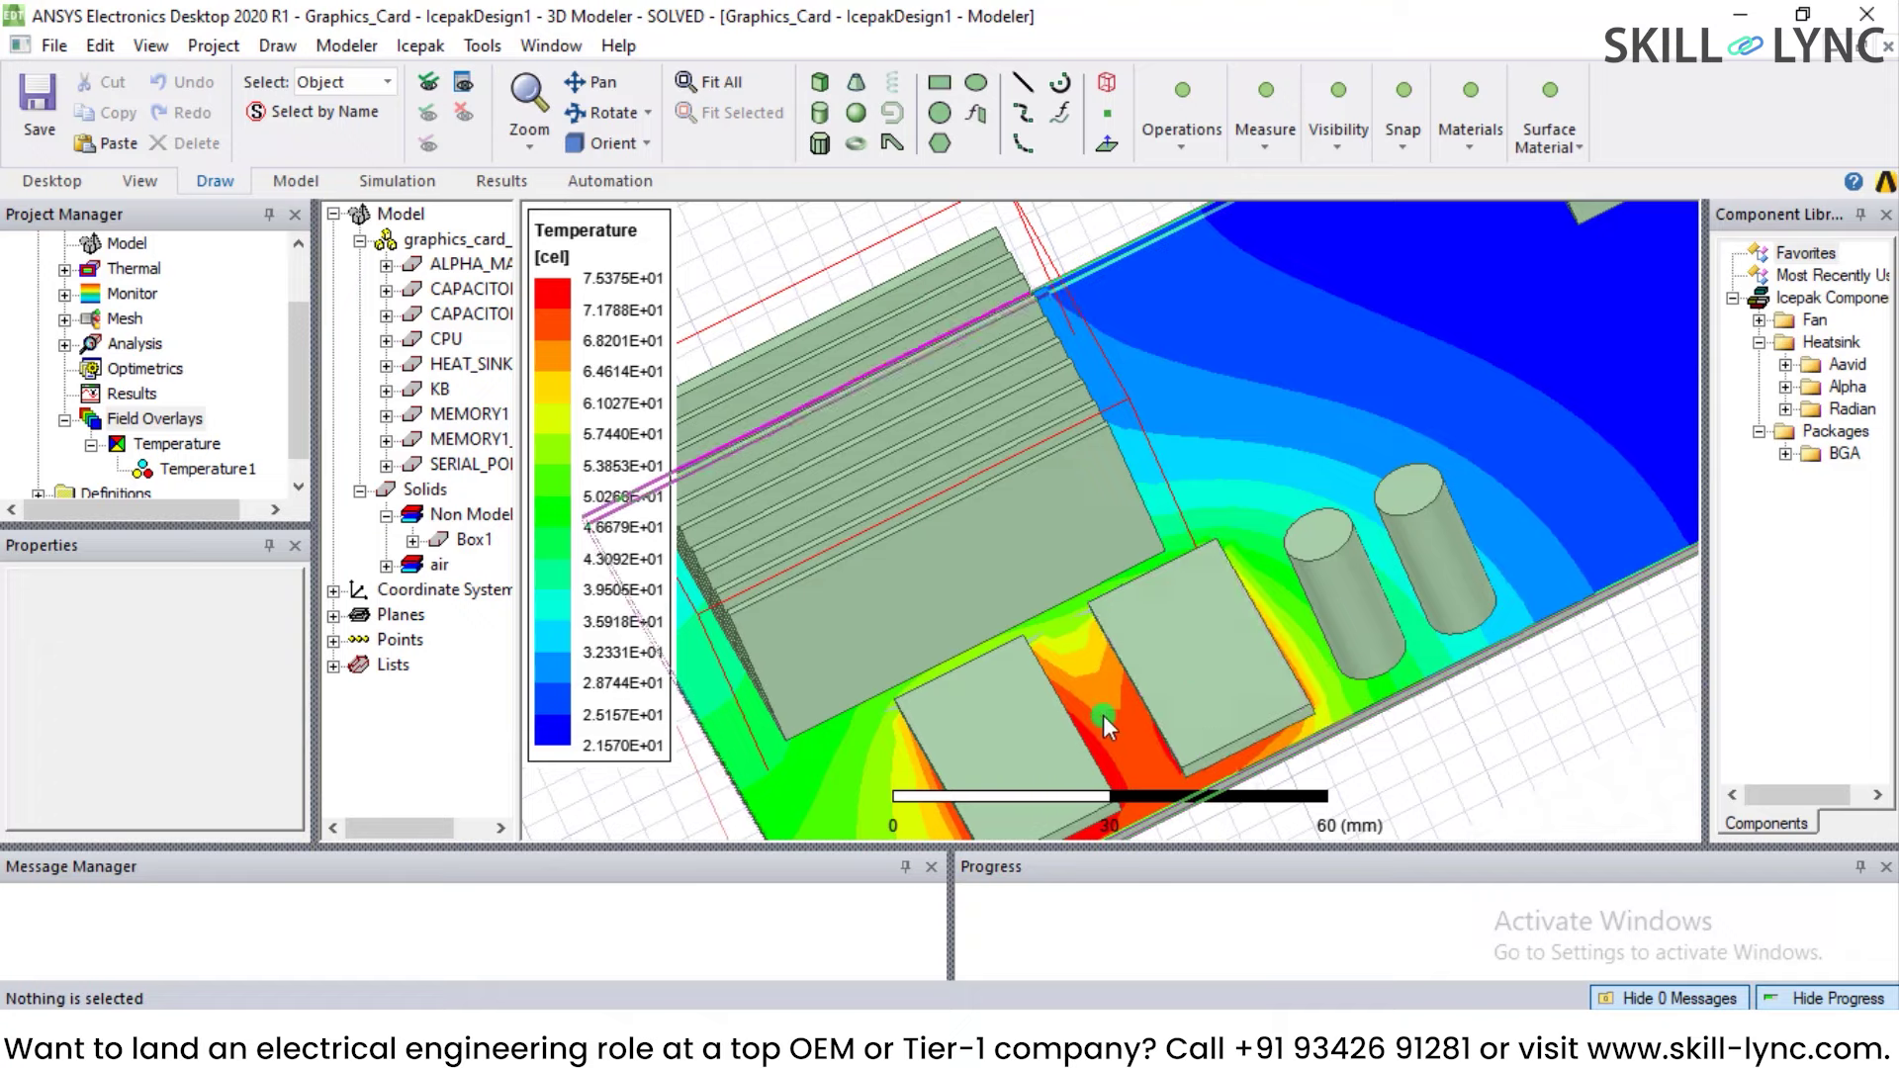
alt+drag(1103, 716, 994, 637)
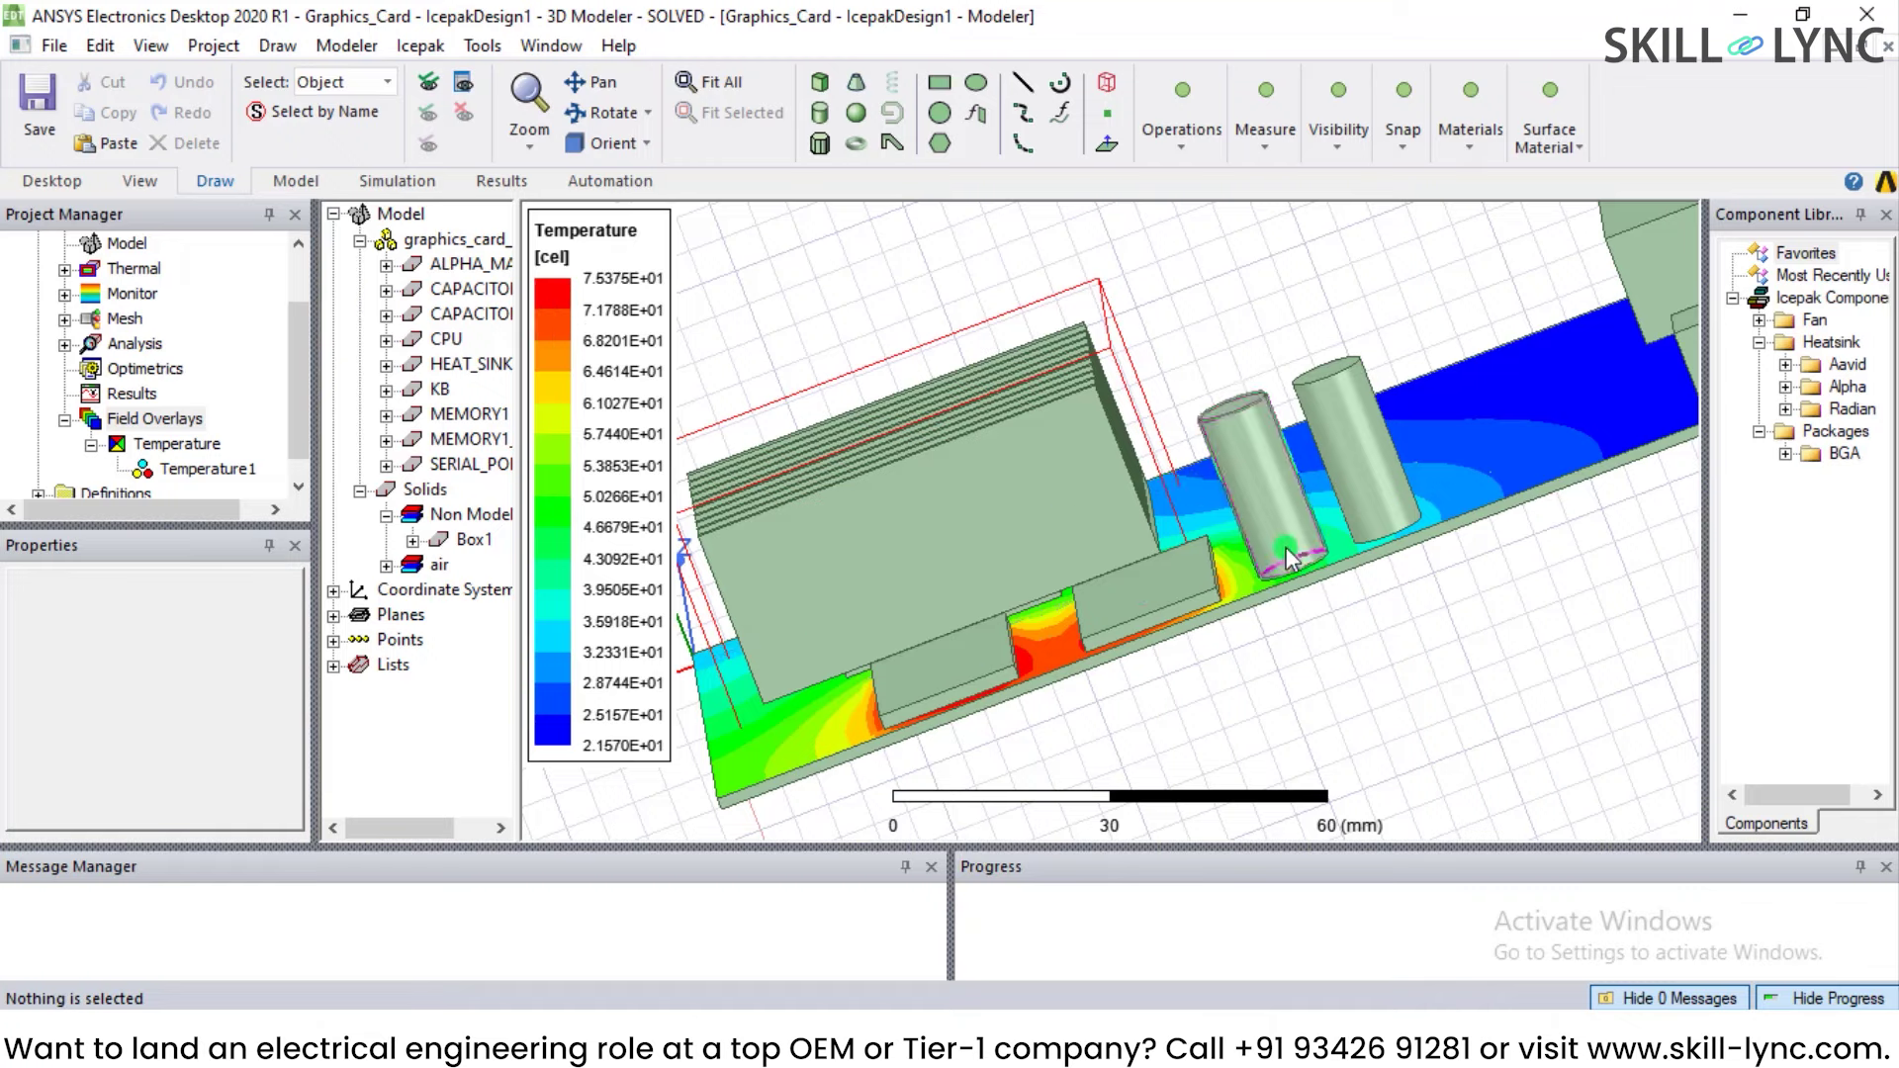
alt+drag(1291, 559, 1446, 553)
drag(1703, 464, 1751, 466)
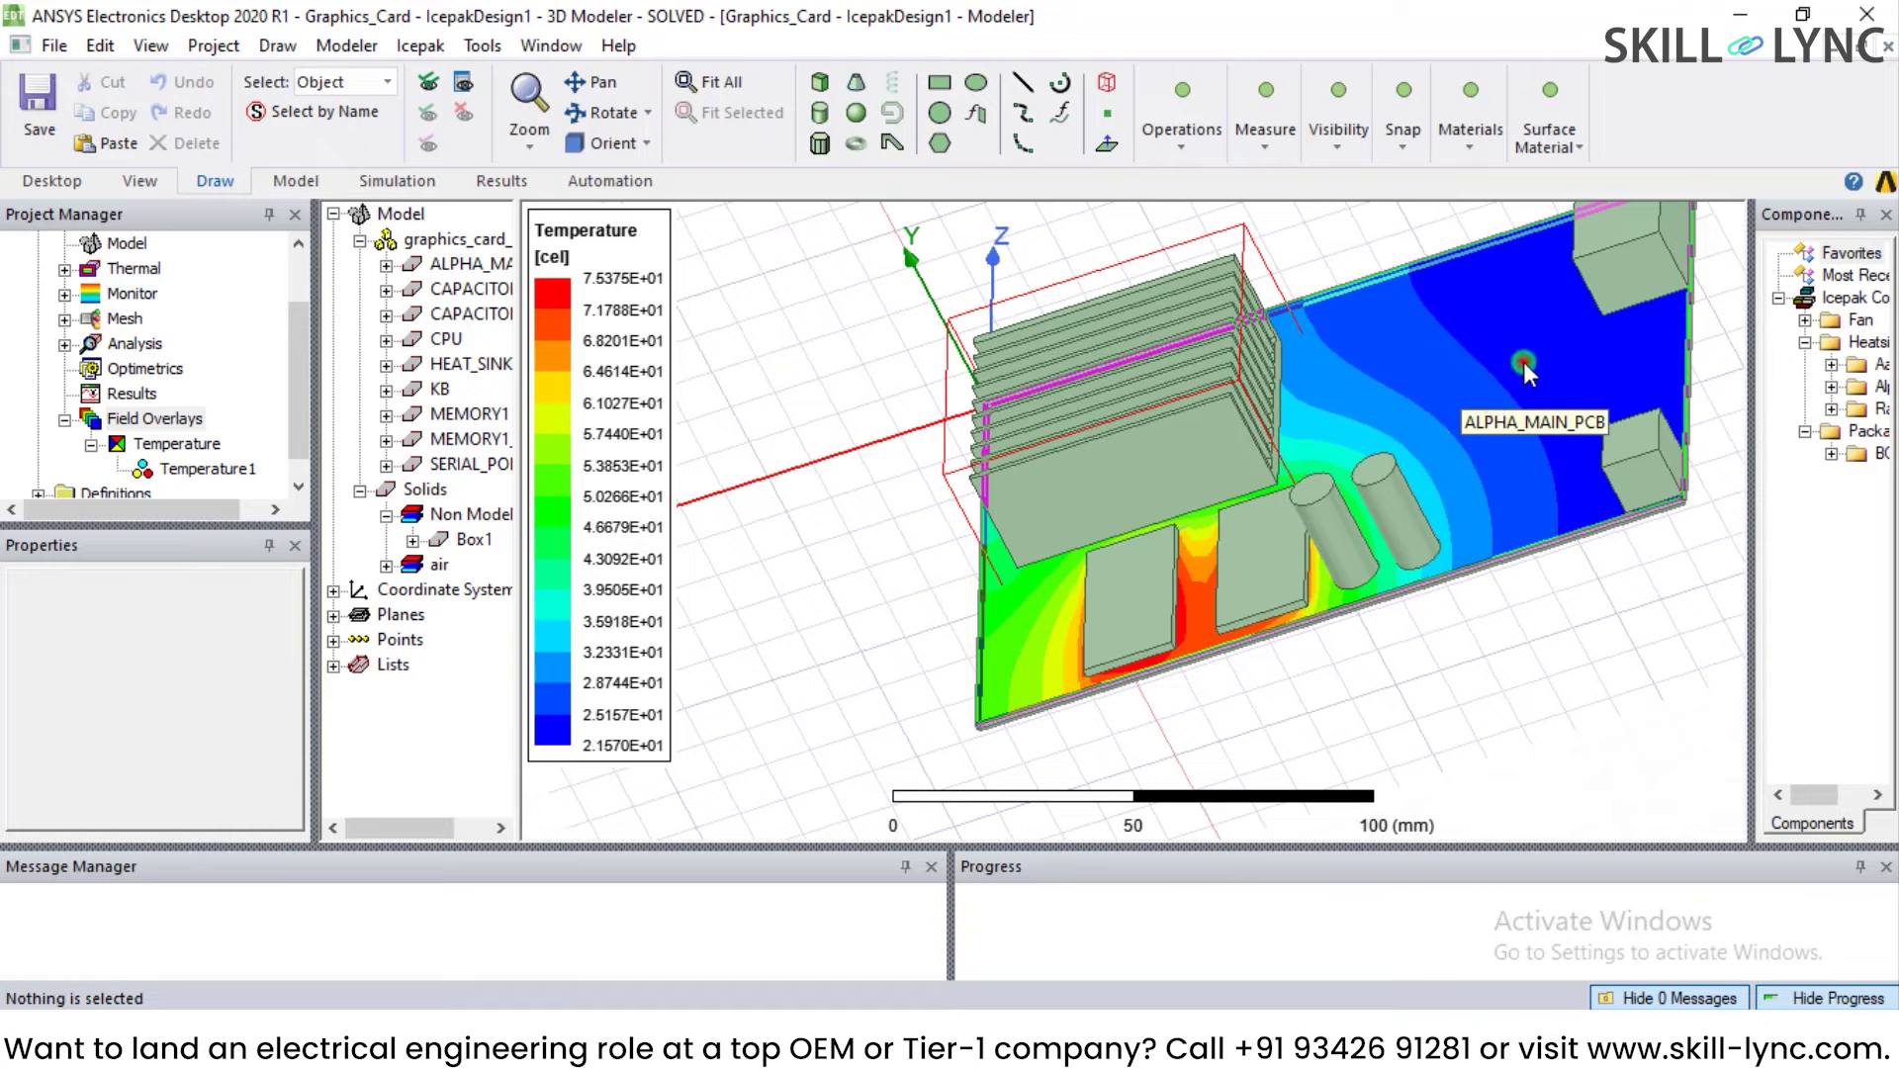
click(1464, 357)
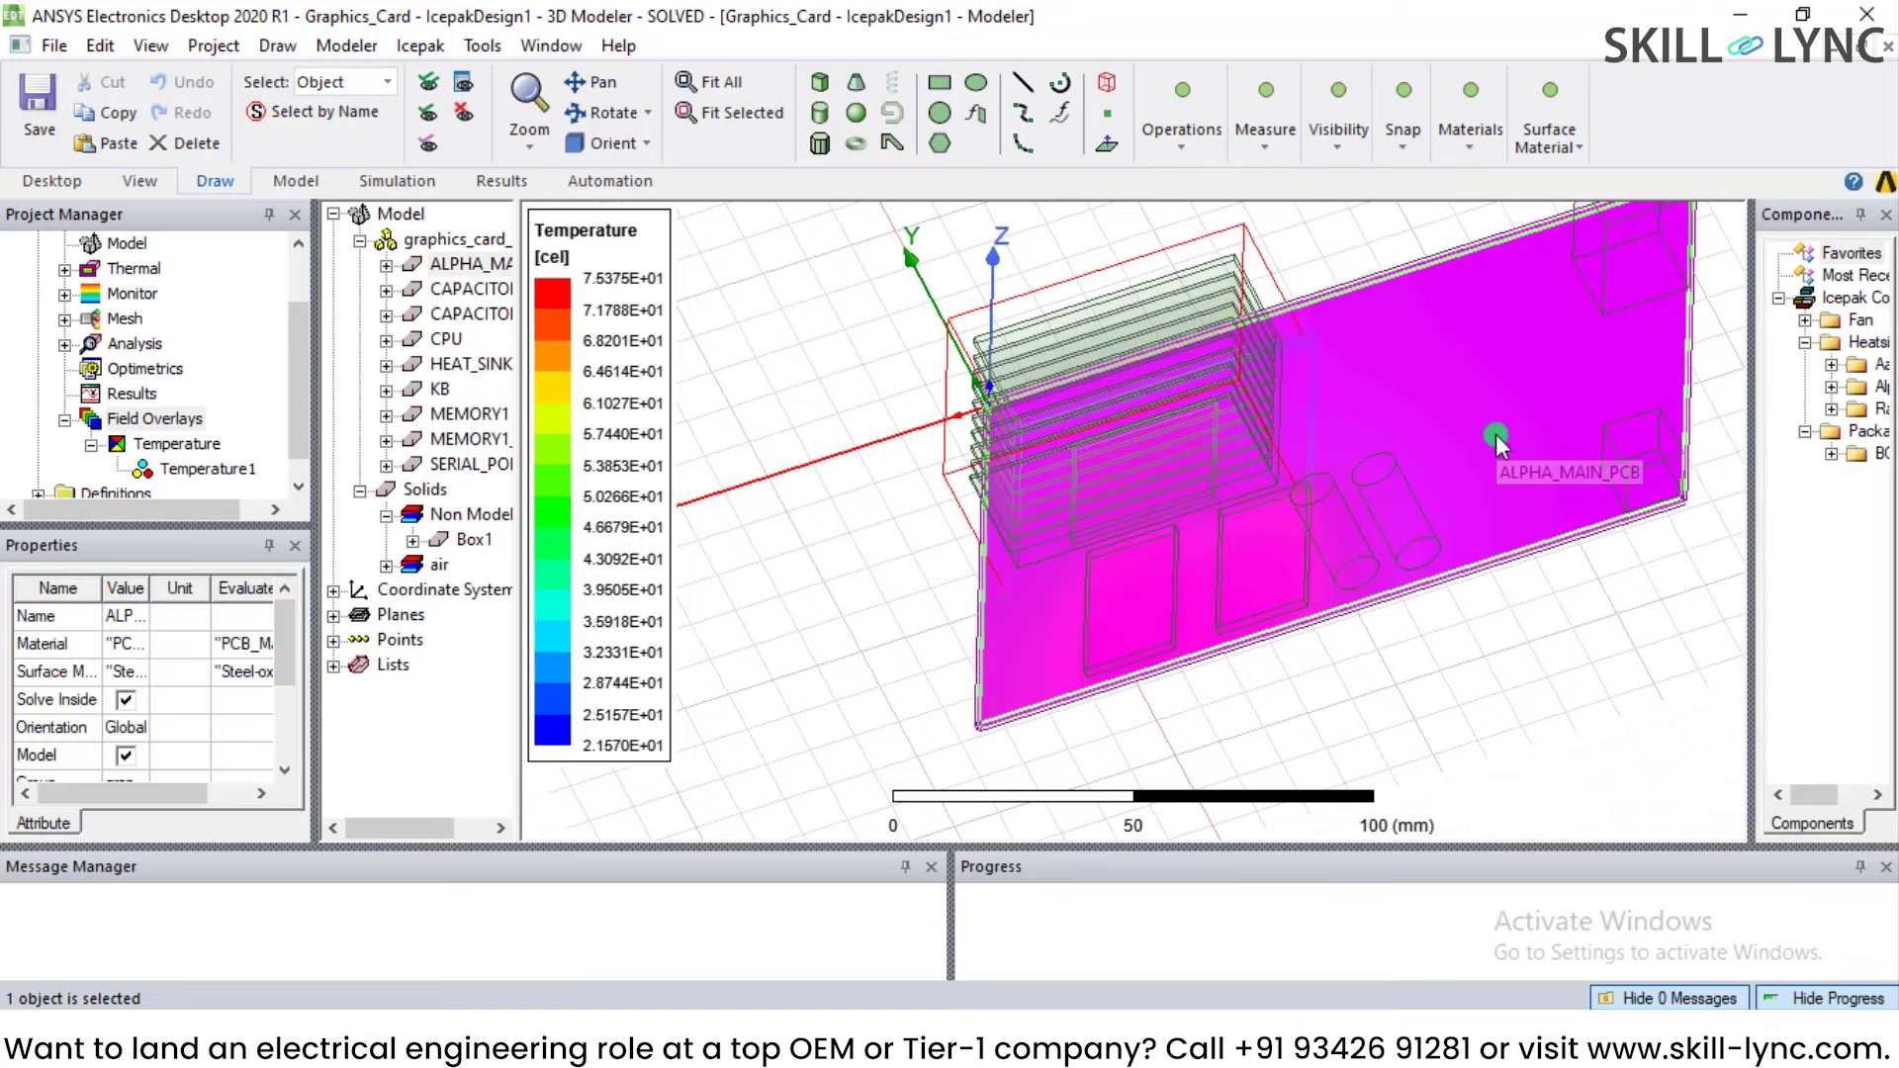
scroll(1496, 436, up, 1)
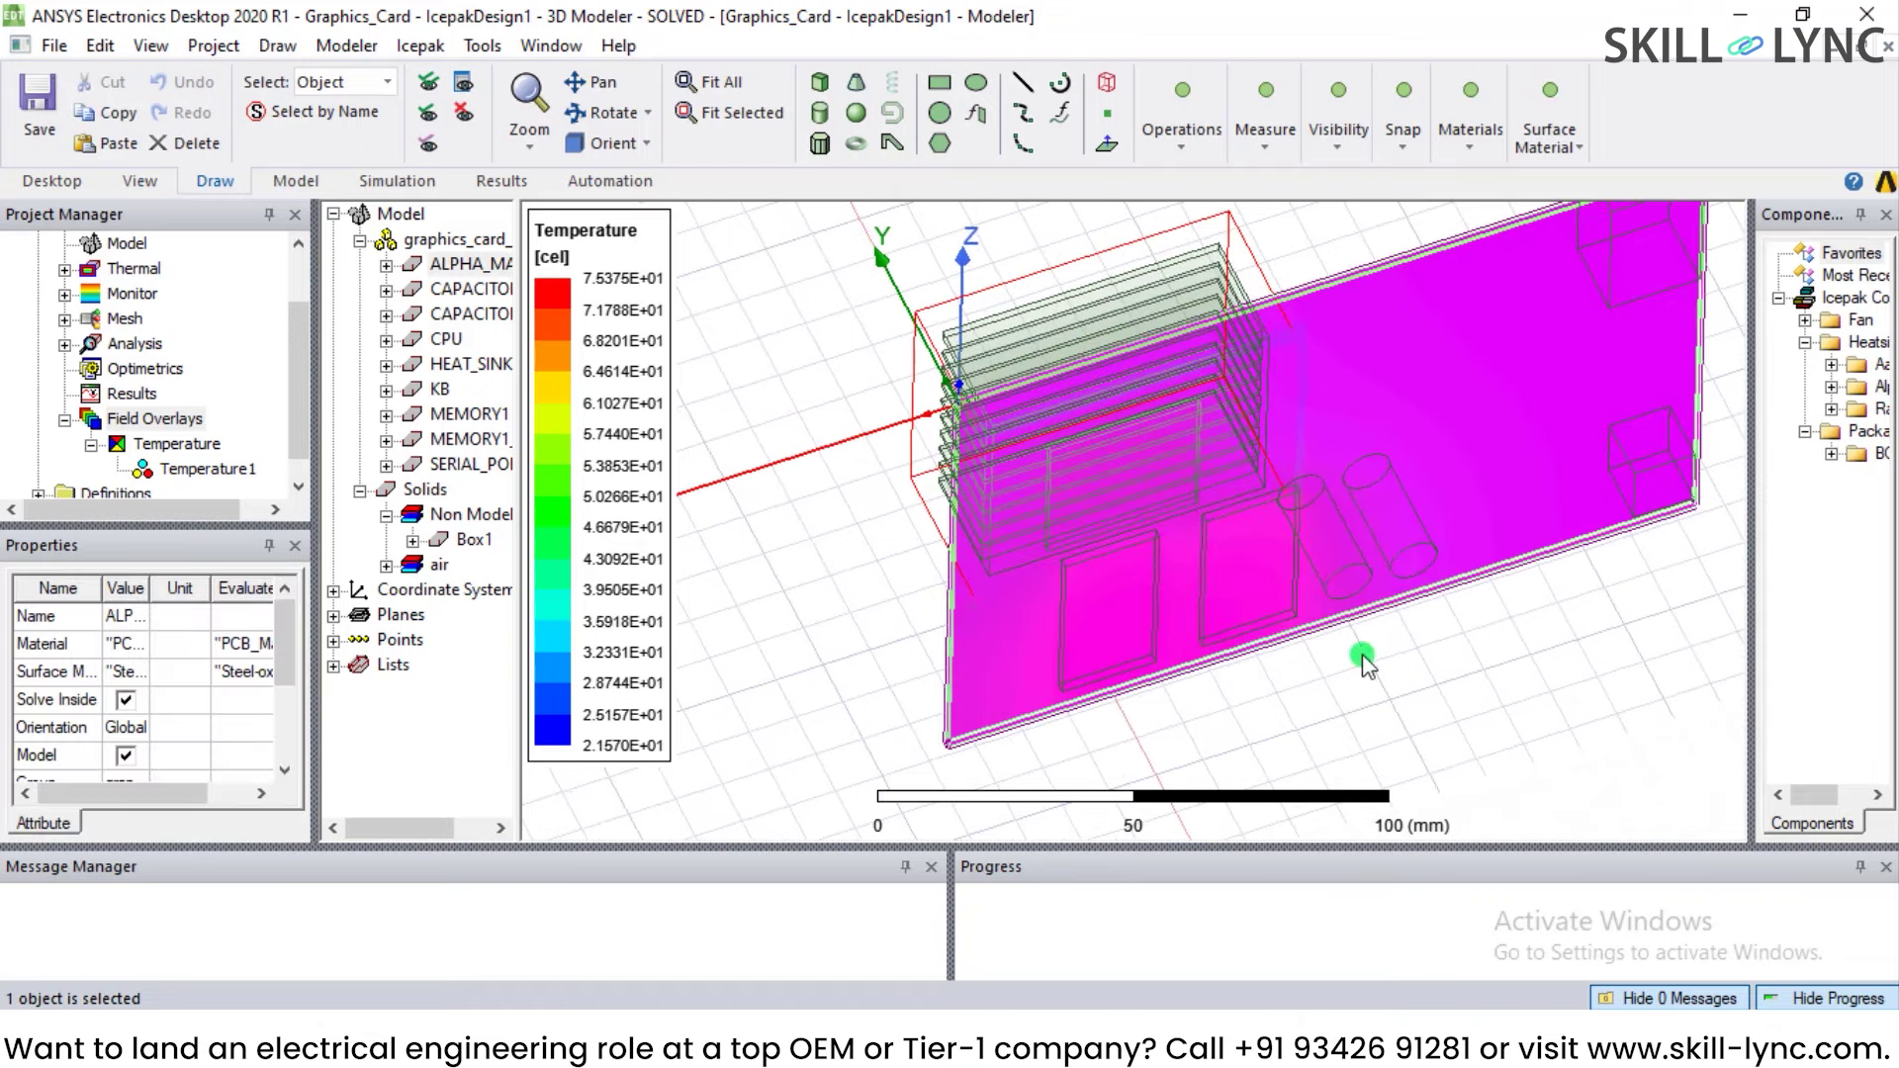
click(1492, 645)
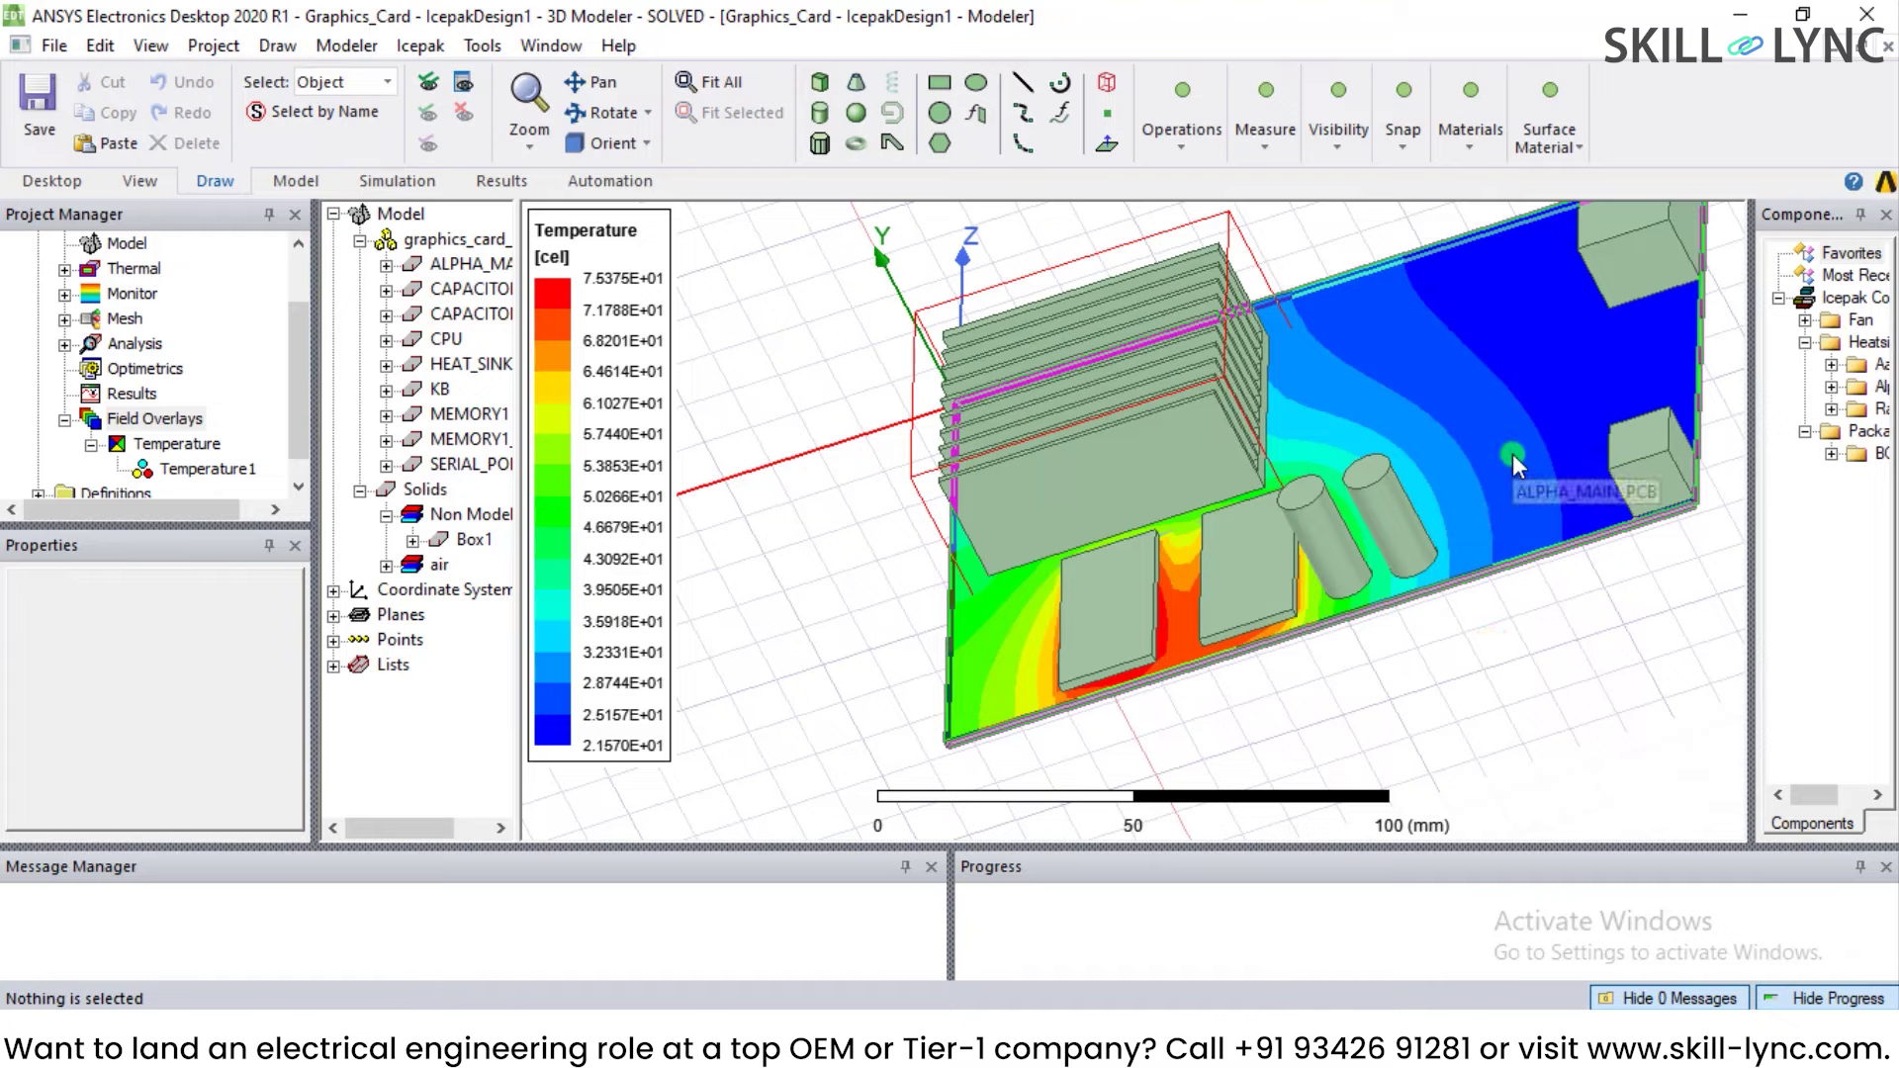
Step: Examine the temperature distribution across the main board and close up between the two memory chips
alt+drag(1511, 453, 1560, 525)
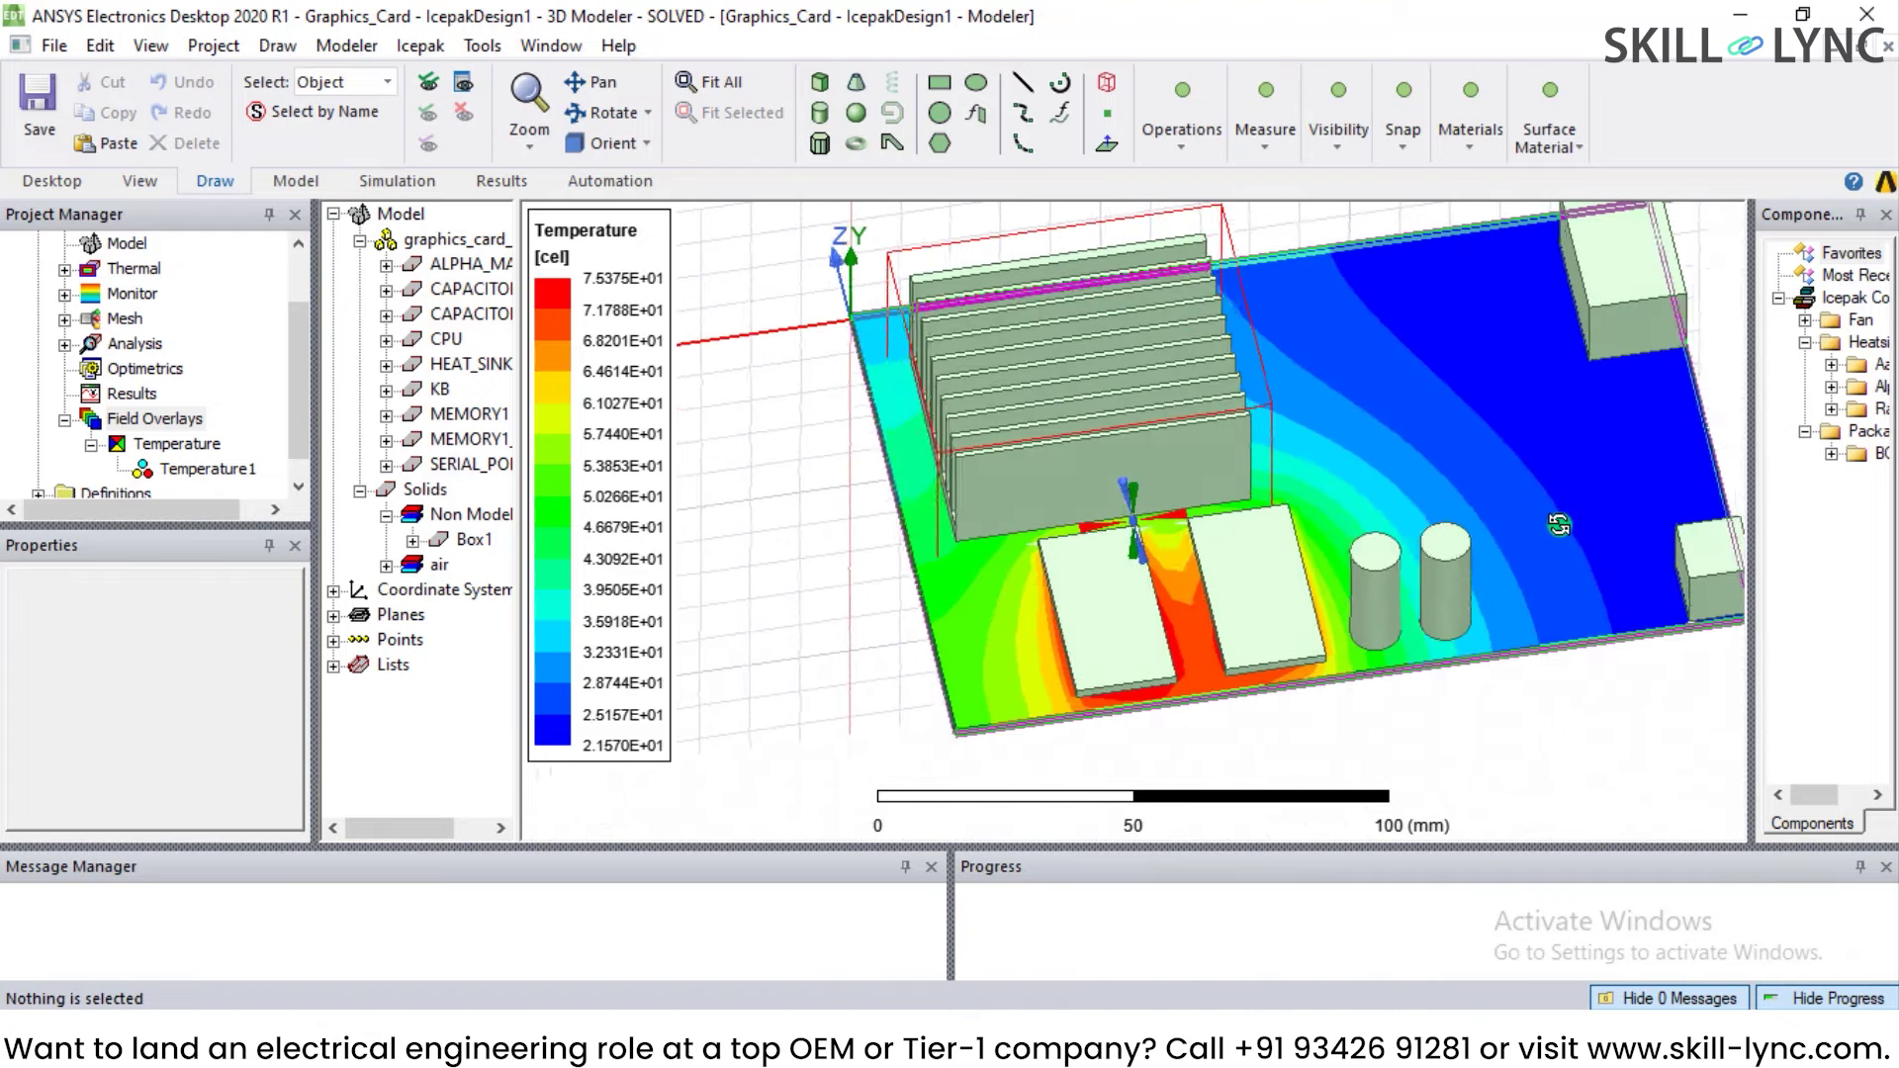
scroll(1223, 550, up, 2)
scroll(1225, 554, down, 2)
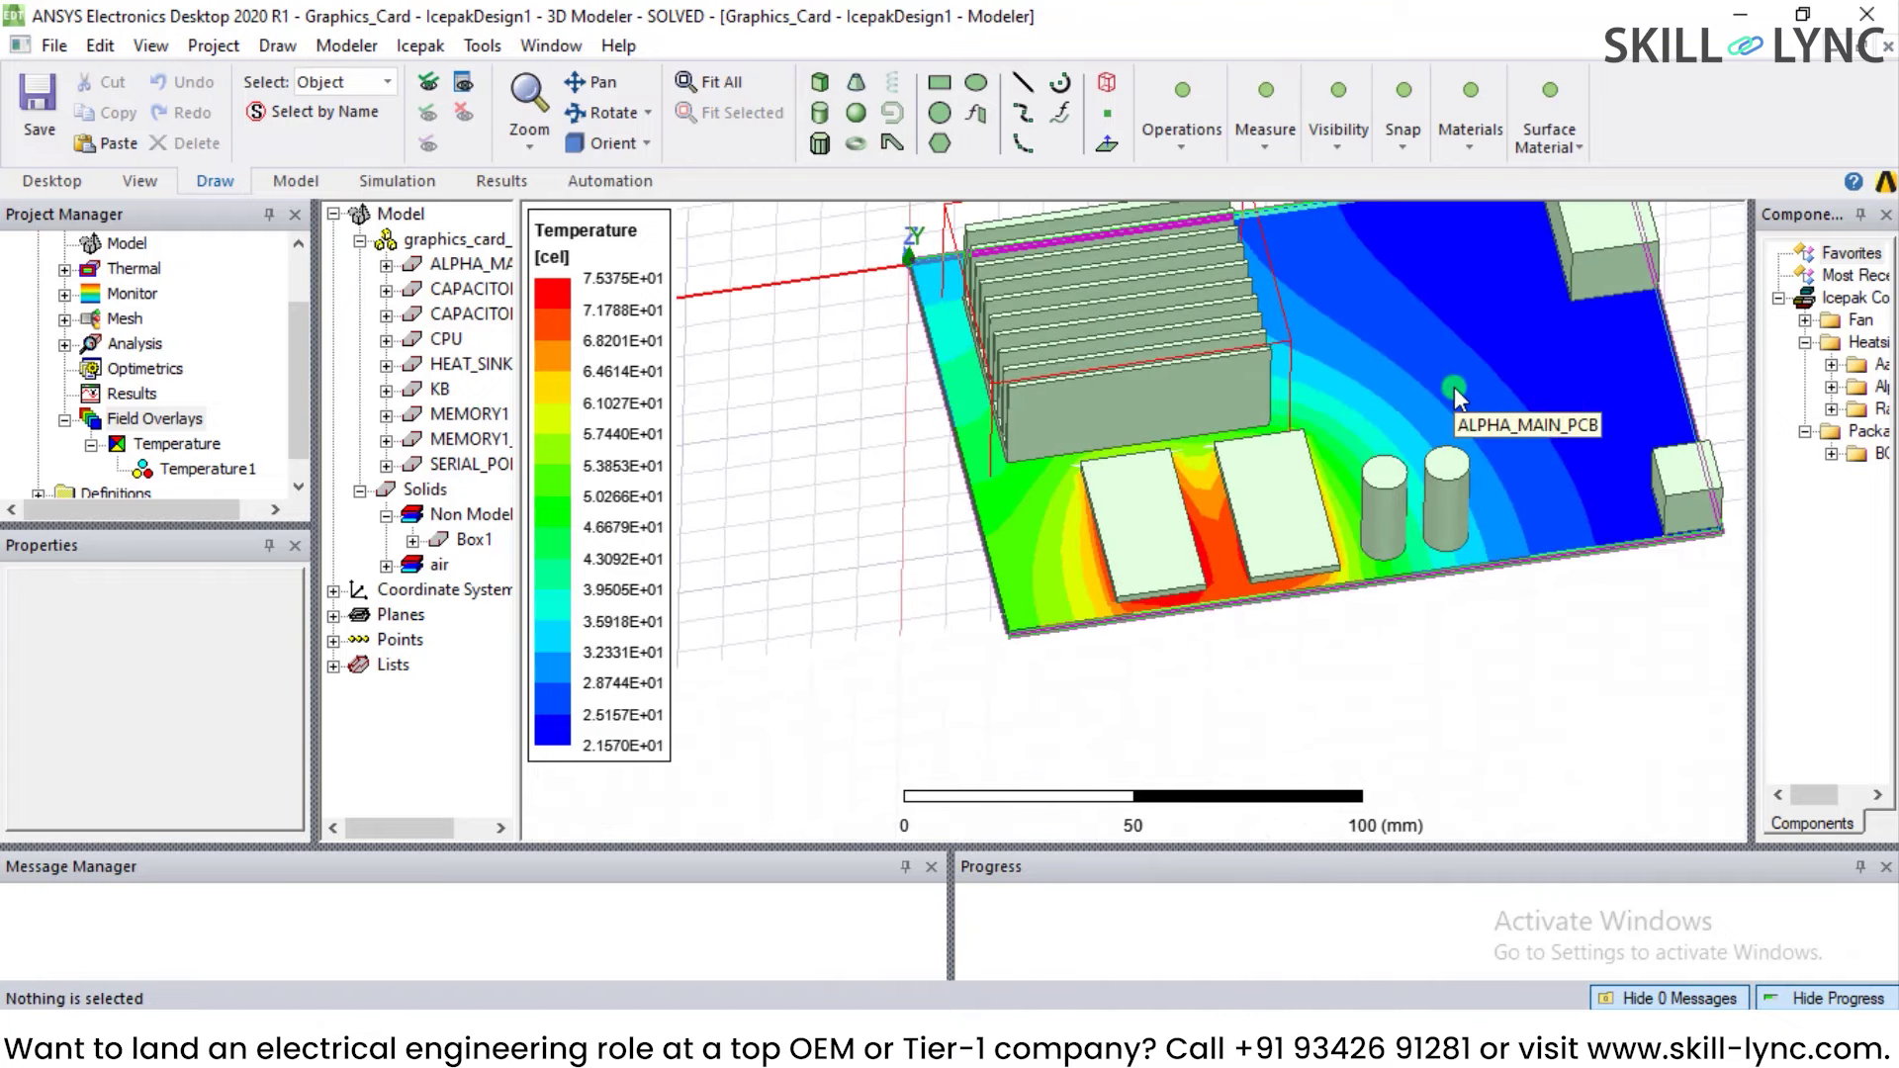
alt+drag(1449, 396, 1455, 345)
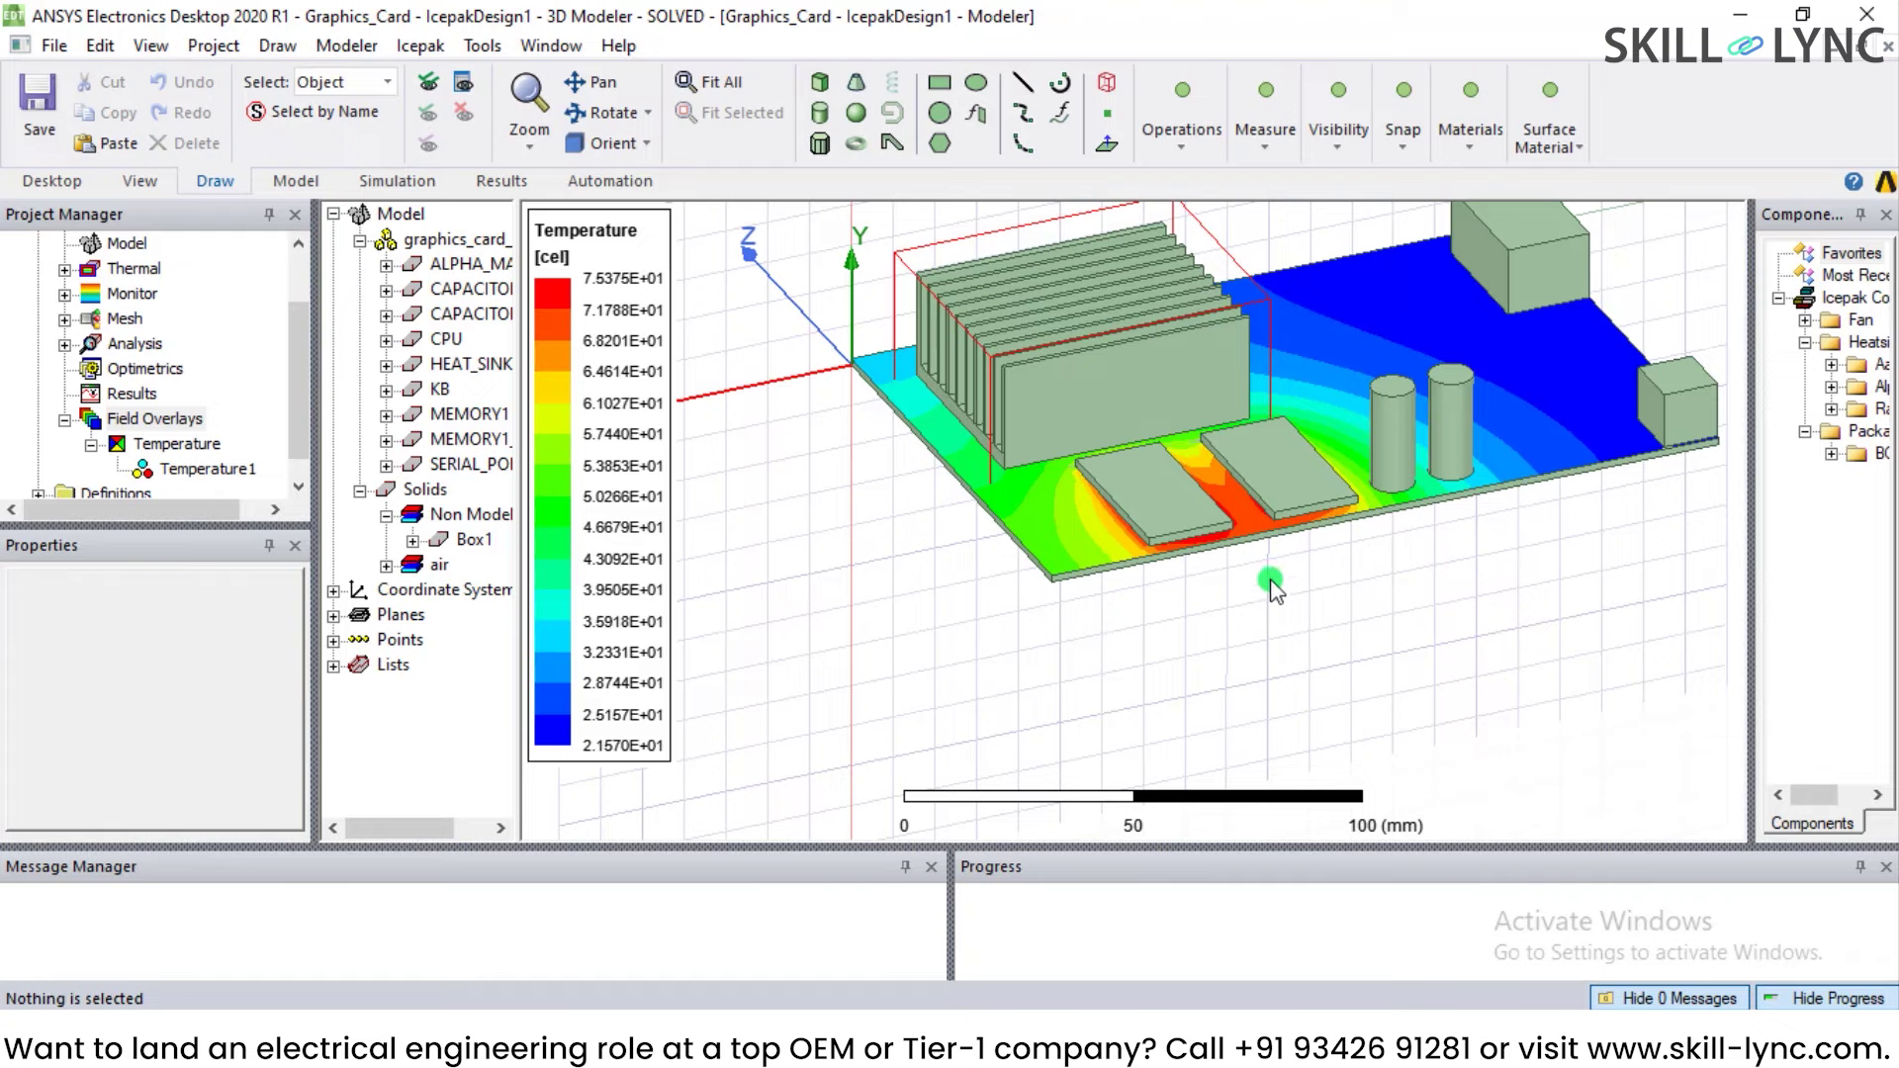
drag(1271, 586, 1167, 572)
scroll(1168, 574, up, 5)
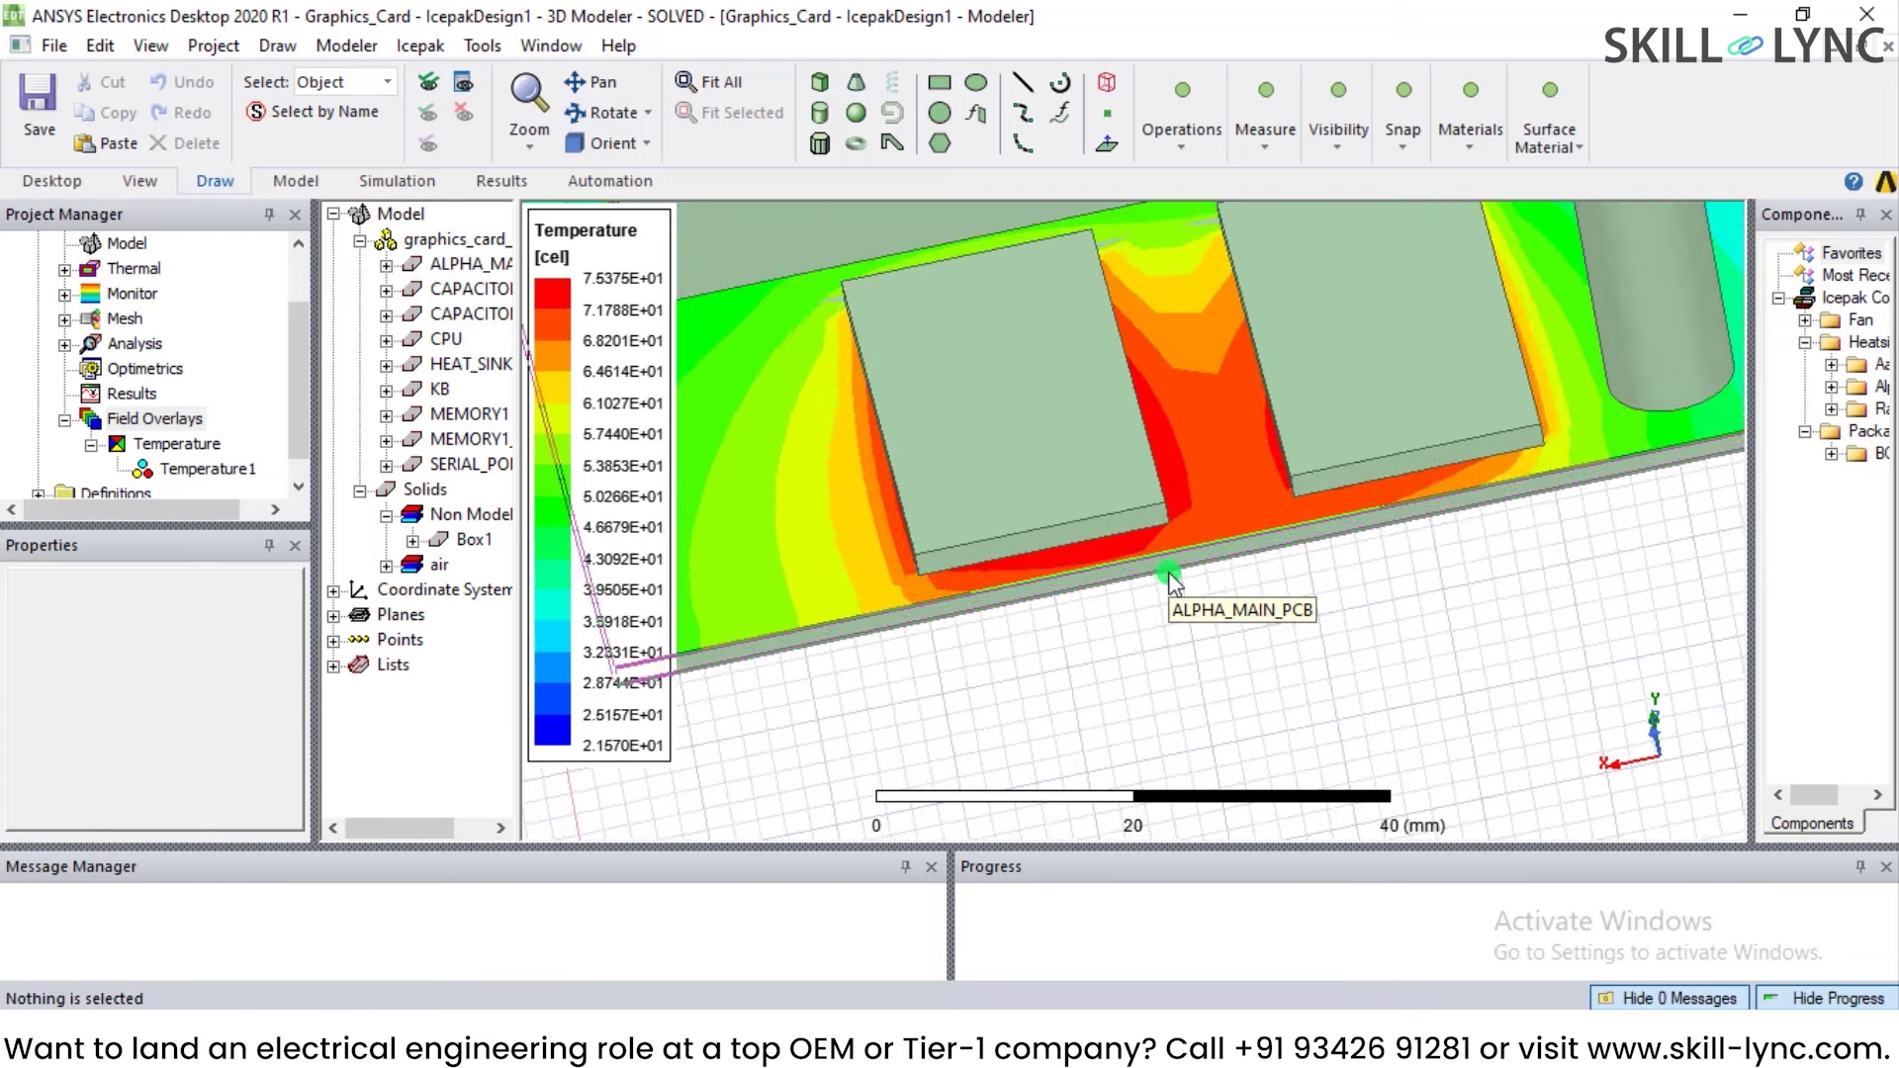
drag(1315, 594, 1274, 438)
scroll(1273, 449, down, 3)
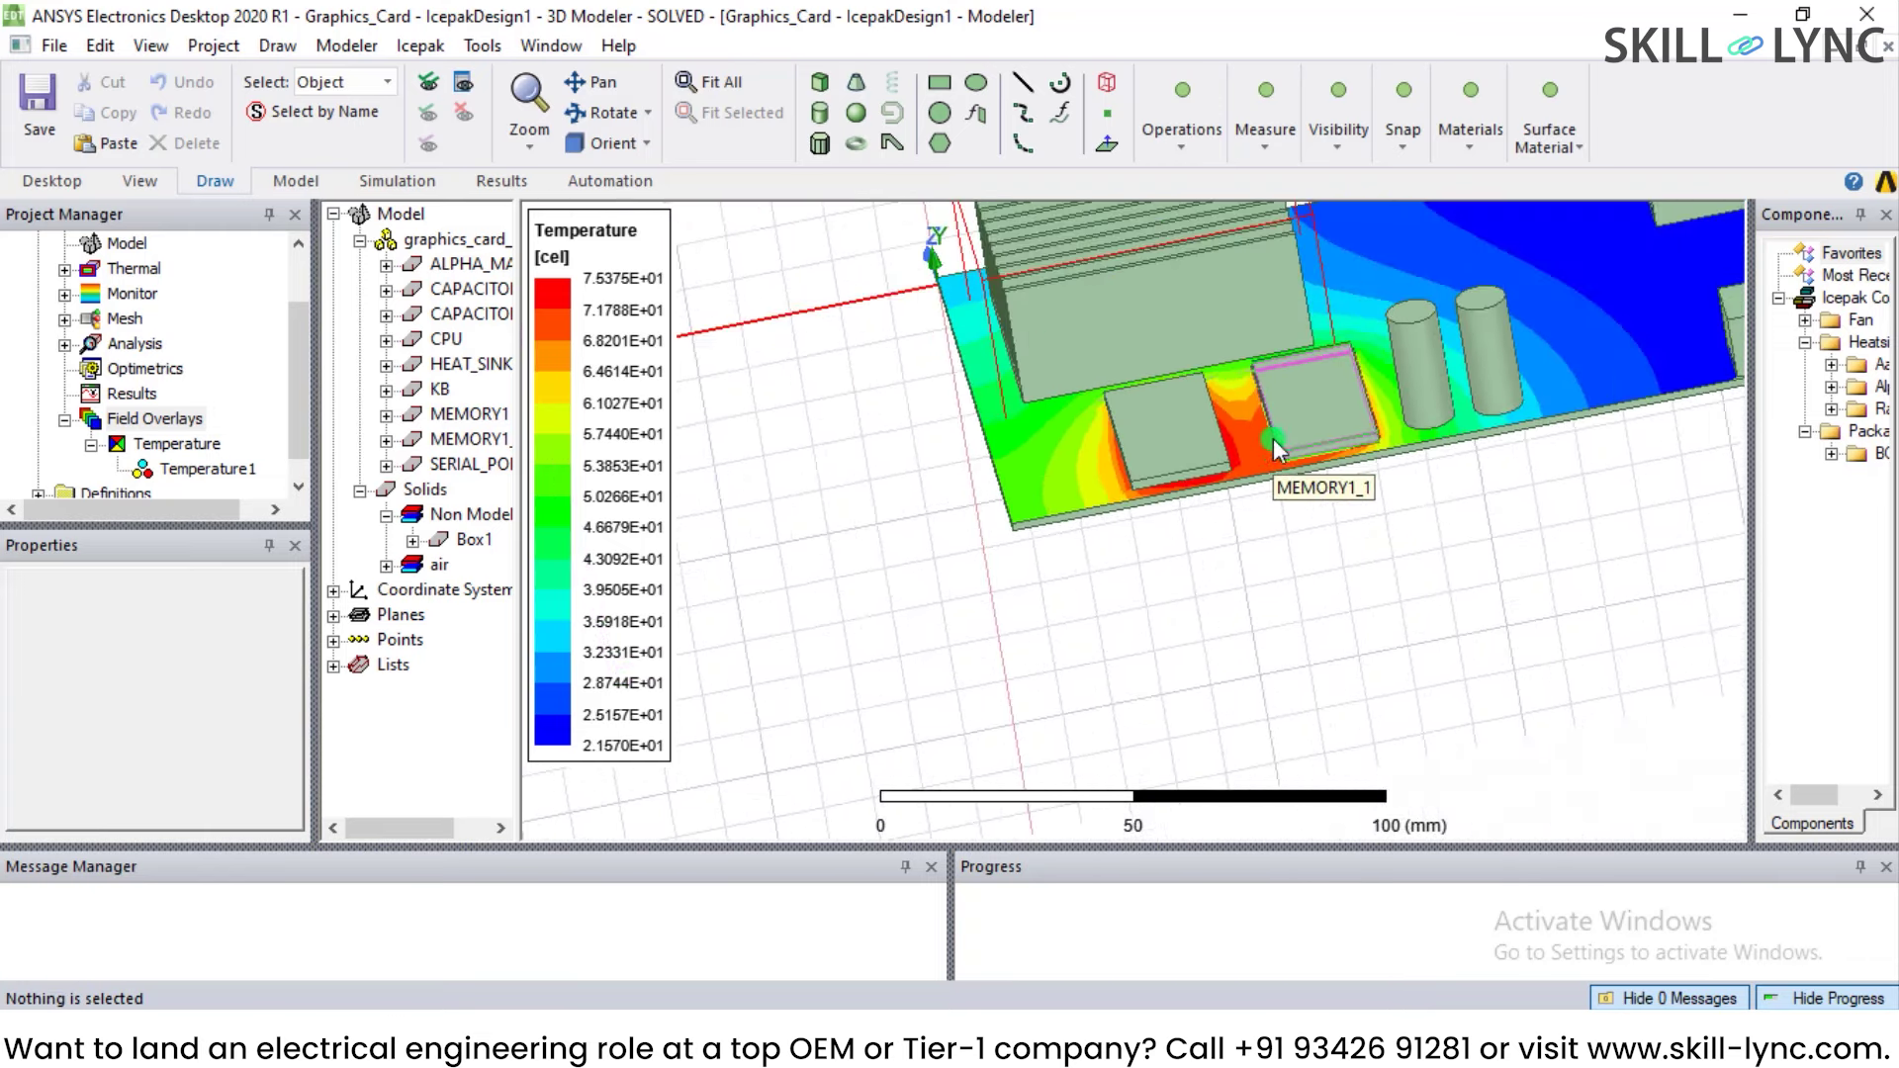
Step: Highlight ALPHA_MAIN_PCB and the capacitor farther from the memory chips, and inspect the capacitor's surroundings from another angle
click(1533, 319)
click(1583, 277)
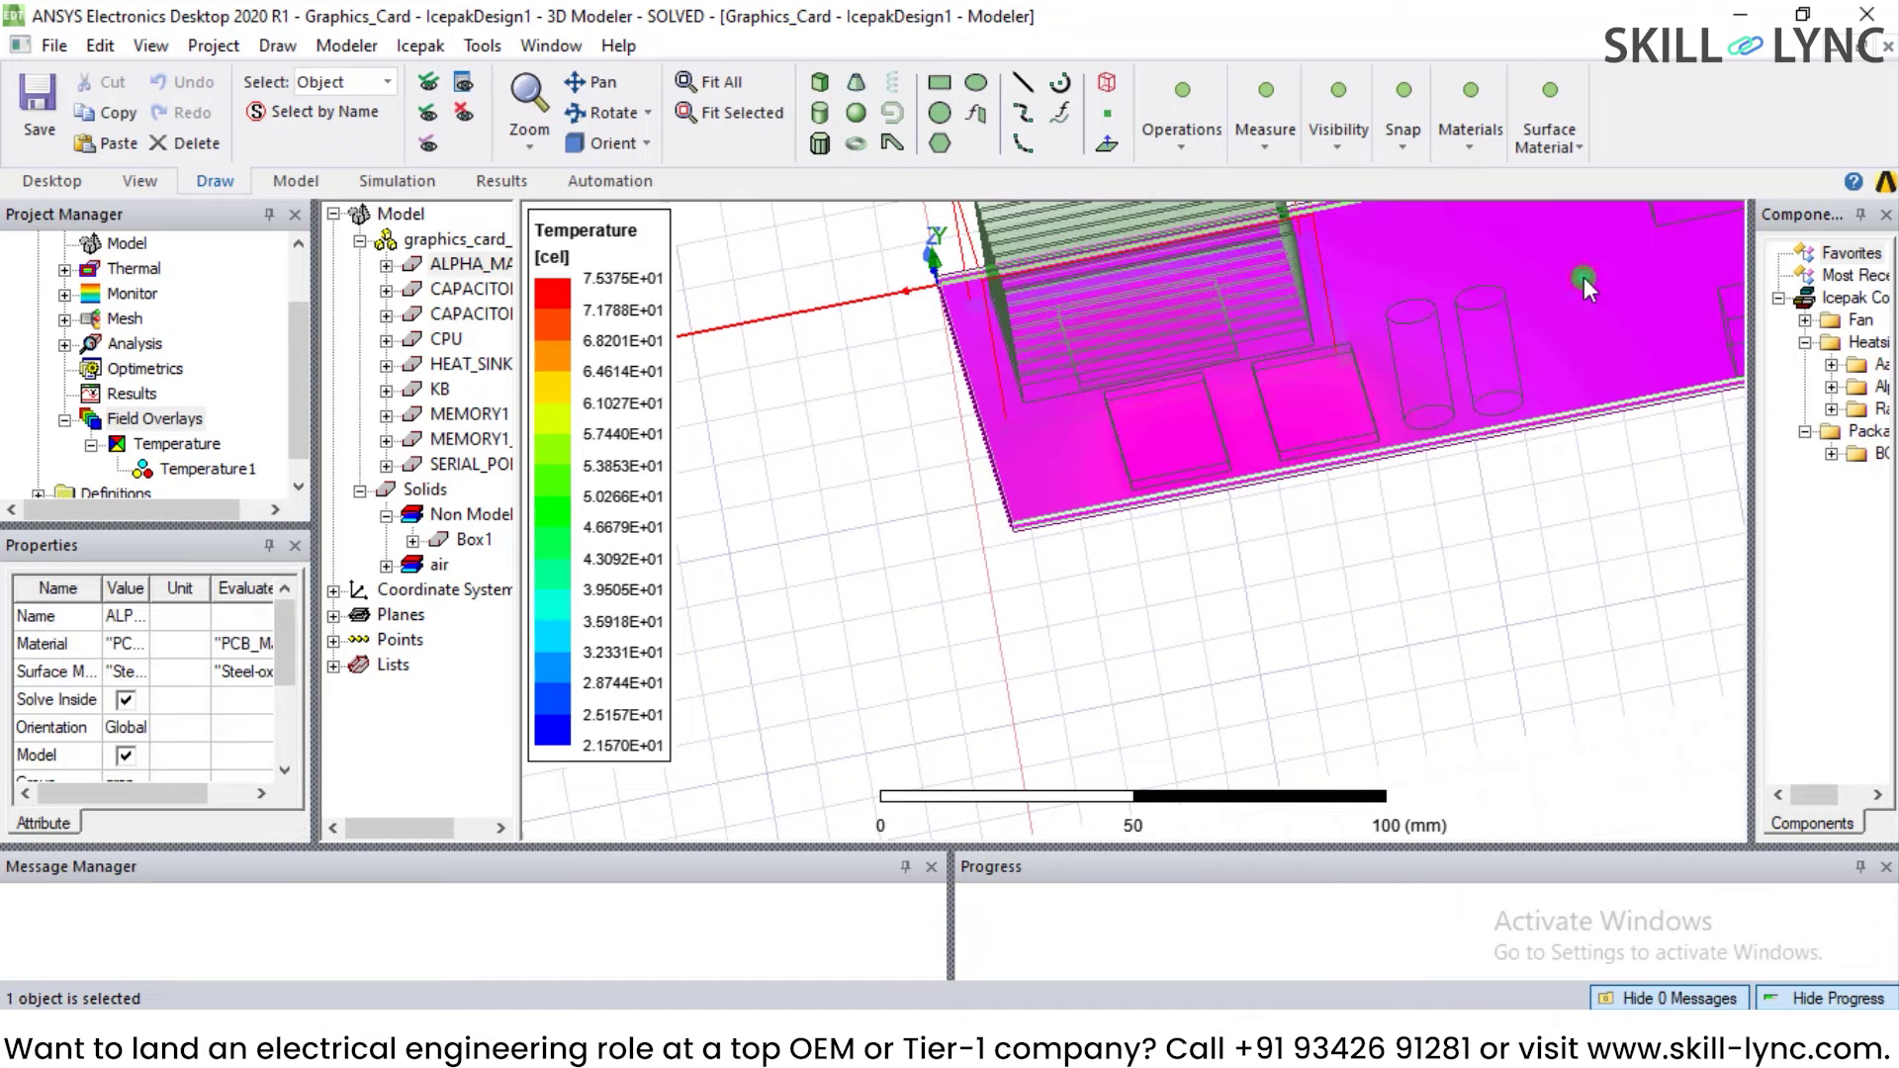
click(1492, 307)
alt+drag(1571, 293, 1467, 476)
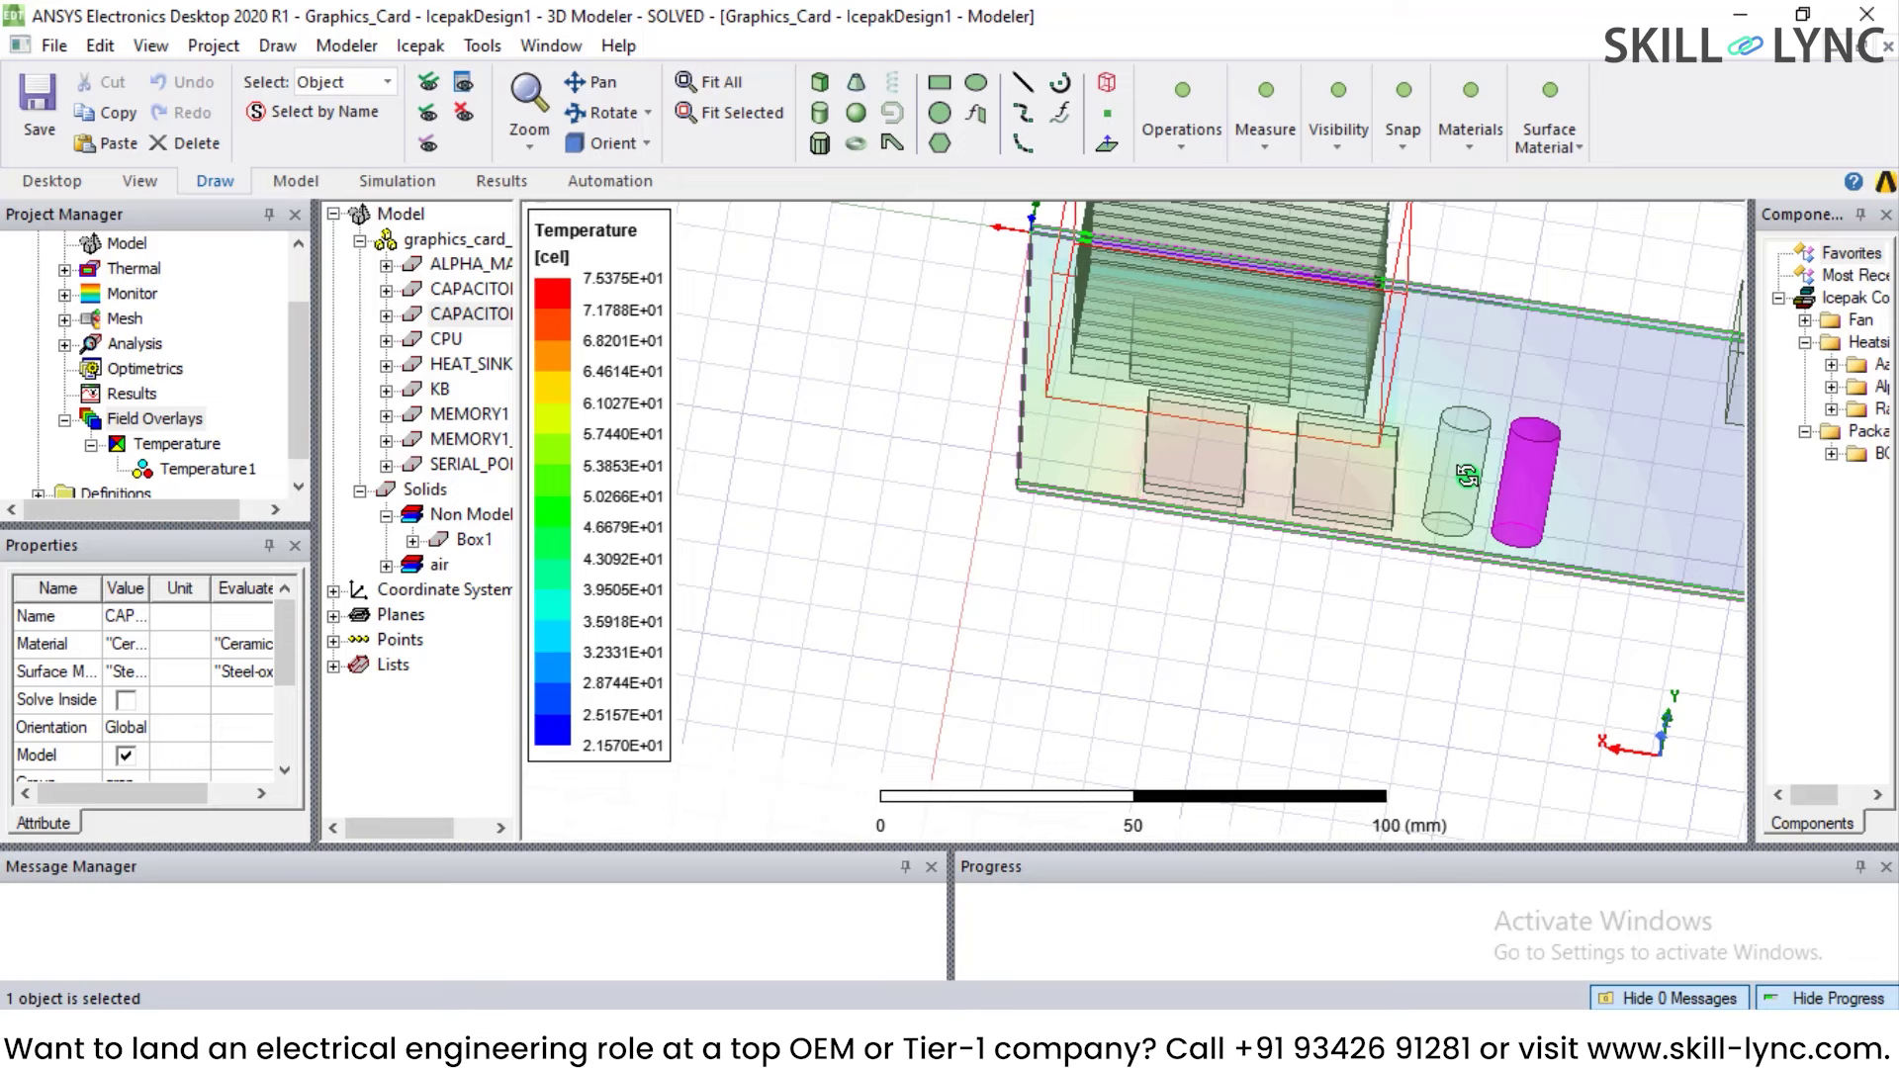